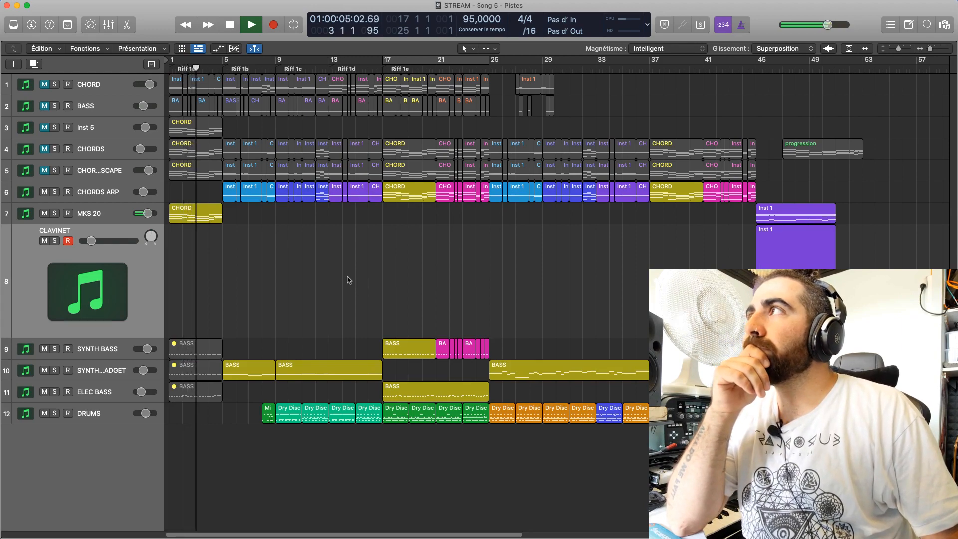
Stop the running playback and listen to the opening bars of the song from its beginning
mouse_move(335, 522)
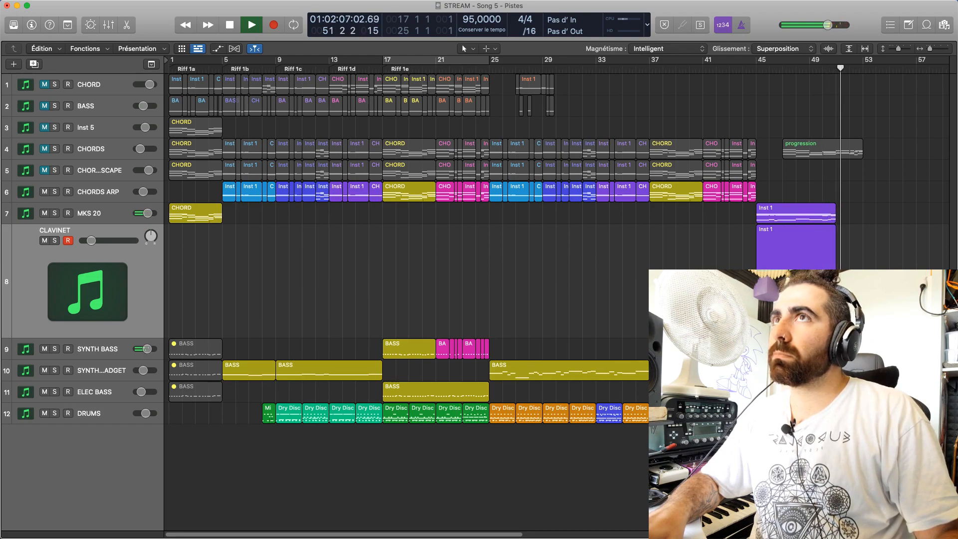
key(space)
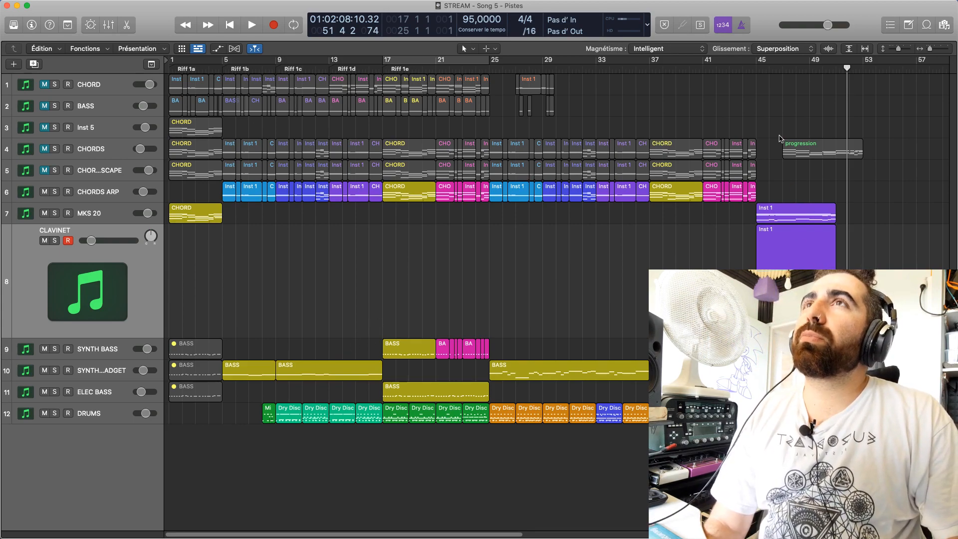
drag(772, 134, 862, 239)
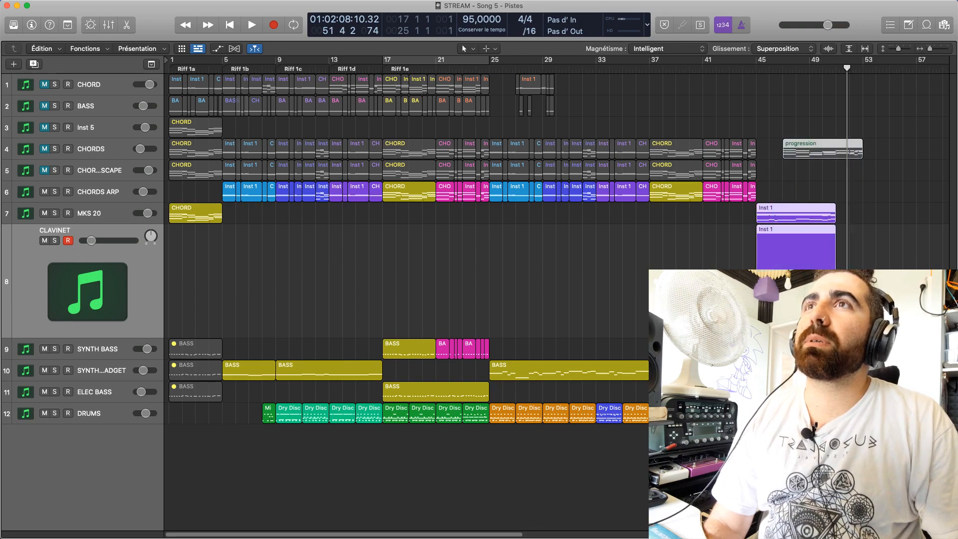
click(738, 248)
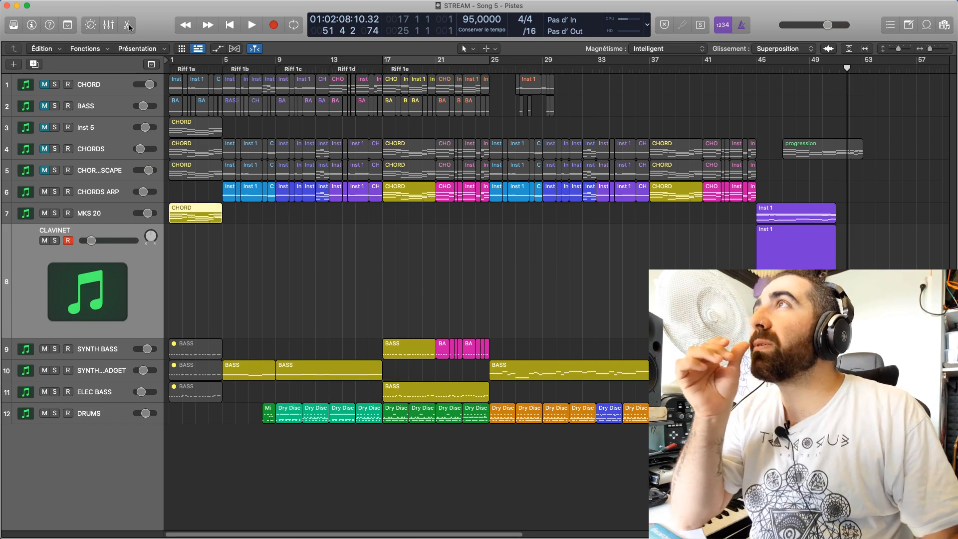
key(Return)
key(space)
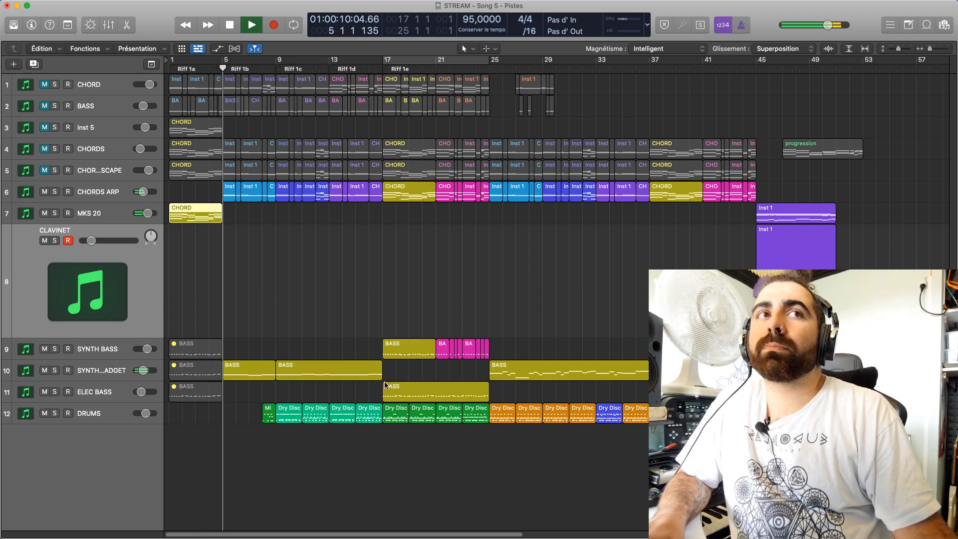
key(space)
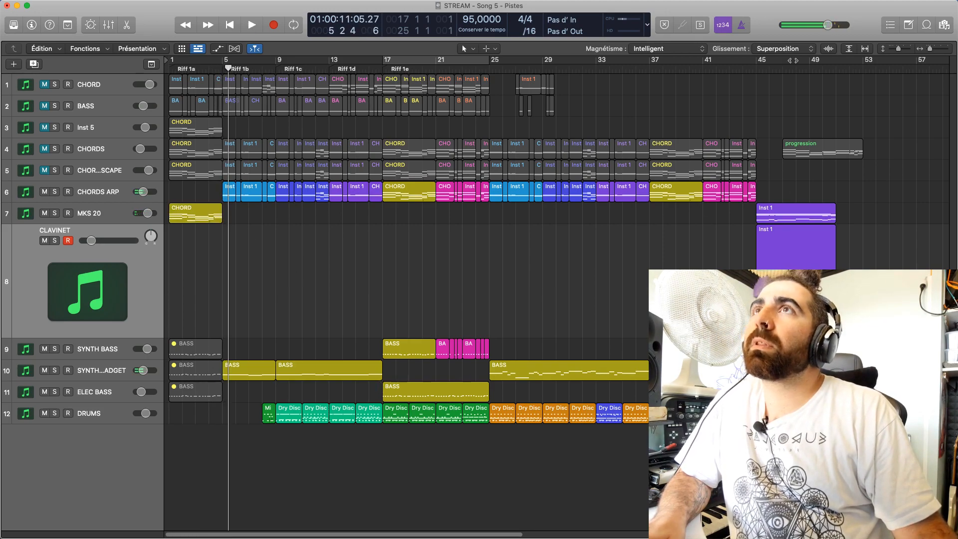
Move the playhead to bar 45 and listen to the ending section
click(759, 72)
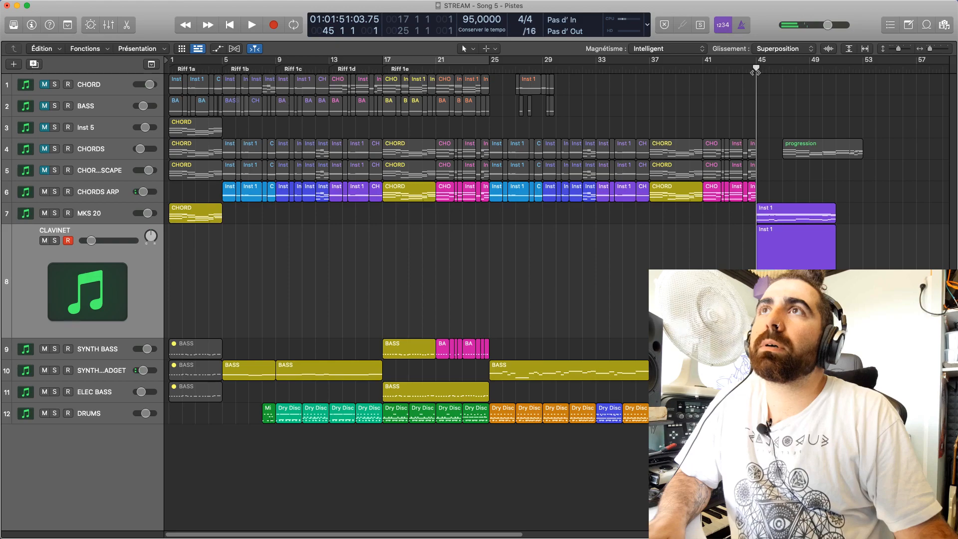
key(space)
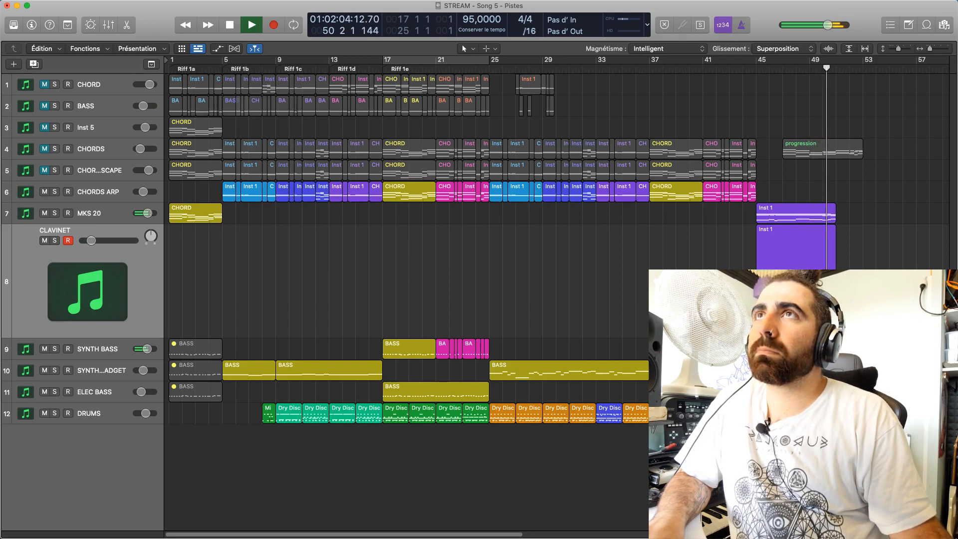
key(space)
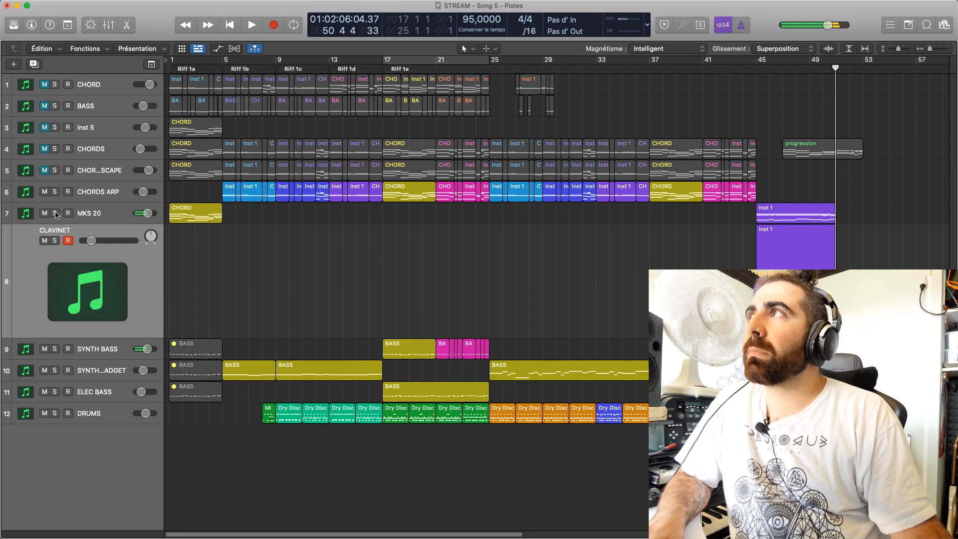
Solo the MKS 20 track and loop playback over a cycle range from bar 45 to bar 51
click(54, 213)
drag(761, 62, 836, 61)
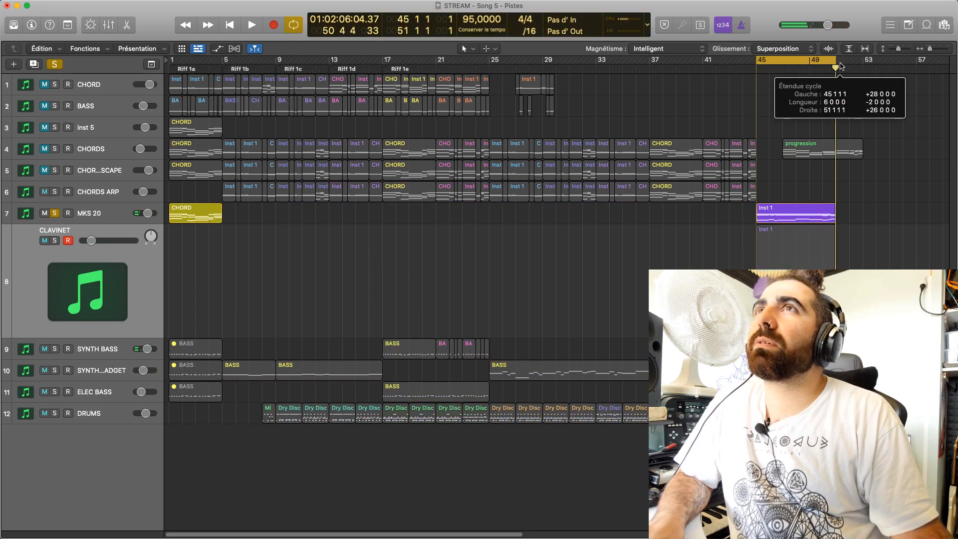
key(space)
Show the mixer and check the patch loaded in the MKS 20 track's Omnisphere instrument while the loop plays
click(88, 215)
key(x)
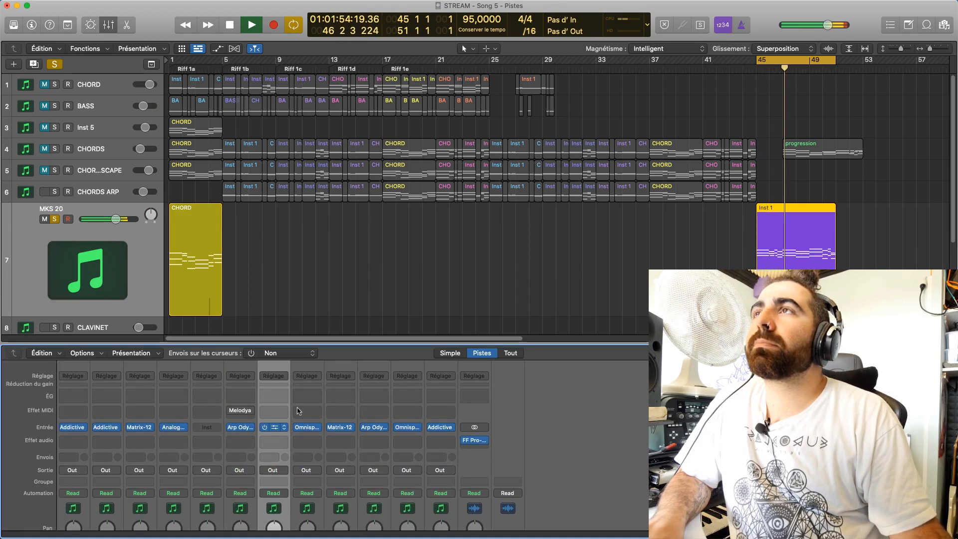
click(273, 427)
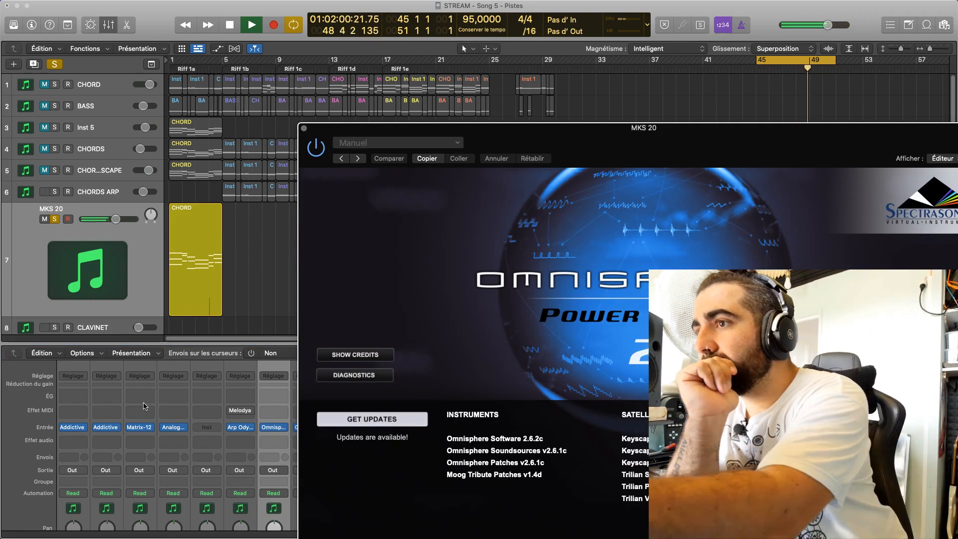
key(space)
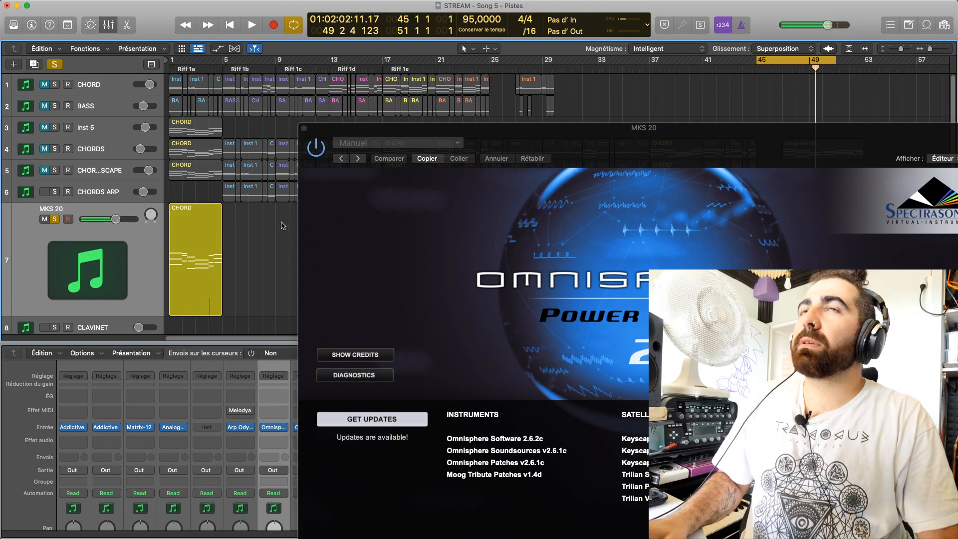
drag(662, 144, 1, 424)
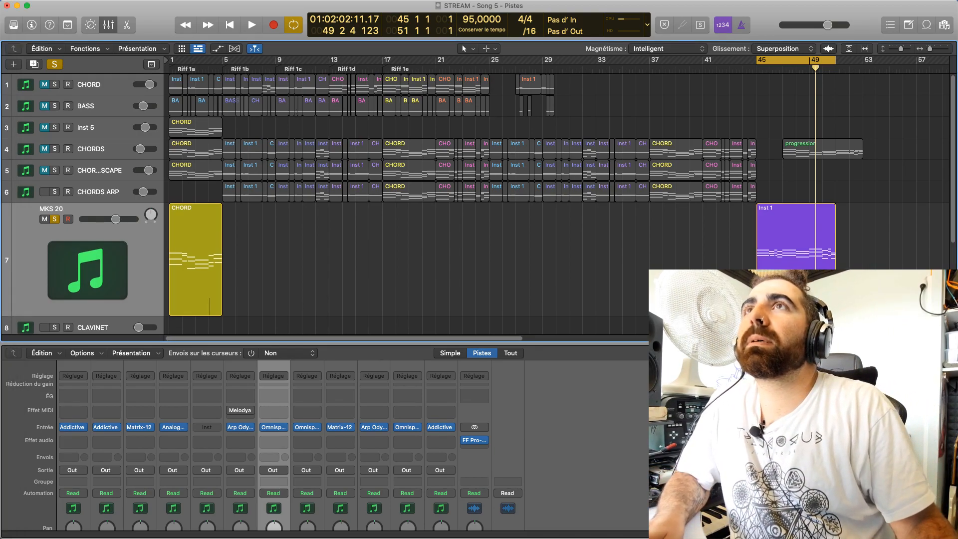
key(space)
drag(0, 54, 376, 36)
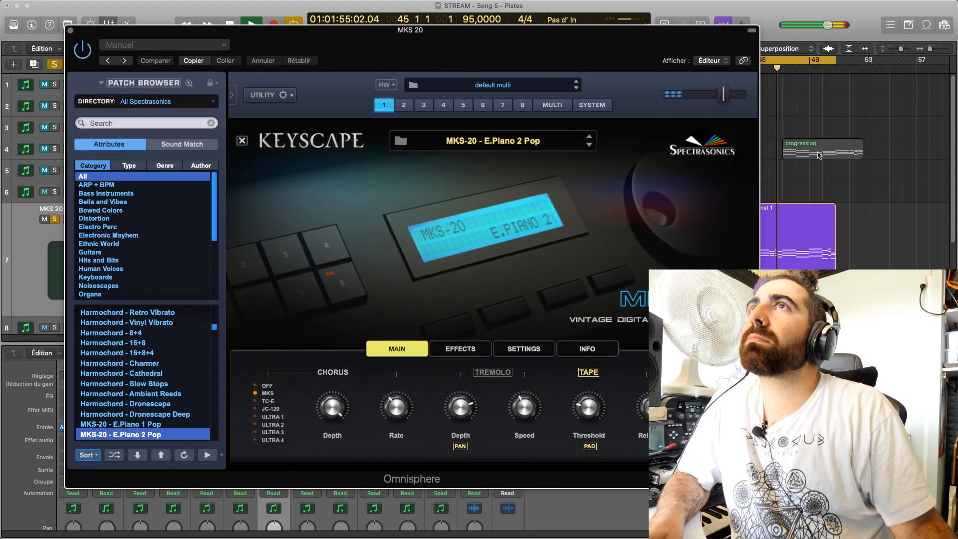
click(895, 130)
click(778, 424)
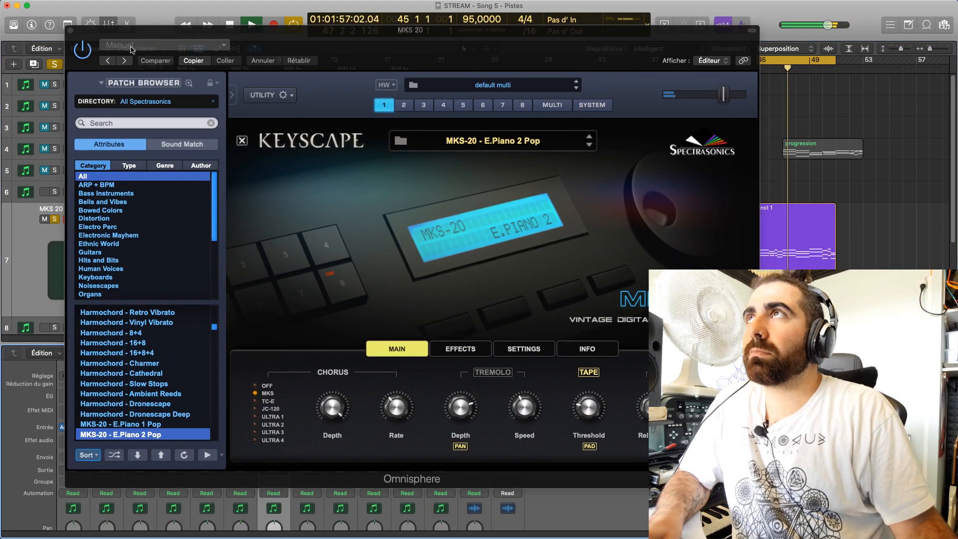
click(72, 31)
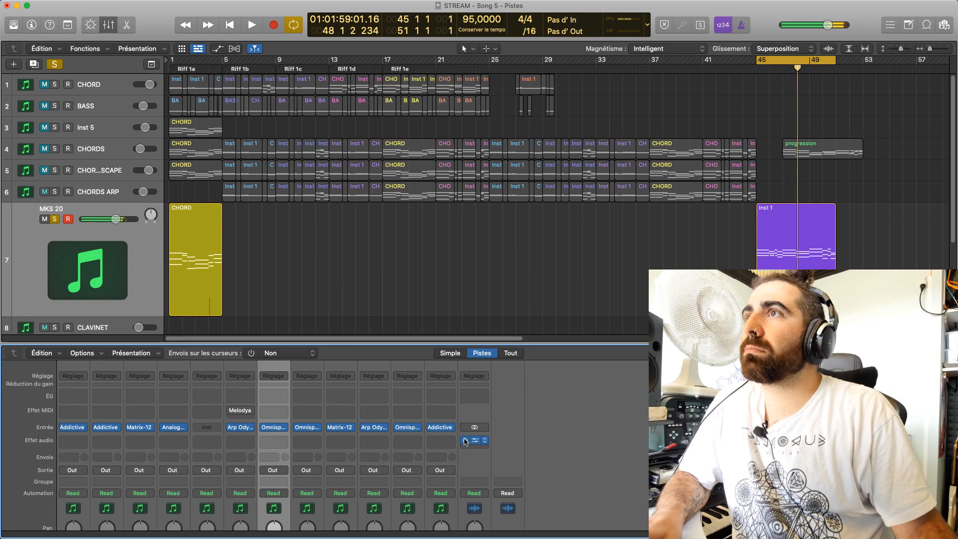
Check the FF Pro-L 2 limiter on the Stereo Out channel during playback, toggling its bypass, and close it
click(468, 440)
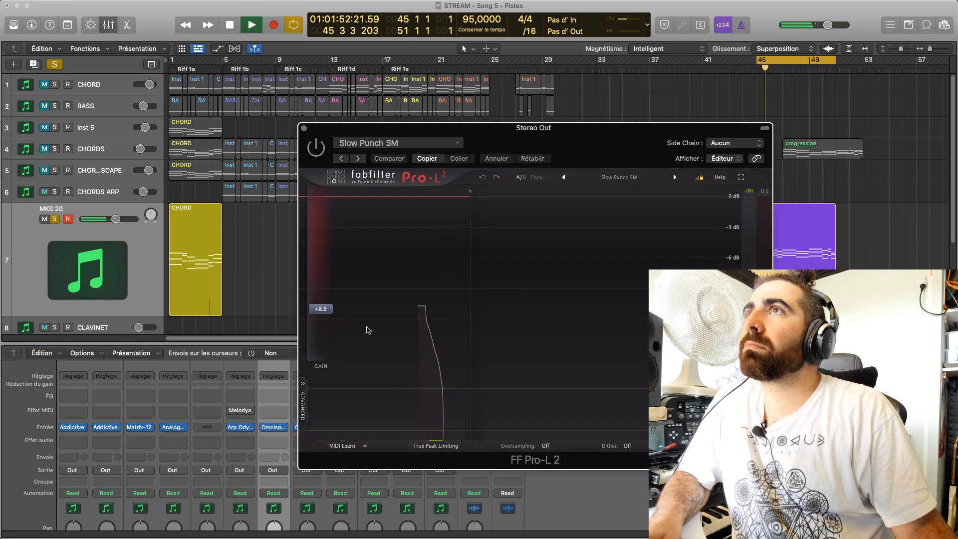
click(316, 147)
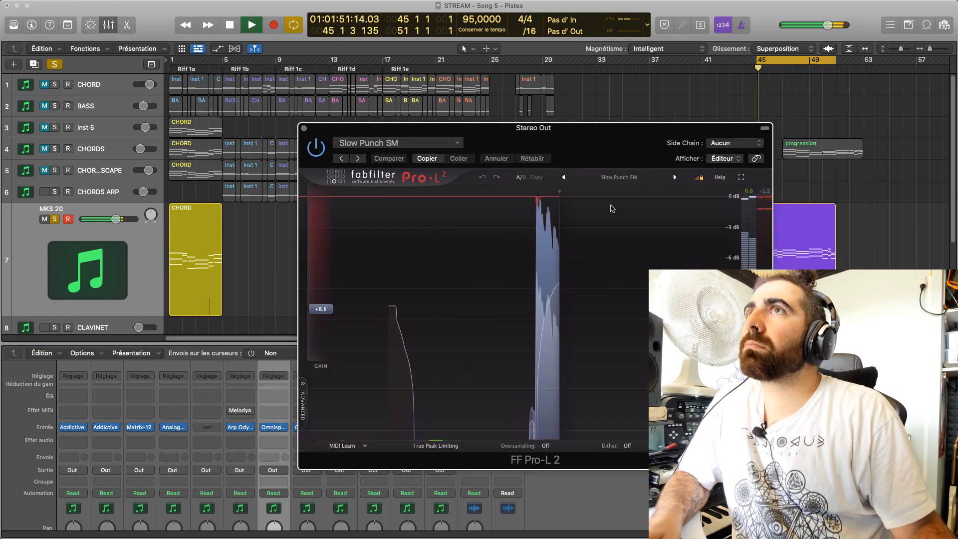
drag(580, 178, 511, 140)
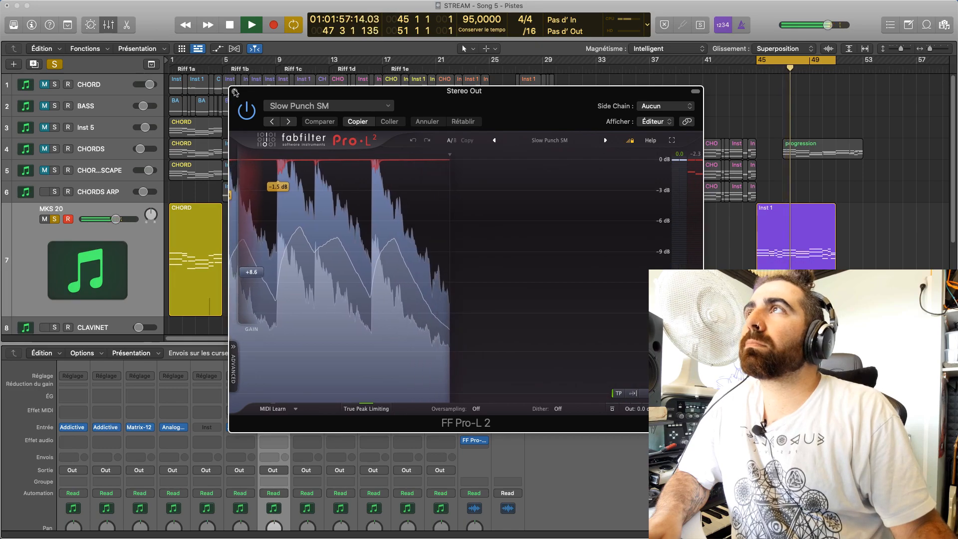
click(235, 92)
key(space)
Unsolo the MKS 20 track, solo the CLAVINET track instead and test its playback in the loop
click(54, 224)
scroll(53, 239, down, 3)
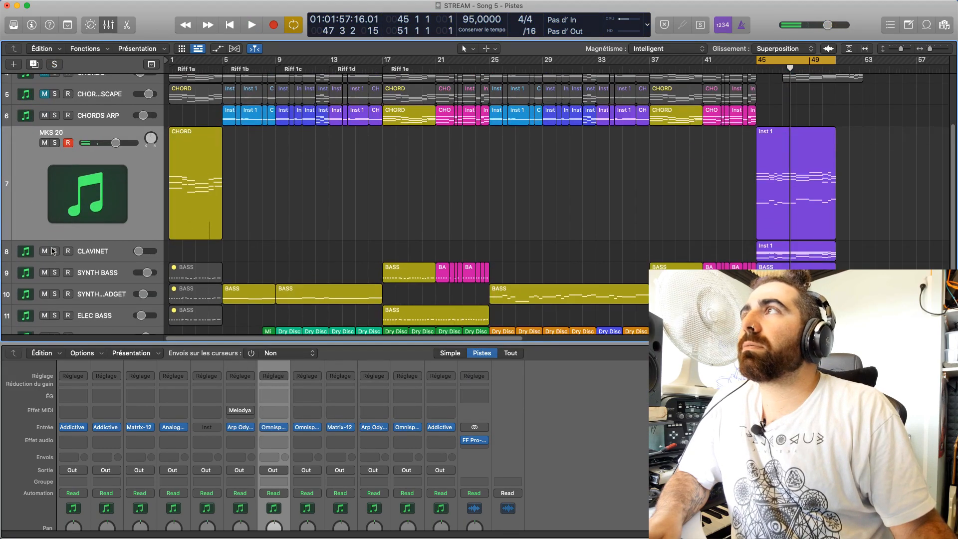
click(54, 251)
key(space)
key(space)
key(space)
Select the CLAVINET track and check its looped region for sound
key(space)
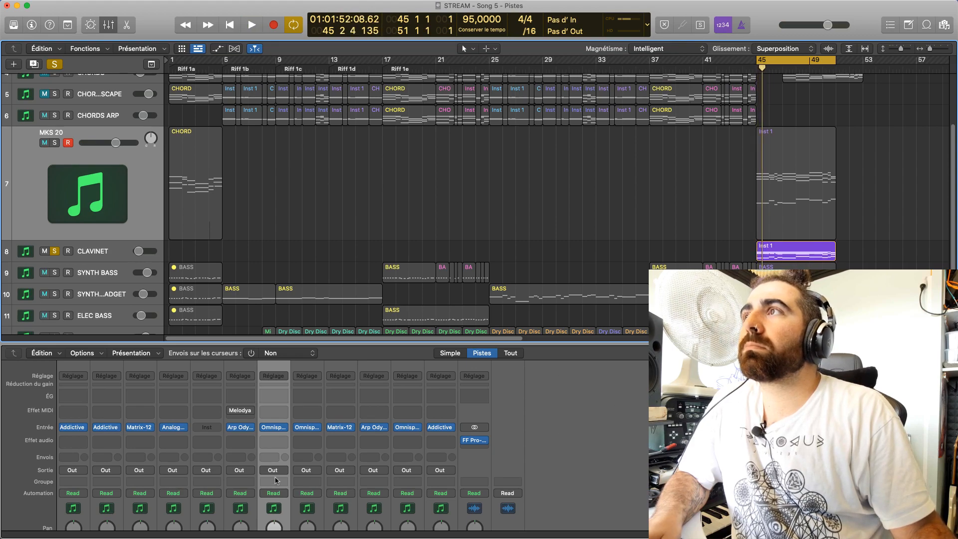
click(55, 144)
click(55, 143)
key(space)
click(300, 251)
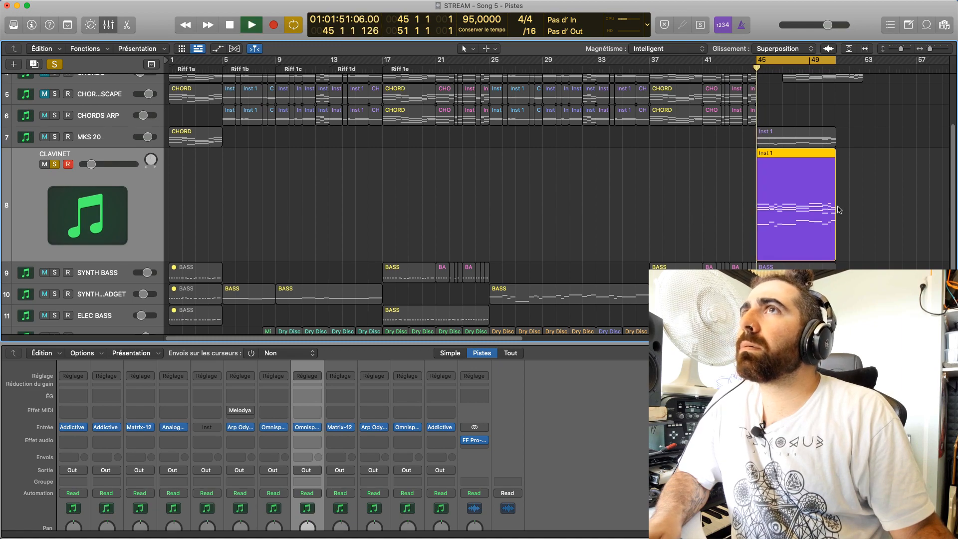
key(space)
Open the CLAVINET region in the piano roll, audition notes of its first chord and close the editor
key(p)
click(264, 409)
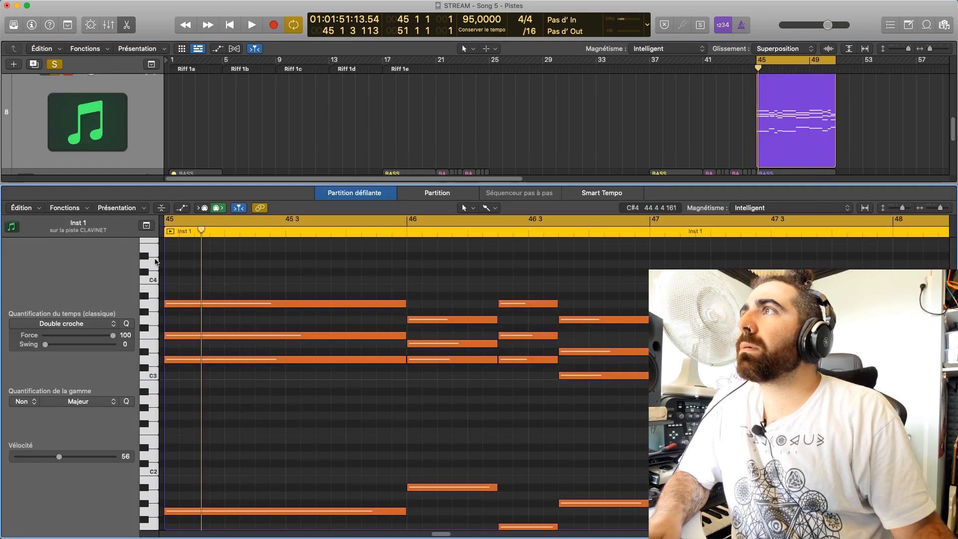
click(171, 303)
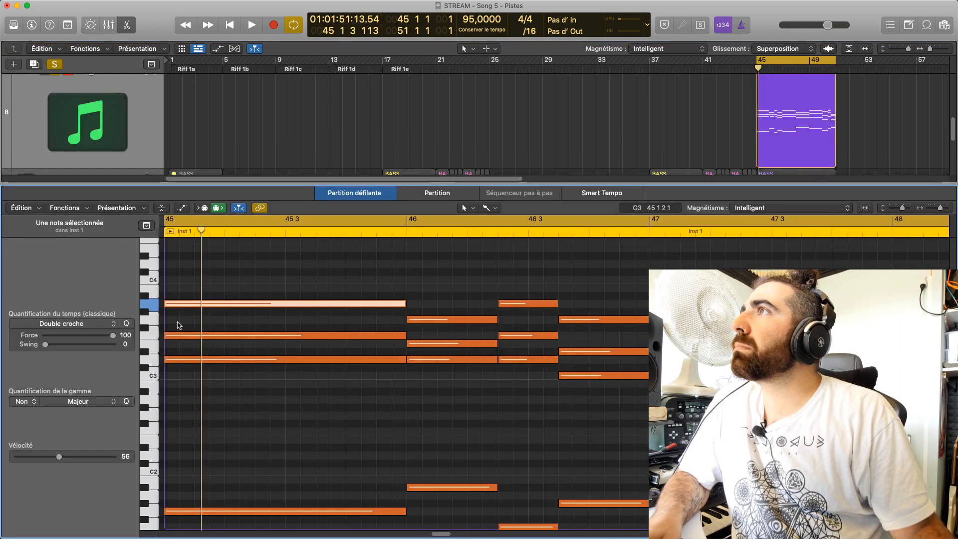
click(178, 337)
click(183, 303)
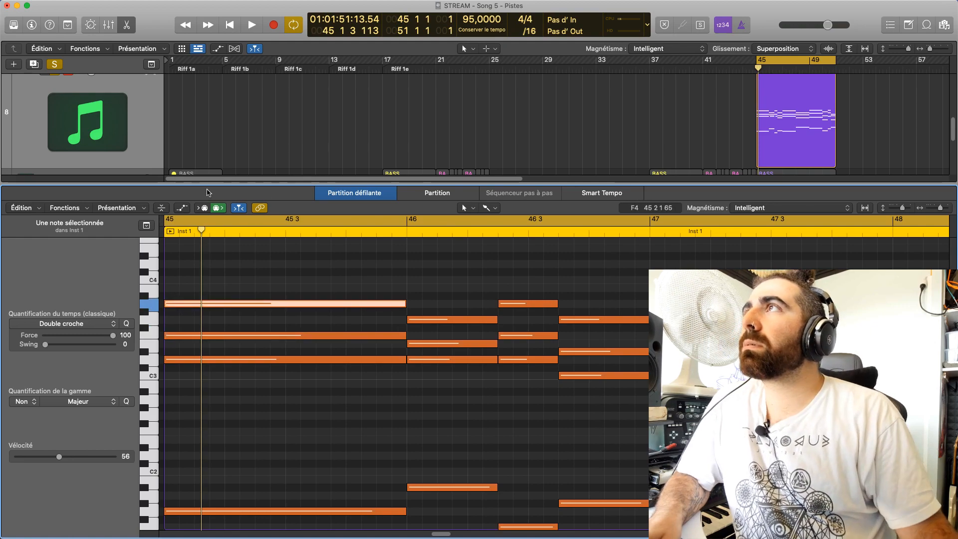
key(p)
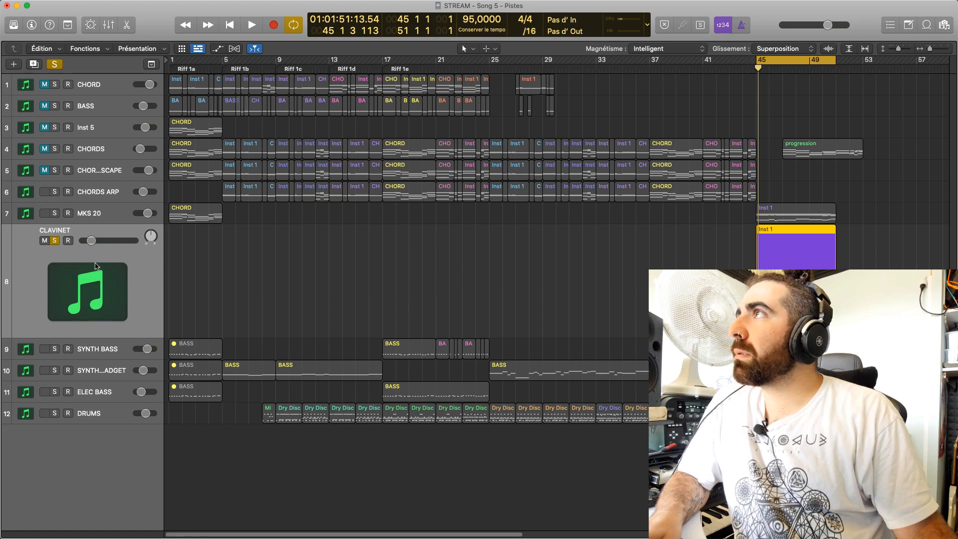
Show the mixer and open the CLAVINET track's Omnisphere instrument, placing its window over the arrangement
key(x)
scroll(307, 403, up, 3)
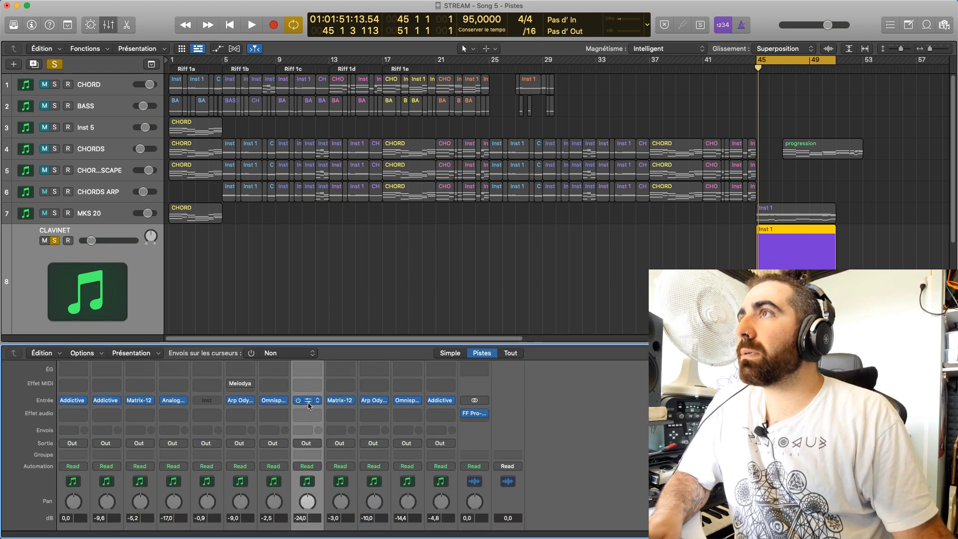
click(308, 400)
drag(637, 128, 449, 63)
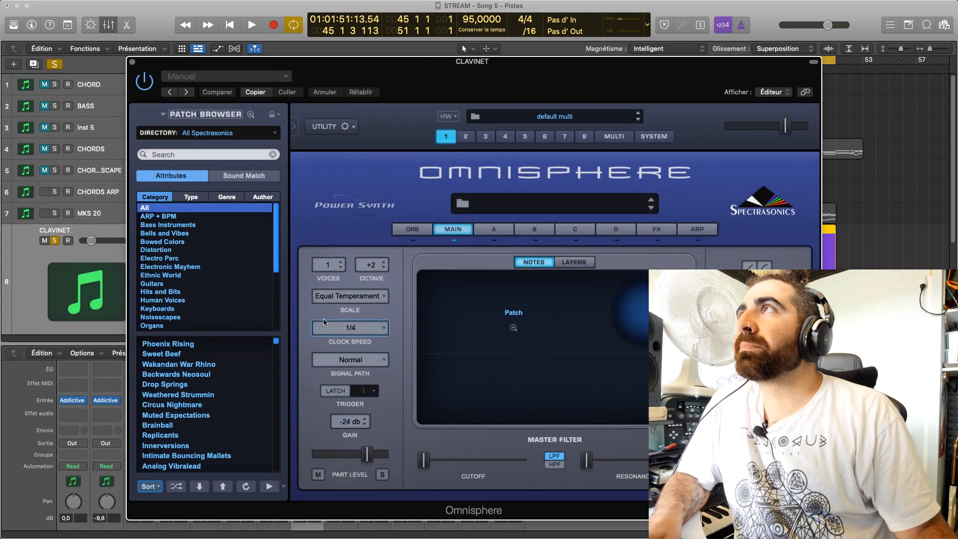
drag(293, 67, 420, 348)
scroll(231, 253, down, 3)
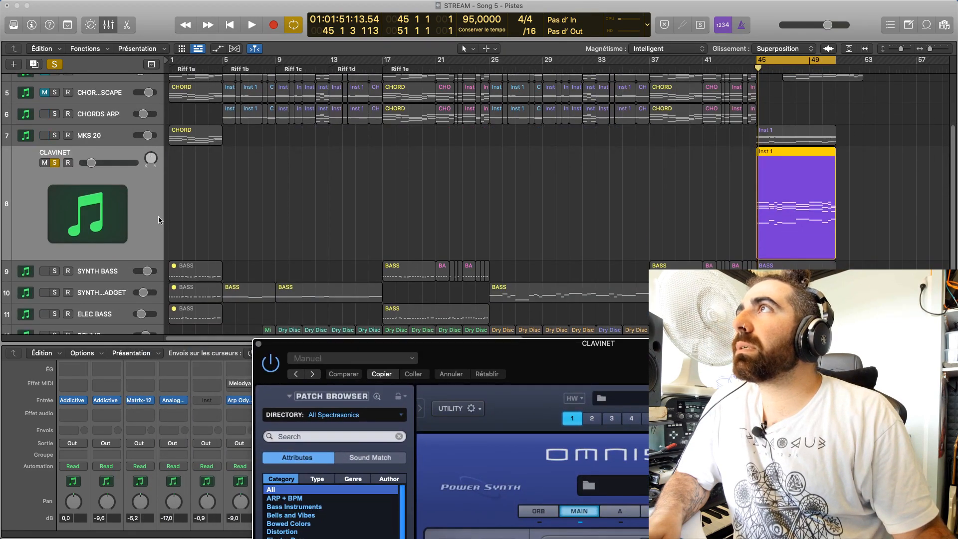
drag(451, 378, 348, 80)
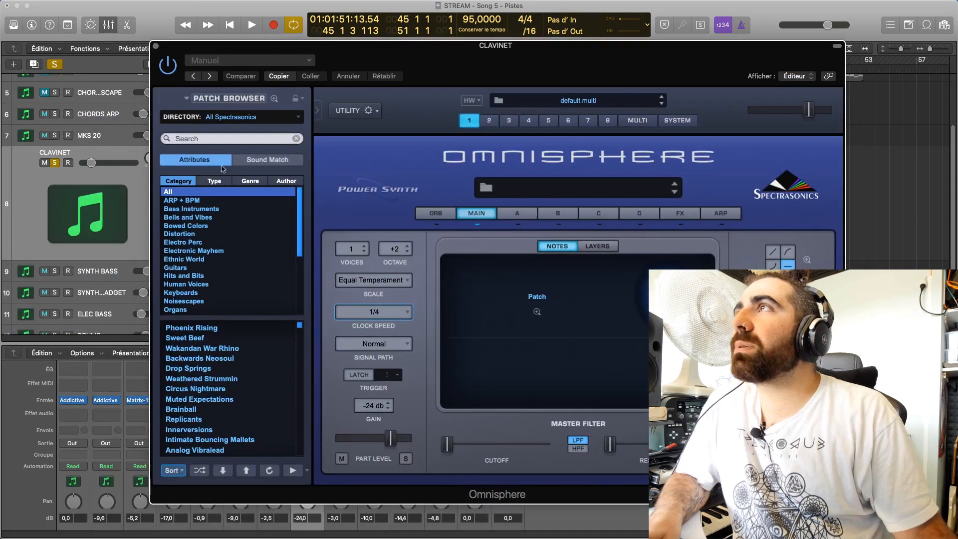
Set the Omnisphere patch browser's directory to Keyscape Library
click(278, 119)
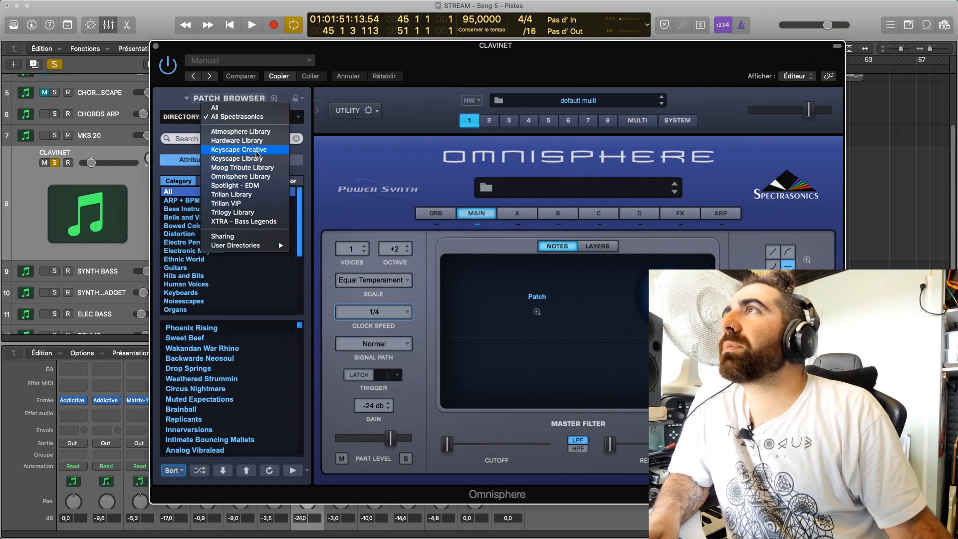
click(260, 141)
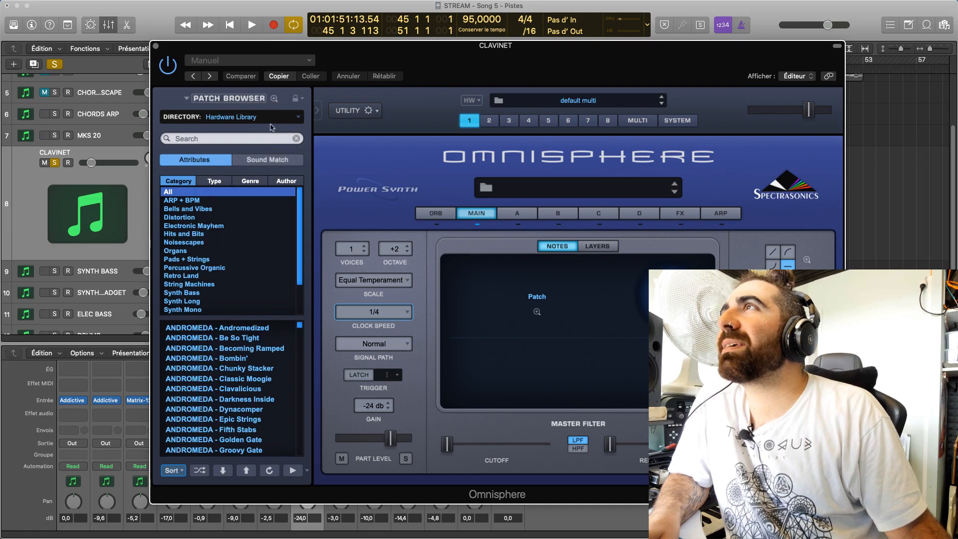
click(270, 124)
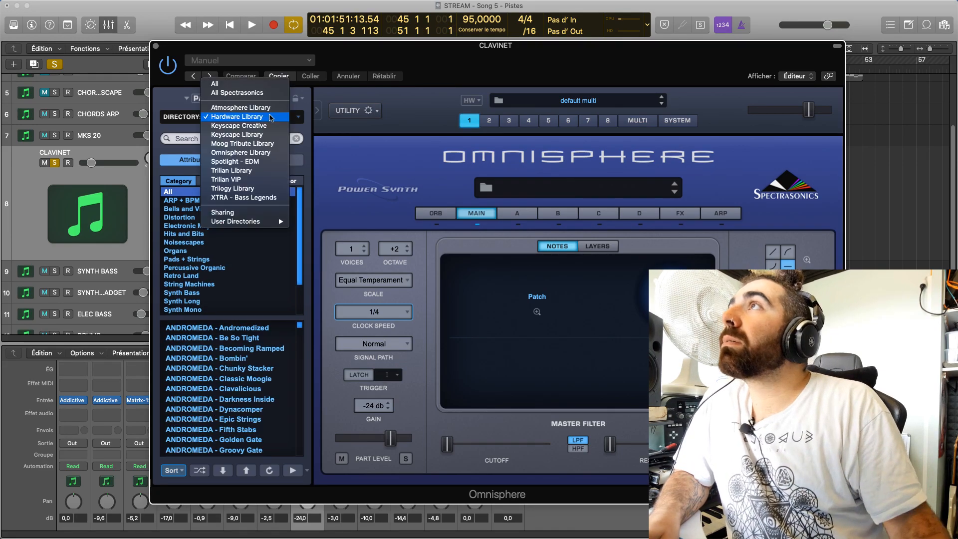
click(266, 135)
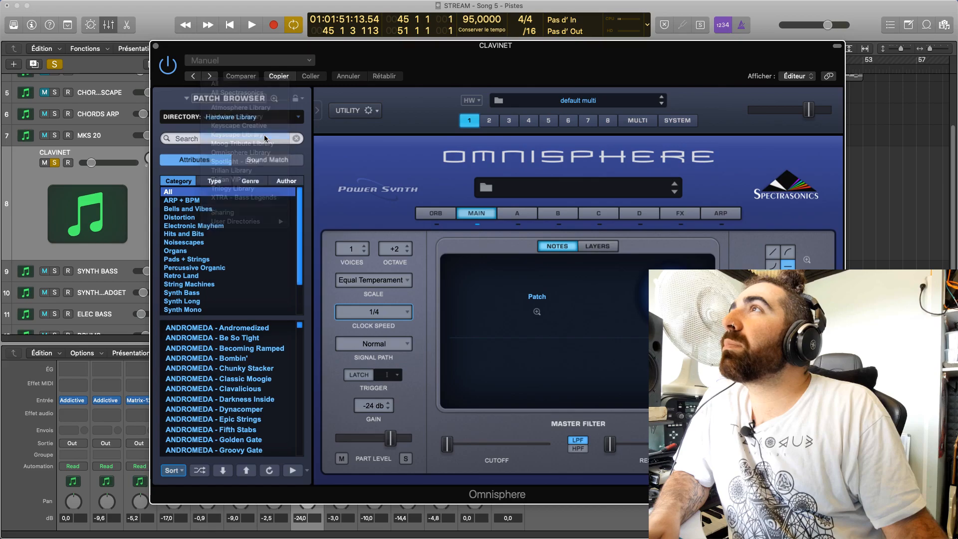
Load the Duo - LA Piano + MKS Piano patch on the CLAVINET track and audition it with the looped section
drag(302, 325, 305, 349)
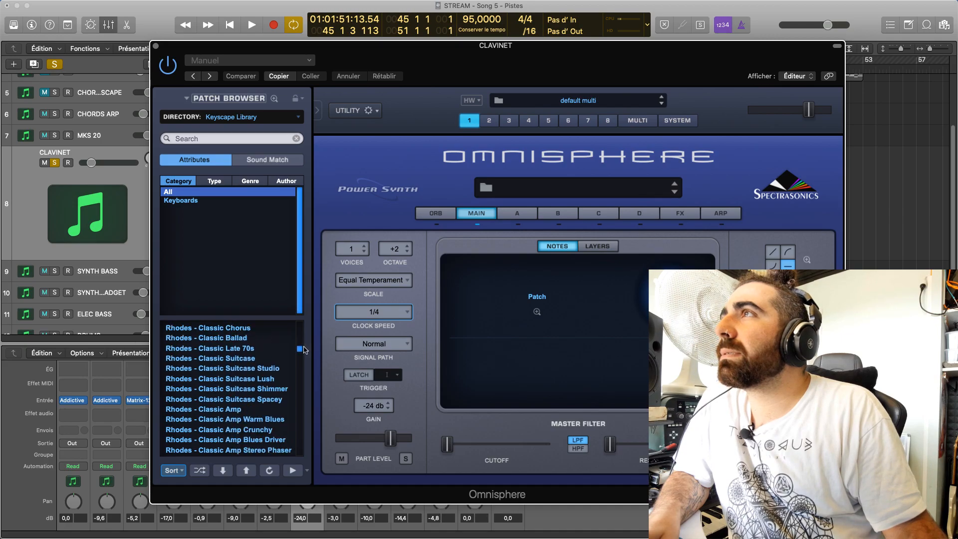
scroll(279, 374, down, 2)
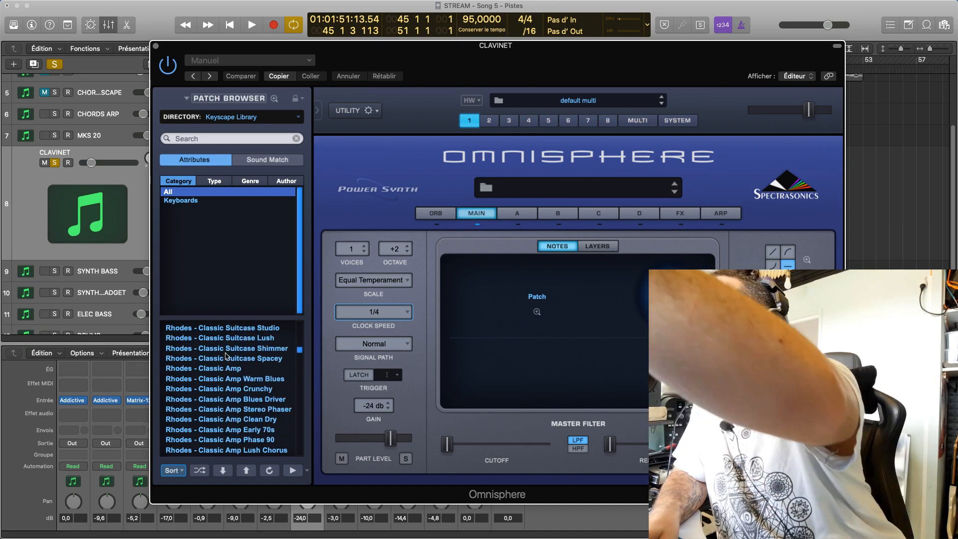
scroll(234, 356, down, 8)
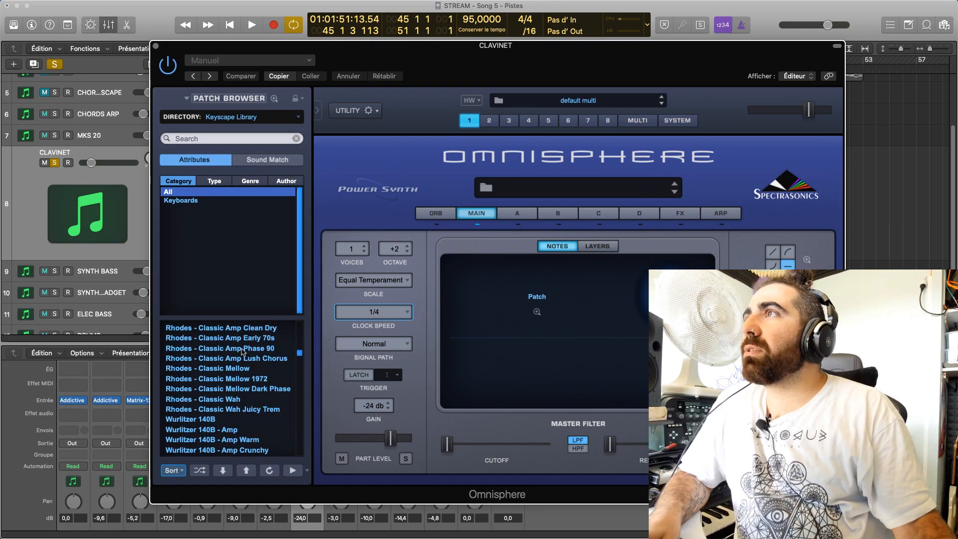
scroll(302, 359, down, 1)
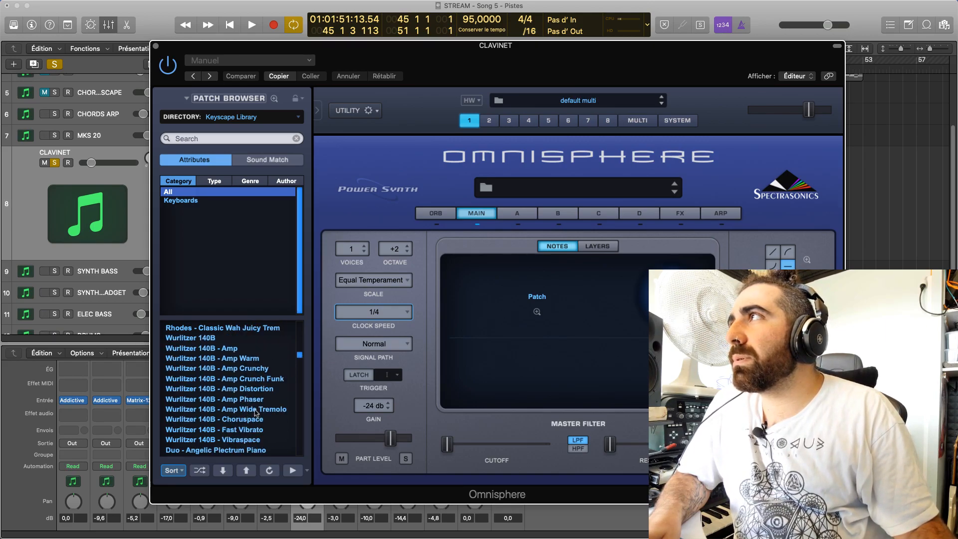
scroll(255, 412, down, 5)
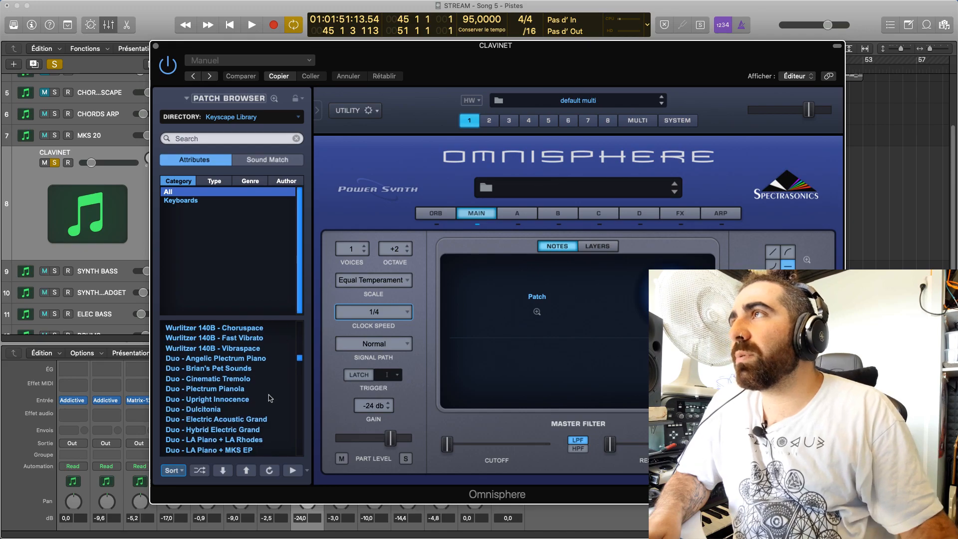
scroll(301, 362, down, 4)
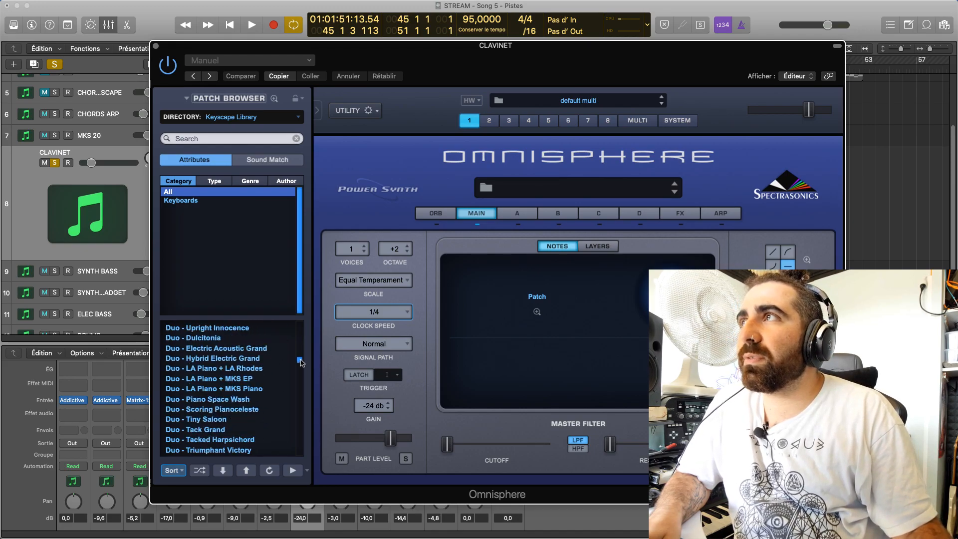
click(245, 384)
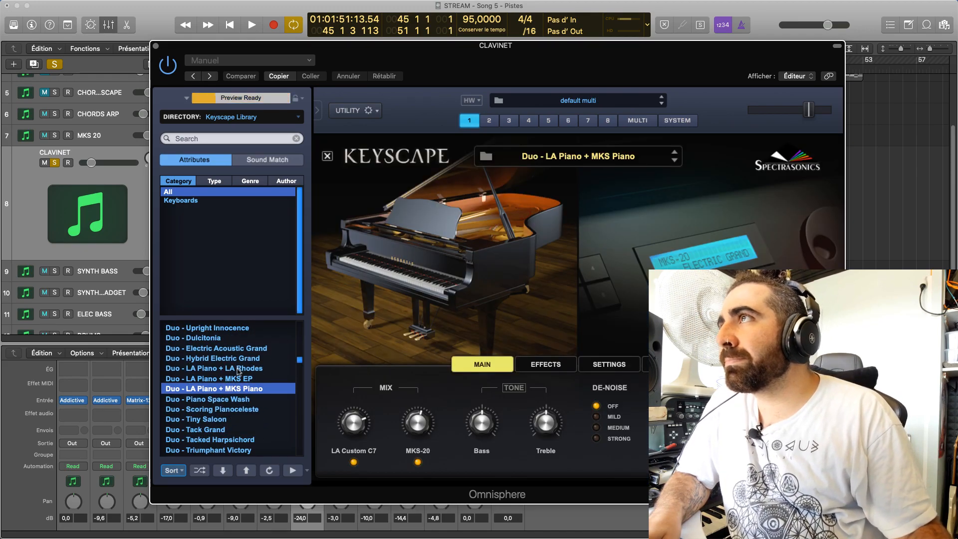
scroll(300, 363, down, 1)
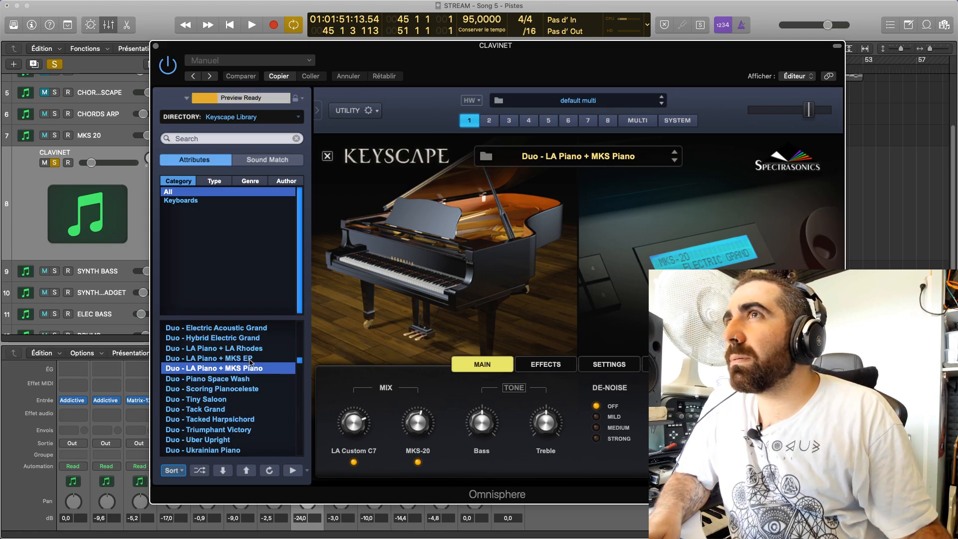
key(space)
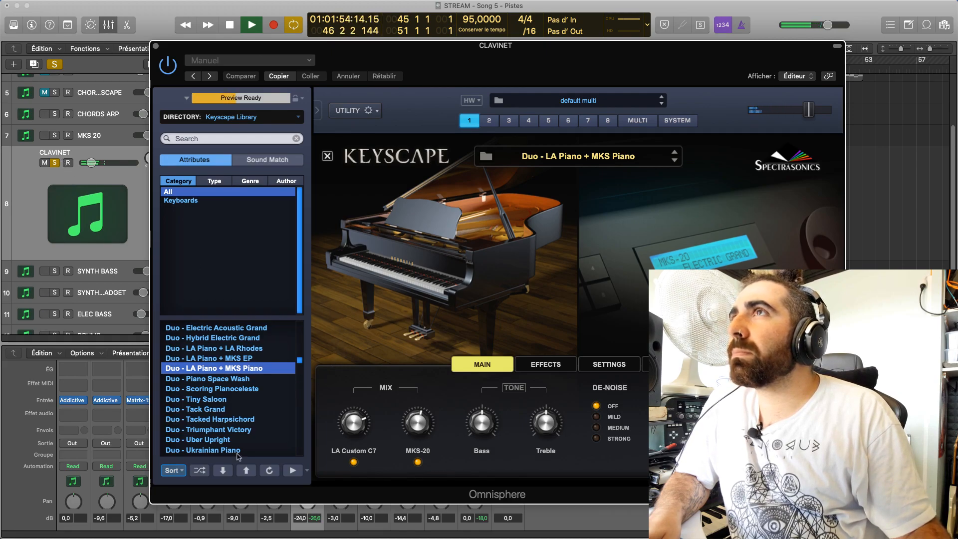
key(space)
Look through the whole Keyscape Library patch list for a different keyboard sound for the CLAVINET part
drag(300, 360, 300, 329)
scroll(301, 329, down, 4)
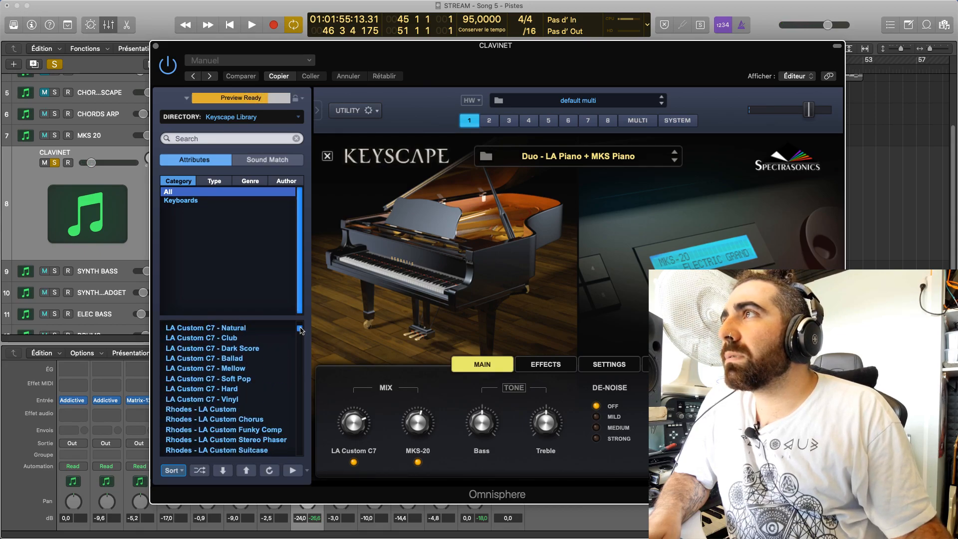
scroll(300, 329, up, 8)
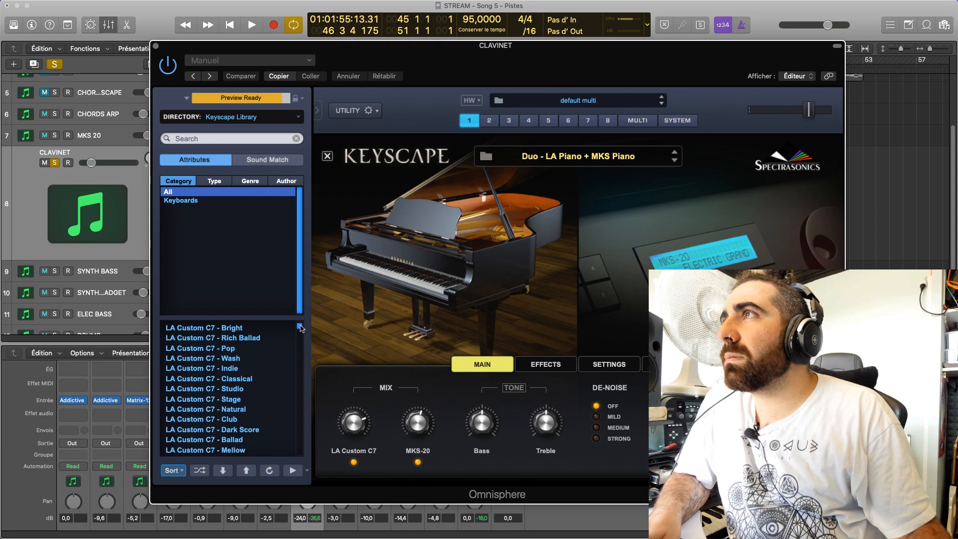
drag(300, 328, 300, 447)
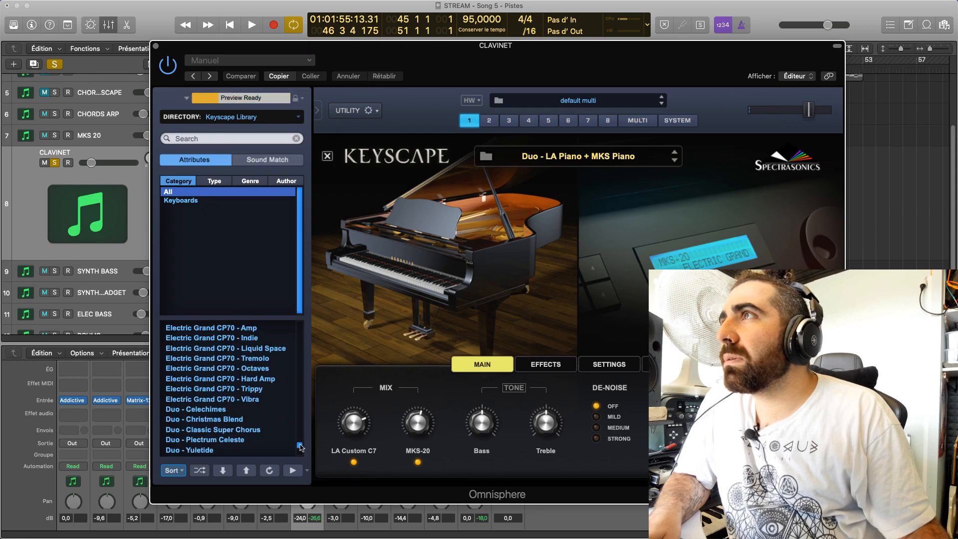
scroll(259, 414, up, 10)
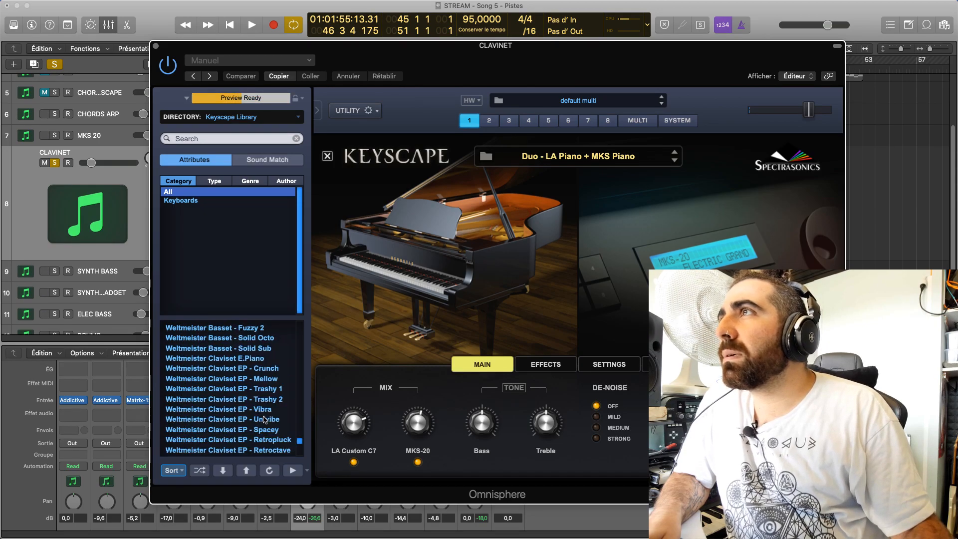
scroll(259, 414, up, 7)
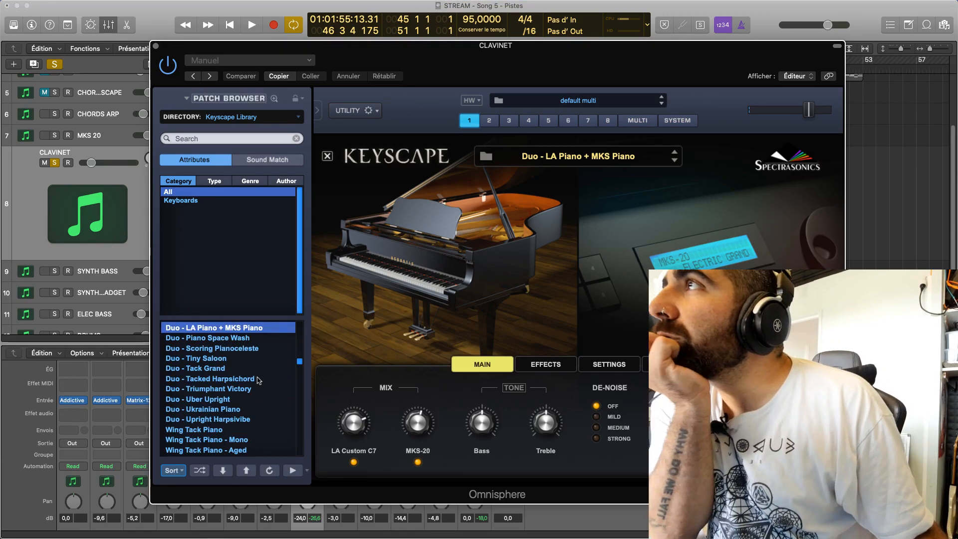
scroll(259, 384, up, 6)
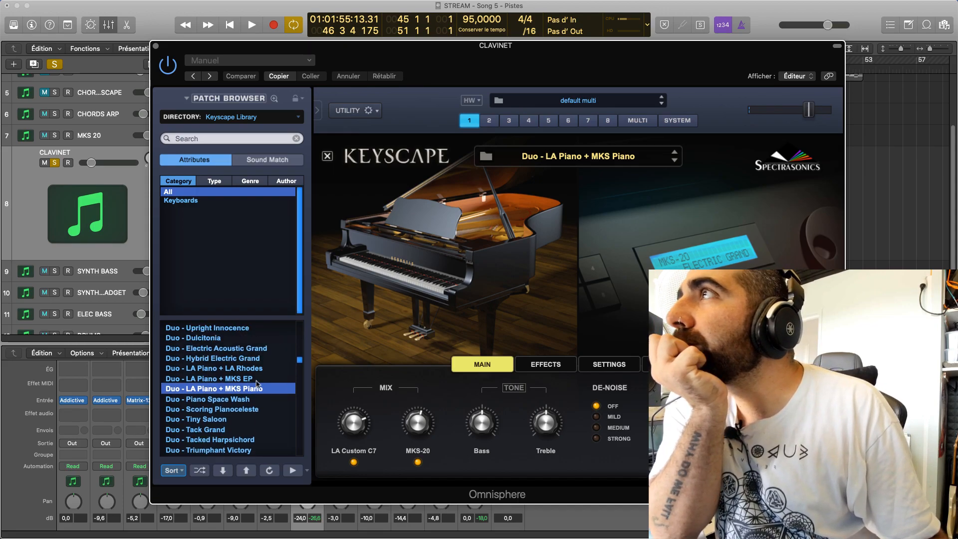
scroll(265, 403, up, 2)
scroll(273, 416, up, 20)
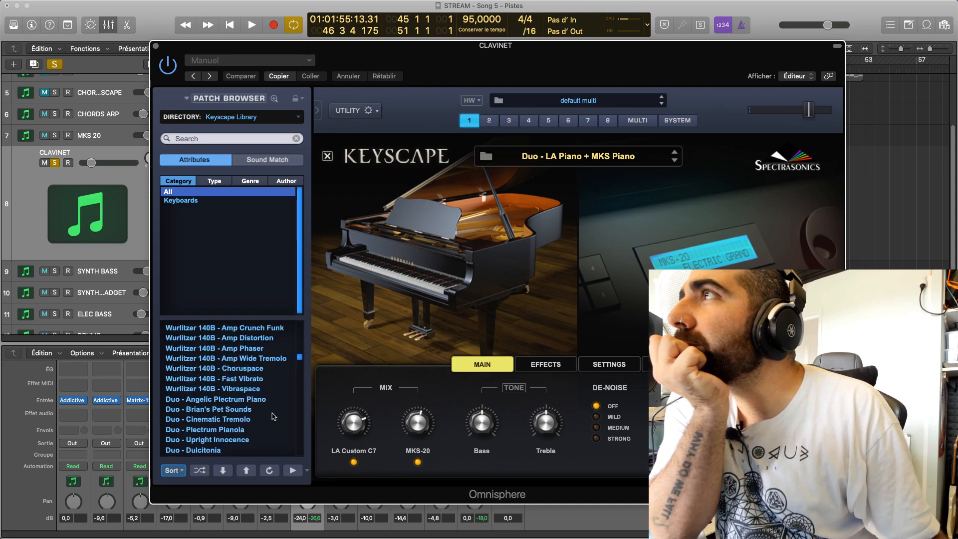
scroll(272, 415, up, 13)
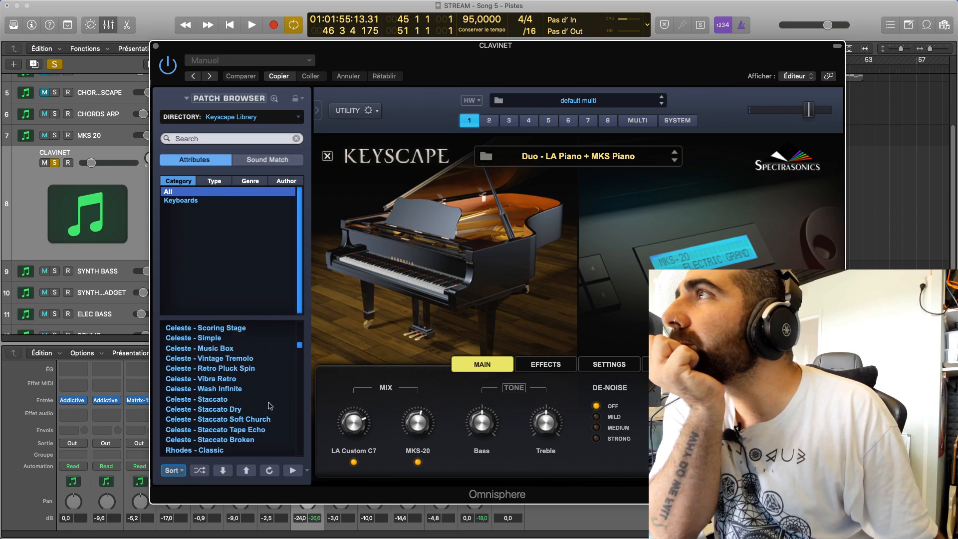
scroll(270, 405, up, 2)
scroll(228, 369, up, 13)
scroll(259, 433, up, 13)
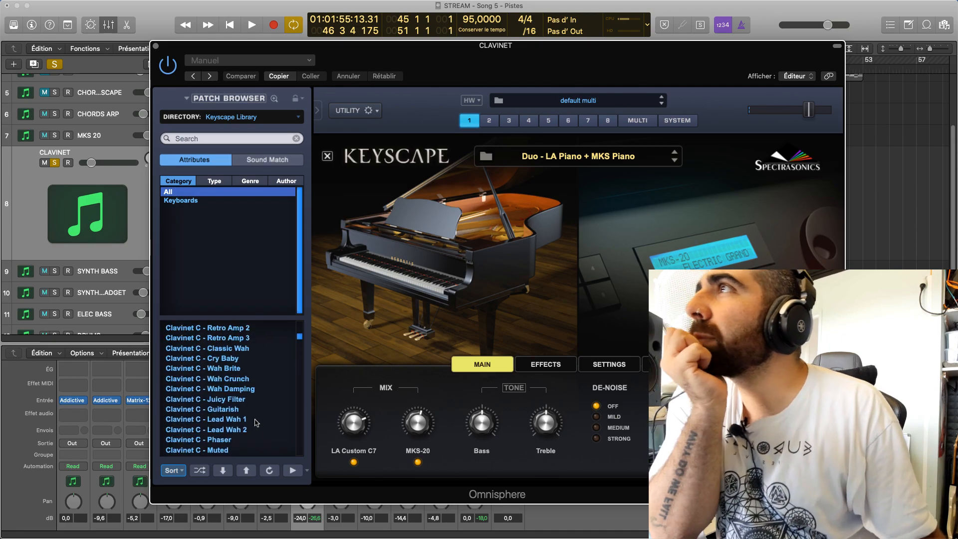
scroll(256, 422, up, 14)
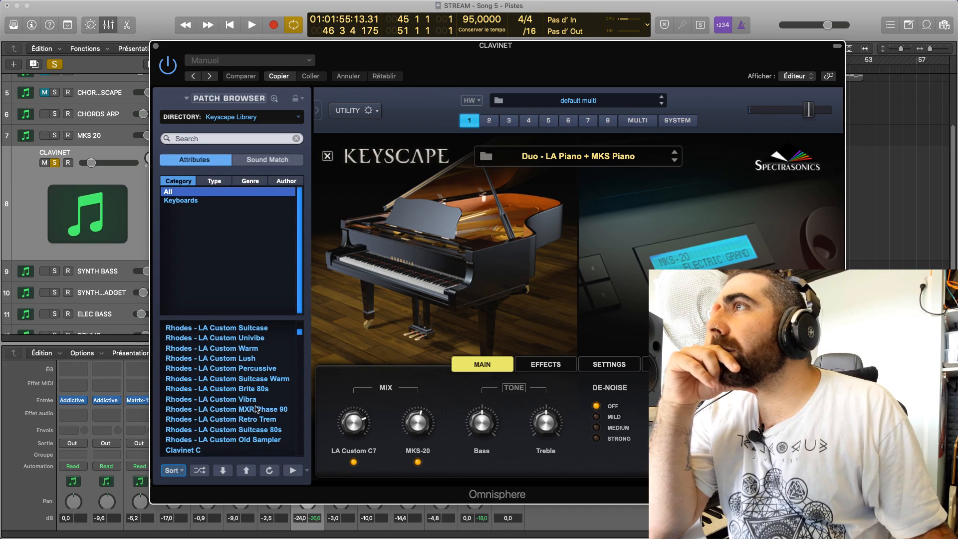
scroll(245, 427, up, 4)
scroll(253, 412, up, 1)
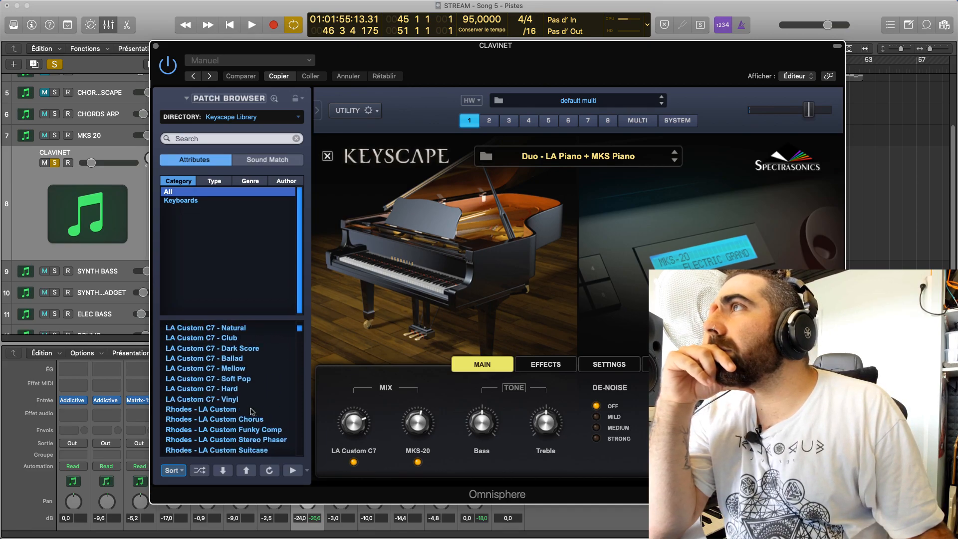
scroll(246, 391, up, 4)
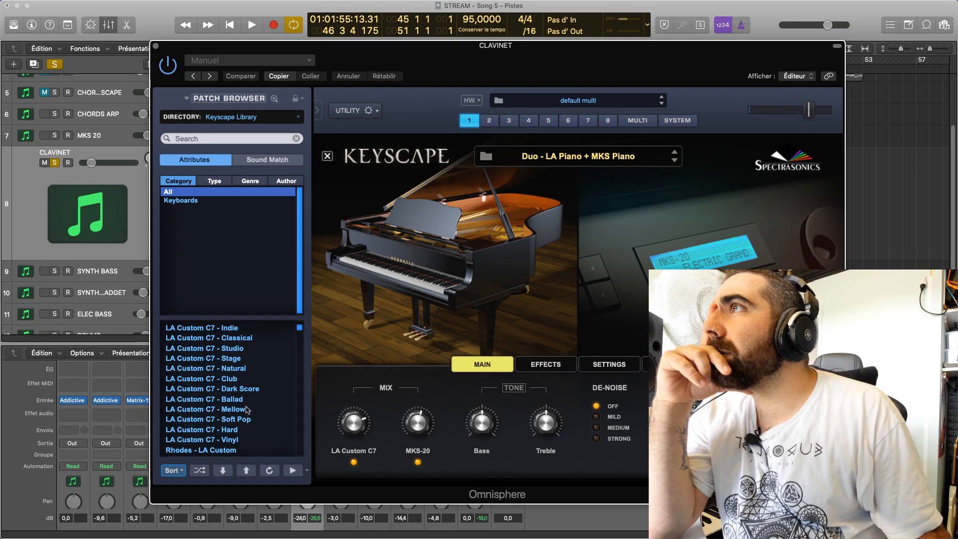
scroll(248, 417, up, 2)
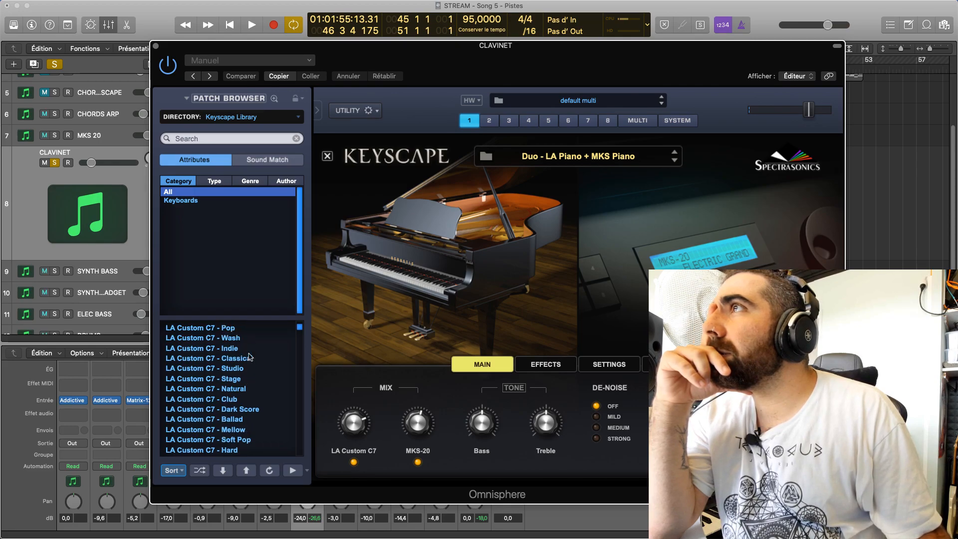
scroll(248, 359, up, 7)
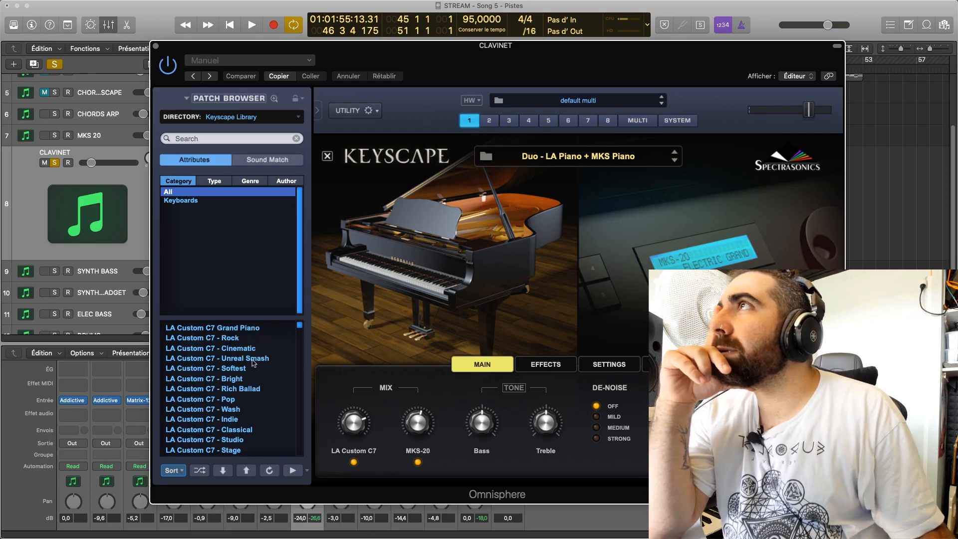
Load the Toy Piano - Saucer Bell Vinyl patch and play the looped section with it
drag(299, 325, 300, 431)
scroll(286, 431, down, 3)
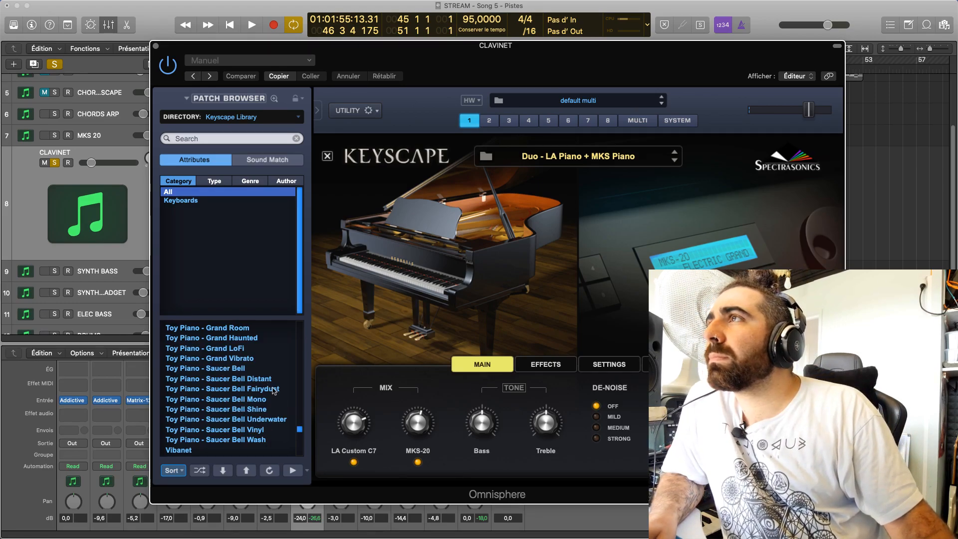
click(270, 430)
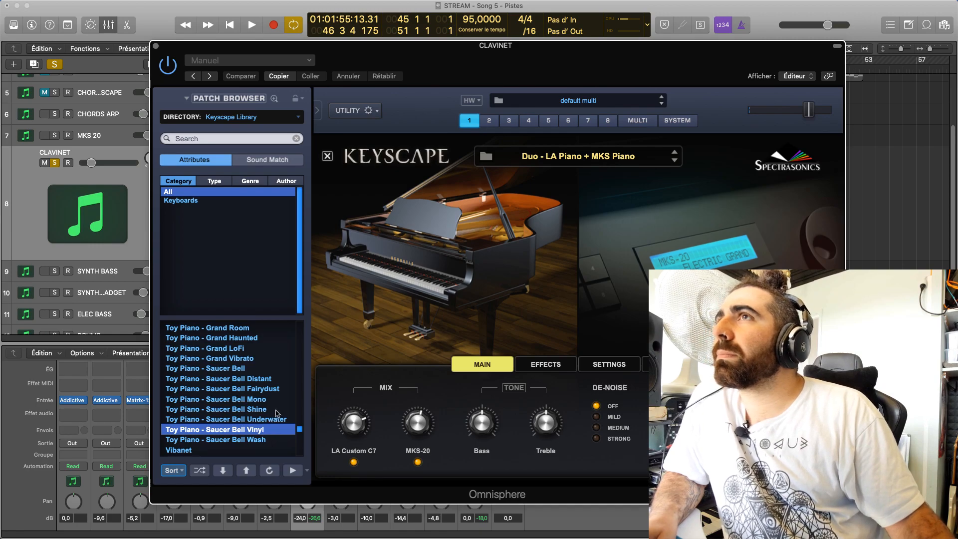
key(space)
Replace the patch with Toy Piano - Grand LoFi and stop the loop playback
scroll(275, 399, up, 2)
scroll(273, 396, up, 2)
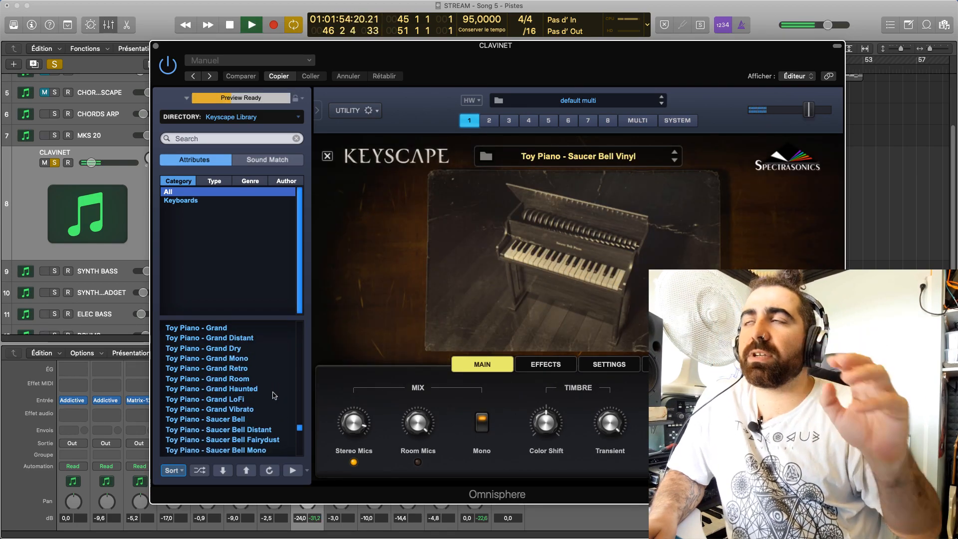
scroll(272, 394, up, 2)
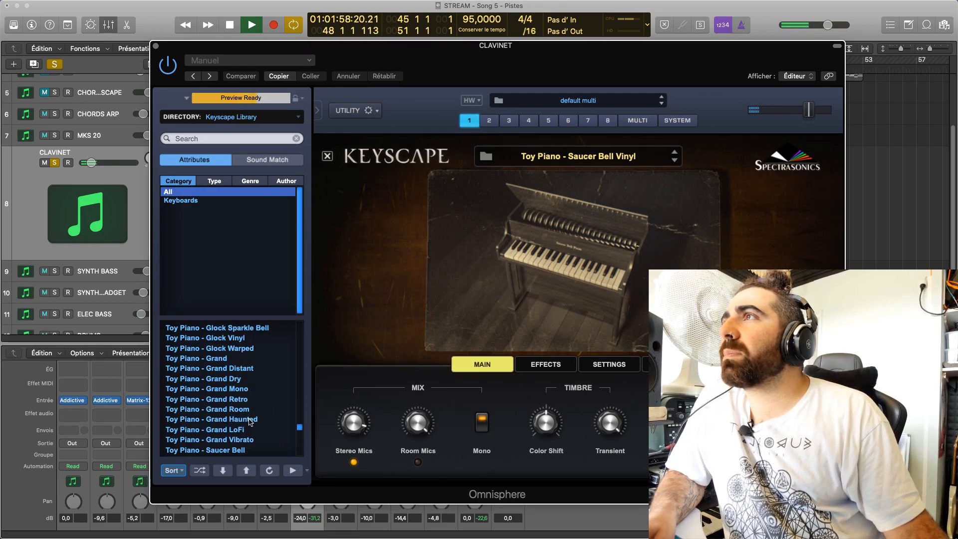
click(248, 429)
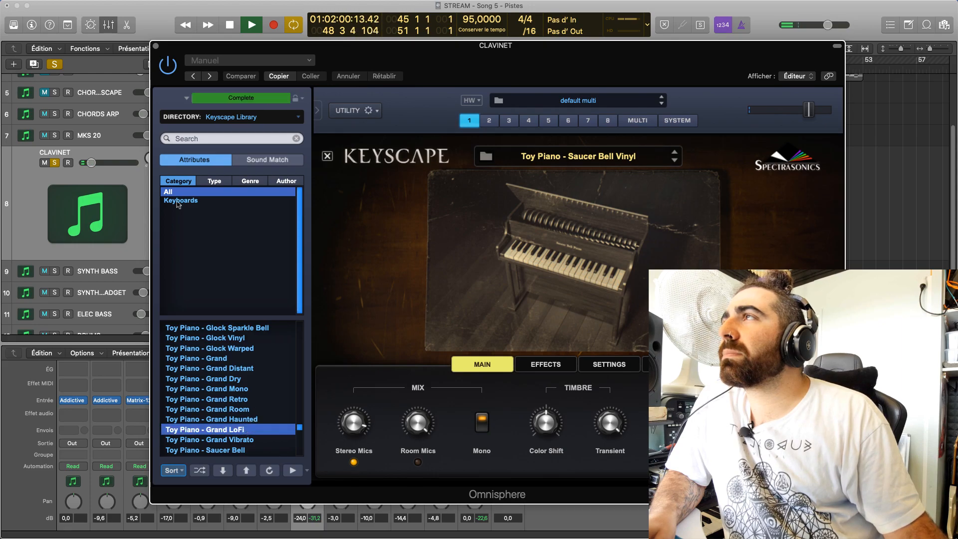
key(space)
Move the Omnisphere window aside to uncover the start of the arrangement and play the loop with the toy piano patch
scroll(267, 390, up, 4)
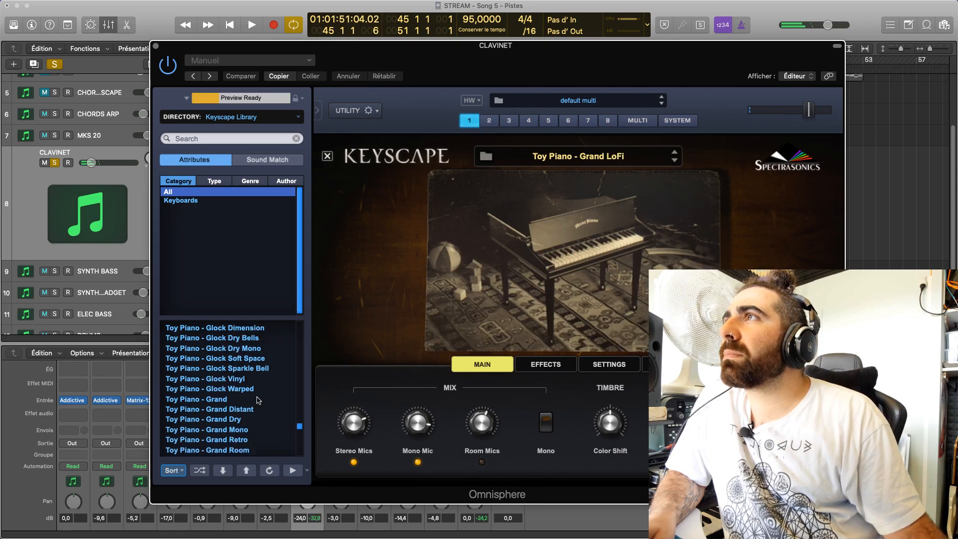
drag(195, 63, 332, 53)
key(space)
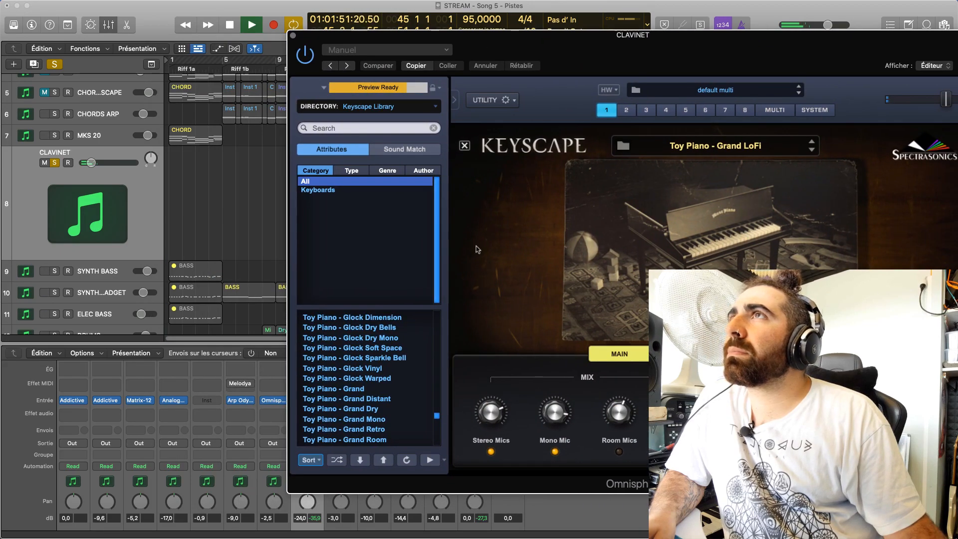
Look through the toy piano, Rhodes Pre-Piano and Pianet patches in the Keyscape Library for another CLAVINET sound
scroll(392, 382, up, 5)
scroll(394, 382, down, 4)
scroll(395, 382, up, 4)
scroll(403, 380, up, 10)
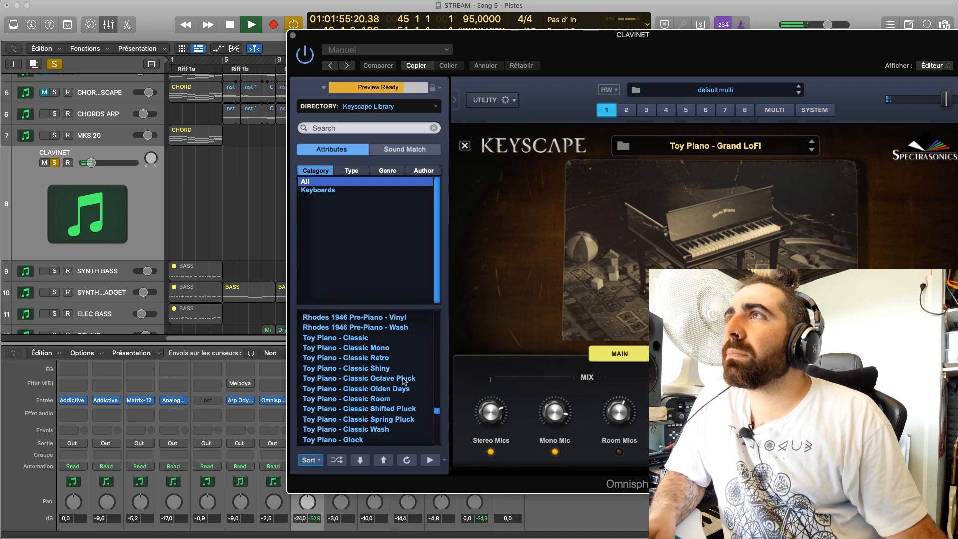
scroll(410, 411, up, 10)
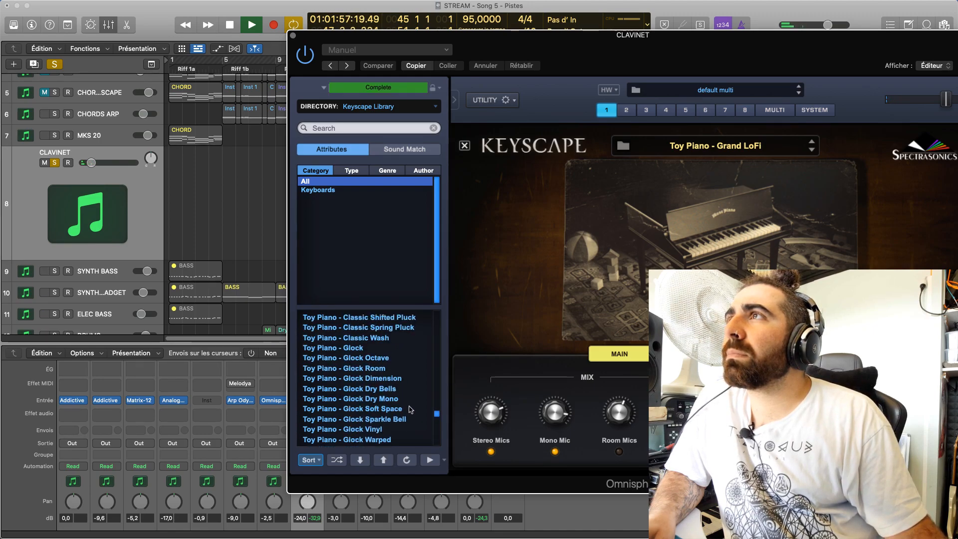
scroll(410, 409, up, 7)
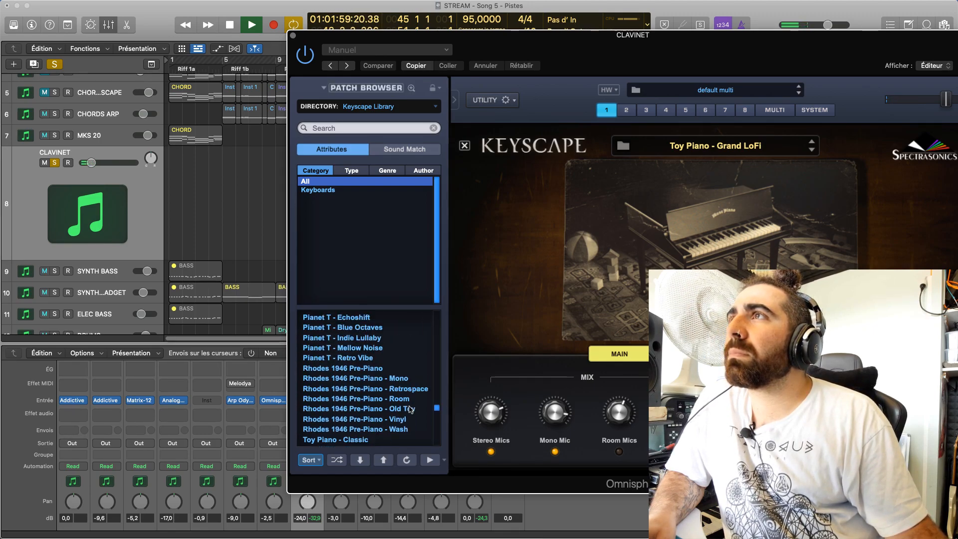
scroll(384, 390, up, 3)
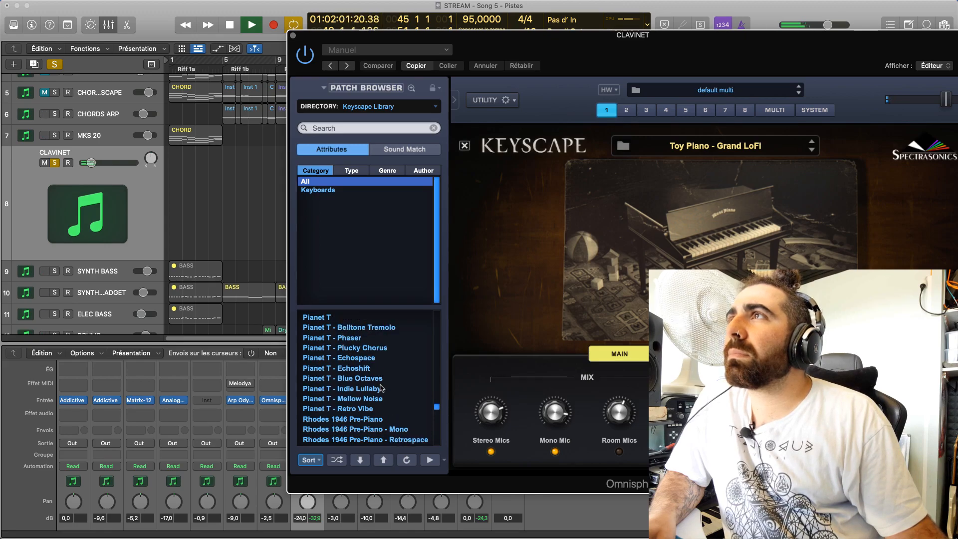
scroll(389, 388, up, 11)
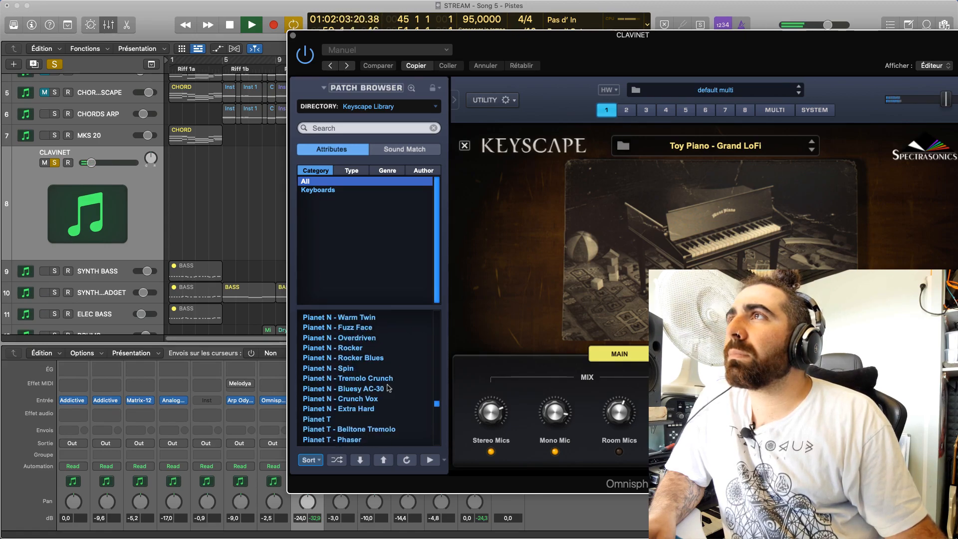
scroll(388, 388, up, 3)
scroll(387, 380, up, 1)
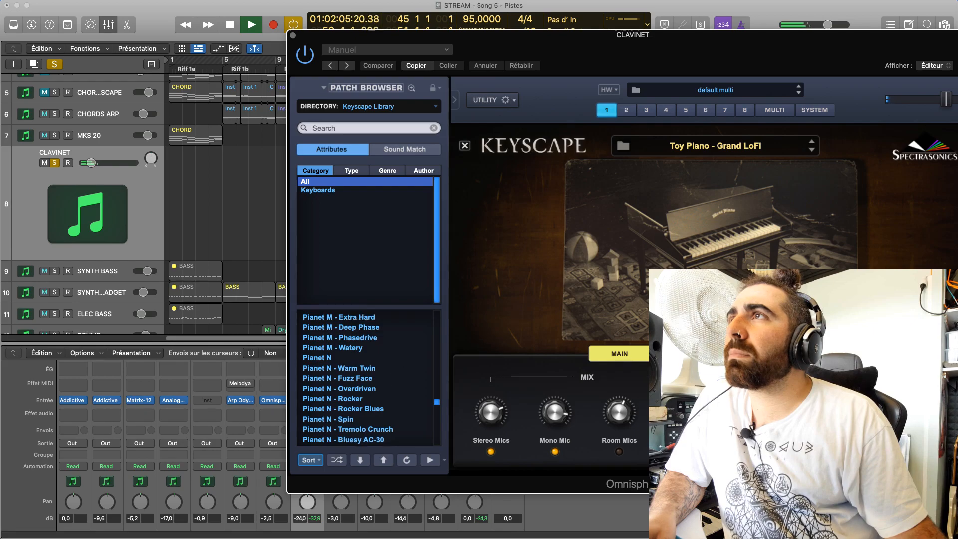
drag(607, 44, 563, 32)
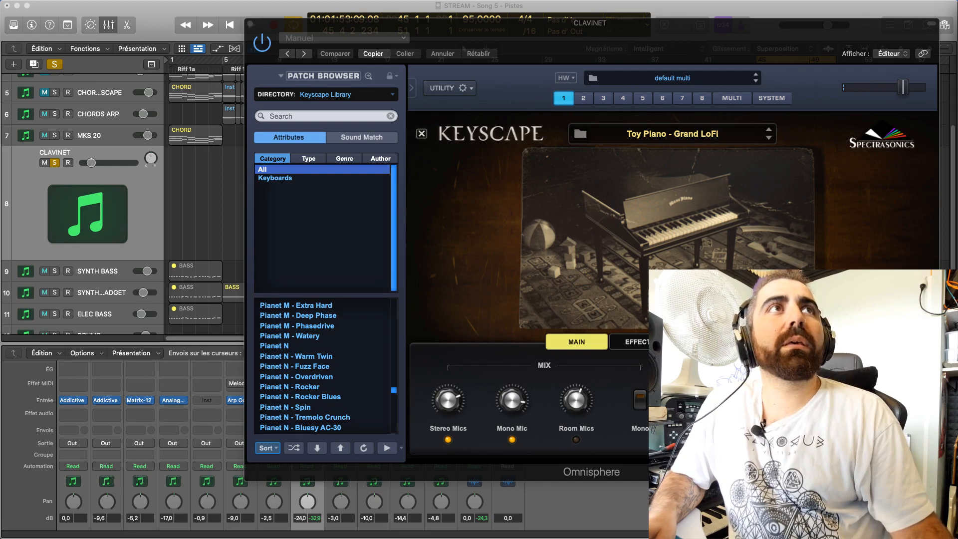
mouse_move(646, 537)
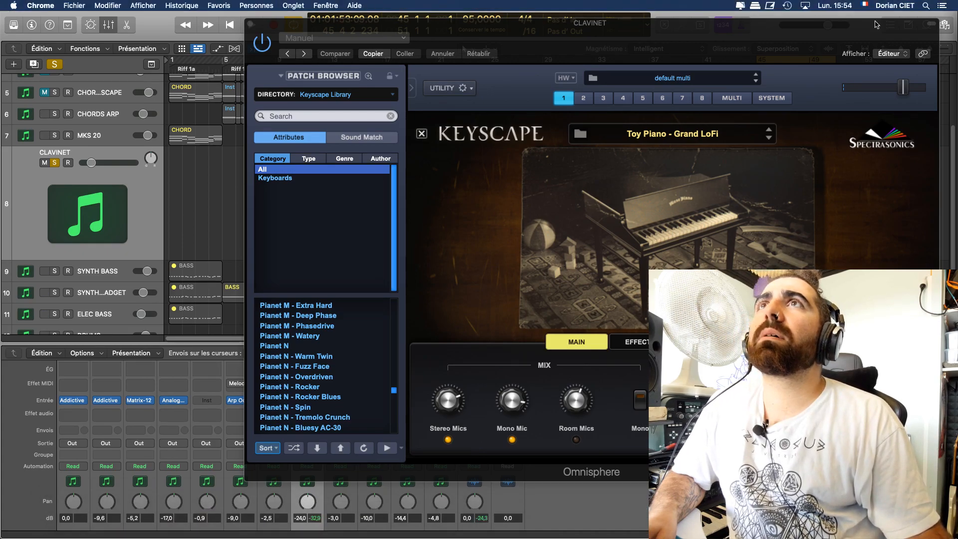
click(828, 5)
click(828, 4)
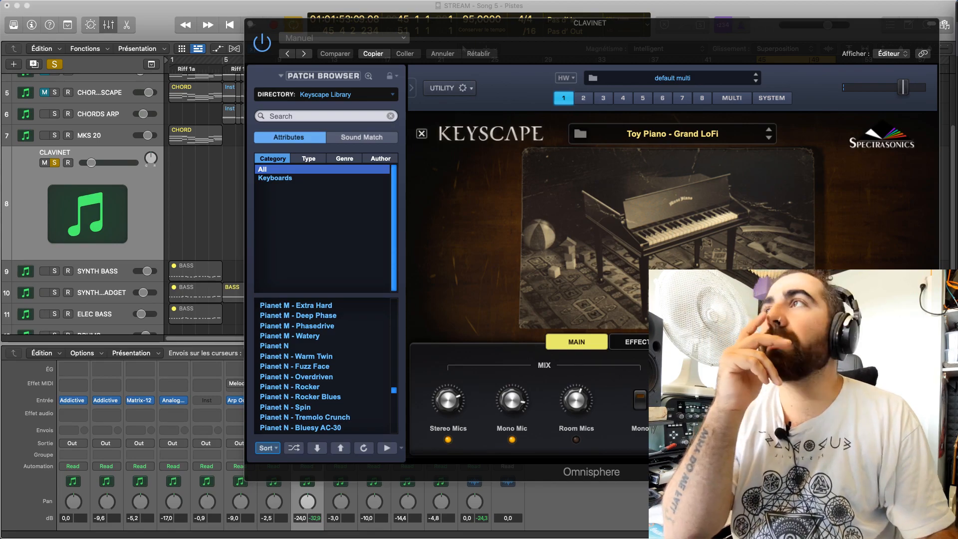
Load the Toy Piano - Saucer Bell Wash patch on the CLAVINET instrument and play the looped section with it
scroll(379, 349, down, 4)
drag(396, 397, 396, 409)
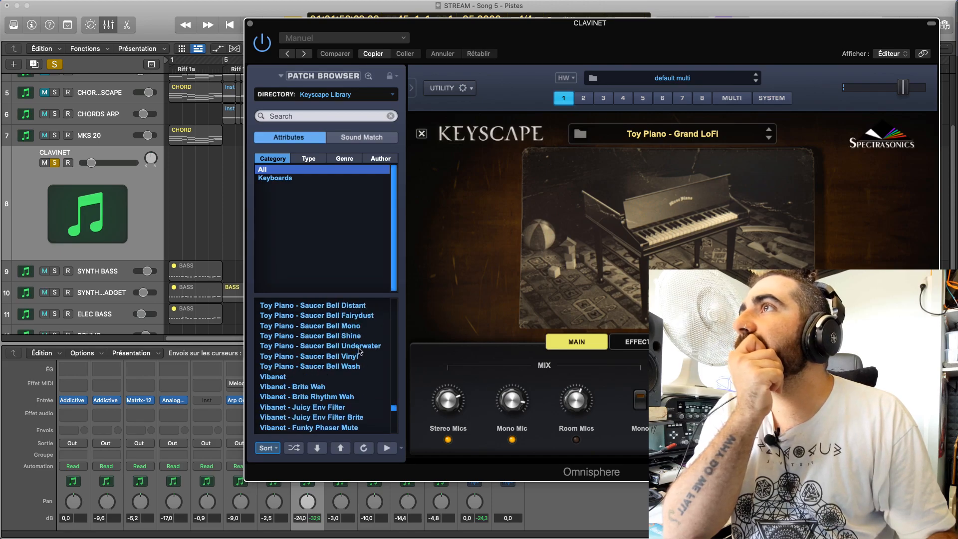
click(309, 366)
key(space)
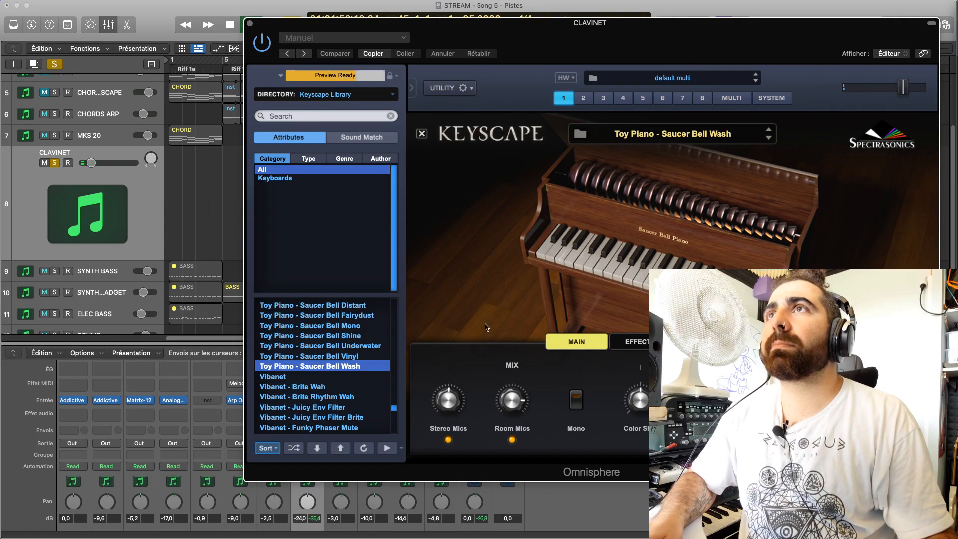
Solo the MKS 20 track together with CLAVINET and replay the loop with the Omnisphere window closed
click(54, 136)
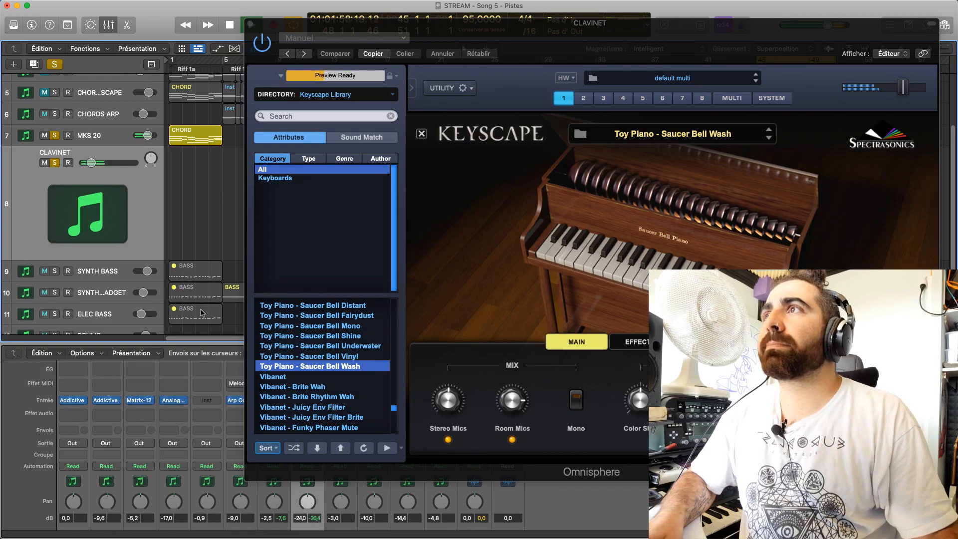
click(251, 26)
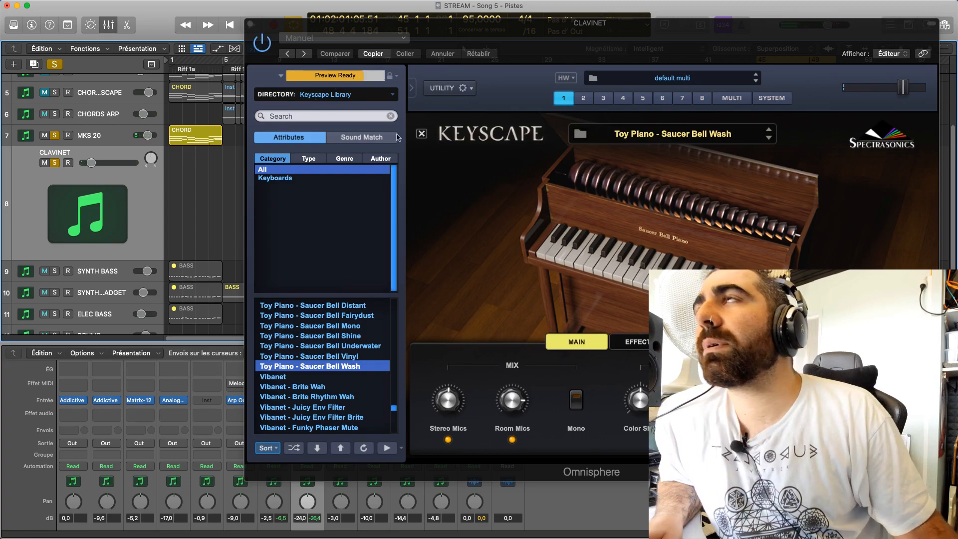
key(super+w)
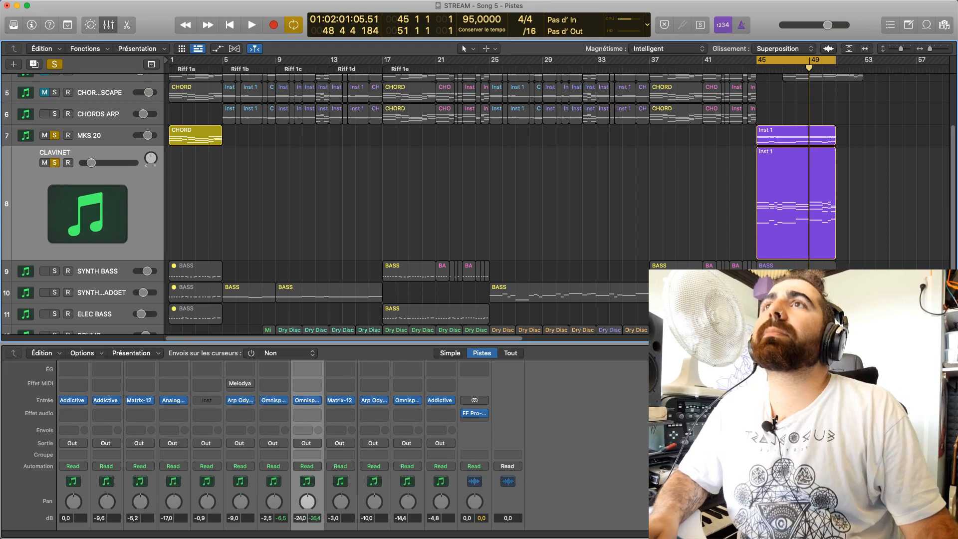
key(space)
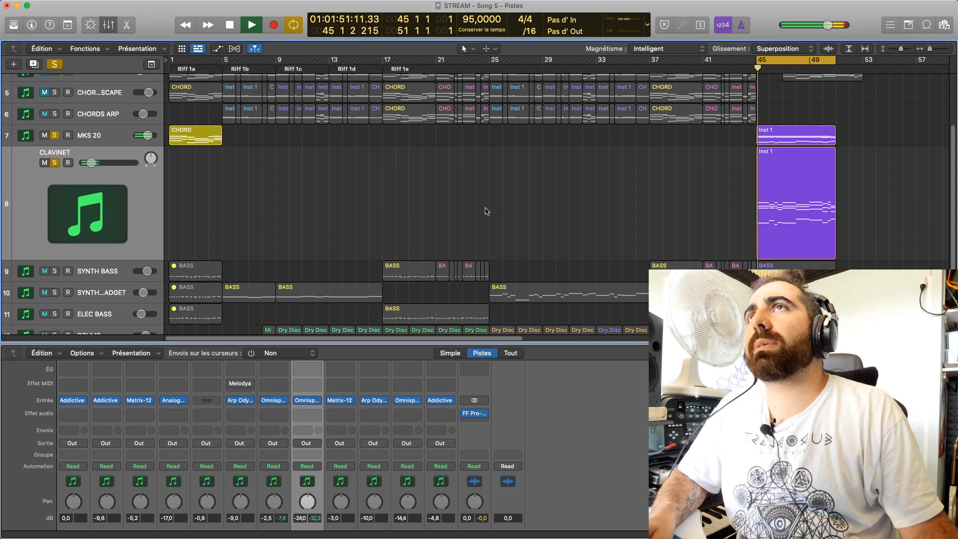
Compare the CLAVINET and MKS 20 parts by soloing each one alone and then both together over the loop
click(54, 135)
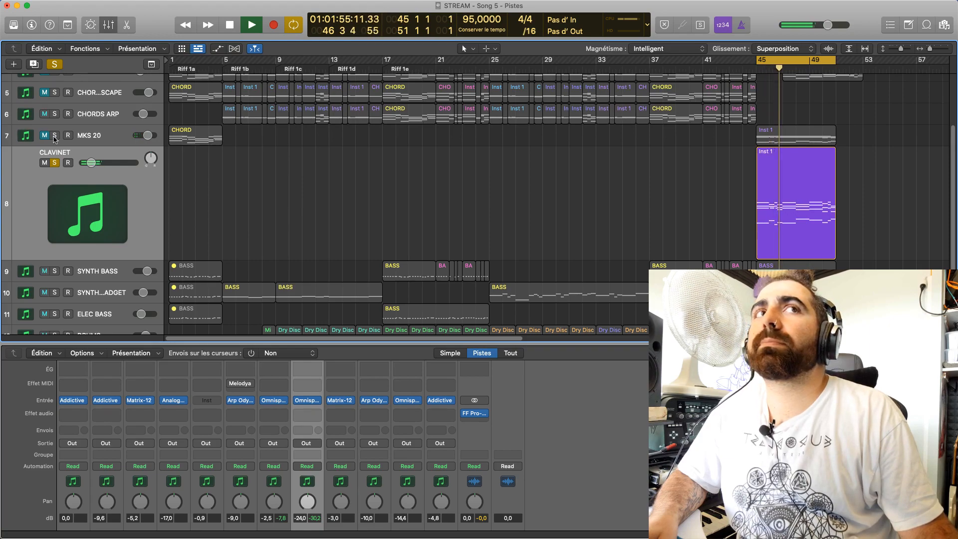
key(space)
click(54, 136)
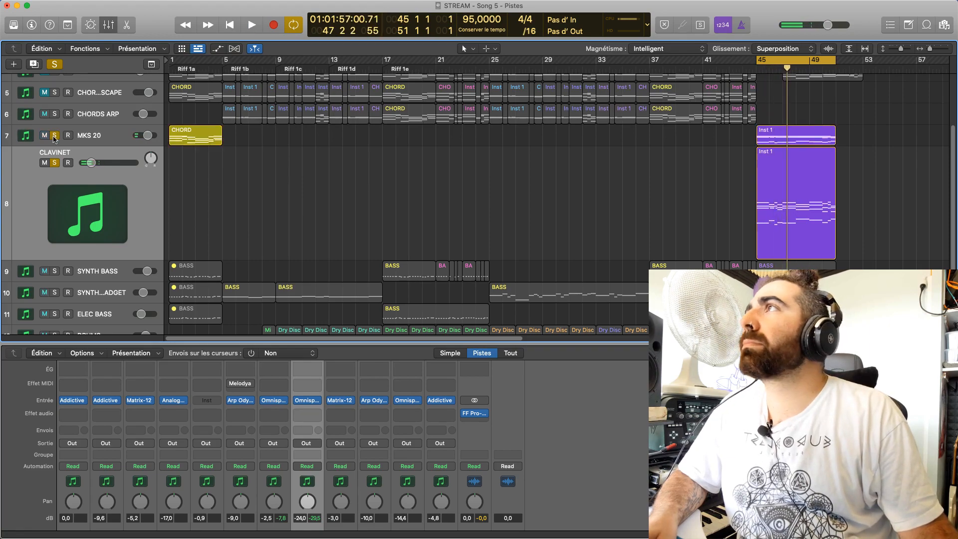
click(54, 163)
key(space)
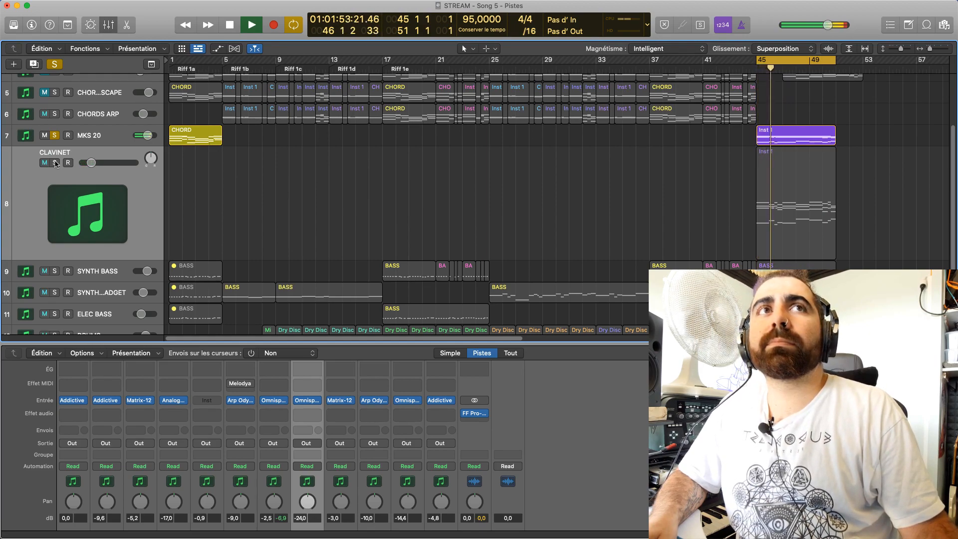
click(55, 163)
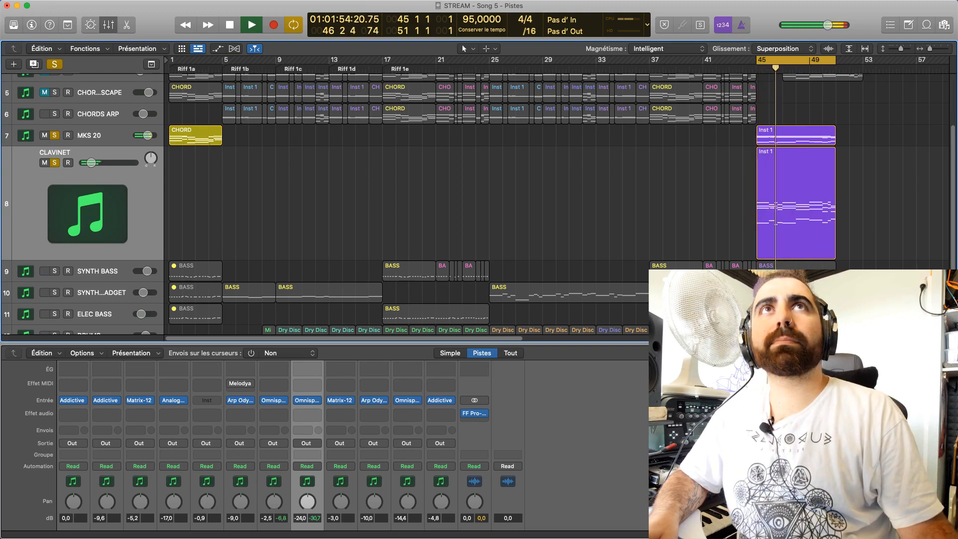
Raise the CLAVINET track's volume to -21.0 dB and clear the solos on MKS 20 and CLAVINET
drag(92, 163, 92, 163)
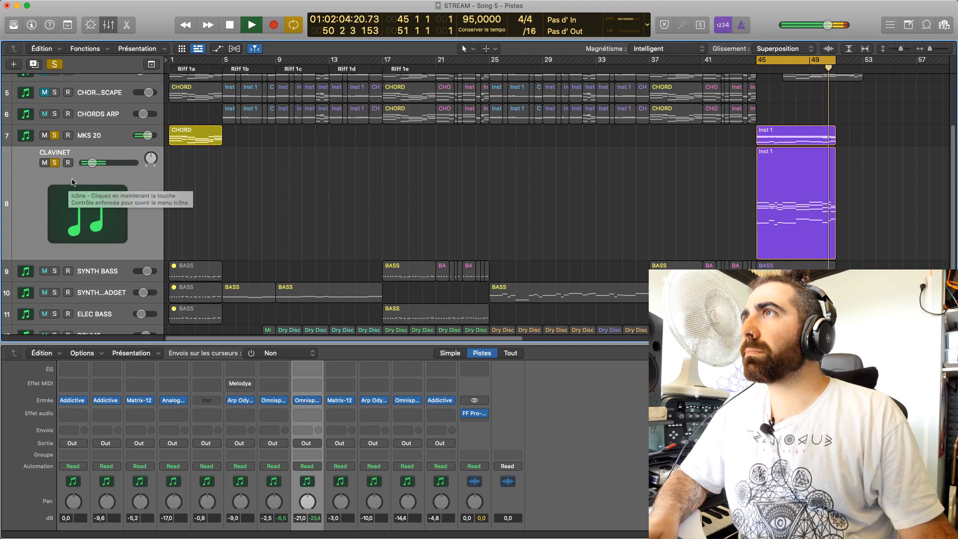
key(space)
click(54, 136)
click(54, 161)
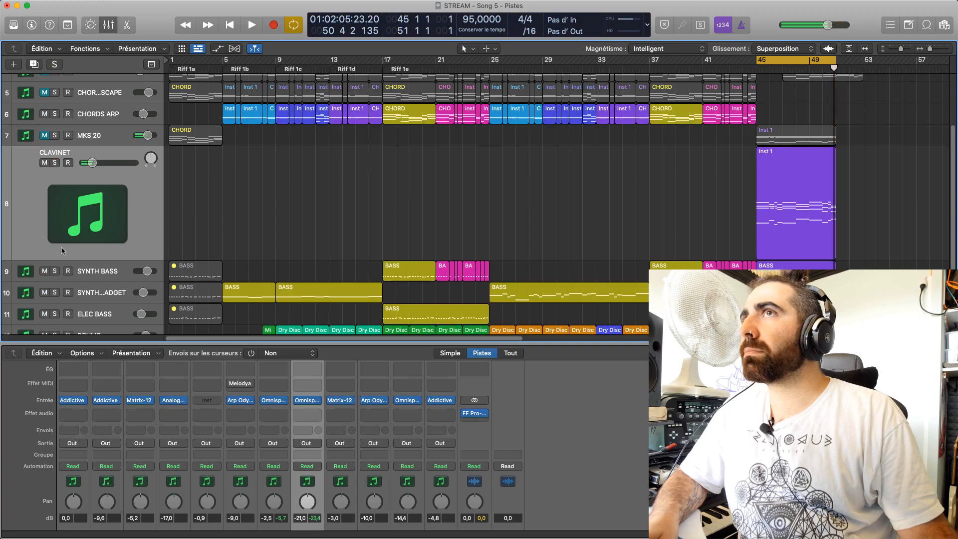
Listen to the SYNTH BASS track on its own over the loop, then clear its solo
click(55, 271)
key(space)
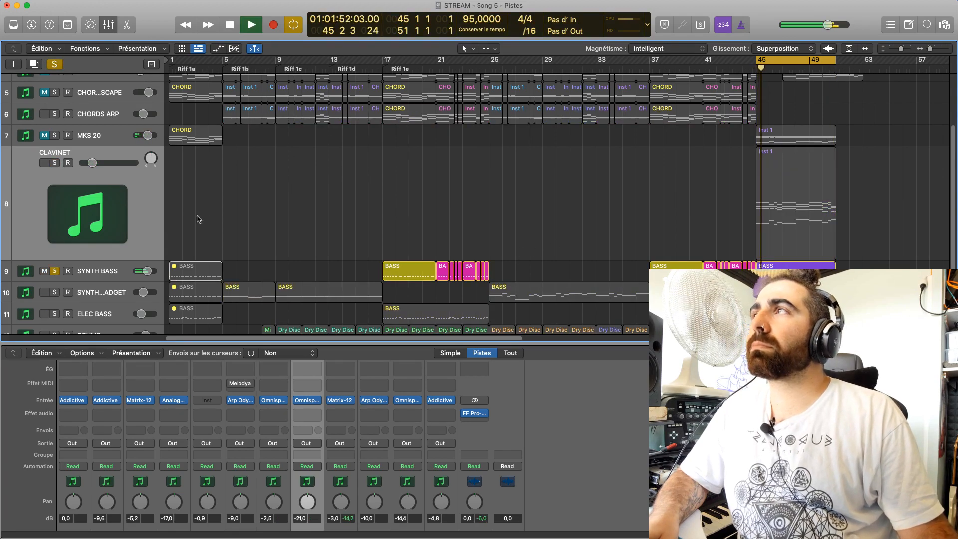
scroll(79, 293, down, 2)
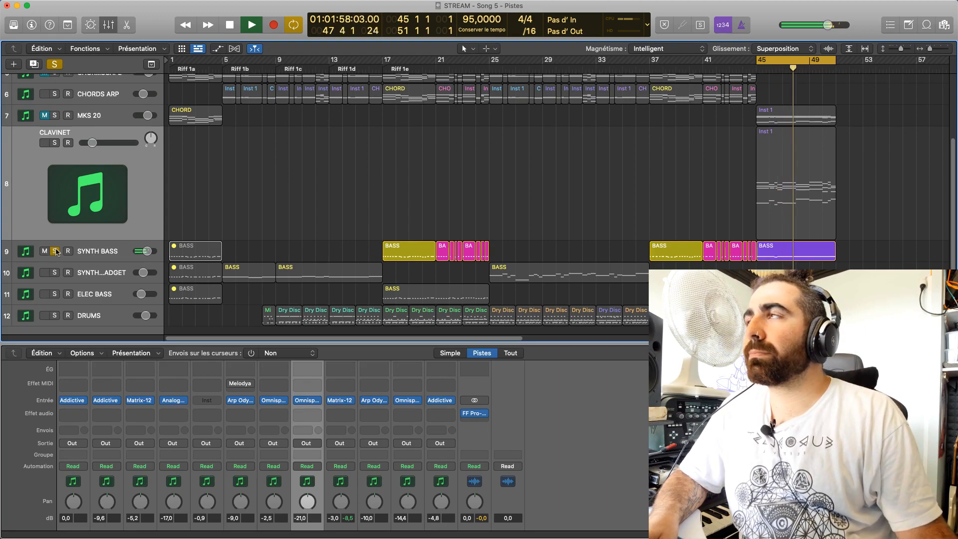
click(56, 251)
key(space)
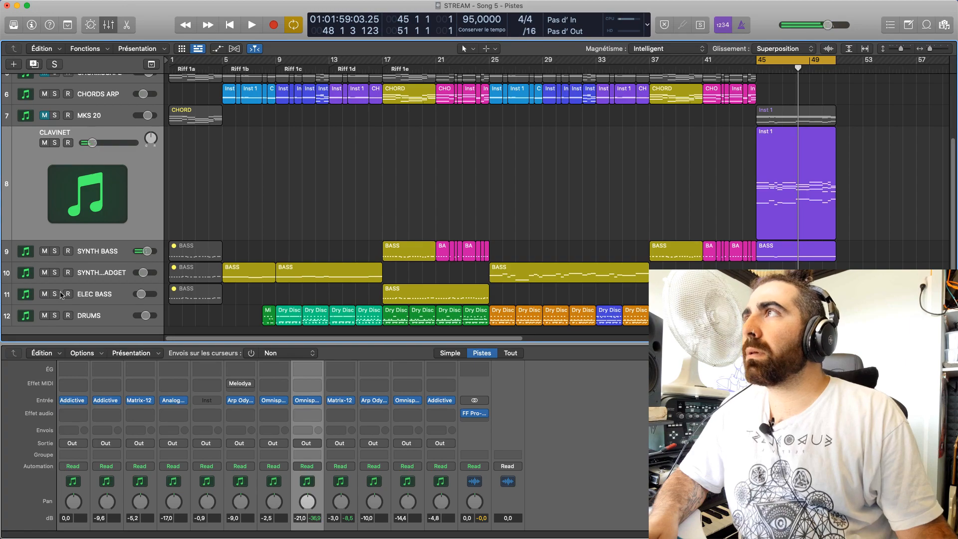
Solo and select the ELEC BASS track and play the ending loop with it alone
click(56, 293)
key(space)
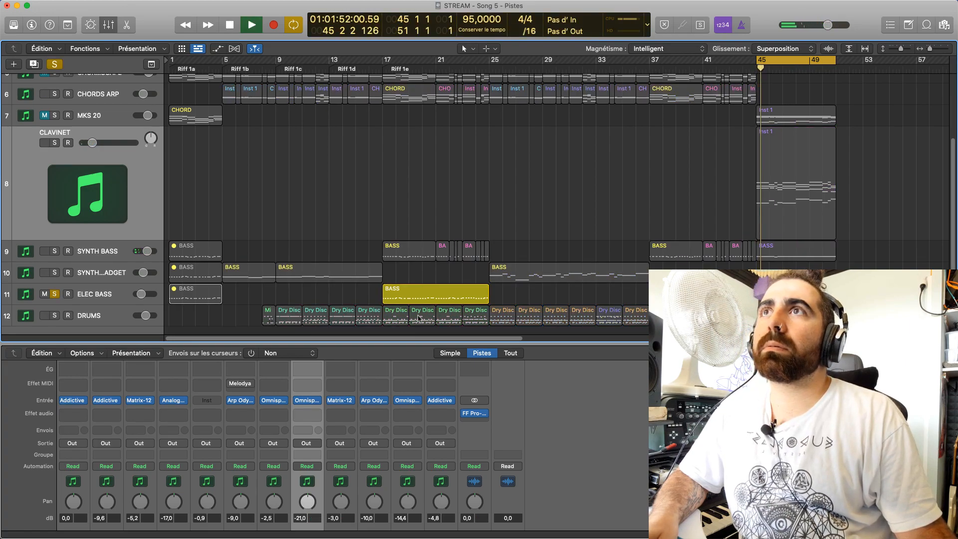
click(306, 400)
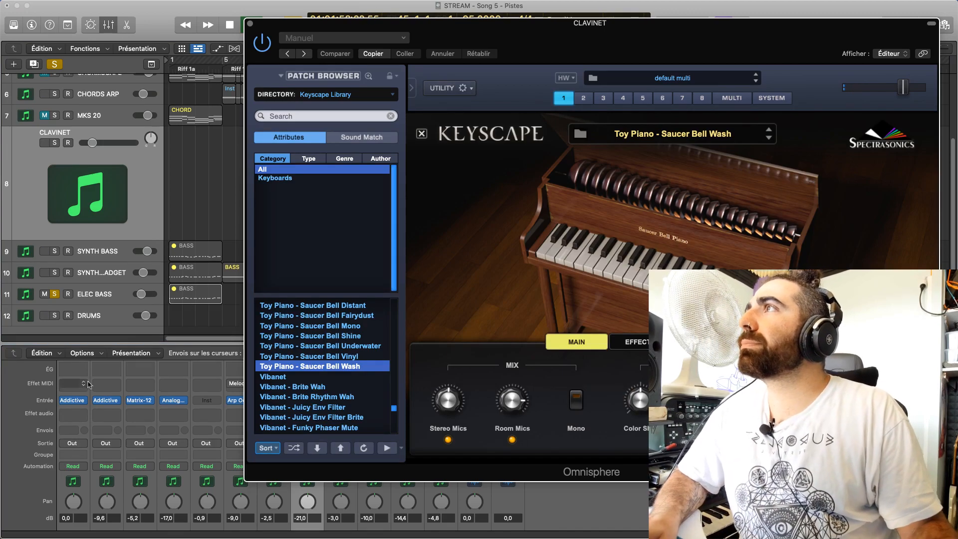
click(113, 296)
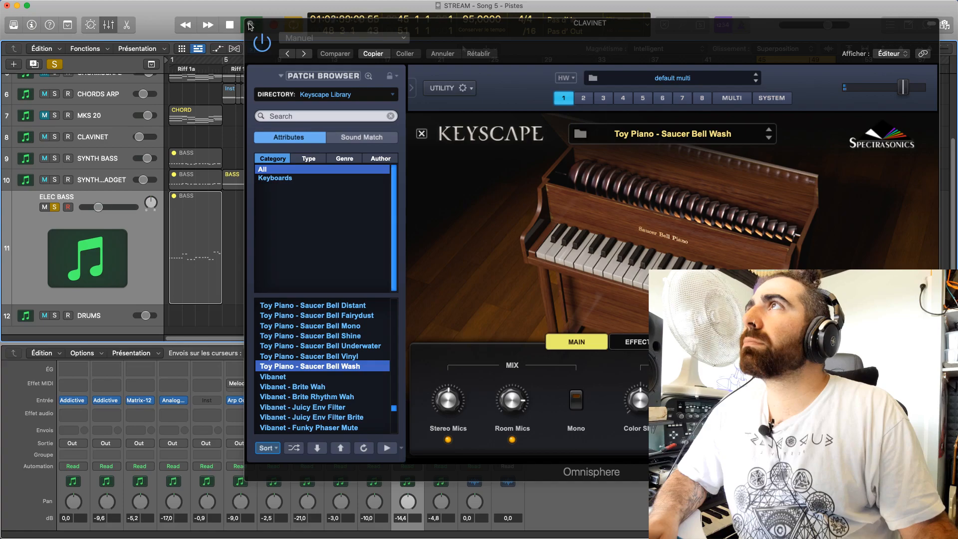
click(251, 25)
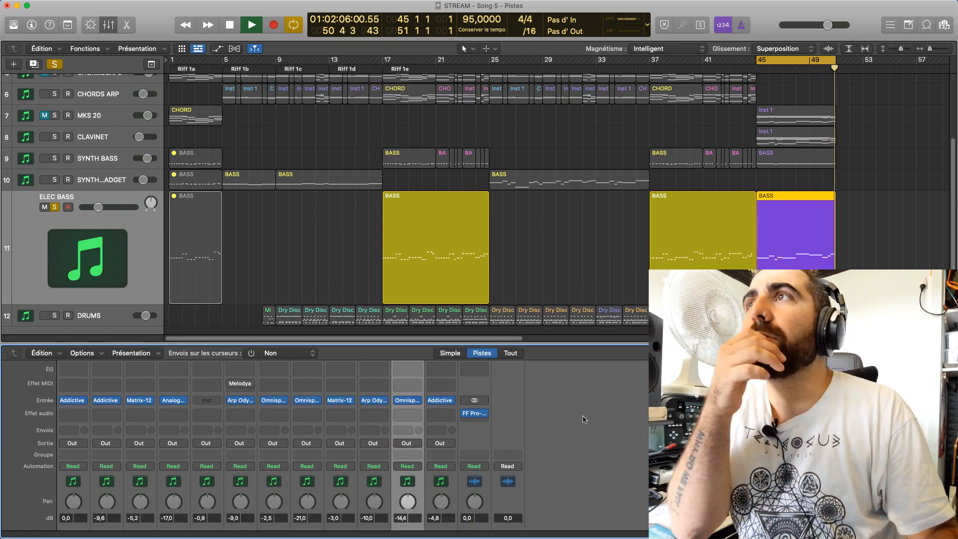
key(space)
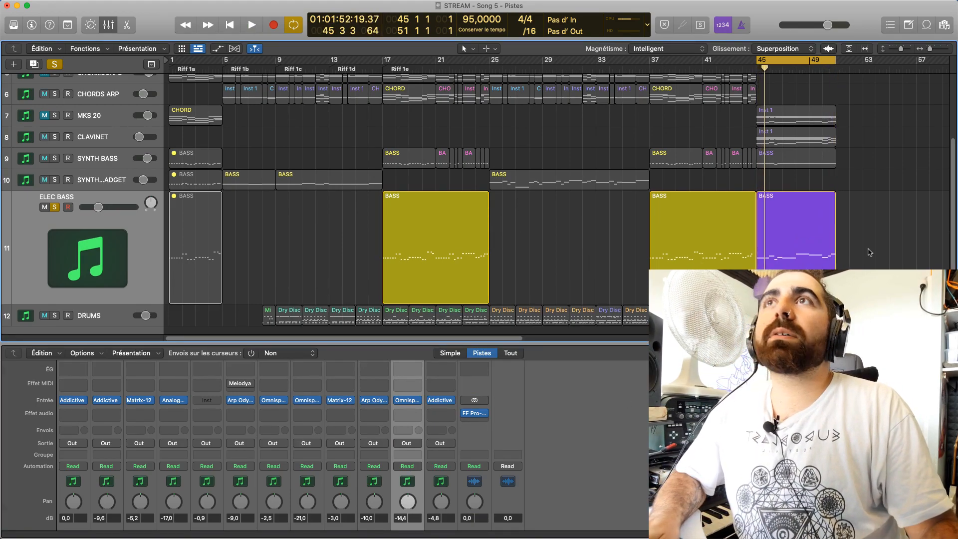
Select the SYNTH BASS INSPECTEUR GADGET track and open its Arp Odyssey instrument while the loop plays
key(super+Tab)
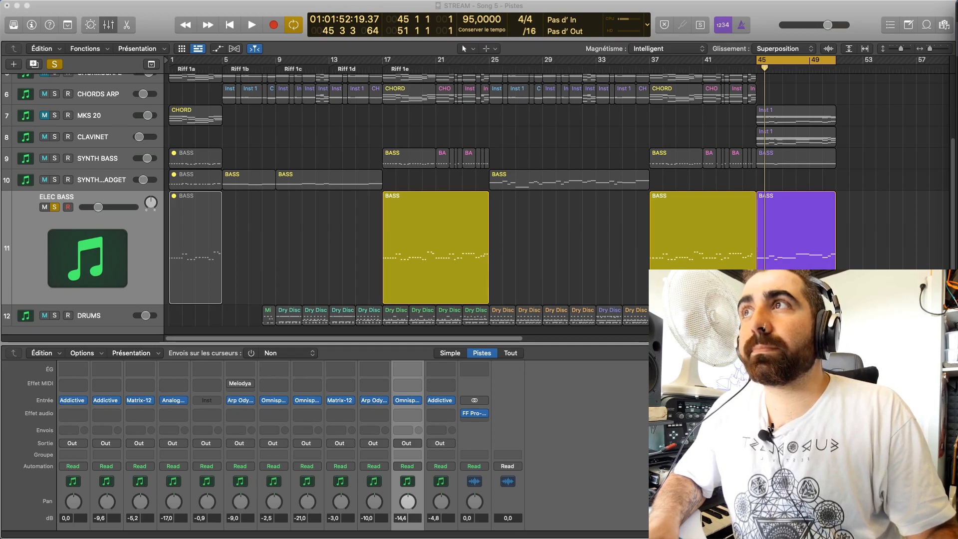
scroll(388, 456, down, 4)
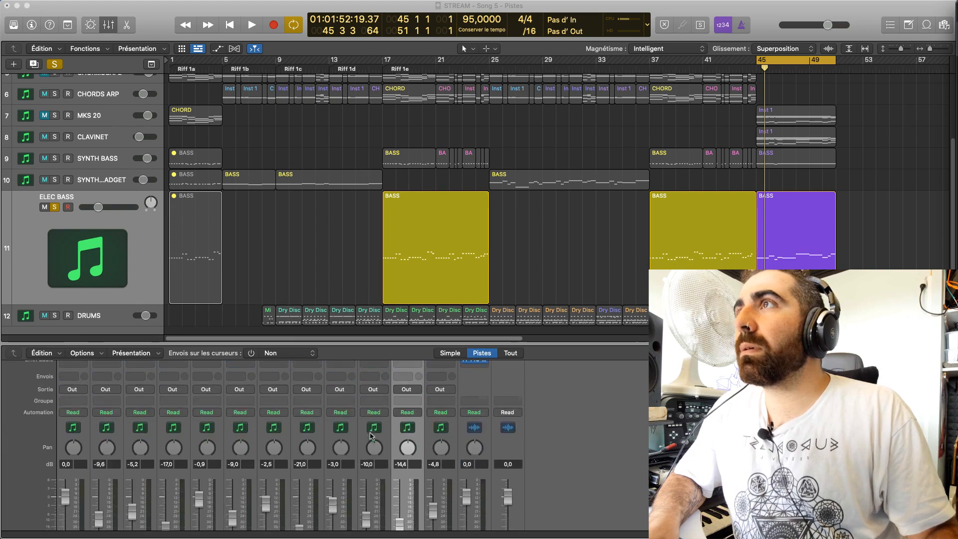
click(370, 529)
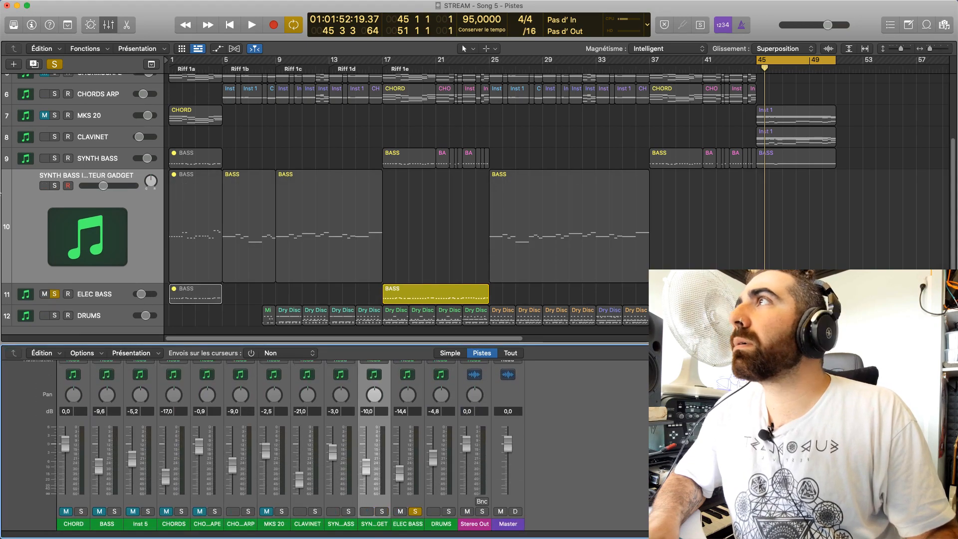
scroll(224, 443, up, 3)
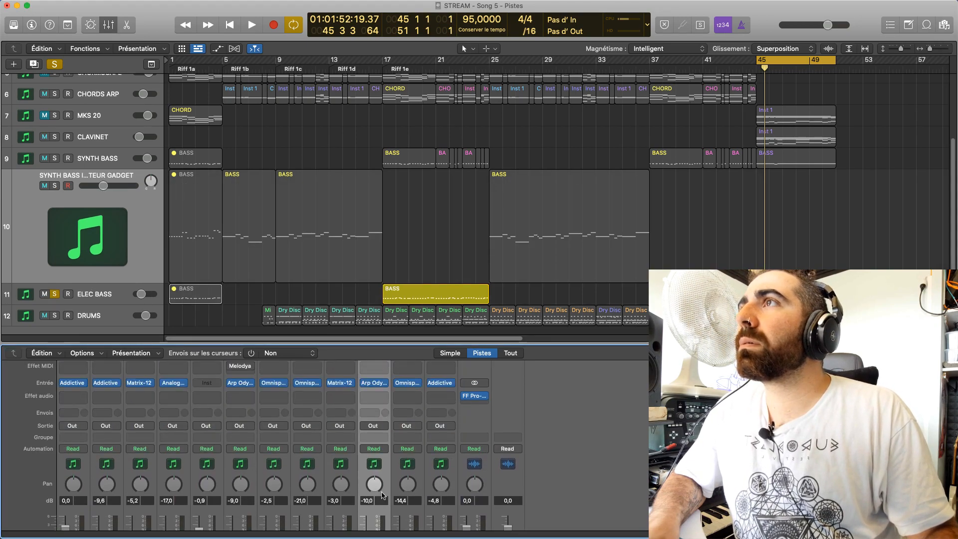
key(space)
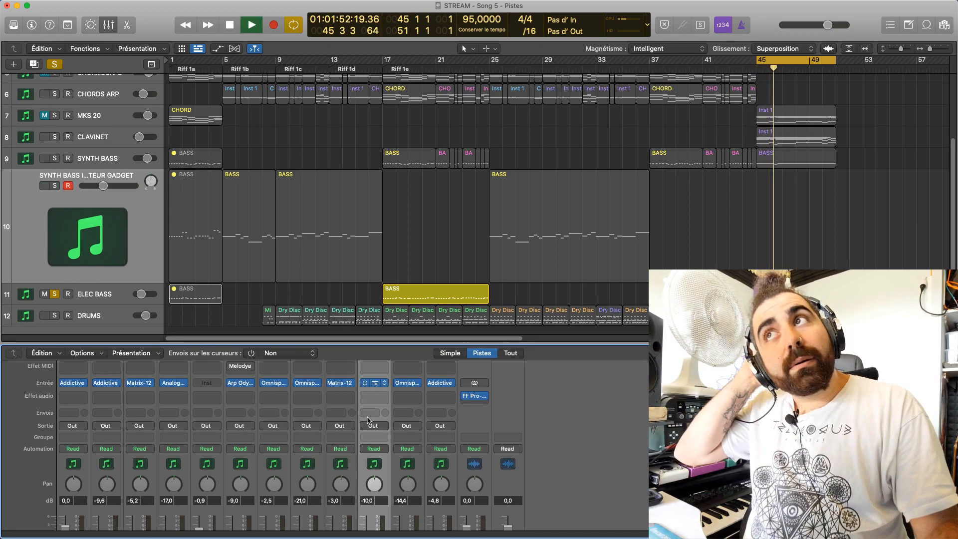
click(374, 383)
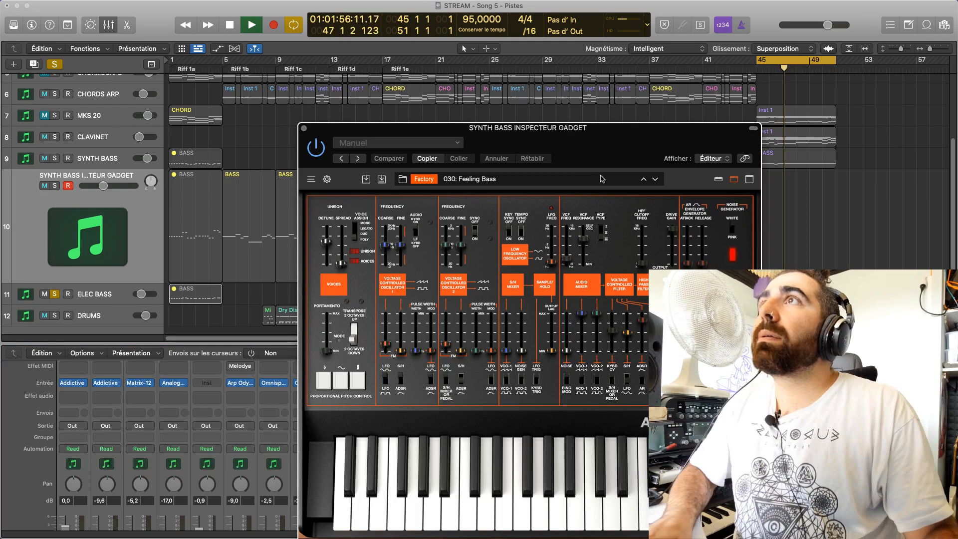
Switch from ELEC BASS back to the SYNTH BASS INSPECTEUR GADGET track and hide the Arp Odyssey window
drag(586, 131, 534, 74)
click(77, 295)
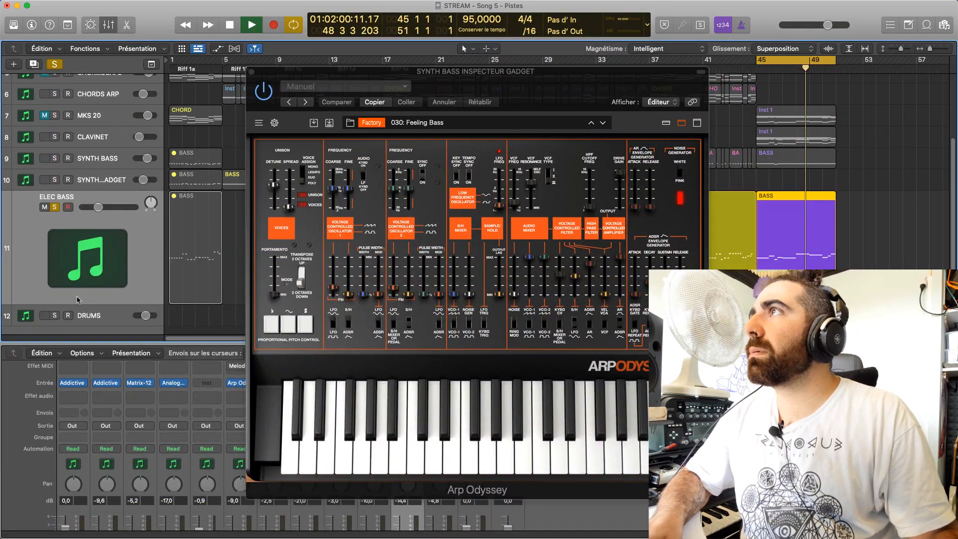
click(106, 181)
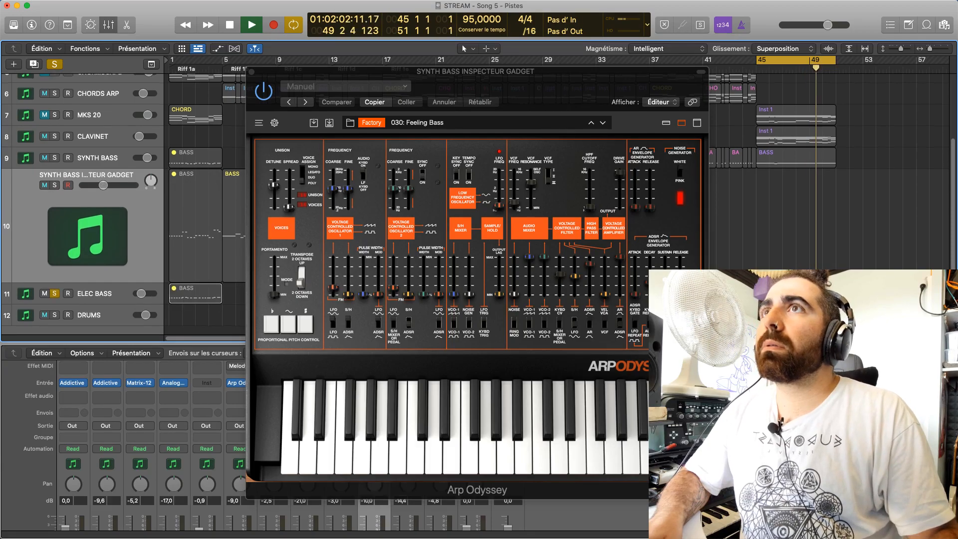
scroll(107, 181, down, 2)
key(v)
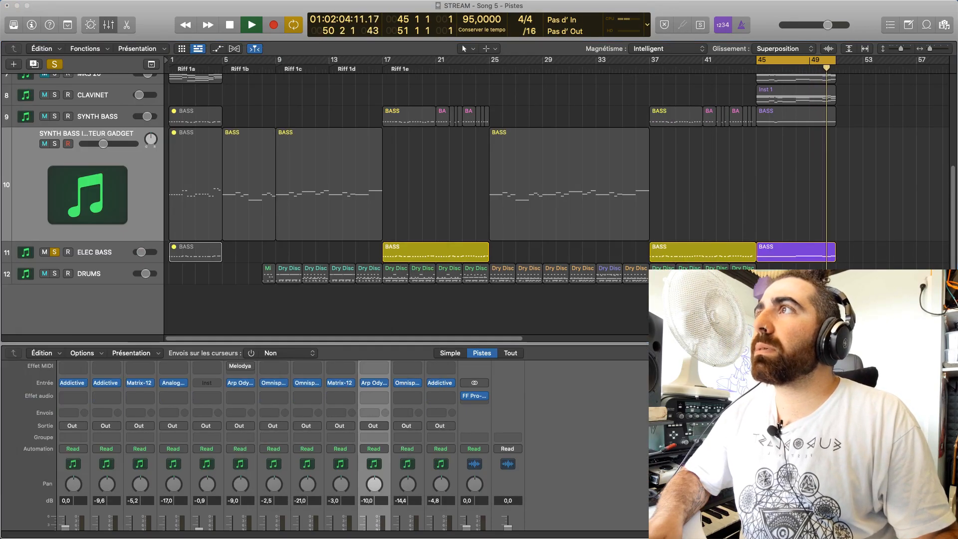
Try the ending BASS region on the SYNTH BASS INSPECTEUR GADGET track by moving it there from ELEC BASS and soloing the track
key(space)
drag(800, 251, 799, 224)
key(space)
click(55, 144)
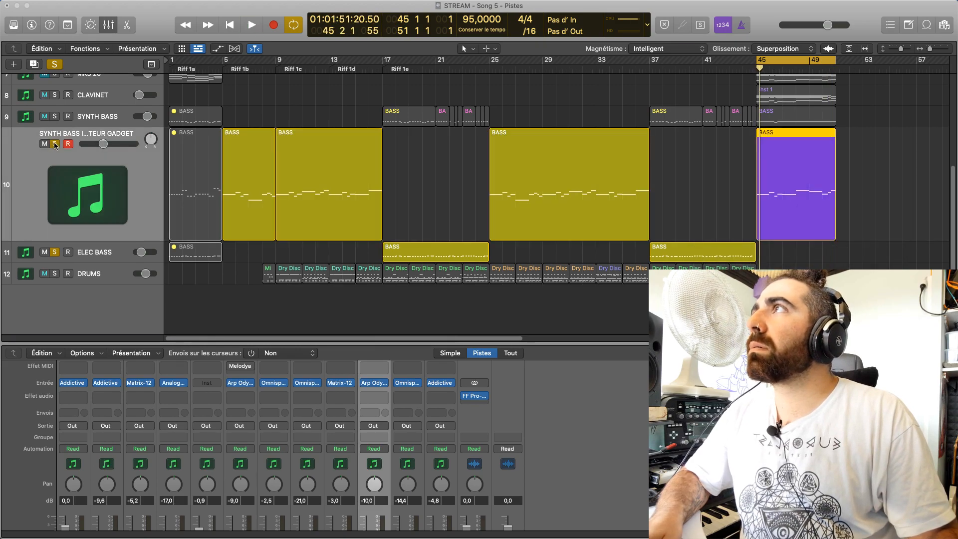
key(space)
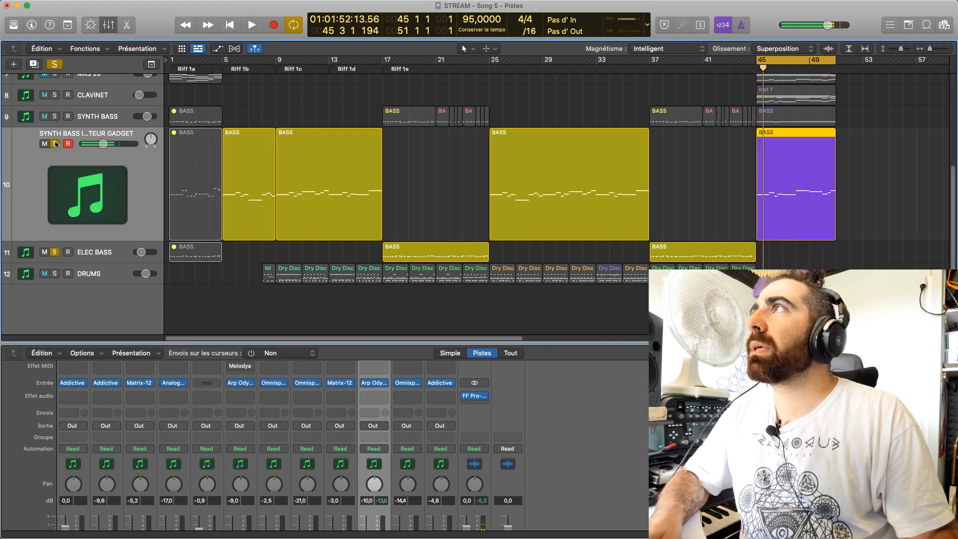
Clear the SYNTH BASS INSPECTEUR GADGET solo, undo the BASS region's move from ELEC BASS and play the loop briefly
click(54, 143)
drag(793, 195, 810, 176)
key(super+z)
key(space)
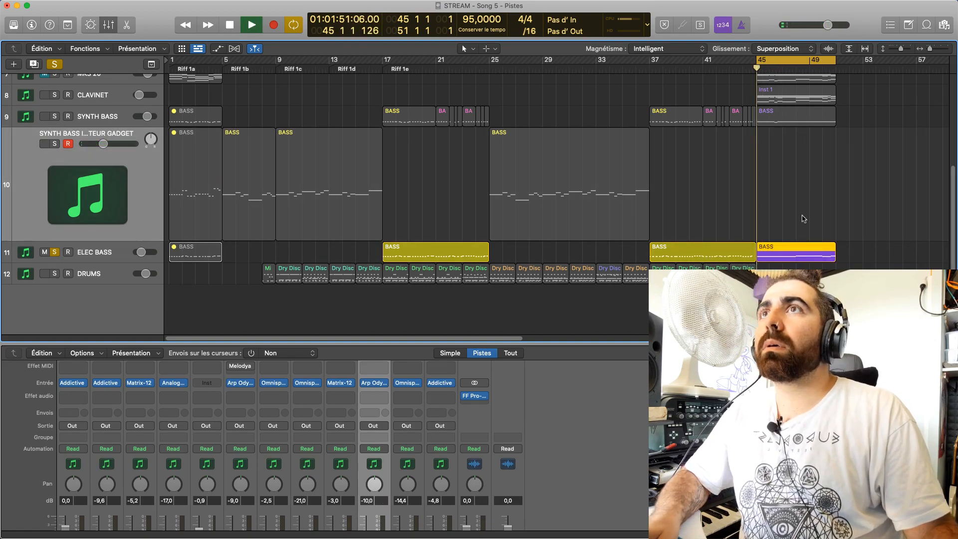
key(space)
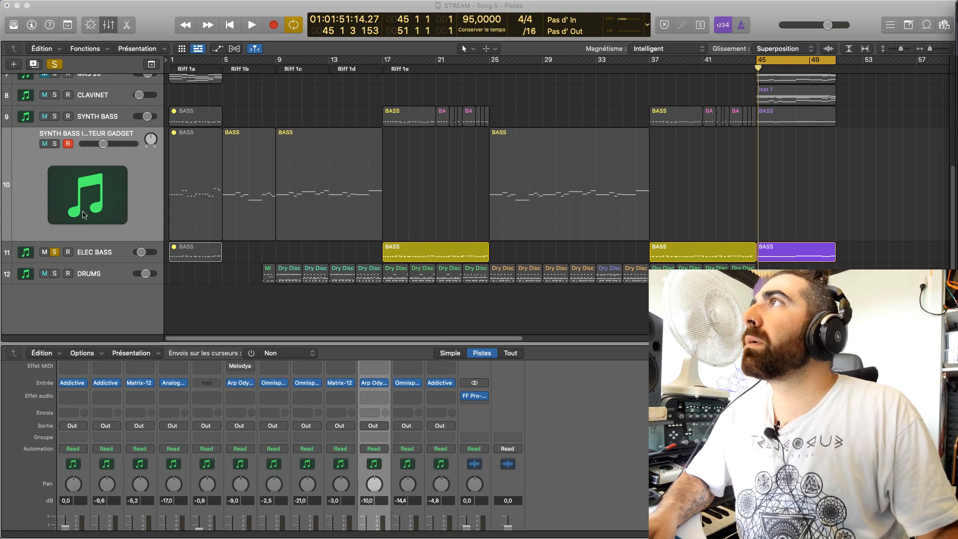
Select the CLAVINET track, open its Omnisphere instrument and load the Toy Piano - Saucer Bell Shine patch
scroll(335, 538, down, 4)
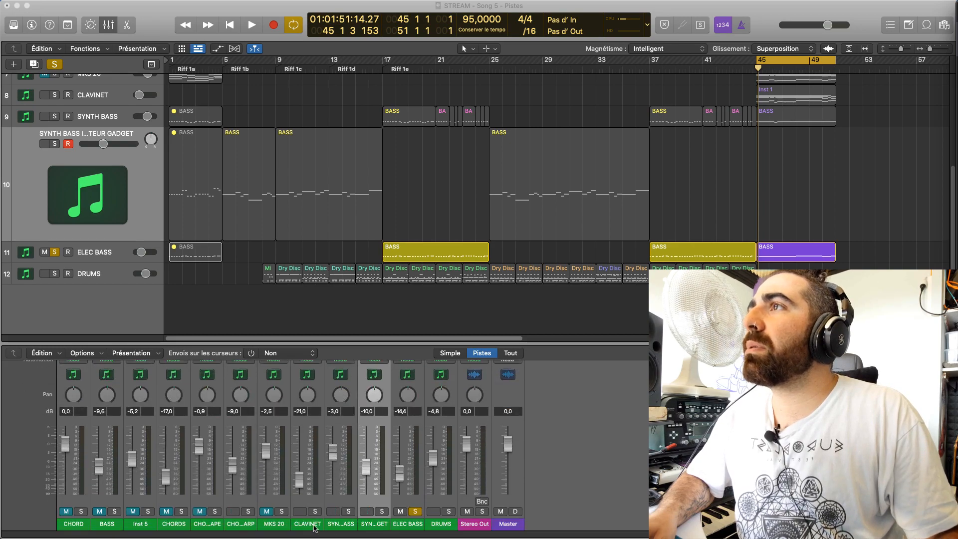
click(317, 526)
scroll(319, 279, up, 5)
scroll(325, 417, up, 1)
scroll(325, 416, up, 4)
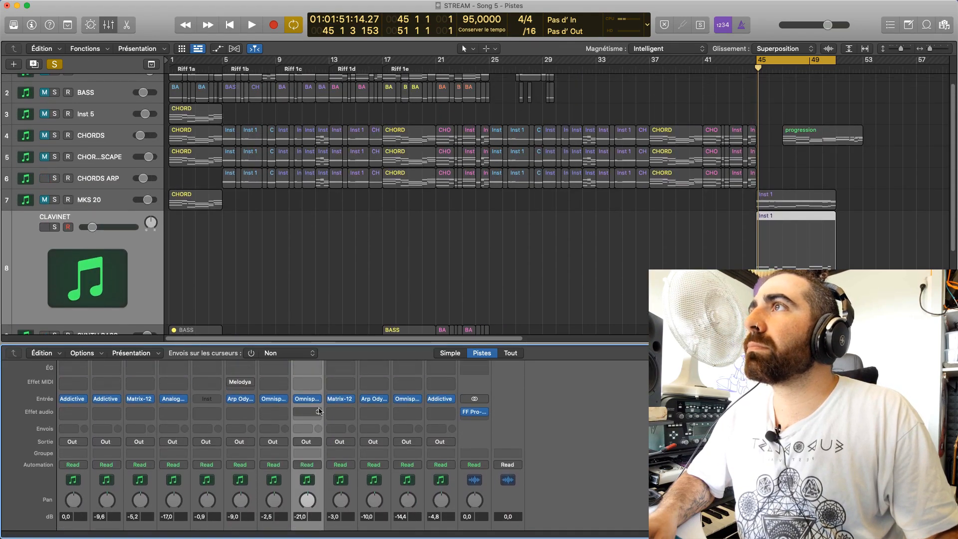
click(307, 399)
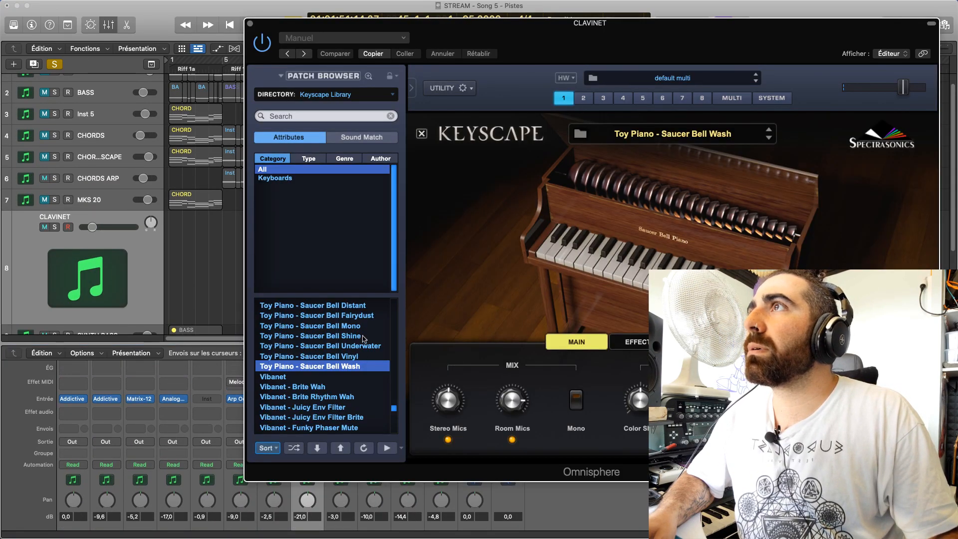
click(364, 339)
Solo CLAVINET to hear its patch, close the instrument window, and add MKS 20 to the solo for comparison
key(space)
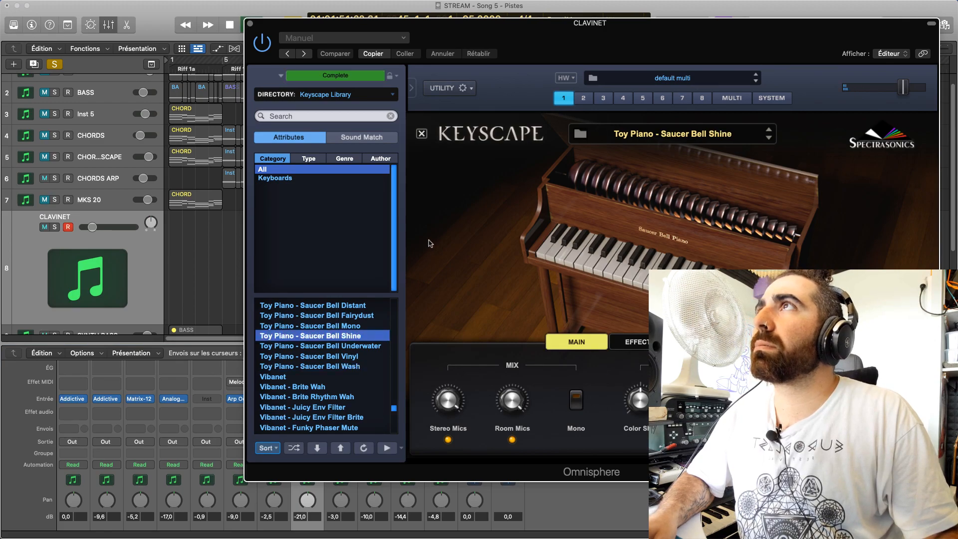
key(space)
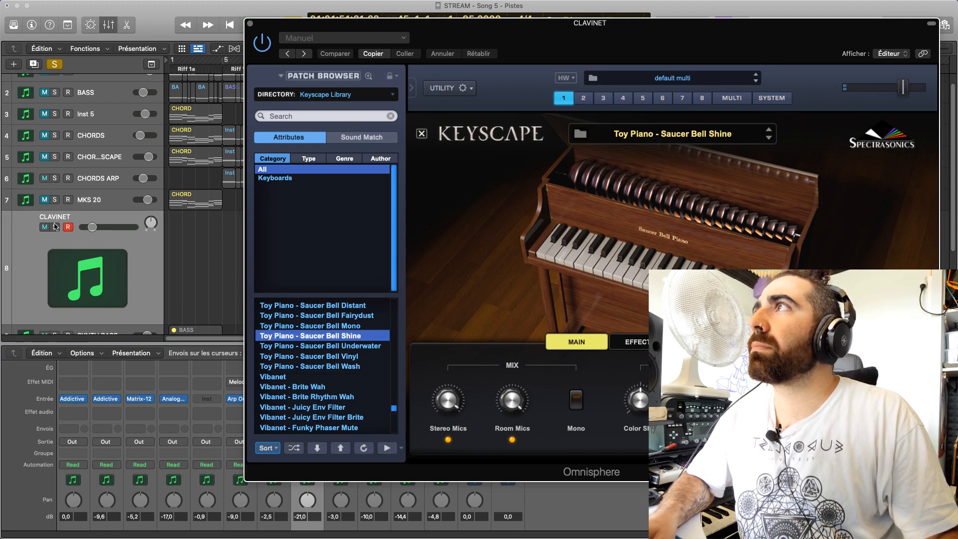
click(56, 227)
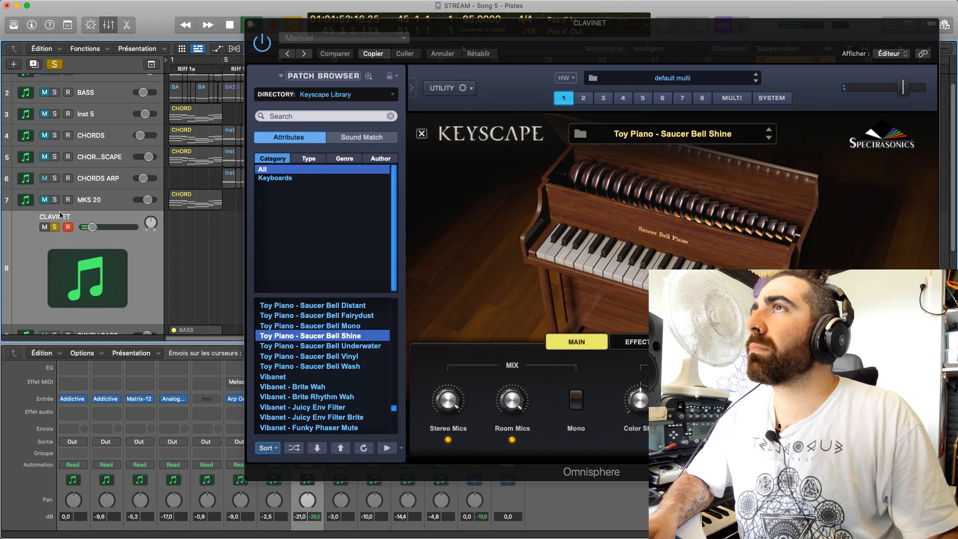
click(252, 24)
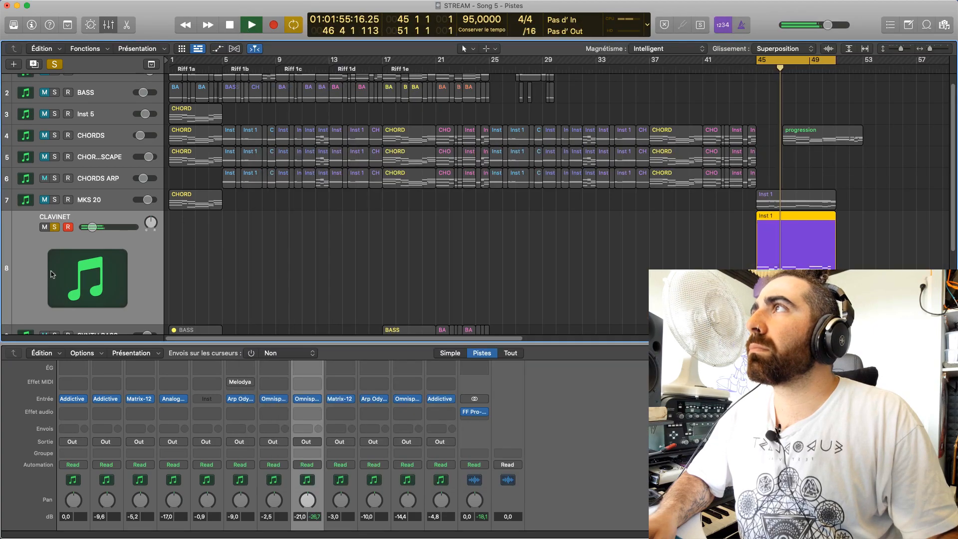
click(55, 199)
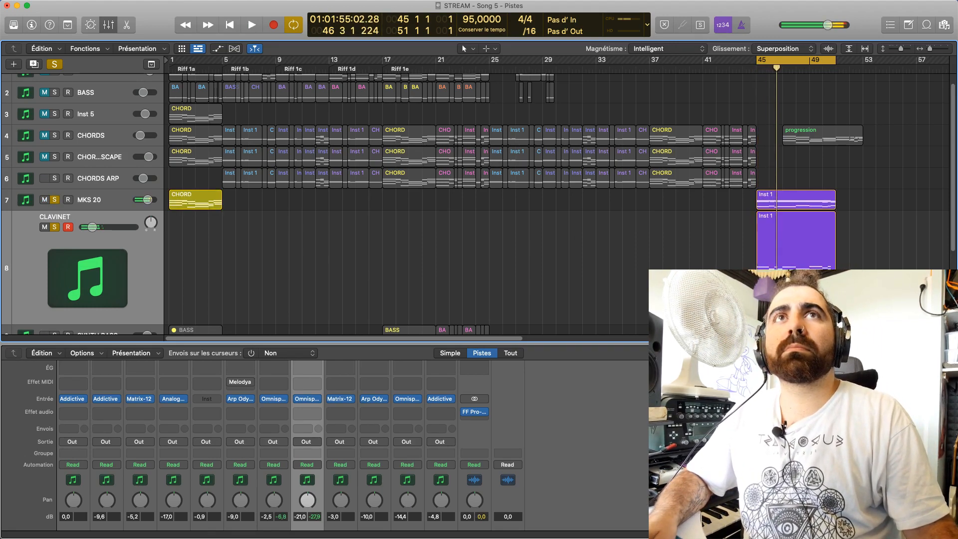
key(space)
key(super+Tab)
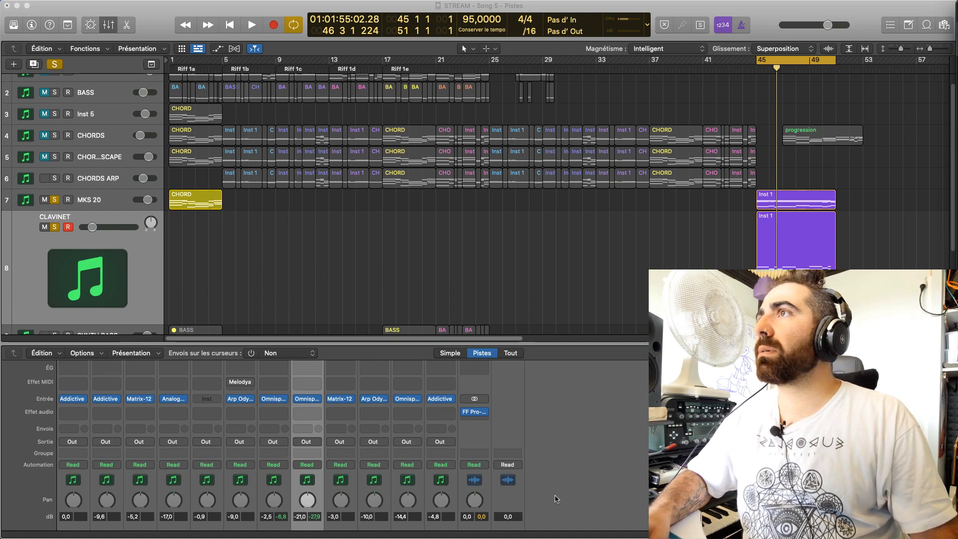
Open the ELEC BASS track's Omnisphere, search its patches for "Bomb shack bass" and load Bomb Shack Bass
scroll(300, 399, down, 3)
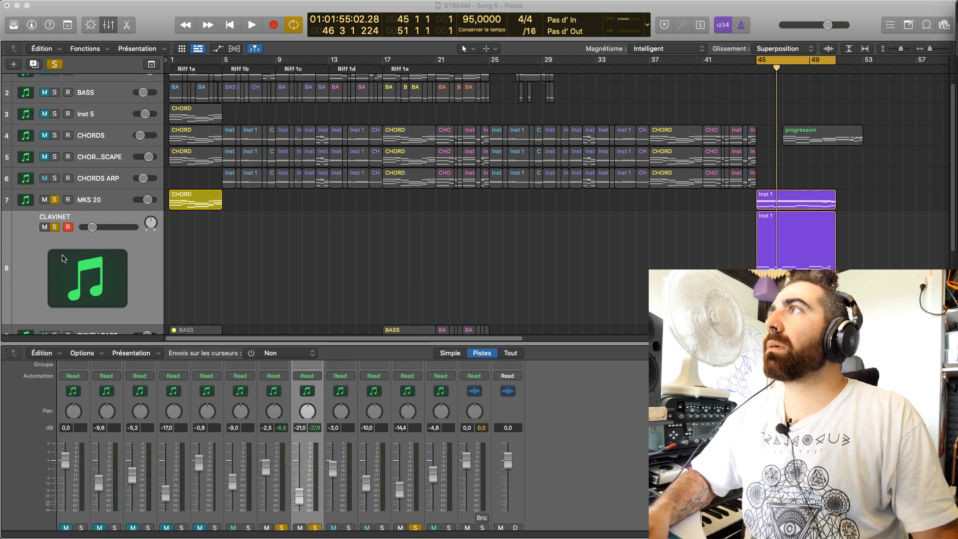
scroll(114, 271, down, 4)
click(115, 271)
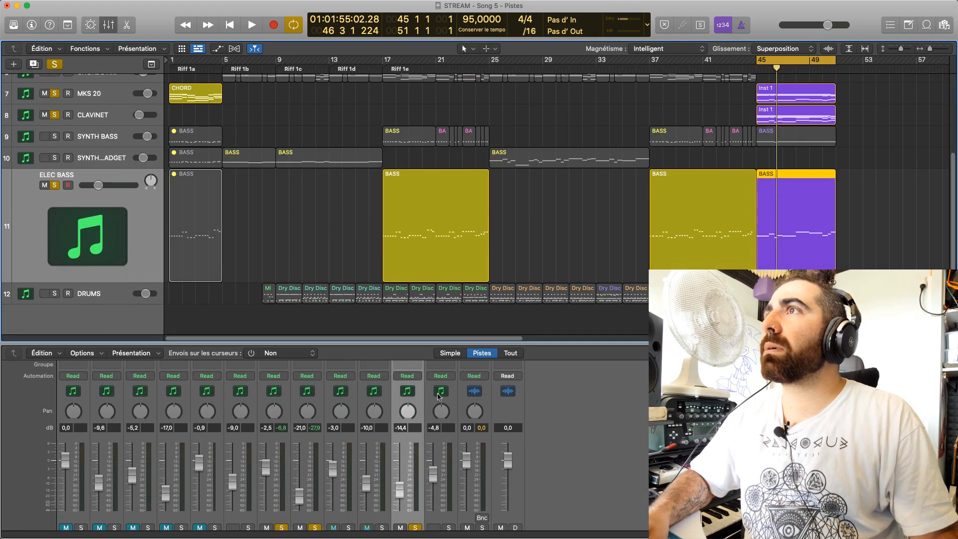
scroll(422, 410, up, 3)
click(407, 423)
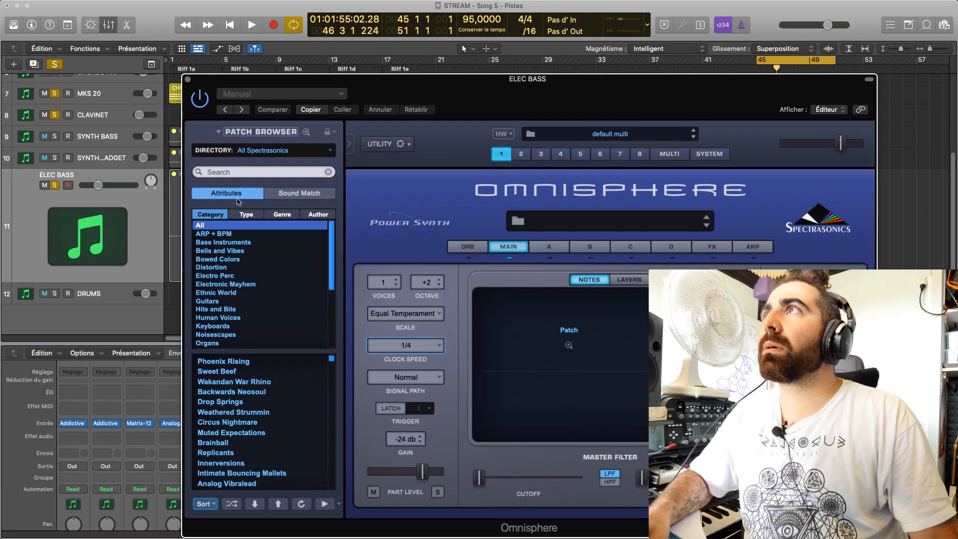
click(253, 172)
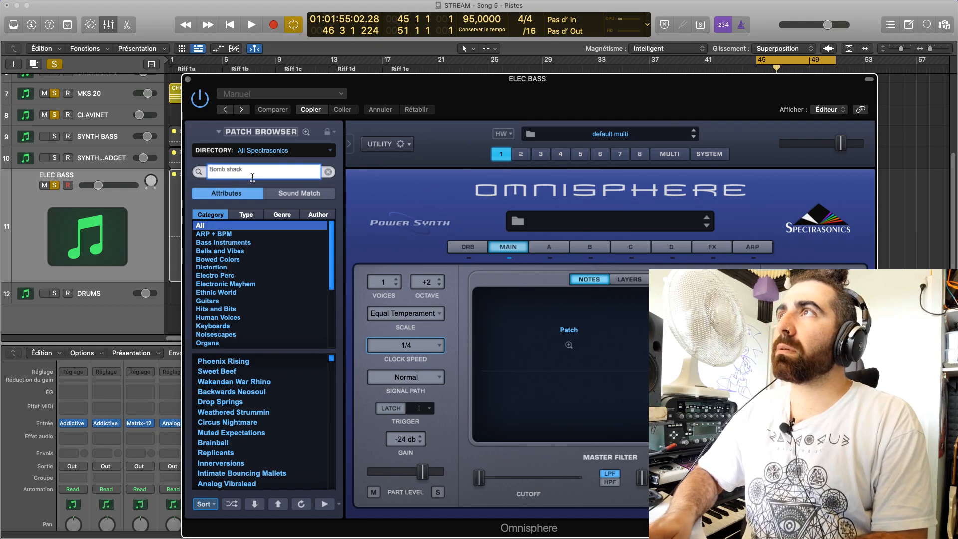
key(Return)
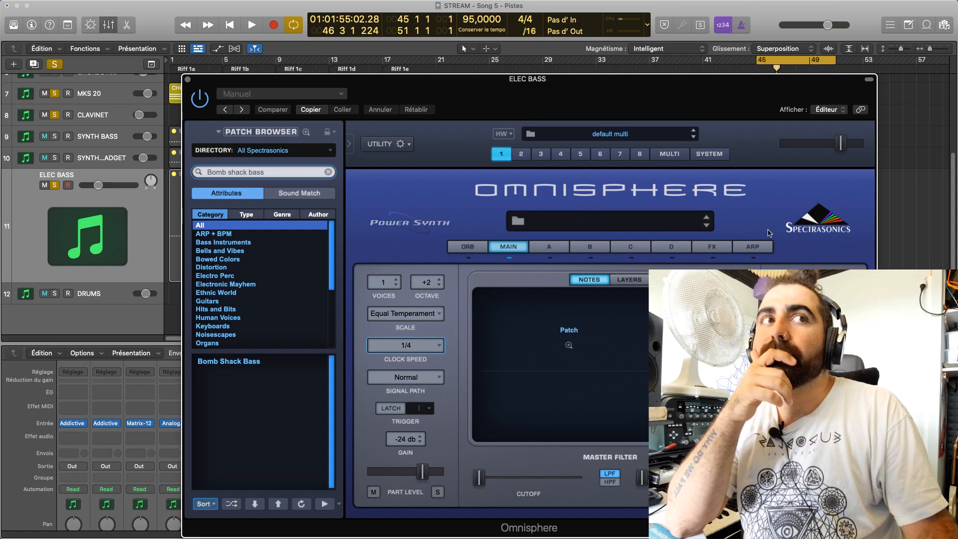
click(211, 363)
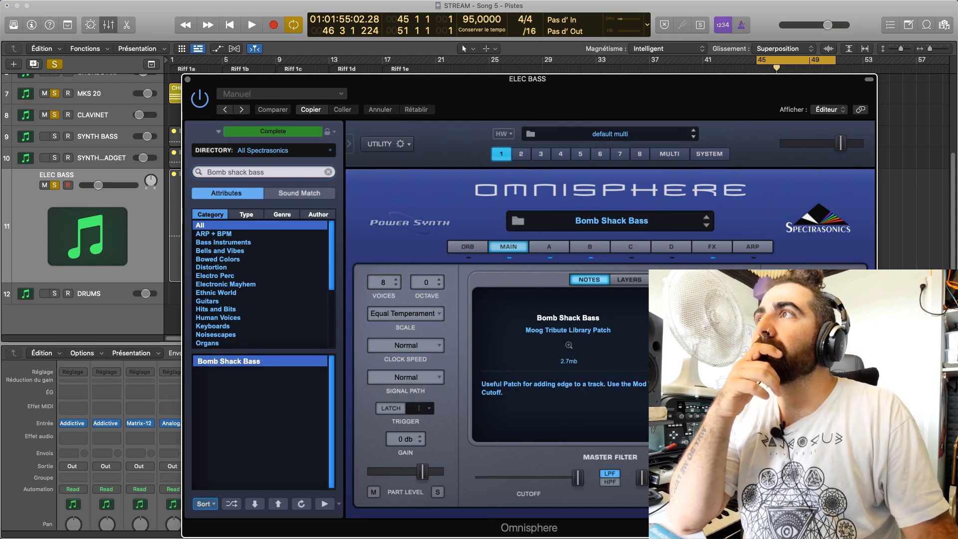
Close the ELEC BASS instrument, clear the solos on MKS 20 and CLAVINET, and play the ending loop with ELEC BASS alone
click(188, 80)
scroll(17, 200, up, 4)
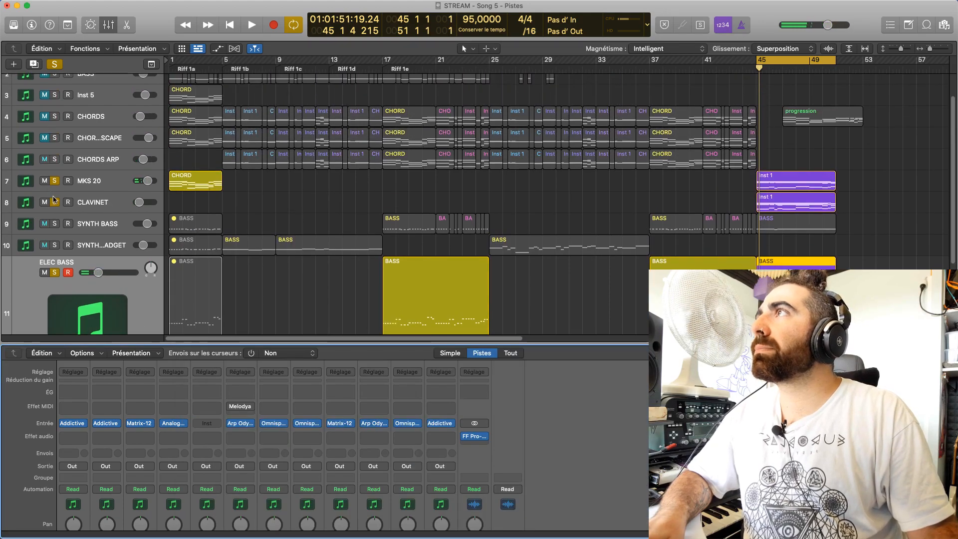
key(space)
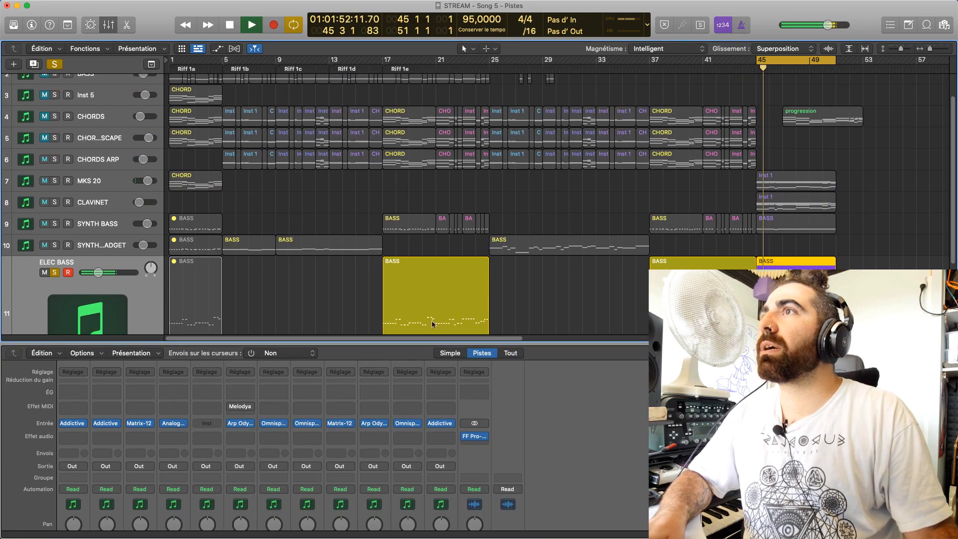
key(space)
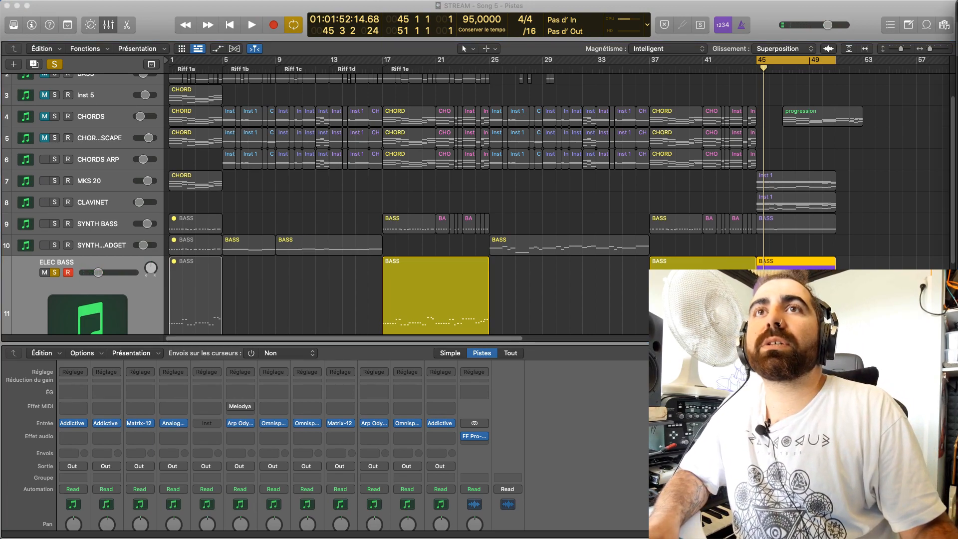
click(636, 421)
key(space)
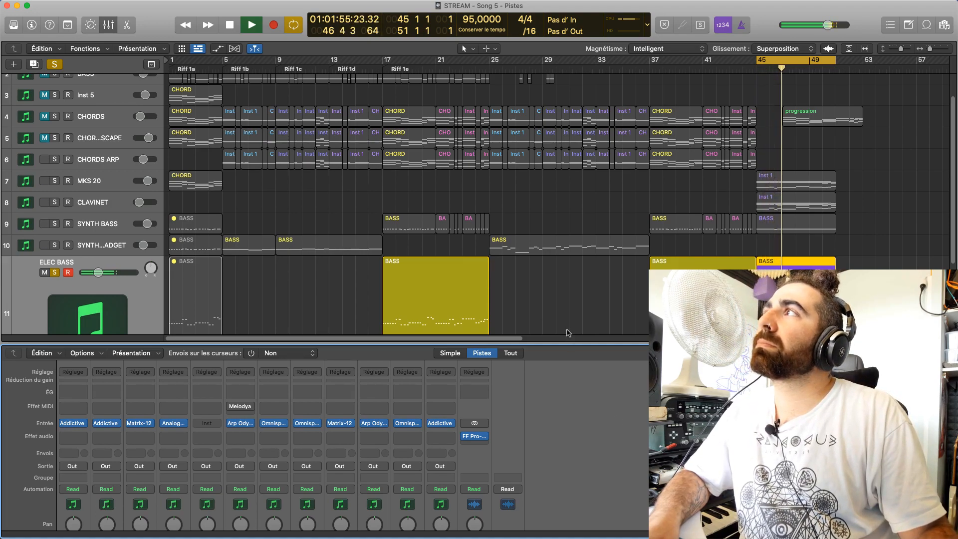
Clear the ELEC BASS solo, listen to the ending loop with all unmuted tracks, and enlarge the mixer area slightly
click(55, 271)
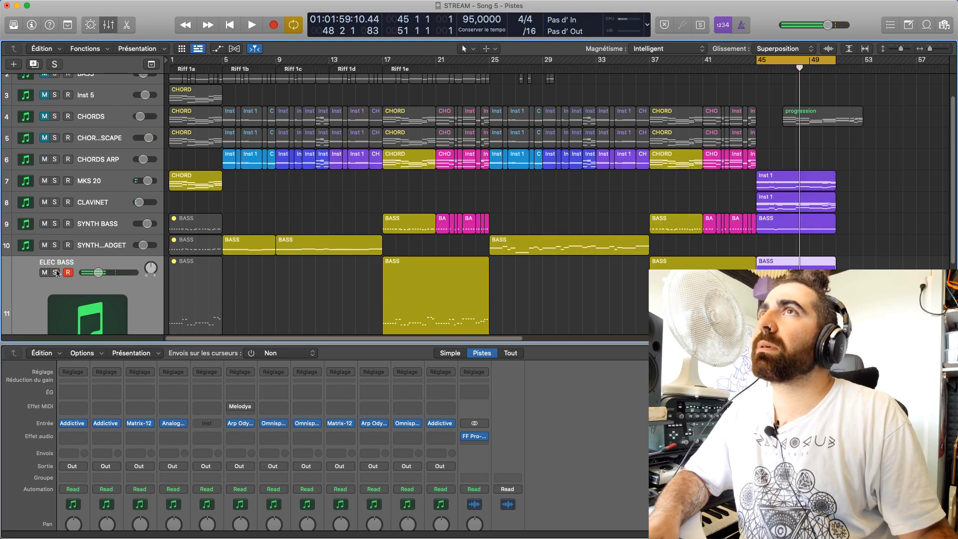
scroll(99, 228, down, 5)
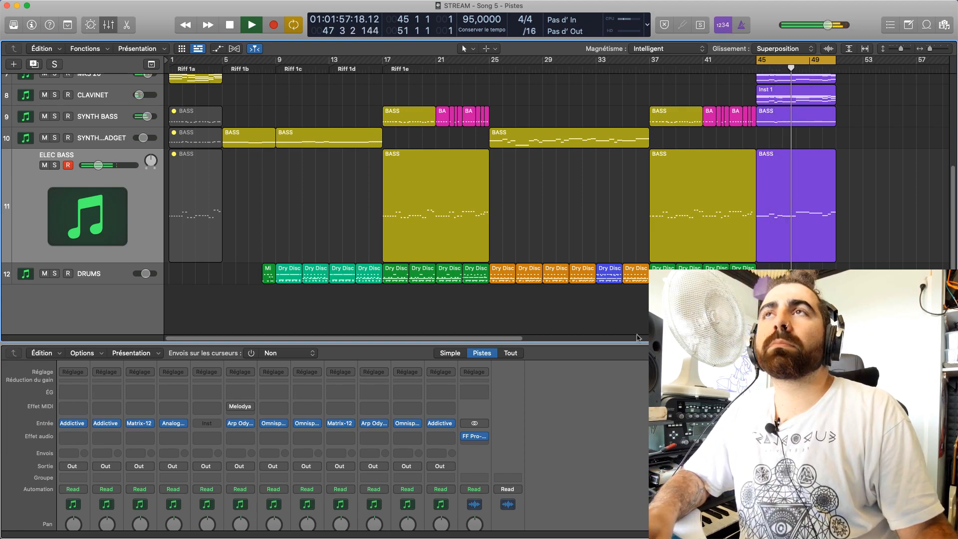
drag(513, 339, 535, 339)
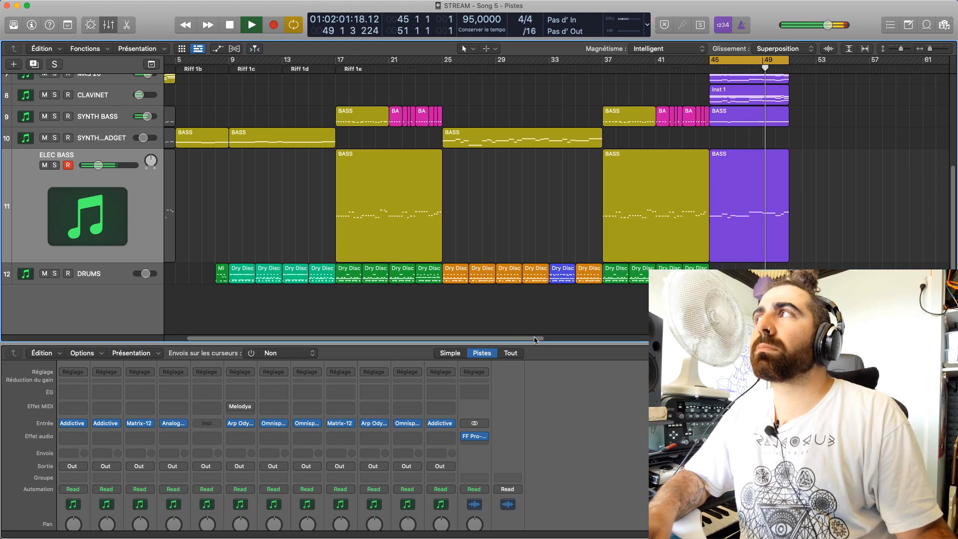
mouse_move(536, 351)
mouse_down()
mouse_move(536, 332)
mouse_move(535, 347)
mouse_up()
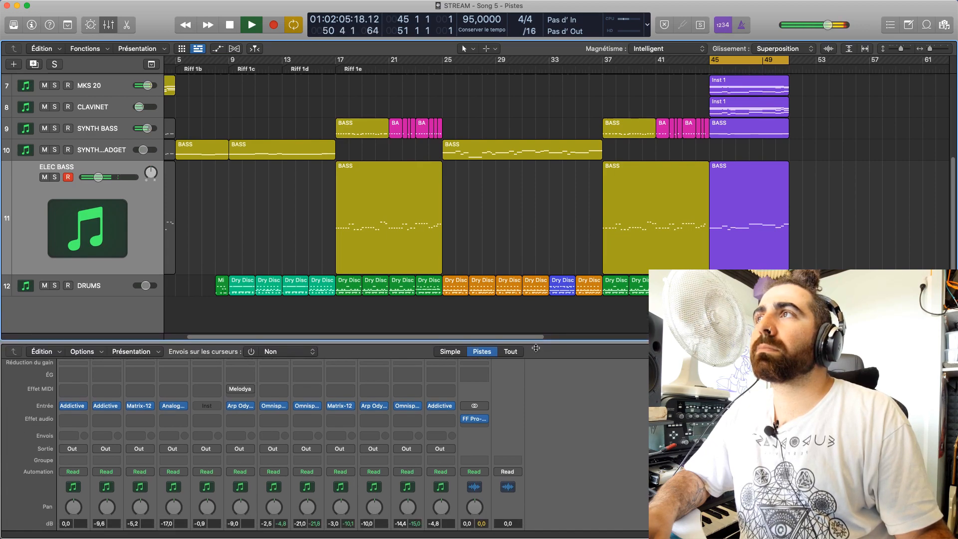
key(space)
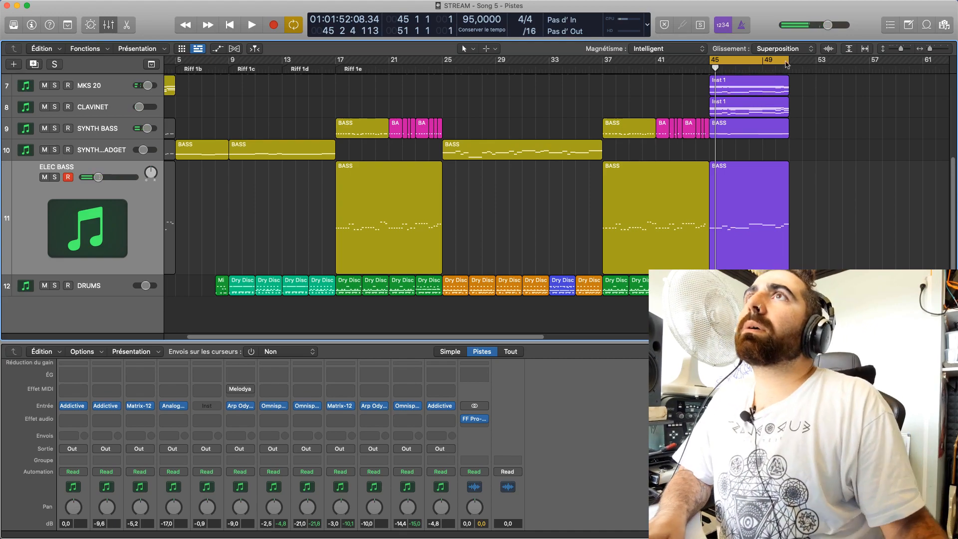
Shift the cycle range to bars 51–57 and move the MKS 20, CLAVINET, SYNTH BASS and ELEC BASS ending regions to bar 51
drag(734, 60, 816, 70)
scroll(771, 135, up, 5)
scroll(406, 202, down, 3)
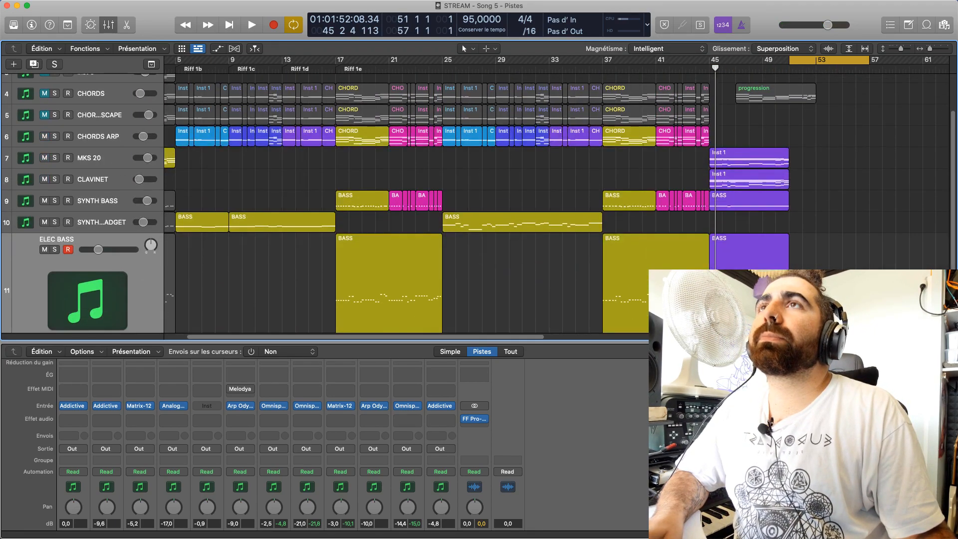
drag(823, 294, 832, 160)
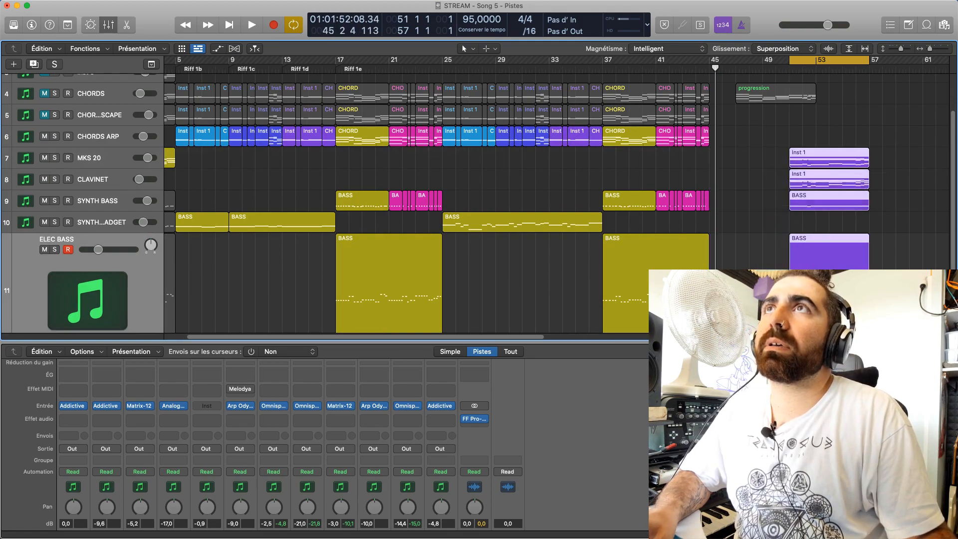
Copy the MKS 20 track's opening CHORD region to bar 45 and place the playhead just before it
scroll(472, 333, left, 3)
drag(196, 153, 819, 156)
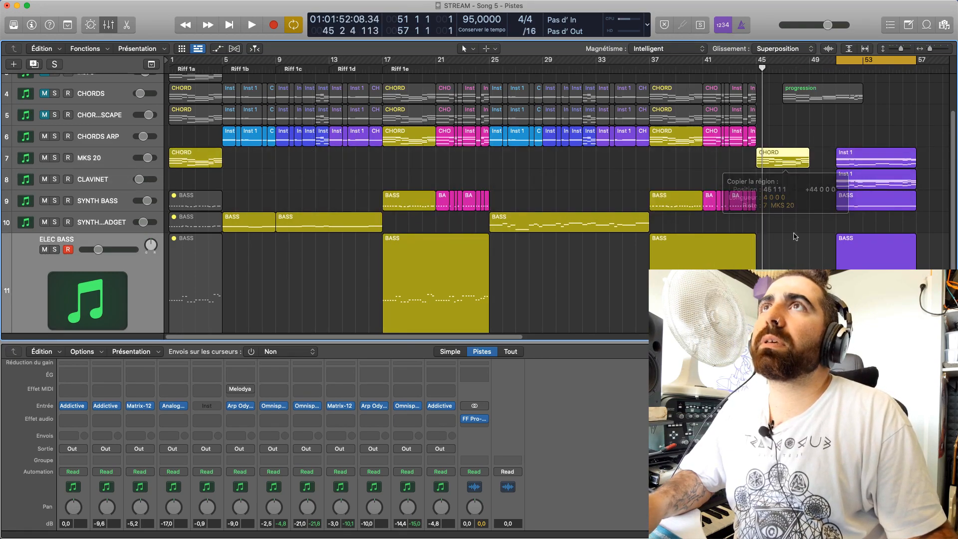
drag(761, 76, 753, 75)
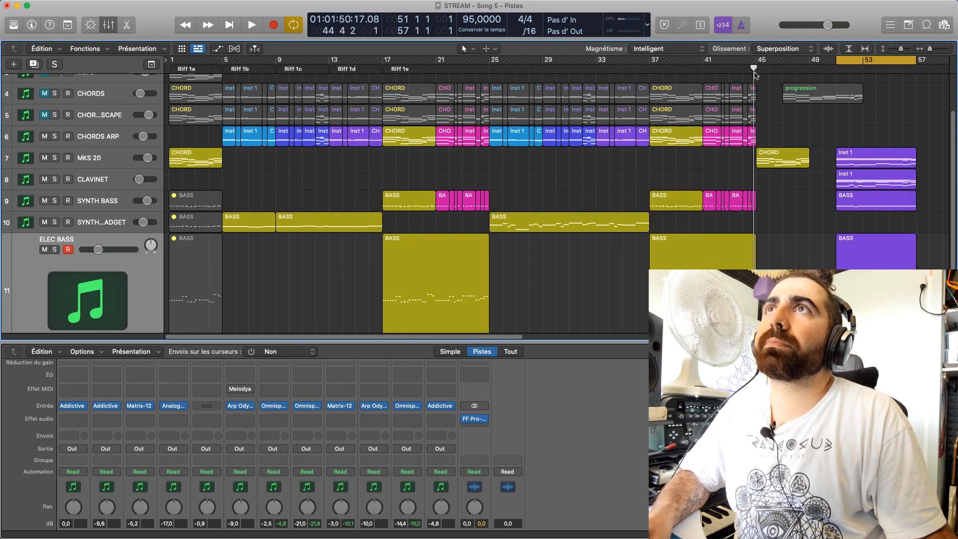
Loop bars 45–51 and then 43–49, listening to the transition into the copied CHORD region
key(space)
drag(864, 69, 785, 68)
key(space)
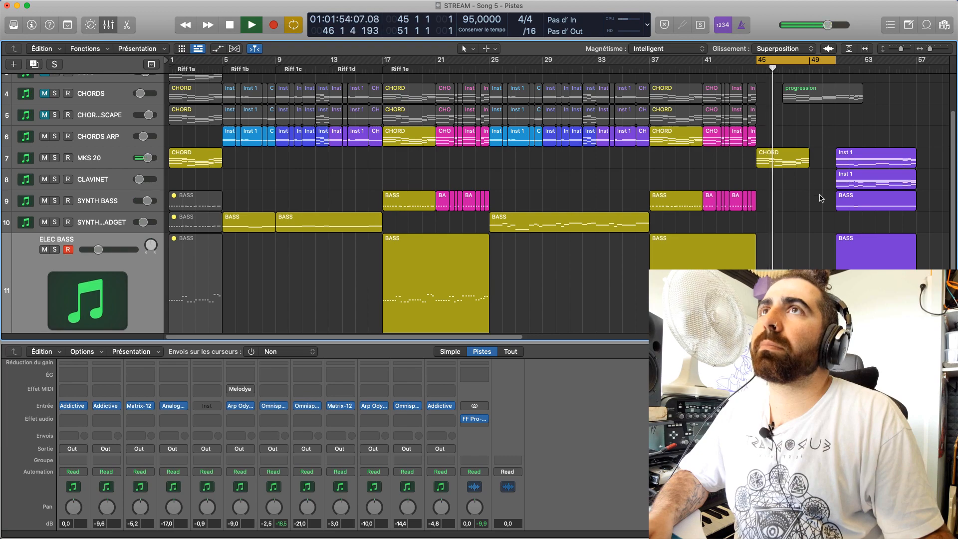
key(space)
drag(759, 69, 747, 72)
key(space)
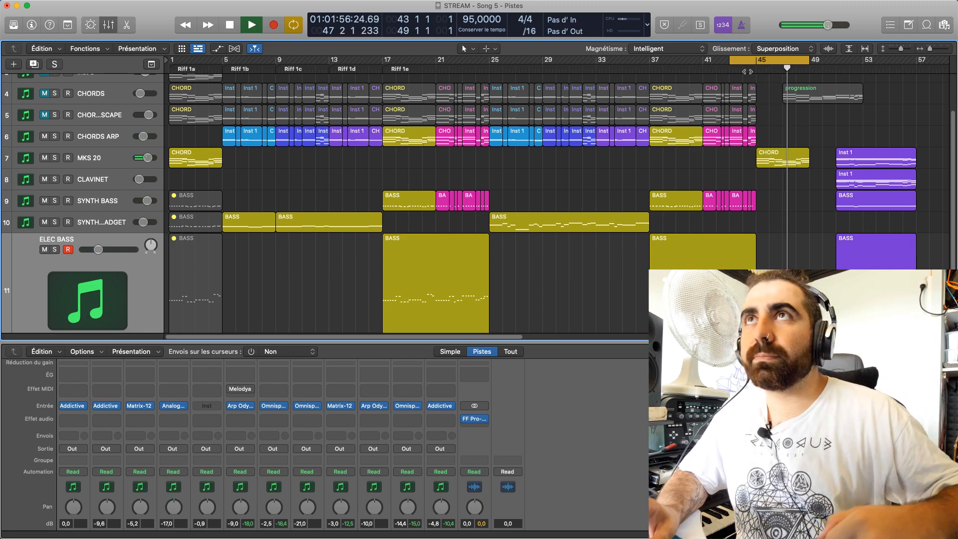
Move the MKS 20, CLAVINET, SYNTH BASS and ELEC BASS ending regions to bar 49, right after the CHORD region, and play through with the cycle off
drag(857, 140, 904, 242)
drag(860, 163, 836, 161)
click(785, 63)
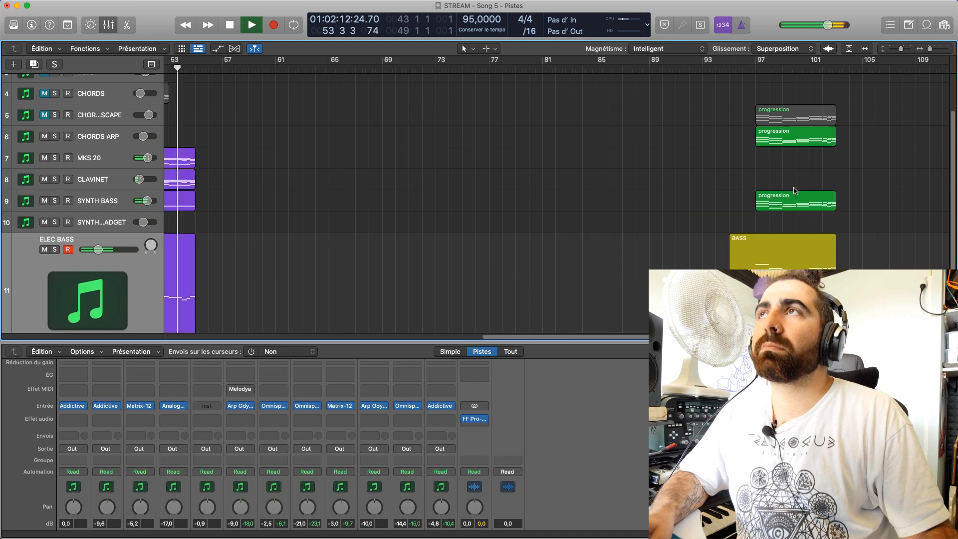
drag(498, 339, 343, 339)
key(space)
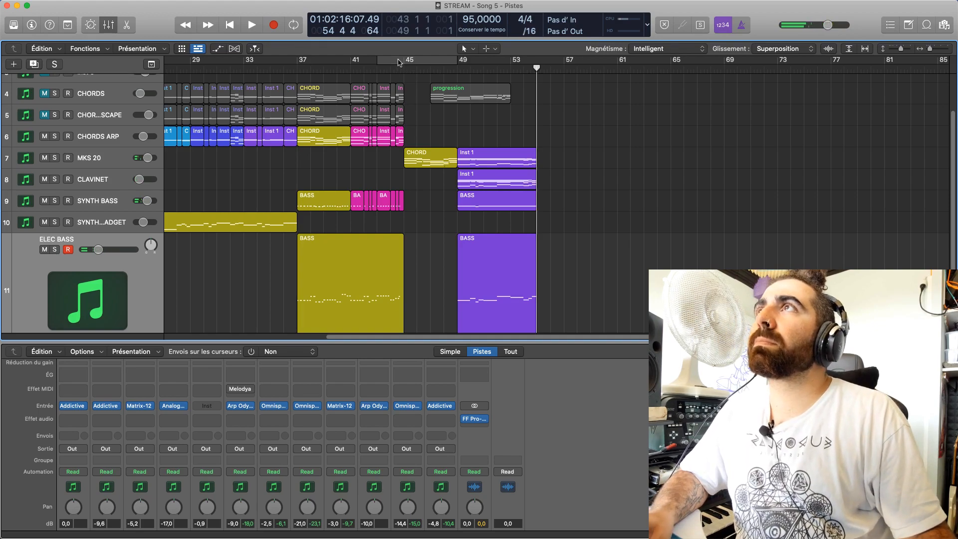
Set the cycle range to bars 45–51 and listen to the CHORD passage leading into the ending
drag(398, 62, 484, 63)
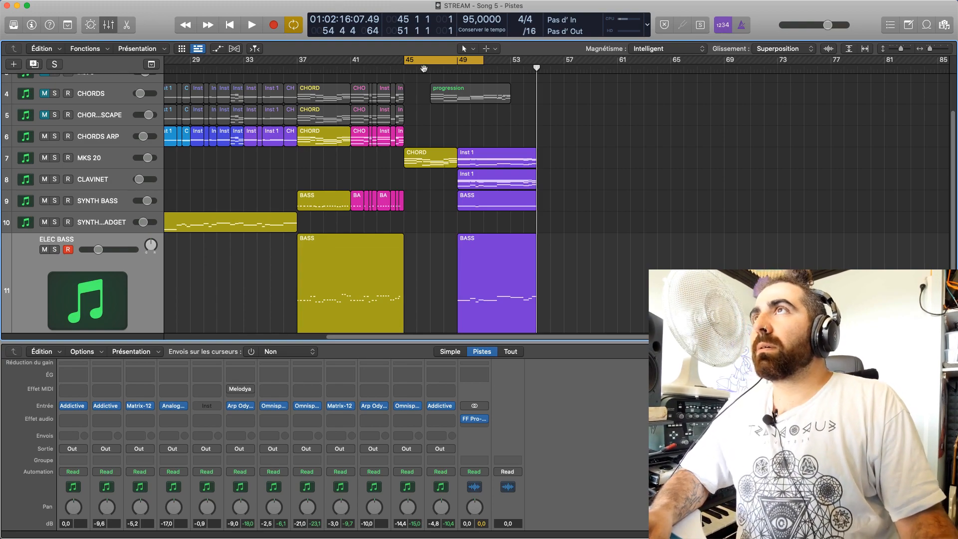
drag(423, 69, 423, 68)
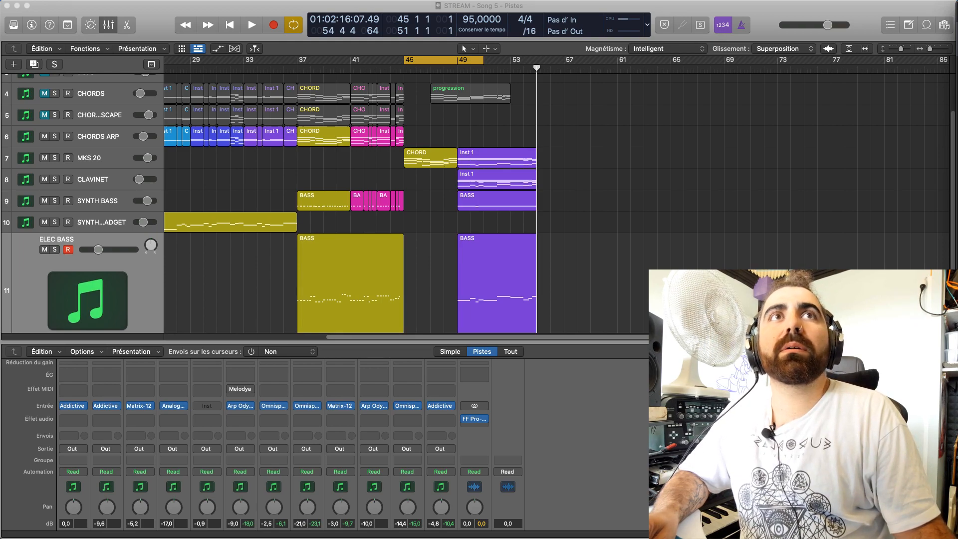
click(560, 155)
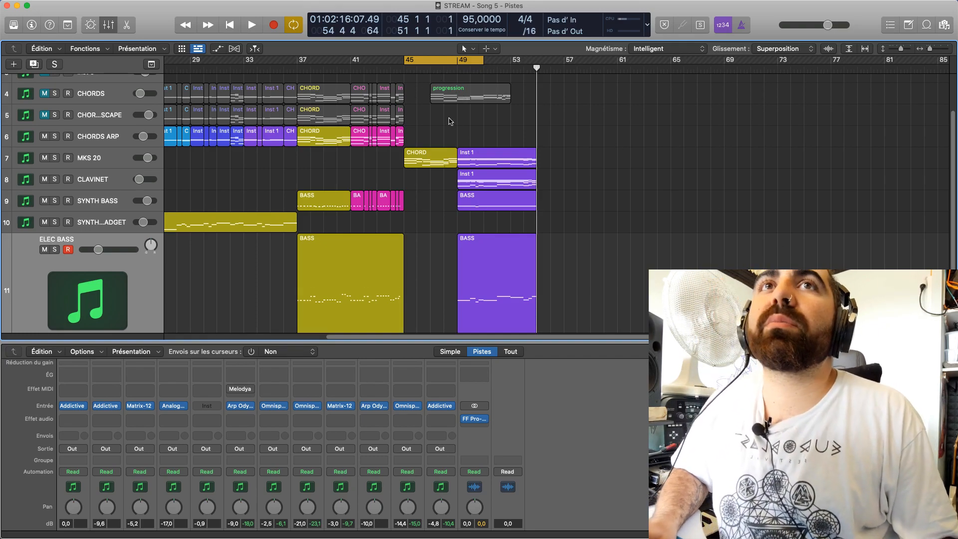
click(444, 71)
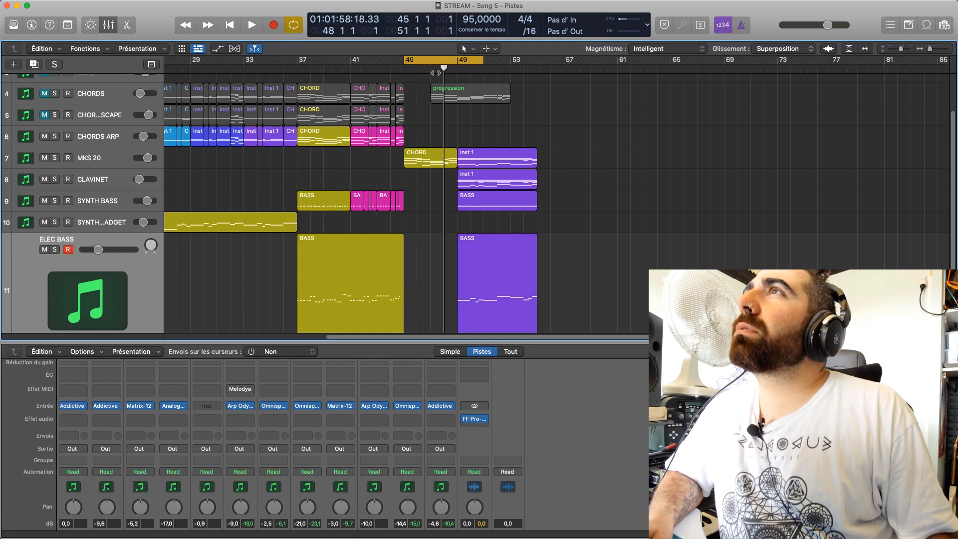
key(space)
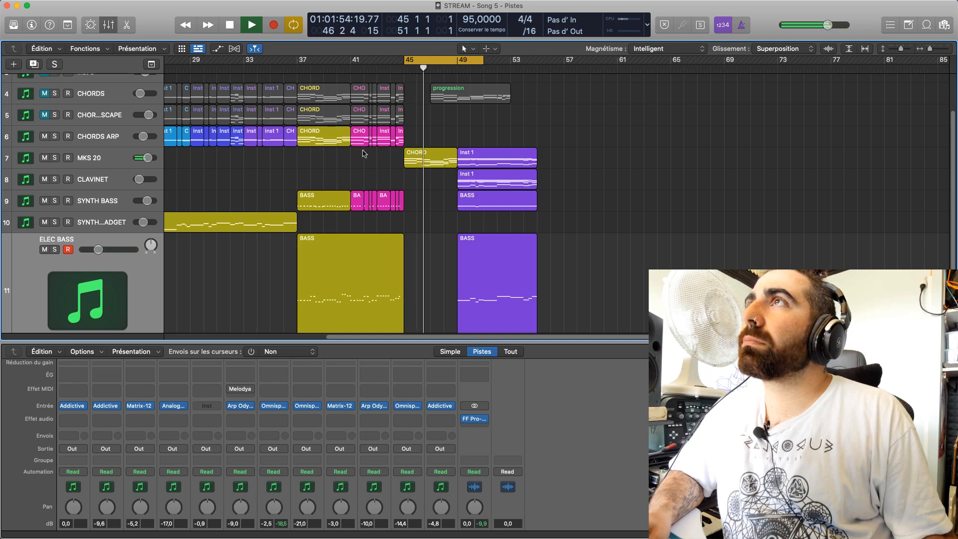
Shift the cycle range to bars 49–55 and listen to the ending, briefly soloing SYNTH BASS
drag(470, 70, 523, 70)
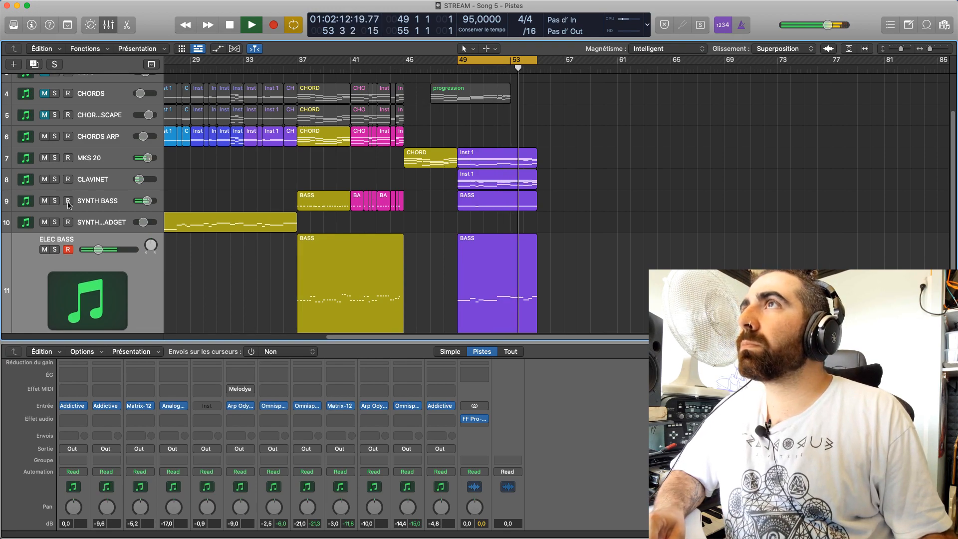
click(54, 201)
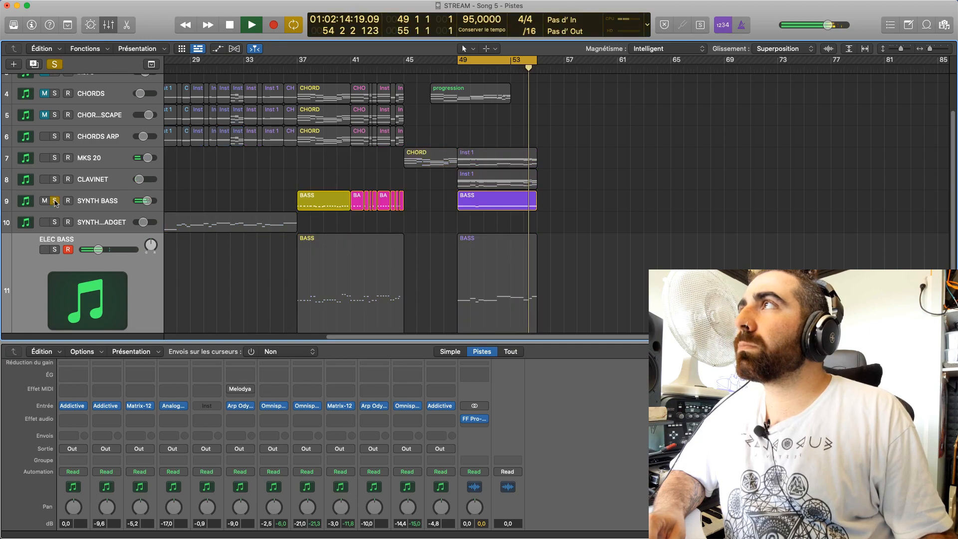
click(55, 201)
key(space)
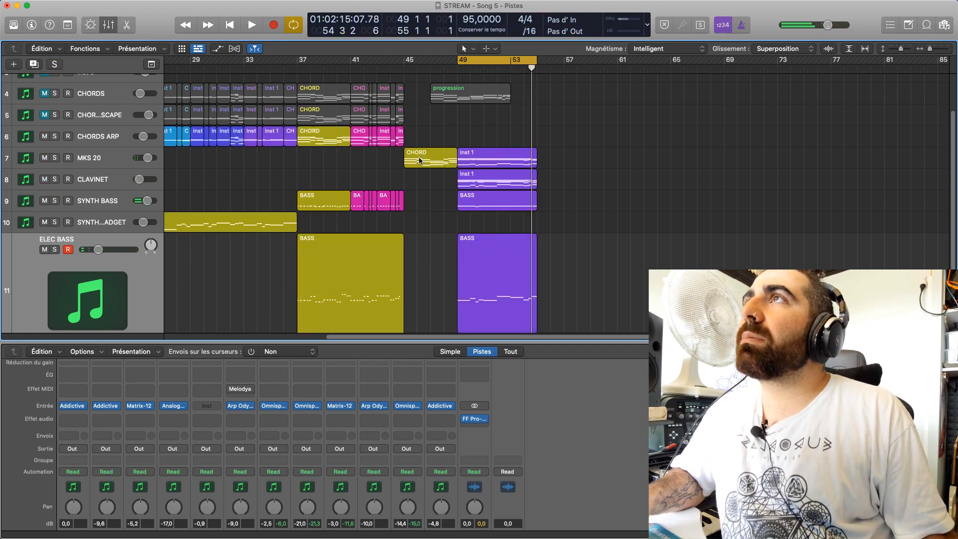
Copy the SYNTH BASS track's ending BASS region to bar 56
click(482, 202)
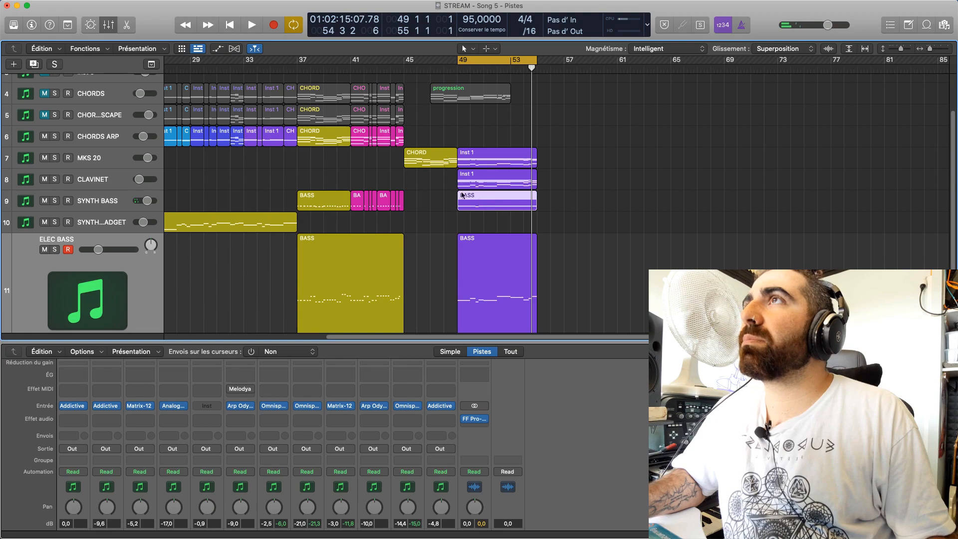
click(428, 166)
click(487, 201)
click(427, 166)
click(496, 199)
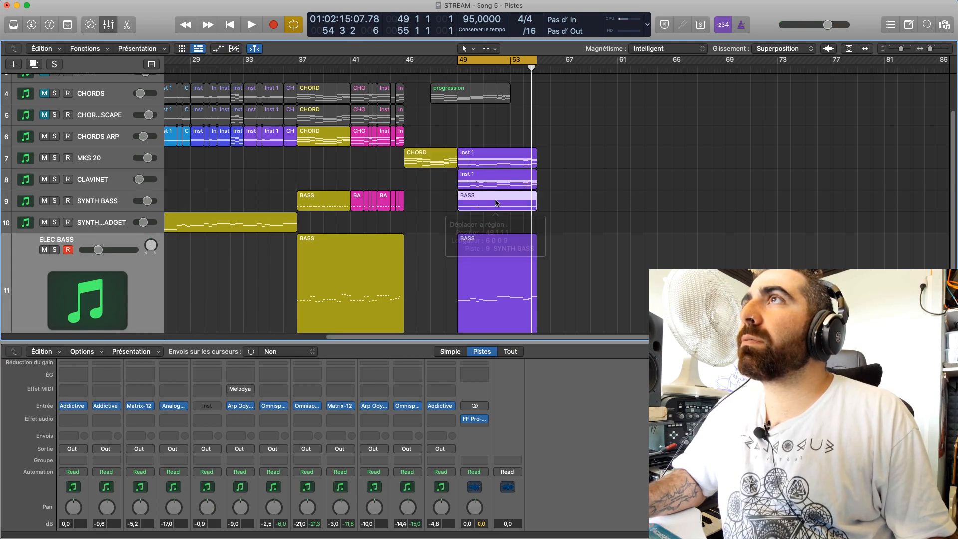
drag(512, 202, 597, 202)
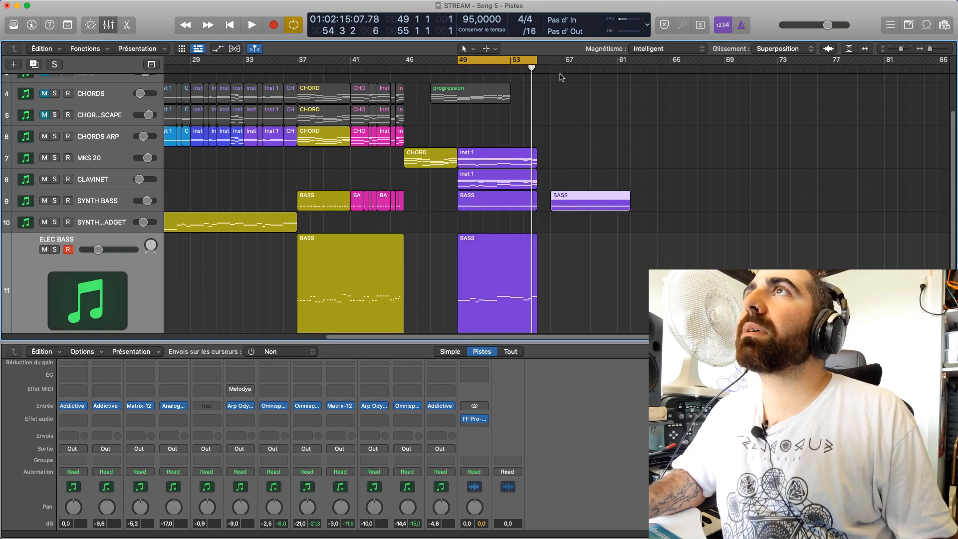
Split the copied SYNTH BASS region at bar 60 with the Scinder option for overlapping notes, and remove the part after the cut
drag(552, 61, 611, 71)
drag(589, 63, 589, 145)
click(591, 69)
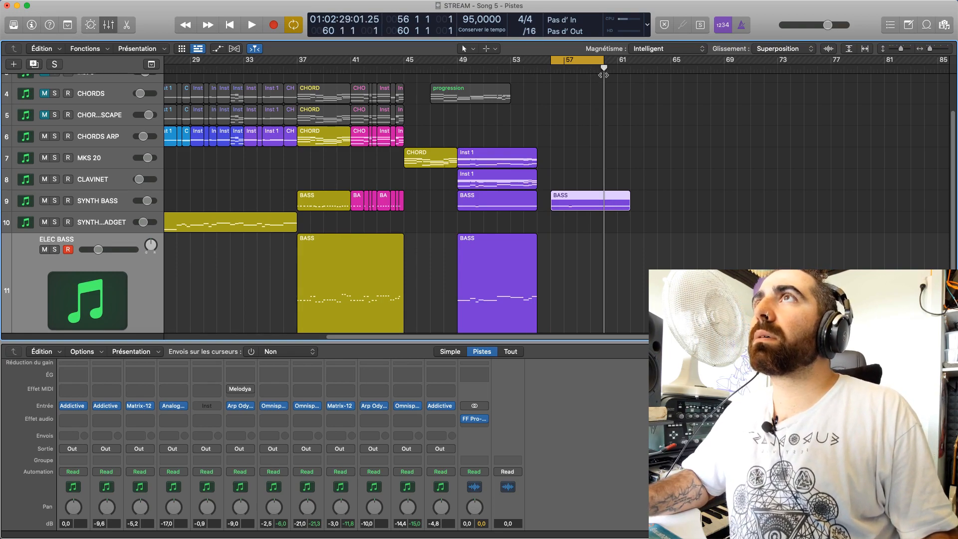
key(super+t)
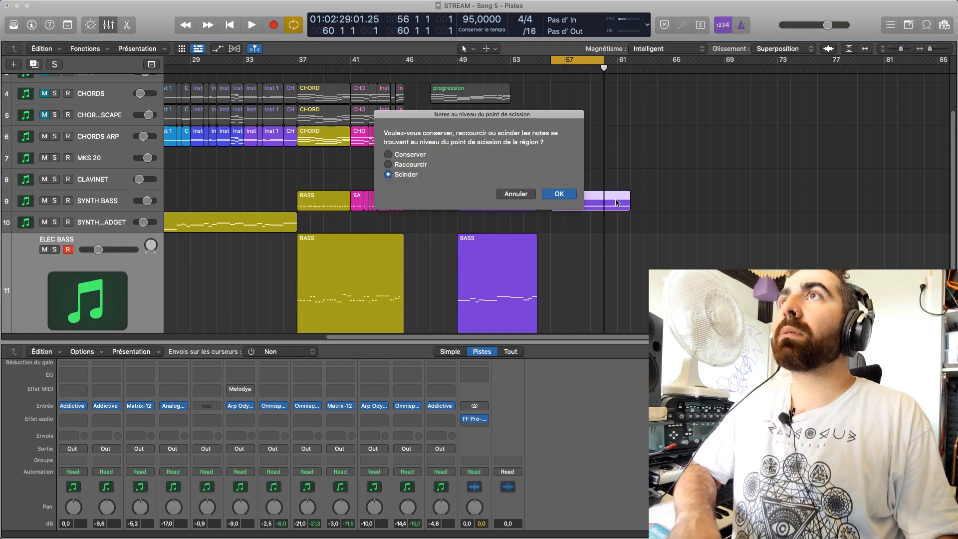
click(560, 195)
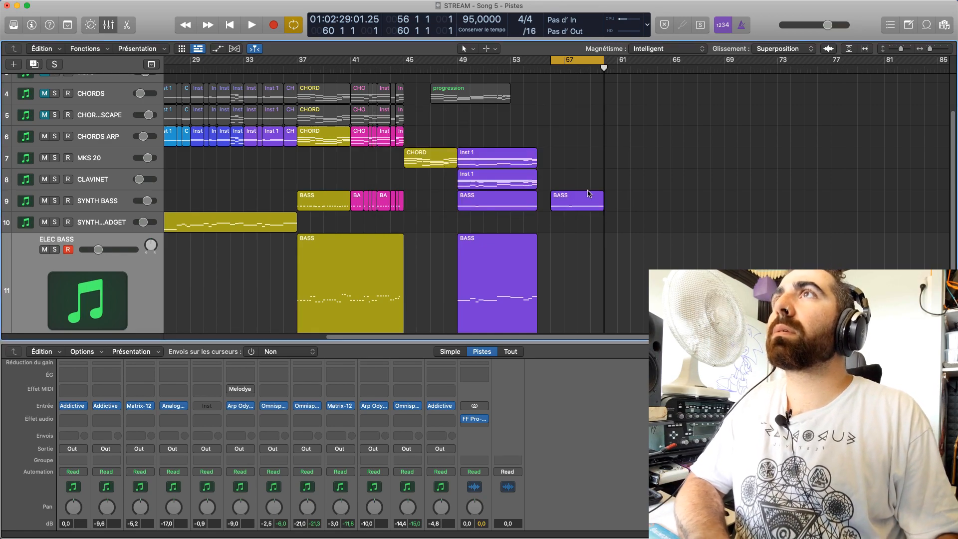
Move the four-bar SYNTH BASS region to bar 45 beneath the CHORD region and play it with the cycle on bars 45–49
drag(579, 199, 430, 206)
key(space)
key(space)
drag(578, 60, 431, 90)
key(space)
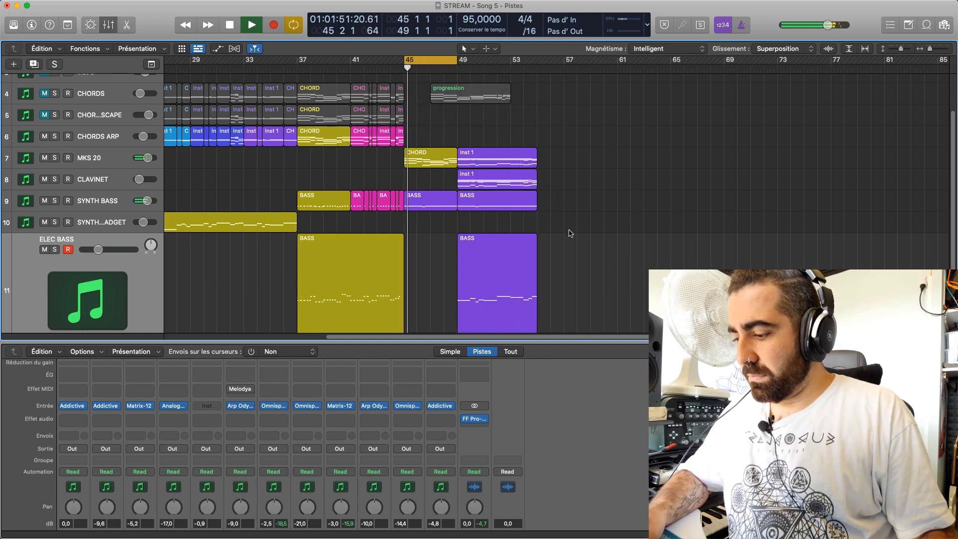
Solo SYNTH BASS and MKS 20, and open the bar 45 BASS region in the piano roll during loop playback
click(54, 201)
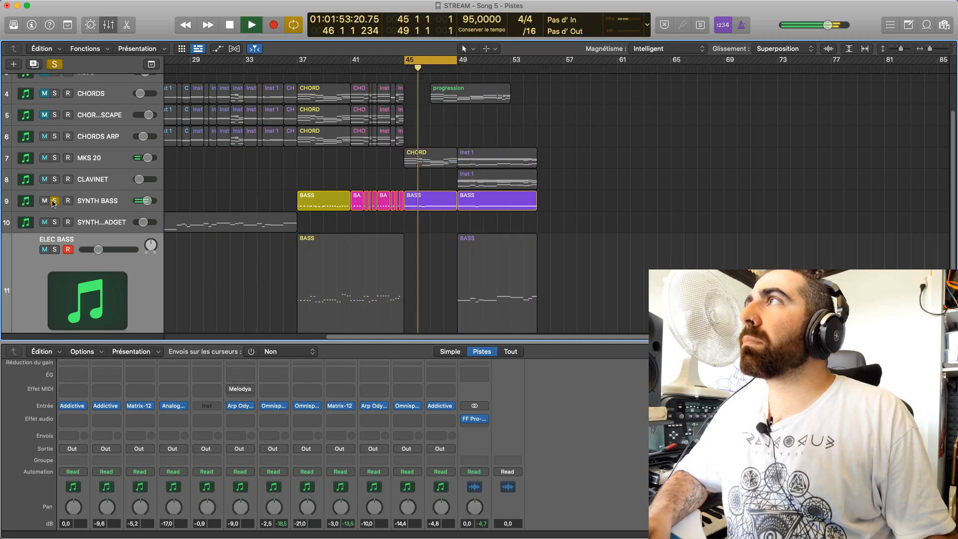
double_click(453, 200)
key(space)
key(space)
click(55, 116)
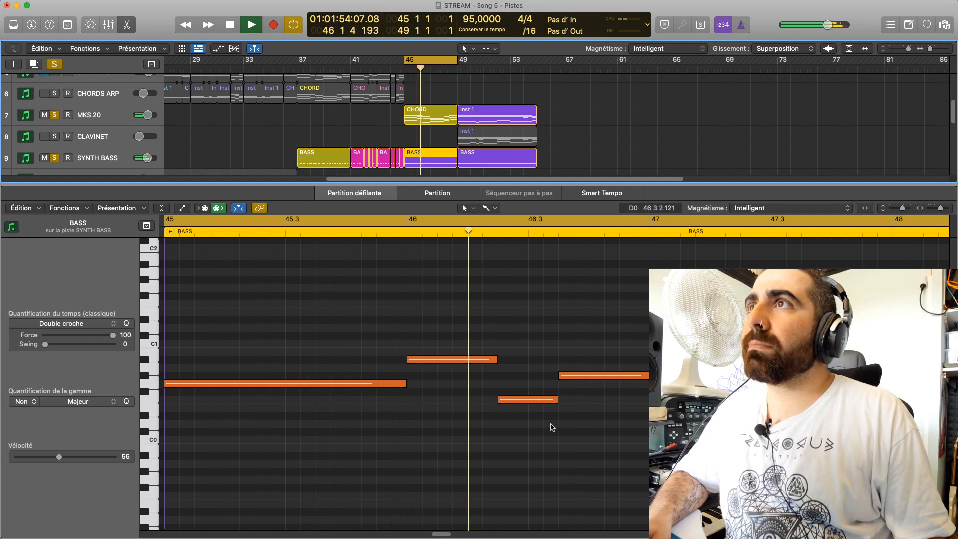
Lower the last bass note of bar 46 to G0, set the bar 47 note to G#0, and play the loop
click(580, 378)
key(space)
drag(580, 380, 581, 388)
click(553, 400)
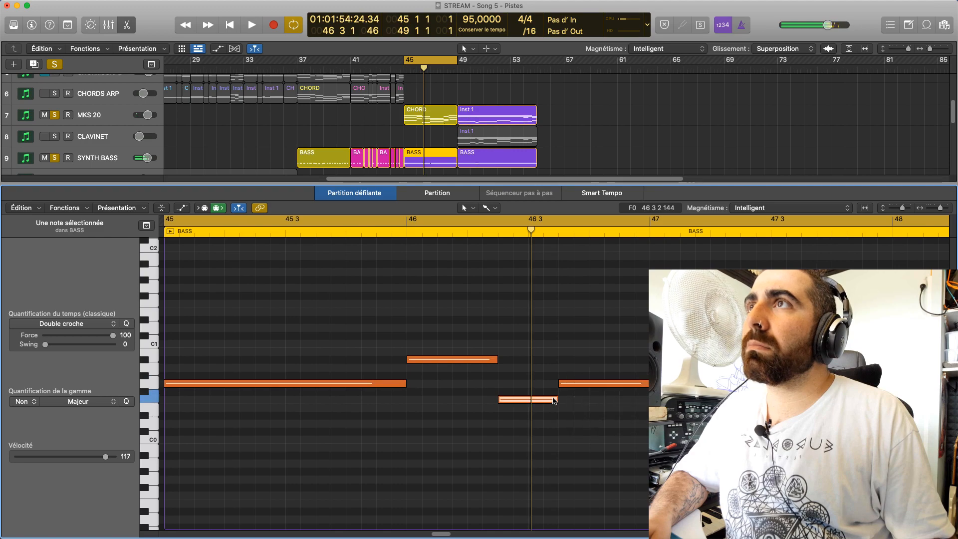
drag(674, 383, 676, 375)
click(678, 399)
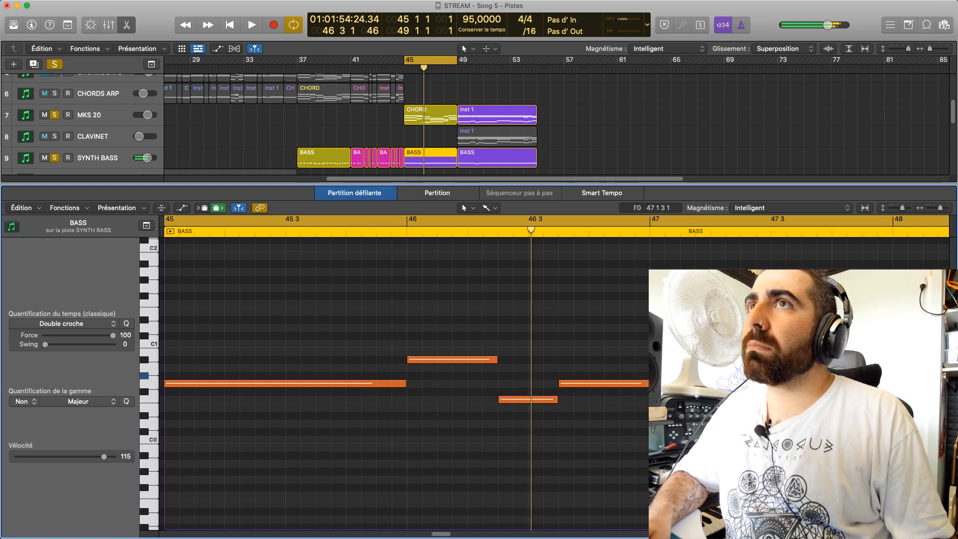
key(space)
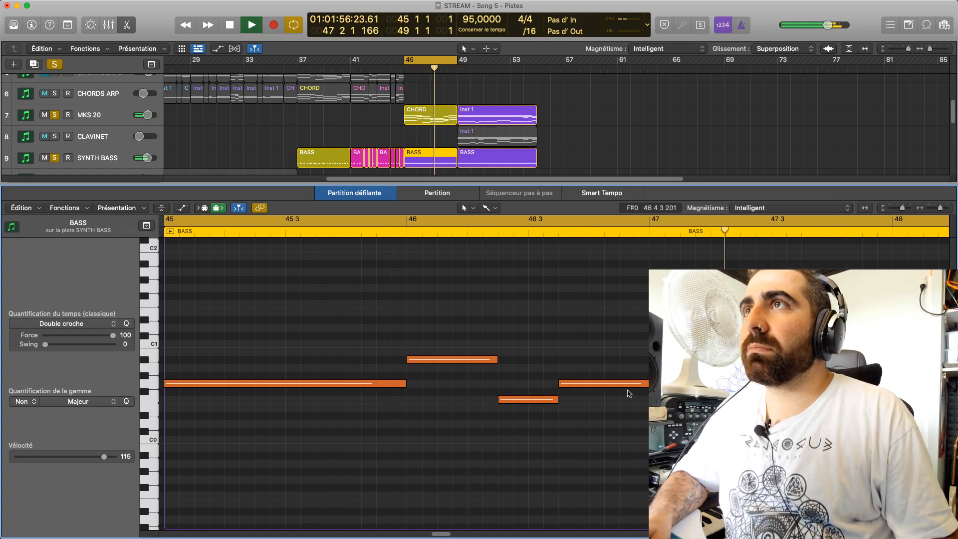
Extend bar 46's G0 note back to the start of the F0 note, delete the F0 note, and play the loop
drag(559, 388, 498, 384)
click(515, 402)
key(BackSpace)
key(space)
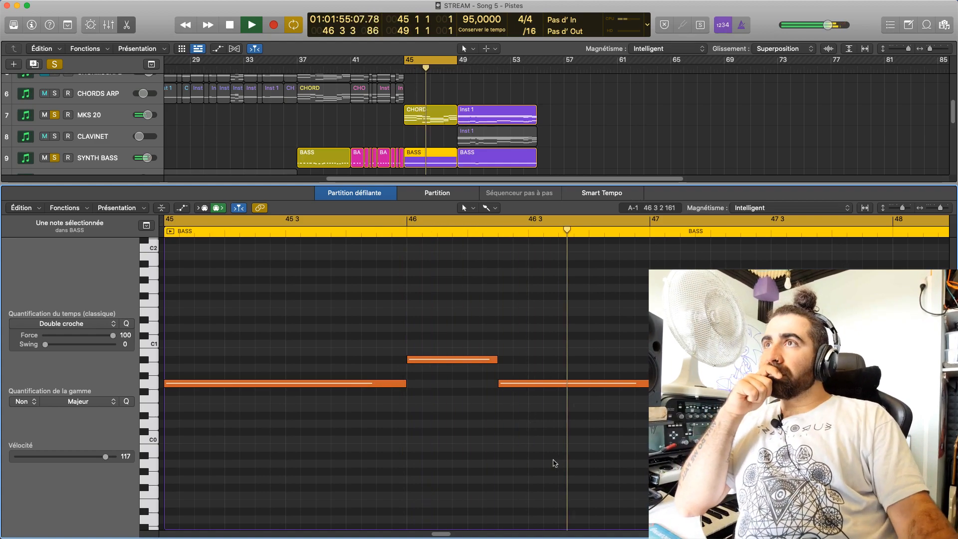
Raise the extended note in bar 46 to A0 and replay the loop to check it against the chords
key(space)
mouse_move(528, 385)
mouse_down()
mouse_move(527, 363)
mouse_move(528, 372)
mouse_up()
key(space)
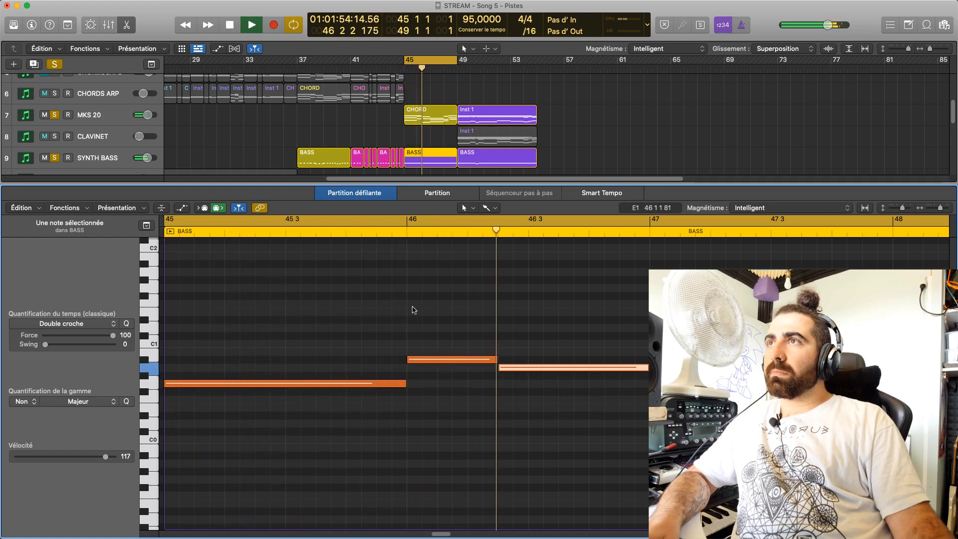
key(space)
click(349, 383)
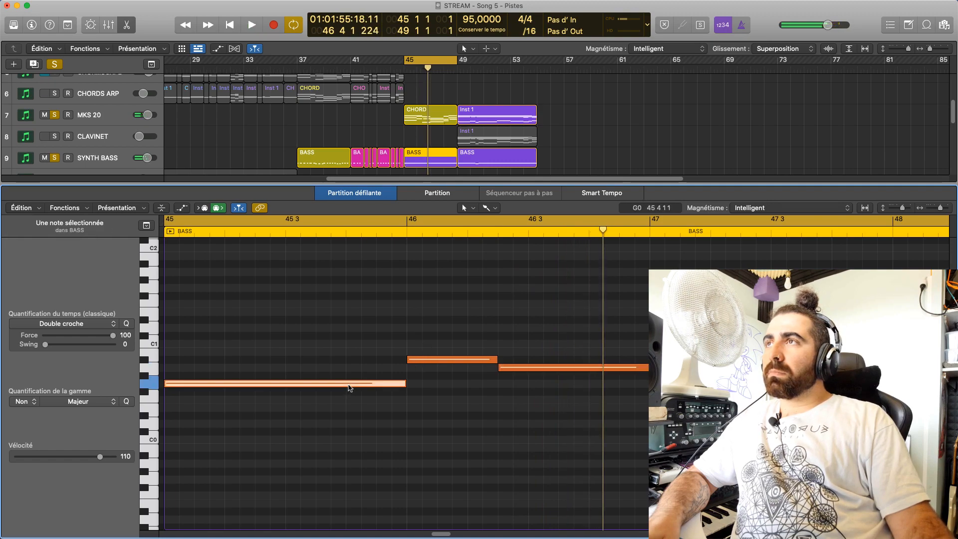
key(space)
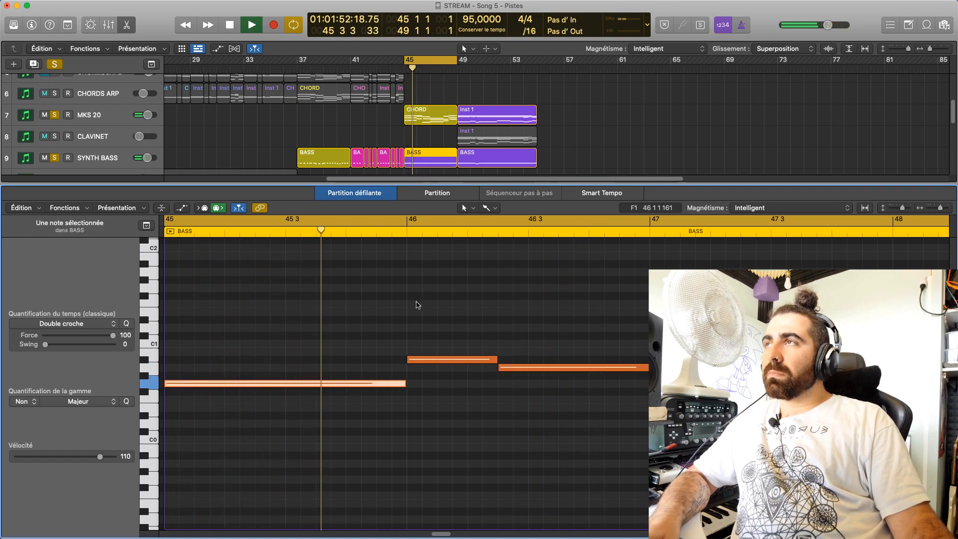
key(space)
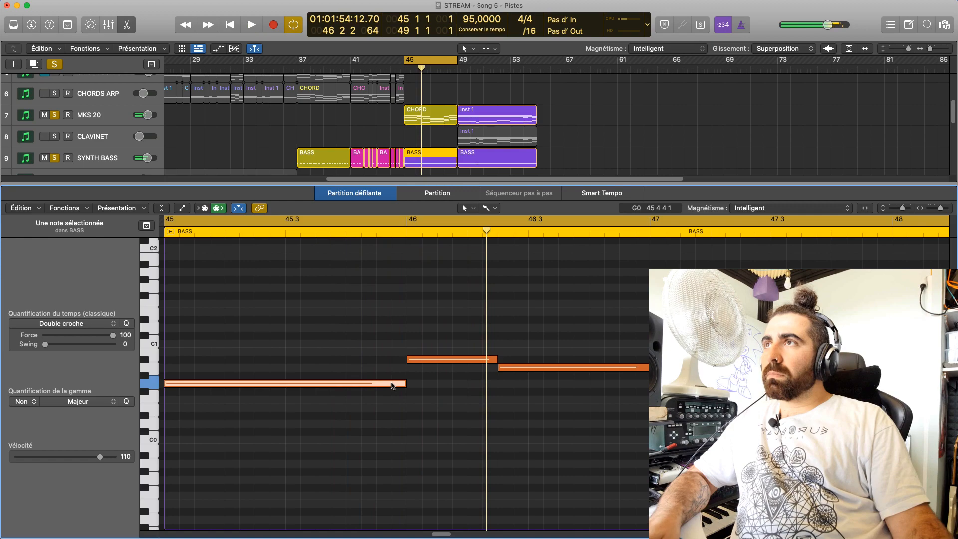
key(space)
click(399, 408)
key(space)
Try the long bass note of bar 45 at D1 and replay the loop repeatedly
drag(368, 383, 319, 329)
key(space)
key(space)
key(space)
key(space)
key(space)
key(space)
key(space)
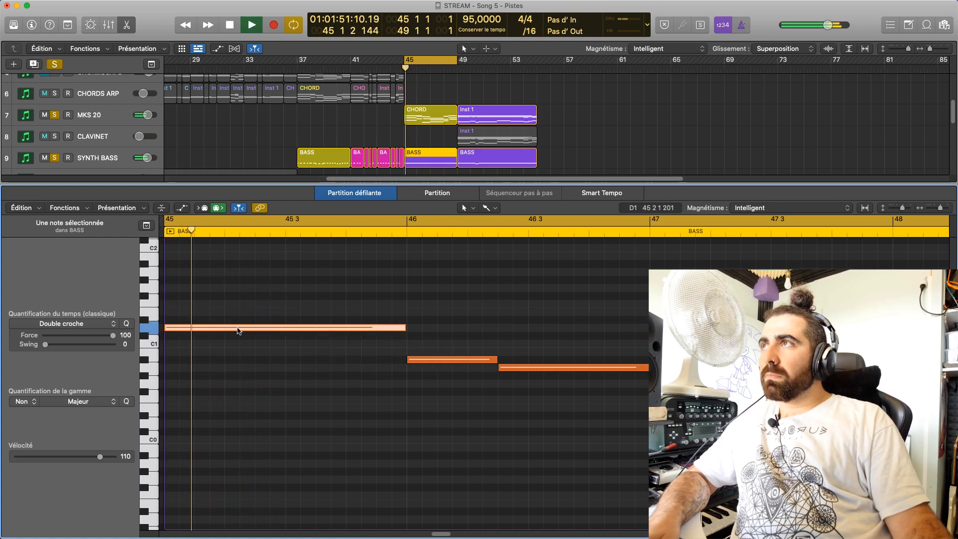
Set the bar 45 bass note to D0 and the first note of bar 46 to F0, and play the loop
key(space)
drag(238, 330, 239, 420)
key(space)
key(space)
drag(444, 360, 446, 407)
key(space)
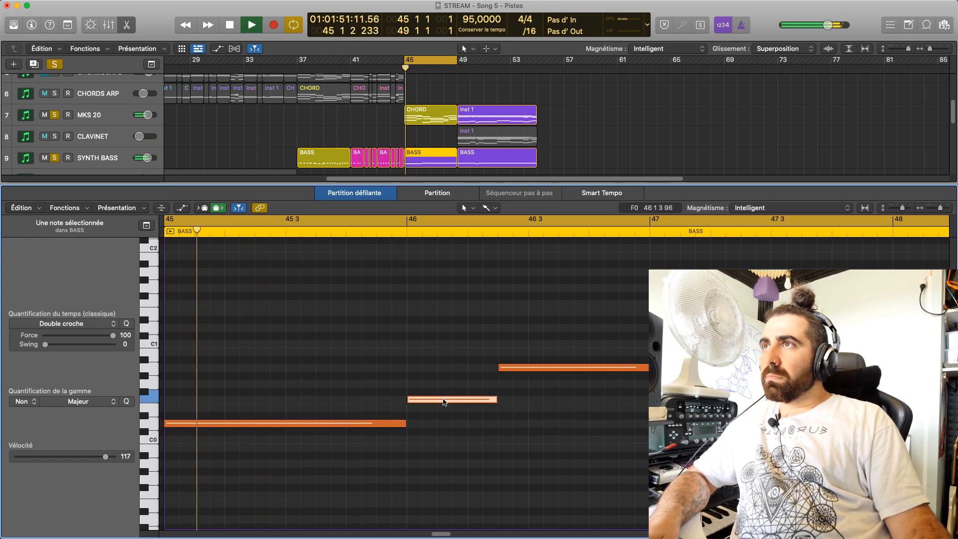
Listen repeatedly to the bass line with the cycle narrowed to bars 46–49, and restore the cycle start to bar 45
drag(165, 220, 409, 310)
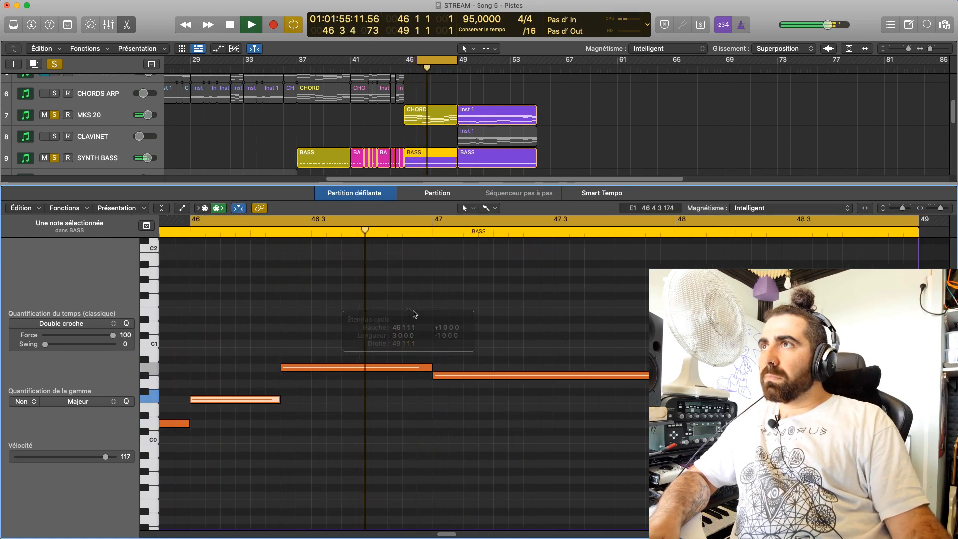
drag(453, 535, 444, 537)
key(space)
key(space)
key(space)
key(space)
key(space)
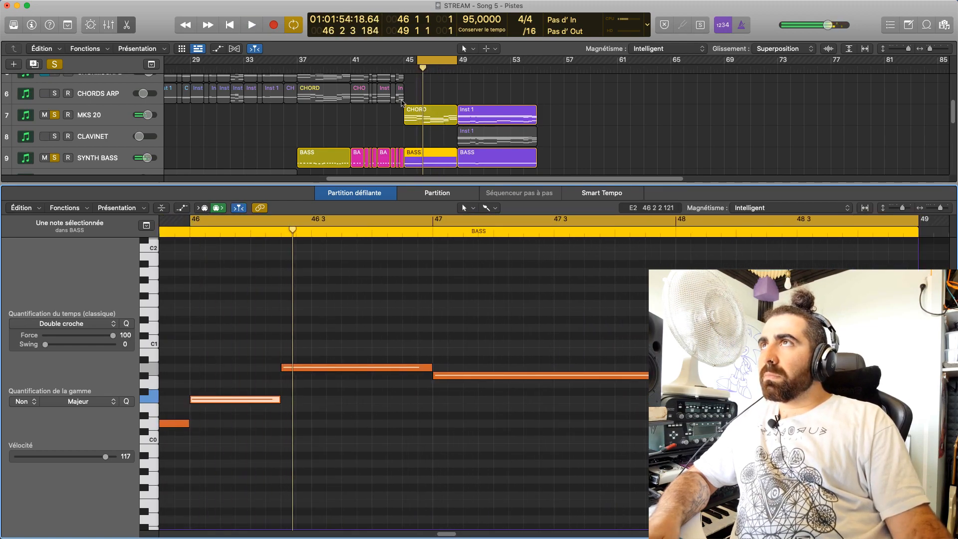
drag(421, 63, 405, 62)
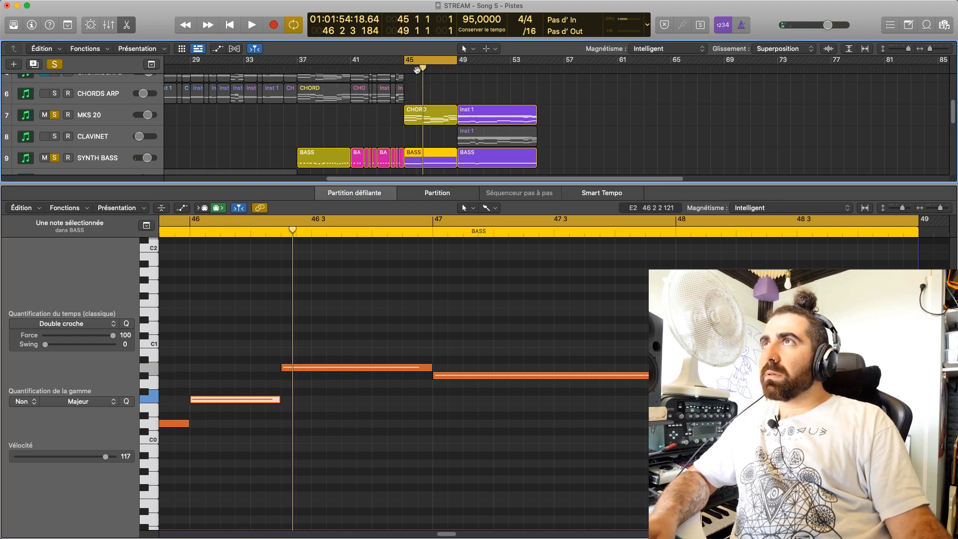
scroll(545, 117, down, 3)
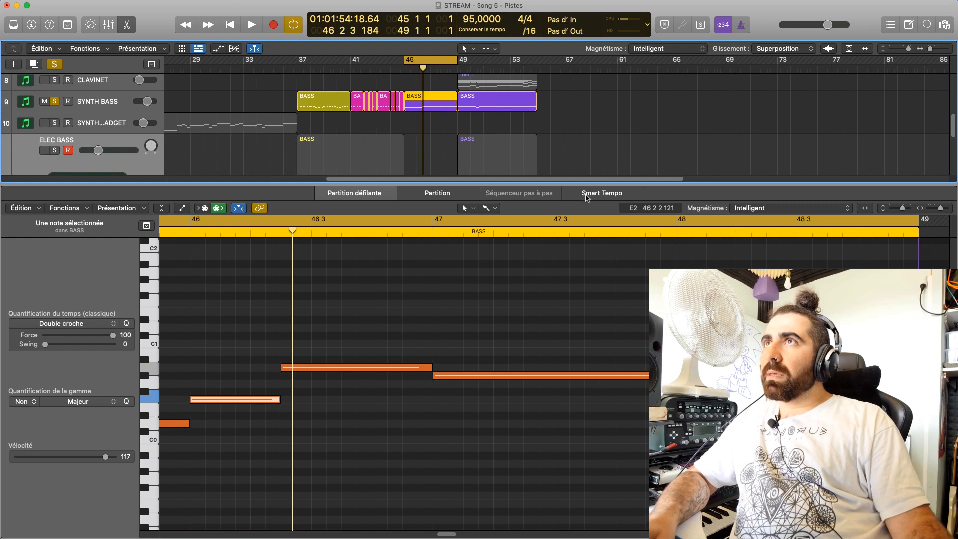
Move the ending loop's MKS 20, CLAVINET, SYNTH BASS and ELEC BASS regions from bar 49 to bar 53
drag(586, 191, 494, 114)
scroll(495, 229, up, 4)
drag(478, 213, 531, 214)
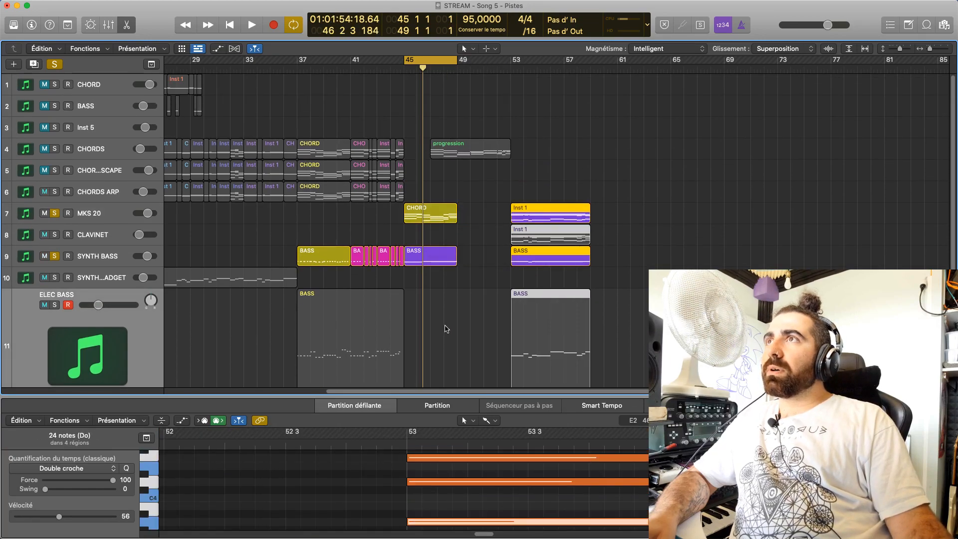
click(445, 325)
Copy the CHORD and BASS regions of bars 45–49 to bar 49 on MKS 20 and SYNTH BASS
drag(477, 277, 496, 219)
click(460, 337)
scroll(611, 335, down, 3)
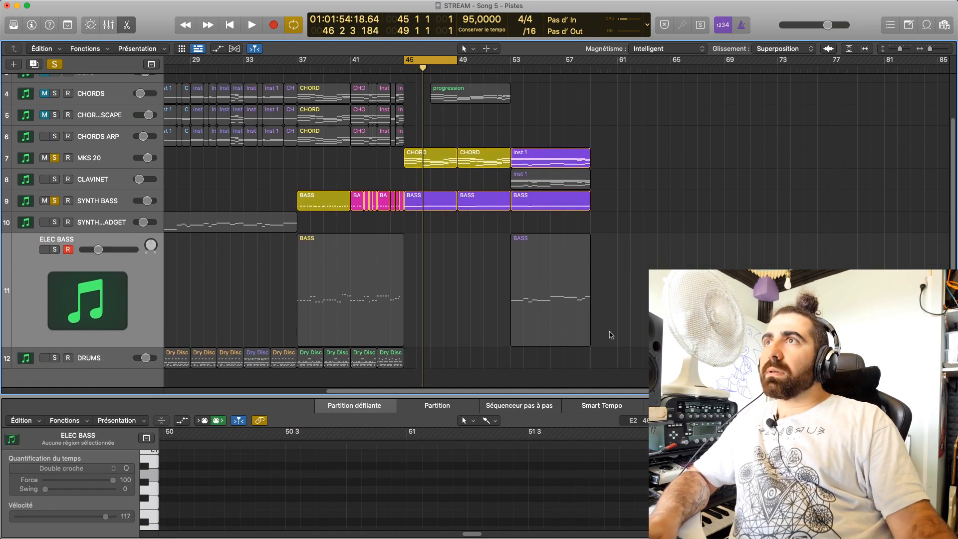
Delete the SYNTH BASS region at bar 45, turn the cycle off, and play the chords without bass
click(447, 205)
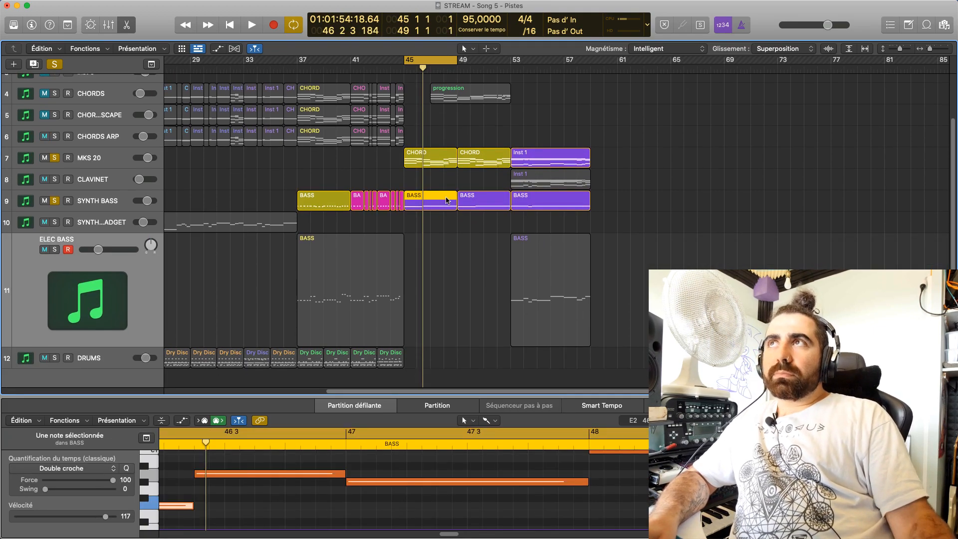
key(Delete)
key(space)
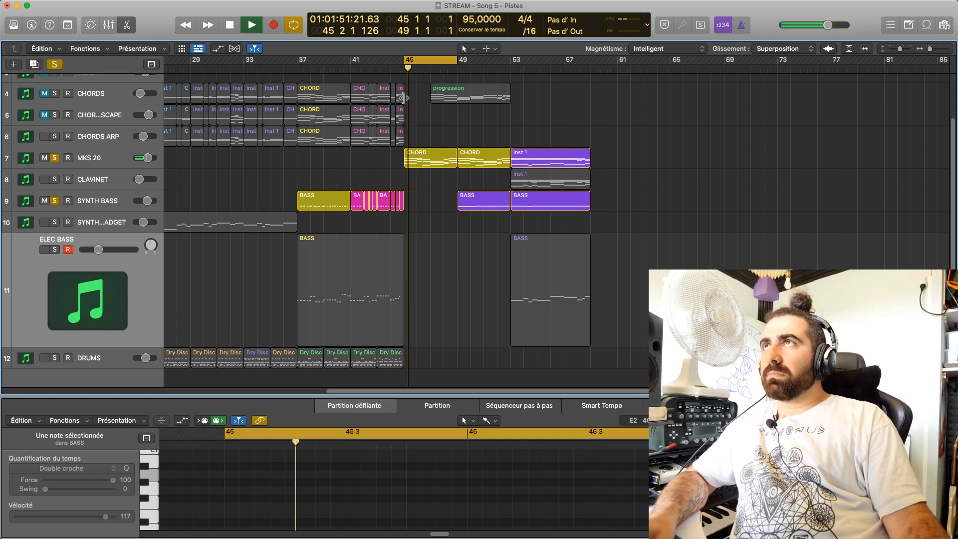
click(427, 67)
key(space)
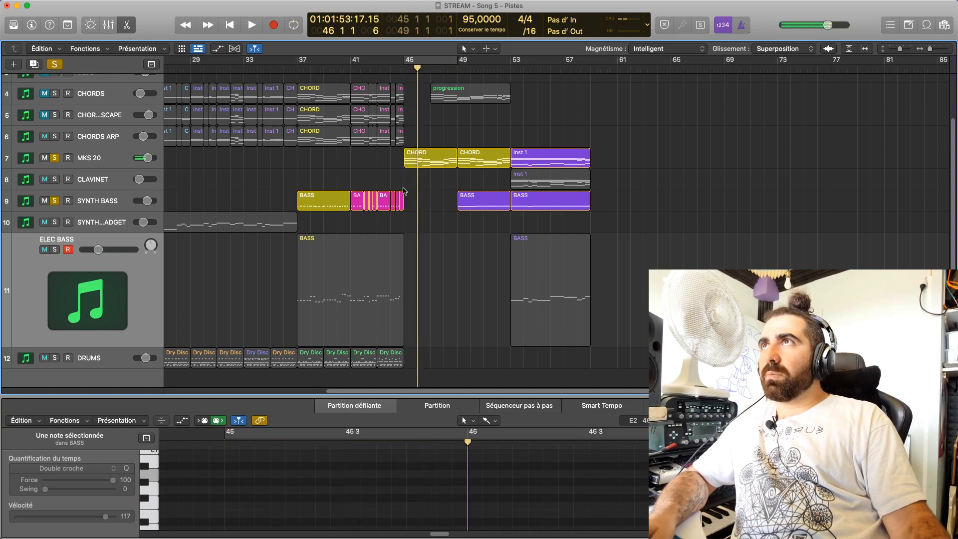
Unsolo SYNTH BASS and MKS 20 and play the full arrangement from bar 43 through the ending
click(389, 69)
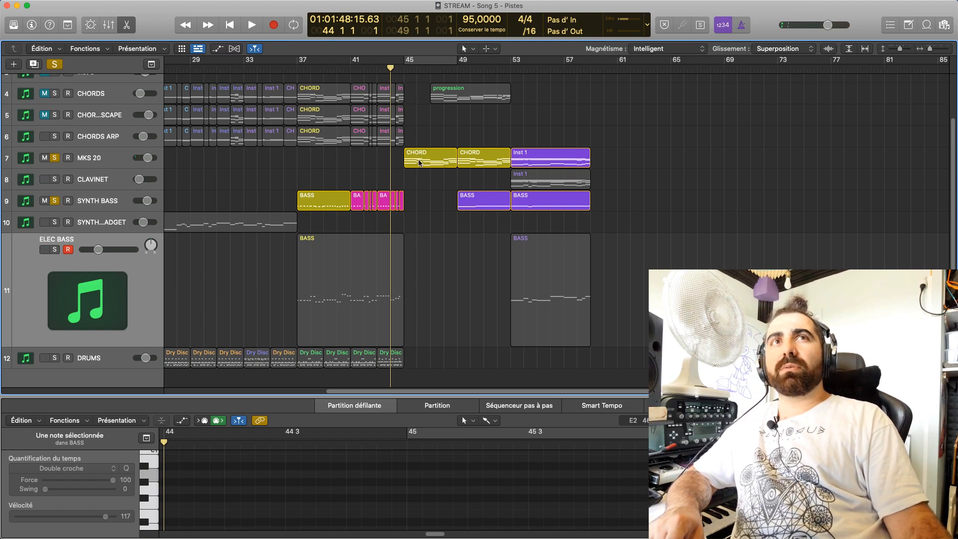
click(380, 75)
key(space)
key(space)
click(55, 200)
click(55, 158)
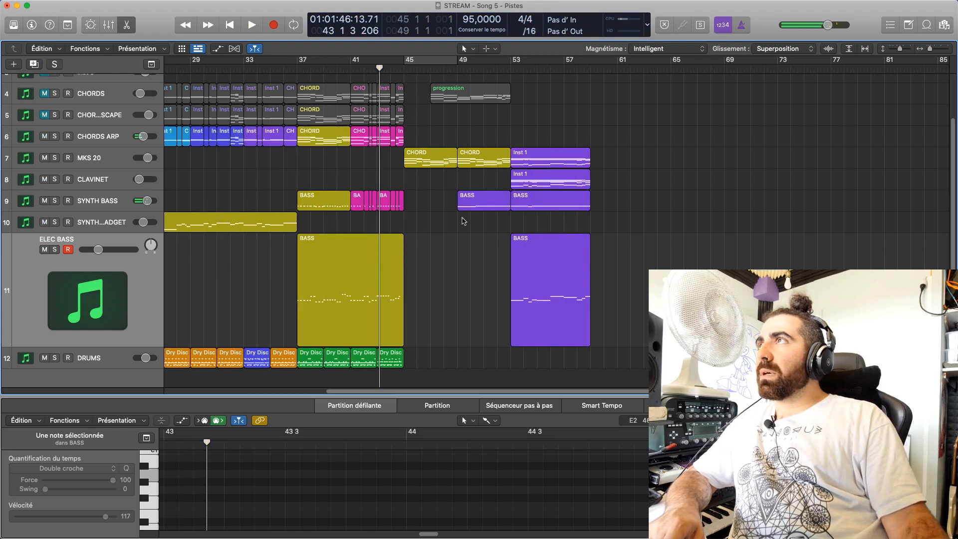
key(space)
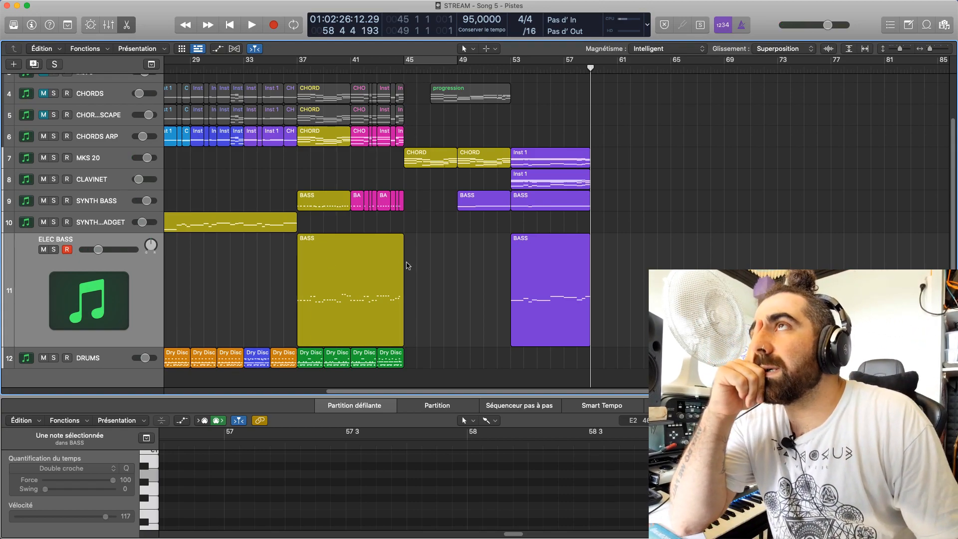
Launch Komplete Kontrol and return to the arrangement with the SYNTH BASS track selected for playing live
mouse_move(442, 534)
click(571, 518)
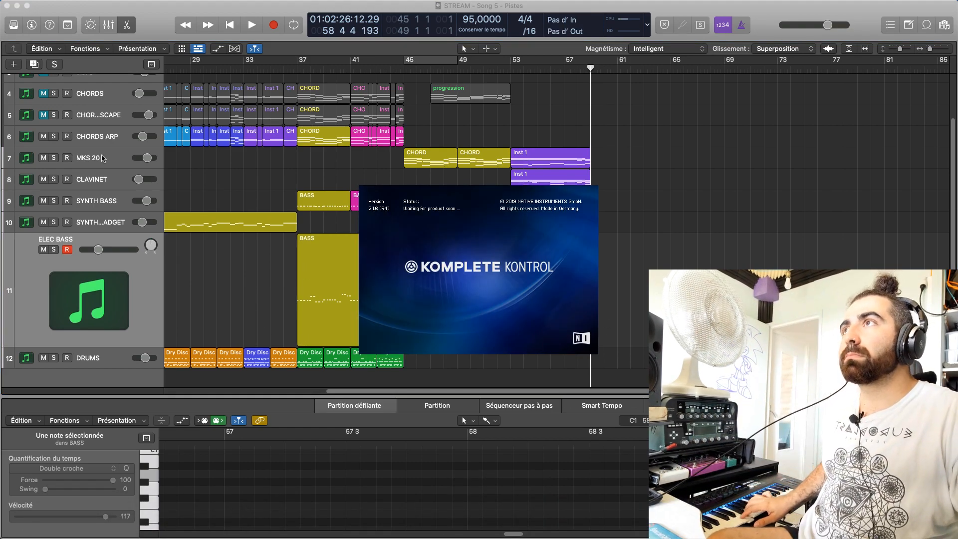
click(96, 180)
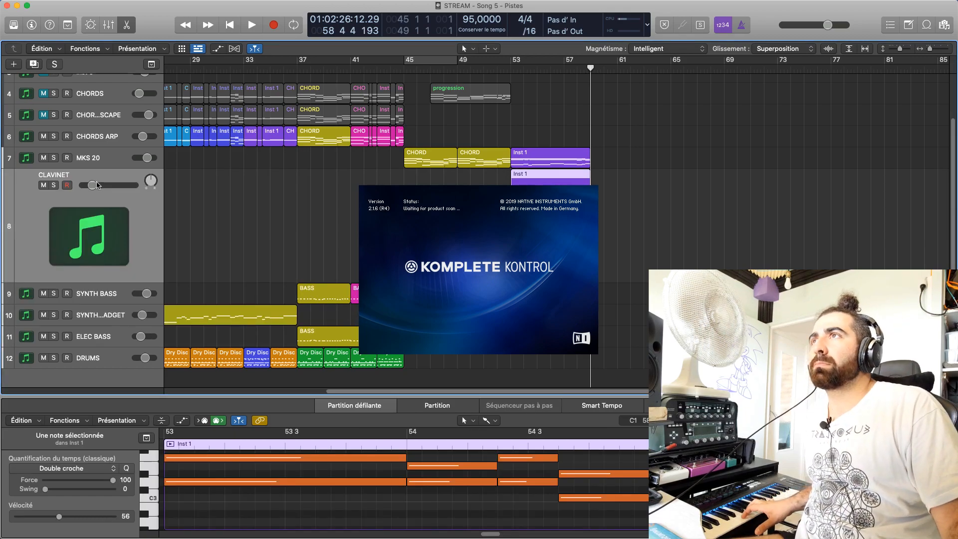
click(238, 208)
click(101, 287)
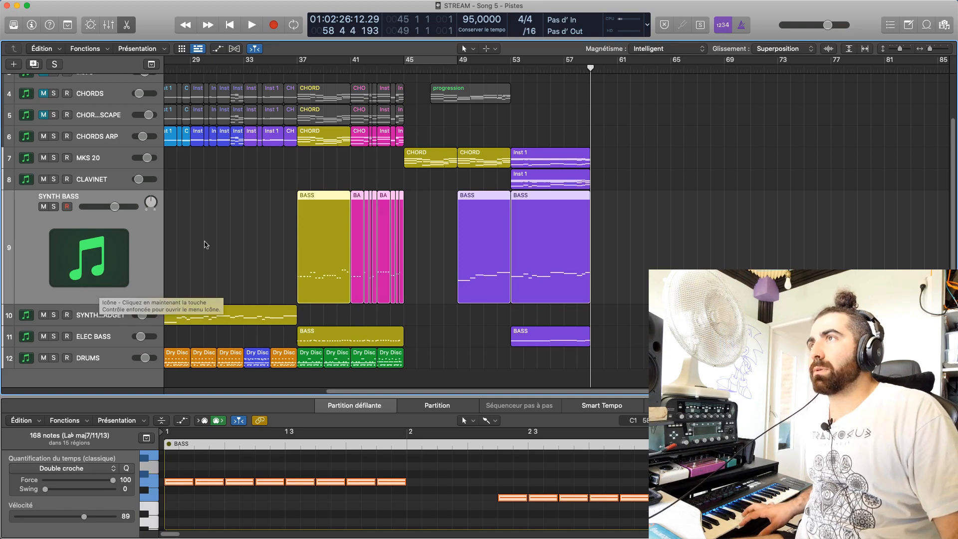
click(221, 220)
click(575, 520)
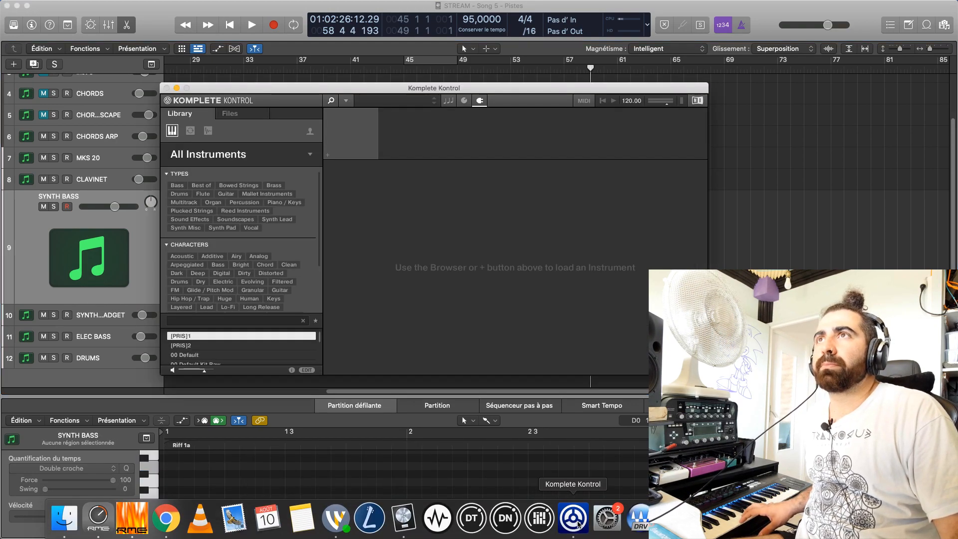
click(98, 258)
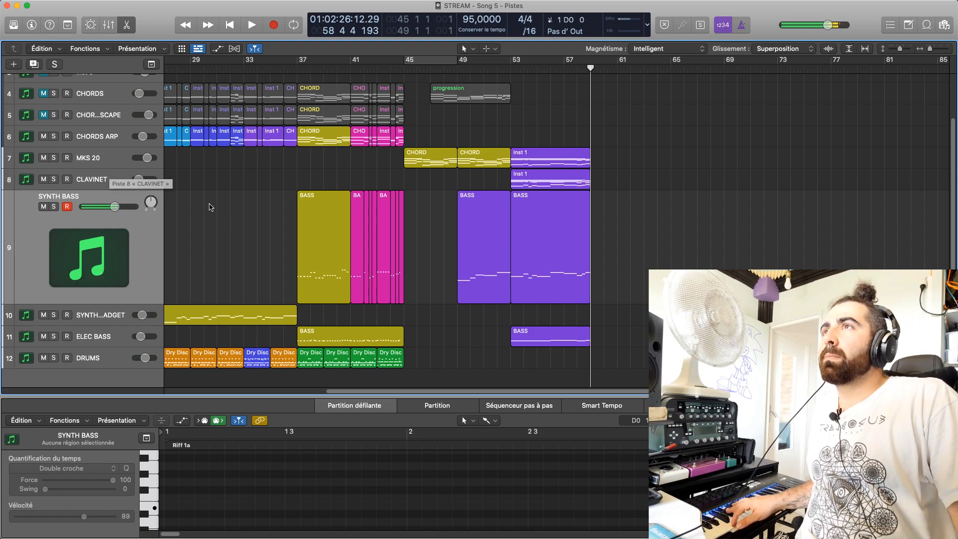
Turn the cycle over bars 45–49 back on and play the passage with SYNTH BASS armed
click(444, 63)
key(space)
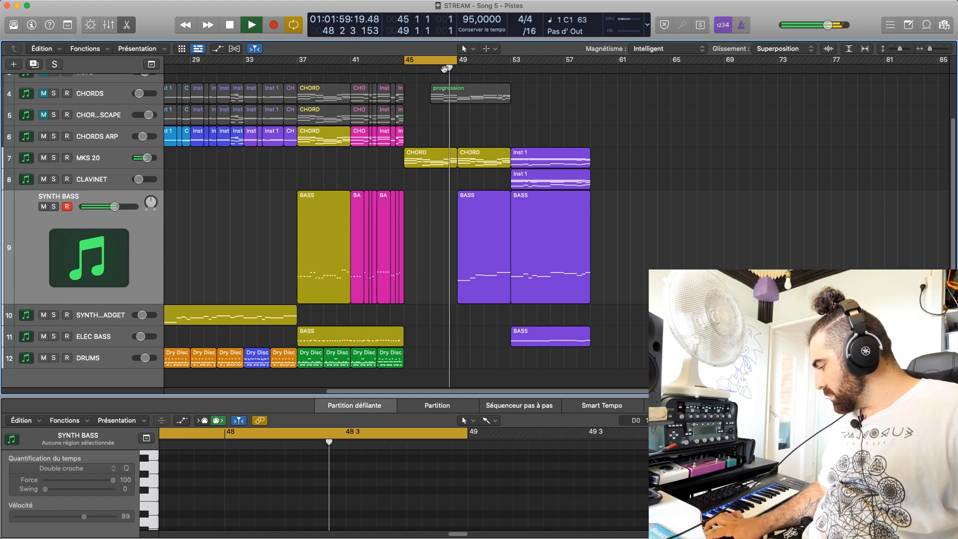
key(space)
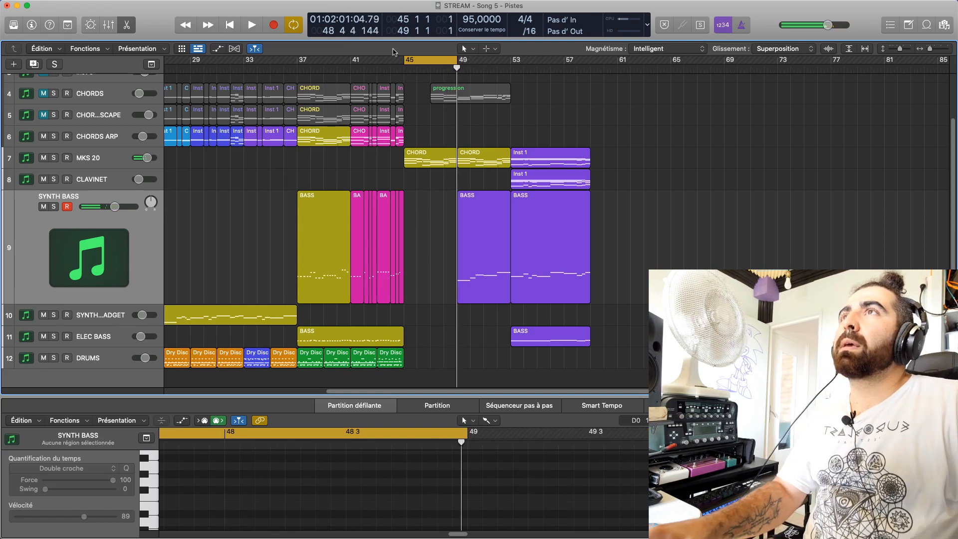
key(space)
key(space)
Duplicate the MKS 20 track with its settings and name the new track MKS 20 DLY TRACK
click(111, 163)
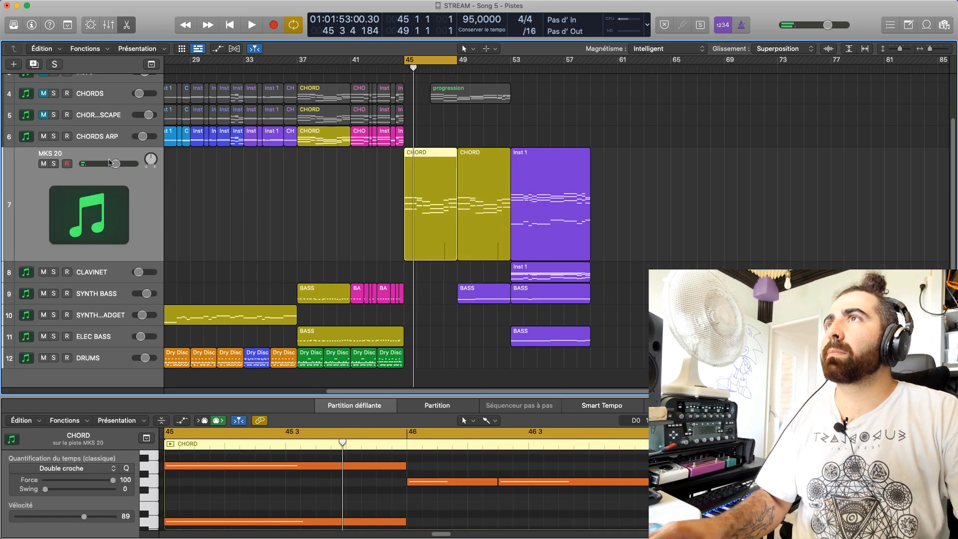
click(33, 64)
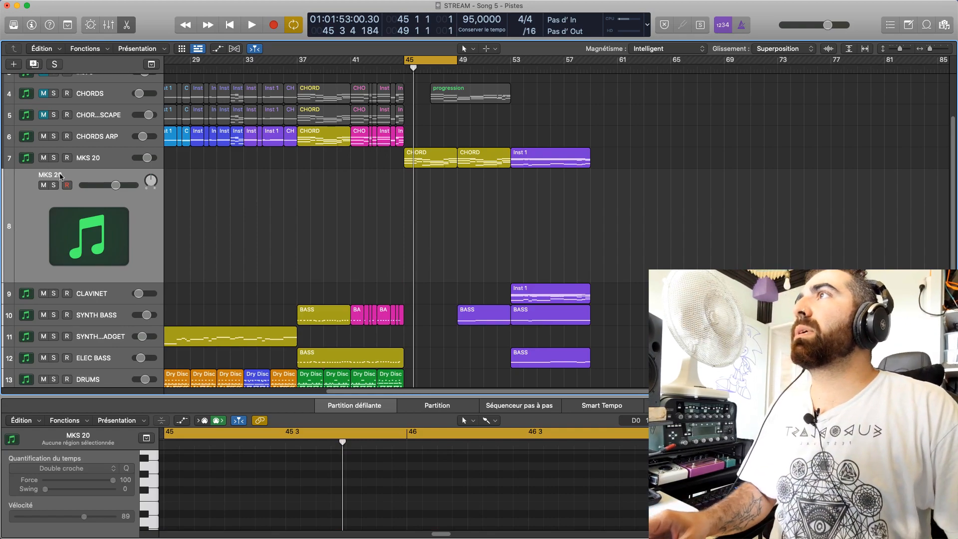
double_click(58, 174)
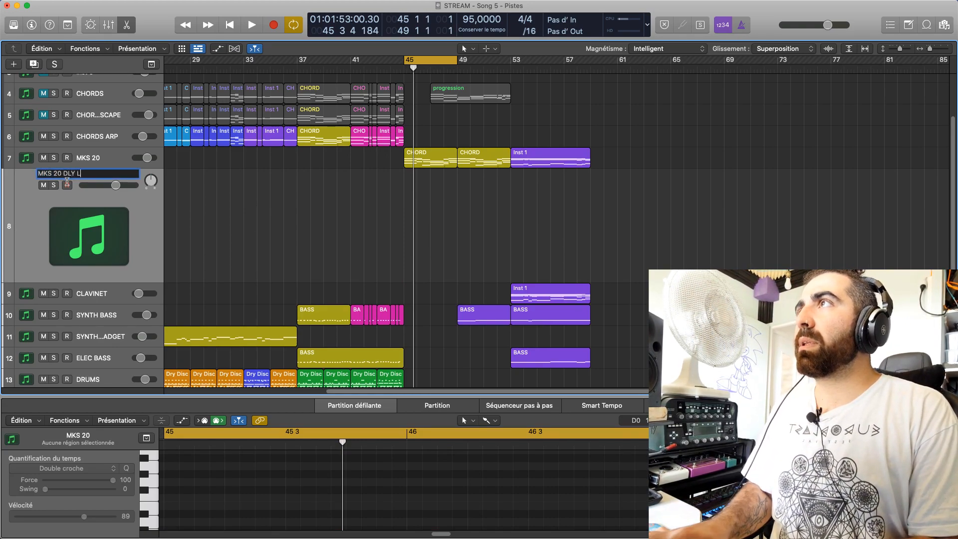
text(DLY TRACK)
key(Return)
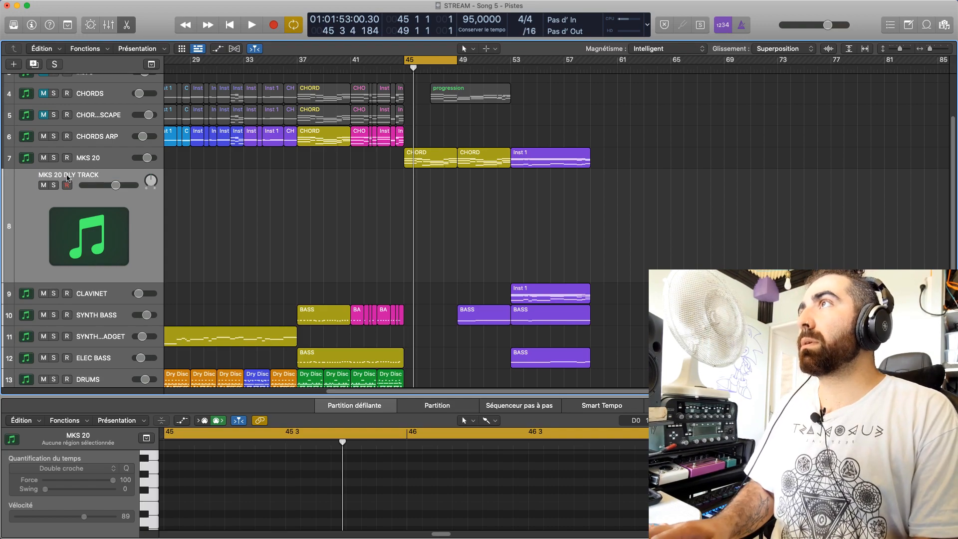
Copy the CHORD region at bar 45 to MKS 20 DLY TRACK and delete the original from MKS 20
drag(440, 164, 443, 215)
click(536, 224)
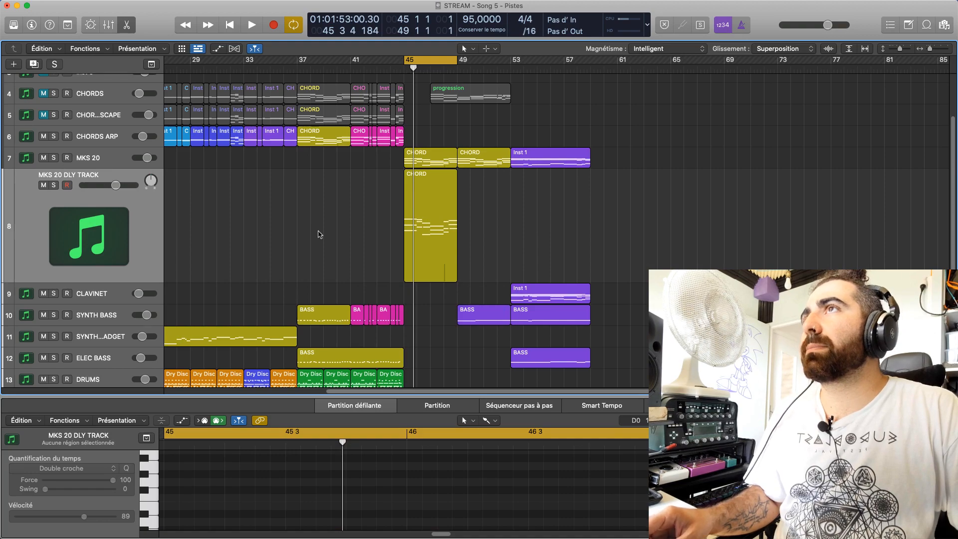
click(68, 214)
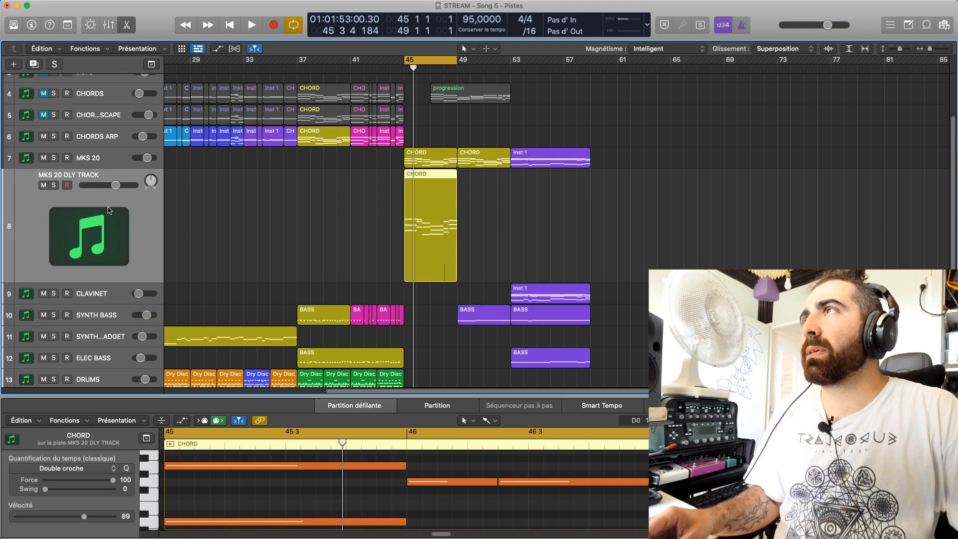
click(434, 165)
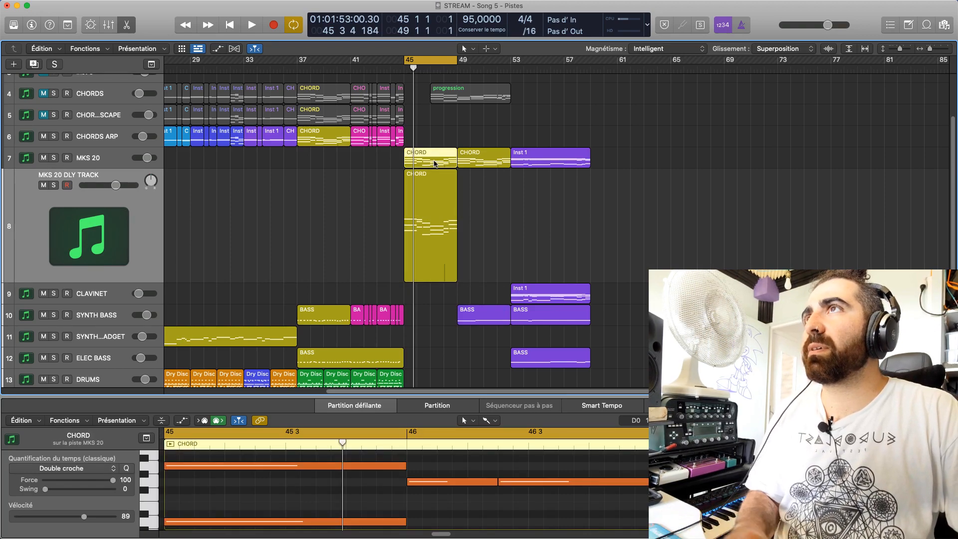
key(Delete)
click(152, 209)
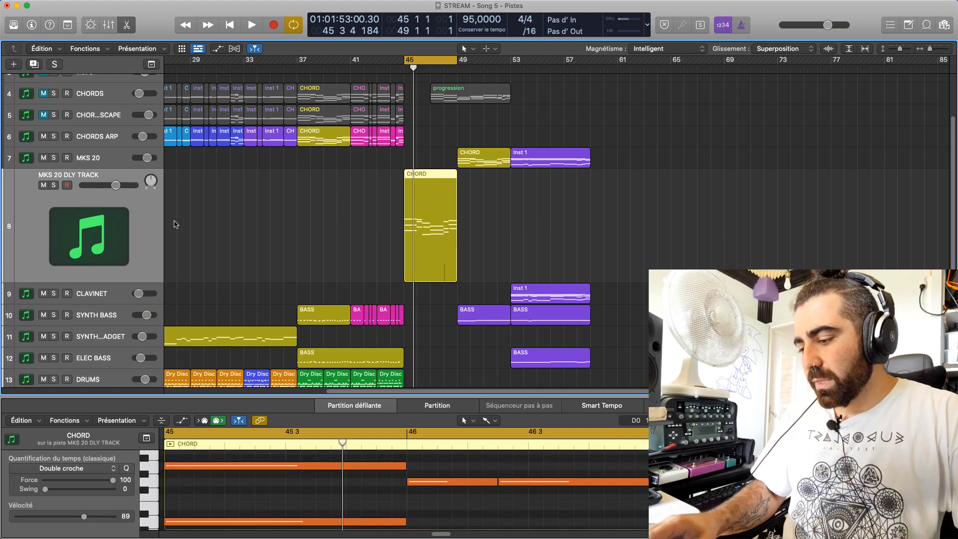
click(288, 217)
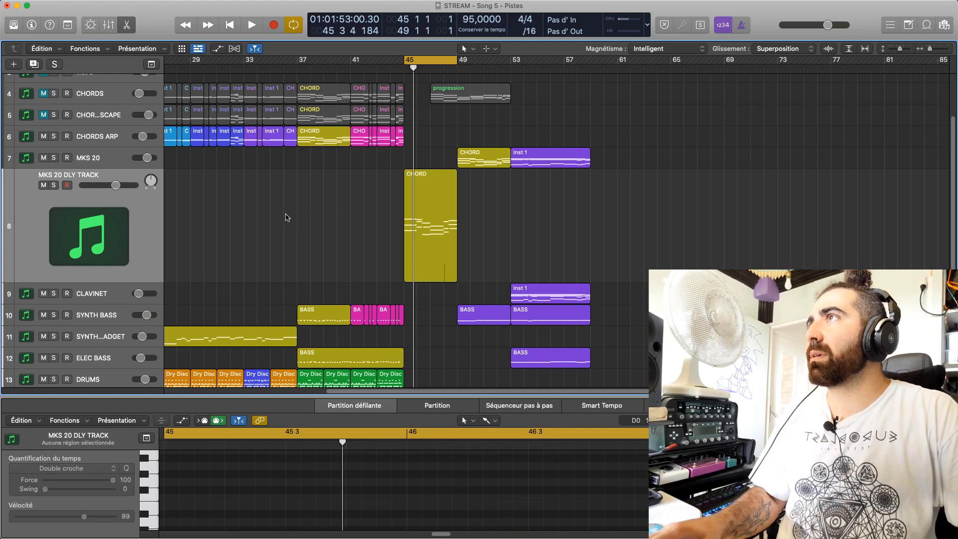
Replace the piano roll with the mixer and enlarge it to show the sends and faders
key(e)
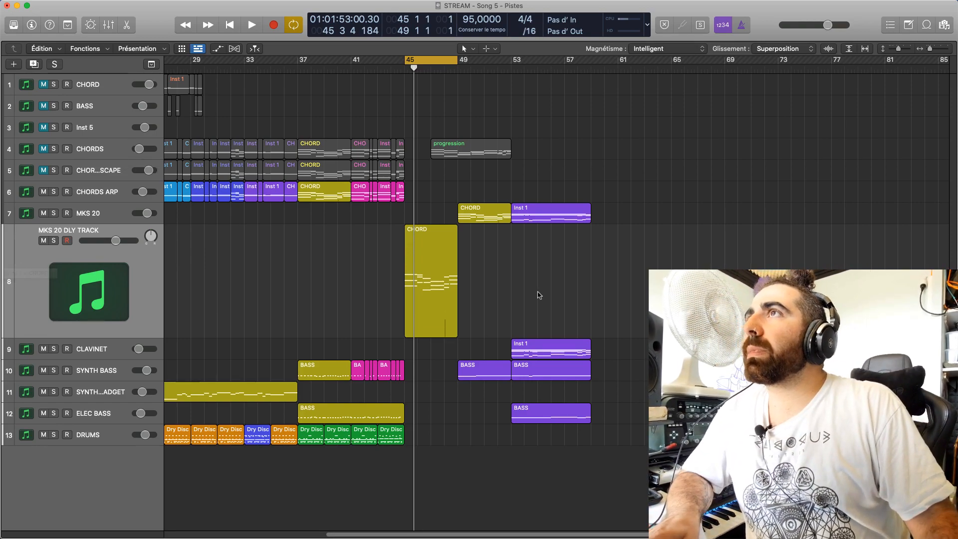
click(416, 273)
key(x)
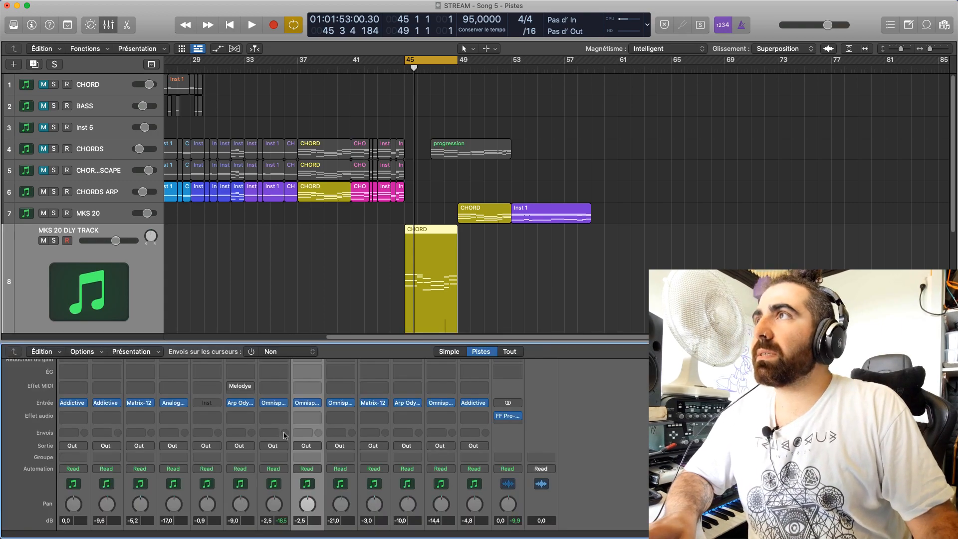
drag(320, 350, 67, 209)
scroll(68, 209, down, 5)
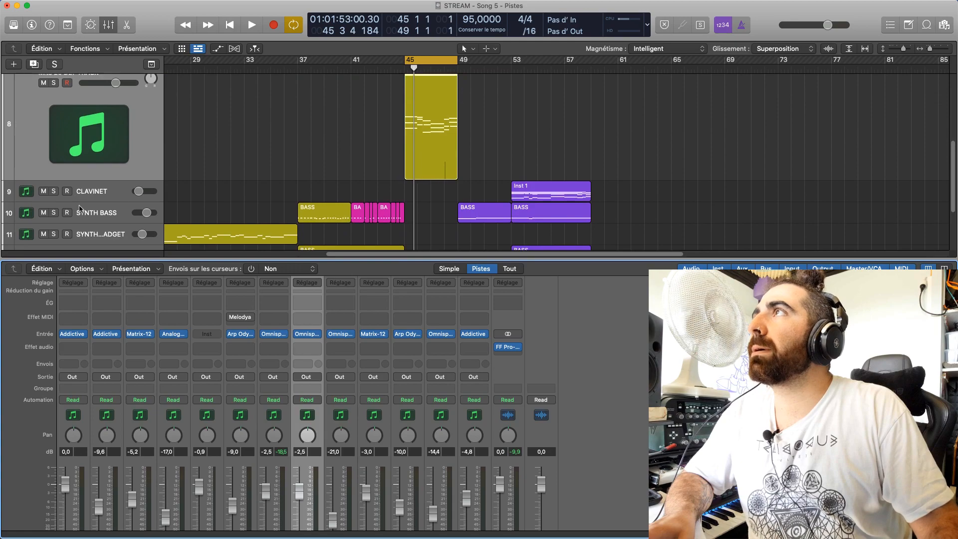
scroll(279, 464, down, 3)
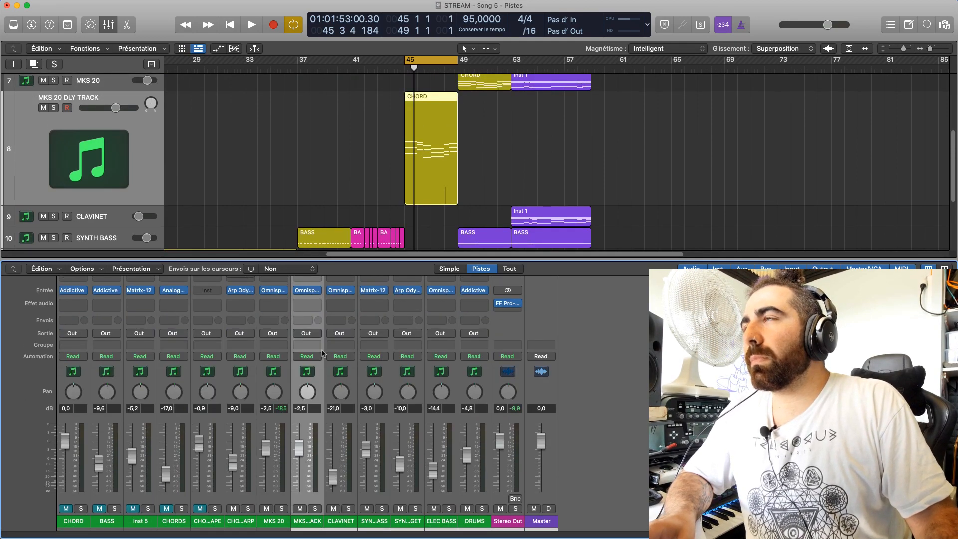
scroll(49, 192, up, 4)
Solo MKS 20 DLY TRACK and inspect its Omnisphere instrument while playing the chords
click(53, 194)
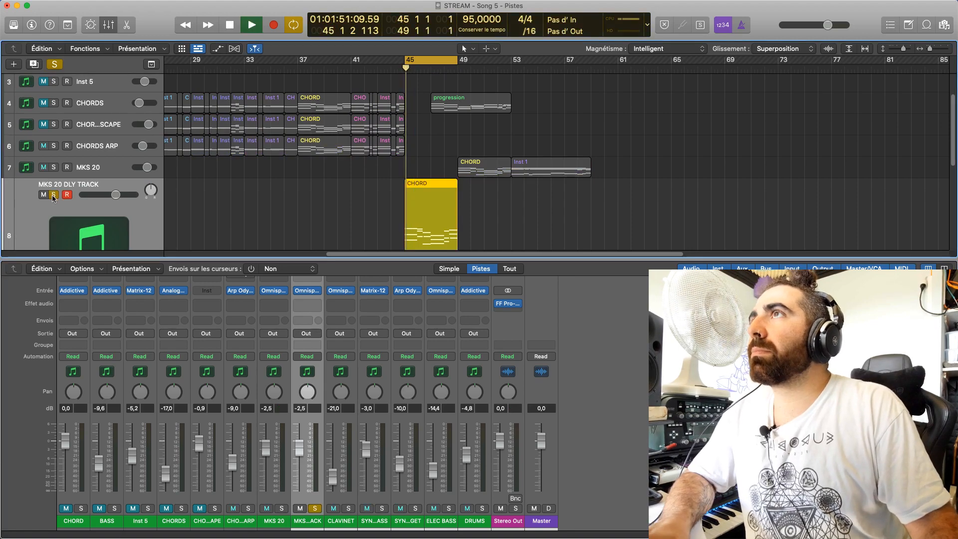
click(308, 291)
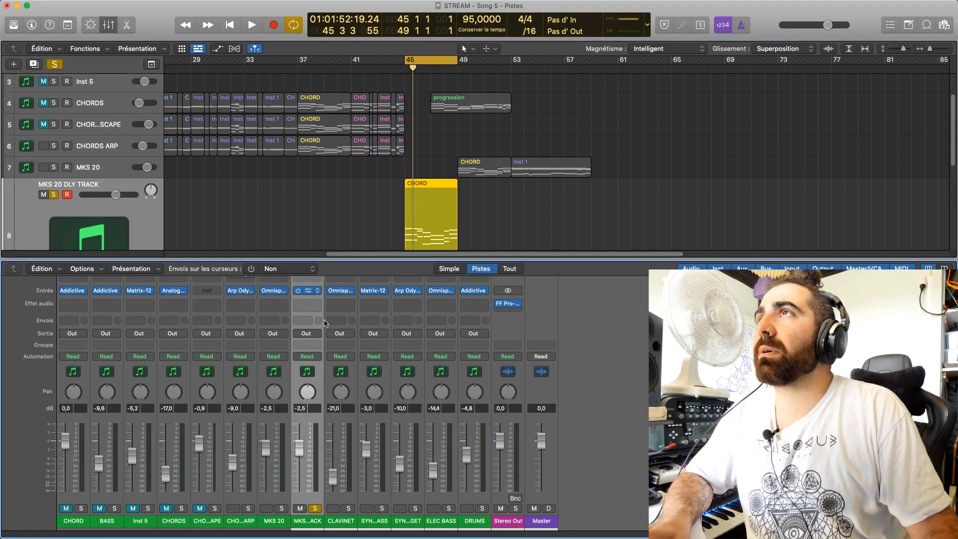
click(308, 290)
key(space)
key(space)
click(303, 128)
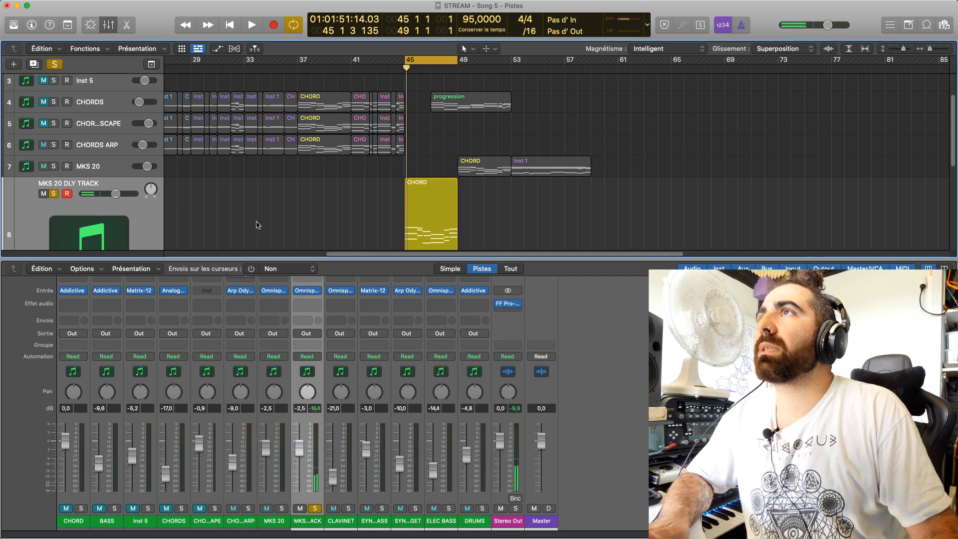
Listen to the soloed chords of MKS 20 DLY TRACK from bar 45
key(space)
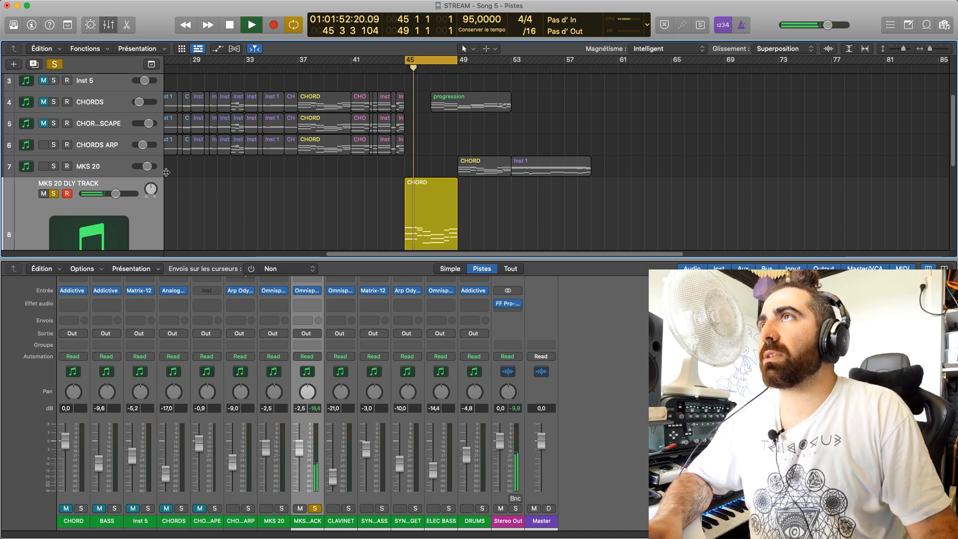
key(space)
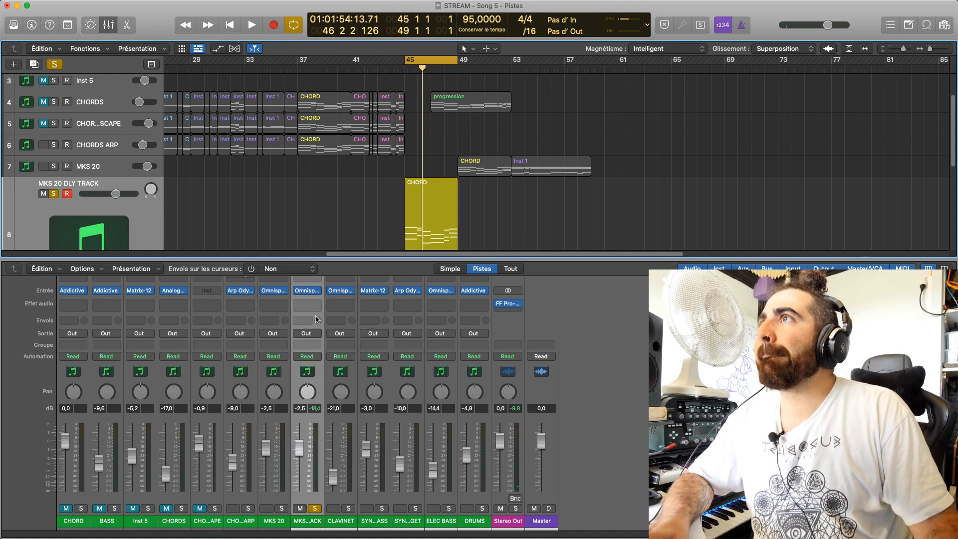
key(space)
key(space)
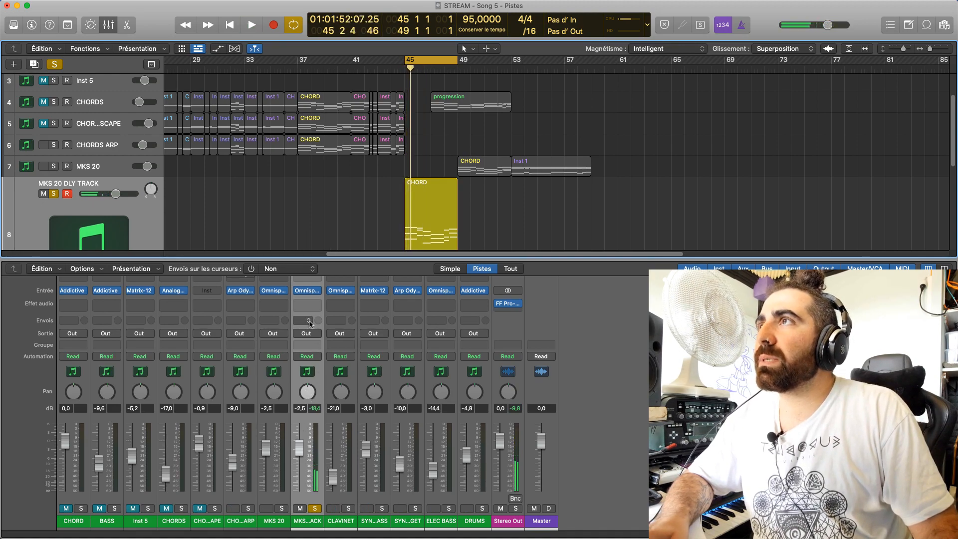
Add a send to Bus 1 on MKS 20 DLY TRACK and set the send to pre-fader
click(307, 320)
mouse_move(314, 333)
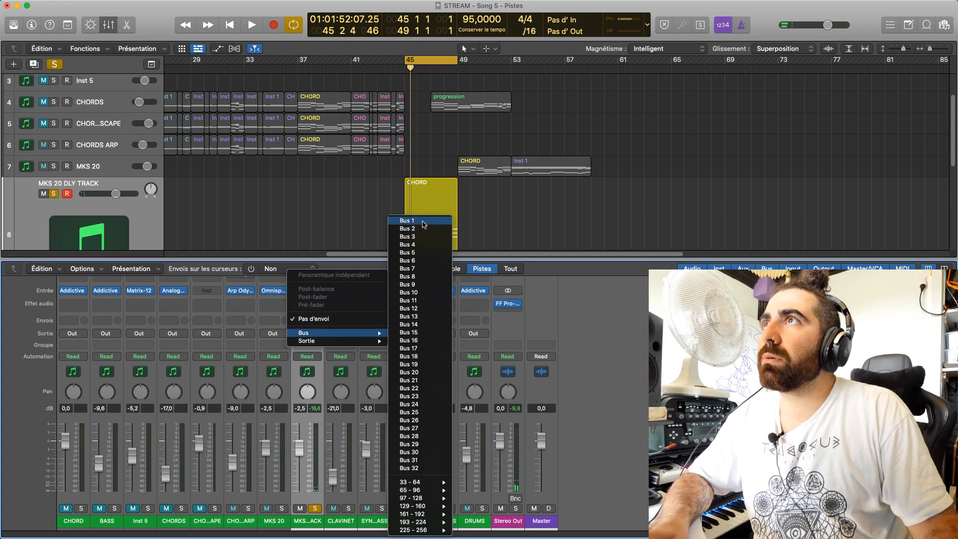
click(422, 221)
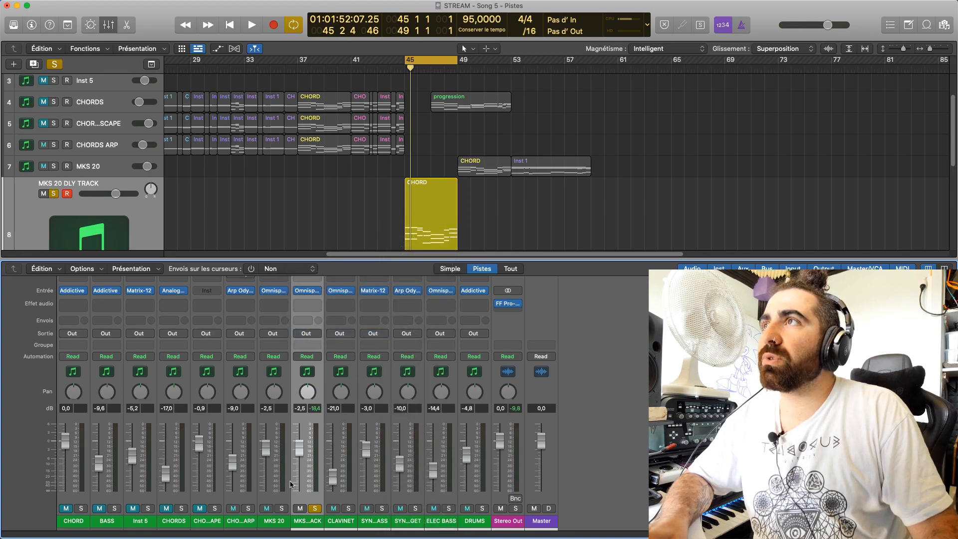
alt+click(319, 315)
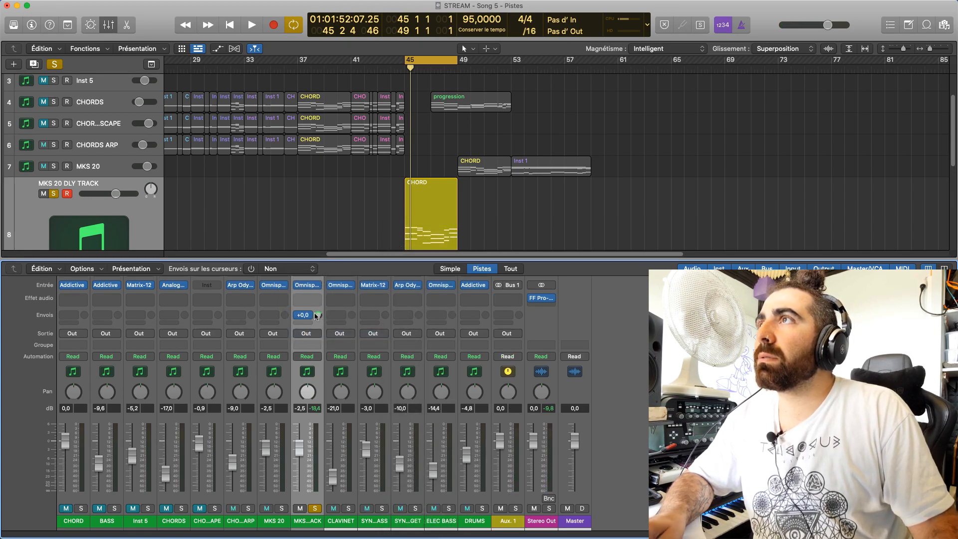
click(316, 316)
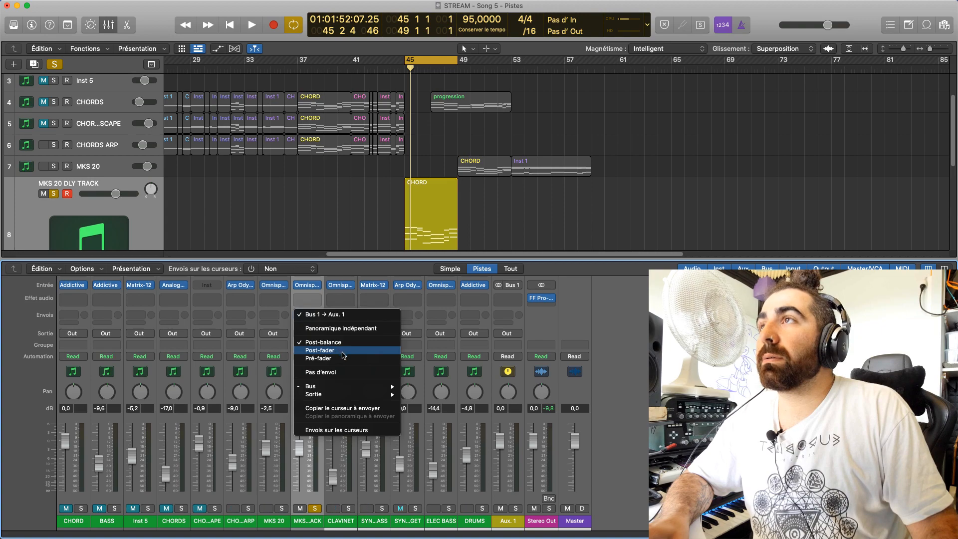
click(345, 358)
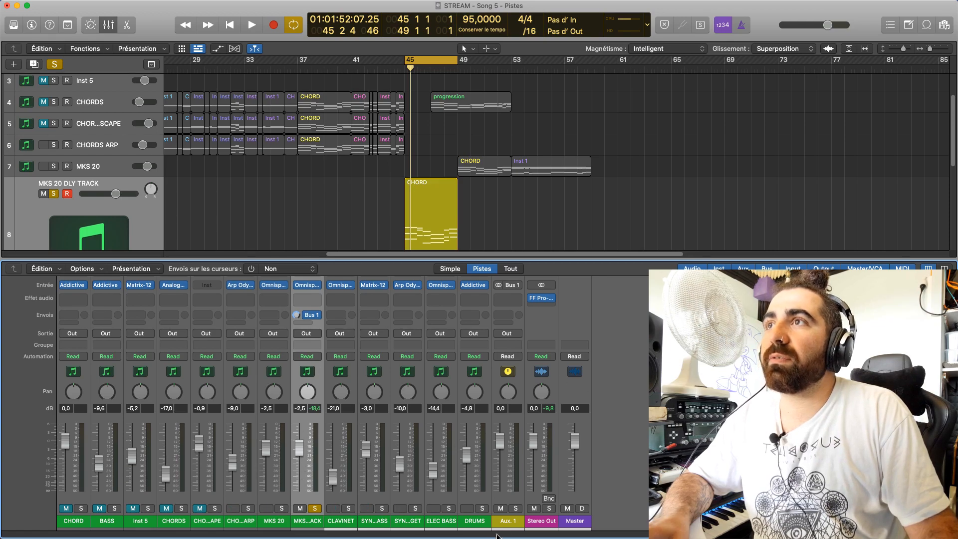
Rename the new auxiliary channel fed by Bus 1 as DLY LINE MKS
click(508, 520)
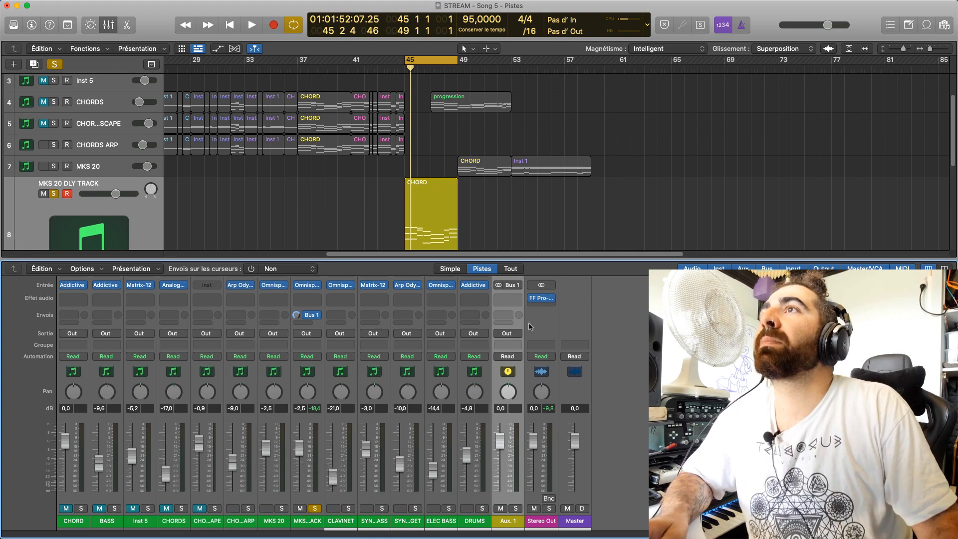
double_click(507, 522)
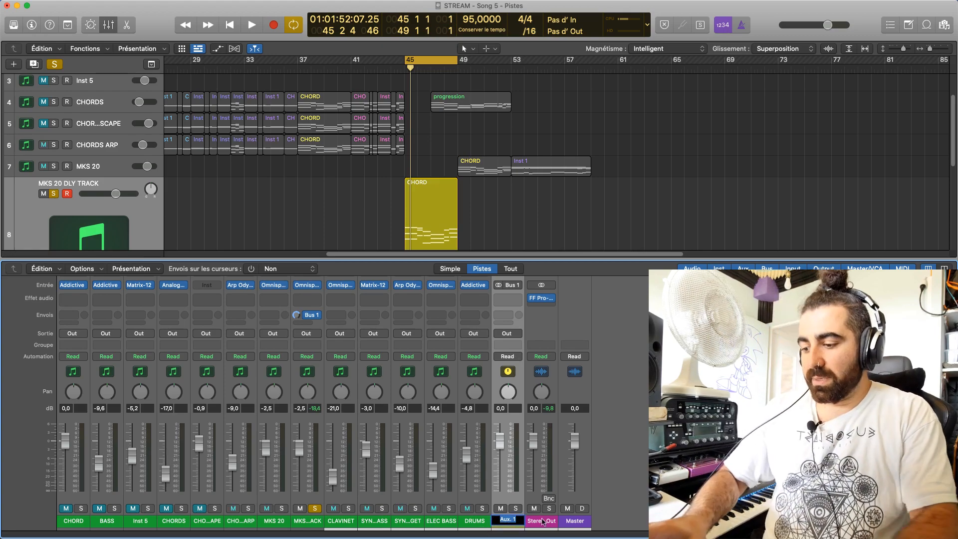
text(DL)
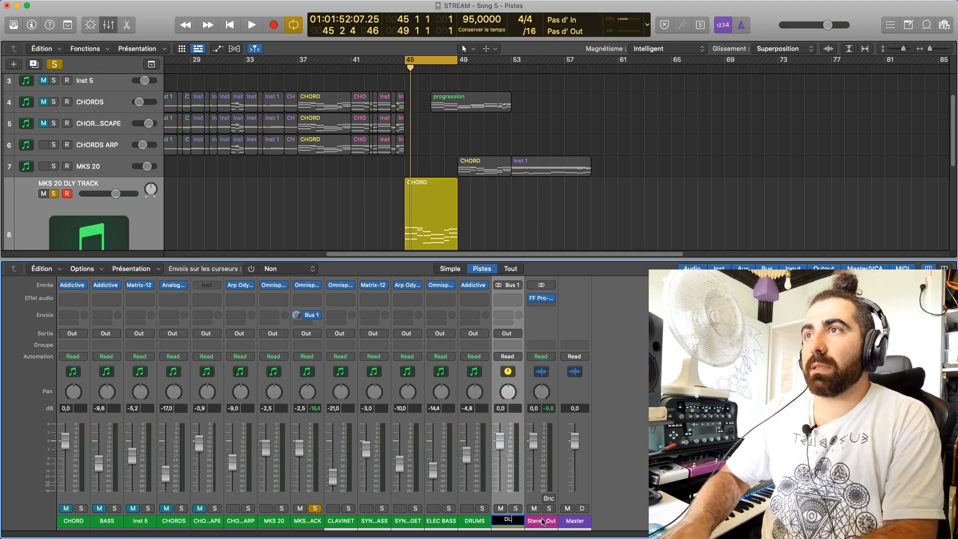
text(Y LINE)
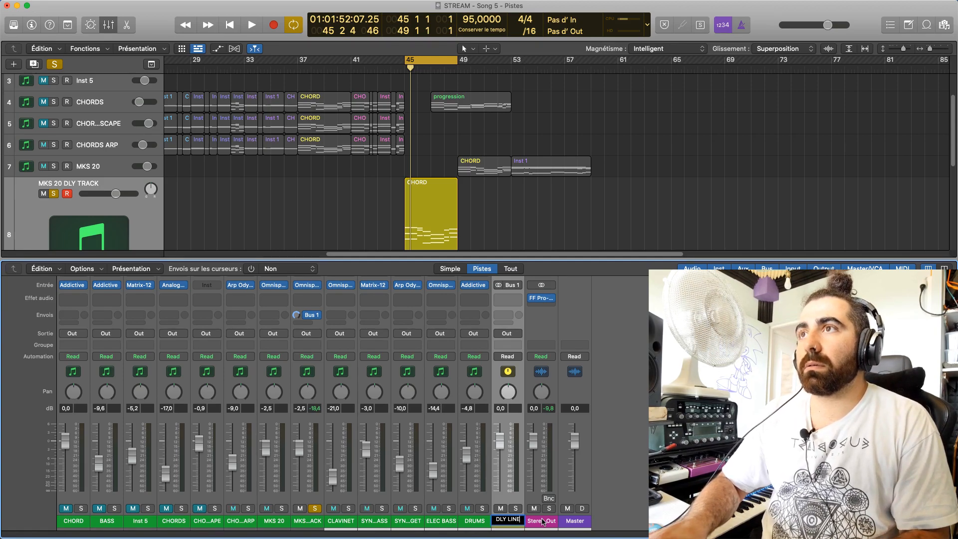
text( MKS)
key(Return)
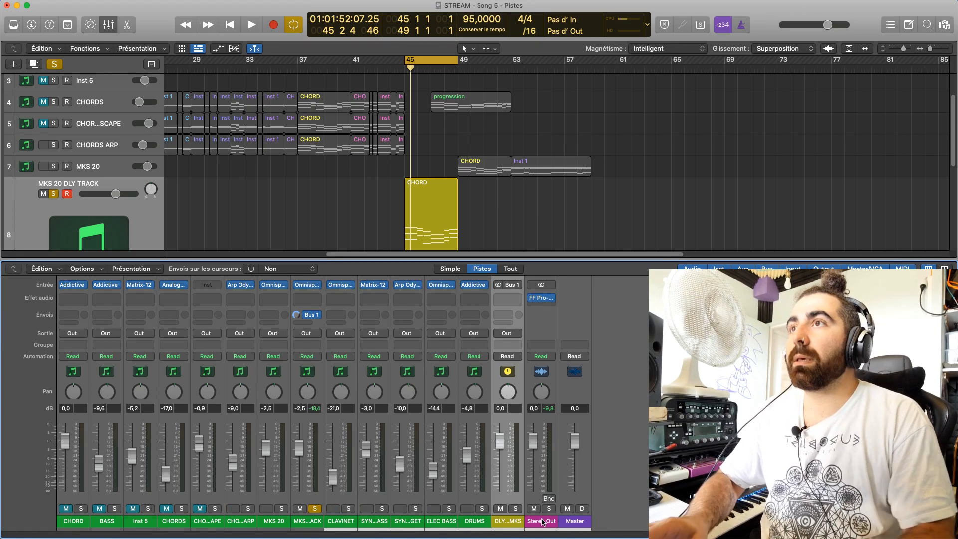
Browse the Waves Audio Units plug-ins for an audio effect on the DLY LINE MKS channel
click(509, 300)
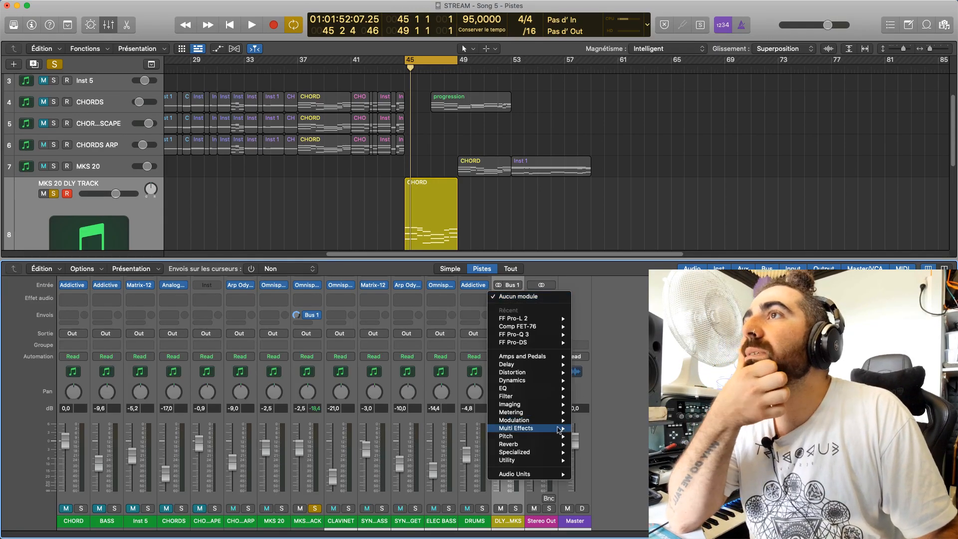
mouse_move(564, 474)
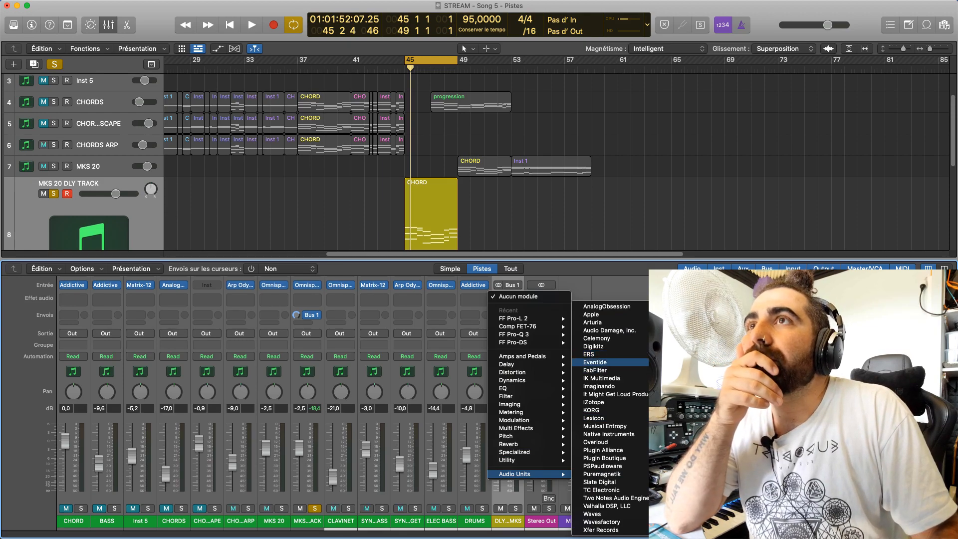
mouse_move(610, 514)
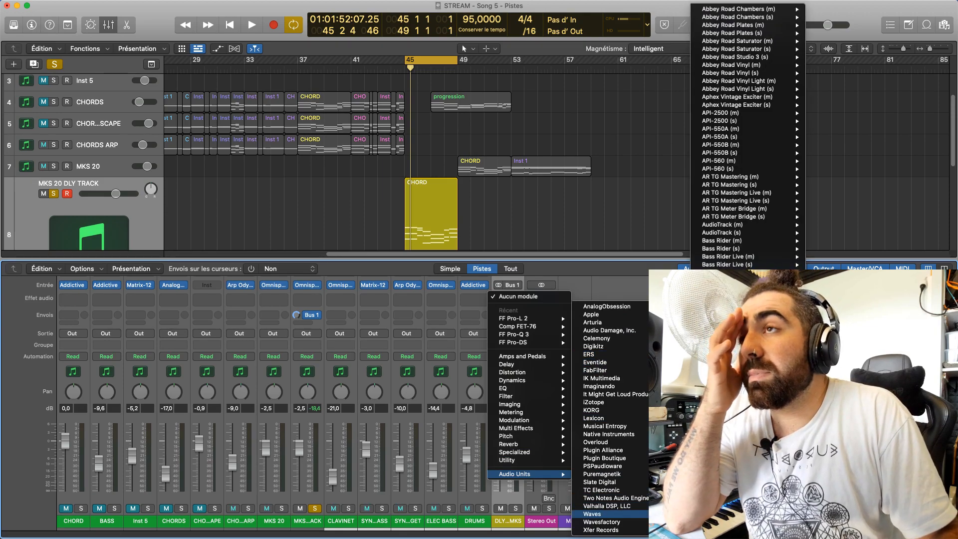
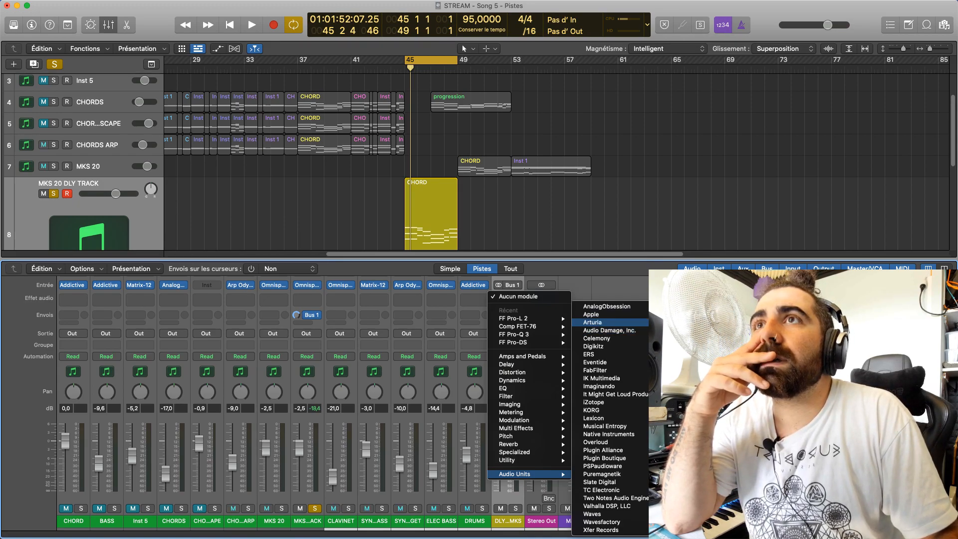
Insert the Arturia Delay MEMORY-BRIGADE on the DLY LINE MKS channel and audition it on the chords from bar 45
click(724, 374)
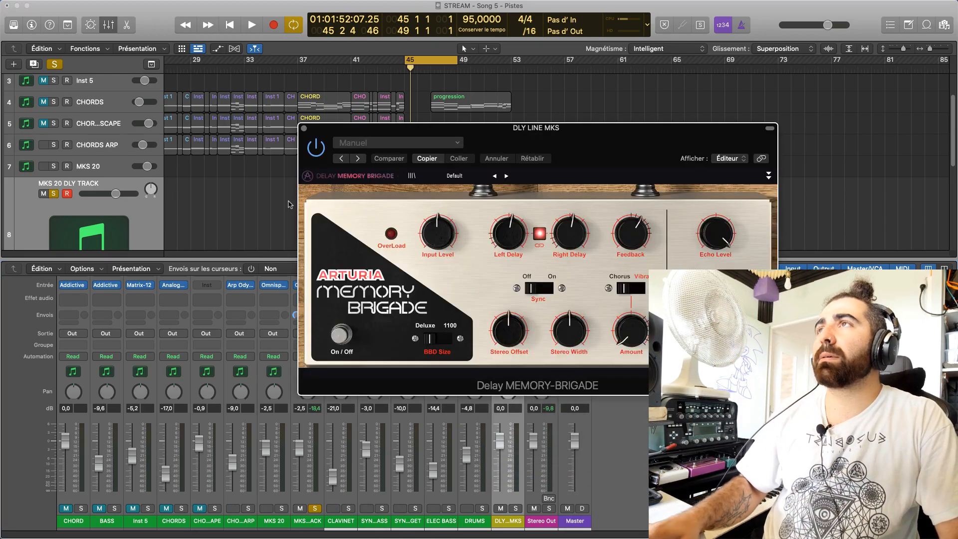
key(space)
drag(542, 120, 637, 110)
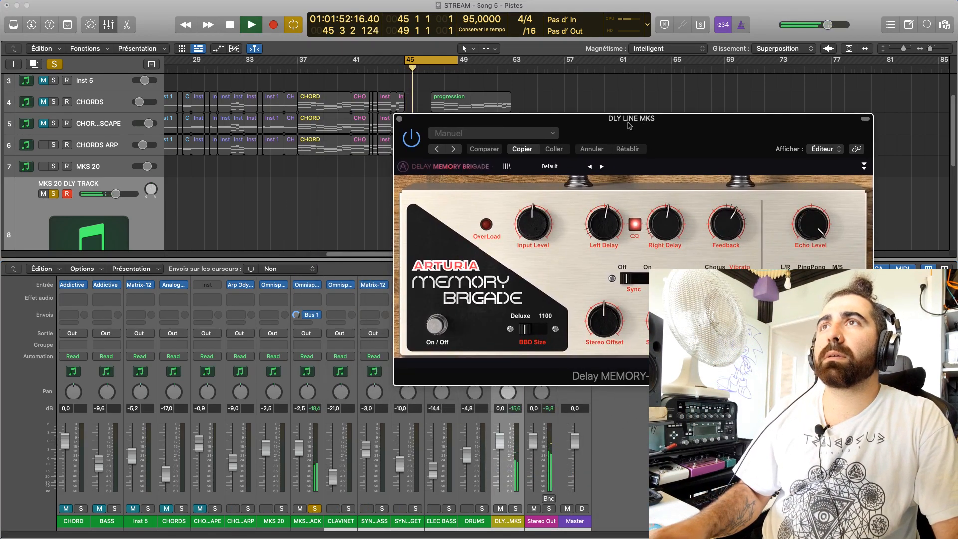
key(space)
key(space)
key(space)
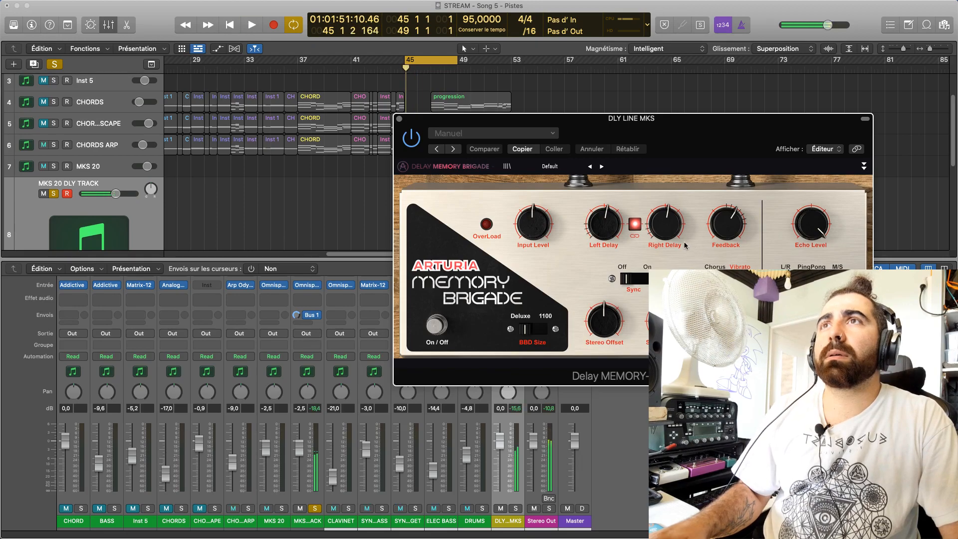
key(space)
key(space)
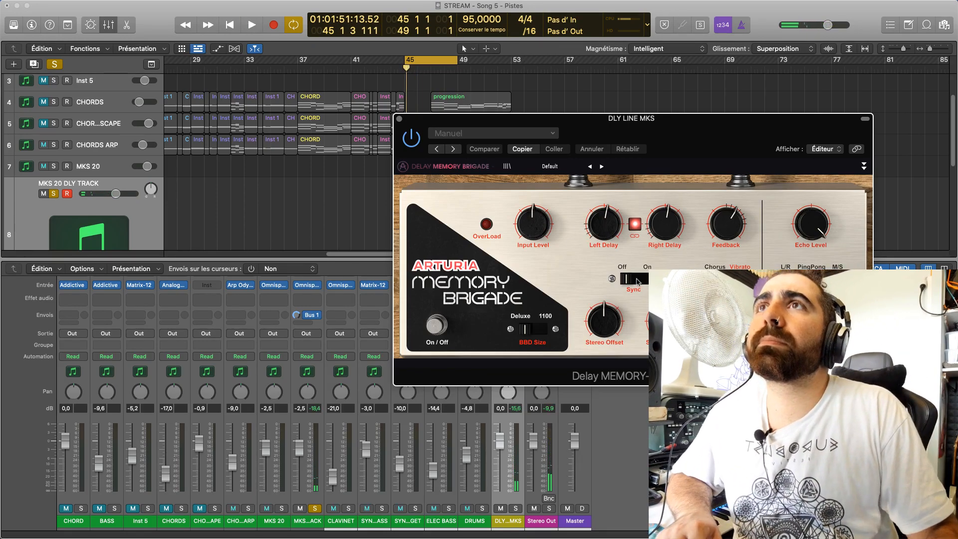
Turn on the delay's tempo Sync and increase the linked left and right delay times while replaying the chords
click(637, 278)
key(space)
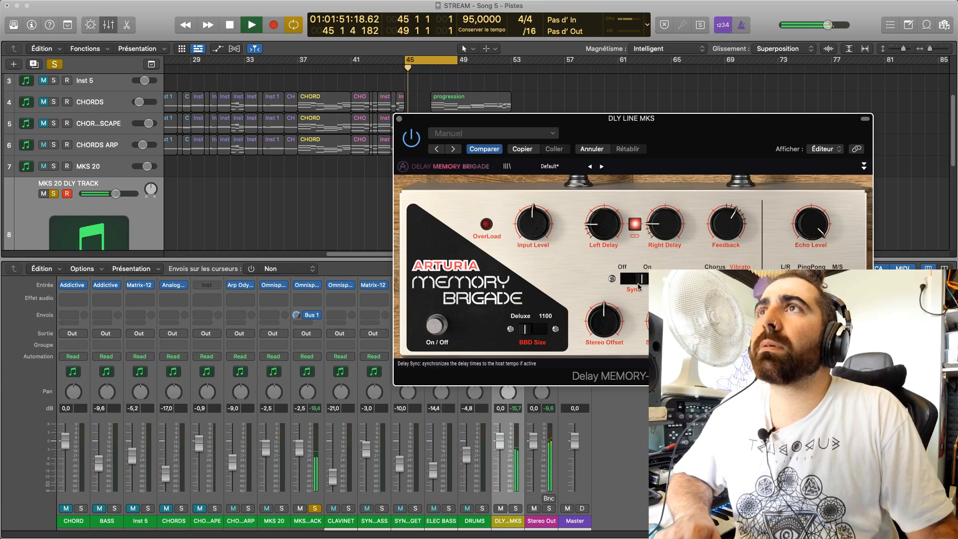
key(space)
key(space)
drag(599, 232, 596, 215)
Raise the delay's Feedback and Input Level slightly and reduce its Echo Level to 0.776 during playback
key(space)
key(space)
key(space)
key(space)
key(space)
key(space)
key(space)
key(space)
key(space)
drag(726, 225, 721, 232)
key(space)
key(space)
key(space)
mouse_move(725, 230)
drag(725, 230, 726, 233)
drag(533, 225, 532, 220)
drag(810, 223, 810, 240)
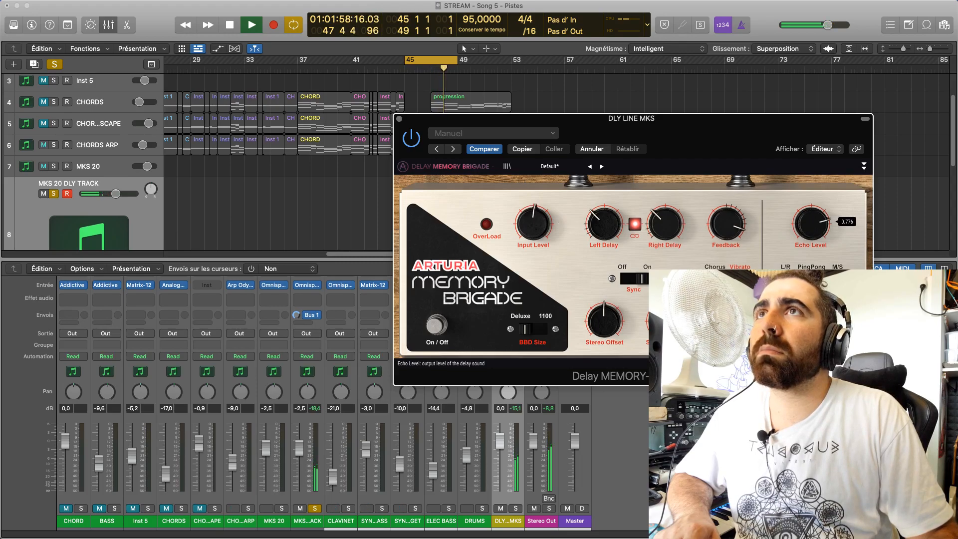
key(space)
Close and reopen the DLY LINE MKS delay and readjust its Echo Level while replaying the chords from bar 45
drag(543, 120, 491, 83)
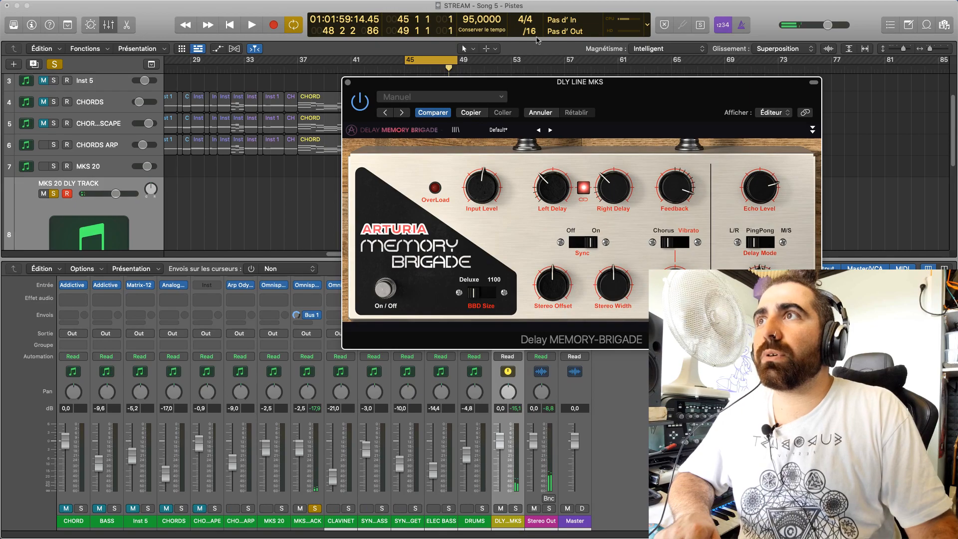
key(super+w)
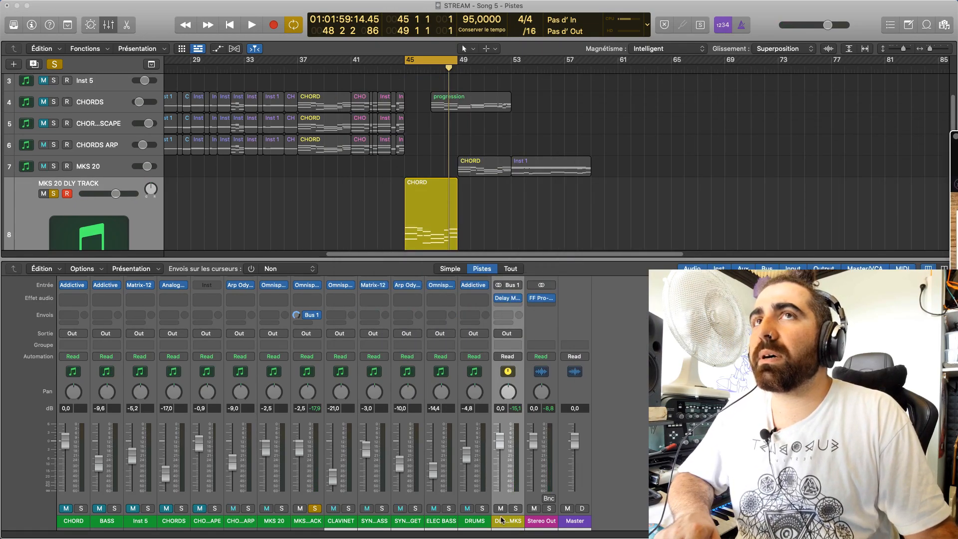
click(508, 298)
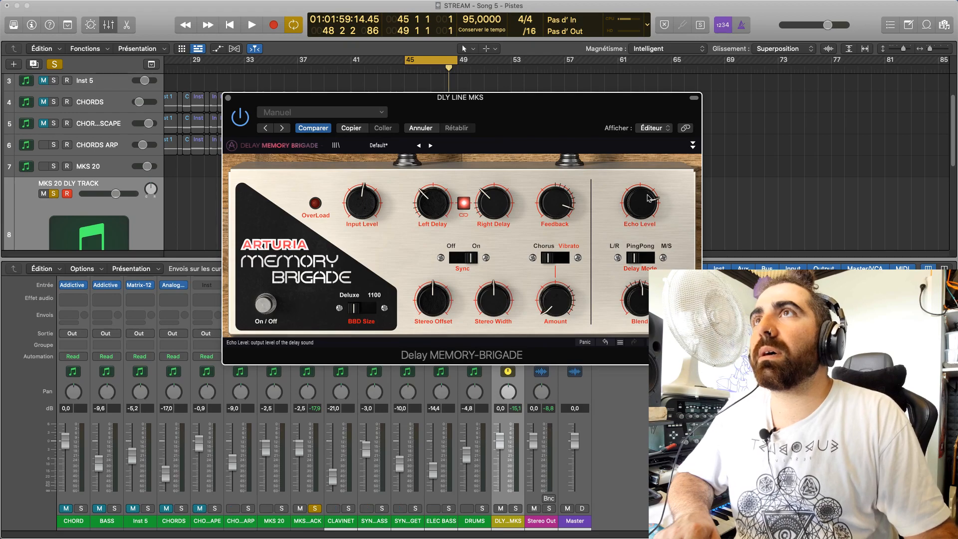
drag(640, 202, 640, 186)
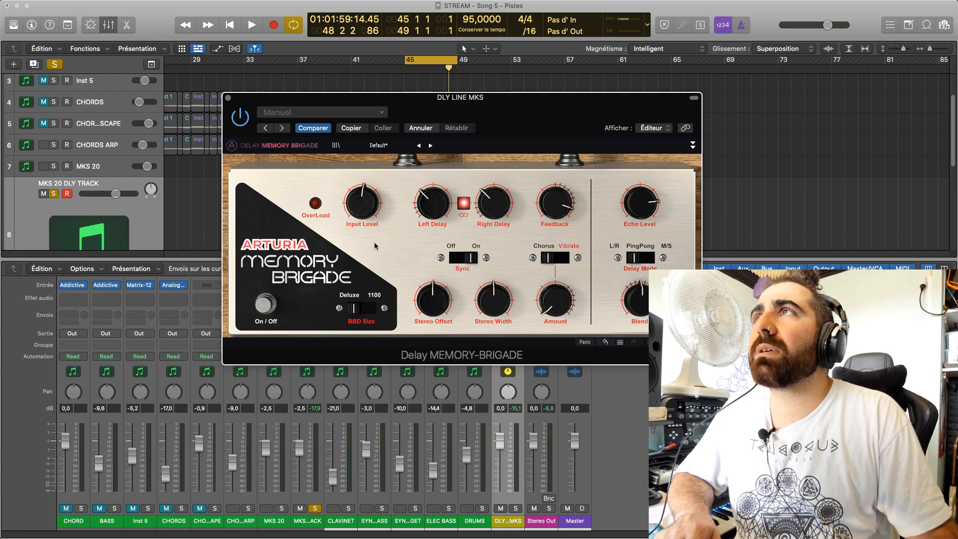
drag(652, 204, 653, 190)
key(space)
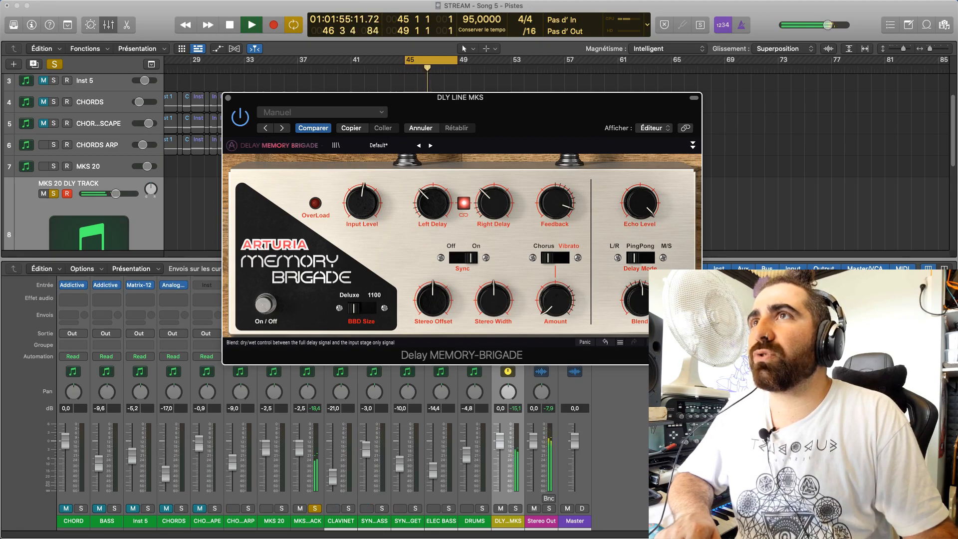
drag(645, 207, 644, 227)
key(space)
key(space)
drag(522, 101, 660, 84)
key(space)
key(space)
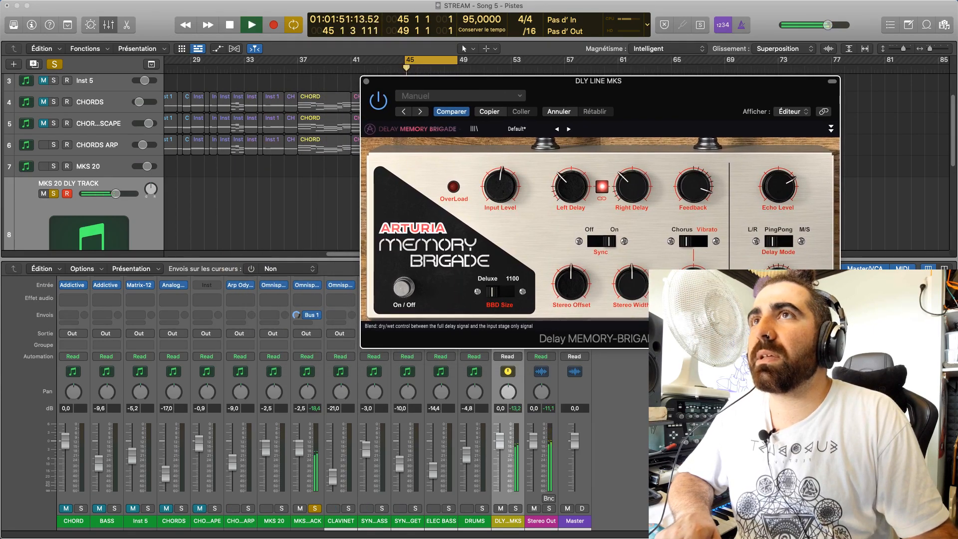
key(space)
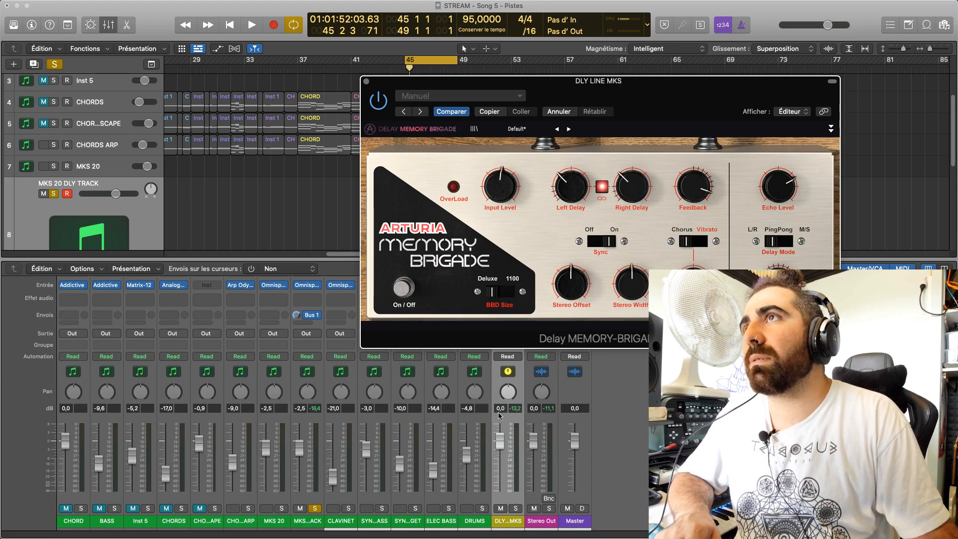
Lower the DLY LINE MKS channel's volume to -5.1 dB during playback
click(312, 524)
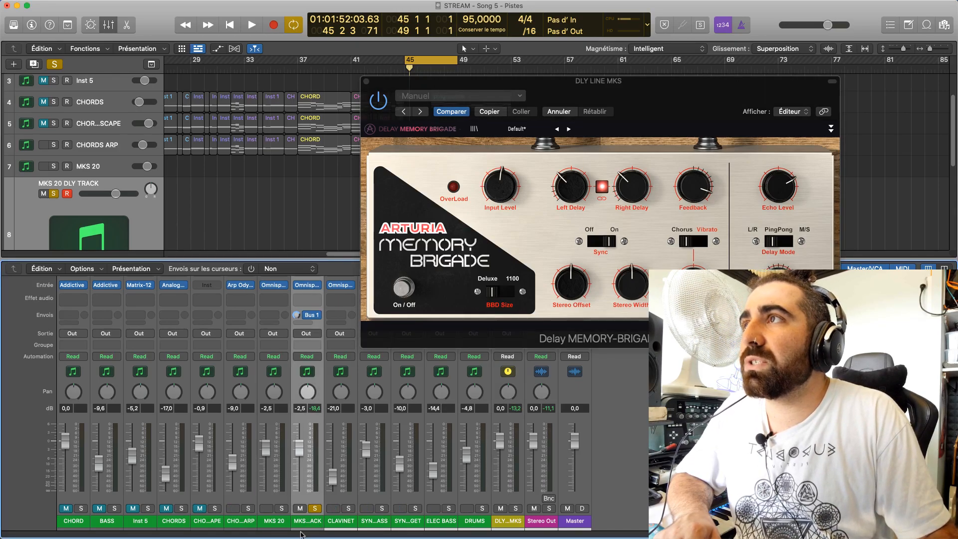
click(510, 521)
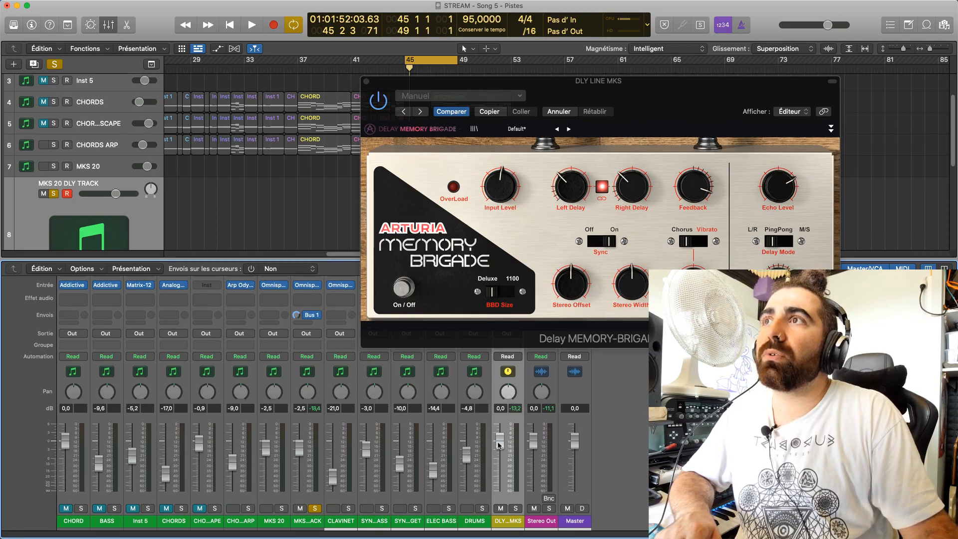
drag(564, 85, 589, 78)
drag(500, 439, 503, 537)
key(space)
drag(505, 489, 502, 455)
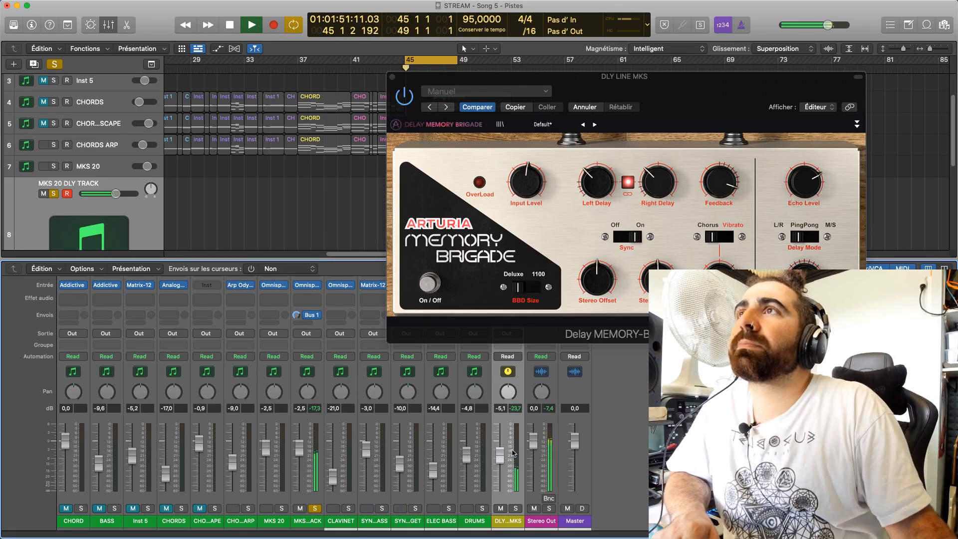
Set the delay's BBD Size to 1100 and compare the sound with the effect bypassed and active
click(520, 284)
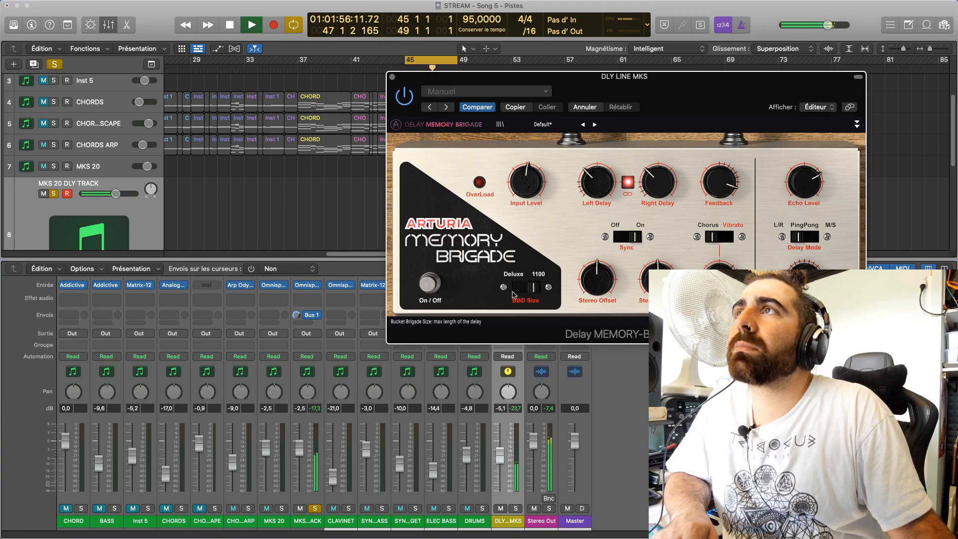
click(432, 289)
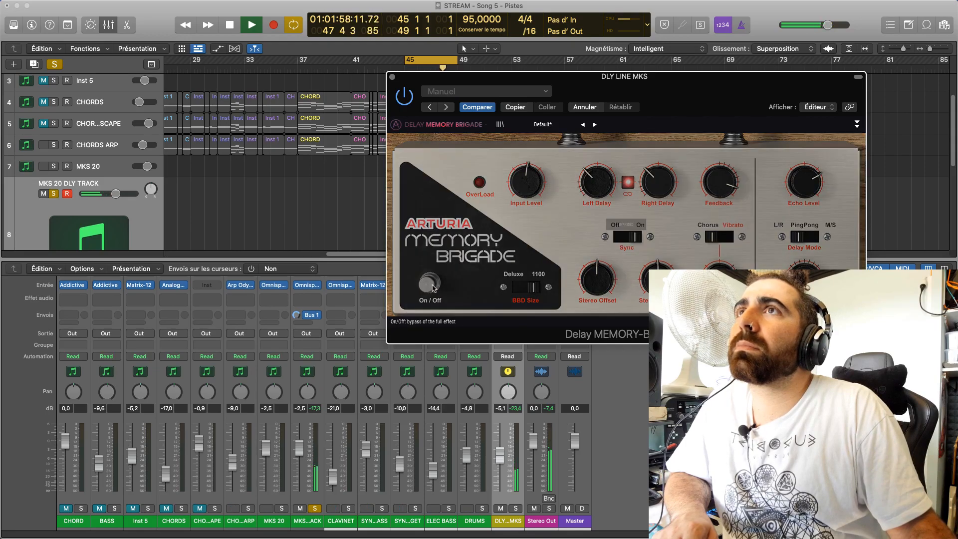
click(433, 288)
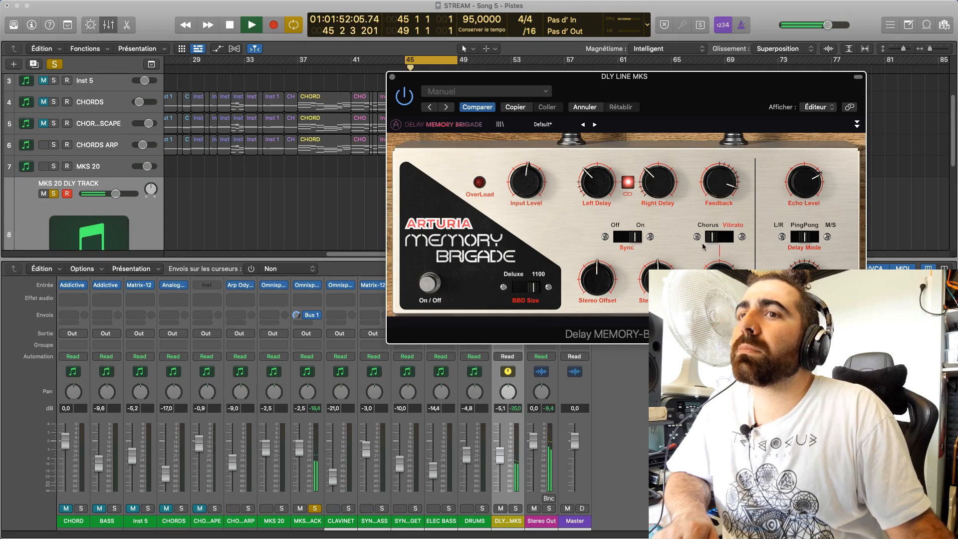
key(space)
key(space)
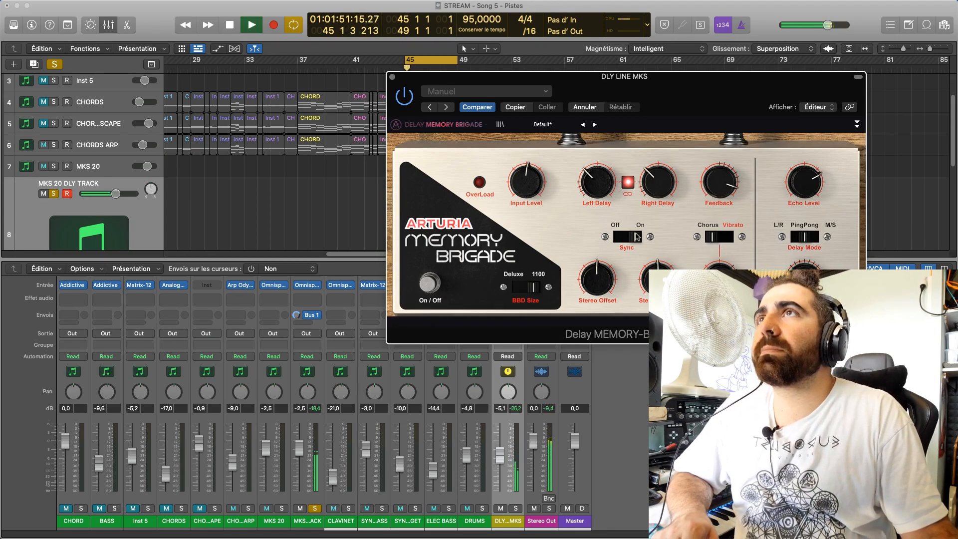
Raise the delay's Feedback and Input Level during playback and set its Echo Level to 0.764
mouse_move(718, 181)
mouse_down()
mouse_move(719, 172)
mouse_move(719, 180)
mouse_up()
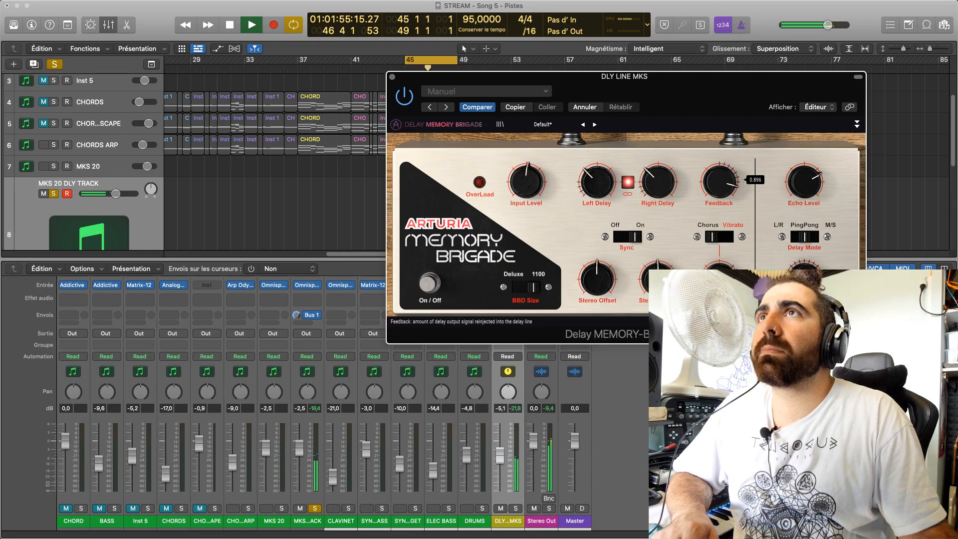
mouse_move(526, 181)
mouse_down()
mouse_move(527, 172)
mouse_move(527, 195)
mouse_move(524, 181)
mouse_up()
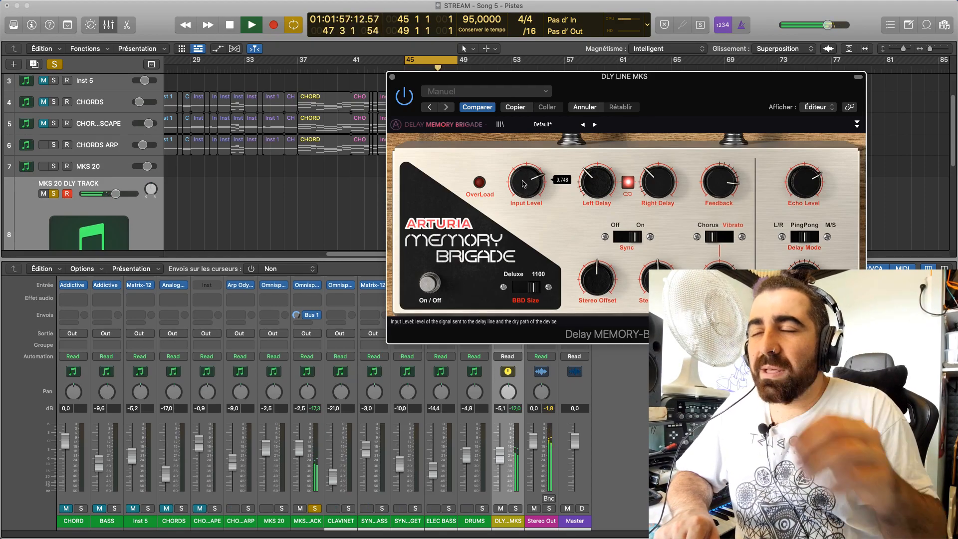
drag(522, 180, 522, 181)
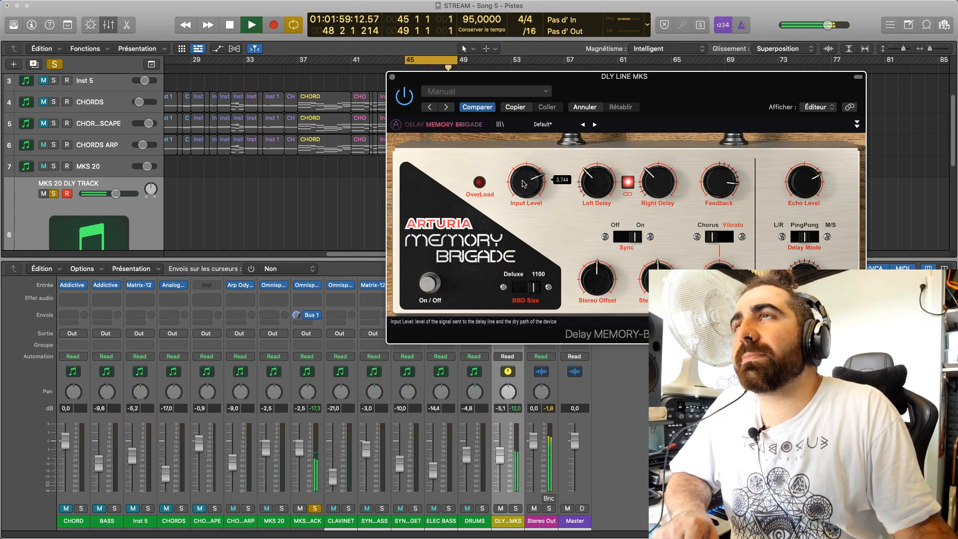
drag(798, 185, 798, 177)
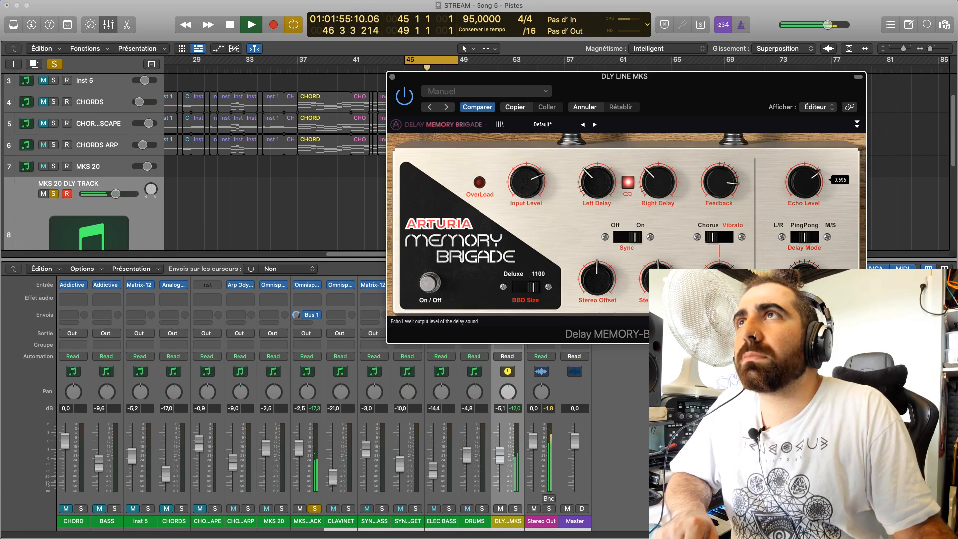
drag(524, 185, 524, 183)
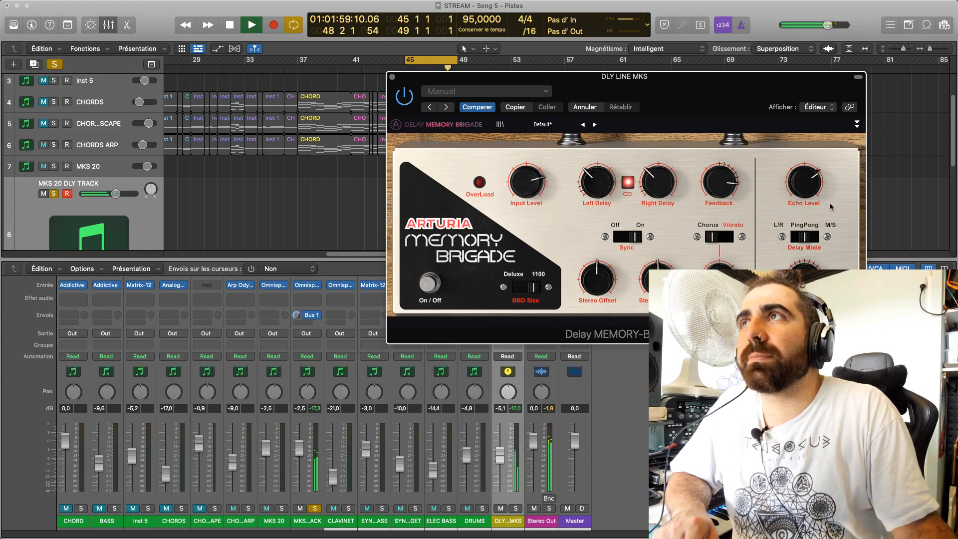
drag(802, 188, 802, 189)
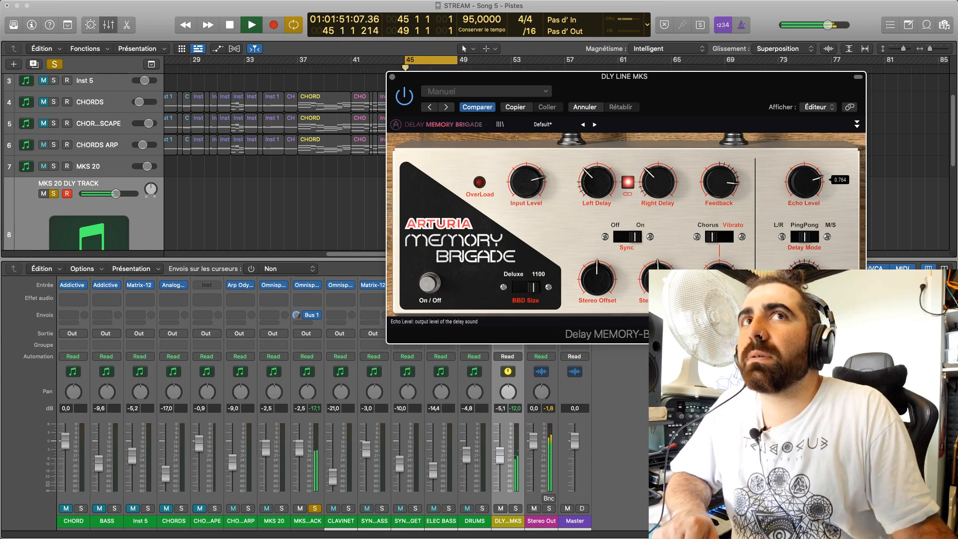
Switch the delay's modulation from Chorus to Vibrato and solo the DLY LINE MKS channel to hear it alone
click(729, 238)
click(728, 239)
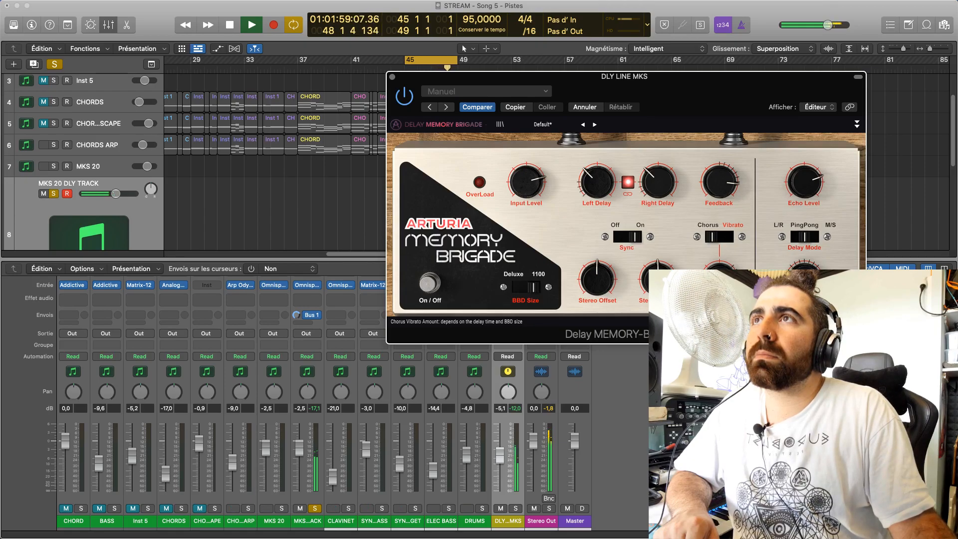
click(728, 238)
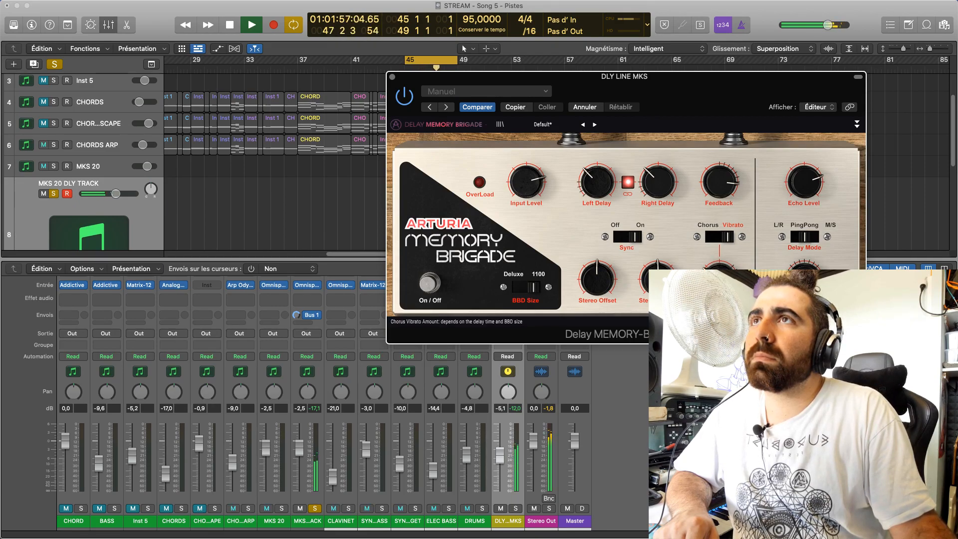
click(322, 509)
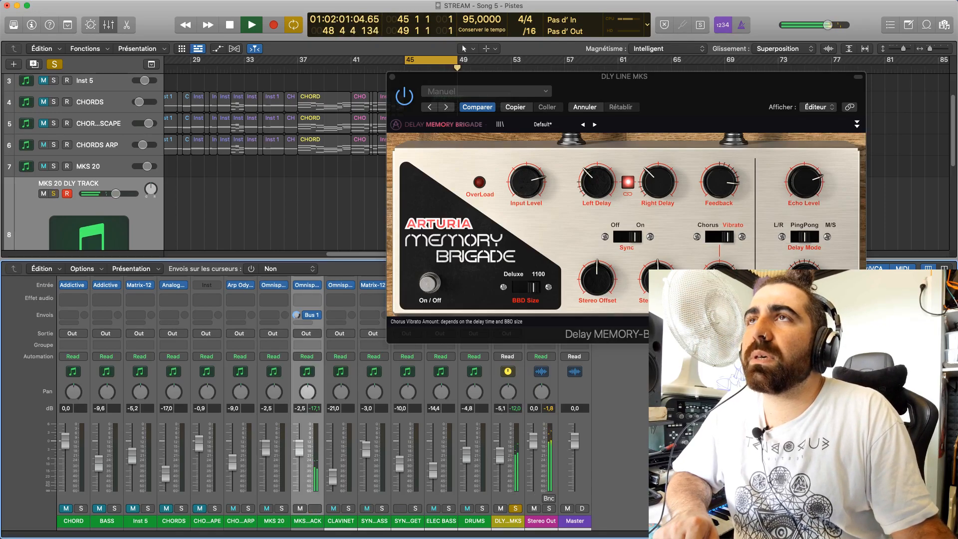
click(719, 280)
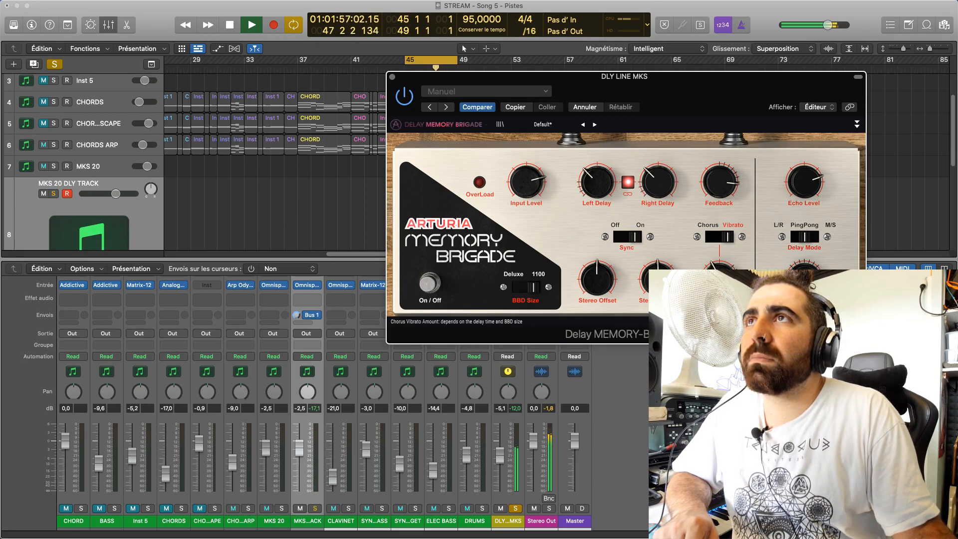
click(719, 239)
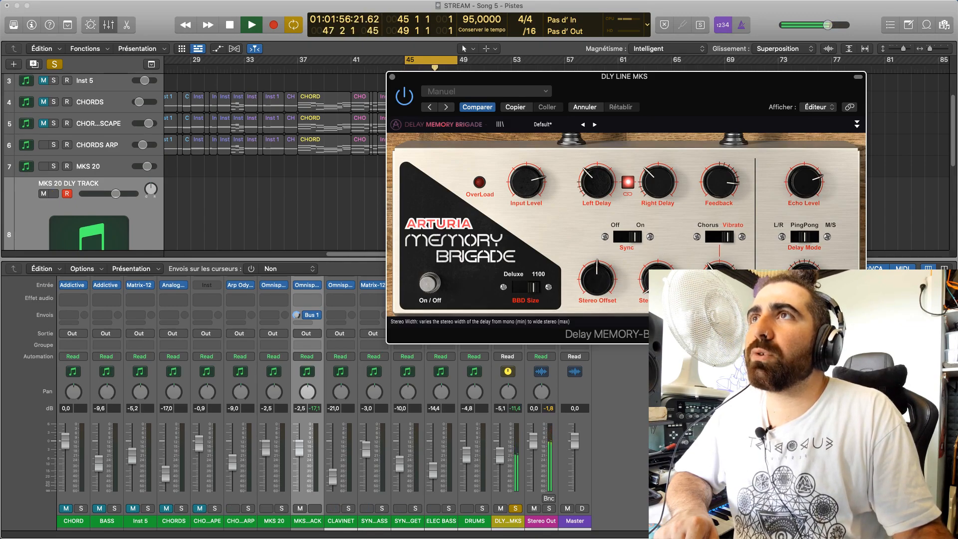
Adjust the delay's Stereo Width and set its Stereo Offset to 0.516 while listening to the soloed channel
drag(658, 310, 658, 279)
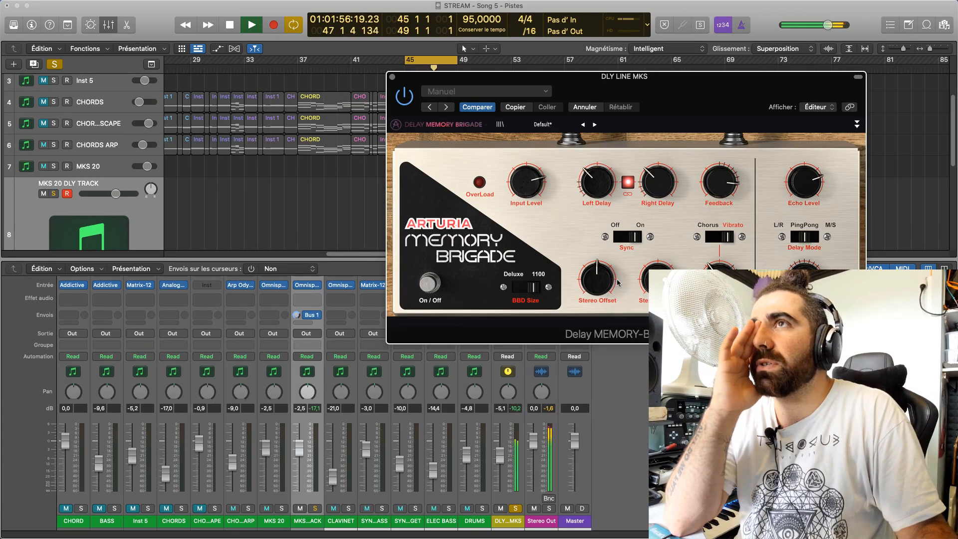
mouse_move(604, 281)
mouse_down()
mouse_move(605, 252)
mouse_move(597, 284)
mouse_up()
key(s)
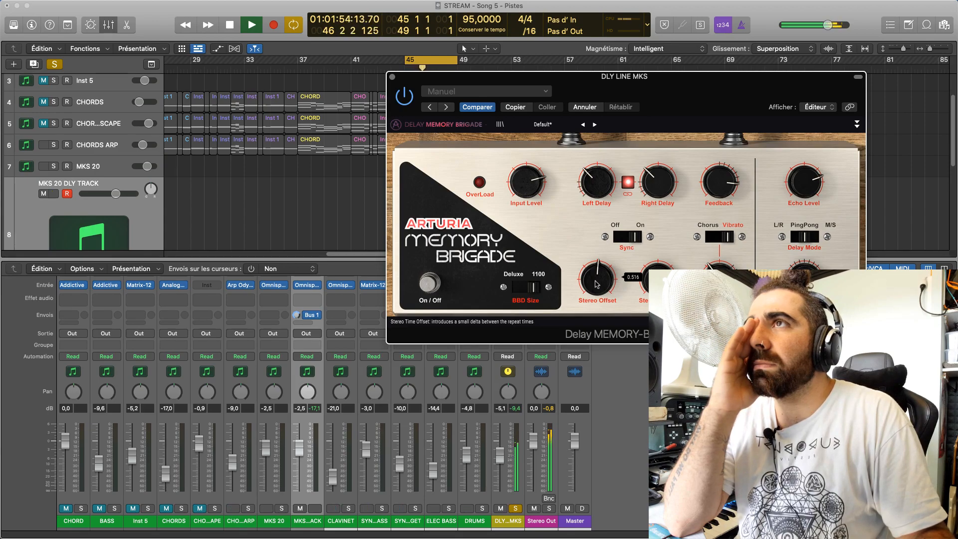
drag(597, 284, 596, 284)
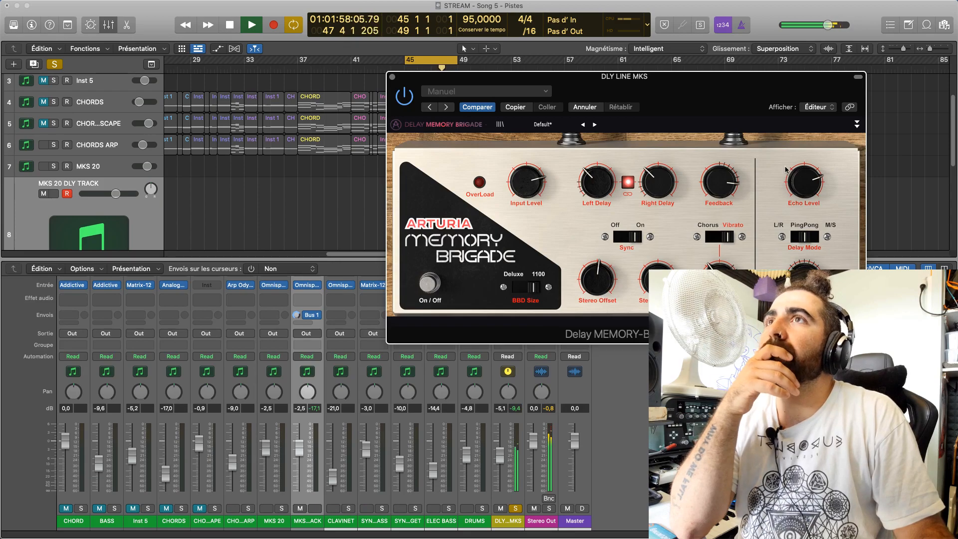
Fine-tune the delay's Input Level and take the DLY LINE MKS channel out of solo
drag(526, 187, 526, 189)
click(514, 508)
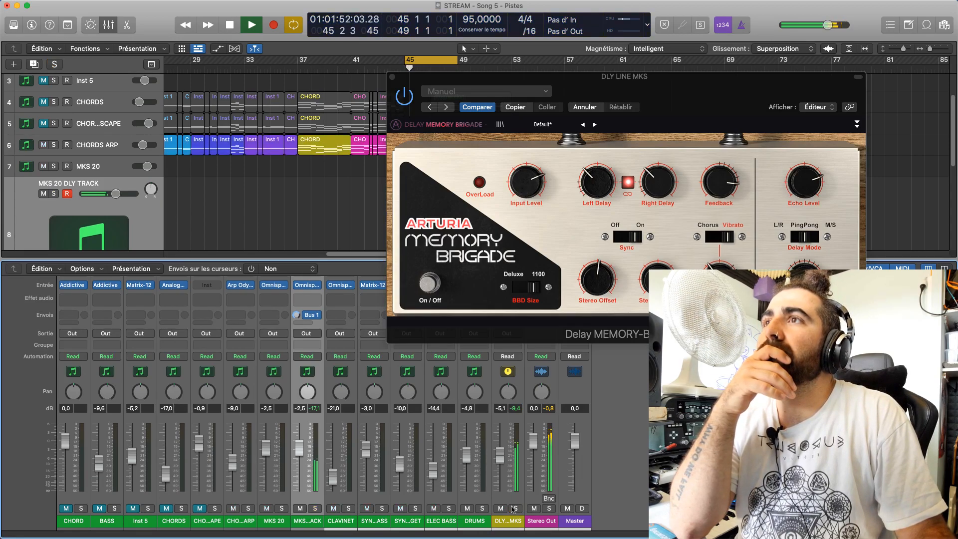
Lower the DLY LINE MKS channel's volume to -10.4 dB during playback
drag(498, 460, 510, 528)
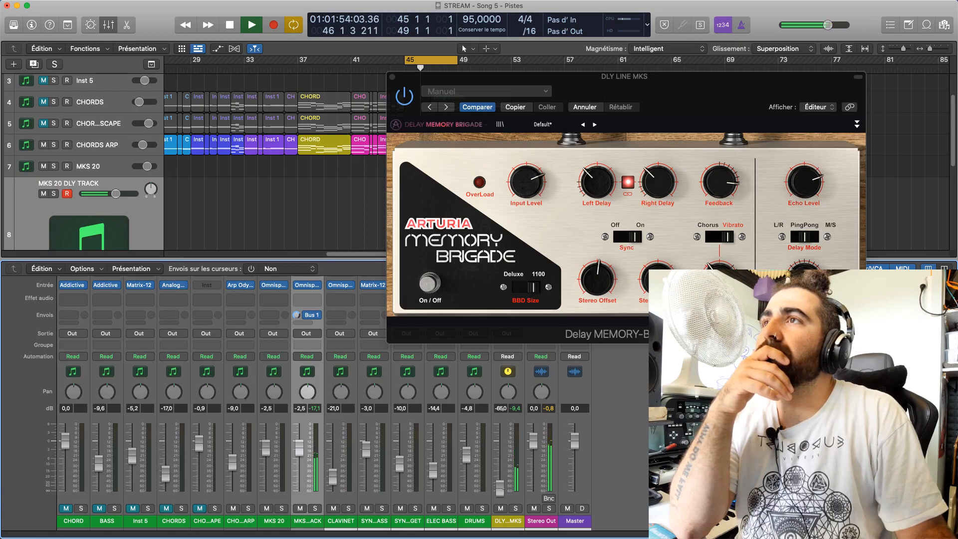
drag(499, 481, 499, 476)
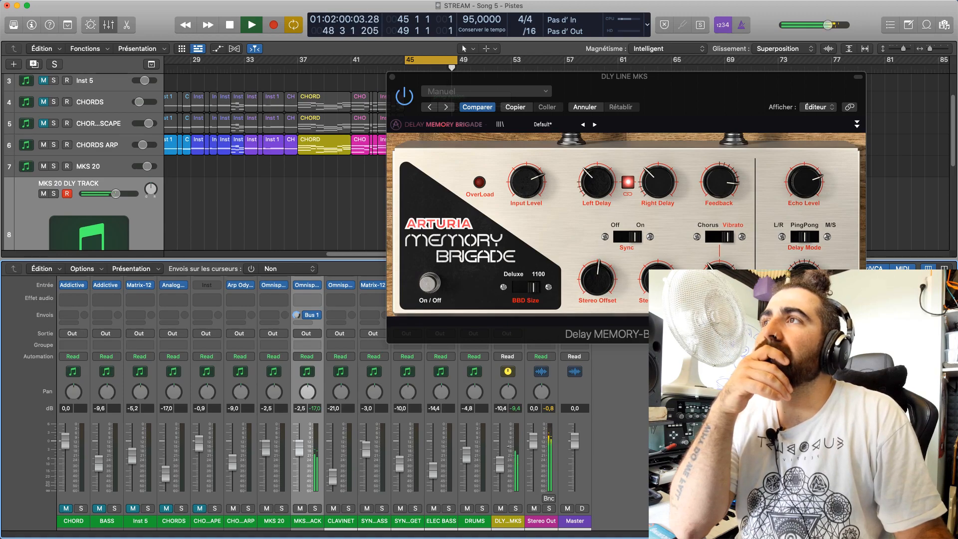
drag(469, 77, 645, 234)
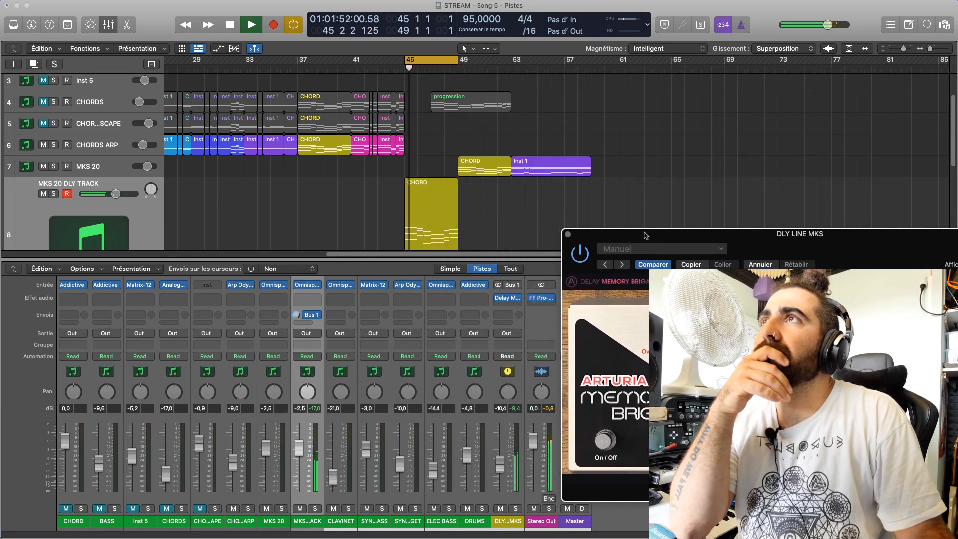
Load the DoZ Brigade preset in the delay and raise the DLY LINE MKS channel's volume to -3.1 dB during playback
key(space)
click(673, 248)
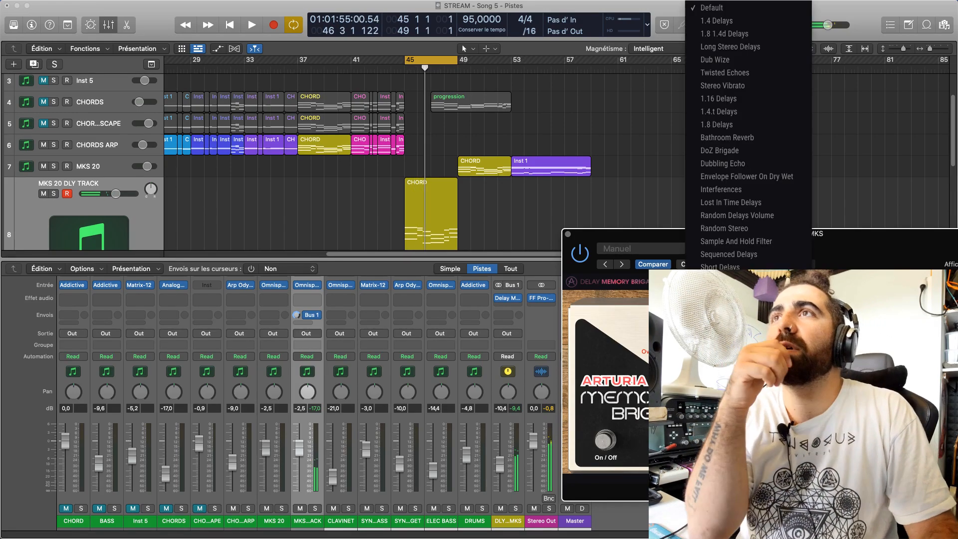
click(709, 146)
drag(808, 246, 686, 173)
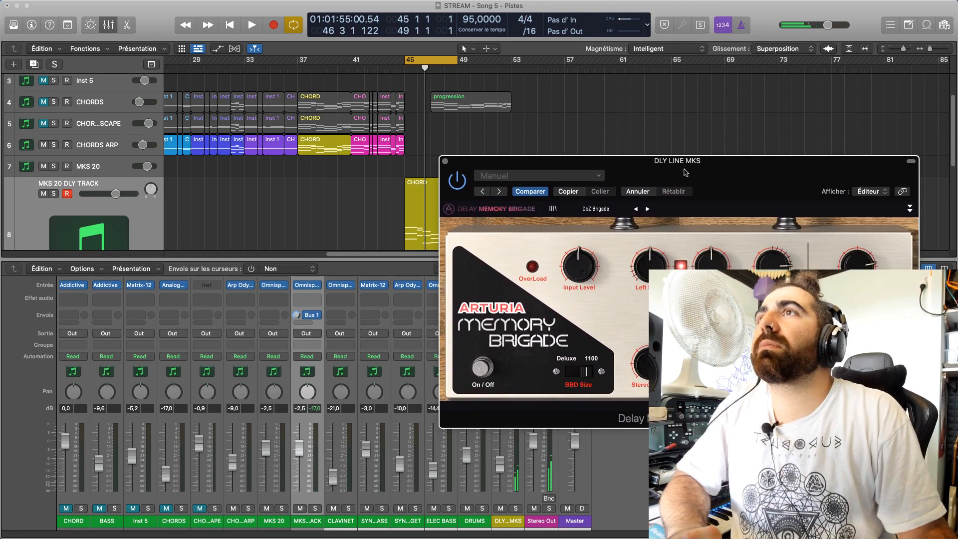
key(space)
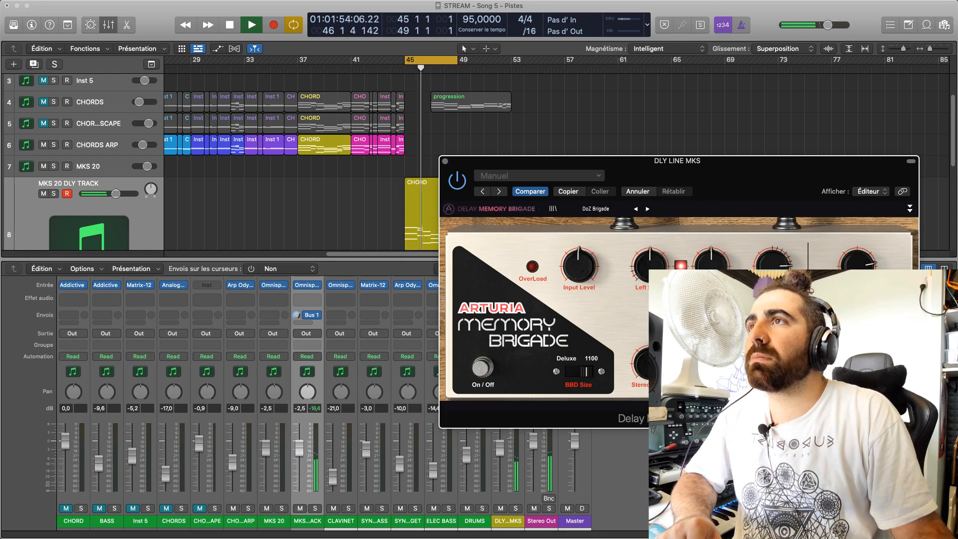
drag(500, 447, 500, 450)
Stop playback and replace the Memory Brigade on the DLY LINE MKS channel with Arturia's Delay ETERNITY
drag(593, 158, 679, 137)
key(space)
click(521, 298)
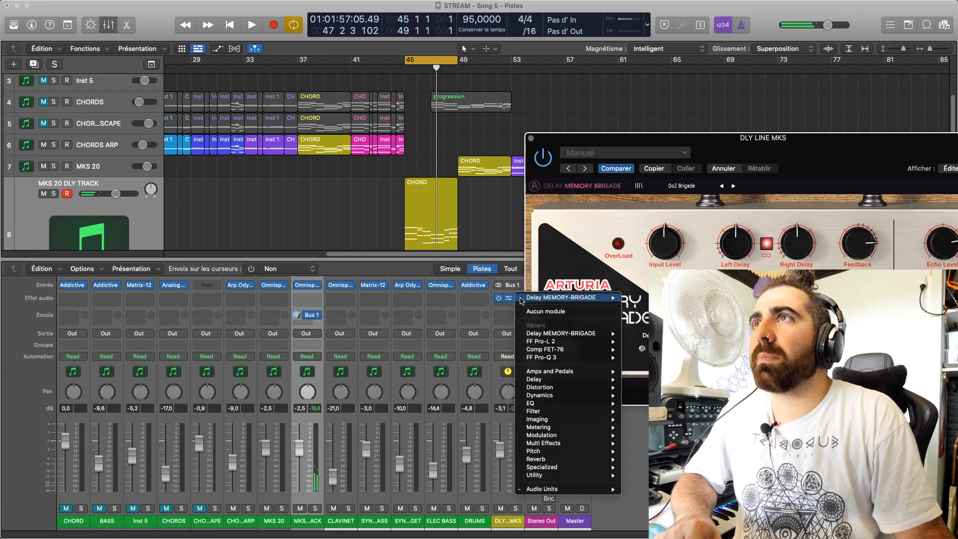
mouse_move(583, 359)
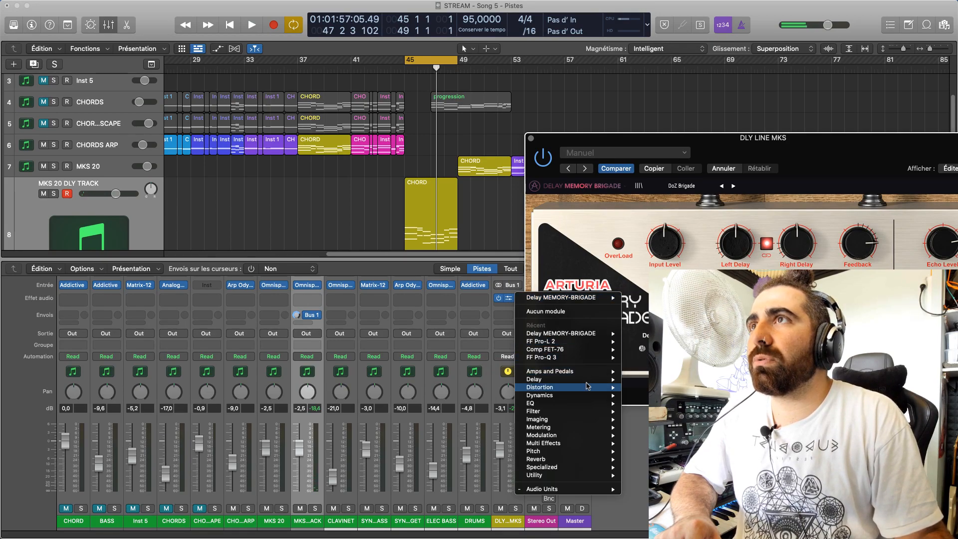
mouse_move(593, 490)
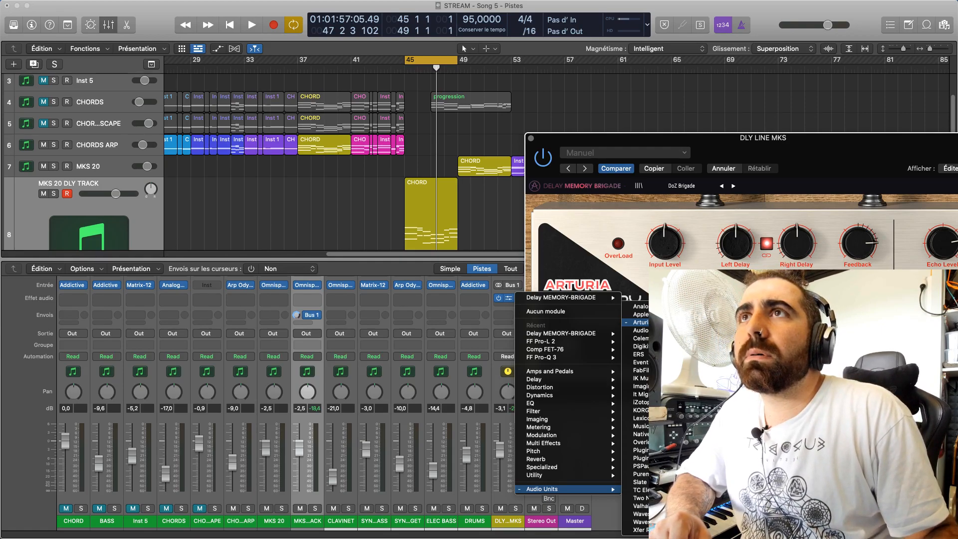
click(844, 158)
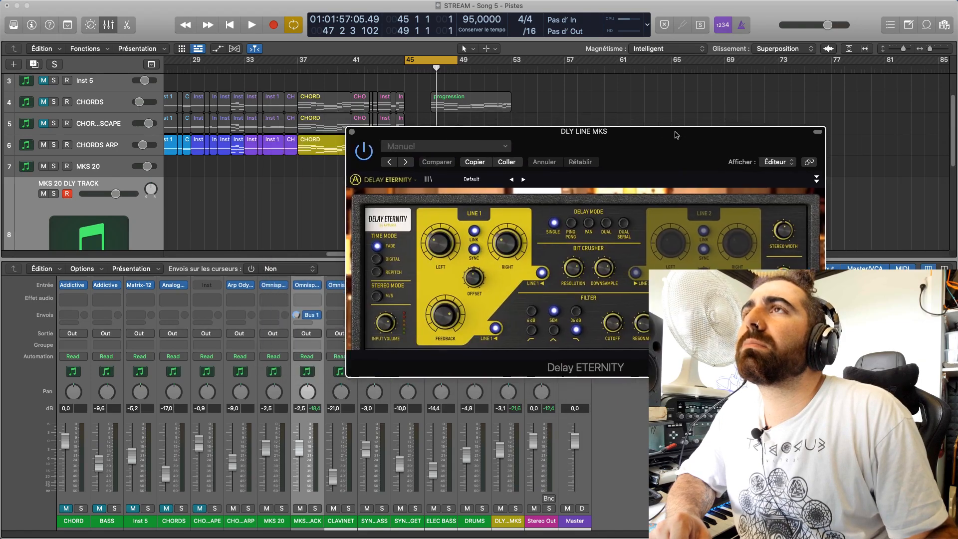
Load the Ping-Pong Lofi preset in Delay ETERNITY and play the looped chords through it
key(space)
drag(482, 173, 694, 226)
key(space)
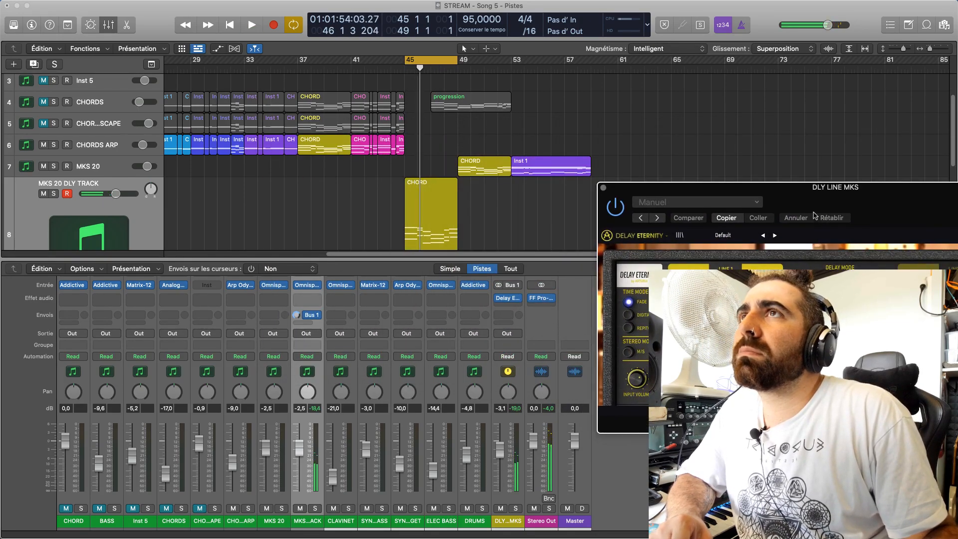
click(753, 236)
click(762, 267)
key(space)
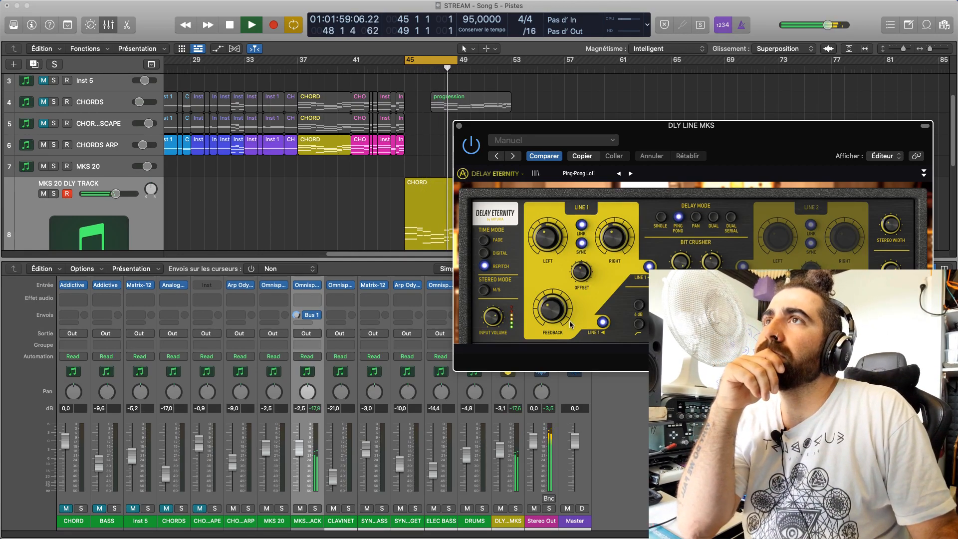
Set Delay ETERNITY's Line 1 Feedback to 0.289 and switch its Time Mode to Fade
drag(552, 309, 552, 304)
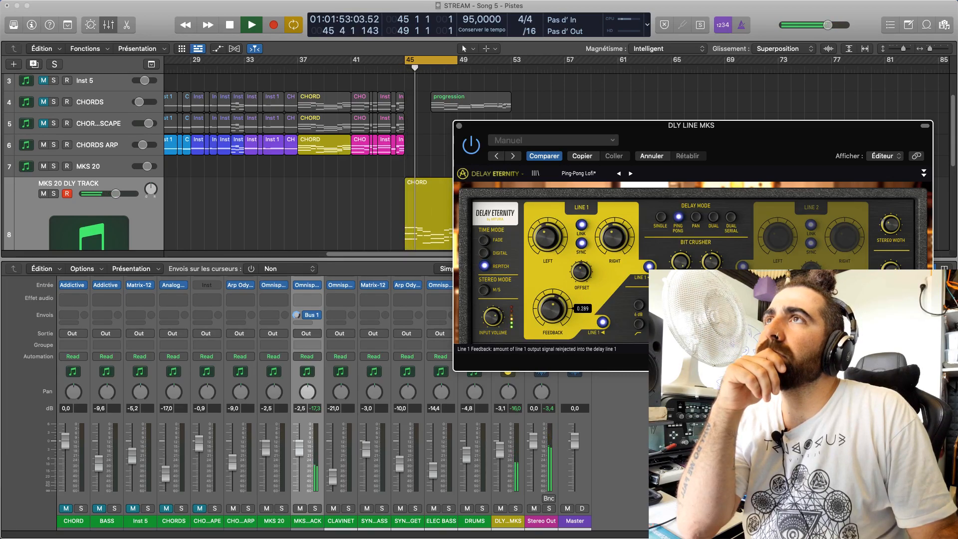
mouse_move(584, 272)
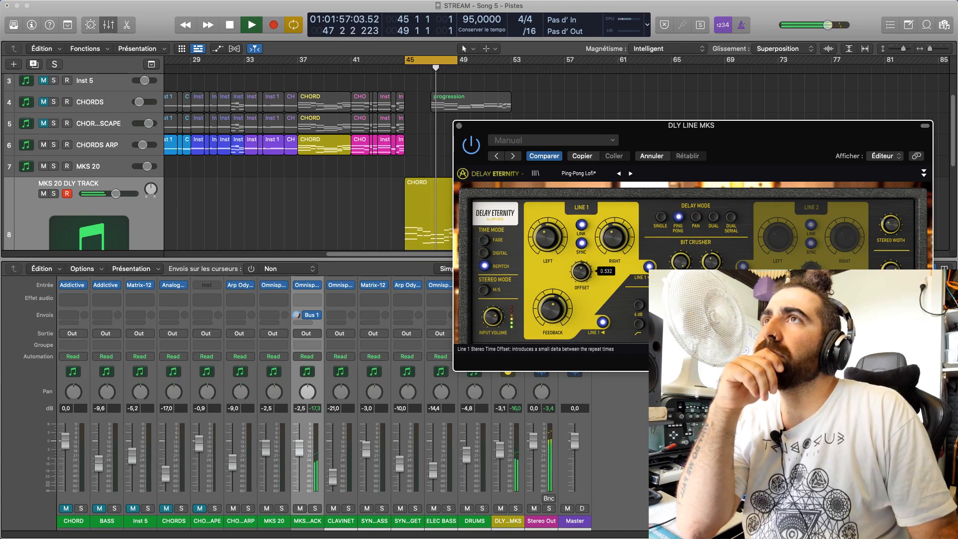
click(485, 242)
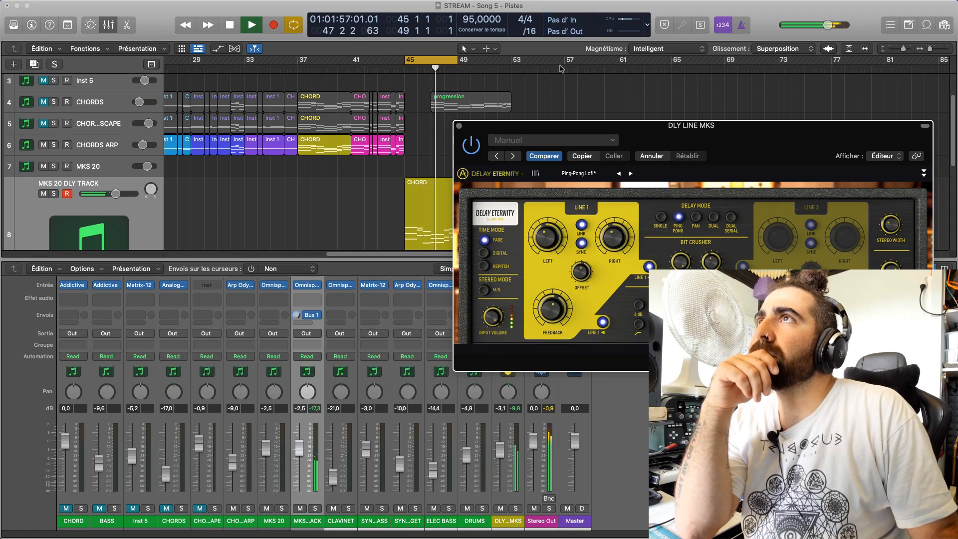
Replace Delay ETERNITY on the DLY LINE MKS channel with Arturia's Delay TAPE-201
drag(535, 177, 597, 131)
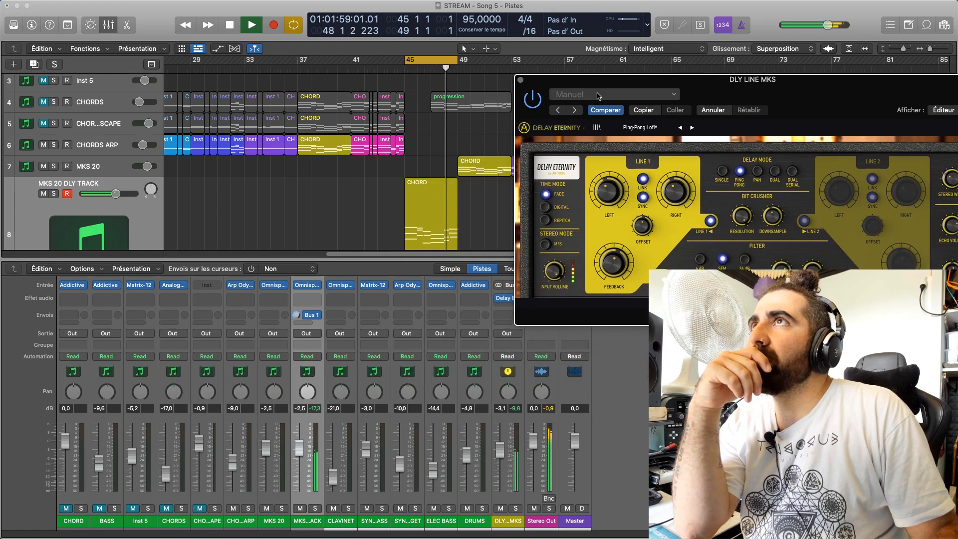
drag(605, 83, 770, 74)
click(513, 299)
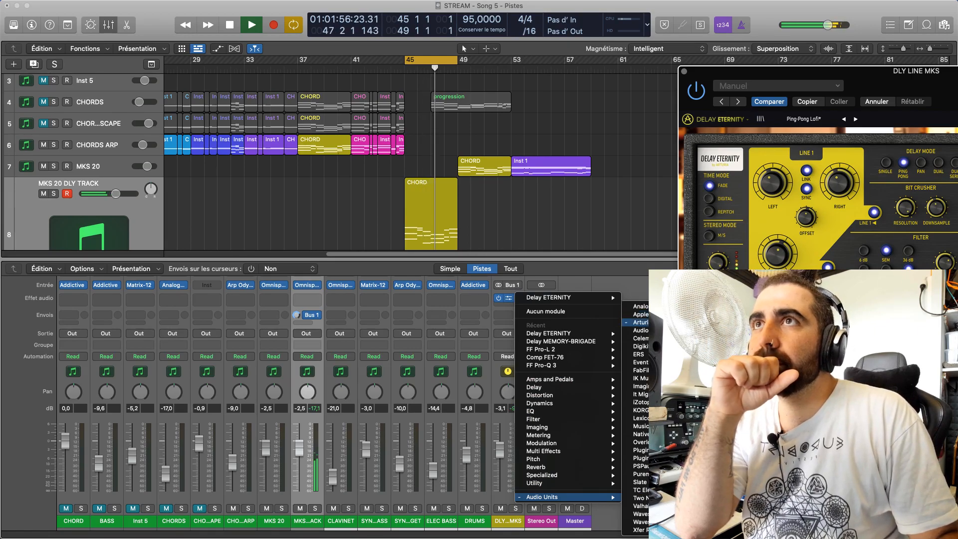
click(748, 394)
drag(825, 74, 478, 158)
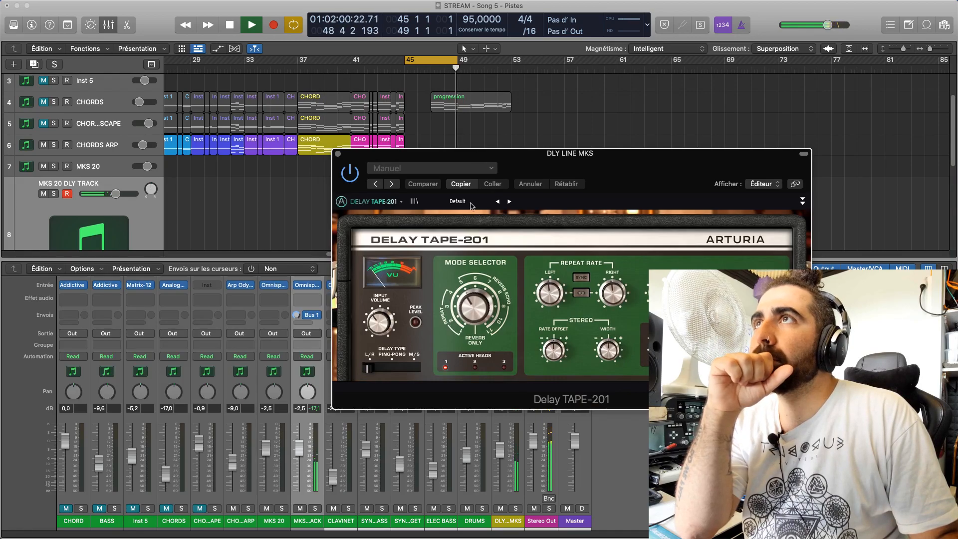
Load the second Dirty Delays preset in Delay TAPE-201 and adjust its Input Volume
click(464, 202)
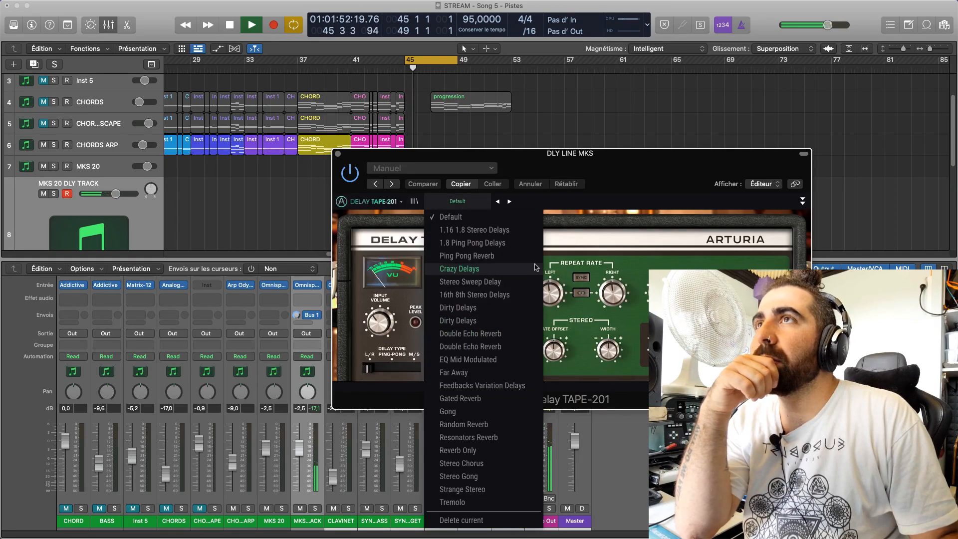
click(481, 321)
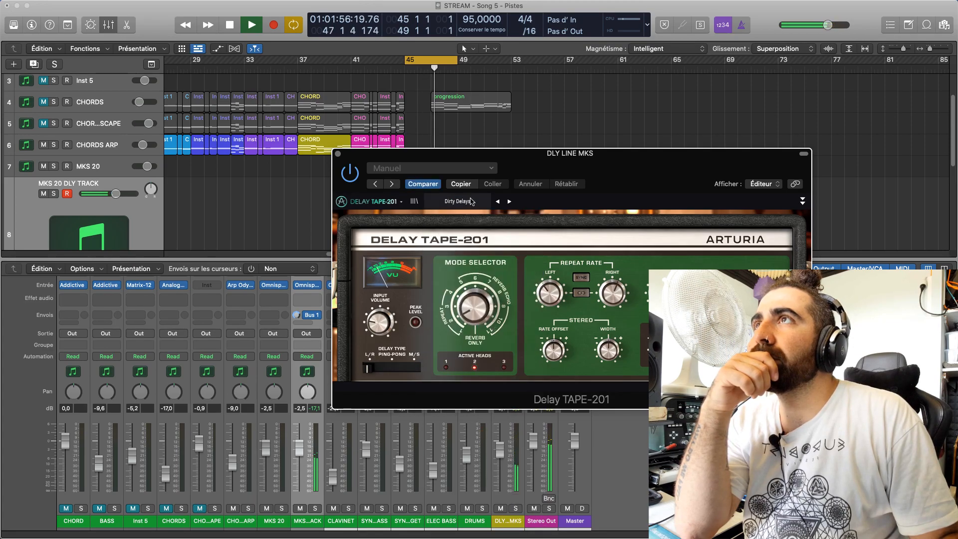
mouse_move(380, 322)
mouse_down()
mouse_move(380, 312)
mouse_move(381, 330)
mouse_up()
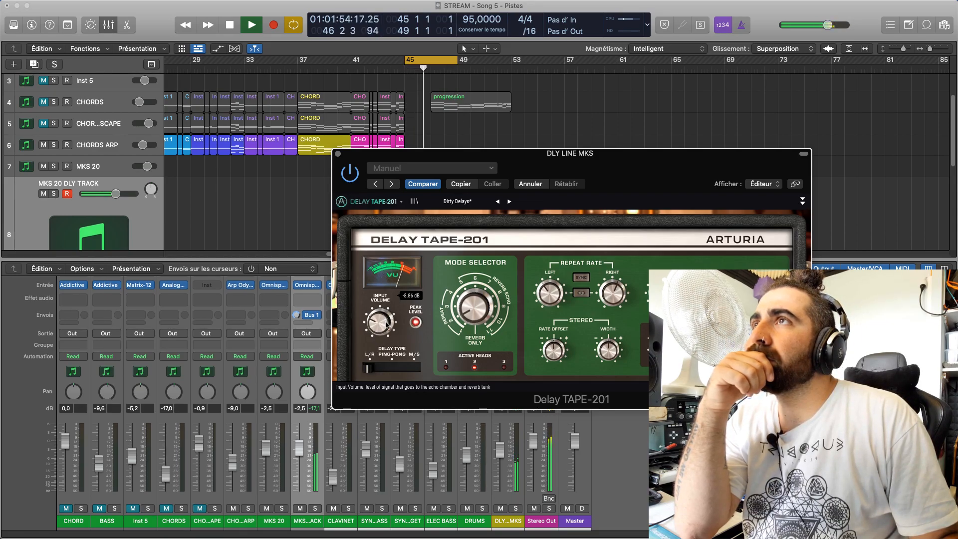
click(464, 202)
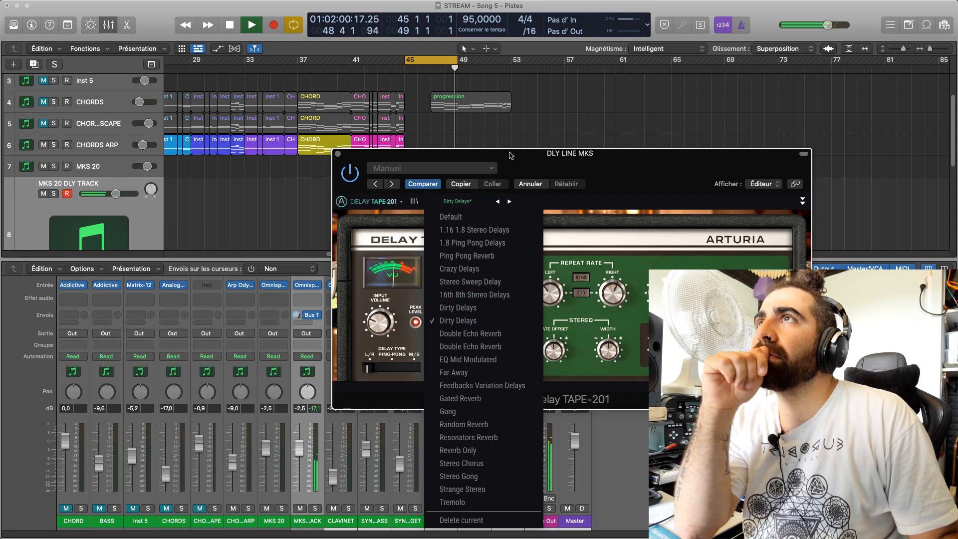
click(500, 170)
click(463, 202)
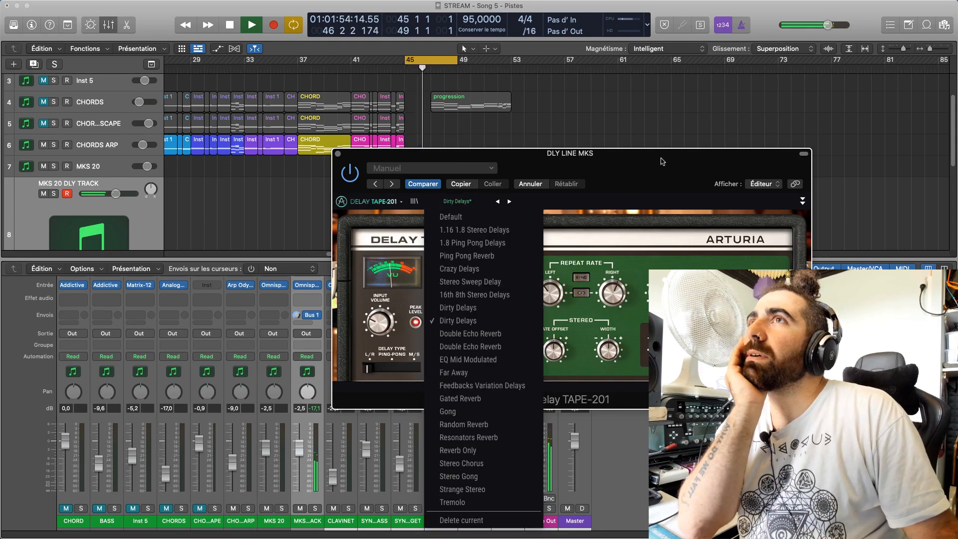
click(351, 192)
Load the Strange Stereo preset and adjust the Input Volume while listening
click(482, 206)
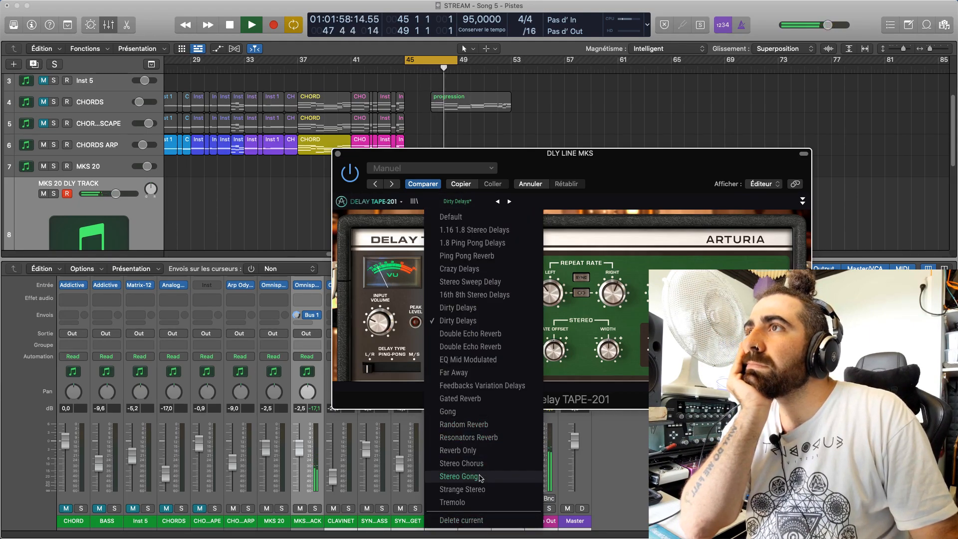
click(462, 489)
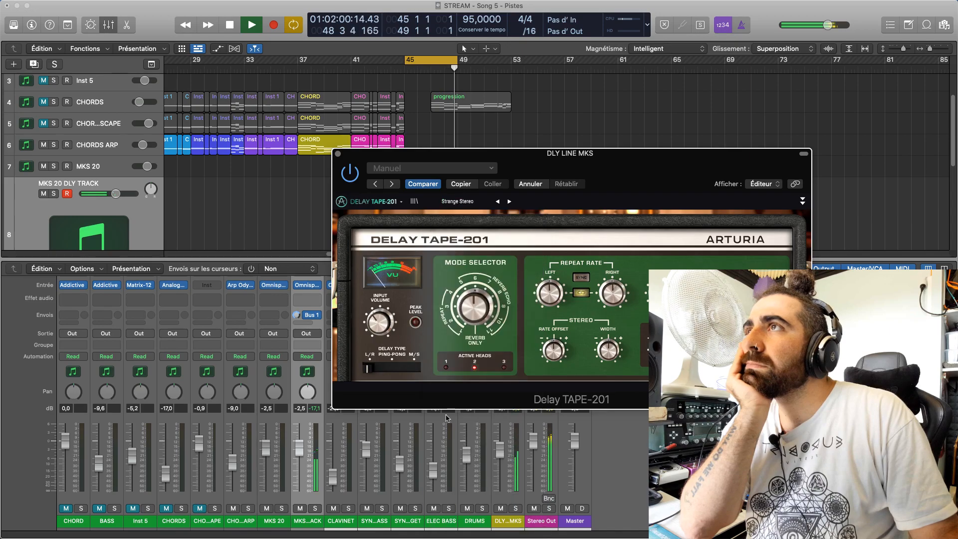
drag(383, 323, 383, 312)
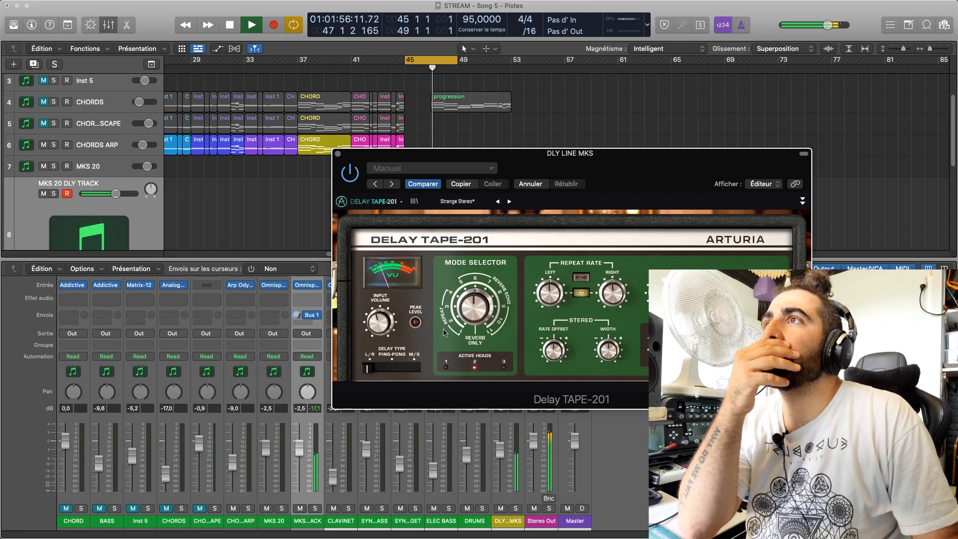
Try the Crazy Delays preset and the 1.8 Ping Pong Delays preset on the playing chords
click(459, 202)
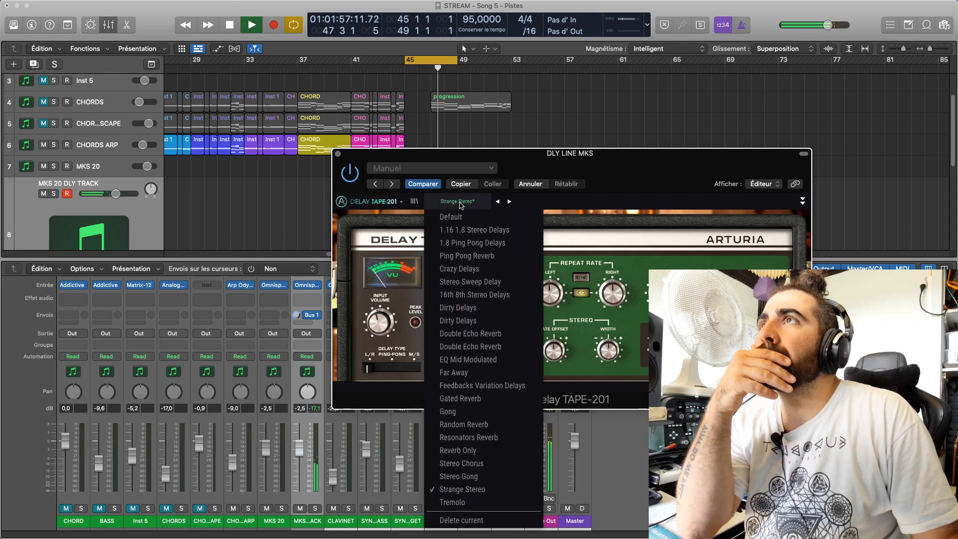
click(490, 269)
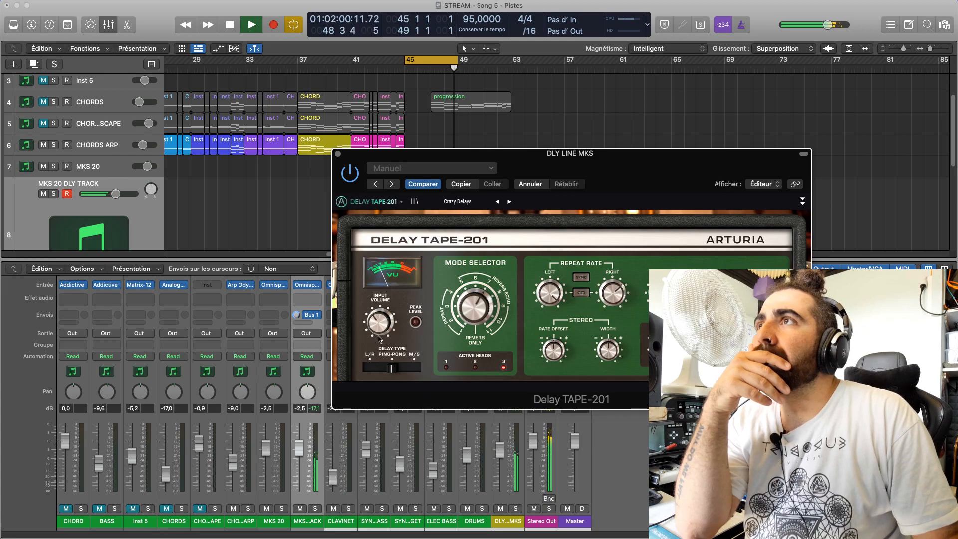
click(457, 201)
click(493, 244)
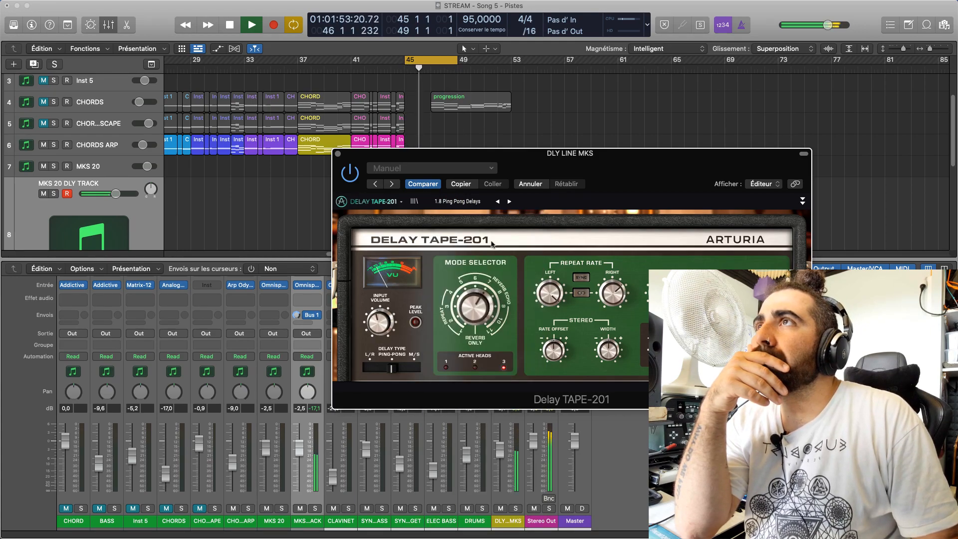
Compare the two Dirty Delays presets on the looped chords and load the second one
click(470, 202)
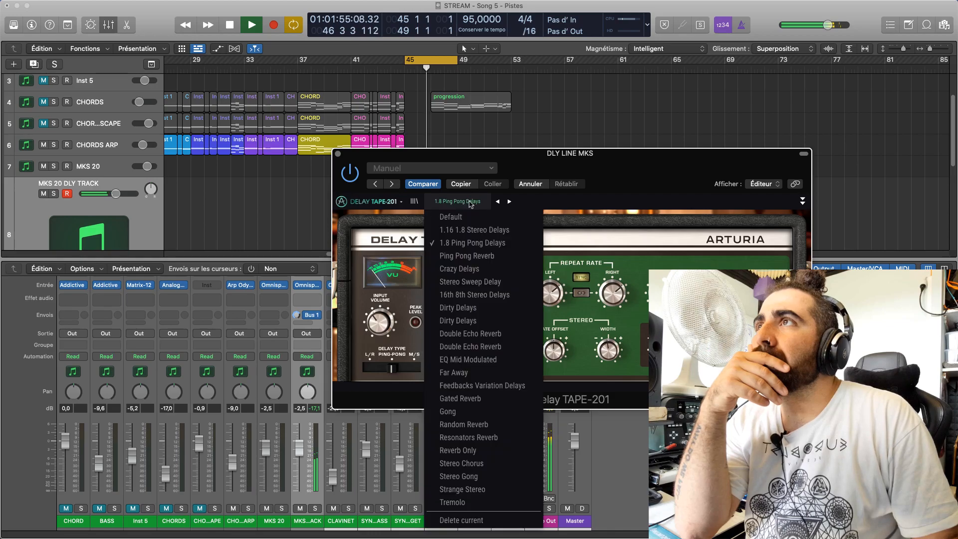
click(493, 319)
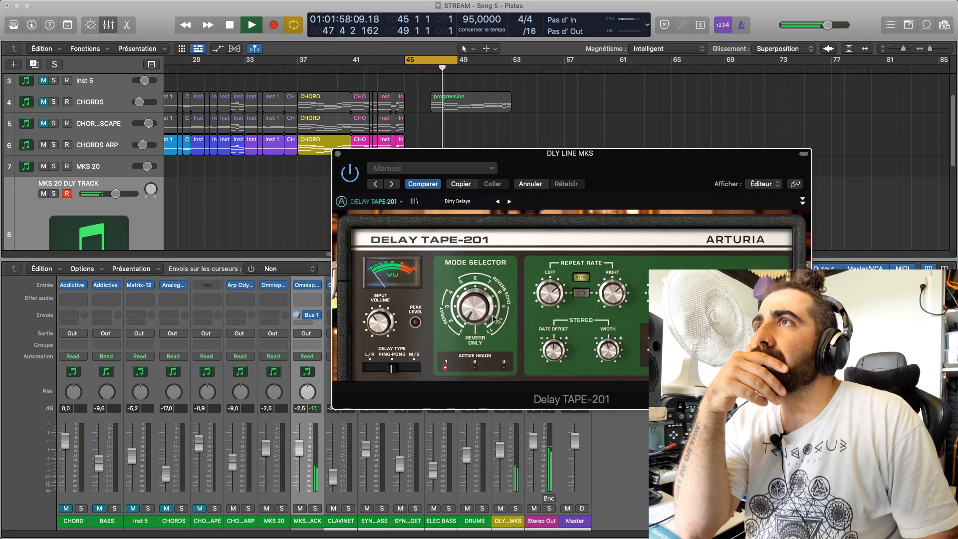
click(457, 201)
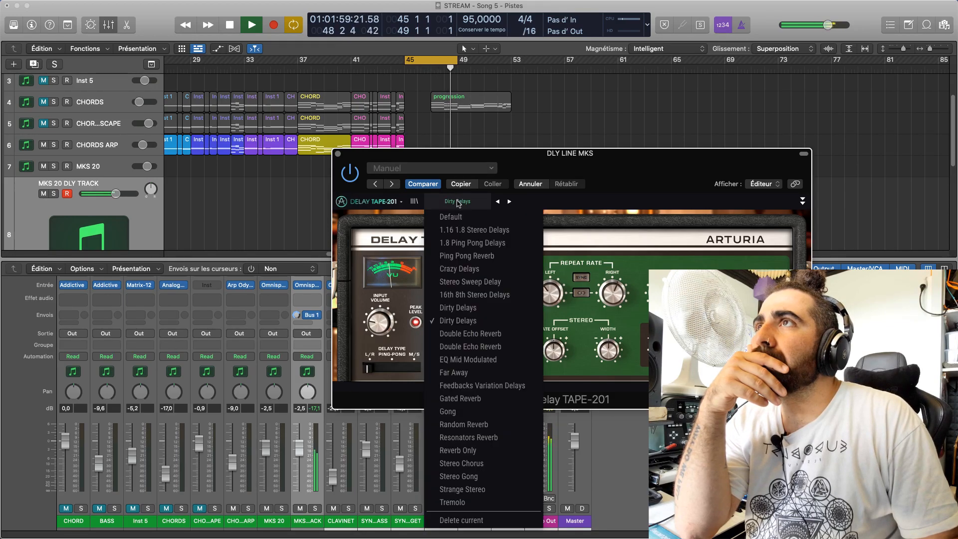
click(474, 308)
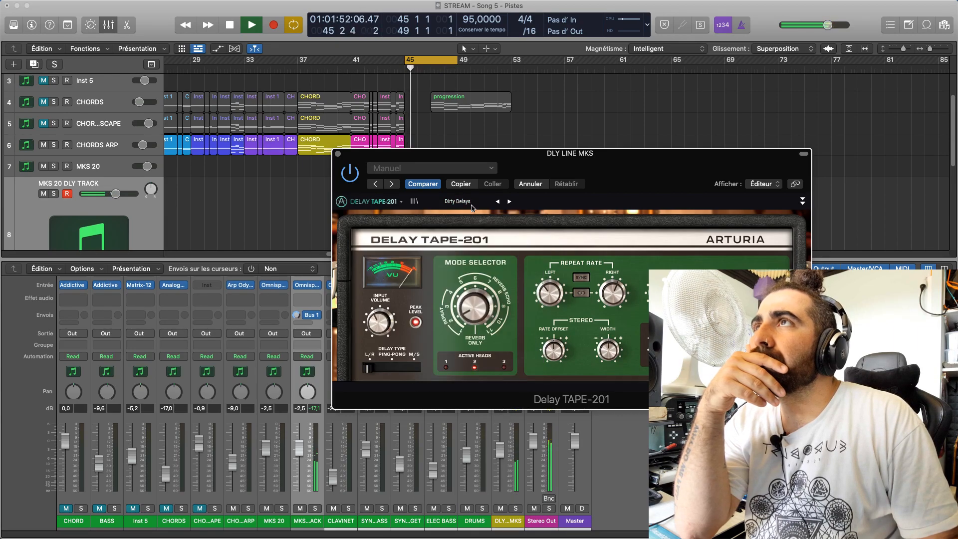
click(469, 201)
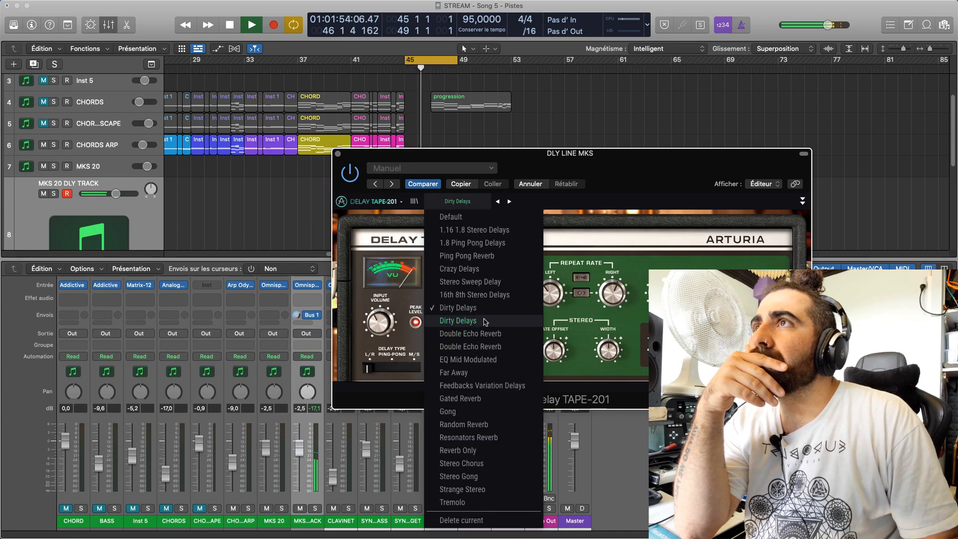
click(458, 321)
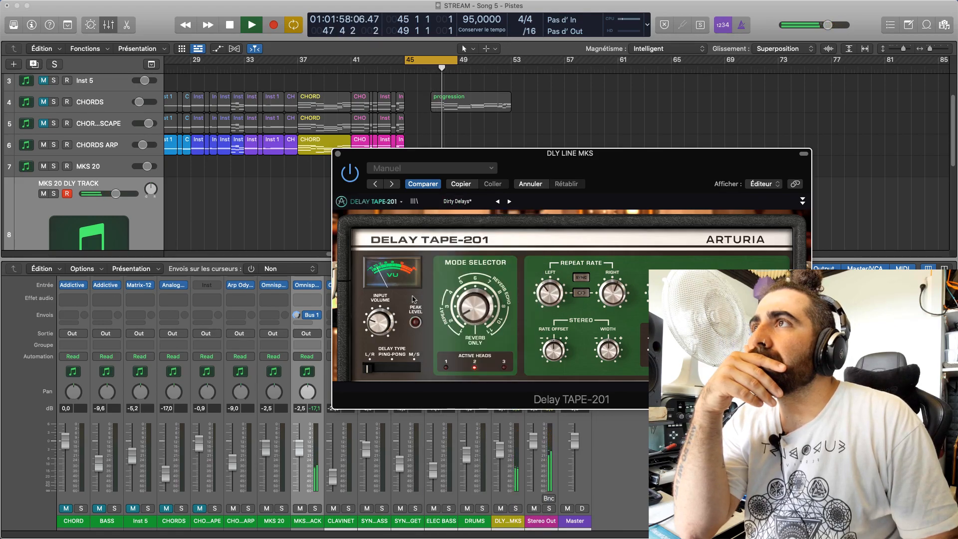
Reload the Dirty Delays presets in Delay TAPE-201 one after the other and adjust the Input Volume
click(457, 201)
click(464, 308)
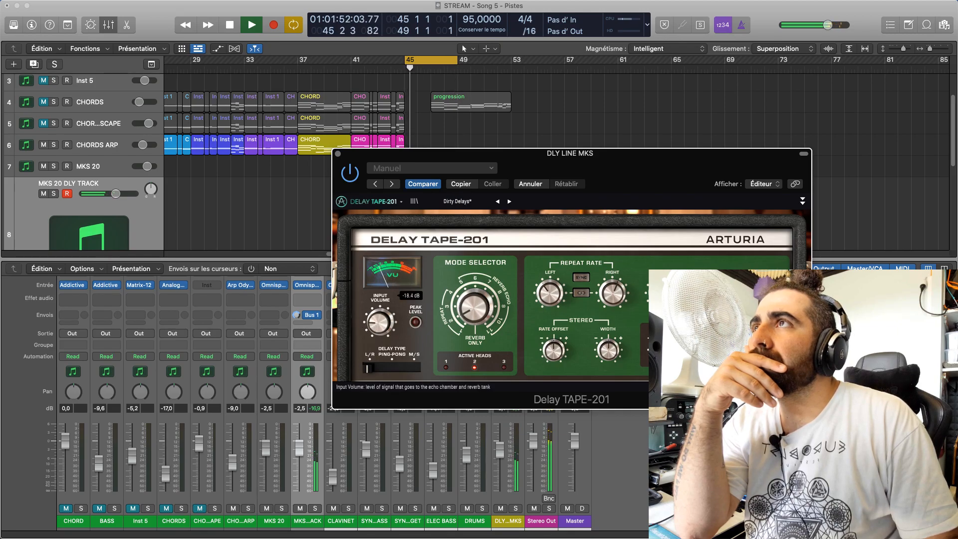
click(457, 201)
click(492, 314)
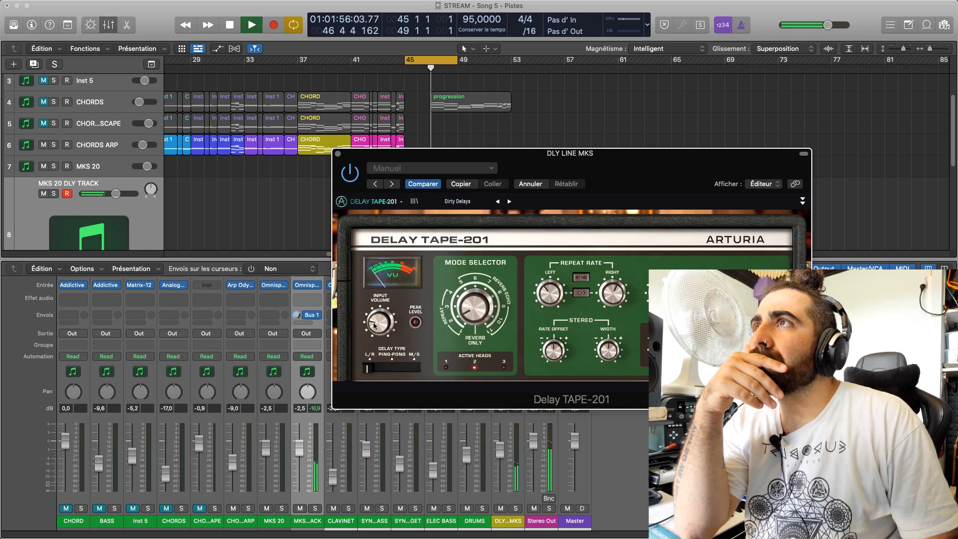
drag(380, 322, 381, 320)
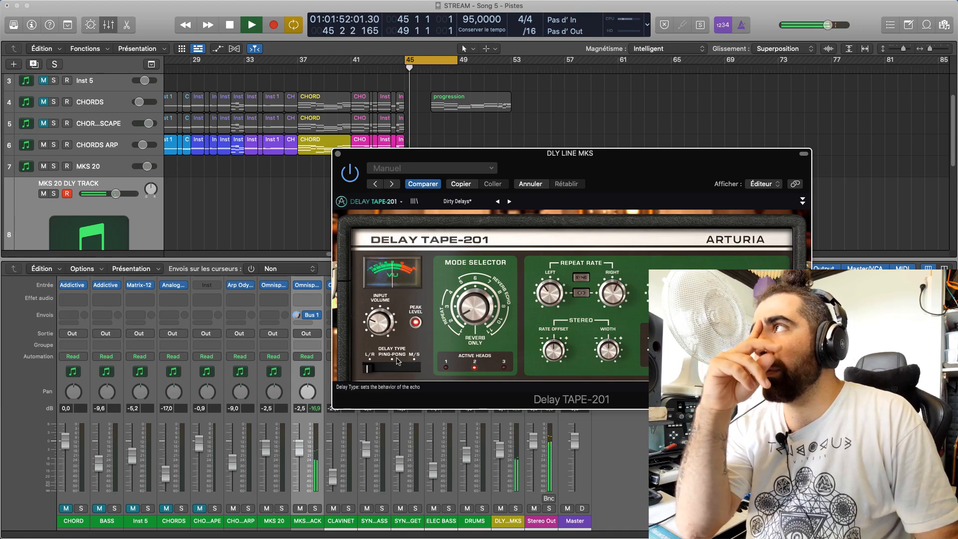
mouse_move(379, 332)
drag(379, 332, 378, 343)
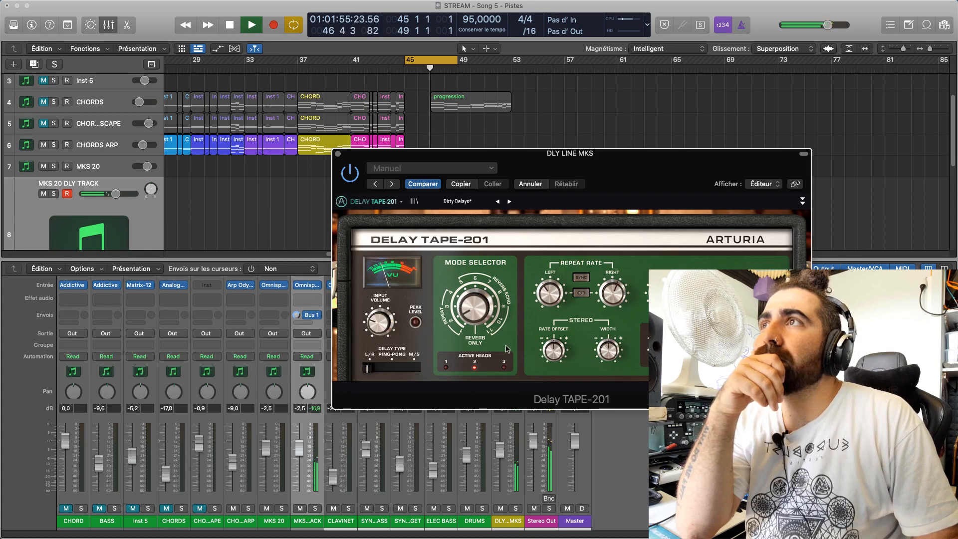
Set the delay type of Delay TAPE-201 to Ping-Pong and enable tempo sync for the repeat rate
click(391, 368)
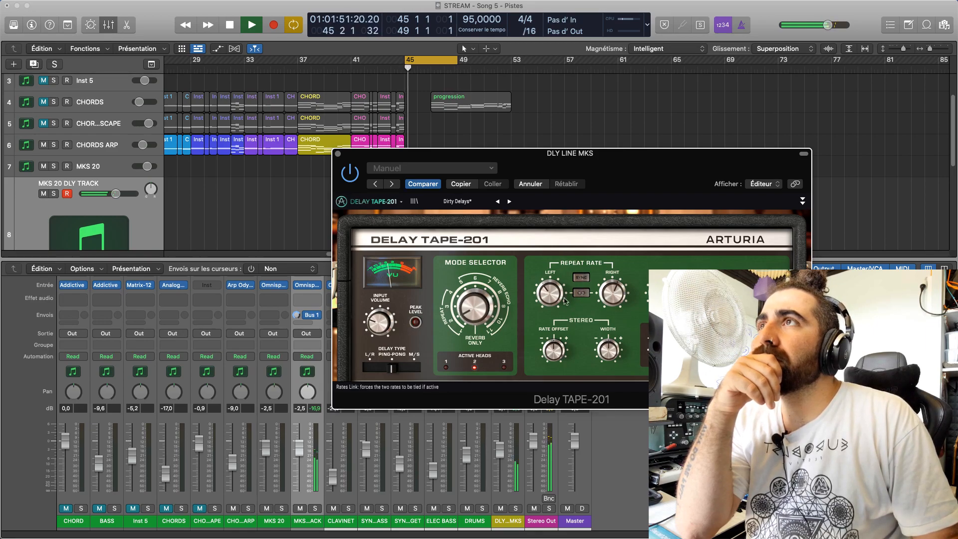
mouse_move(374, 323)
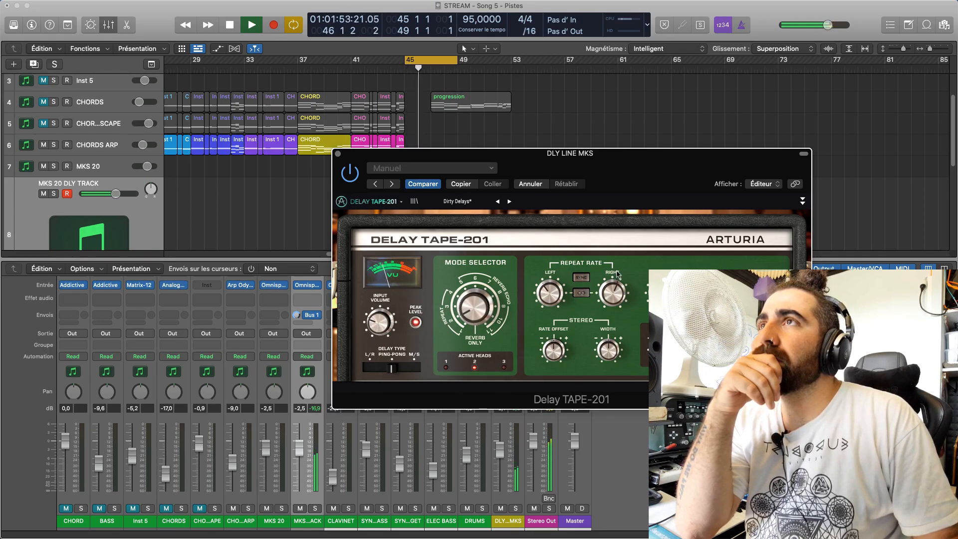
click(583, 278)
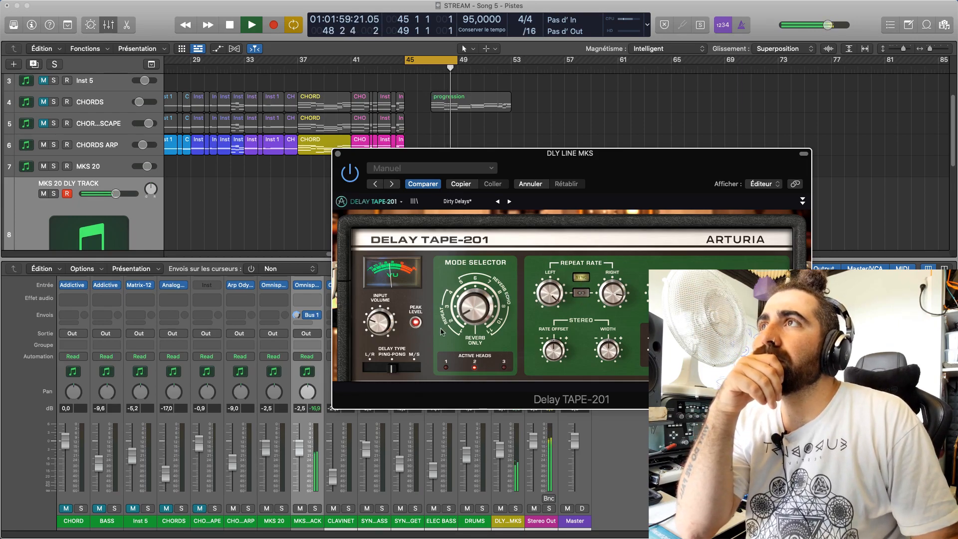
Try synced values for the left Repeat Rate of Delay TAPE-201 and set it to dotted 1/16
drag(551, 293, 550, 312)
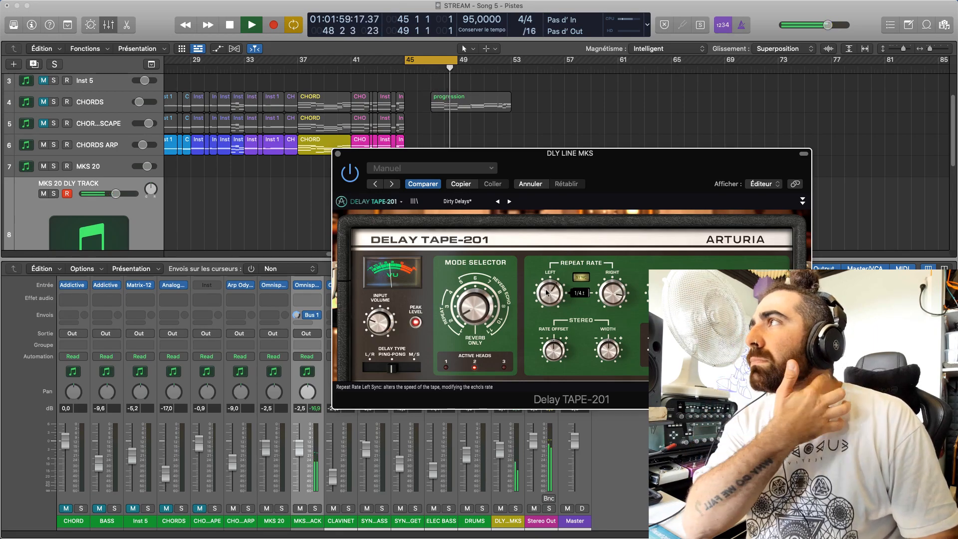
drag(547, 293, 547, 287)
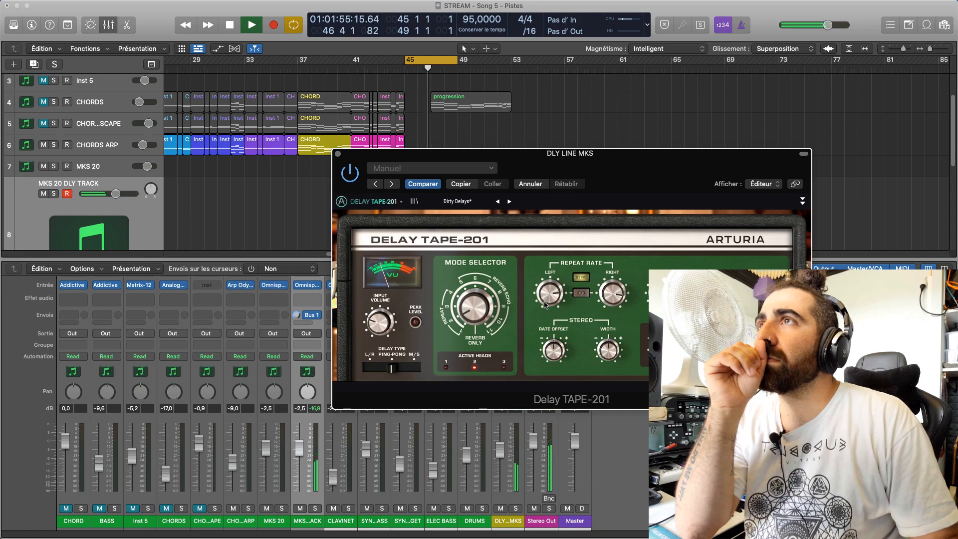
mouse_move(547, 294)
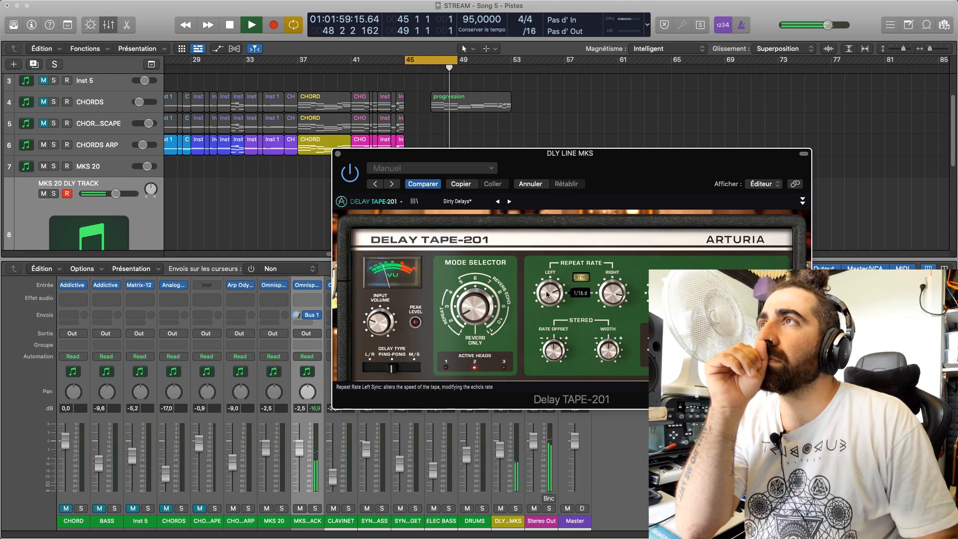
Fine-tune the Input Volume of Delay TAPE-201 while the chords at bars 45–49 loop
mouse_move(372, 325)
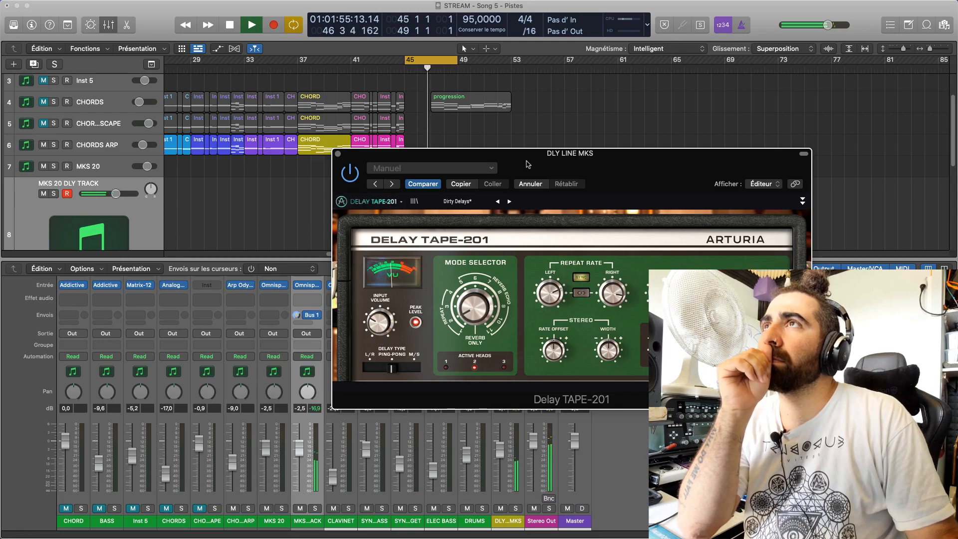
drag(531, 160, 522, 198)
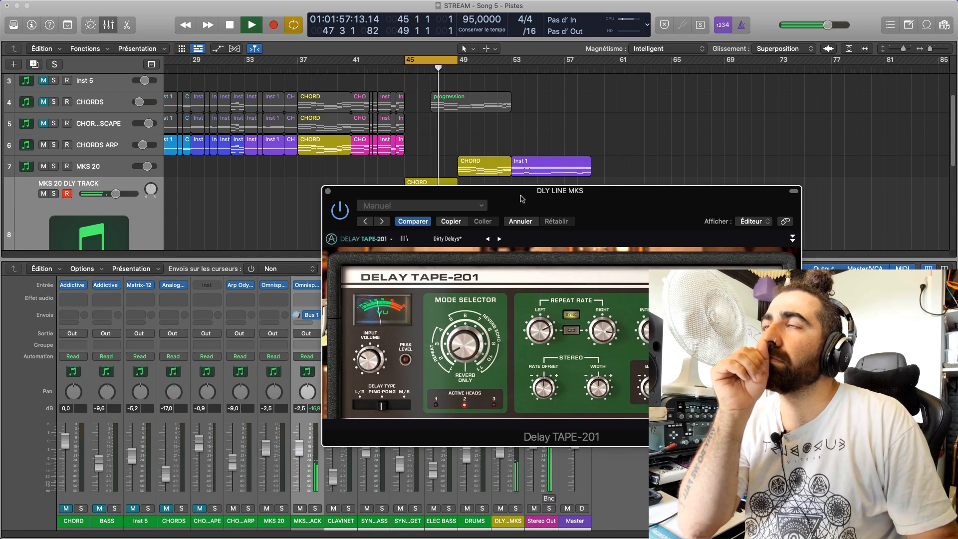
mouse_move(370, 358)
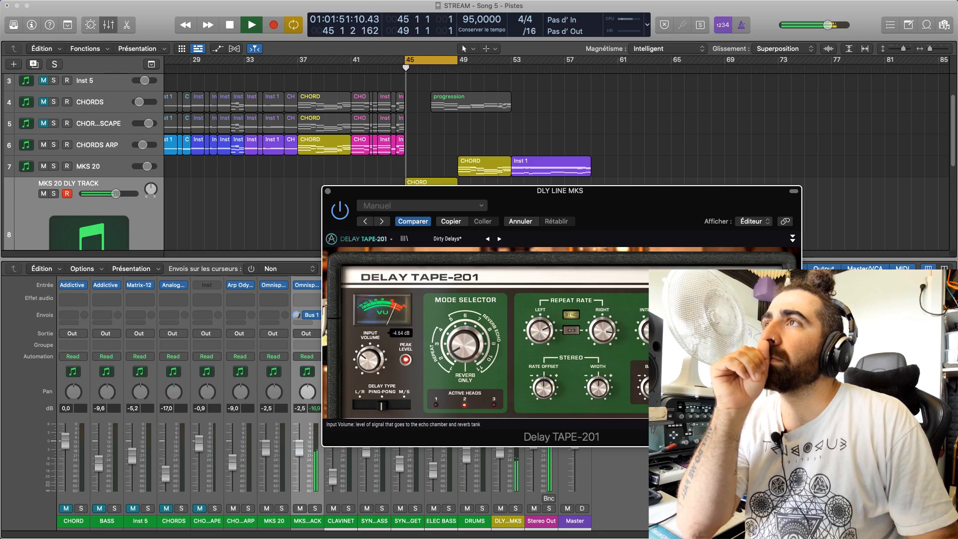
drag(539, 198, 600, 158)
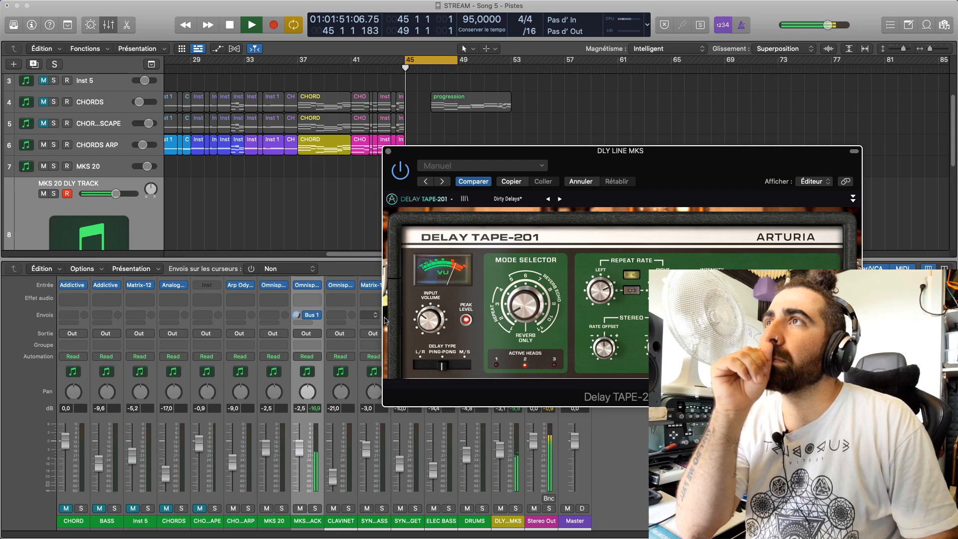
mouse_move(430, 320)
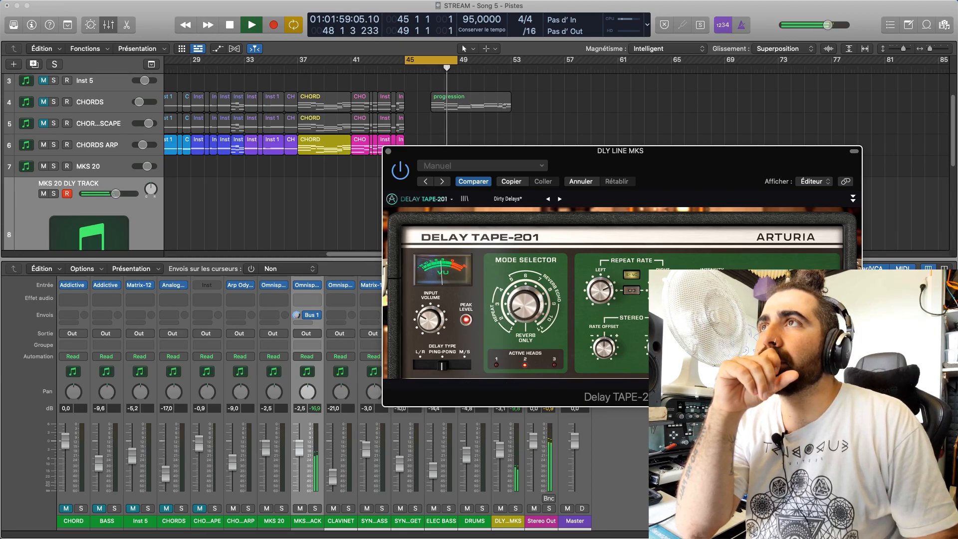
drag(430, 319, 430, 318)
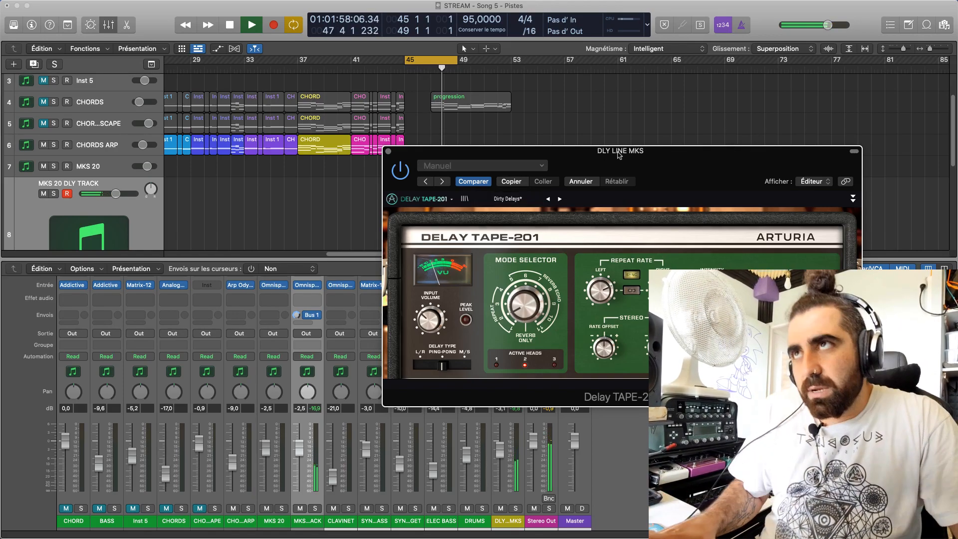
Compare the chords with the DLY LINE MKS channel fully lowered and with its level set to -2.7 dB
drag(618, 156, 601, 145)
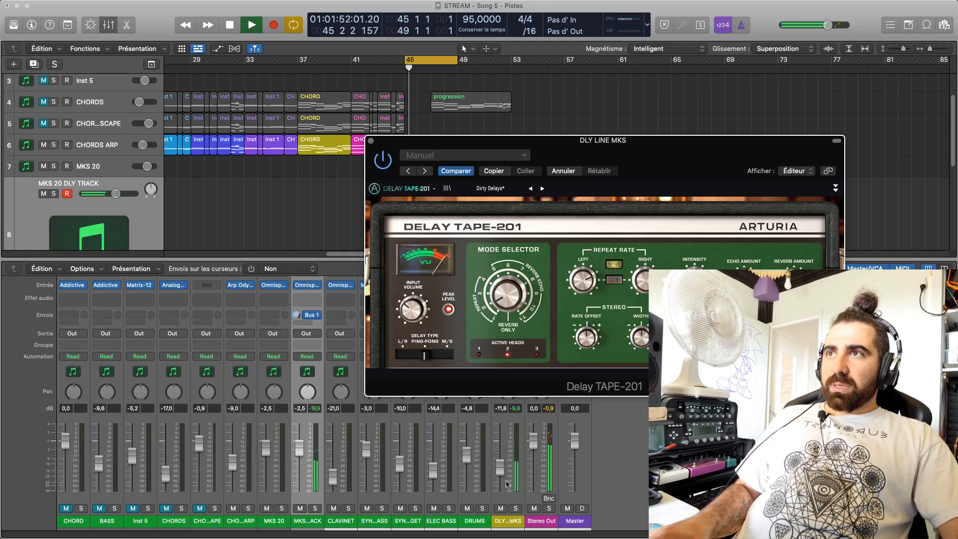
drag(499, 471, 503, 485)
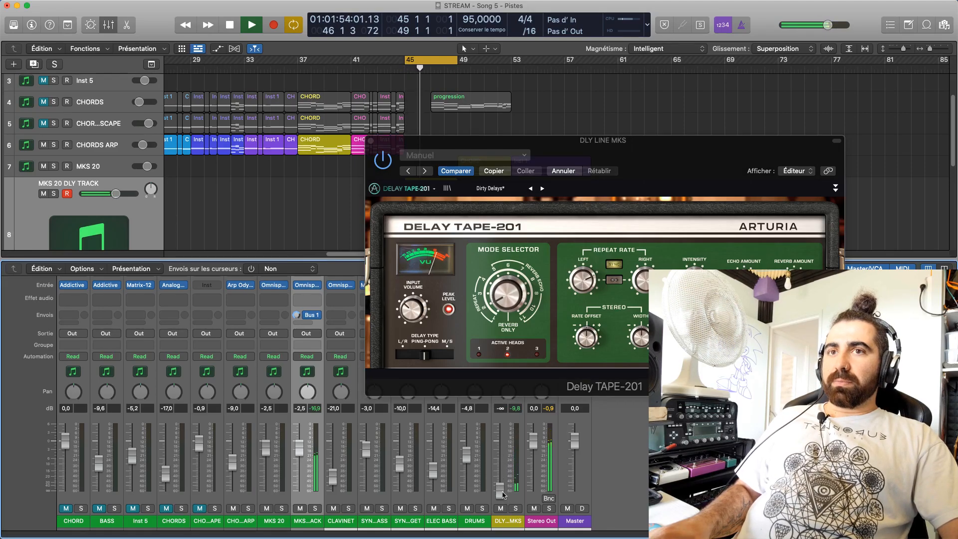
drag(500, 477, 500, 473)
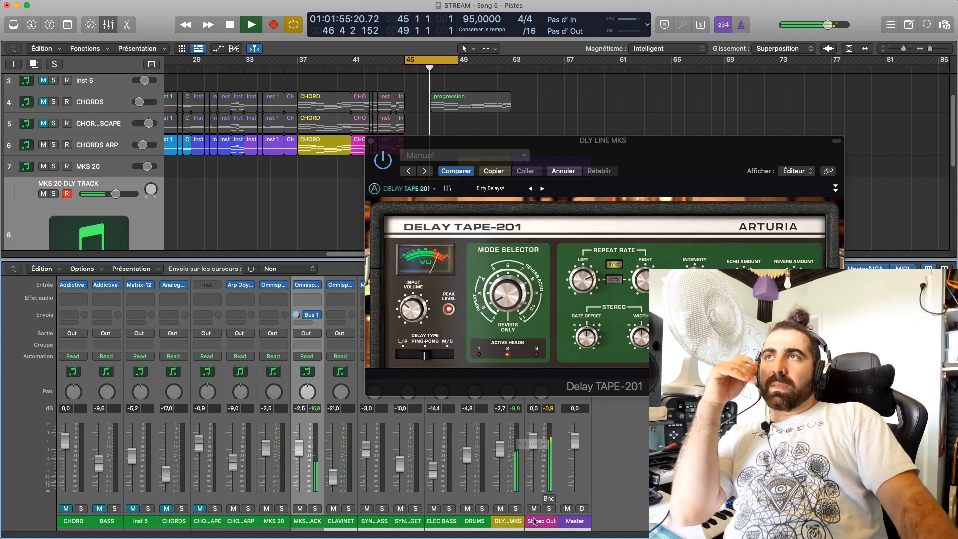
click(694, 280)
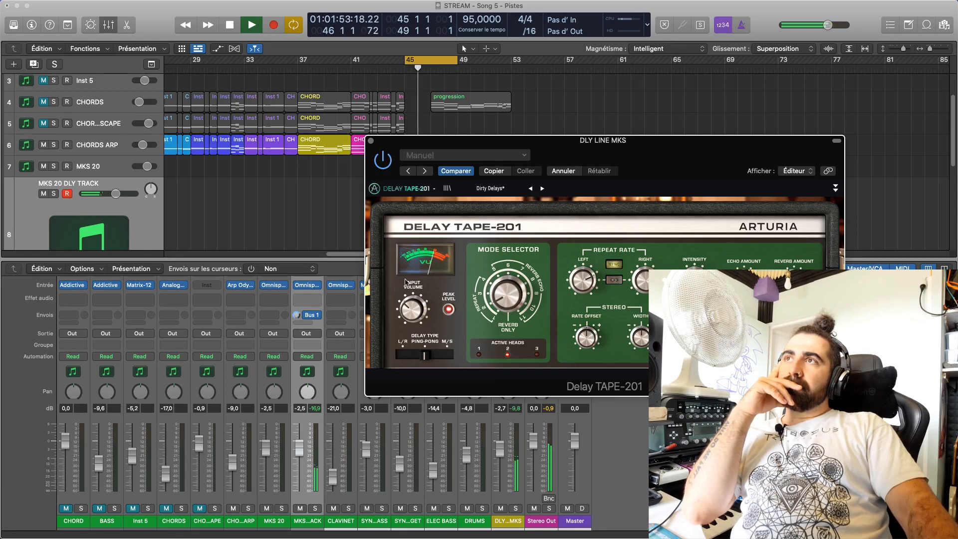
drag(407, 307, 407, 306)
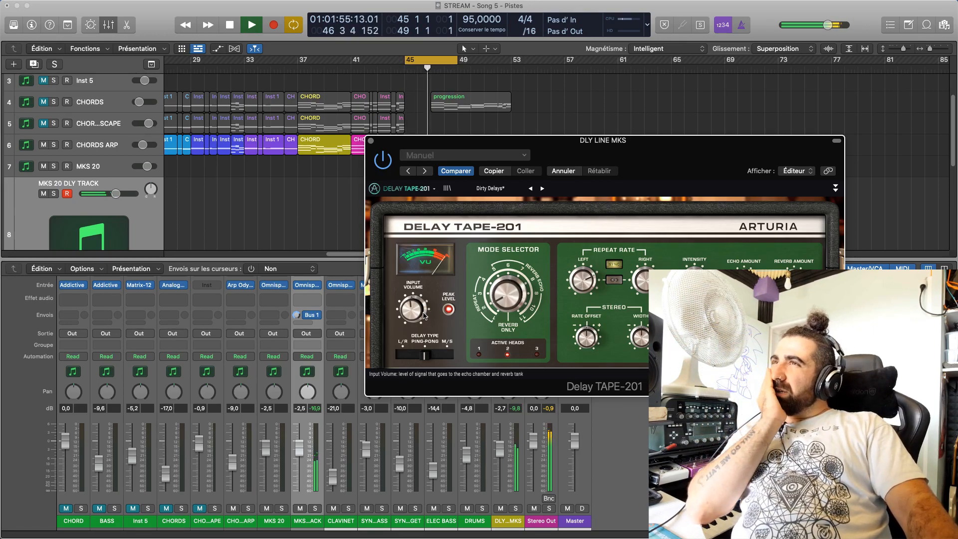
Replace Delay TAPE-201 on the DLY LINE MKS channel with the Musical Entropy effect The Great Escape
drag(535, 155, 584, 200)
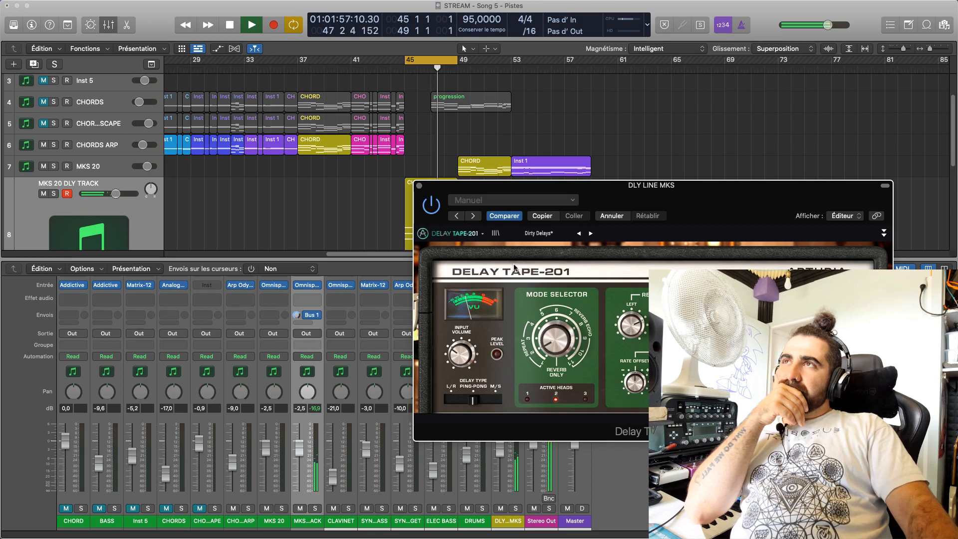
drag(537, 189, 813, 85)
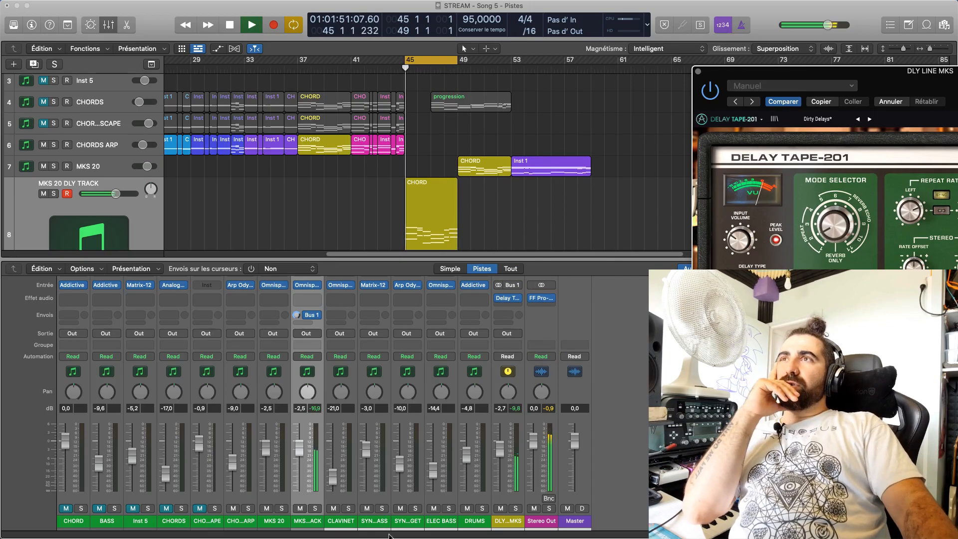
click(516, 299)
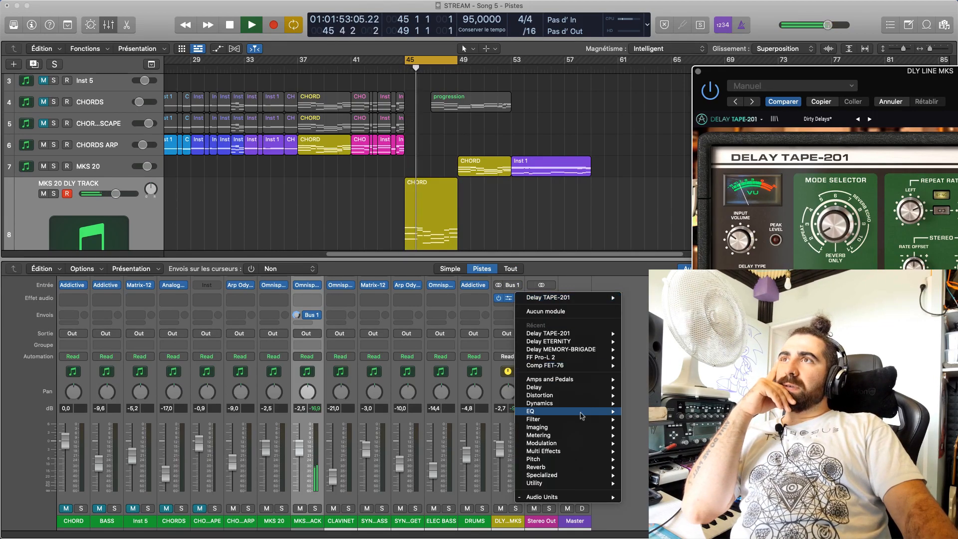
mouse_move(568, 498)
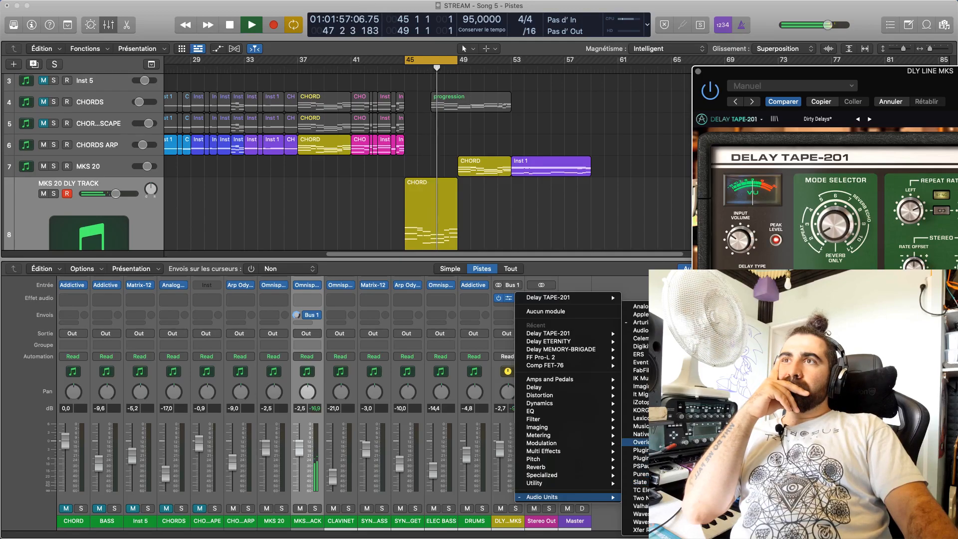
mouse_move(638, 450)
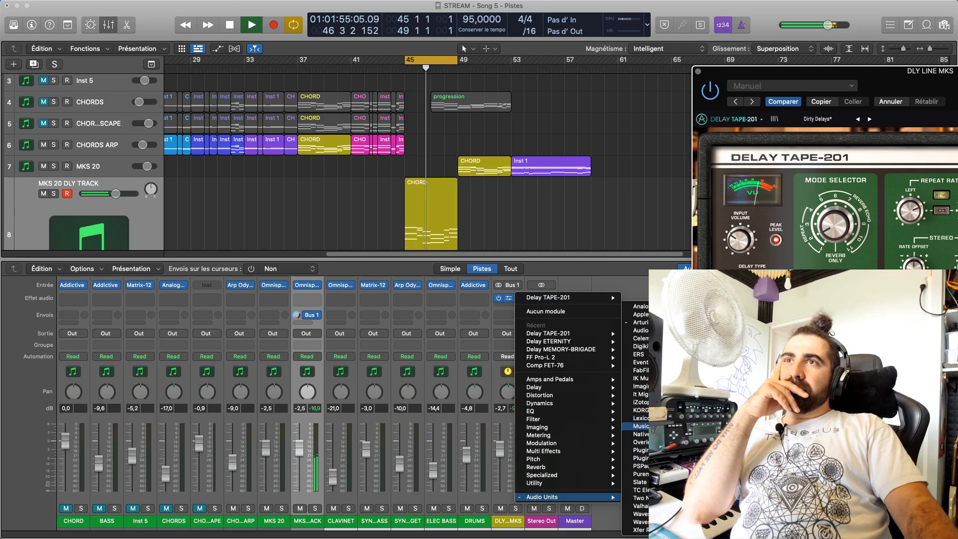
click(748, 427)
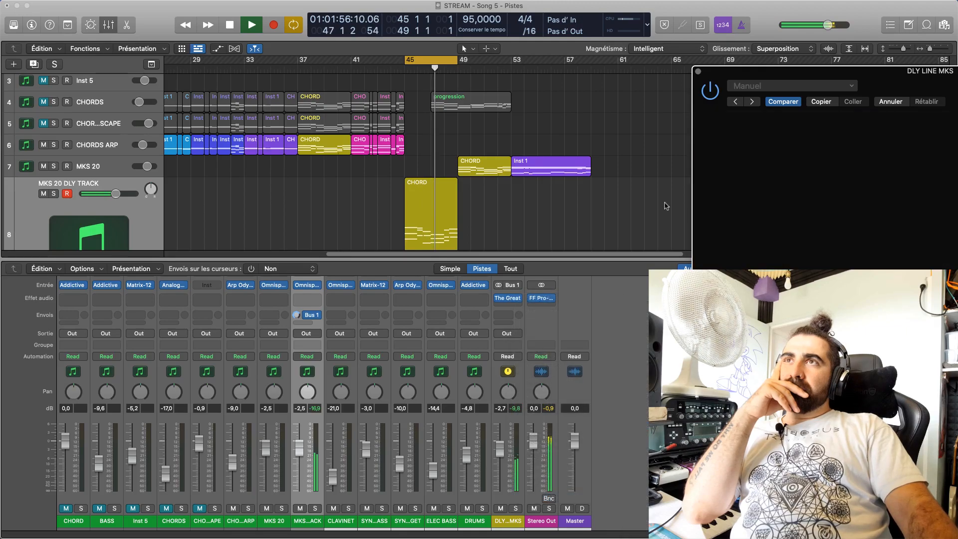
Look through the presets of The Great Escape and solo the DLY LINE MKS channel
drag(858, 71, 601, 132)
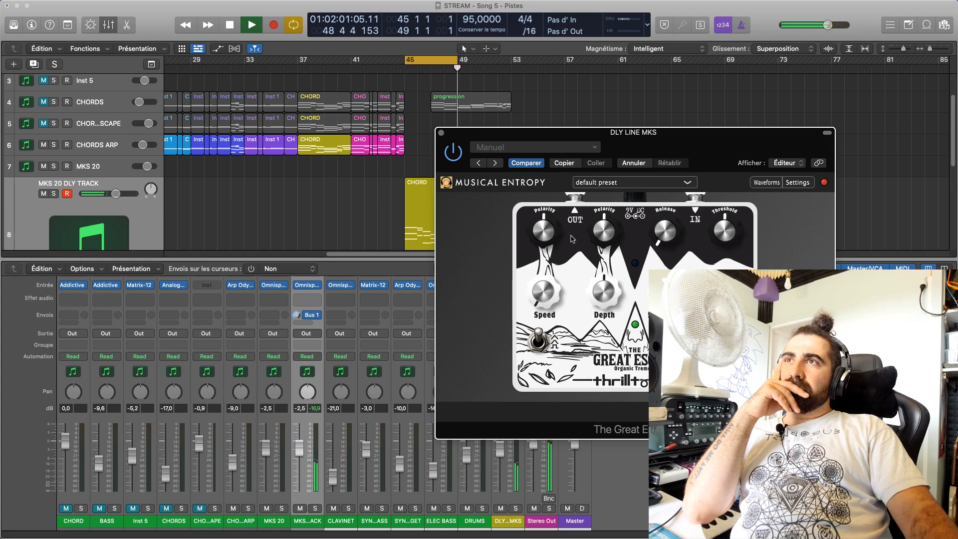
click(618, 183)
click(768, 233)
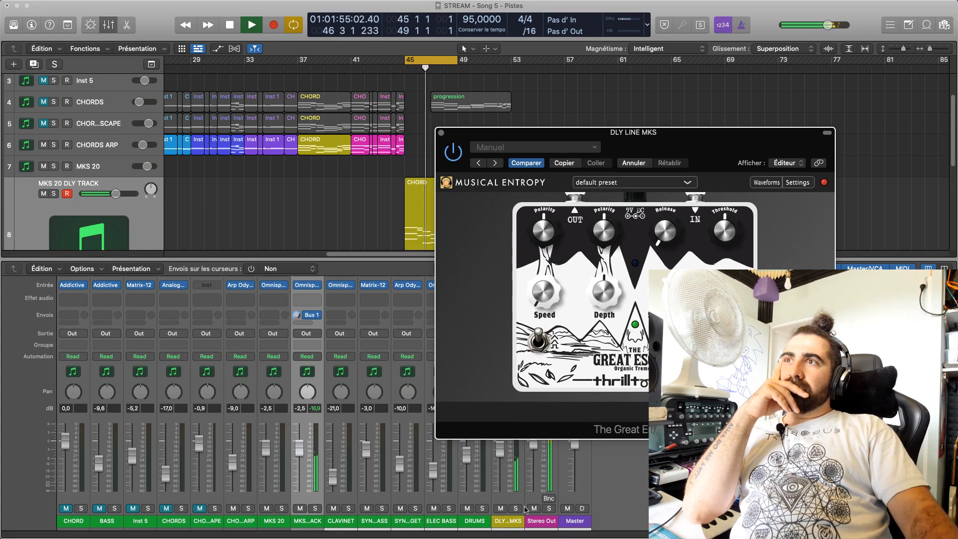
key(s)
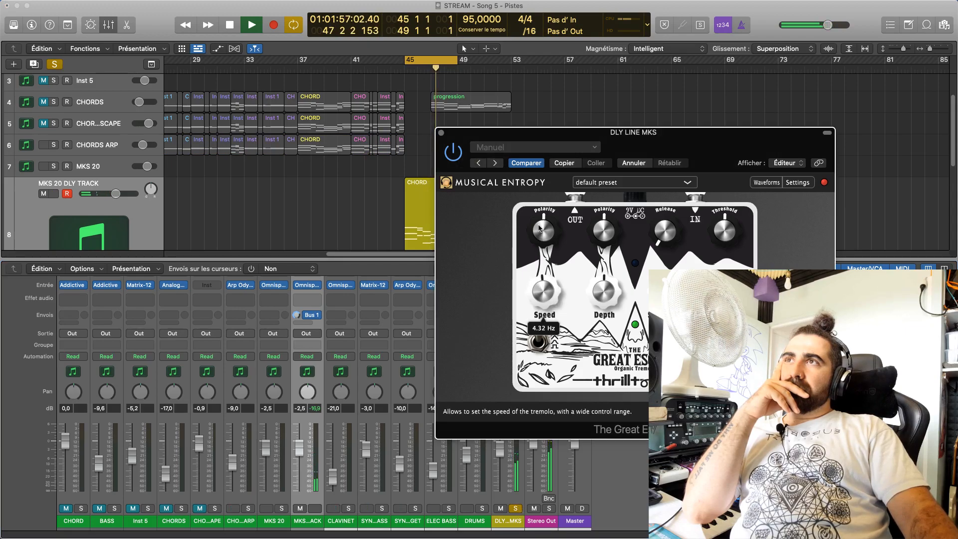
Replace The Great Escape on DLY LINE MKS with the RC 24 reverb and set its algorithm to Large Hall
drag(559, 153, 683, 122)
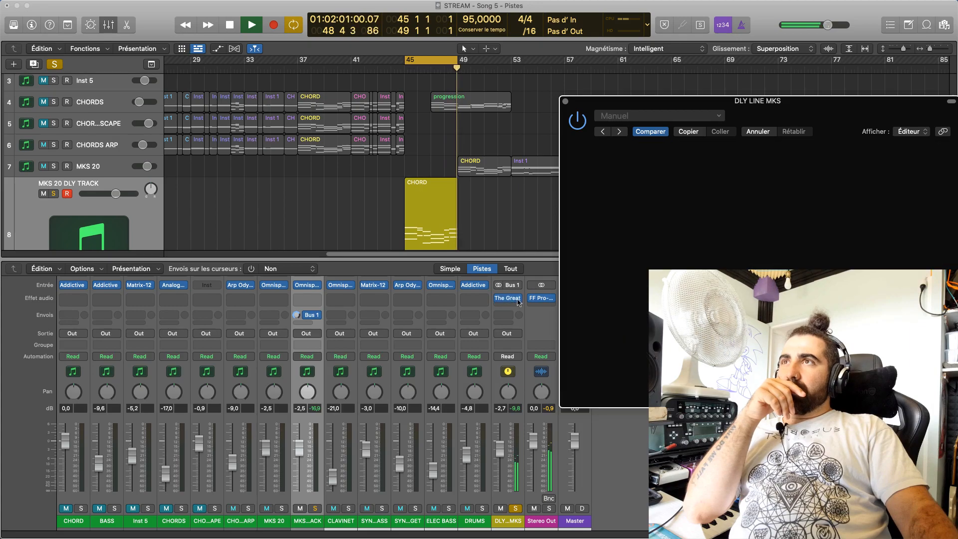
click(516, 300)
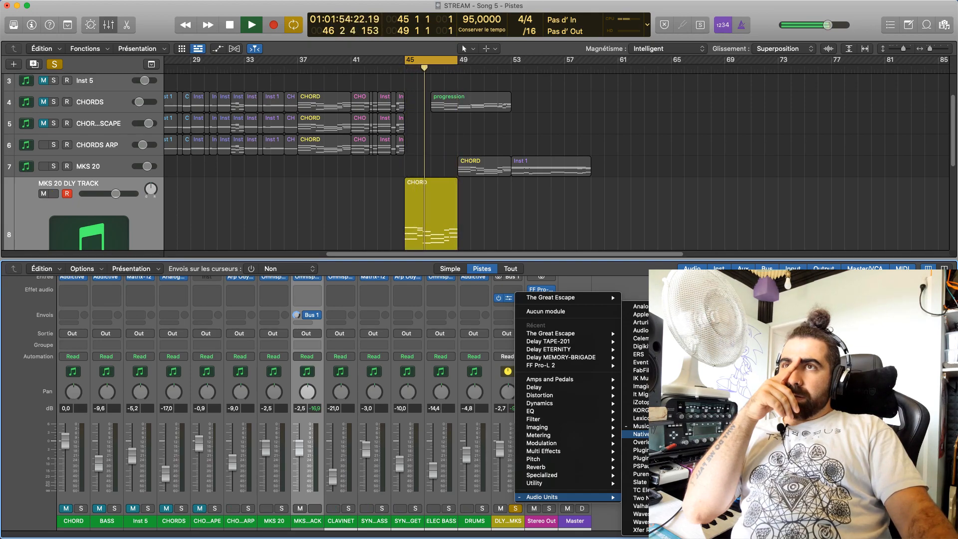
click(778, 448)
drag(394, 127, 697, 157)
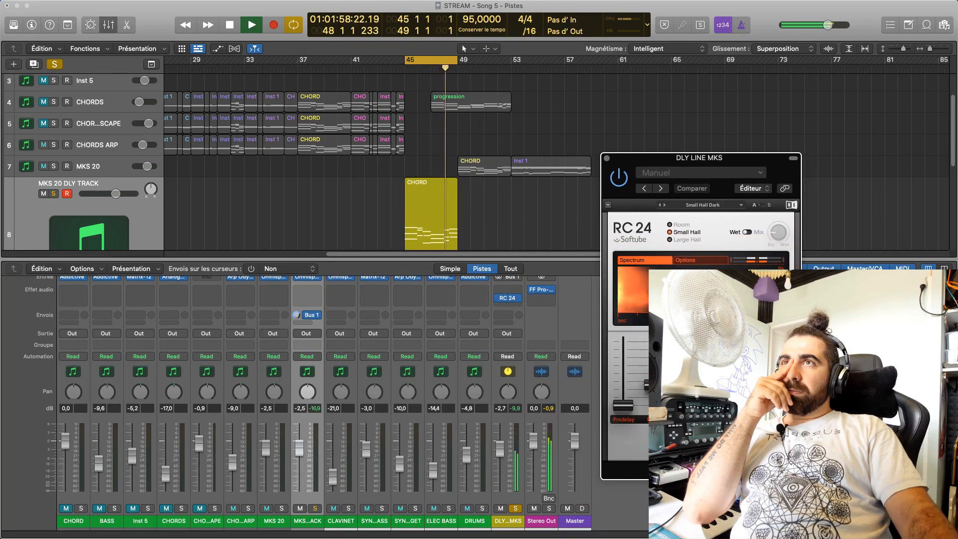
click(680, 240)
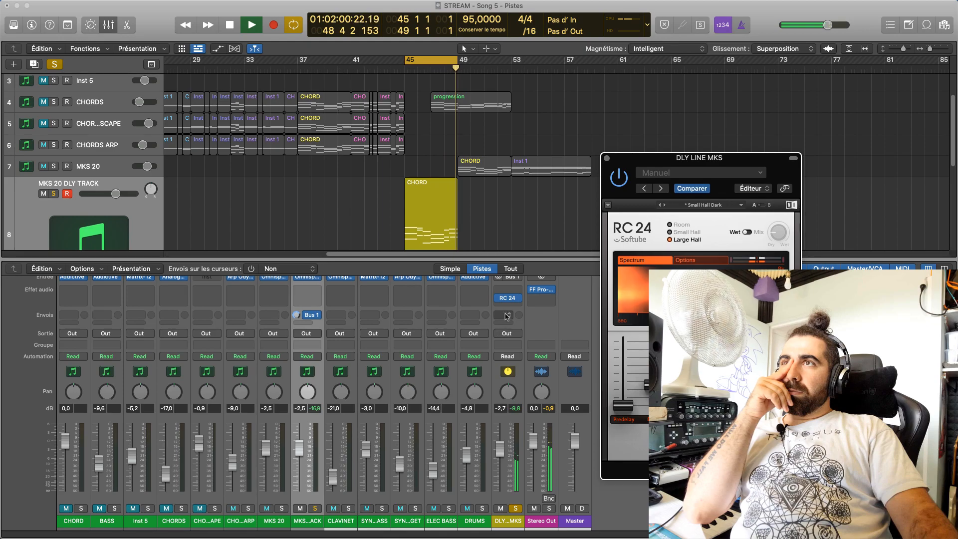
Try to replace the RC 24 reverb on the DLY LINE MKS channel with another Audio Units effect
click(520, 298)
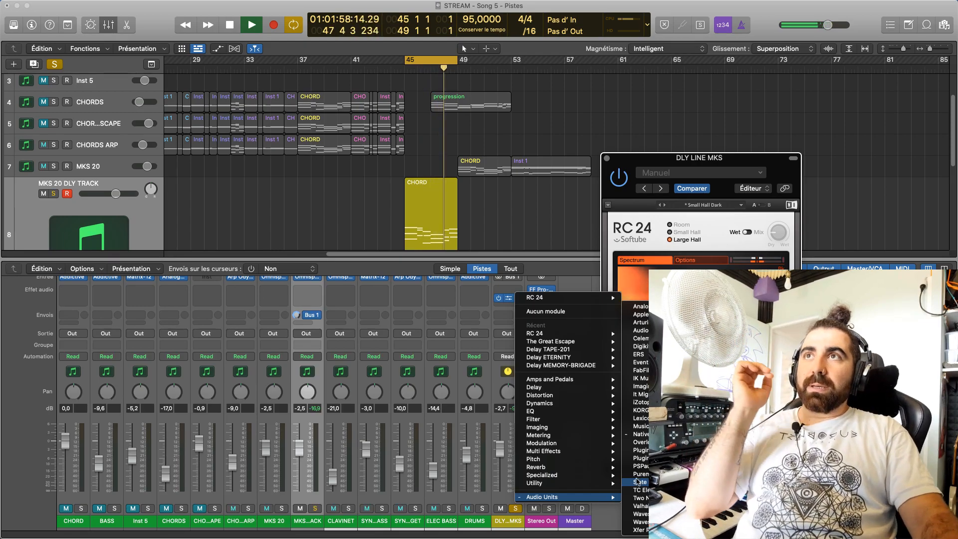
mouse_move(638, 451)
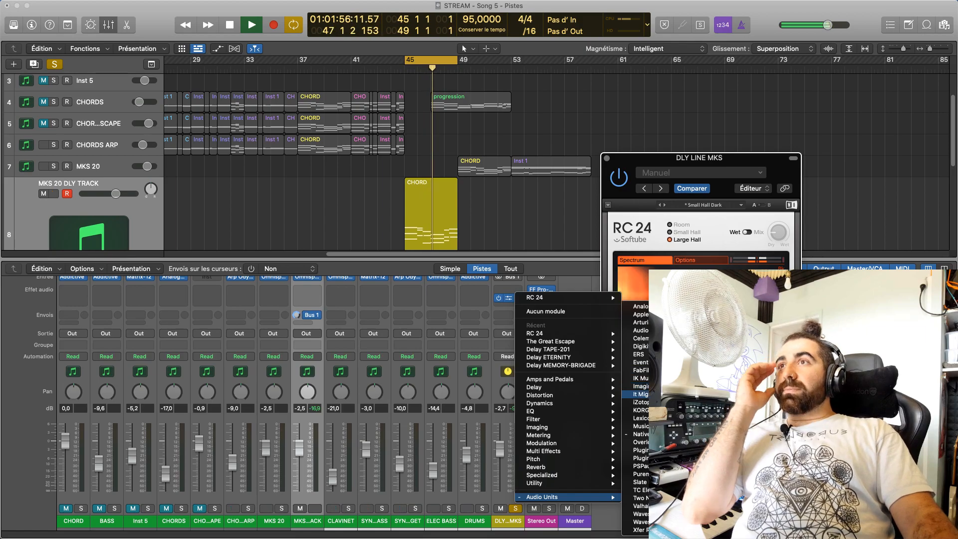
click(723, 387)
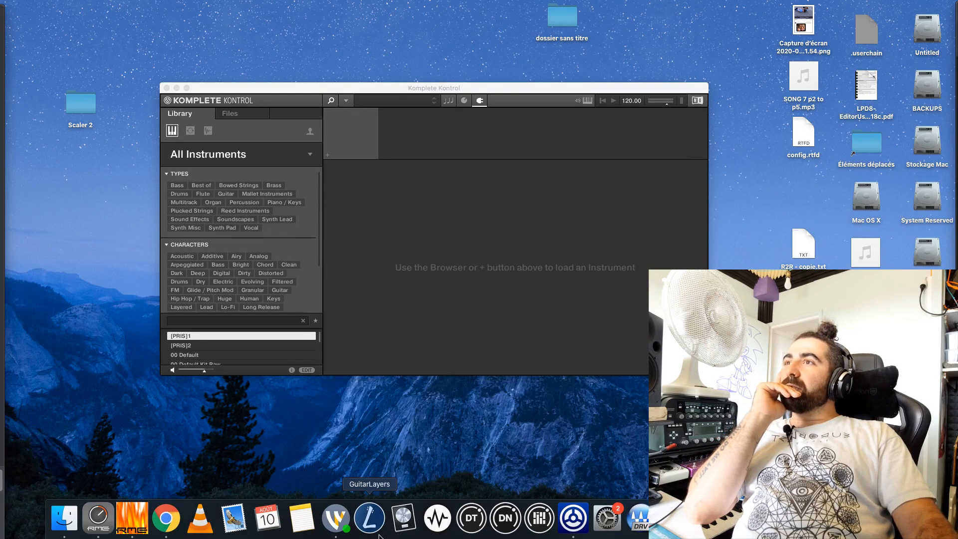
Reopen the recent project STREAM - Song 5.logicx from its autosaved version and minimize the Komplete Kontrol window
right_click(403, 523)
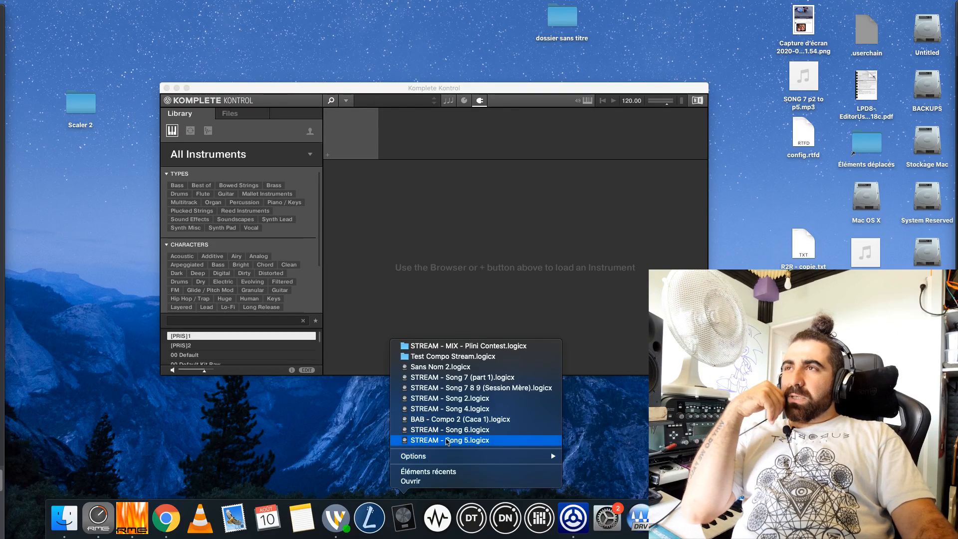
click(469, 441)
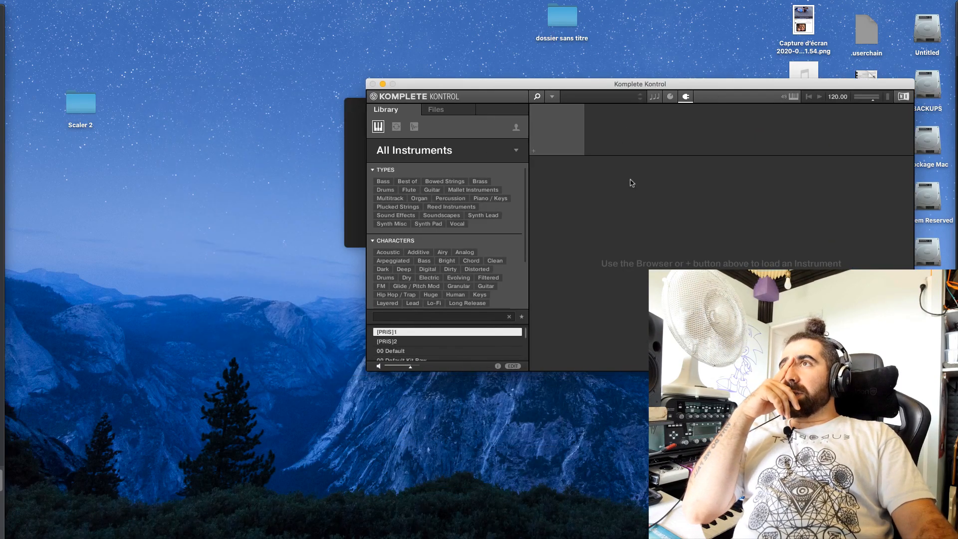
drag(497, 88, 283, 223)
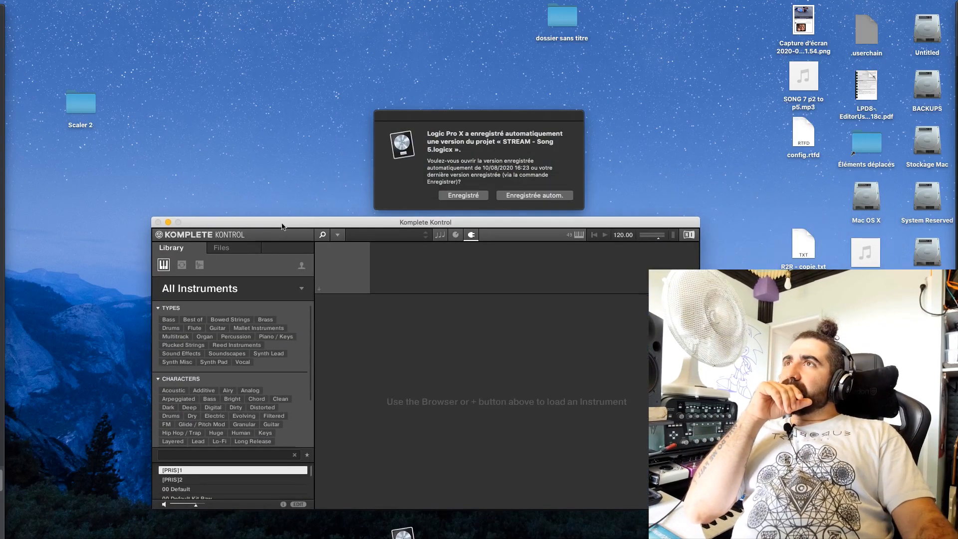
click(508, 195)
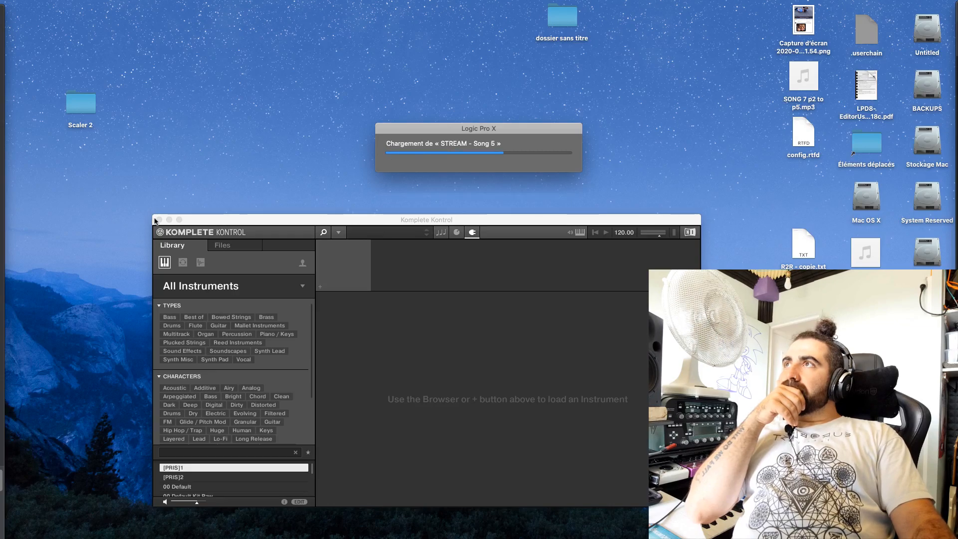
click(169, 219)
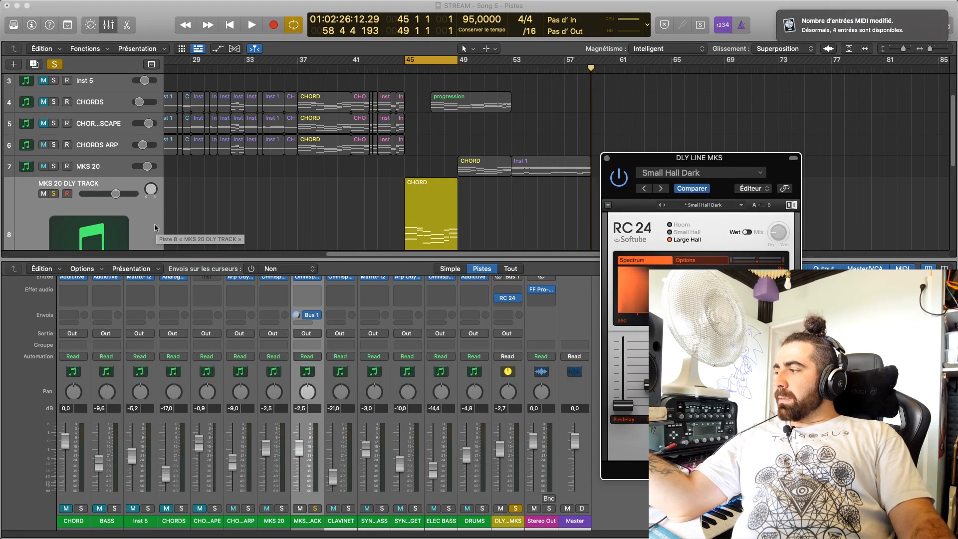
Try to insert an Imaginando Audio Units effect in an empty audio effect slot of the DLY LINE MKS channel
scroll(257, 369, up, 1)
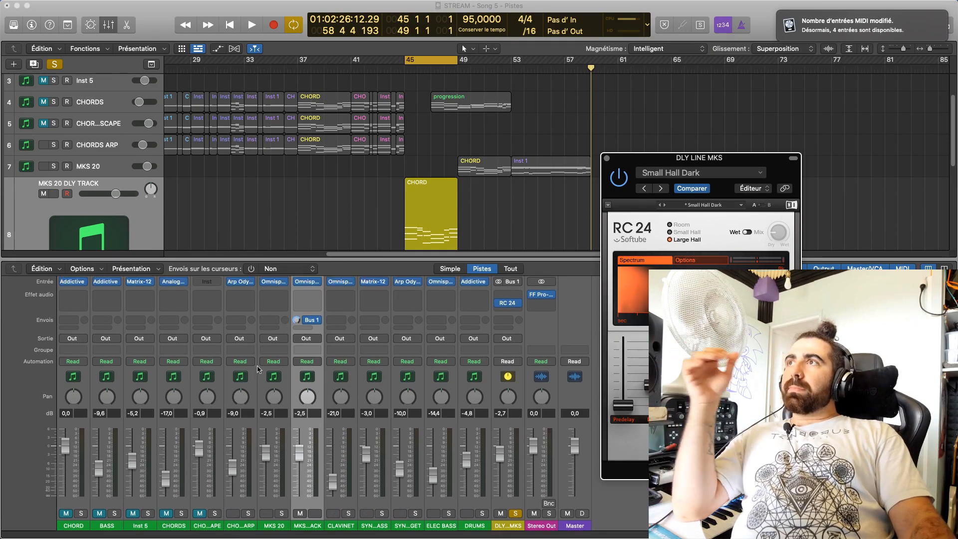
scroll(257, 369, down, 1)
click(518, 296)
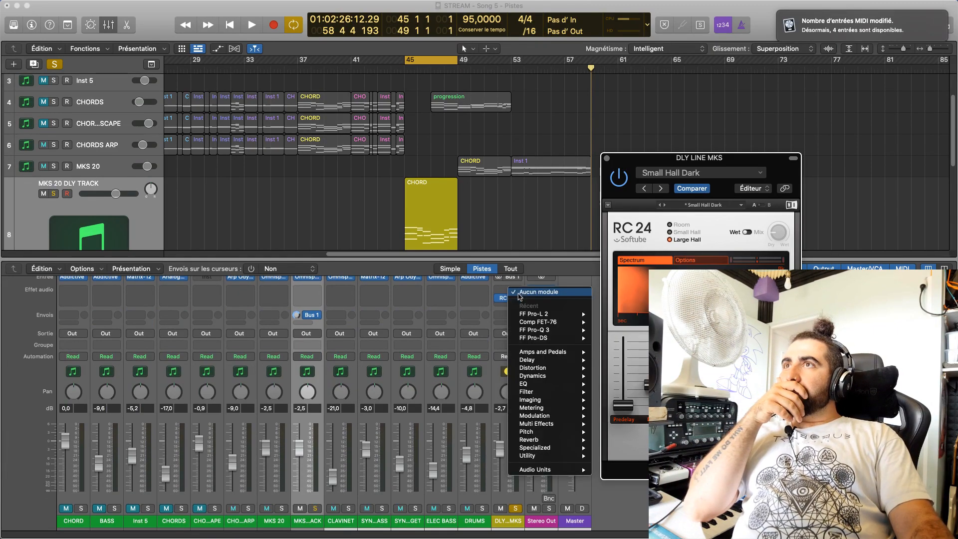
mouse_move(579, 470)
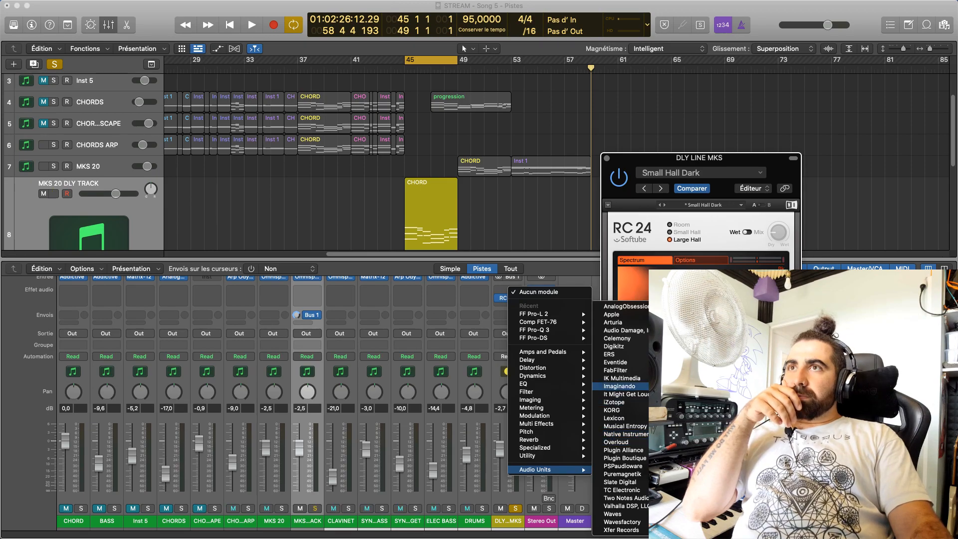
key(Escape)
key(F11)
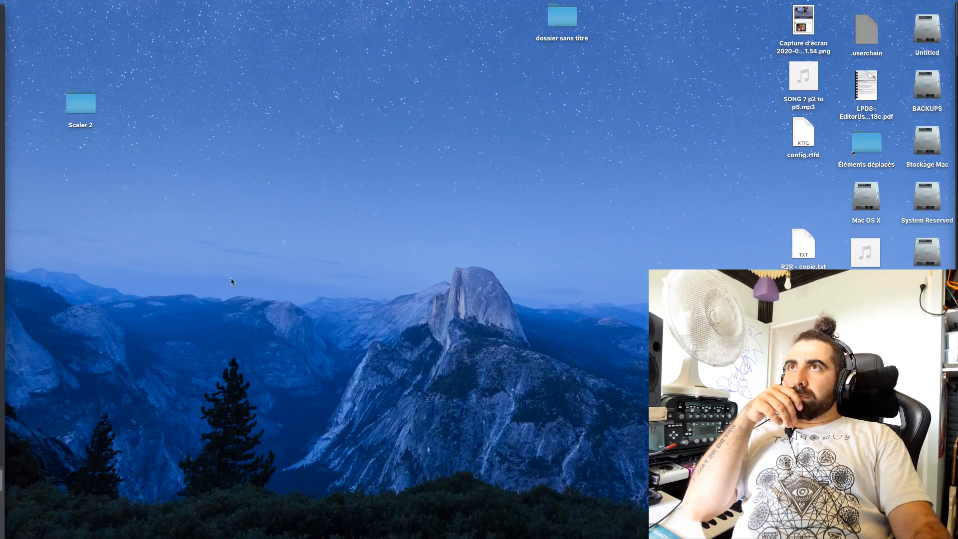
Relaunch Logic Pro X and open the most recent project, STREAM - Song 5.logicx, from its autosaved version
mouse_move(472, 537)
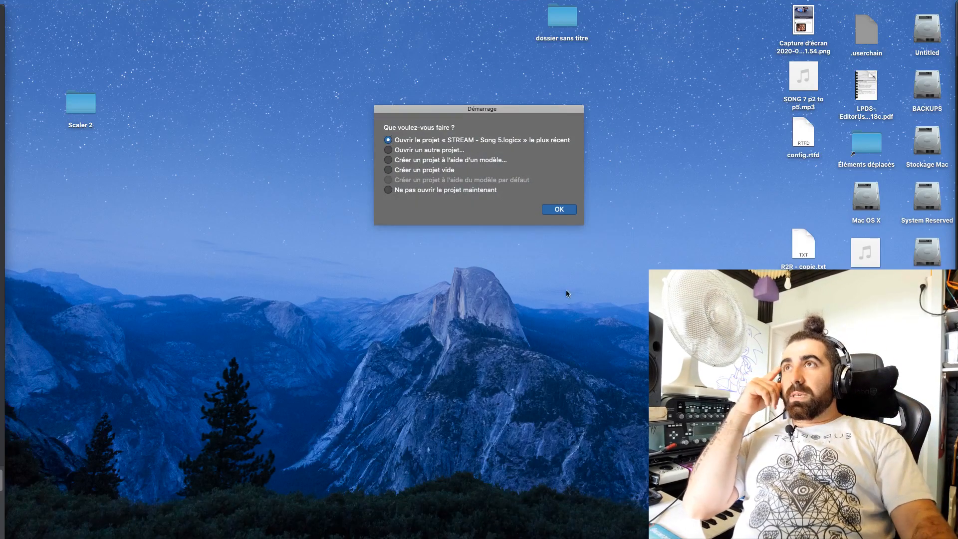
click(558, 209)
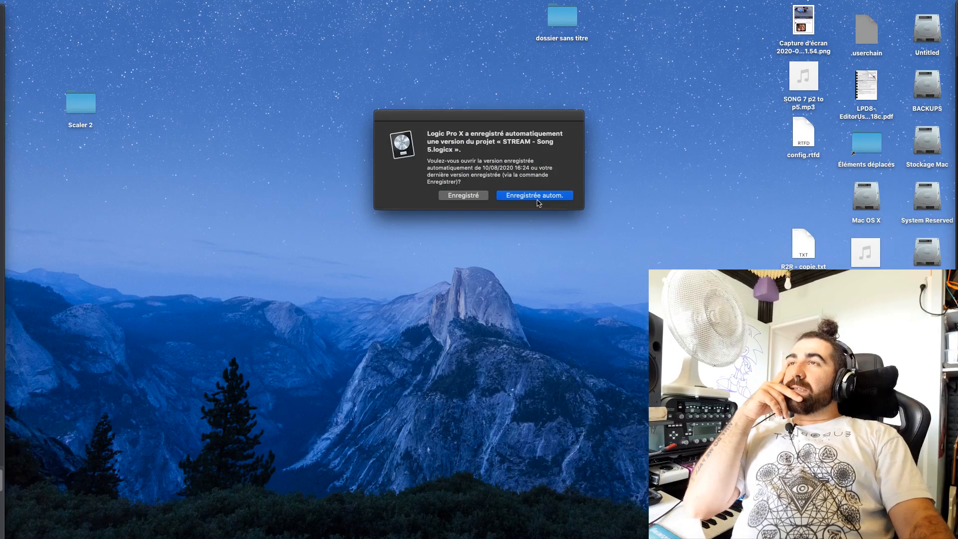
click(536, 199)
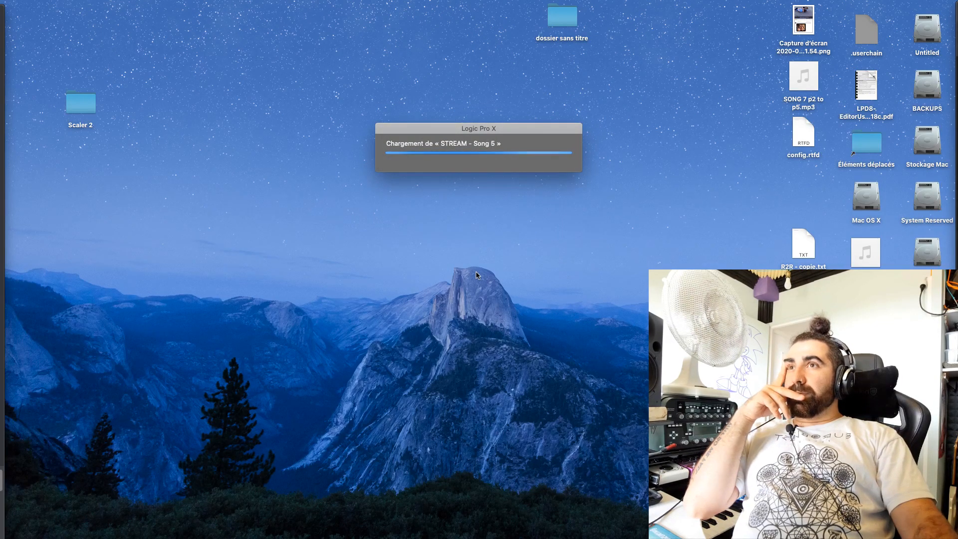
drag(539, 130, 478, 117)
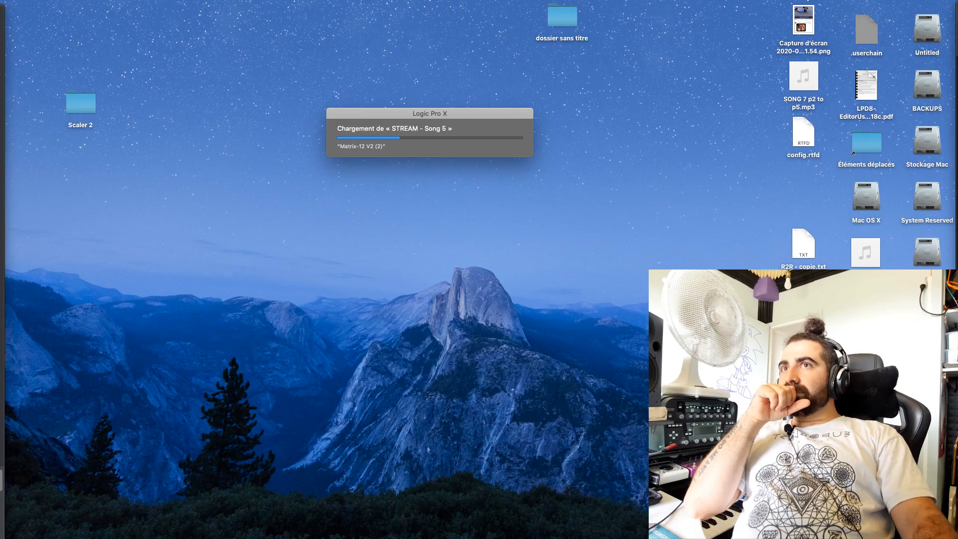
drag(804, 245, 804, 200)
click(751, 248)
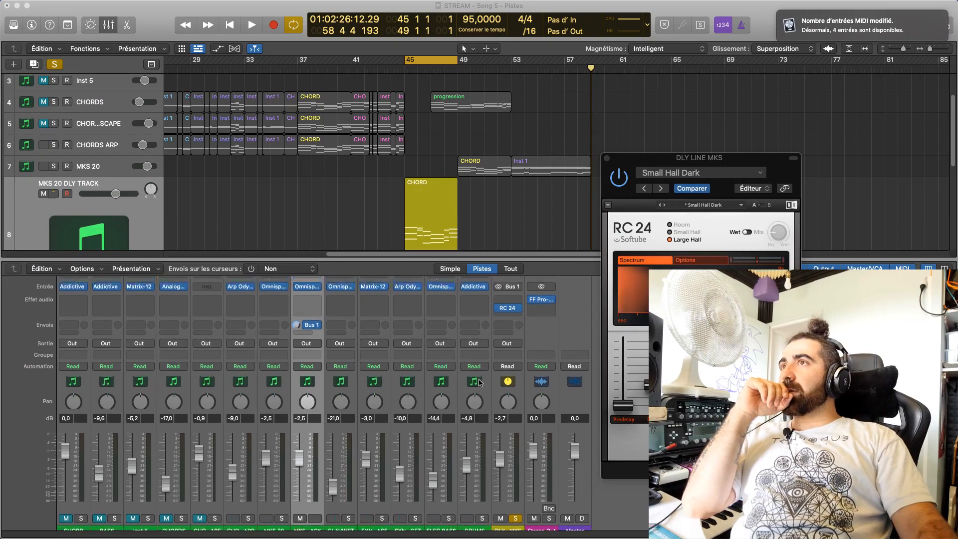
Replace RC 24 on the DLY LINE MKS channel with the PSPaudioware effect PSP 2445 and close its window
click(517, 356)
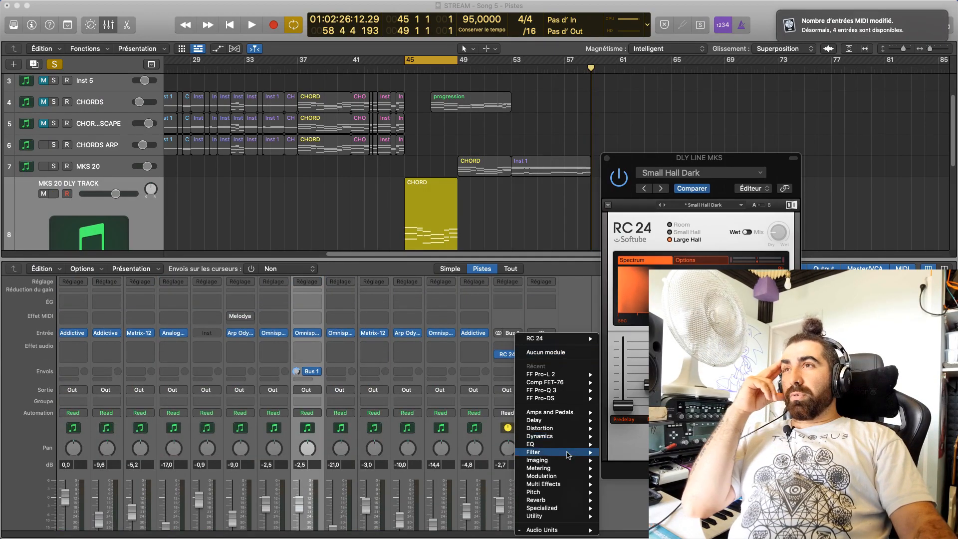
mouse_move(554, 530)
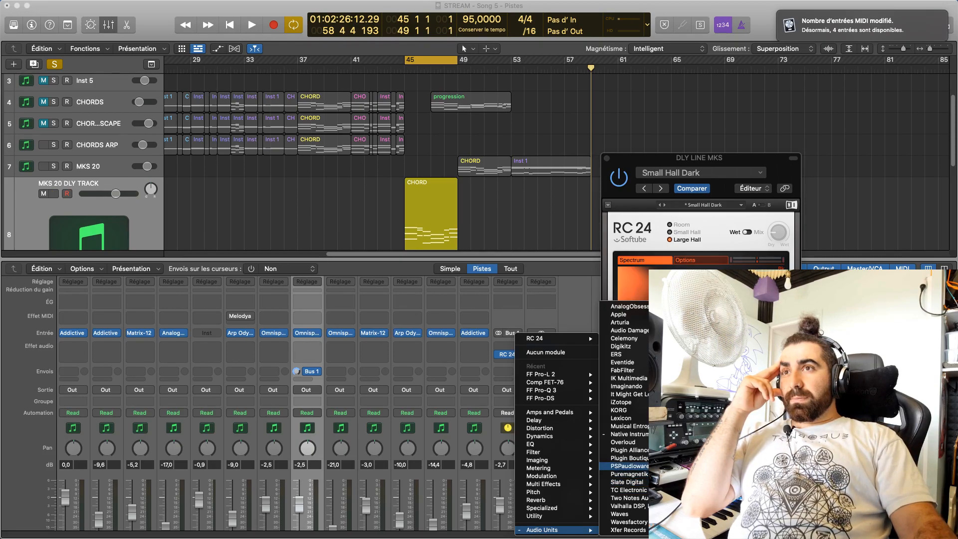
click(724, 466)
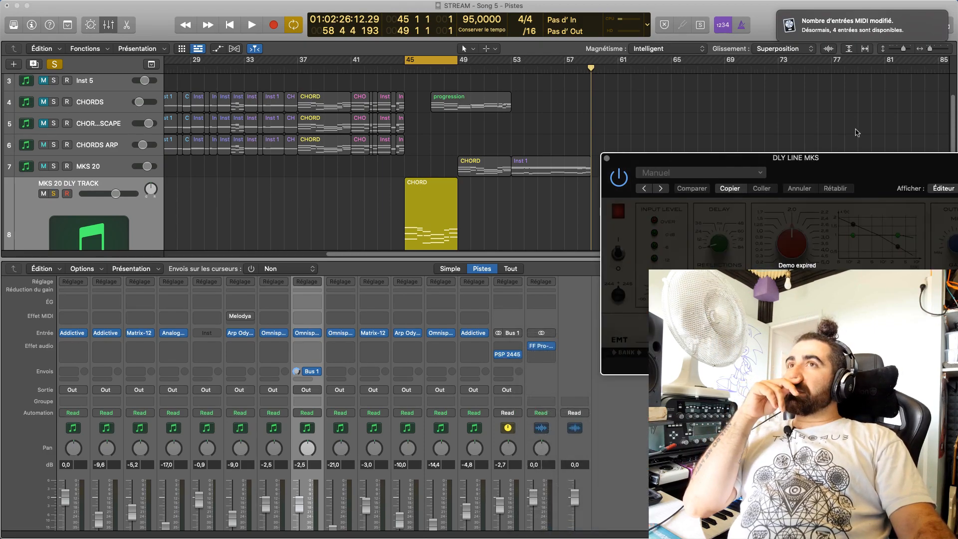
click(606, 158)
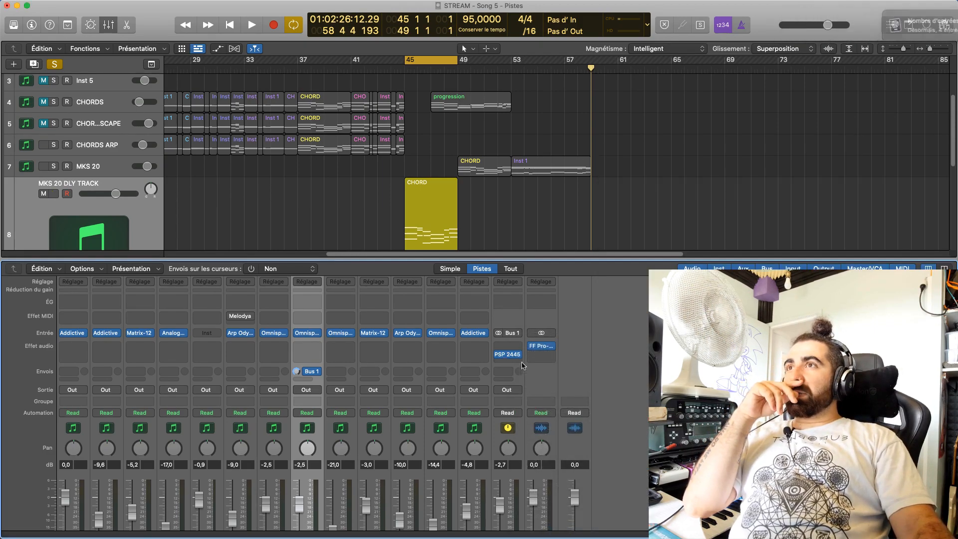
Replace PSP 2445 on the DLY LINE MKS channel with the ERS reverb EMpTy250 and ignore the high memory usage alert
click(518, 354)
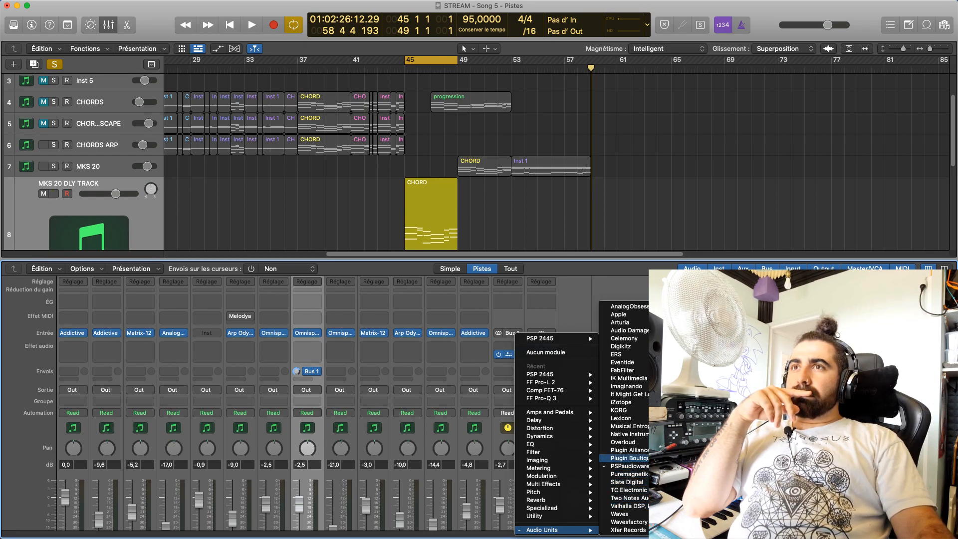
mouse_move(628, 450)
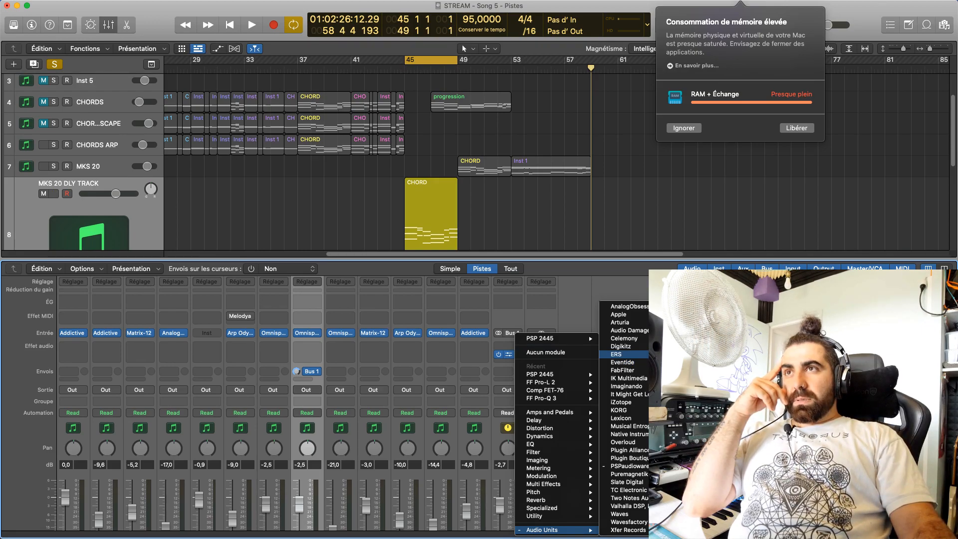
click(723, 355)
click(688, 129)
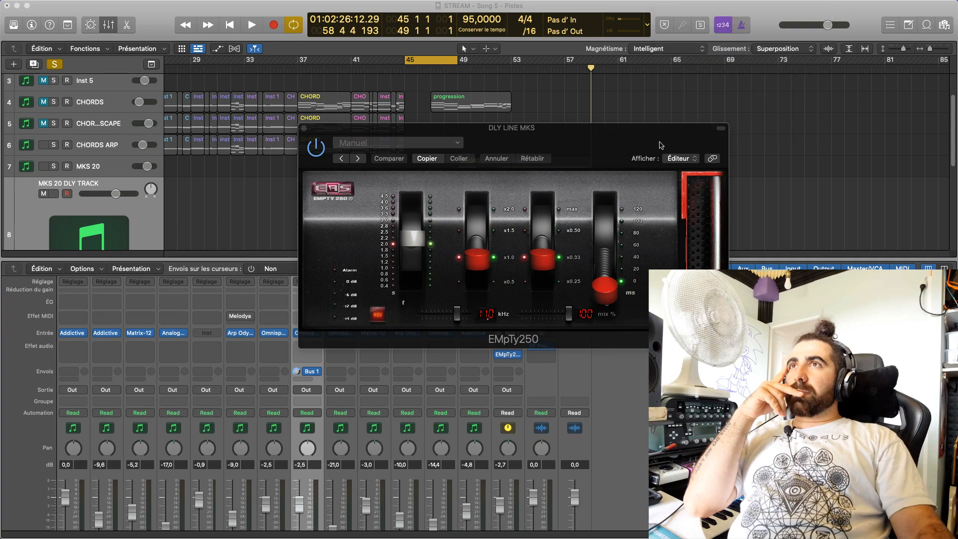
Solo MKS 20 DLY TRACK and listen to the looped CHORD region at bars 45–49 through EMpTy250
key(space)
drag(529, 131, 718, 151)
scroll(75, 189, down, 1)
click(53, 194)
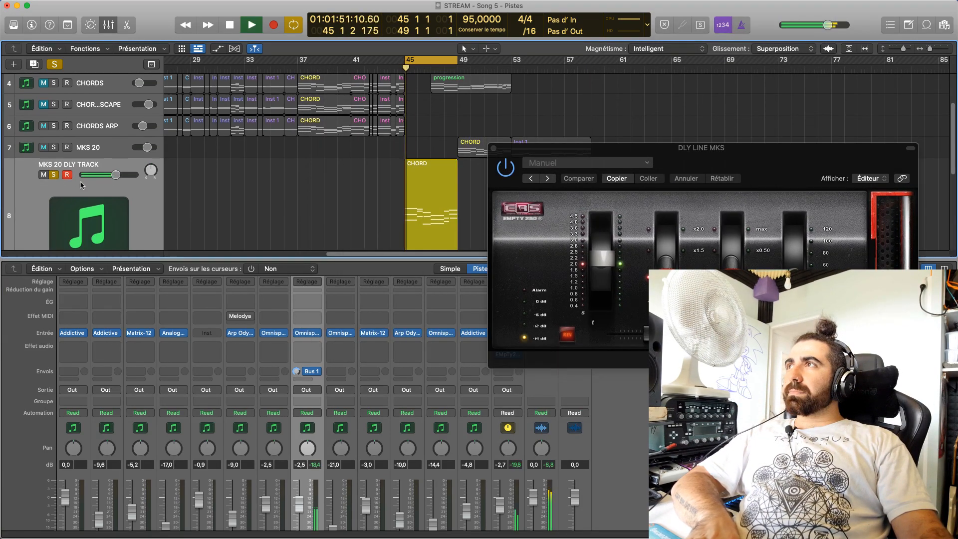
scroll(185, 349, down, 4)
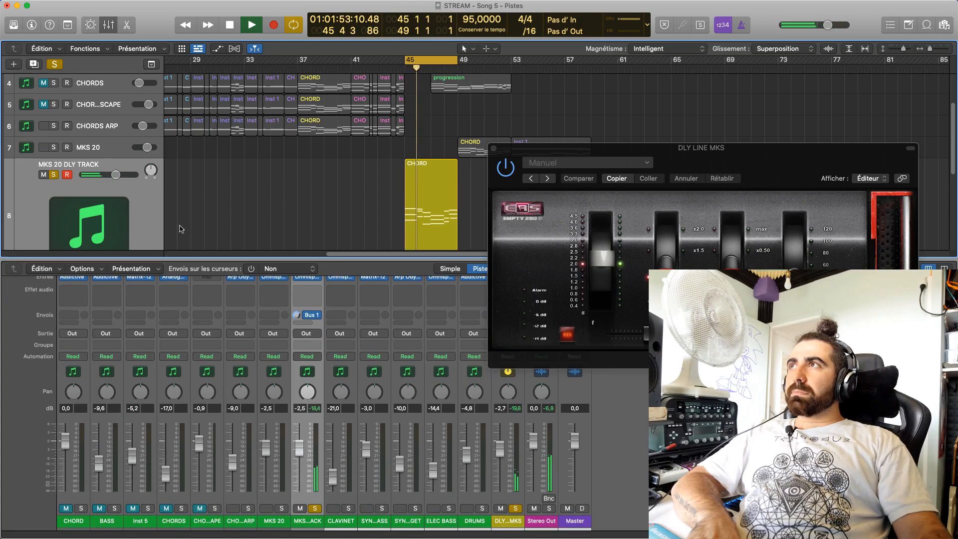
drag(622, 144, 470, 160)
key(space)
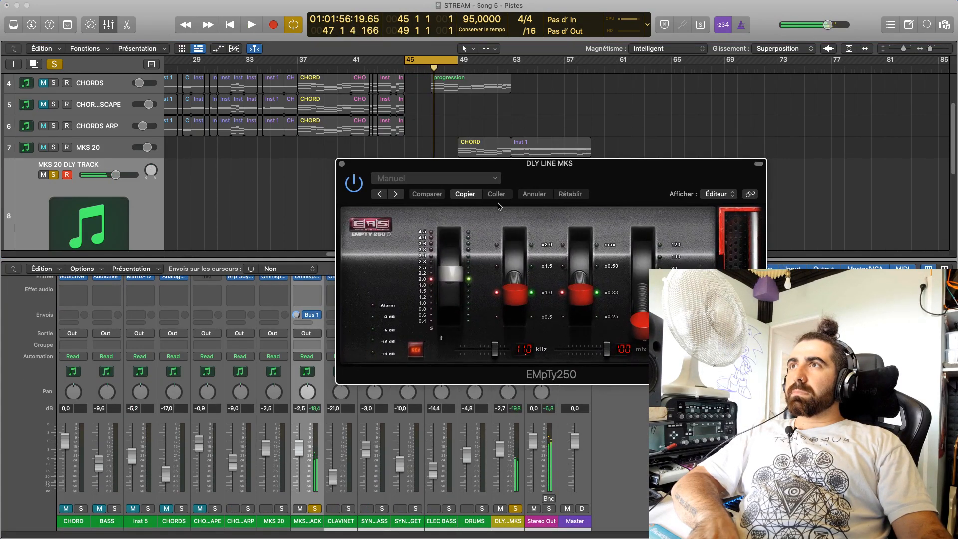
Raise the first red lever of EMpTy250 to x1.5 during playback, then stop and close the plug-in window
click(362, 223)
click(580, 436)
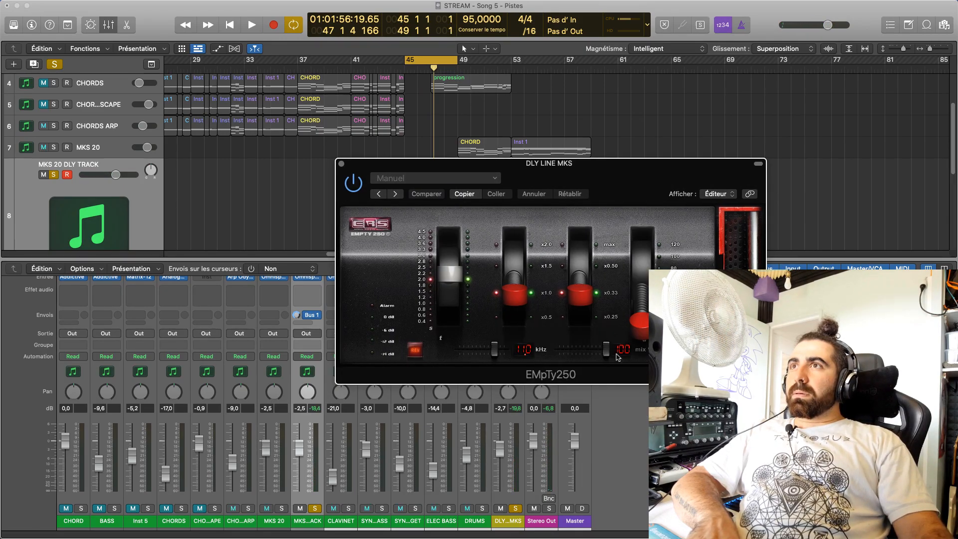
key(space)
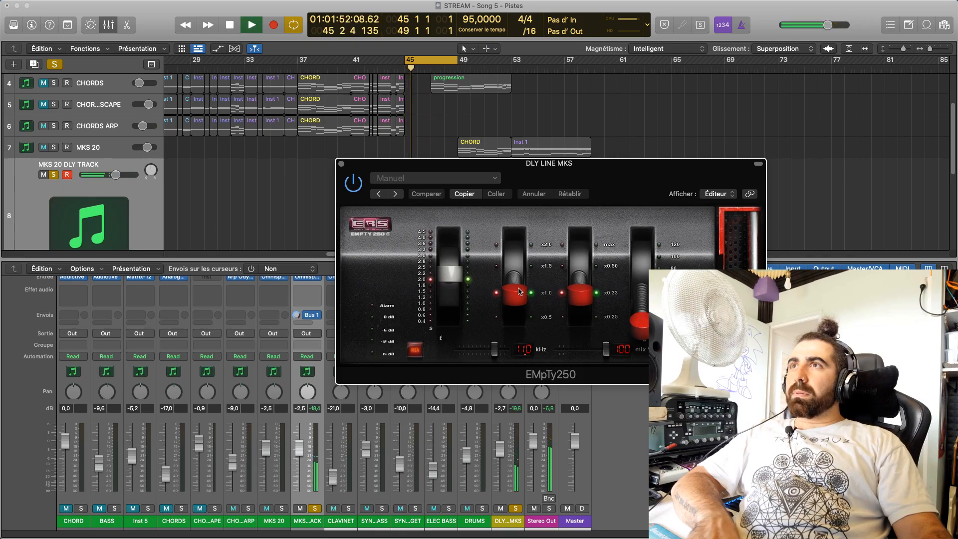
drag(514, 294, 519, 272)
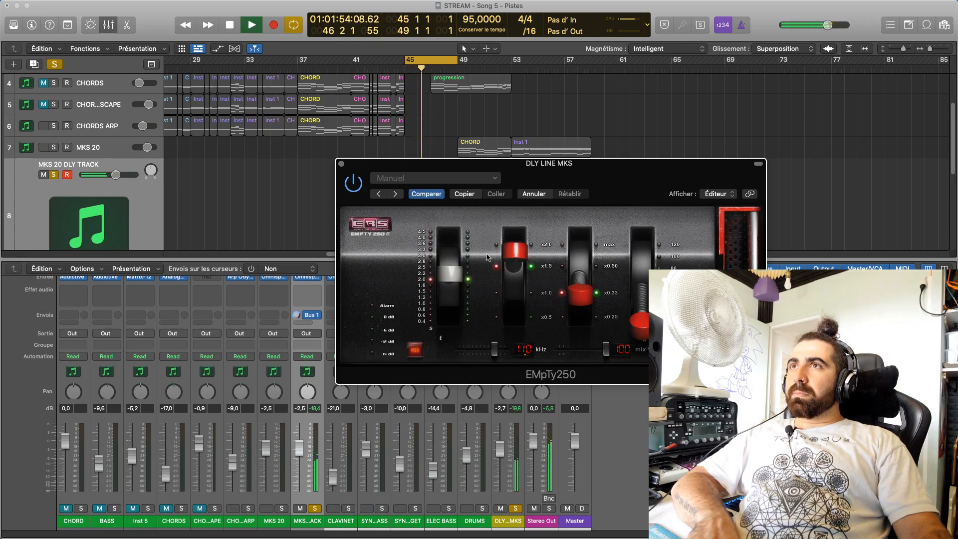
key(space)
click(341, 163)
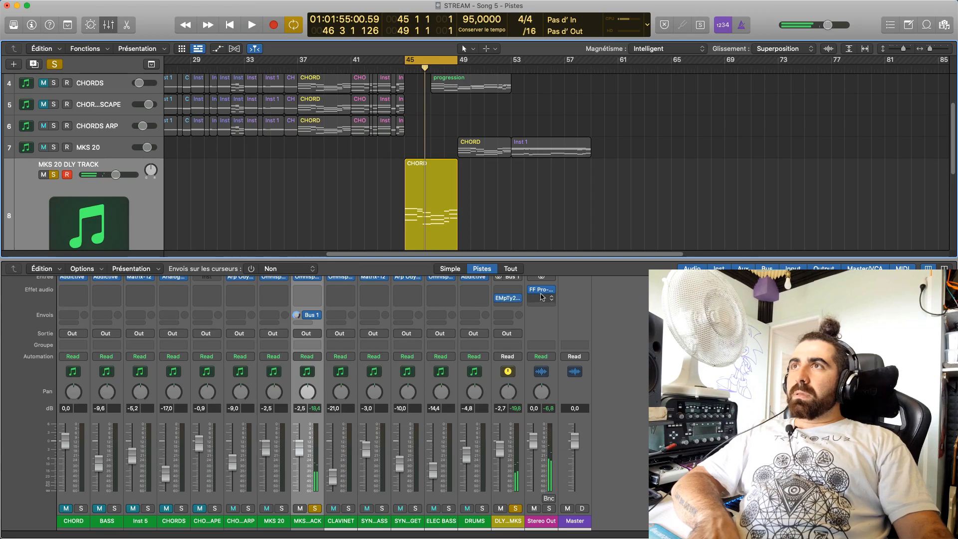
Replace EMpTy250 on the DLY LINE MKS channel with the Arturia effect Delay TAPE-201
click(518, 299)
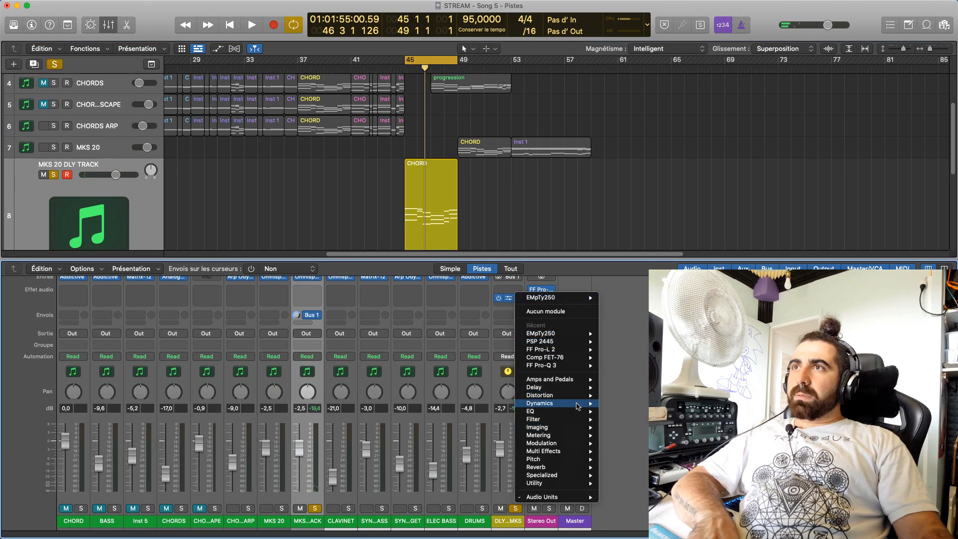
mouse_move(591, 498)
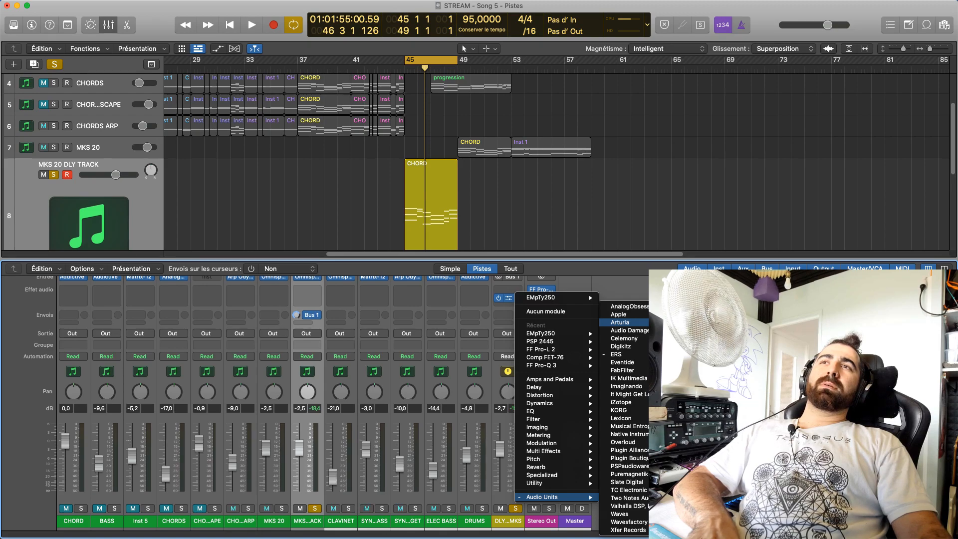
key(Up)
key(Up)
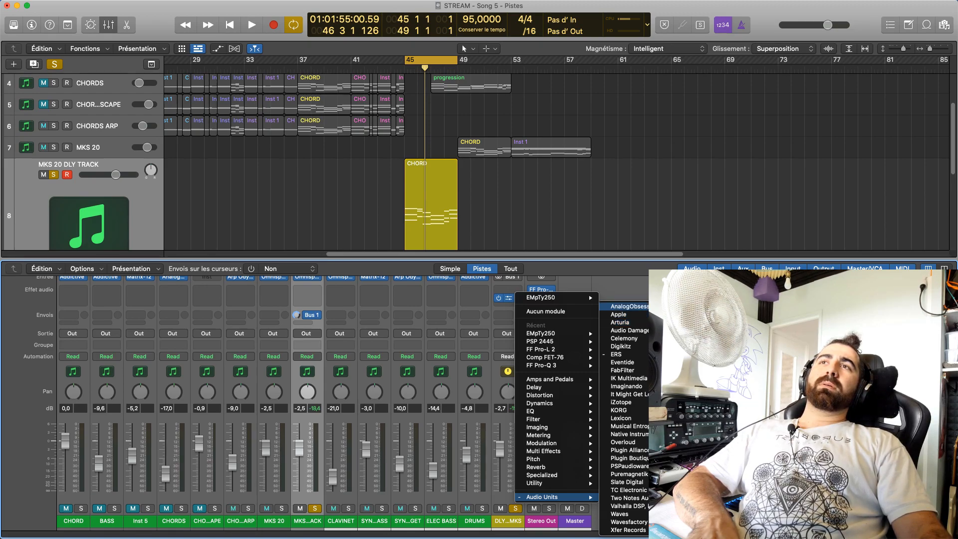
key(Down)
key(Down)
key(Down)
key(Up)
key(Down)
key(Up)
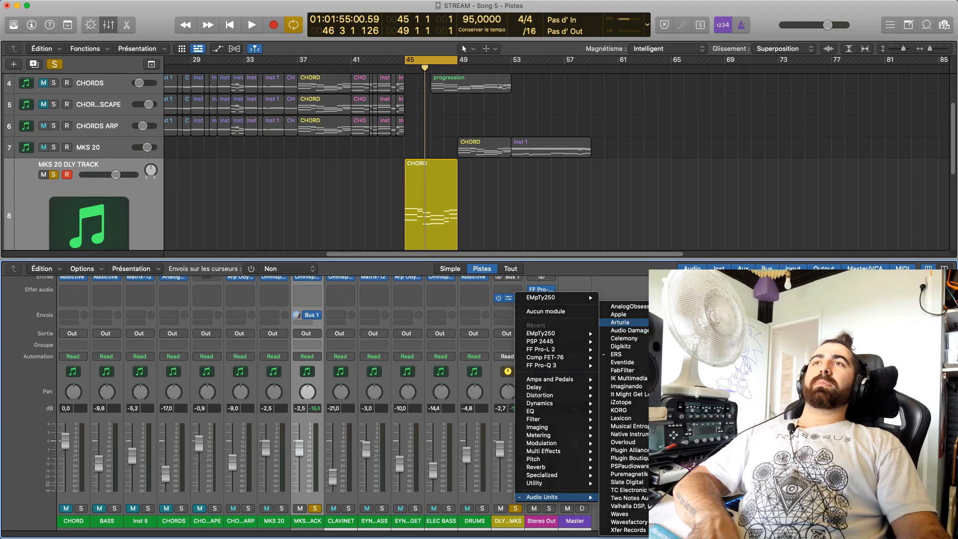
click(427, 352)
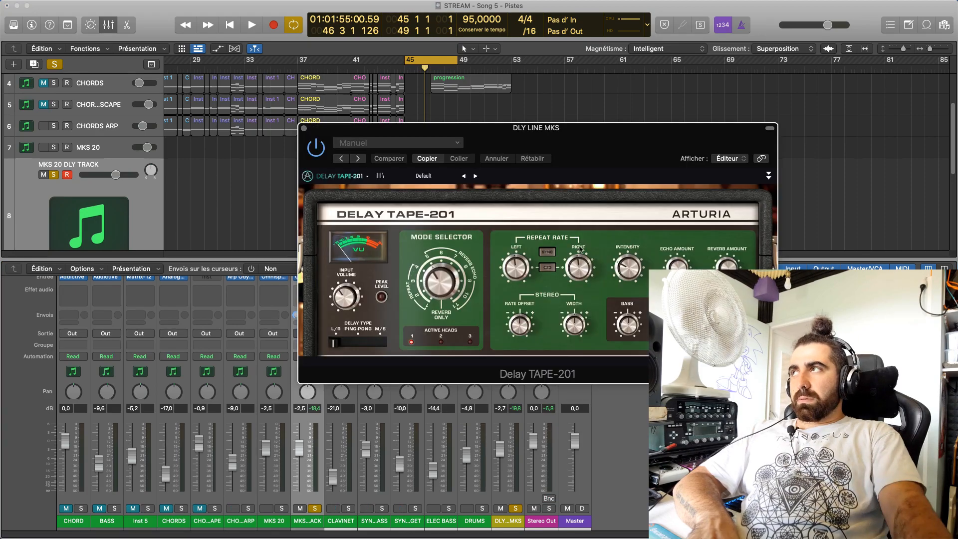
Start playback, compare the two Dirty Delays presets in Delay TAPE-201, and load the second one
click(429, 176)
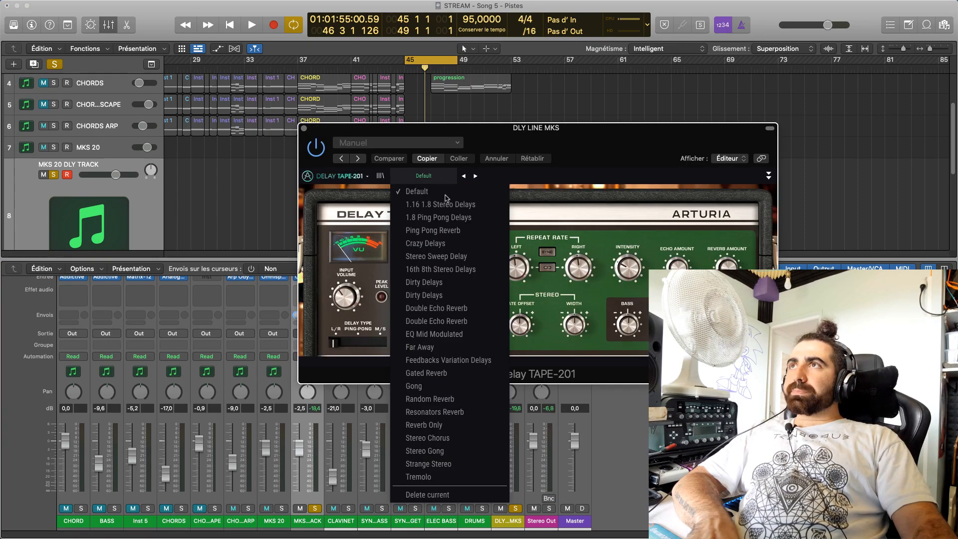
click(439, 295)
key(space)
click(423, 175)
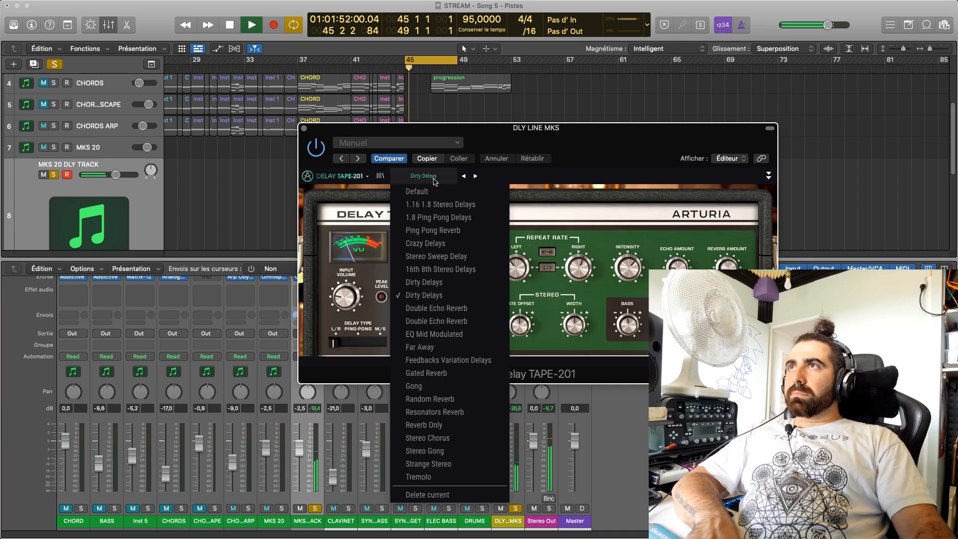
click(443, 282)
click(436, 177)
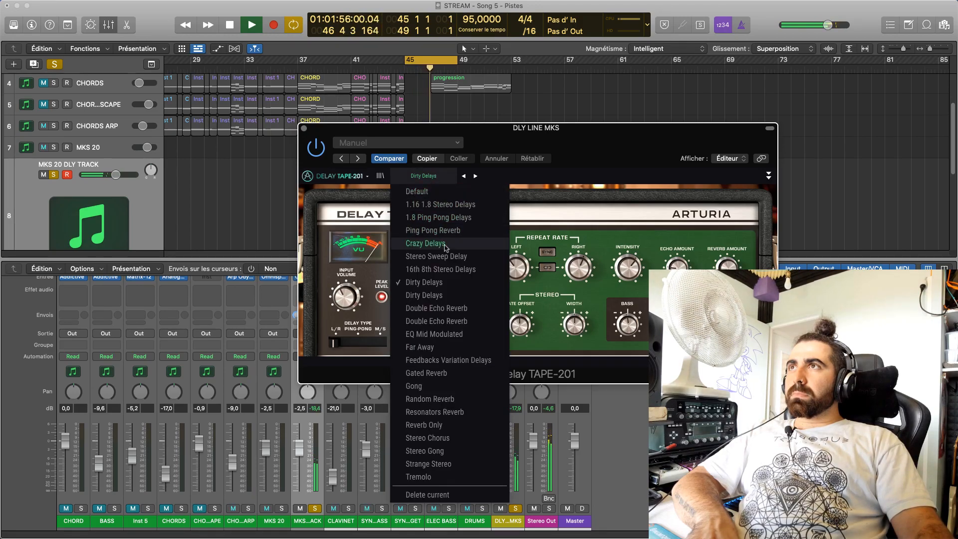
click(439, 294)
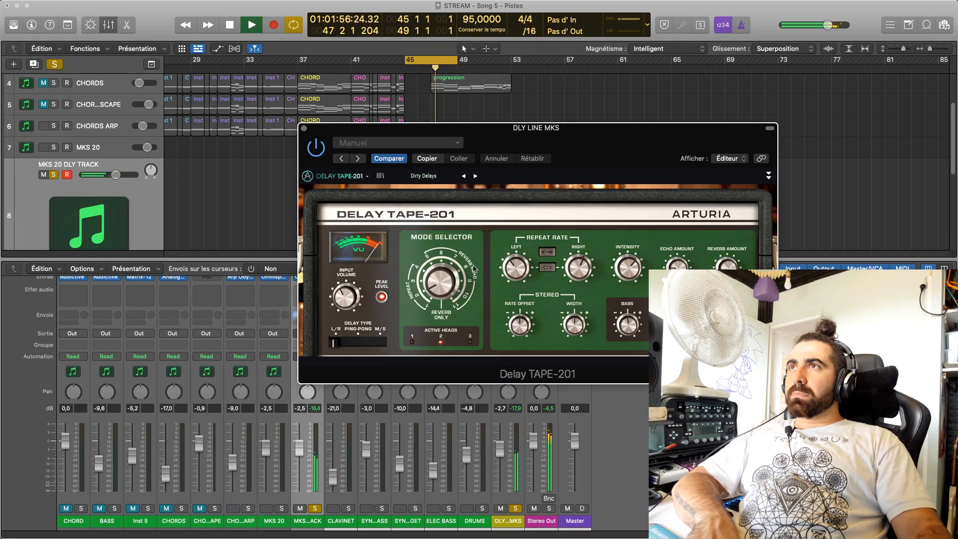
Turn on Repeat Rate sync in Delay TAPE-201 and adjust the Intensity, Echo Amount and Reverb Amount by ear
click(547, 253)
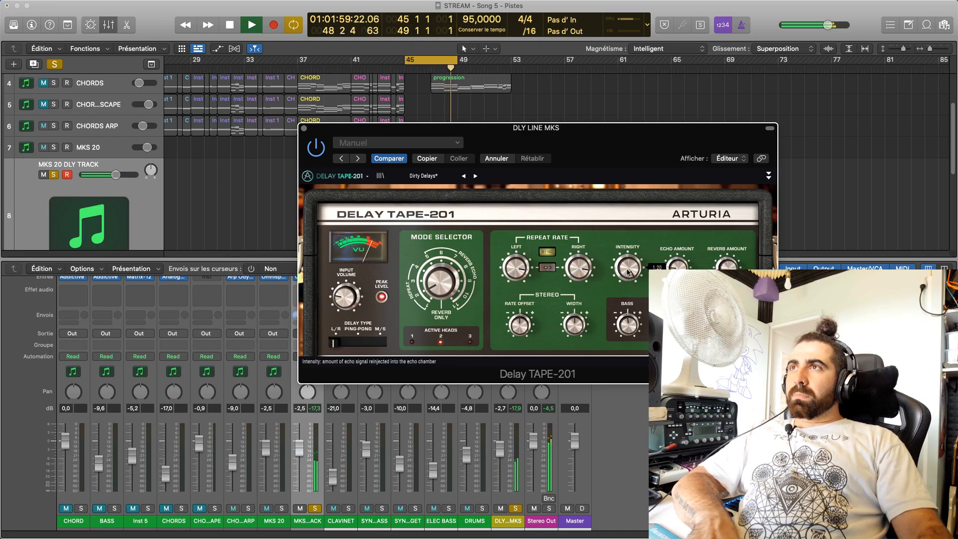
drag(627, 268, 627, 281)
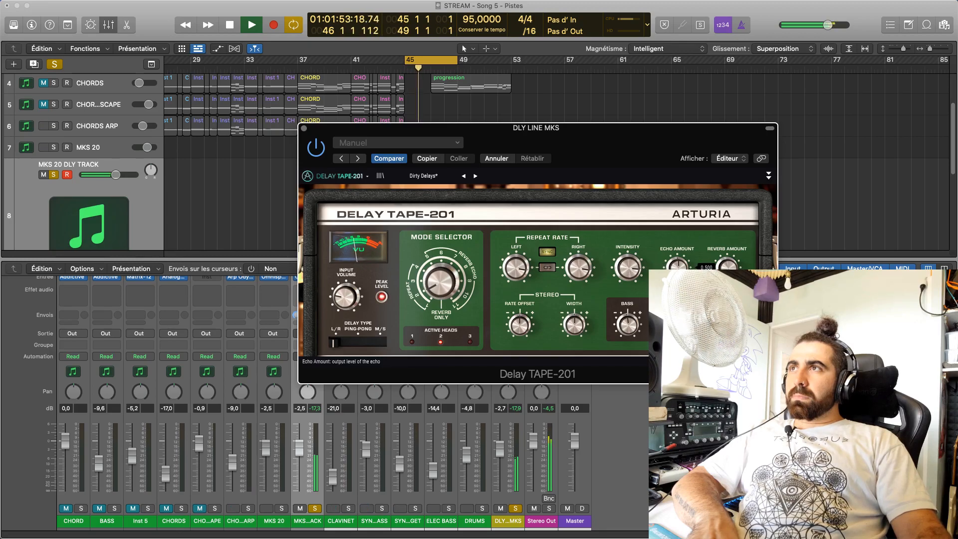
drag(677, 267, 676, 291)
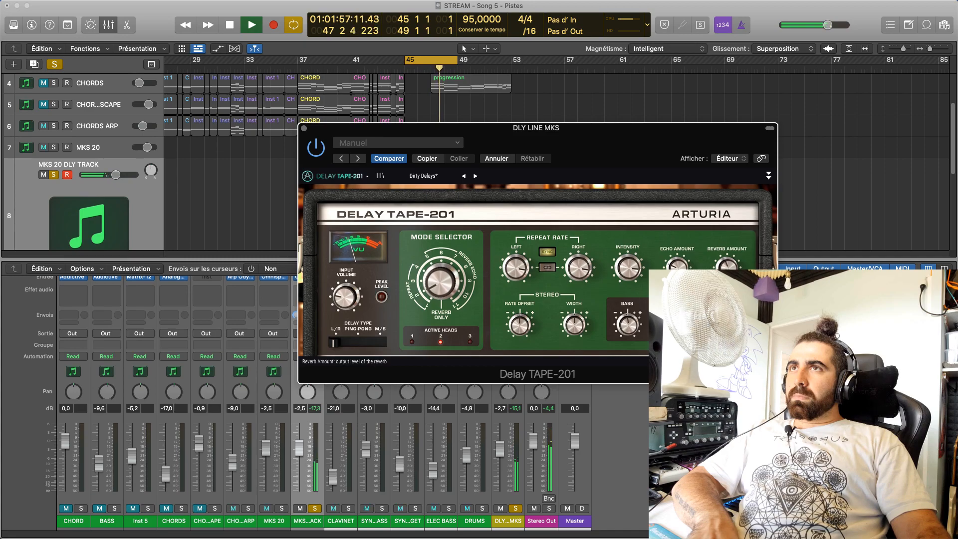
drag(727, 267, 727, 246)
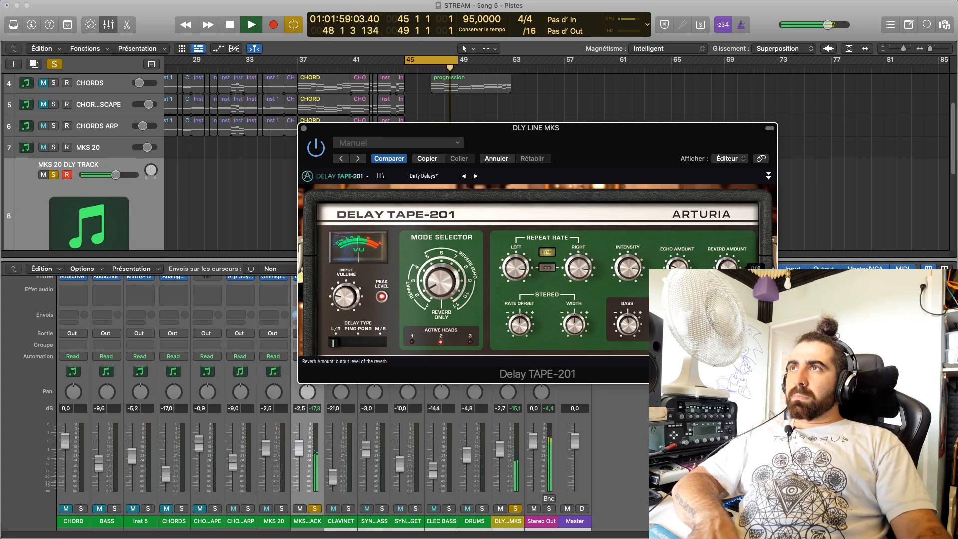
Try Mode Selector positions 3, 4 and 1, ignoring the crash alert, then settle on position 2 while fine-tuning Intensity
drag(441, 294, 441, 284)
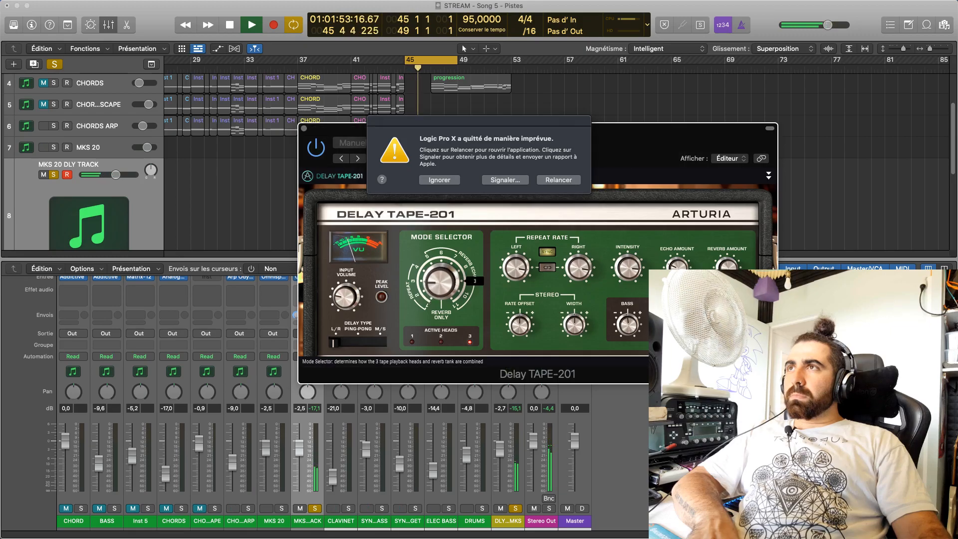
click(440, 180)
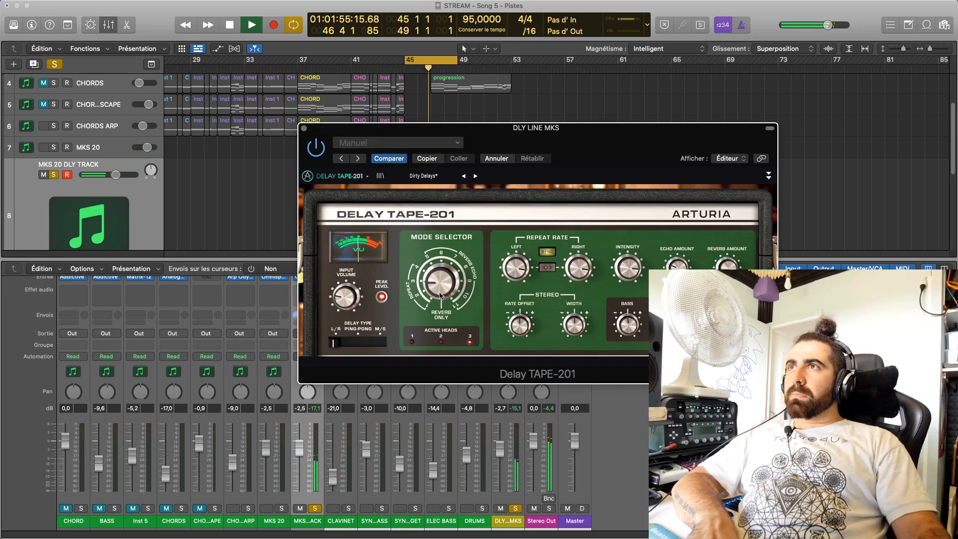
drag(435, 283, 435, 280)
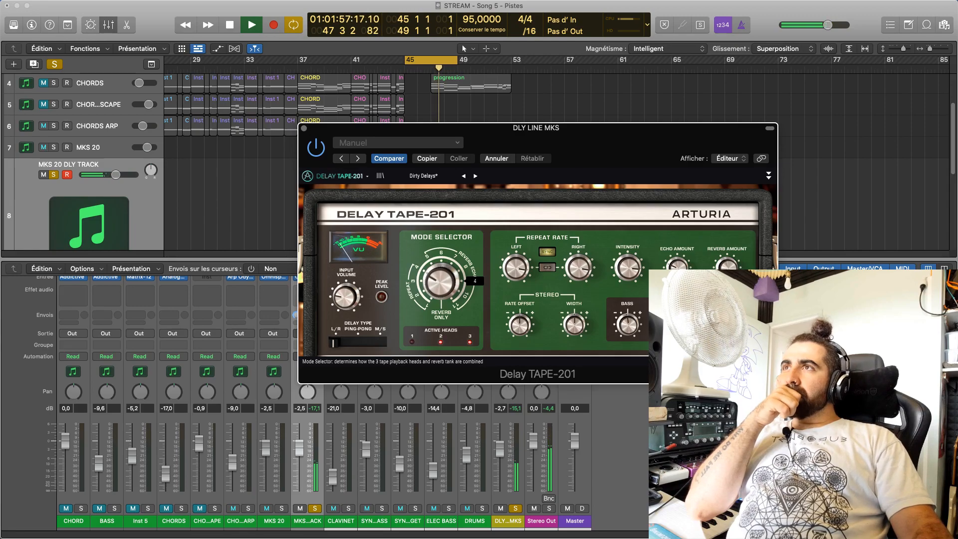
click(454, 180)
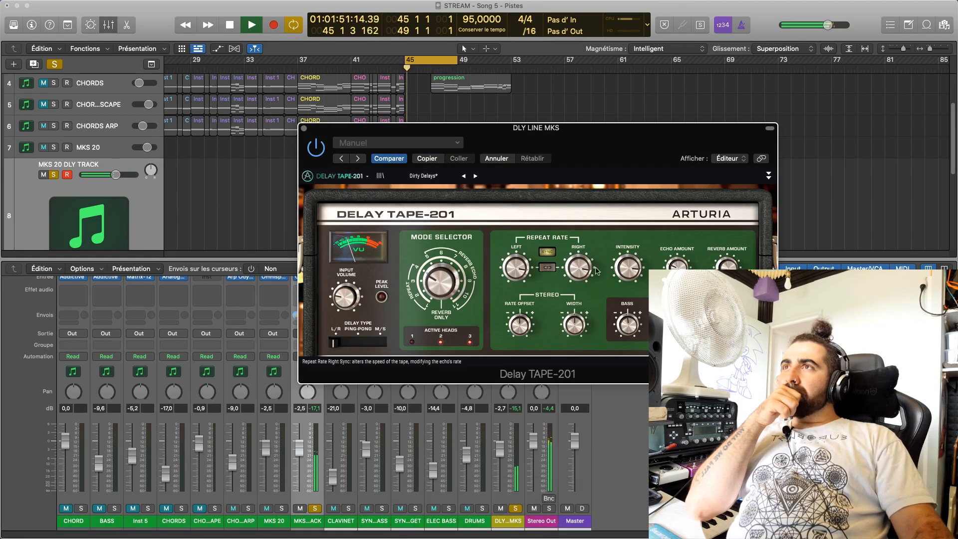
drag(627, 268, 627, 261)
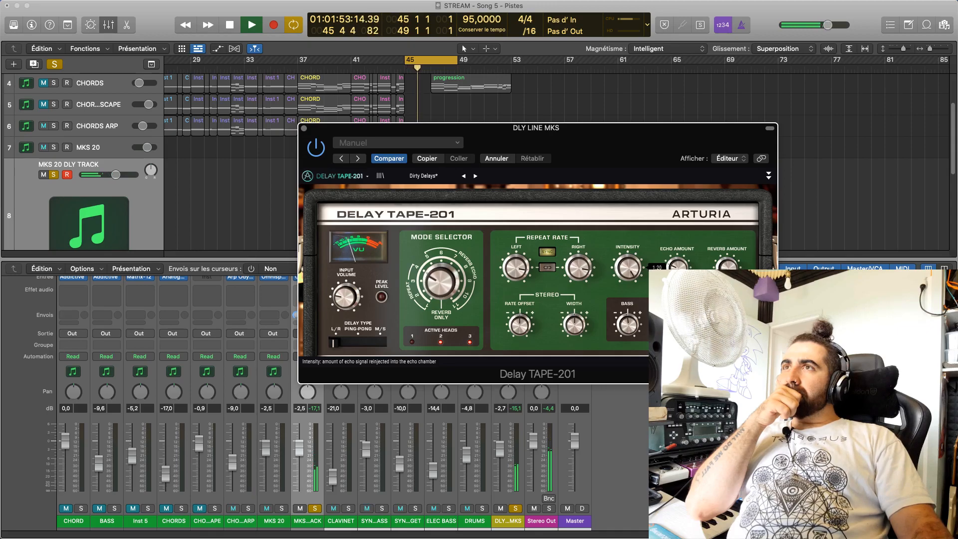
drag(437, 287, 437, 300)
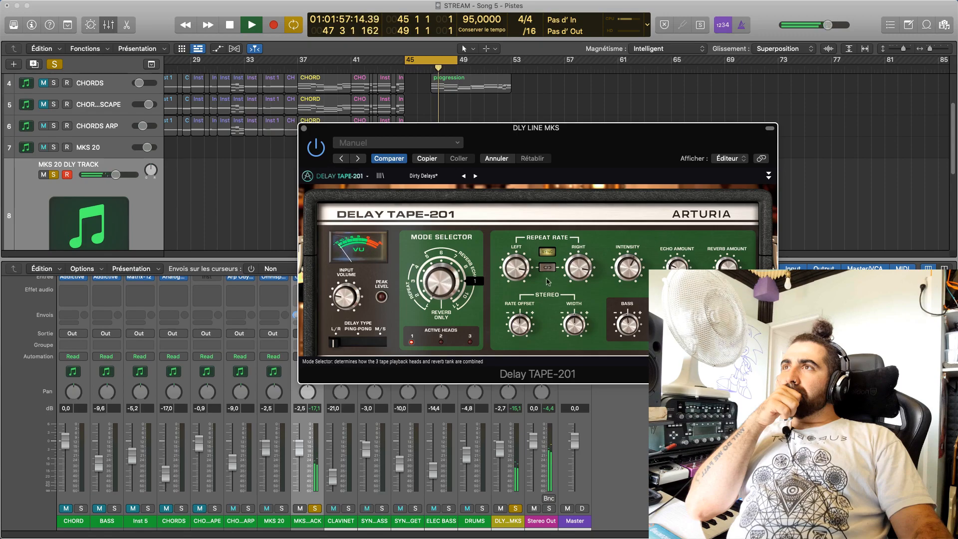
drag(628, 267, 628, 261)
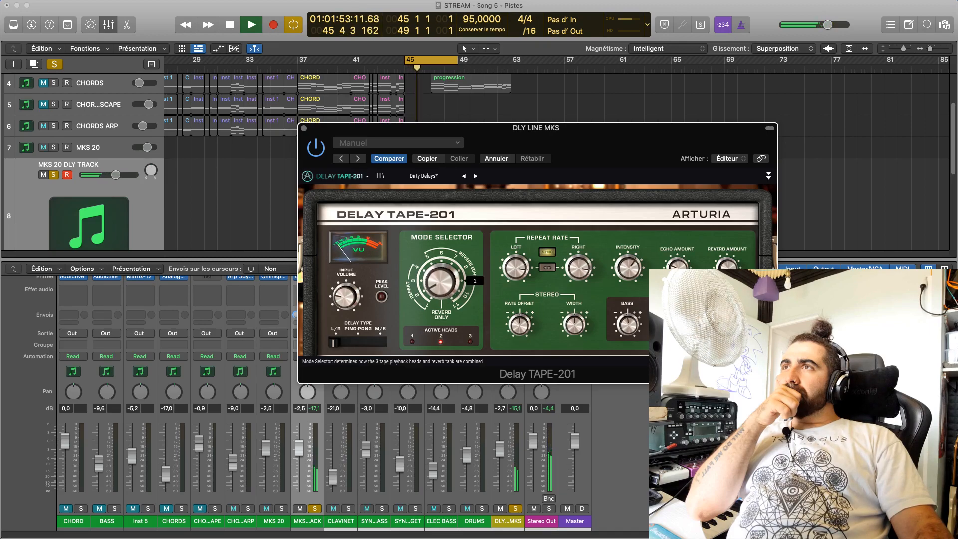
Switch the delay type to Ping-Pong, readjust Intensity, and lower the DLY LINE MKS channel level to -5.1 dB
click(357, 342)
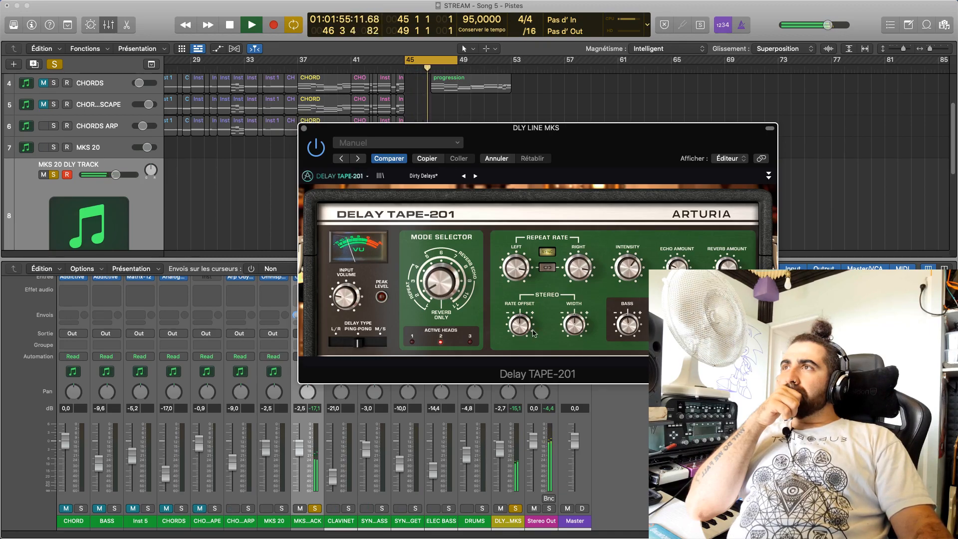
drag(627, 269, 627, 260)
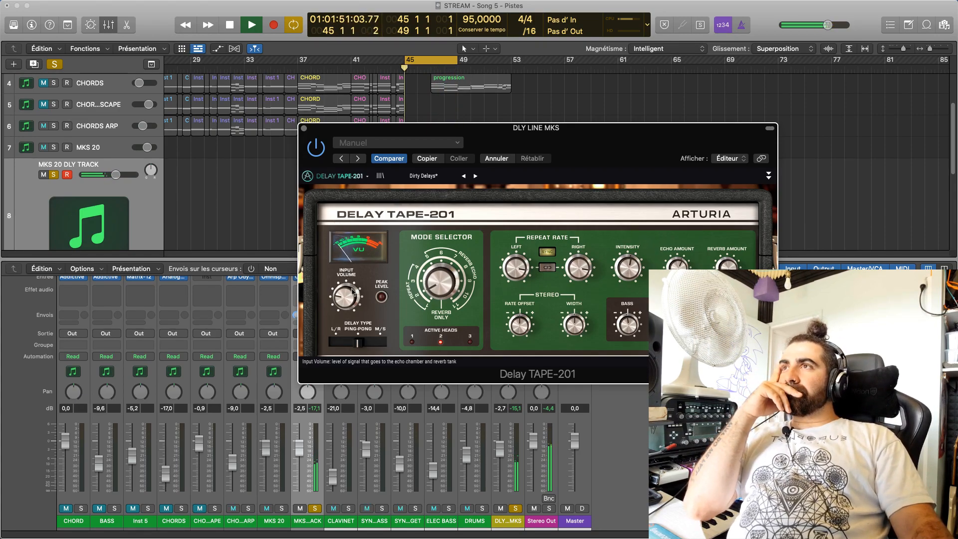
drag(501, 456, 503, 463)
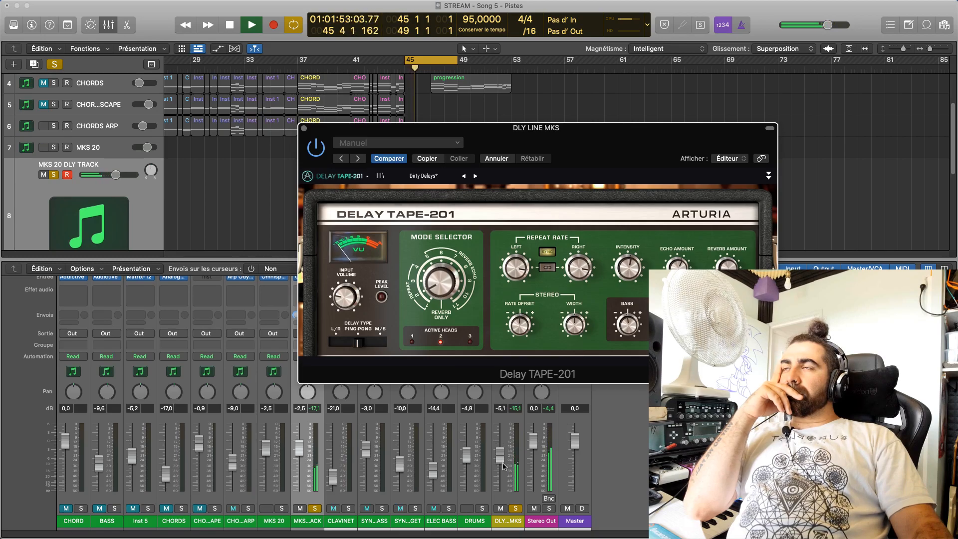
mouse_move(345, 296)
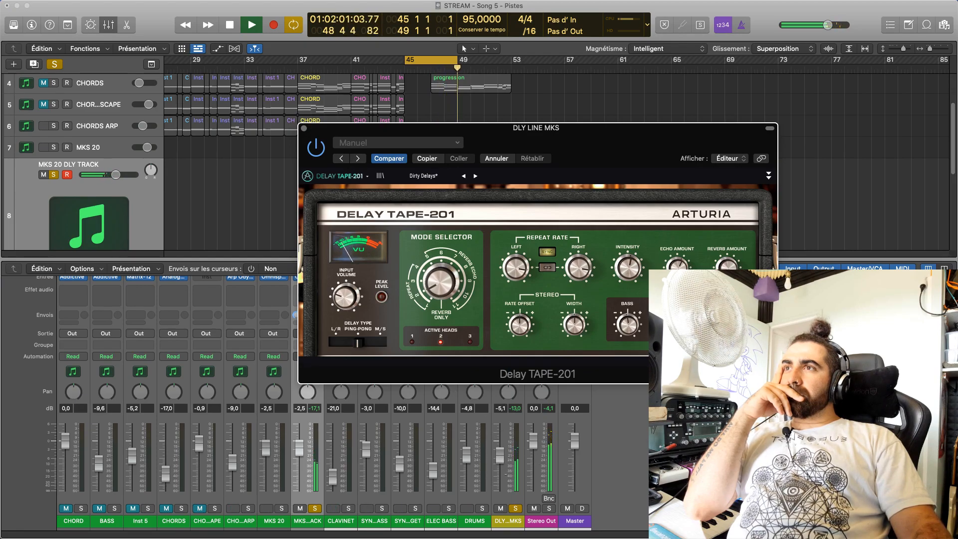
drag(500, 455, 500, 455)
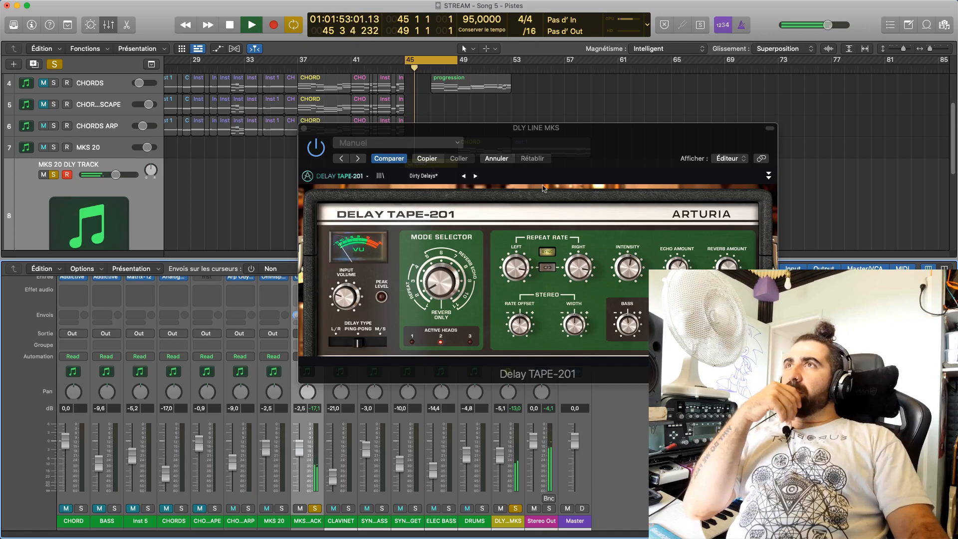
Save the delay settings as a new preset SAD MKS 20 of type Synth with the author's name, and close the plug-in window
click(496, 178)
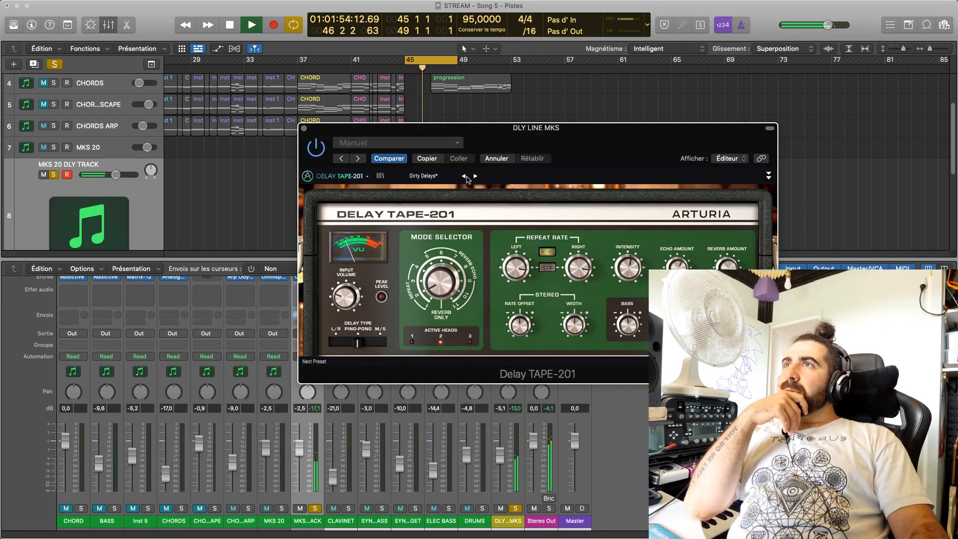
click(419, 177)
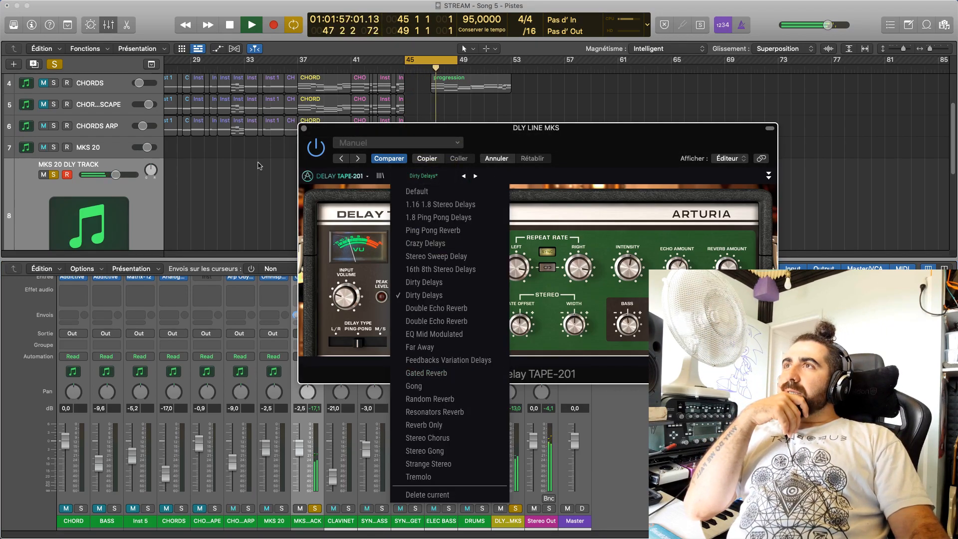
click(347, 177)
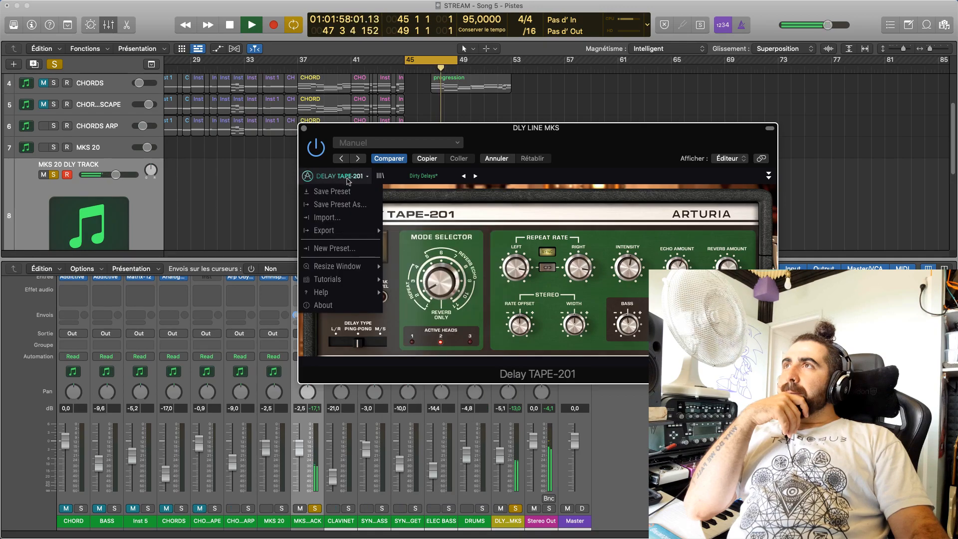
click(347, 205)
click(479, 248)
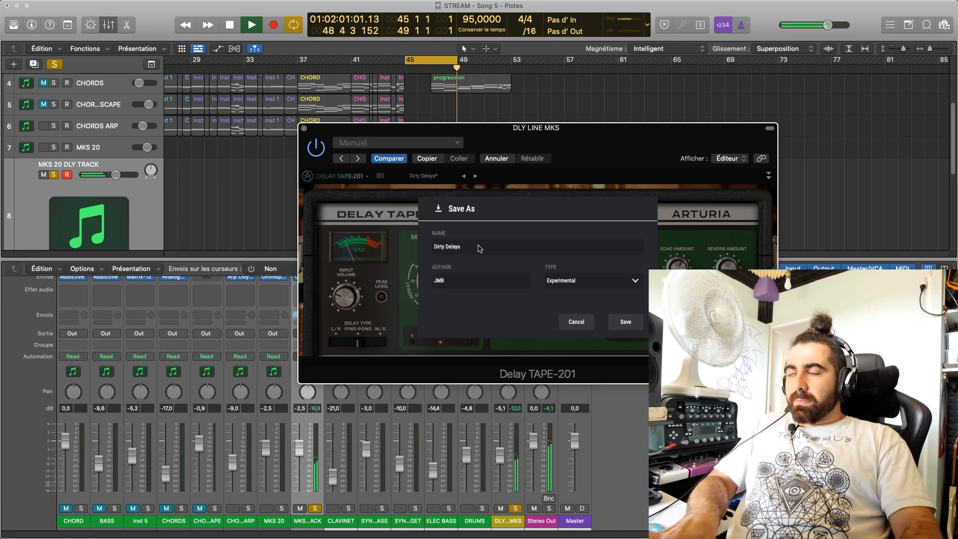
text(sa)
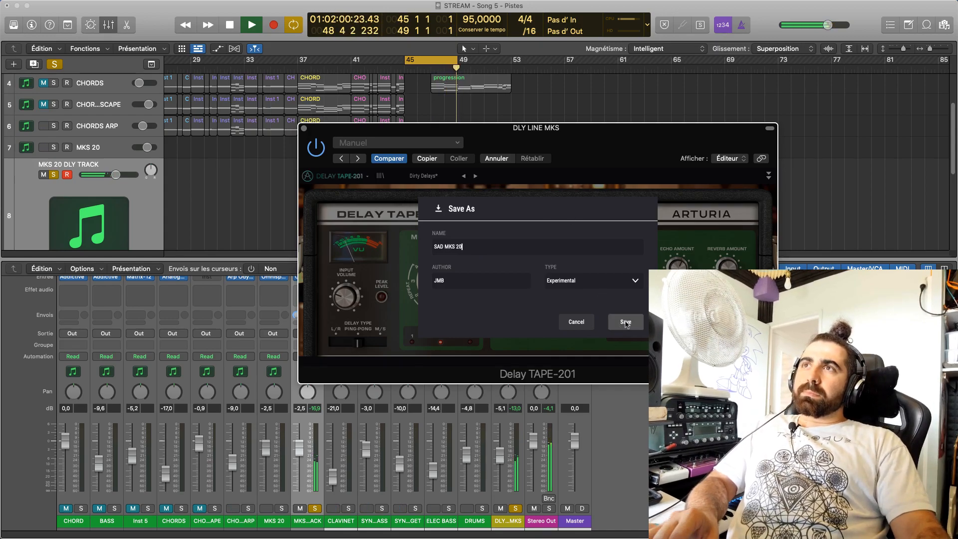
click(609, 285)
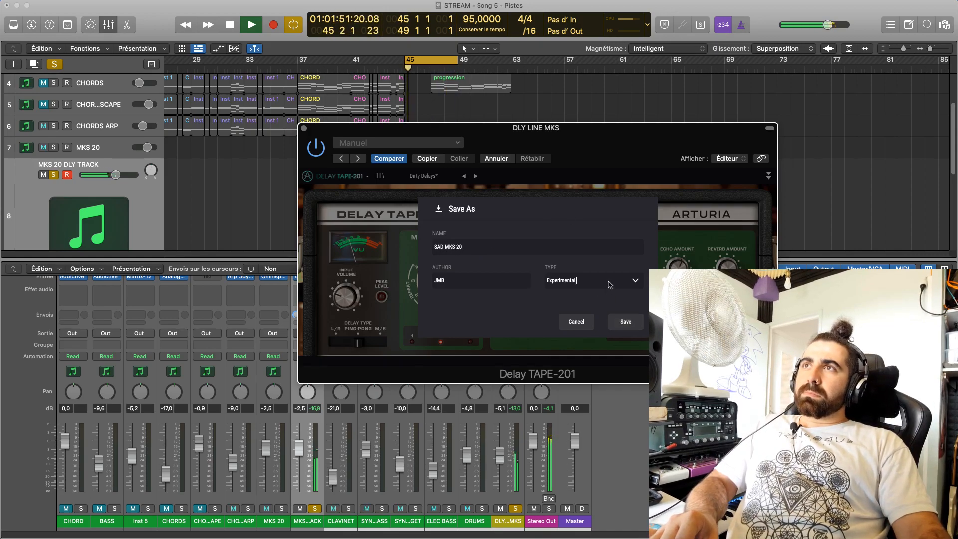
click(638, 281)
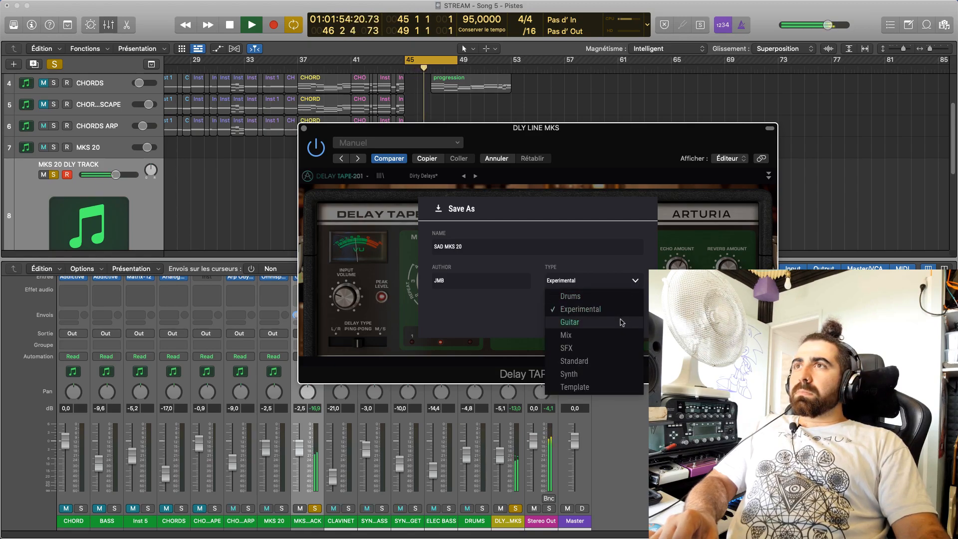
click(620, 375)
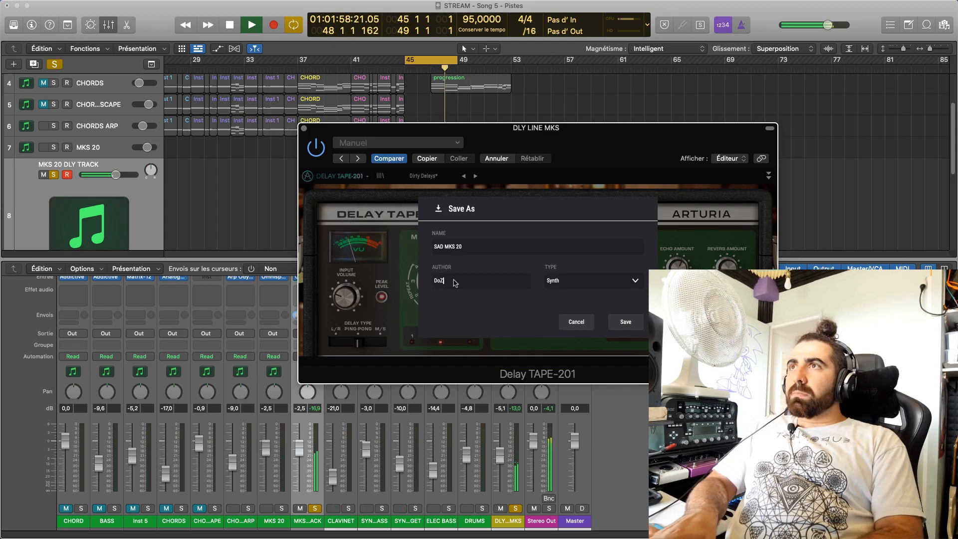
click(626, 322)
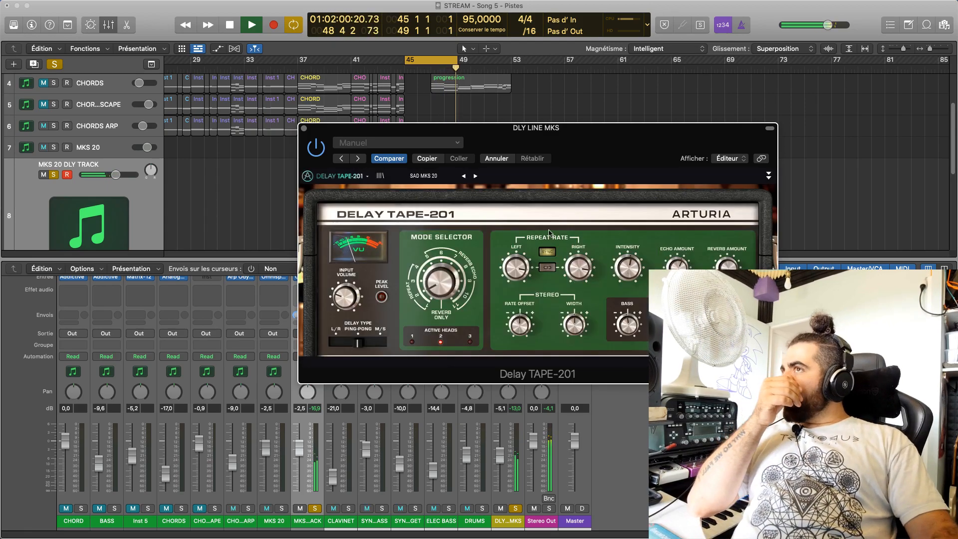
click(304, 128)
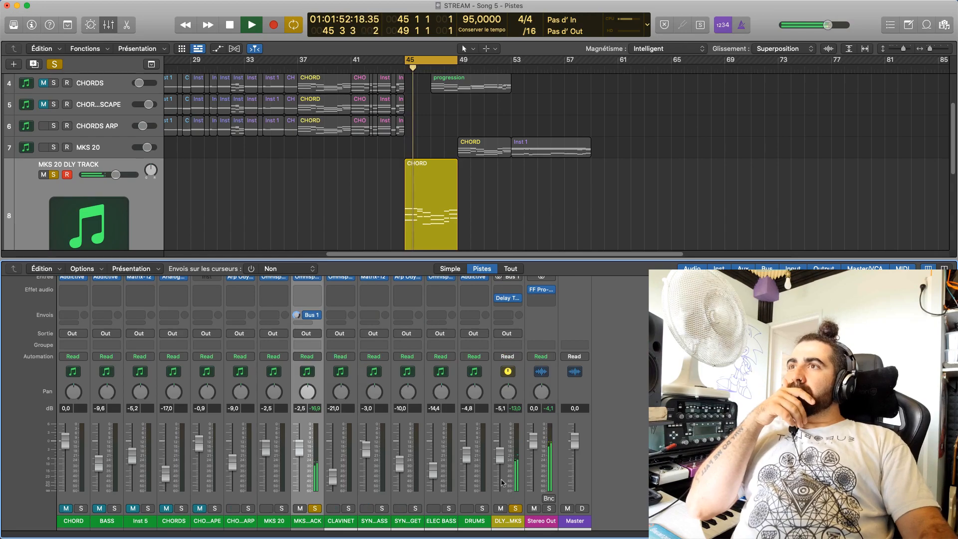
Lower the DLY LINE MKS channel level to -7.2 dB and show the piano roll instead of the mixer
drag(499, 455, 499, 459)
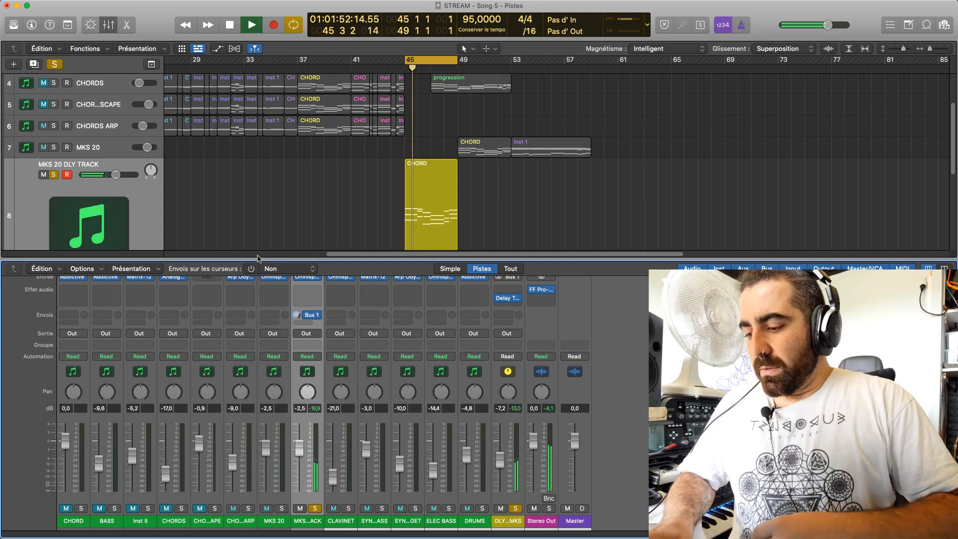
key(p)
key(space)
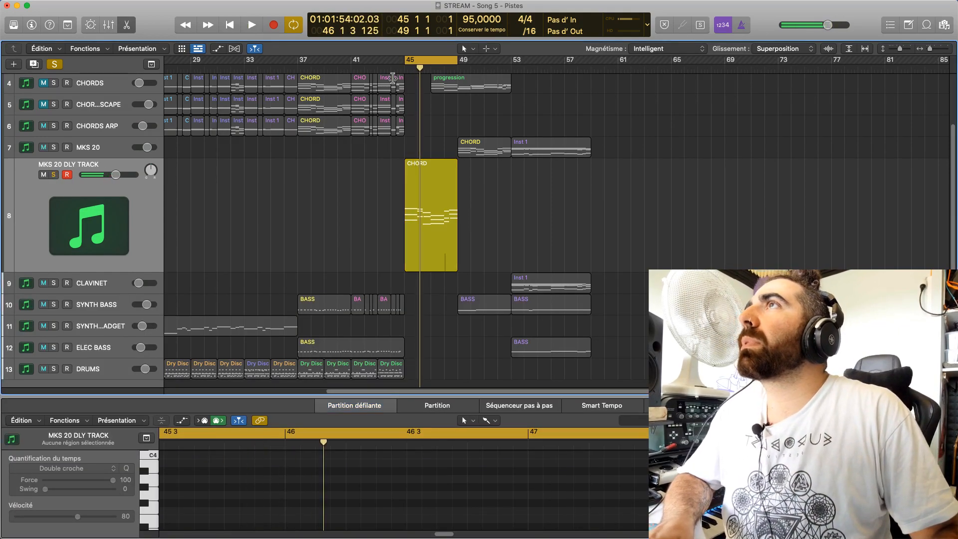
Turn off the cycle, clear all track solos and play the full arrangement from bar 43
click(418, 62)
click(418, 62)
click(379, 68)
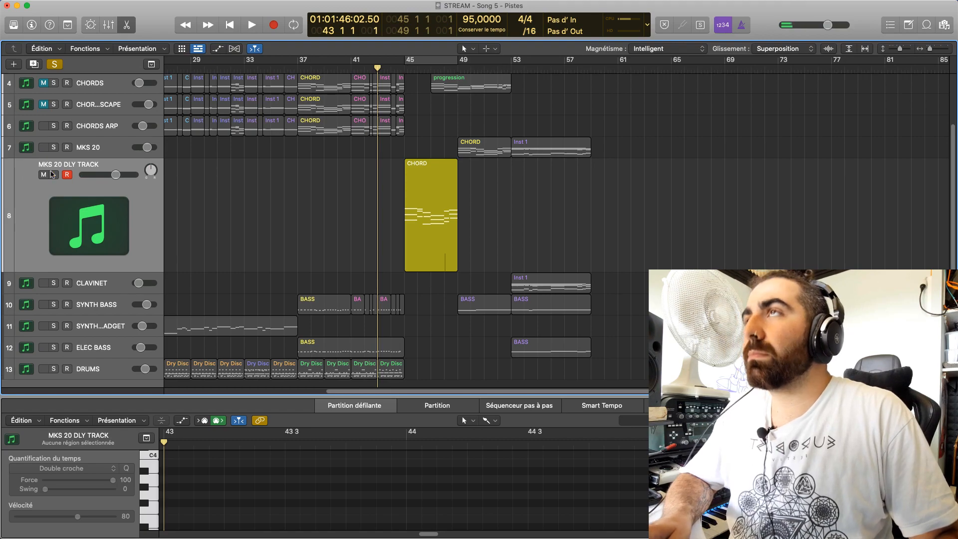
key(space)
key(space)
scroll(60, 181, up, 3)
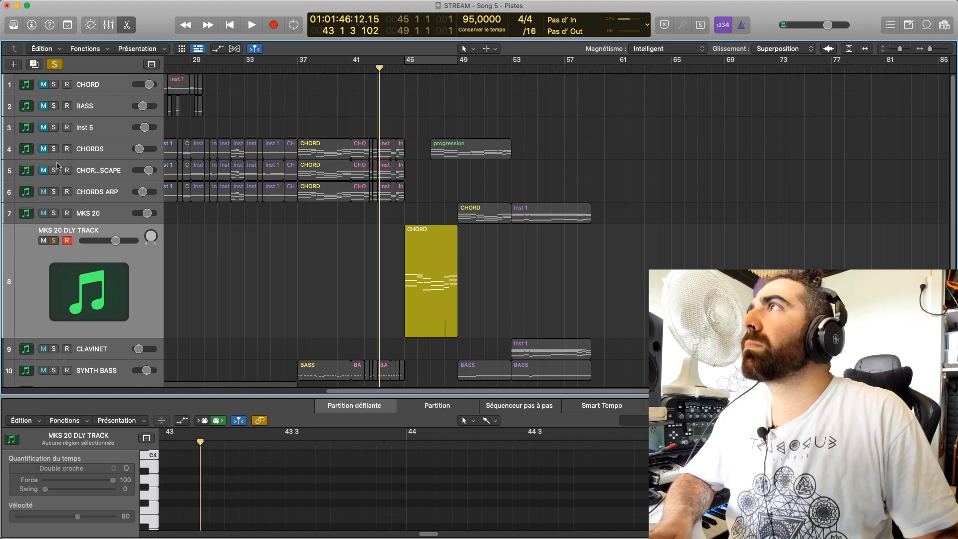
scroll(55, 149, down, 5)
scroll(59, 165, up, 5)
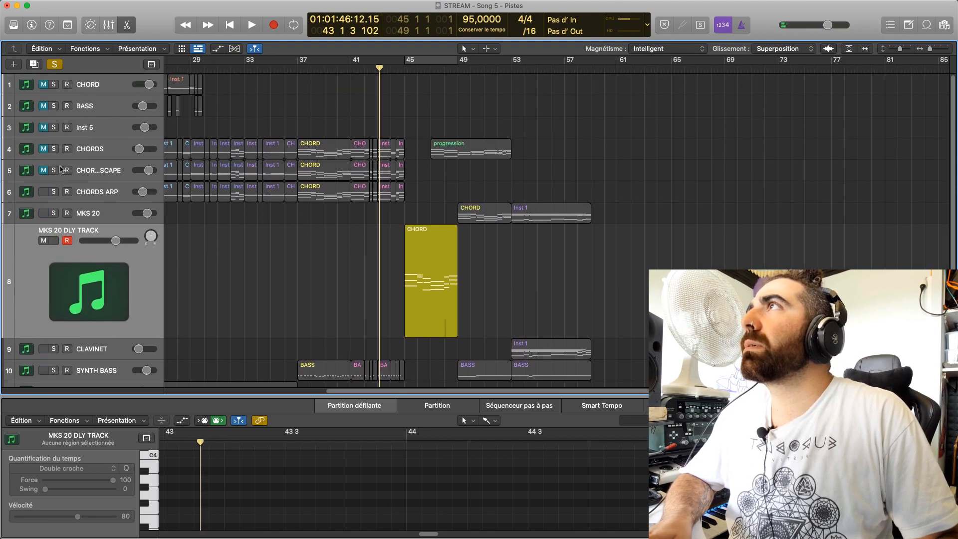
click(55, 65)
key(space)
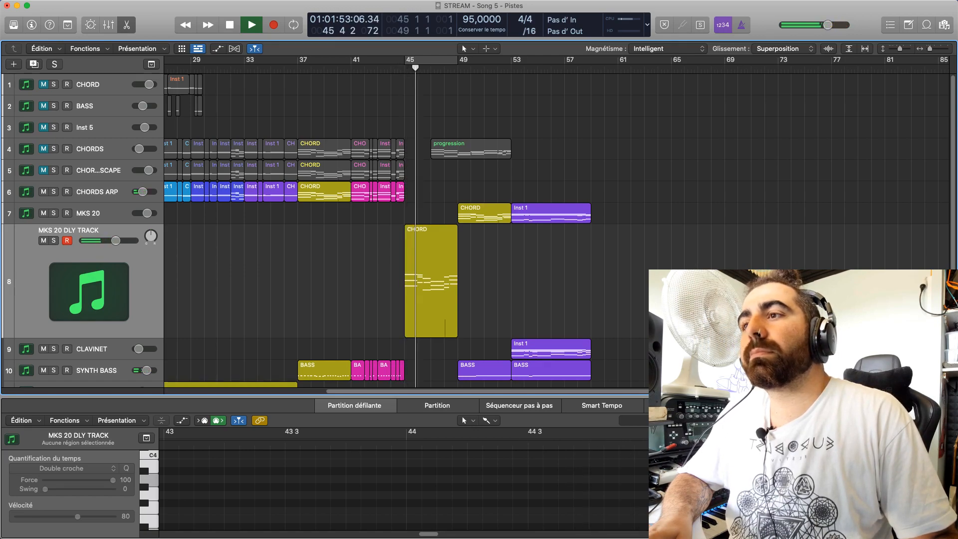
Open the BASS region at bar 49 of the SYNTH BASS track in an enlarged piano roll
scroll(493, 271, down, 3)
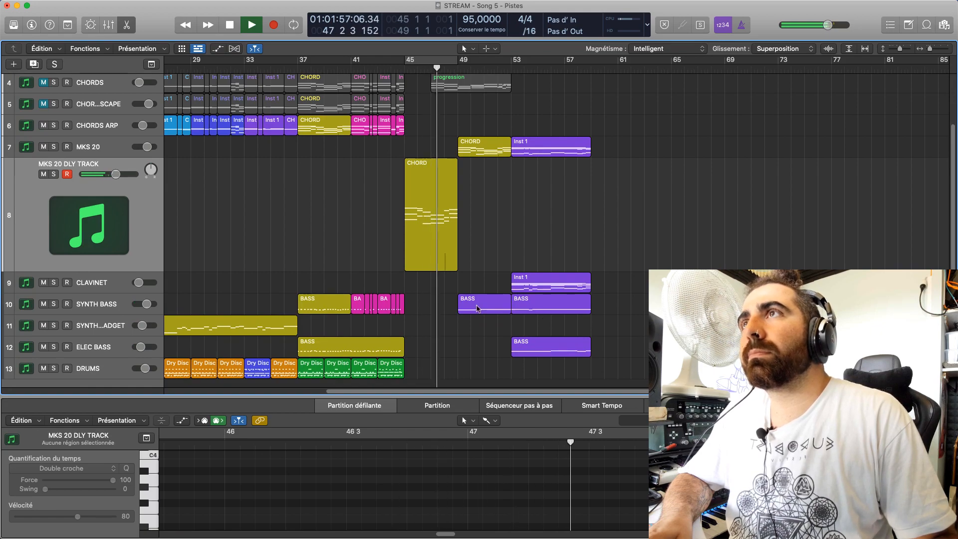
click(478, 306)
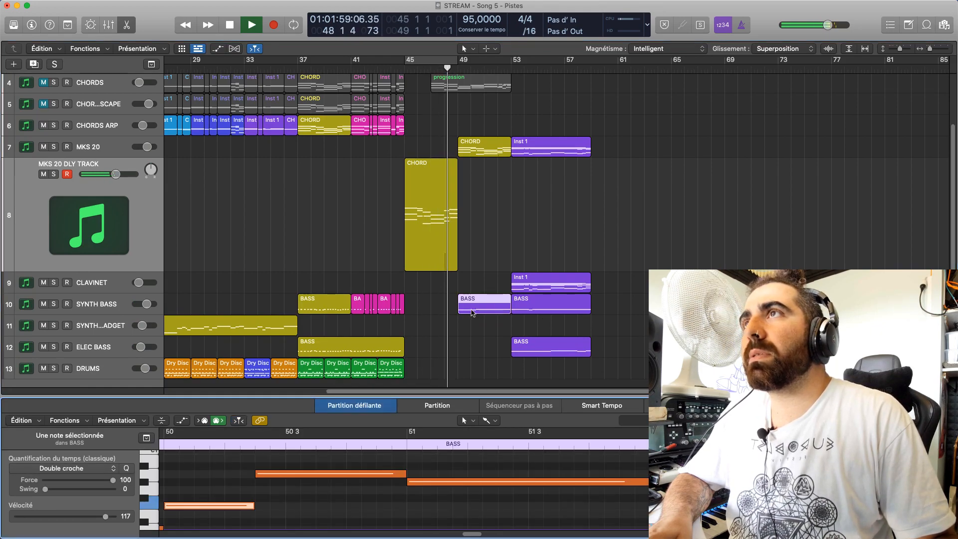
scroll(471, 313, up, 3)
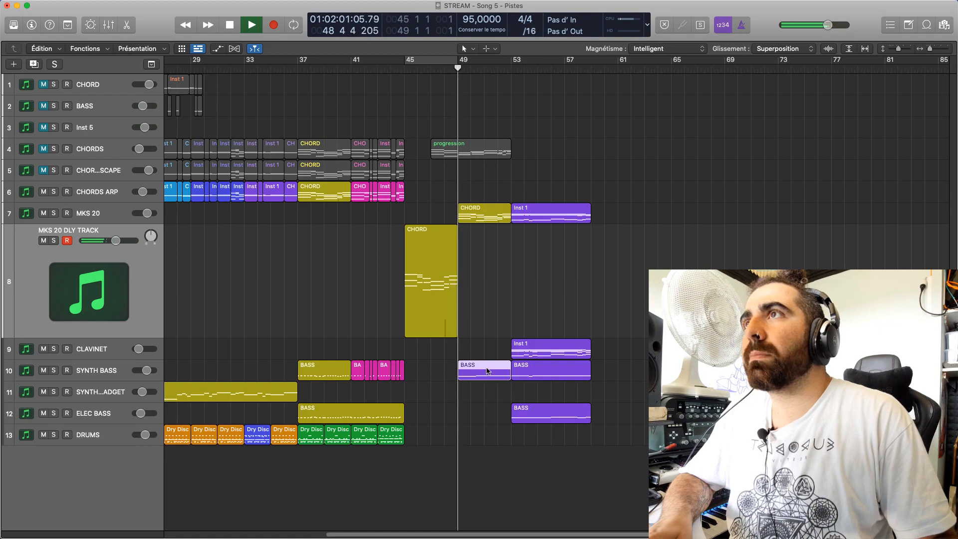
drag(472, 396, 471, 265)
scroll(433, 482, up, 5)
scroll(433, 482, up, 2)
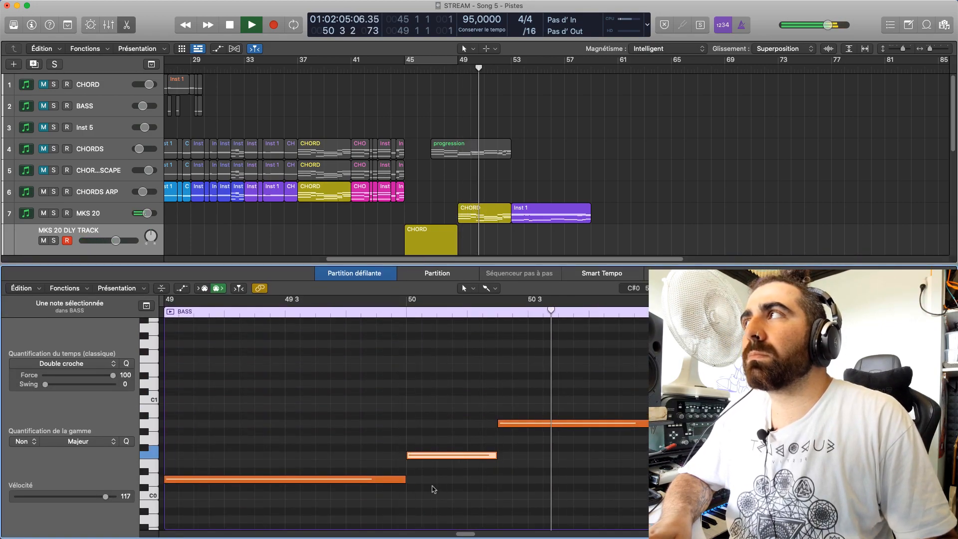
Raise the bar 51 note of the BASS region to C#1 and listen to the passage
key(space)
drag(669, 432, 668, 392)
click(635, 319)
key(space)
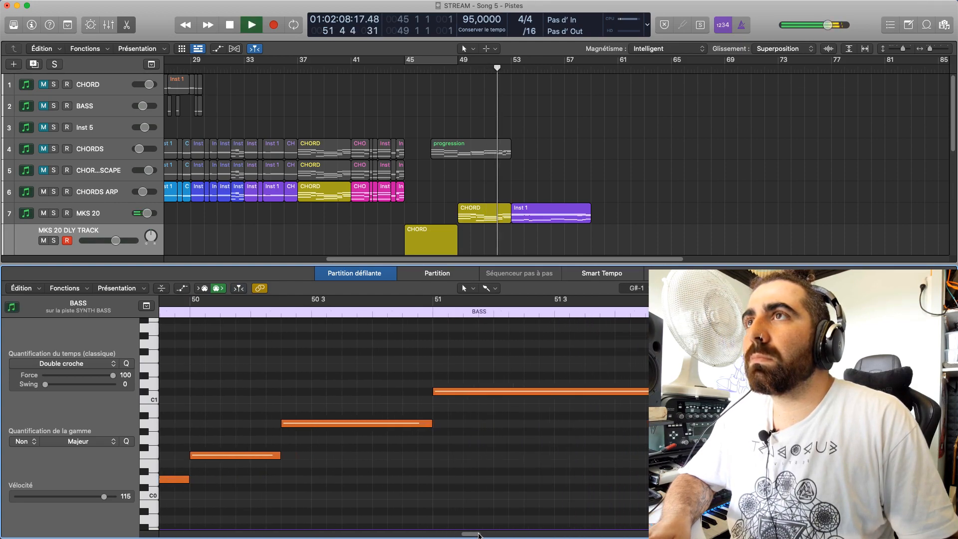
key(space)
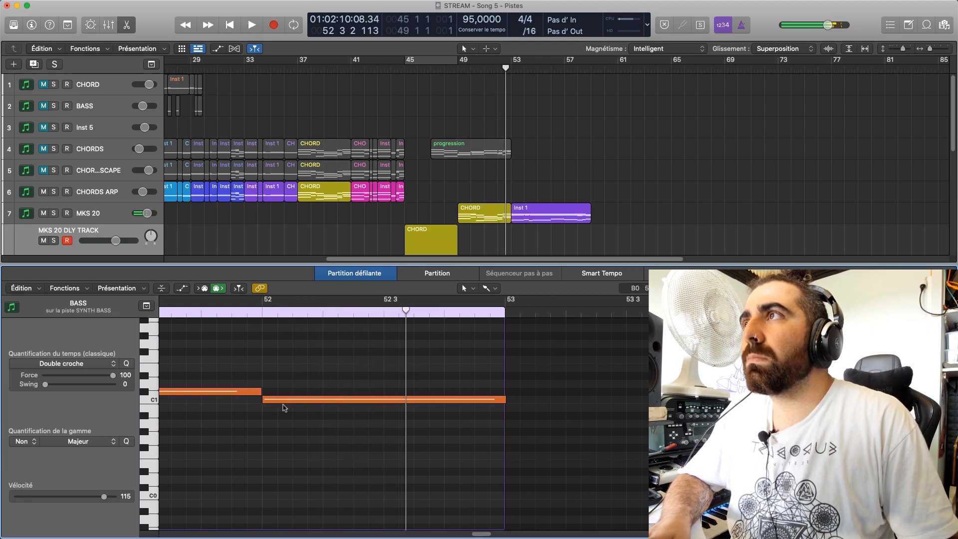
Set up a cycle over bars 50 to 53 and loop the bass line against the chords
drag(477, 534, 462, 534)
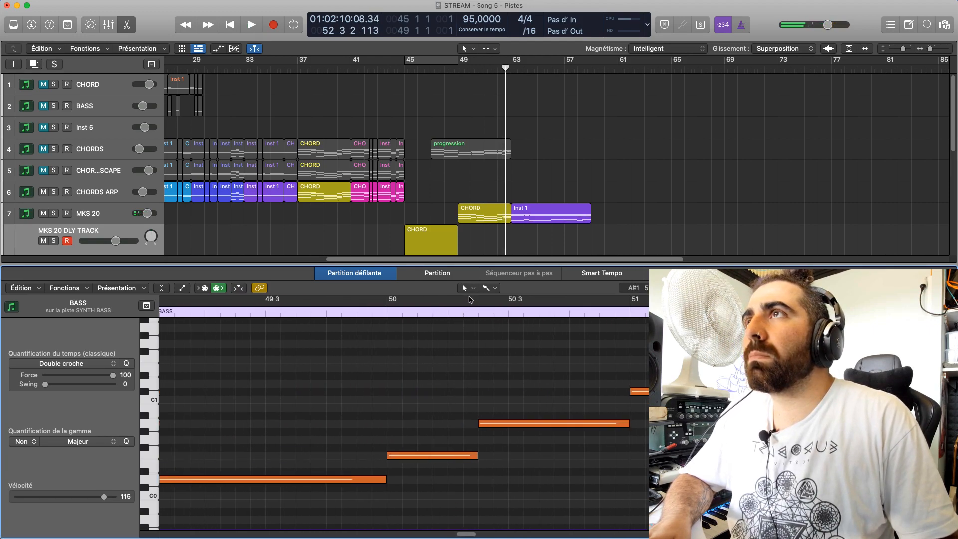
drag(469, 299, 629, 299)
drag(801, 299, 720, 299)
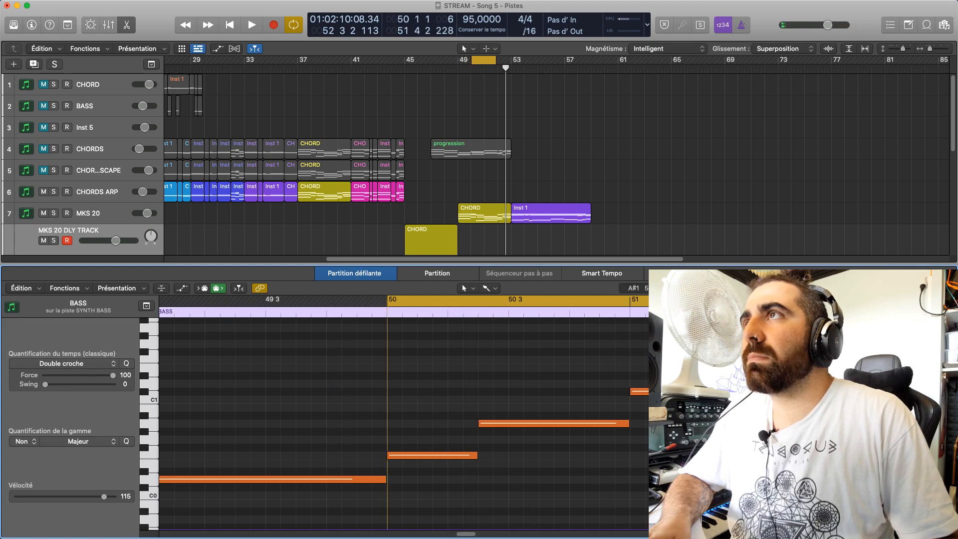
key(space)
drag(938, 287, 933, 288)
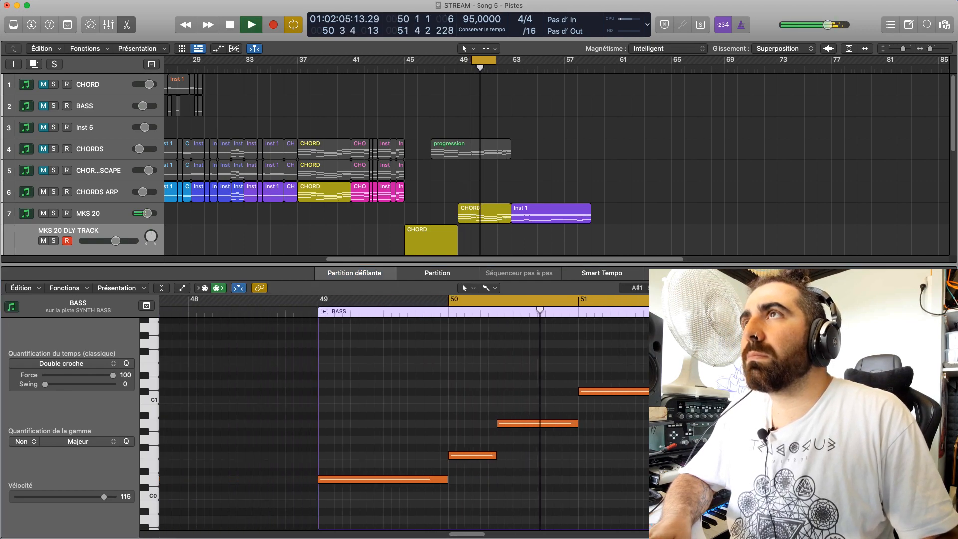
click(473, 535)
drag(472, 536, 488, 536)
key(space)
drag(369, 312, 506, 364)
key(space)
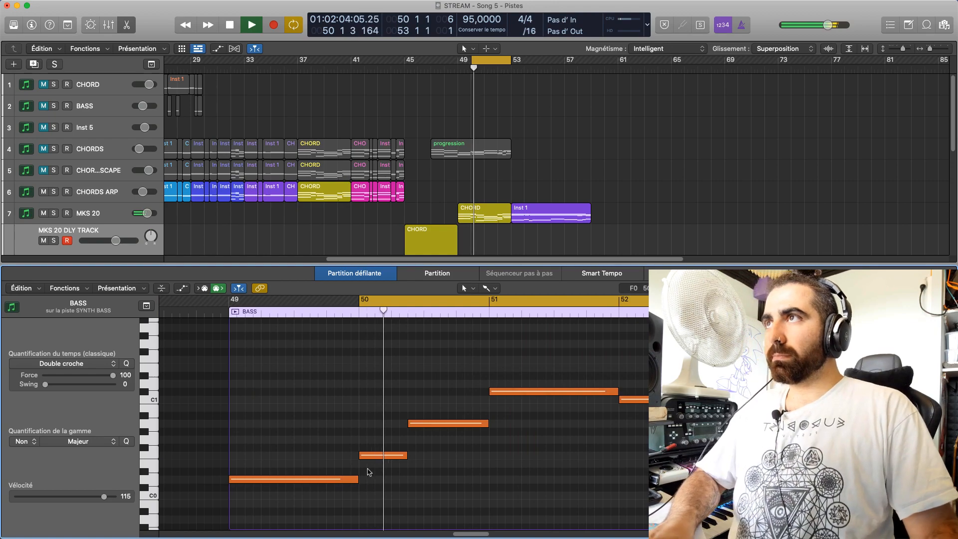
Audition the bar 51 bass note at D1 and D#1 while looping from bar 51
drag(509, 392, 508, 385)
key(space)
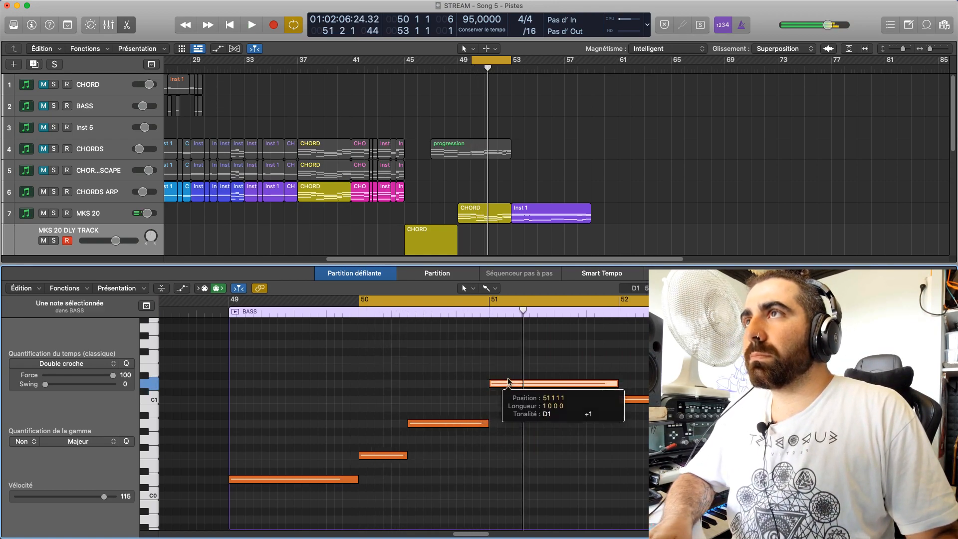
key(space)
drag(360, 302, 489, 302)
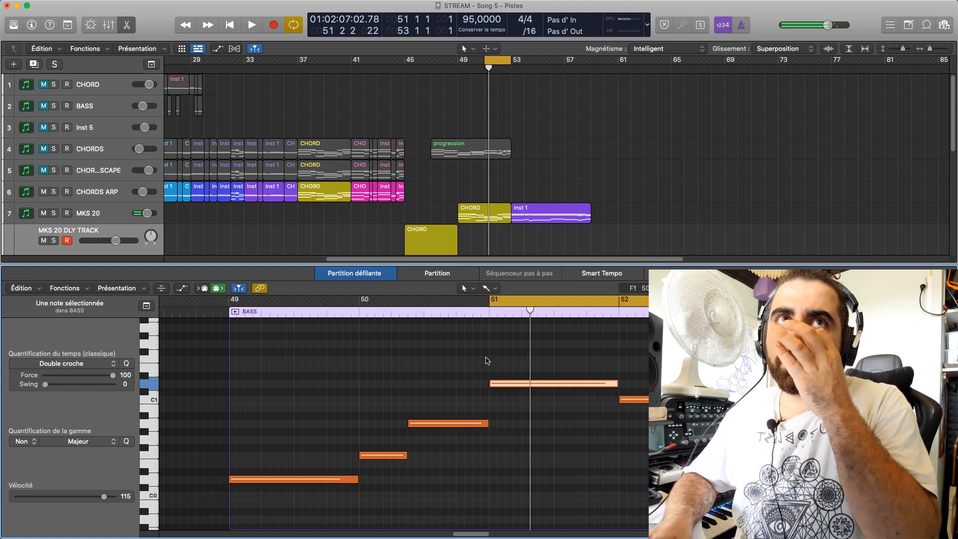
key(space)
drag(509, 383, 507, 375)
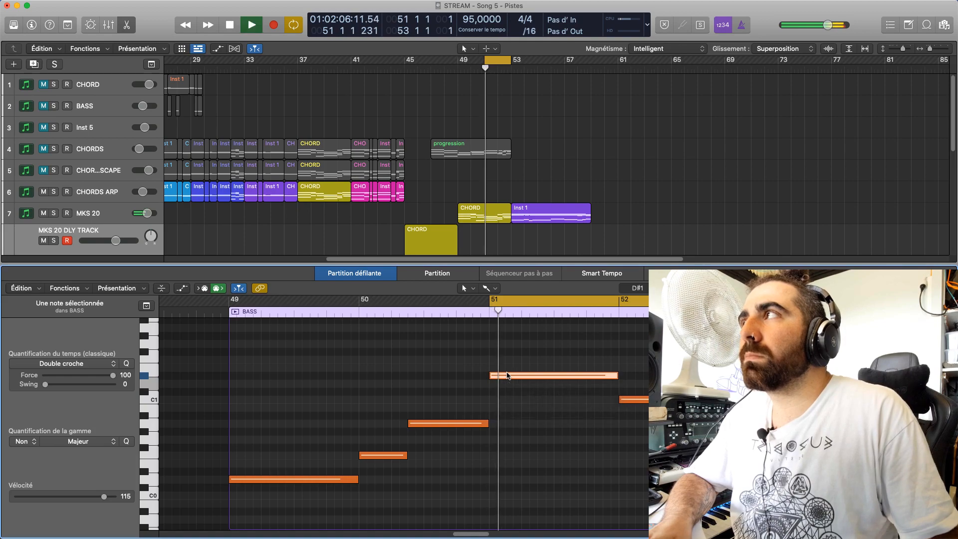
key(space)
click(486, 423)
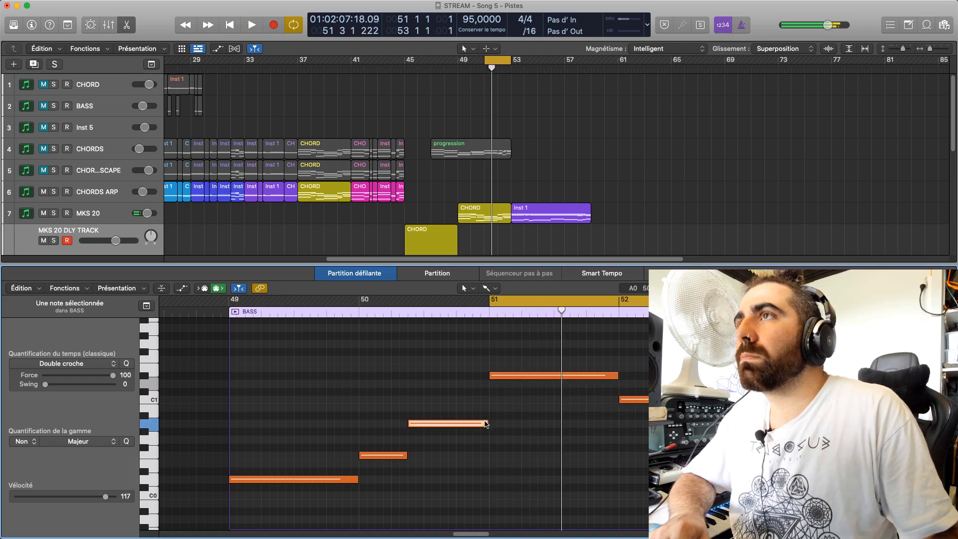
click(503, 375)
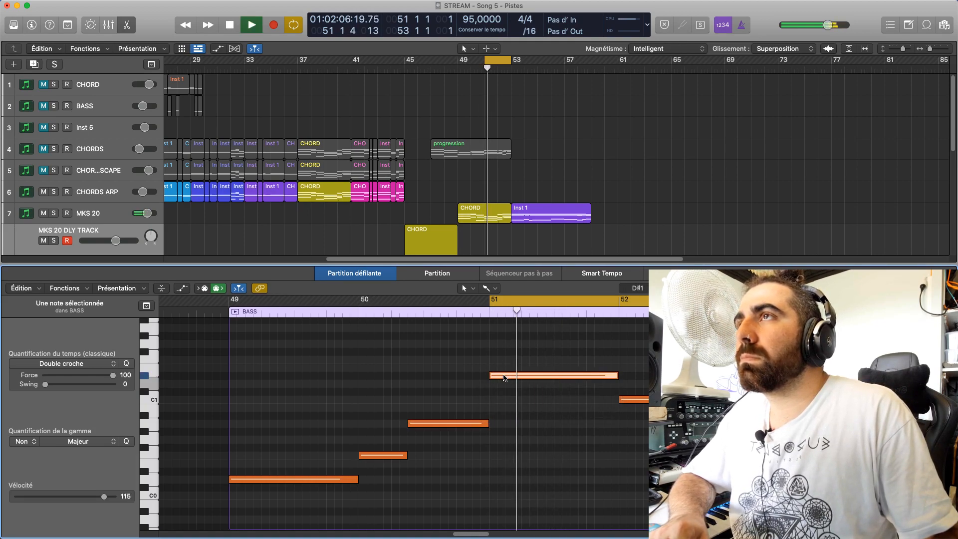
Try the bar 51 bass note at C1 and extend the cycle start back to 50 2 3
drag(504, 376, 503, 400)
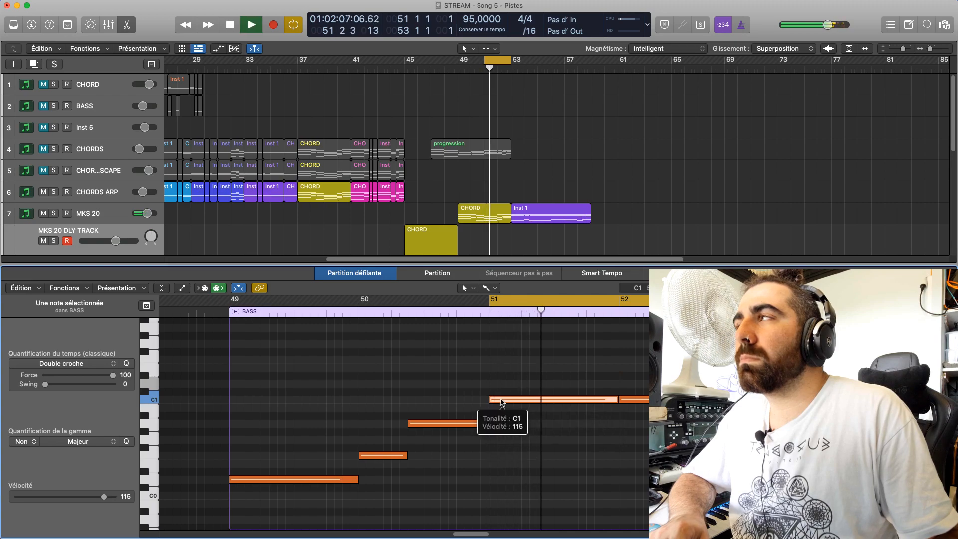
key(space)
drag(490, 301, 410, 334)
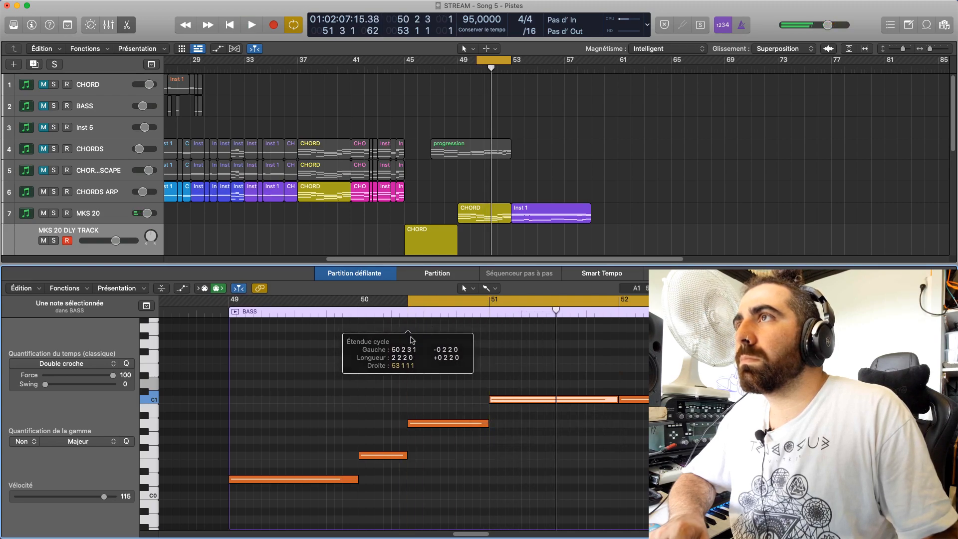
key(space)
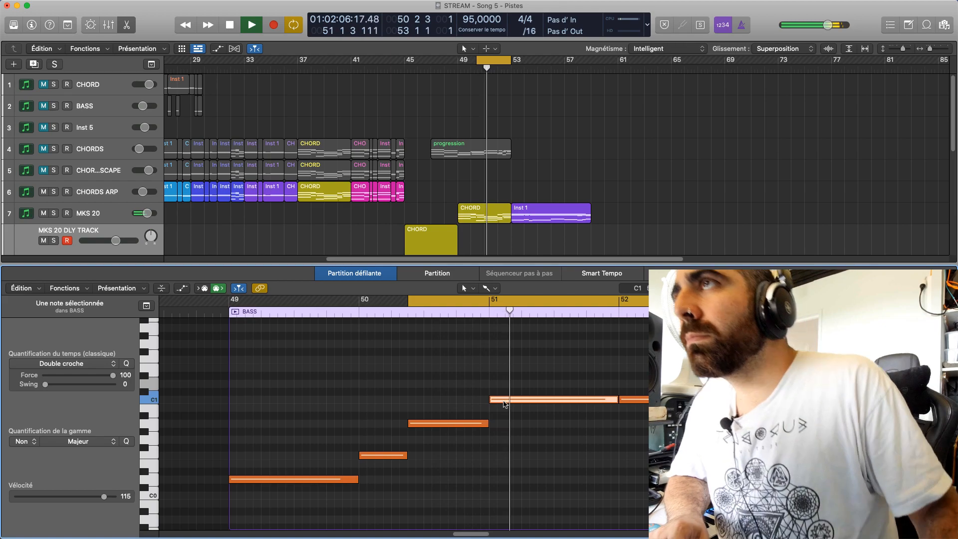
key(space)
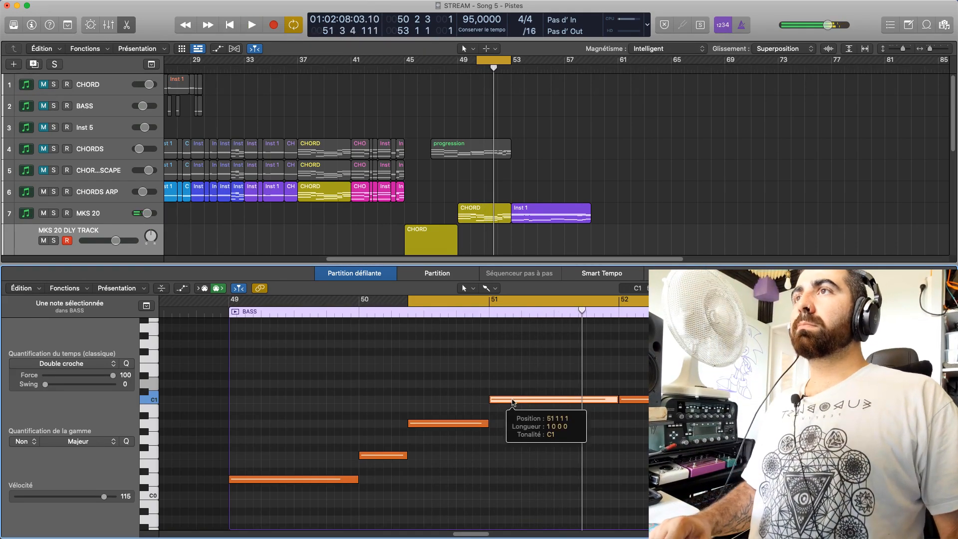
Try the bar 51 bass note at B0 and A#0 during looped playback, and settle on B0
drag(513, 402, 513, 410)
key(space)
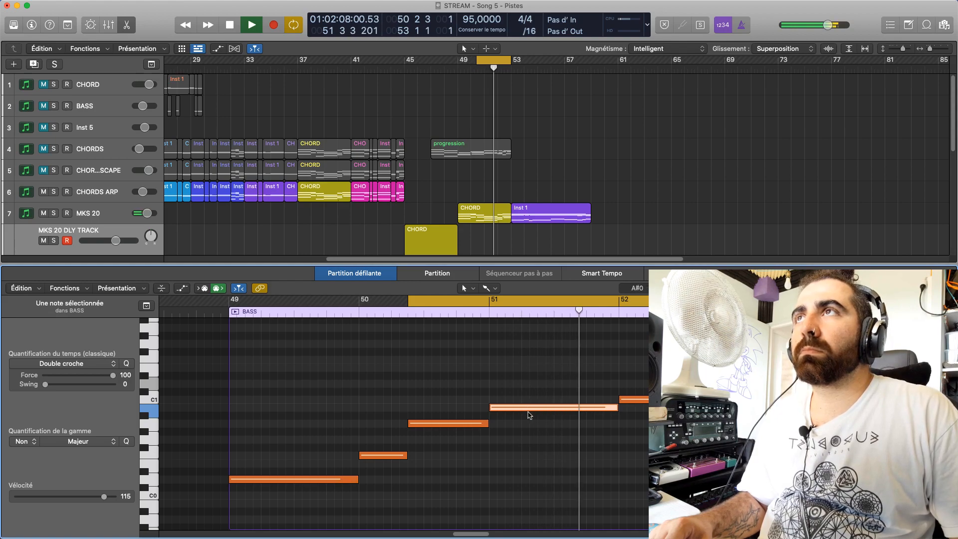
drag(564, 409, 566, 416)
click(470, 349)
key(space)
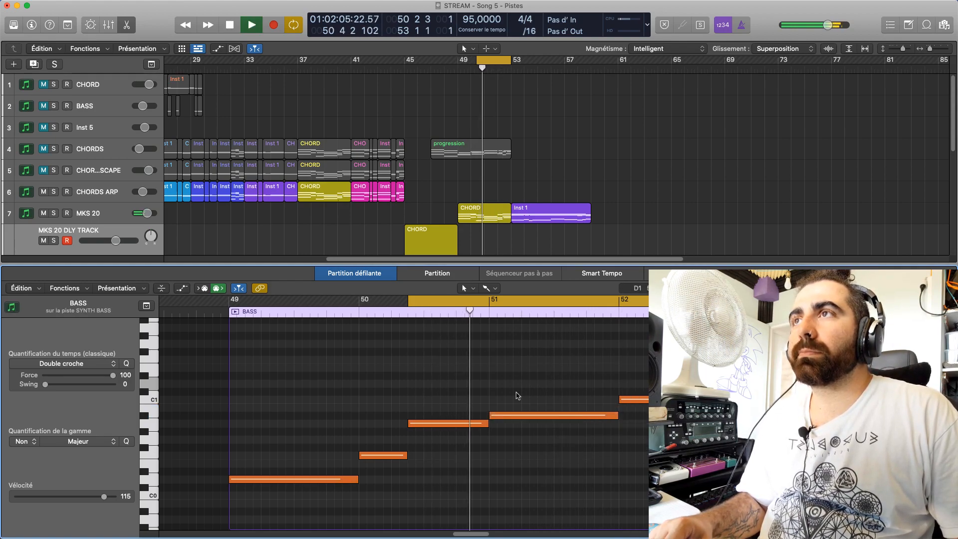
drag(523, 414, 520, 406)
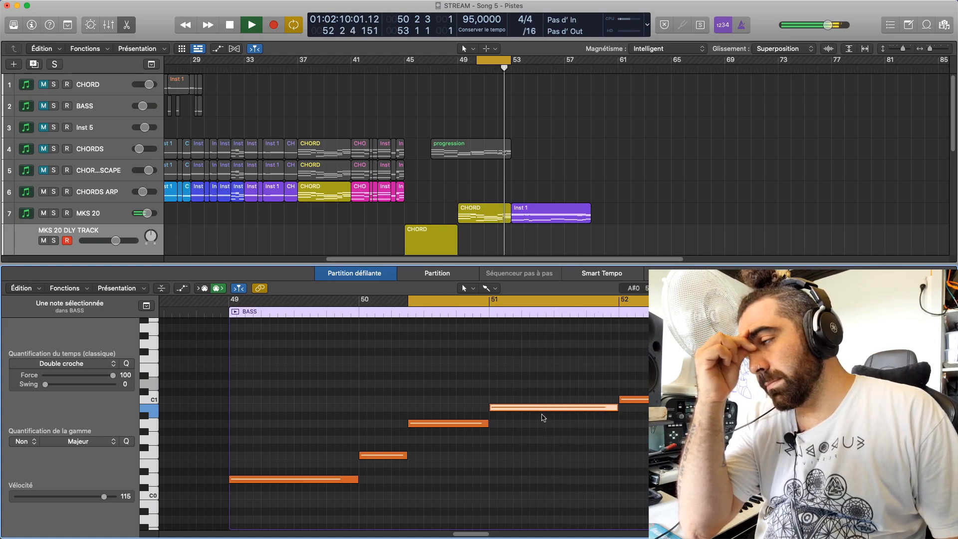
Lower the bar 52 bass note to F0 and compare it with the notes of the MKS 20 CHORD region
key(space)
drag(666, 400, 665, 455)
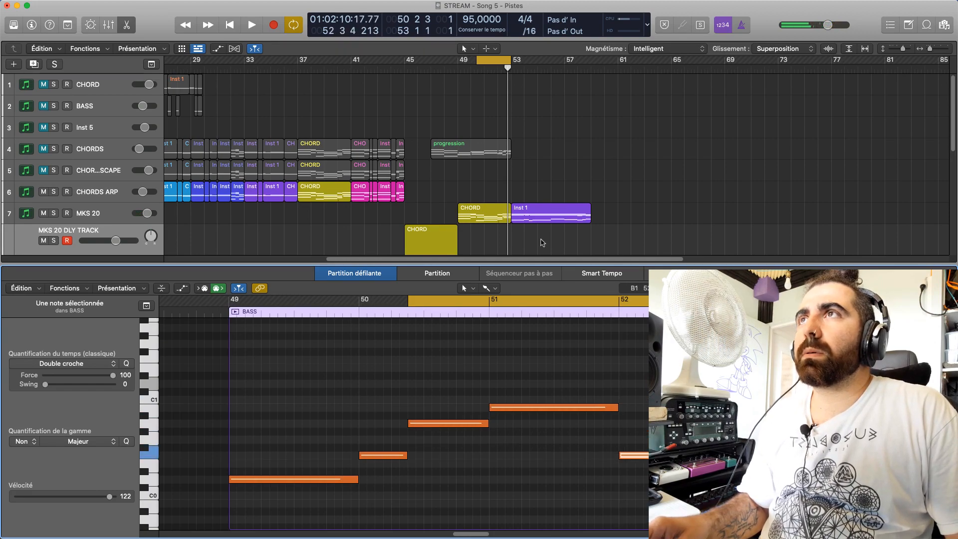
click(490, 214)
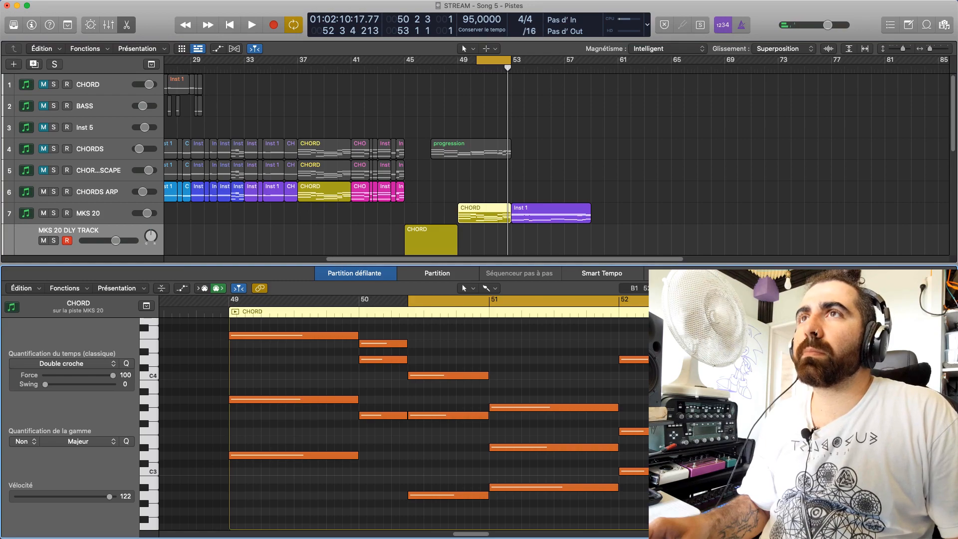
scroll(489, 389, up, 5)
scroll(483, 240, down, 5)
scroll(492, 247, down, 4)
click(486, 194)
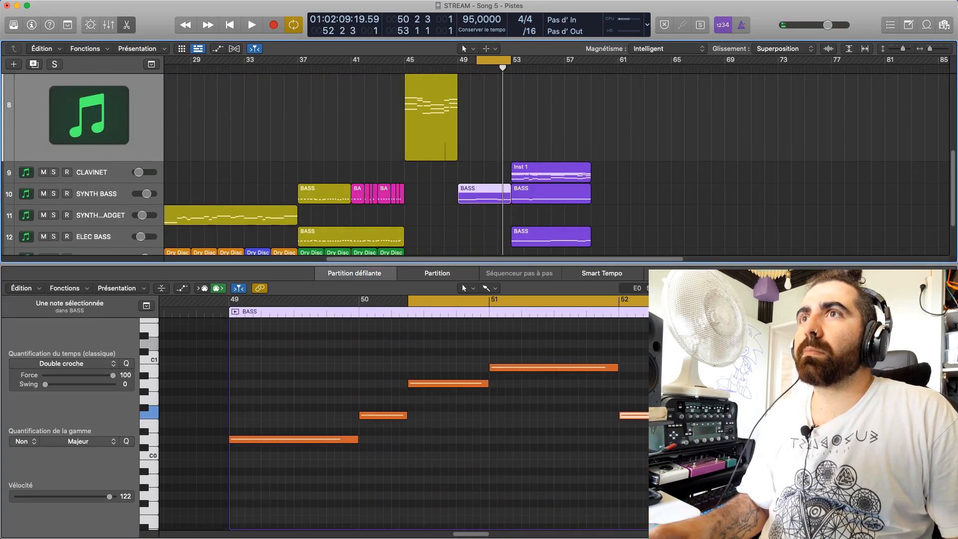
Split the bar 52 bass note at 52 2 3, raise its second part to G#0 and play the cycle
key(super+Down)
key(super+Right)
key(super+Right)
key(super+Right)
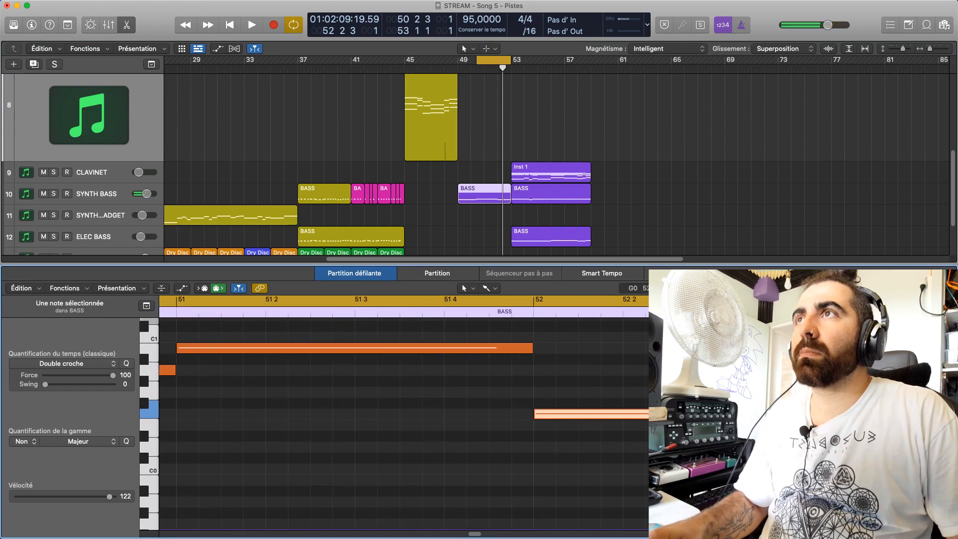
key(space)
key(space)
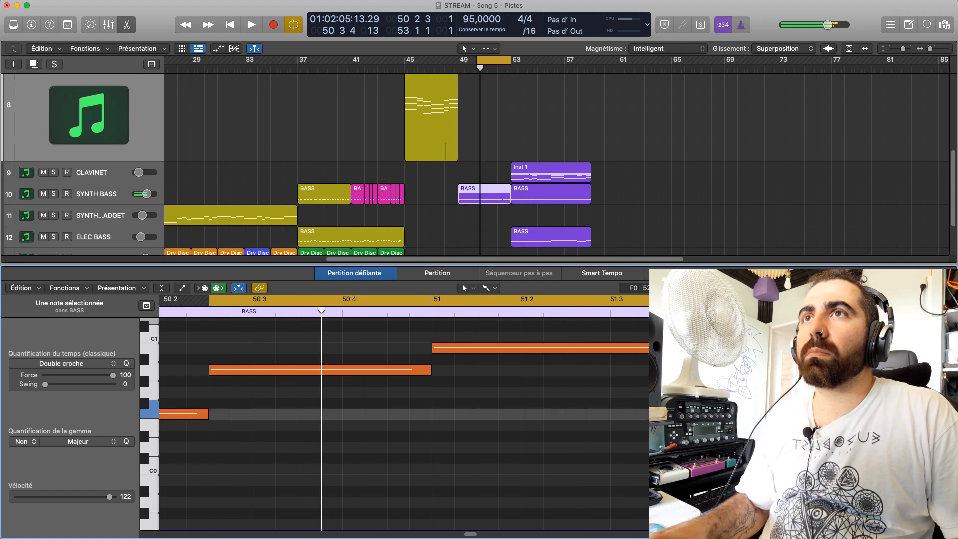
drag(931, 414, 930, 380)
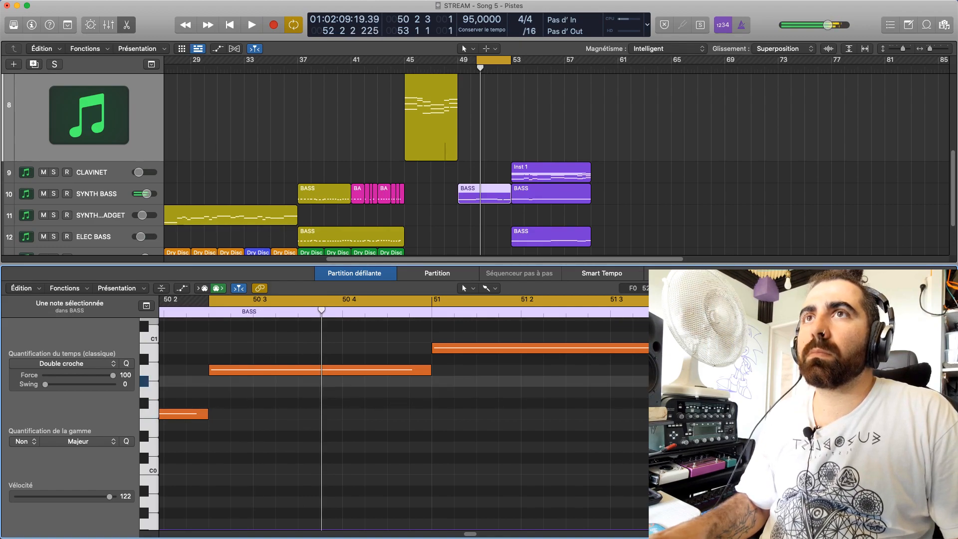
key(space)
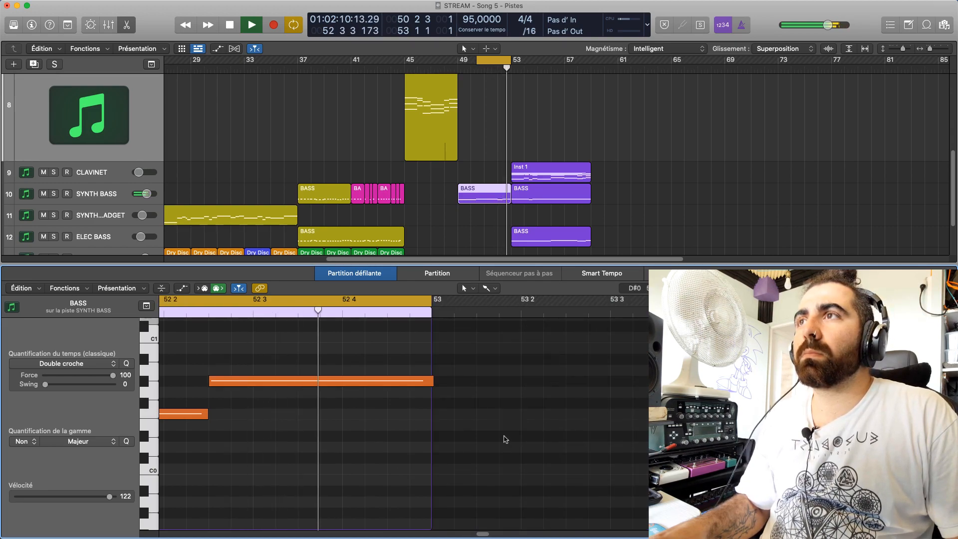
Split the G#0 bass note at 52 3 3 and lower its second part to F0
key(space)
drag(480, 534, 476, 529)
click(417, 313)
key(space)
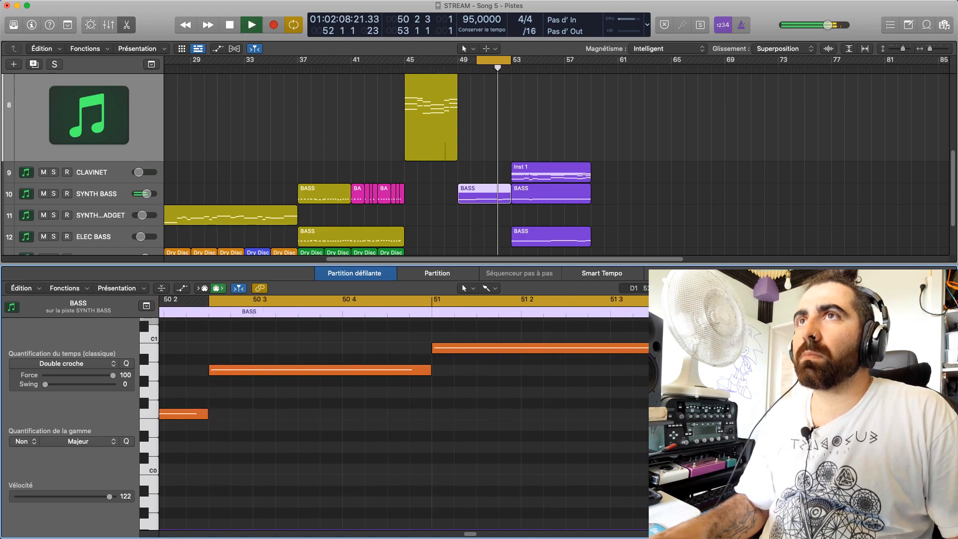
key(space)
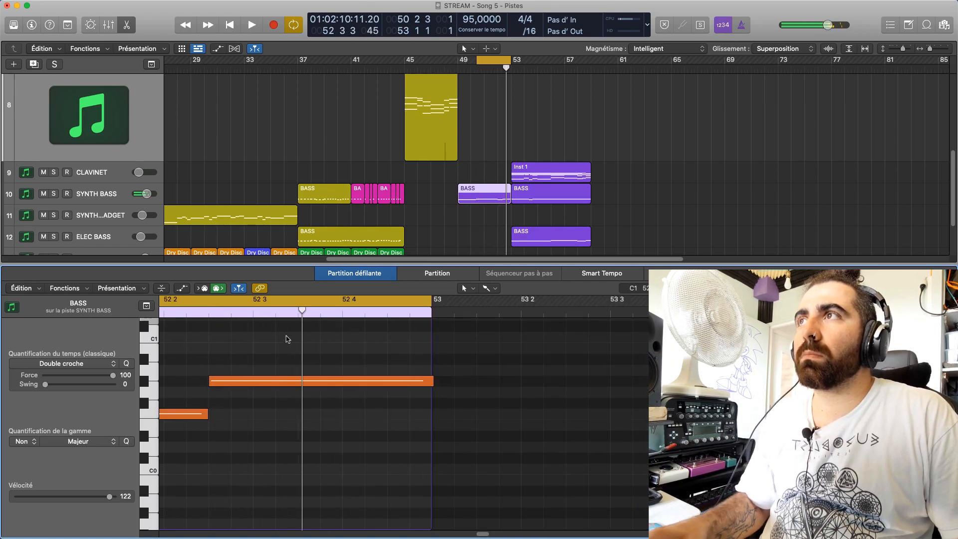
click(304, 380)
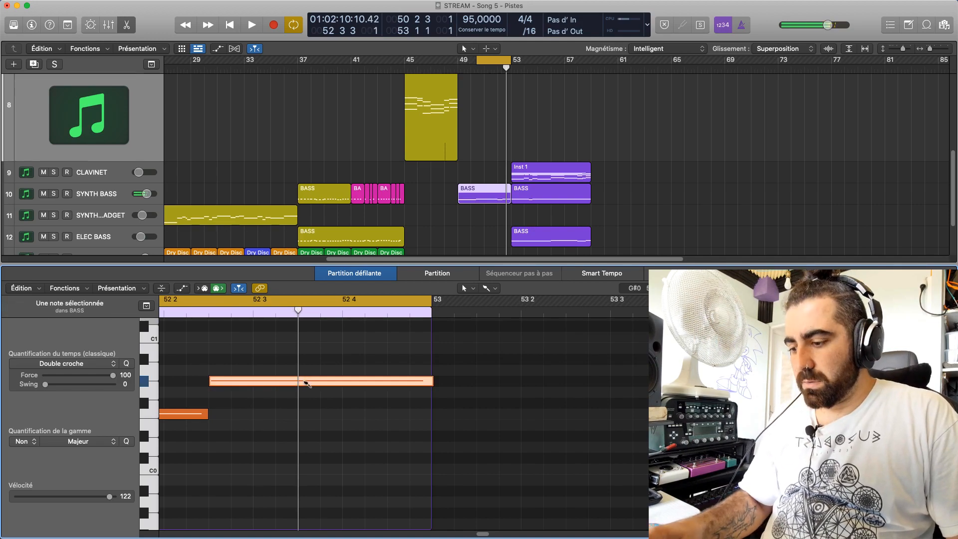
key(super+t)
drag(319, 382, 318, 415)
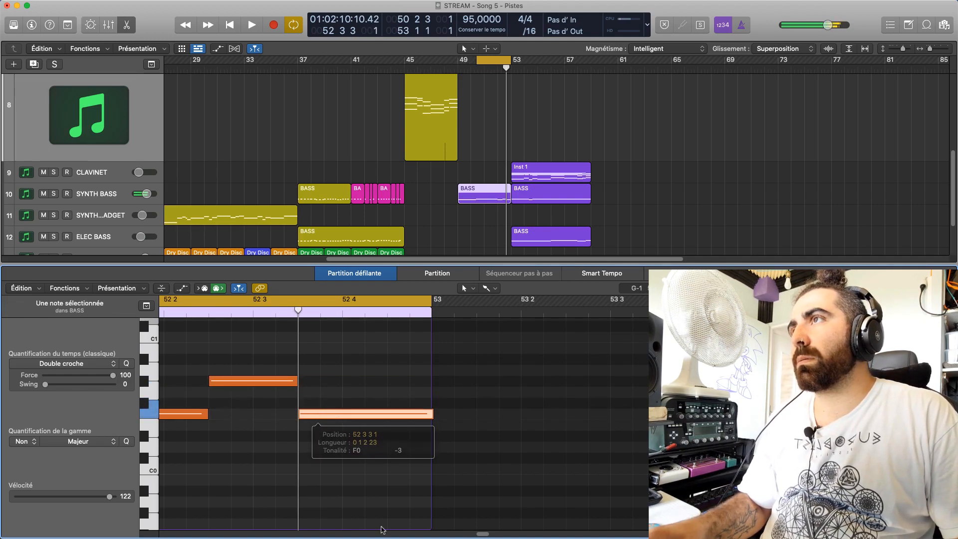
Raise the first bass note of bar 52 and play the cycle to hear the revised line
drag(485, 533, 477, 534)
drag(538, 415, 538, 361)
key(space)
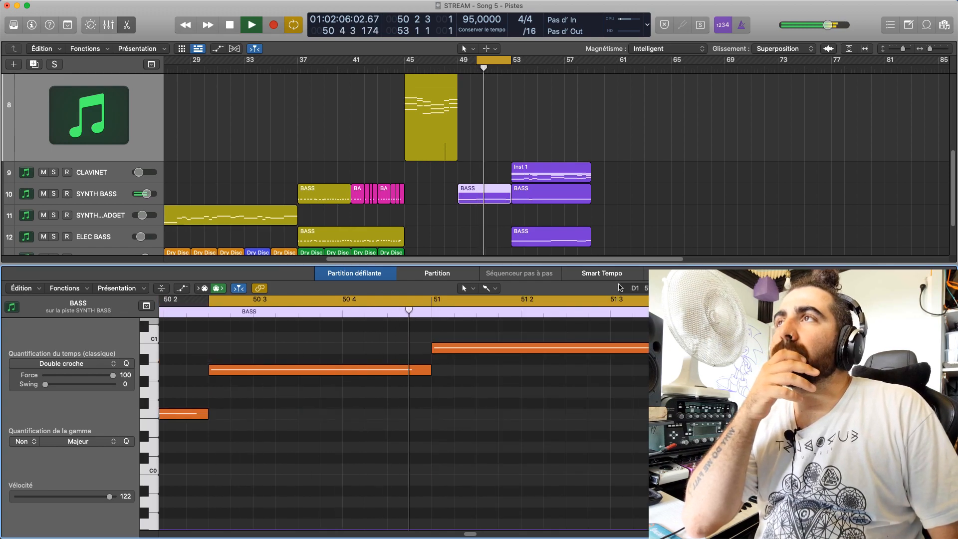
key(space)
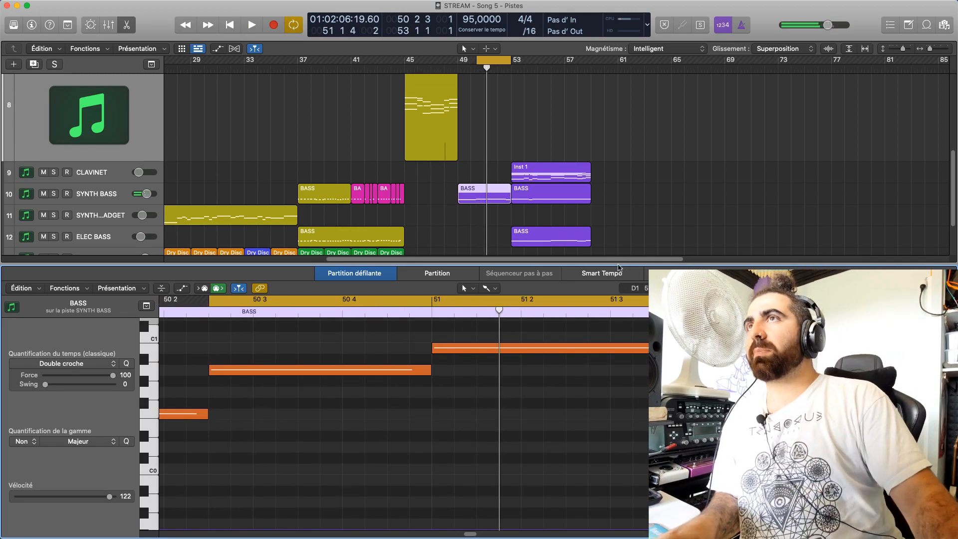
Extend the cycle start back to bar 49, play it and reopen the SYNTH BASS region's notes
click(618, 271)
click(488, 199)
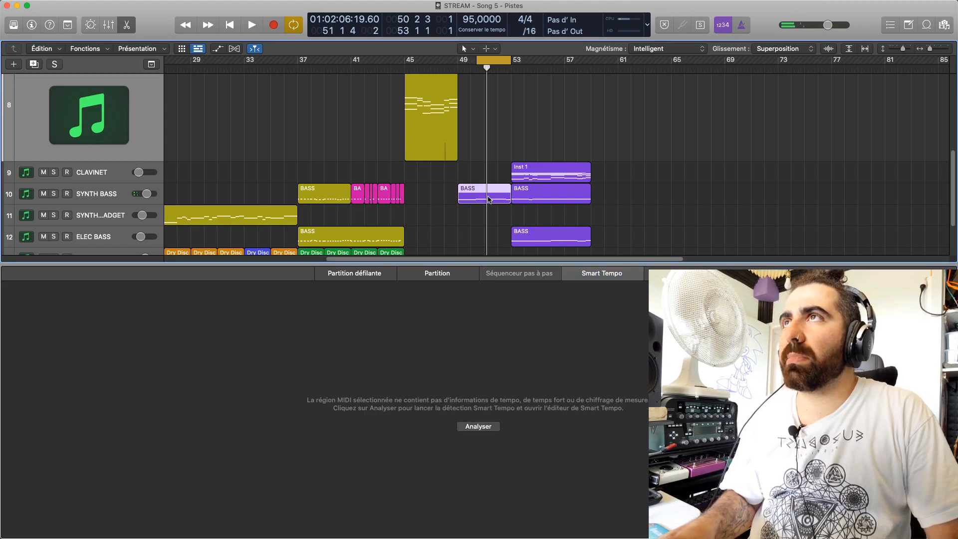
key(e)
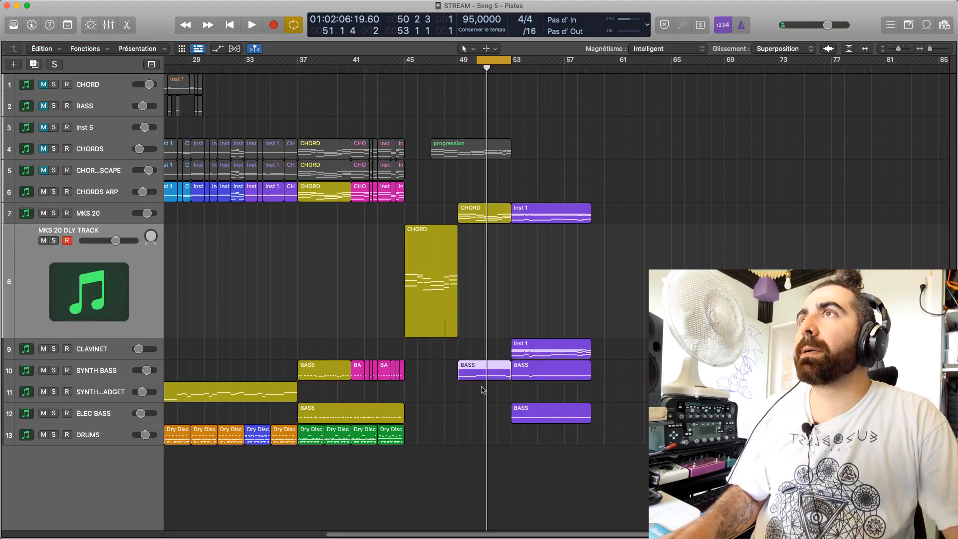
drag(480, 69, 457, 71)
key(space)
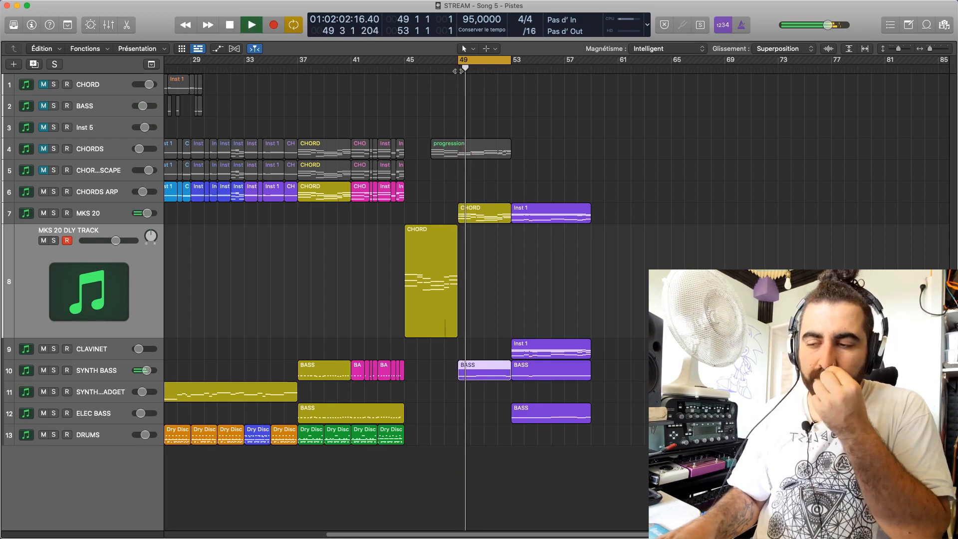
double_click(486, 371)
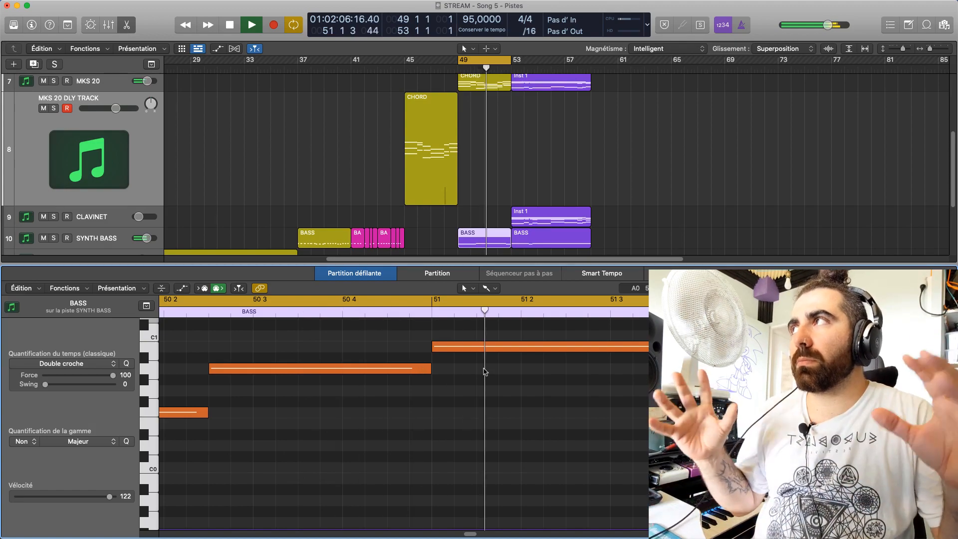
mouse_move(474, 534)
mouse_down()
mouse_move(457, 530)
mouse_move(474, 535)
mouse_up()
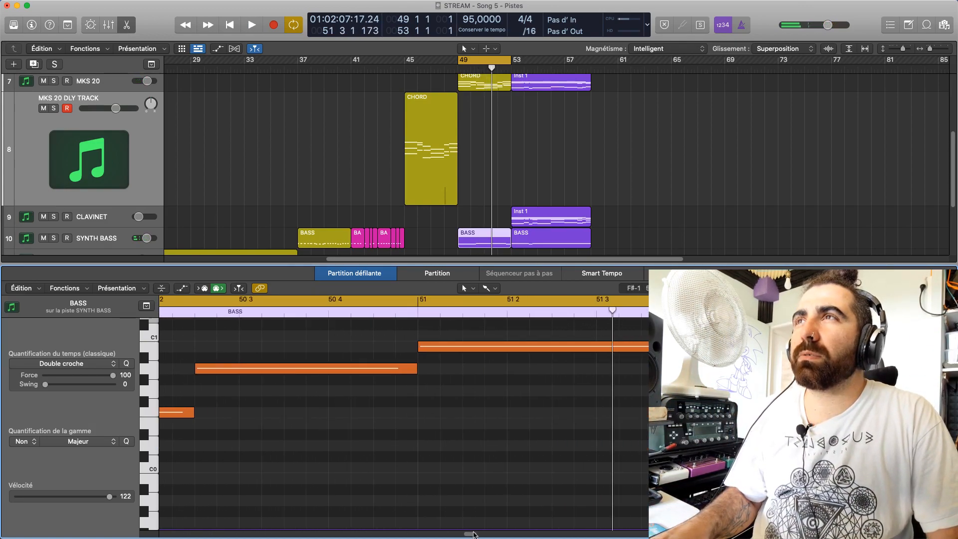
Copy the SYNTH BASS region from bar 49 to bar 64 and reselect the original during playback
drag(479, 242, 680, 241)
click(621, 234)
key(space)
click(474, 239)
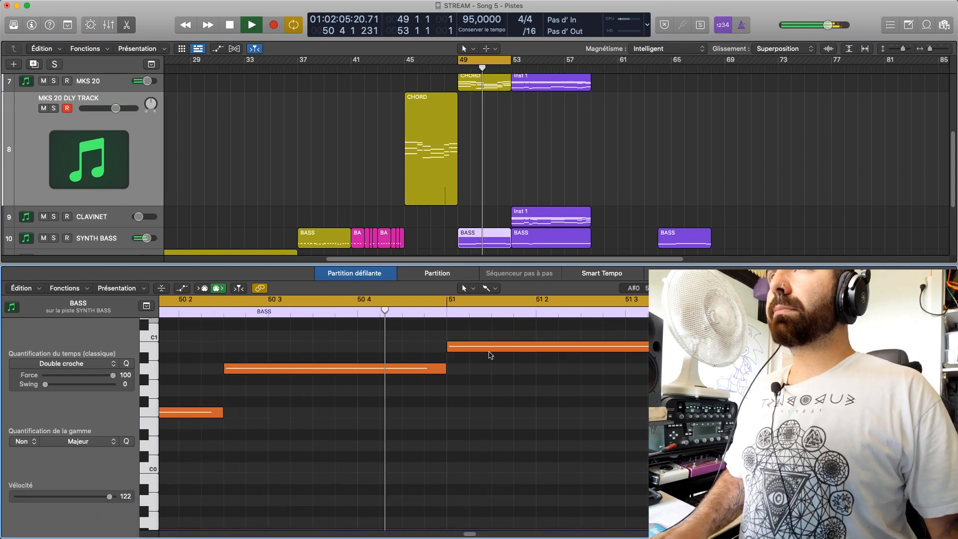
Lower the bar 51 note of the original SYNTH BASS region and listen to the cycle
key(space)
click(491, 348)
drag(491, 351, 489, 383)
key(space)
click(582, 358)
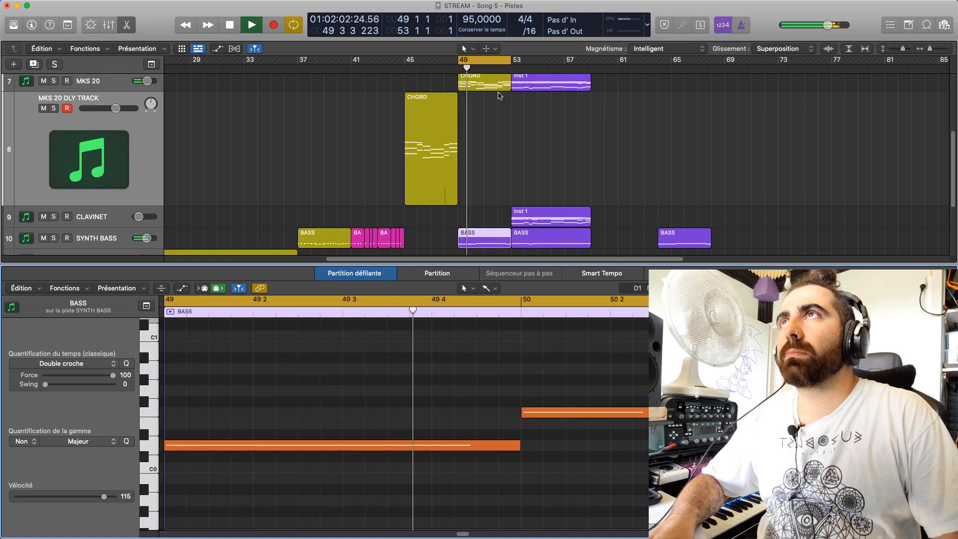
Delete the SYNTH BASS copy at bar 64 and copy the edited region from bar 49 to bar 62
key(space)
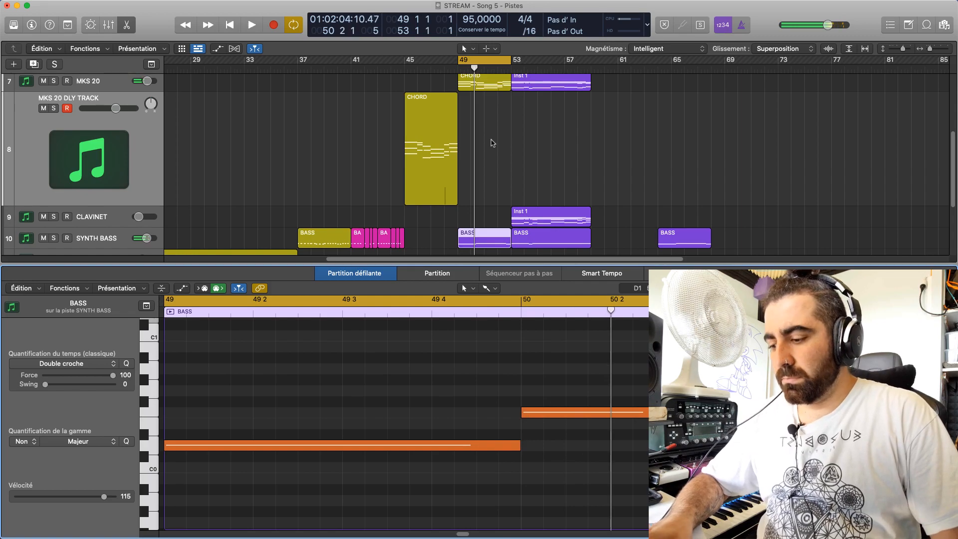
scroll(661, 218, down, 2)
click(677, 220)
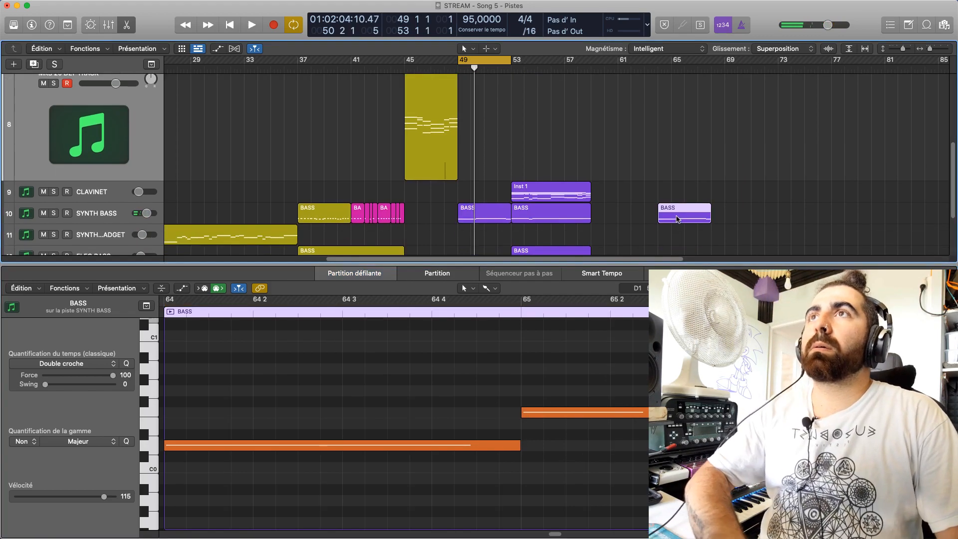
key(Delete)
drag(481, 216, 655, 214)
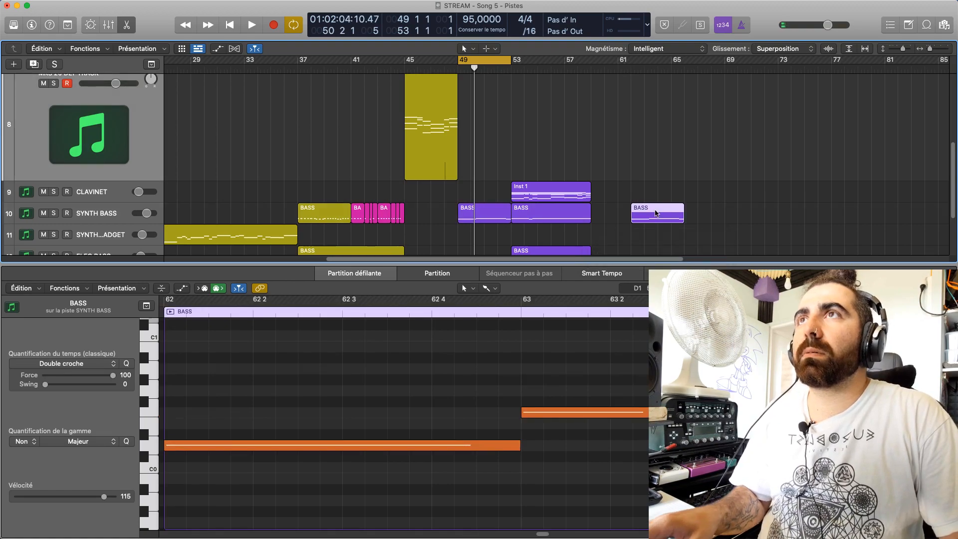
Raise the bar 64 bass note of the copied region by one semitone
click(698, 467)
click(643, 67)
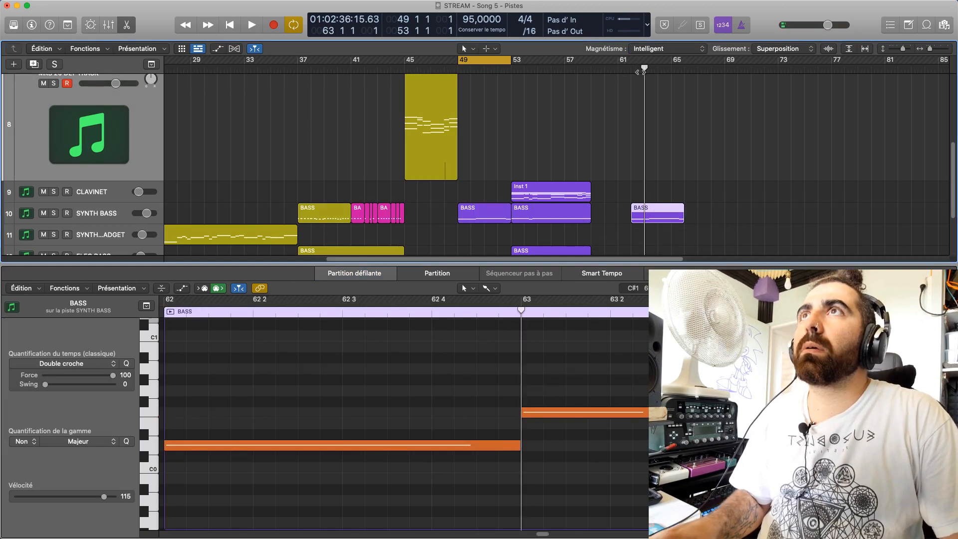
click(584, 414)
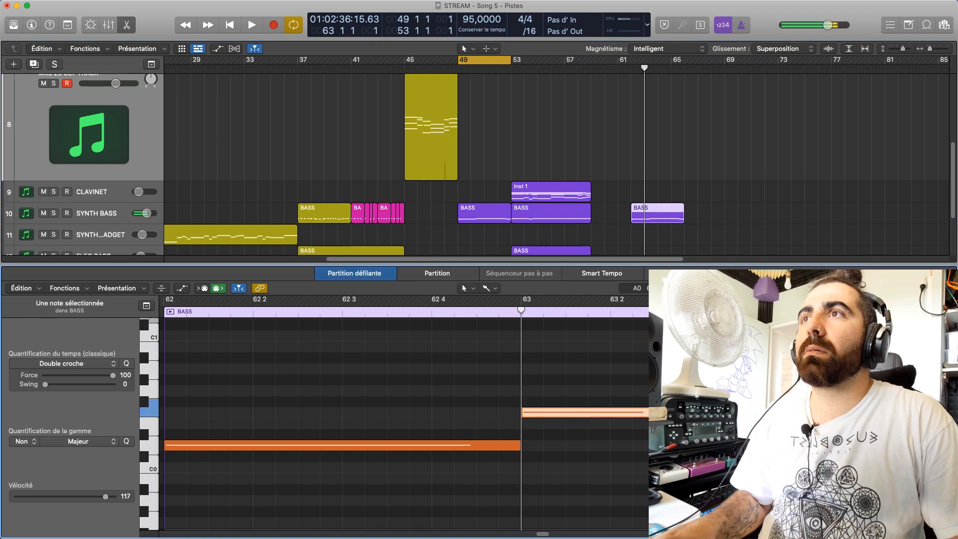
drag(918, 358, 917, 347)
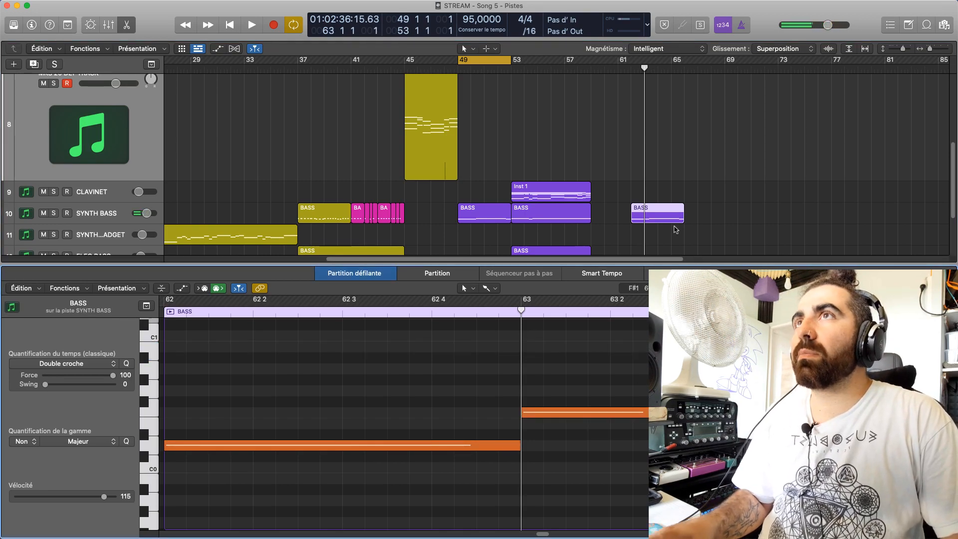
Play the cycle, then move the bar 49 SYNTH BASS region to bar 45 and the bar 62 copy to bar 49
key(space)
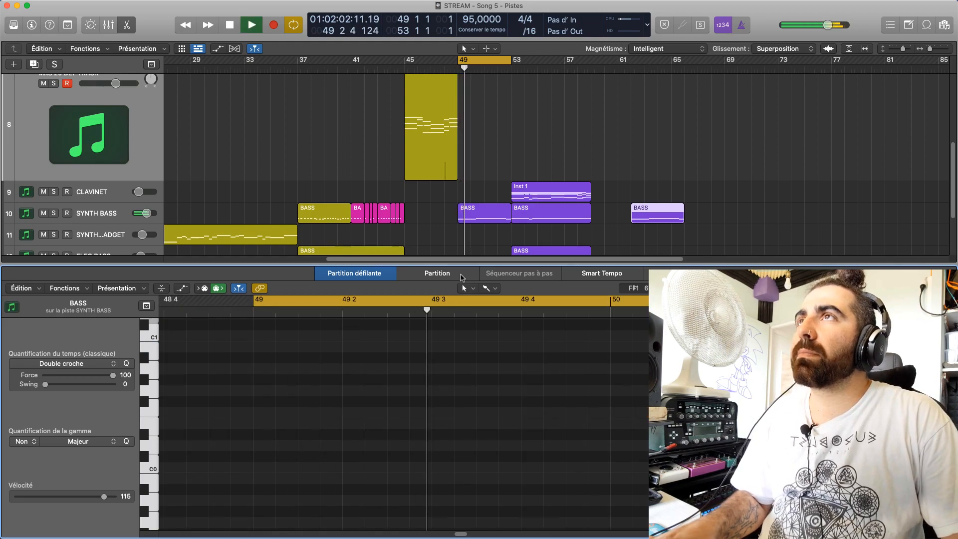
scroll(460, 208, up, 5)
scroll(460, 207, down, 4)
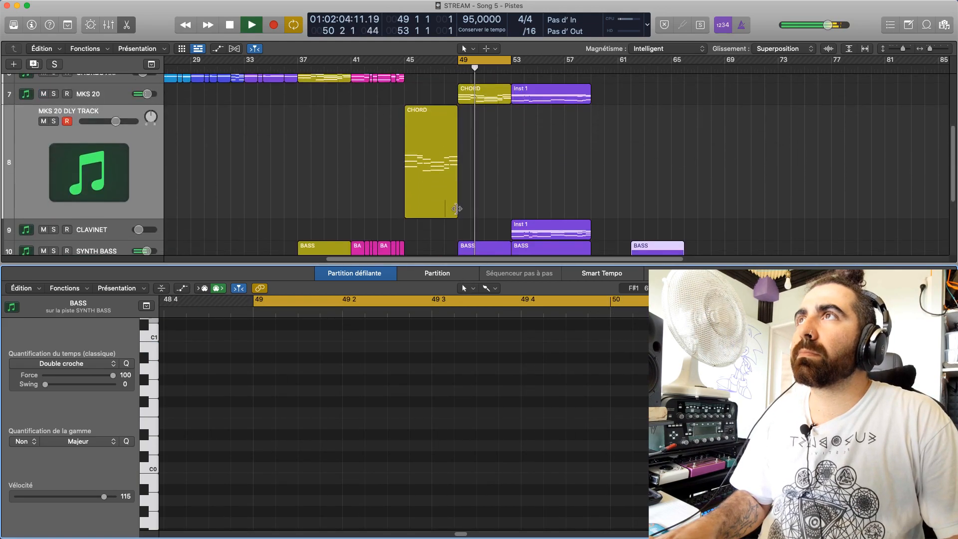
key(e)
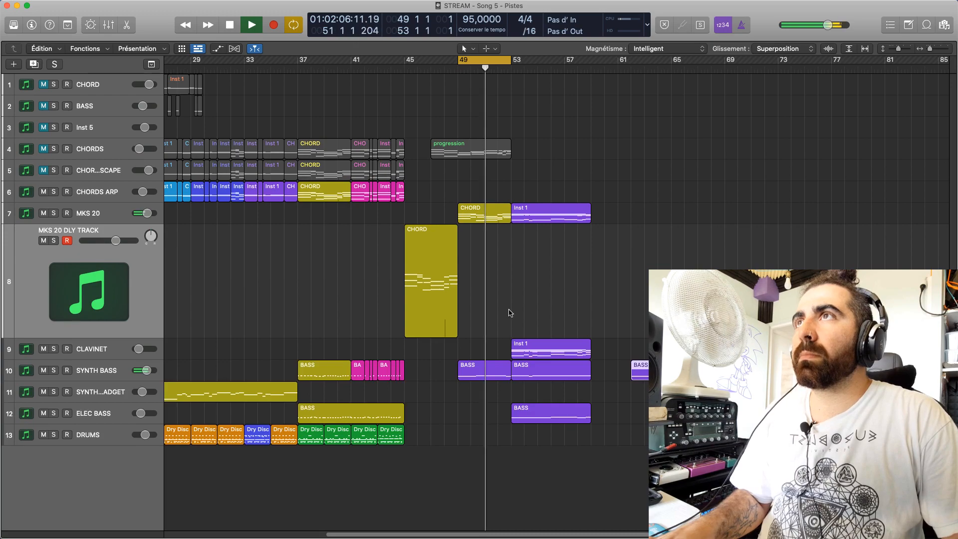
key(space)
drag(475, 369, 428, 370)
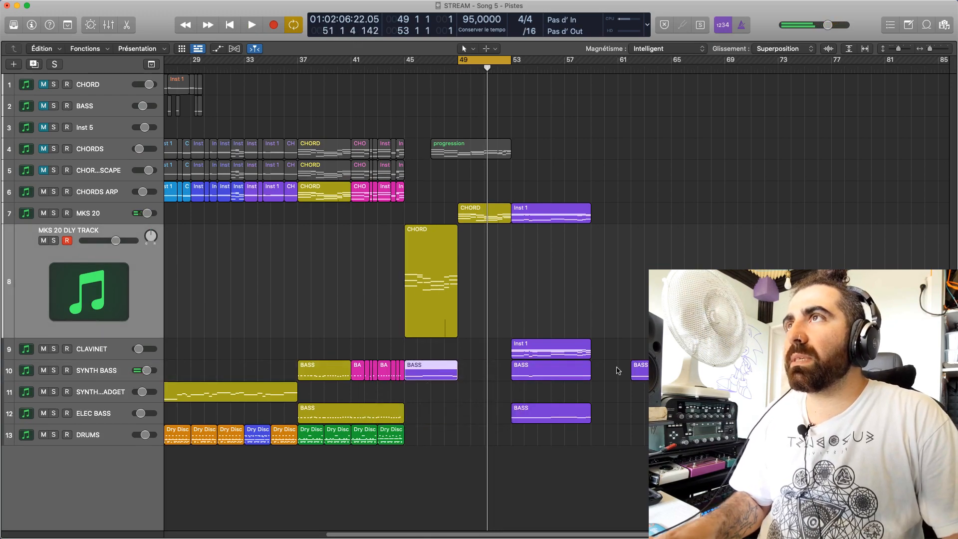
drag(640, 369, 477, 371)
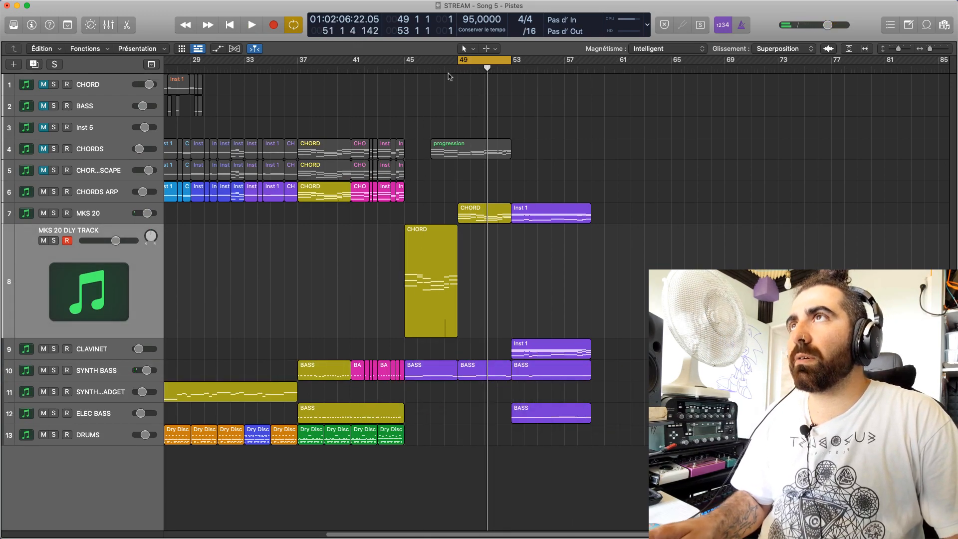
Turn off cycle mode and play the arrangement from bar 40
click(488, 64)
click(338, 66)
key(space)
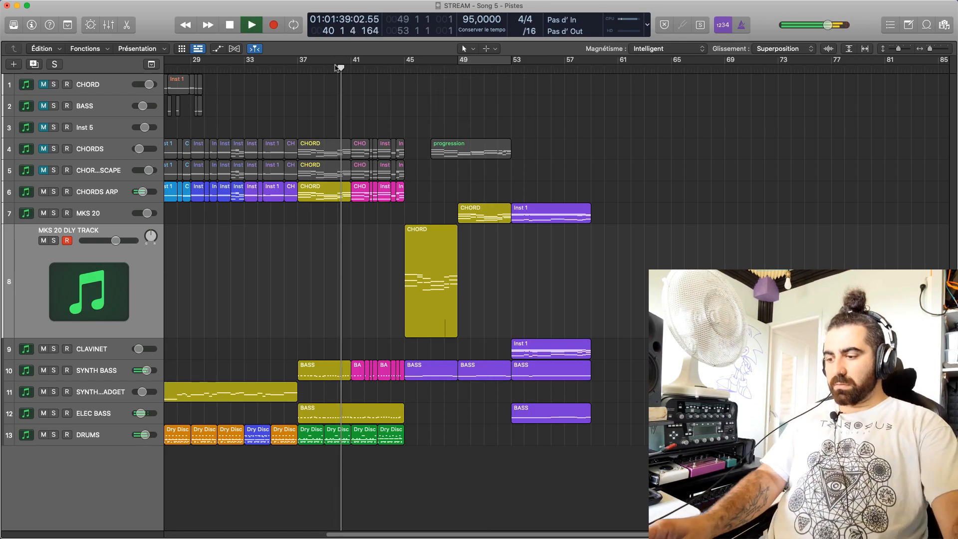
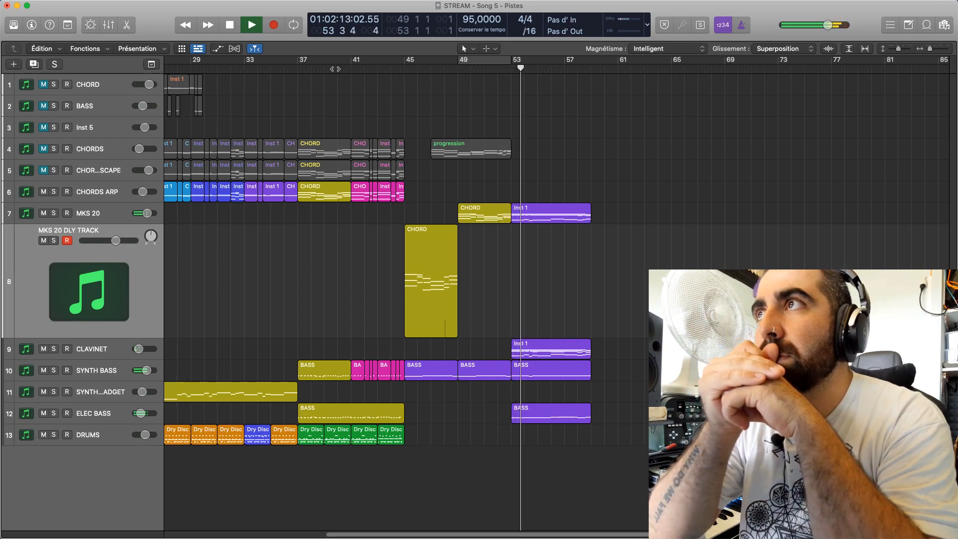
Try copies of the four green DRUMS regions from bar 37 at bar 53, then remove them
key(space)
drag(406, 456, 529, 438)
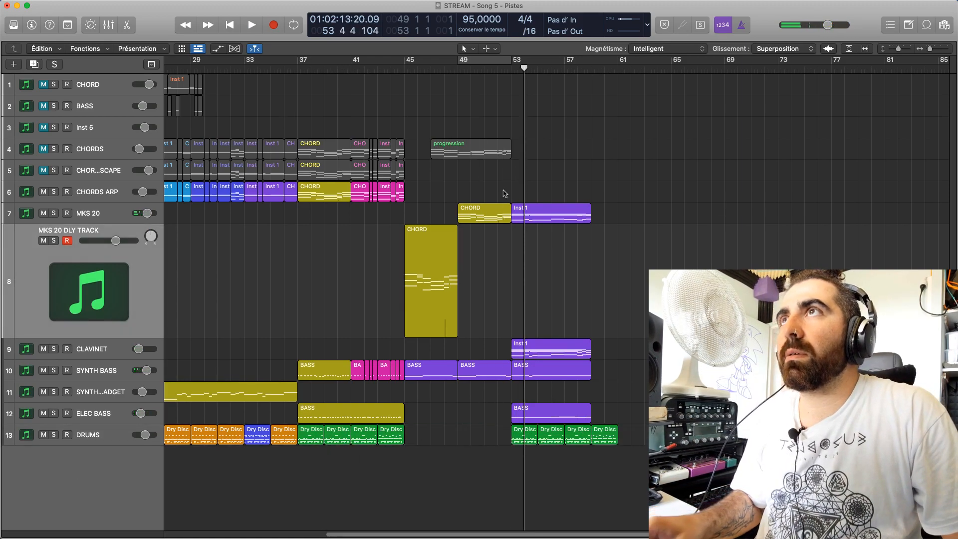
click(506, 61)
key(space)
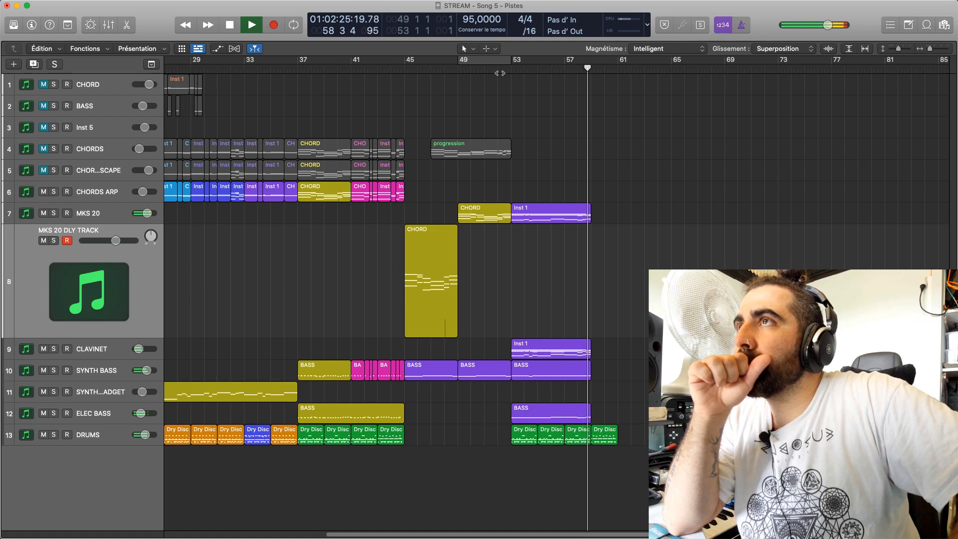
key(space)
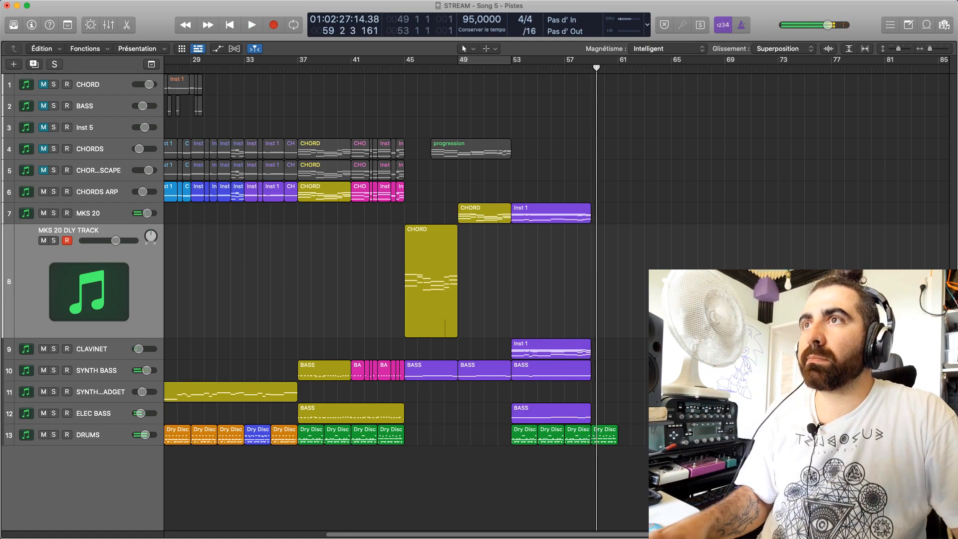
drag(602, 442, 439, 446)
key(BackSpace)
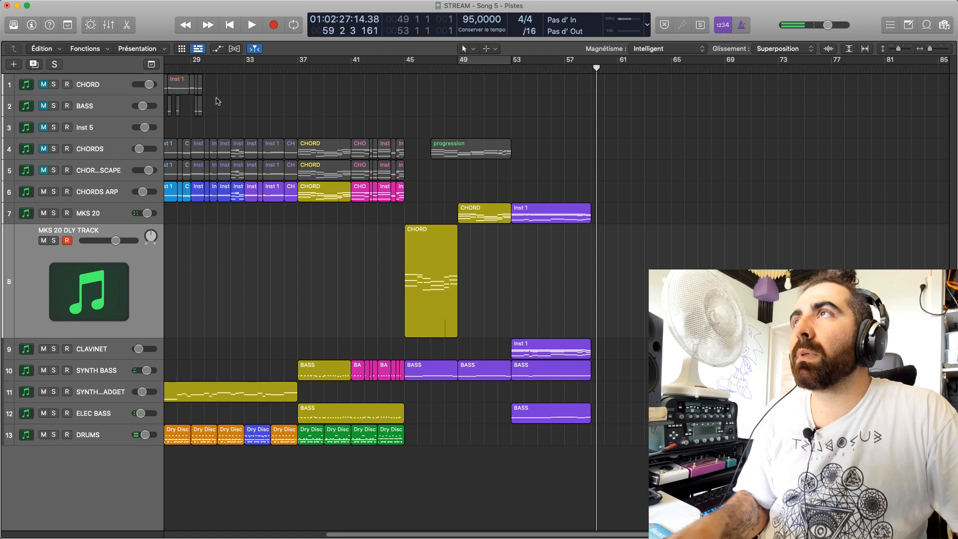
Copy the four orange DRUMS regions starting at bar 25 to bar 53 and play the result from bar 52
click(225, 69)
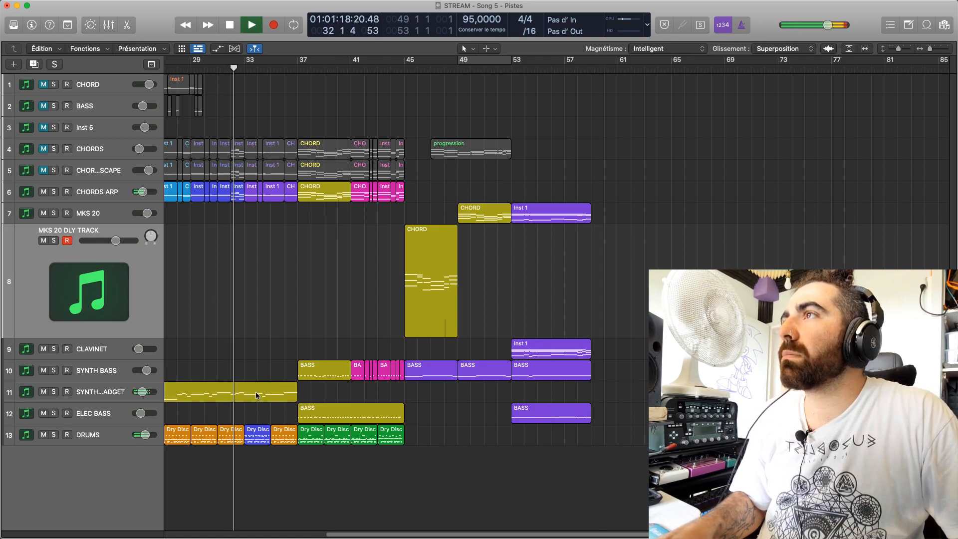
drag(402, 534, 336, 524)
key(space)
drag(283, 454, 371, 436)
drag(295, 437, 751, 436)
click(660, 57)
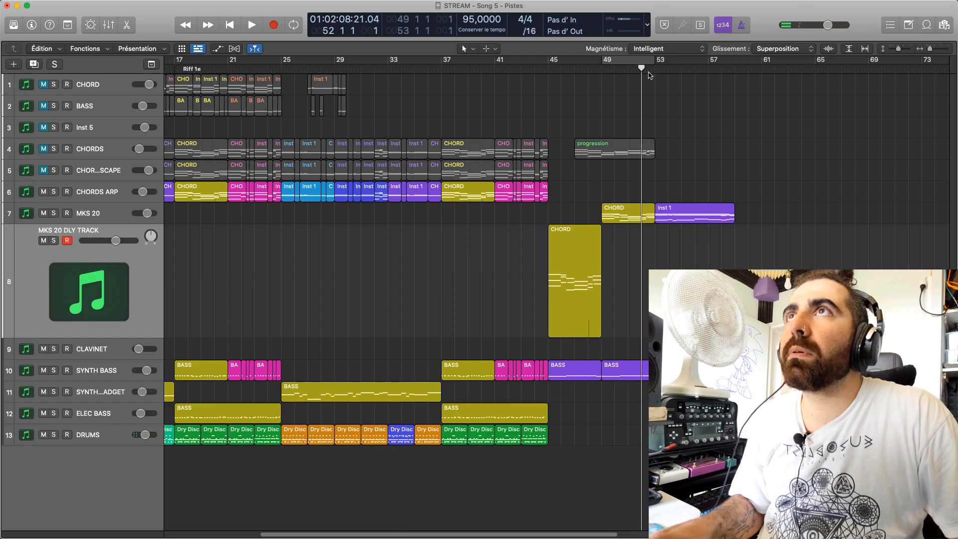
key(space)
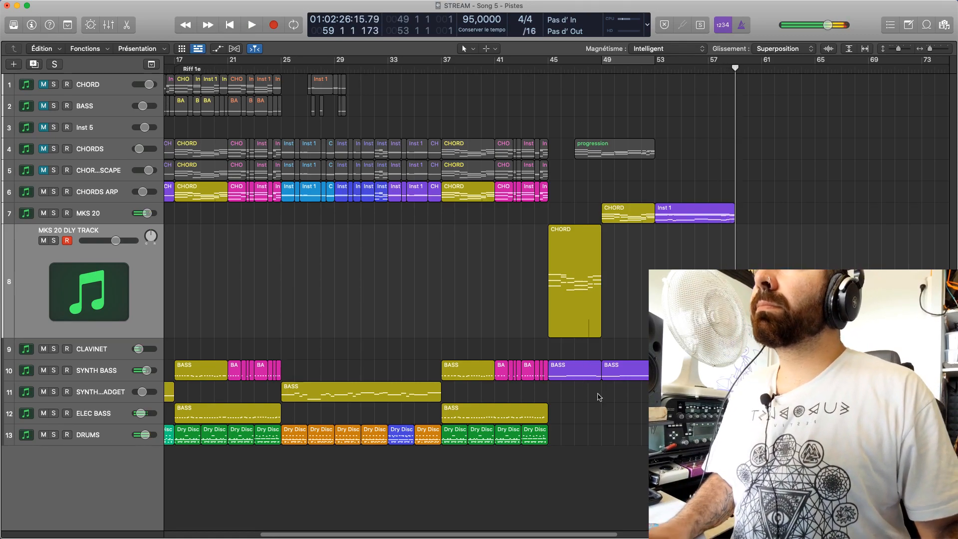
Play the arrangement from bar 37 into the MKS 20 DLY TRACK chords at bar 45
click(501, 70)
click(443, 71)
key(space)
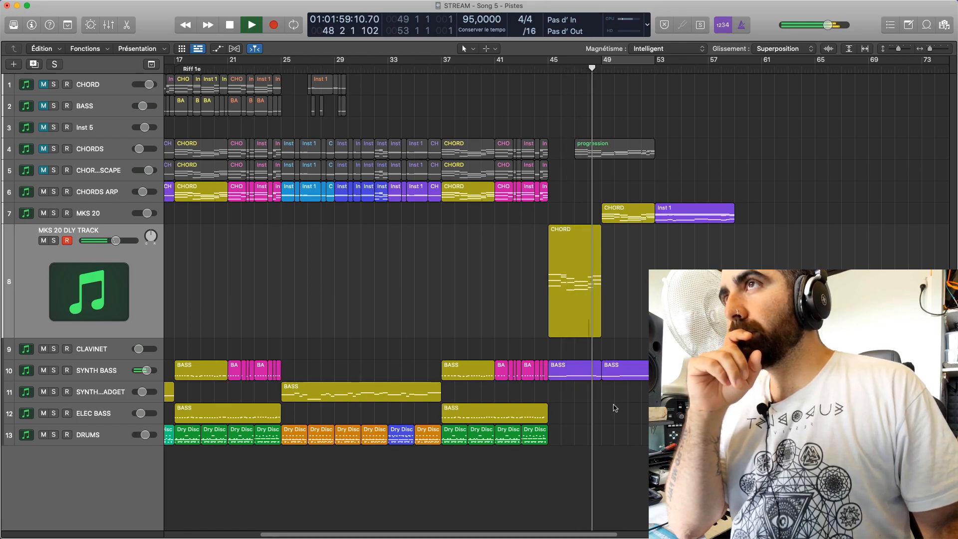
key(space)
Open the bar 45 SYNTH BASS region in the piano roll and audition its notes around bar 48
click(583, 372)
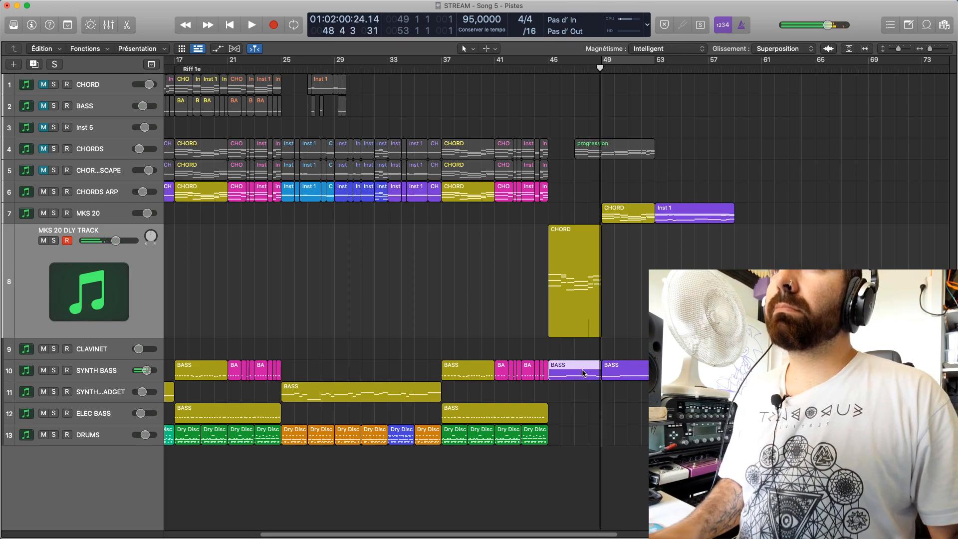
double_click(582, 372)
click(498, 361)
scroll(471, 449, up, 3)
click(409, 431)
click(455, 410)
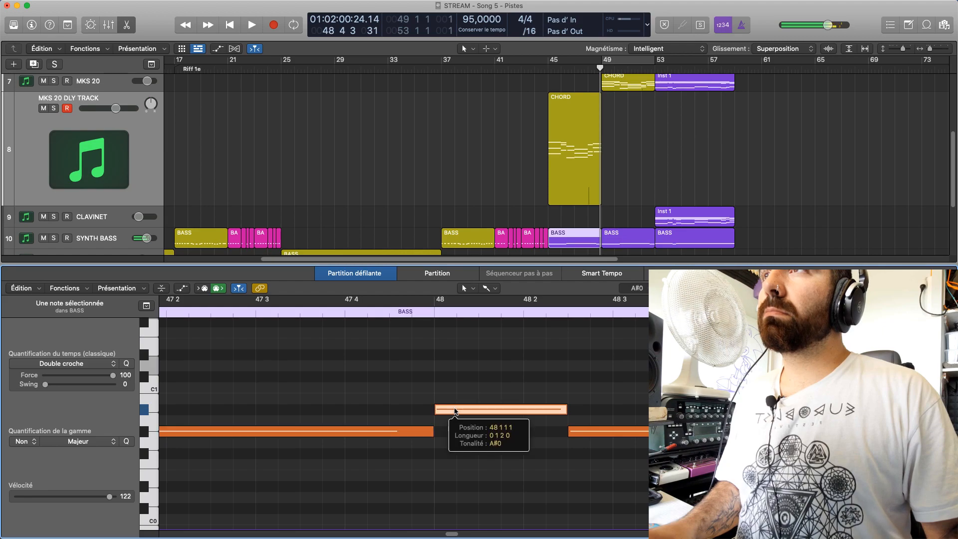
click(474, 331)
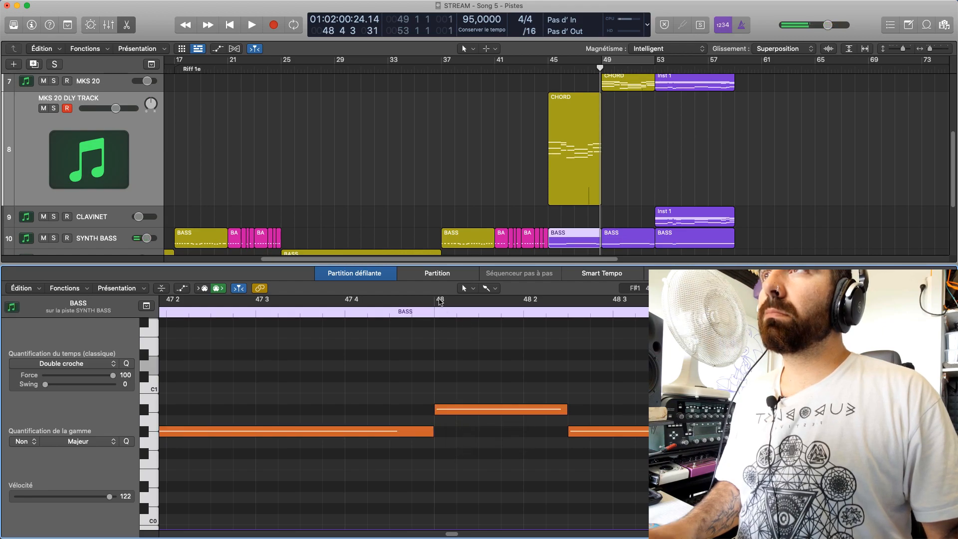
Cycle bar 48 and lower the bass note at its start to G0 during playback
click(440, 301)
key(space)
drag(475, 412, 475, 445)
click(475, 443)
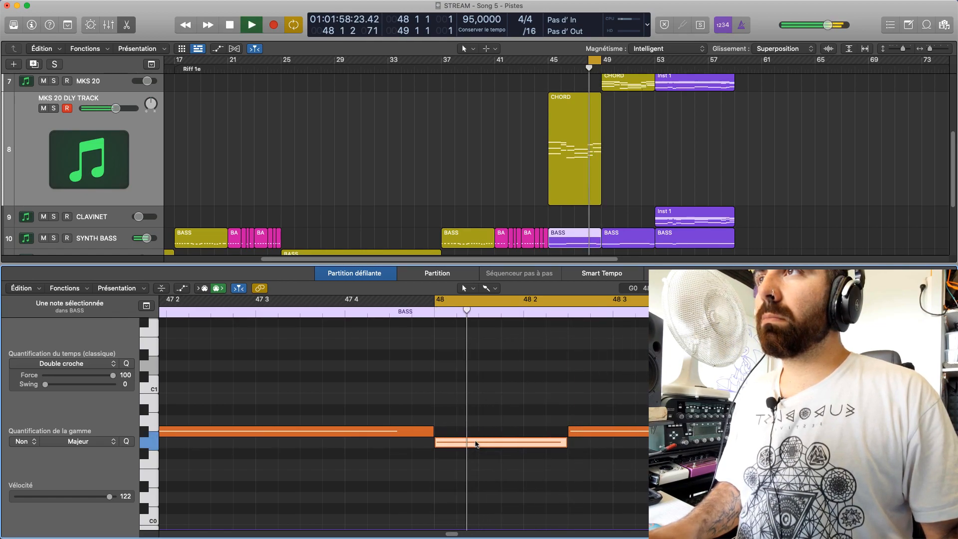
Extend the start of the cycle back to 46 2 and play the bass line with the chords
key(space)
drag(587, 72, 565, 71)
key(space)
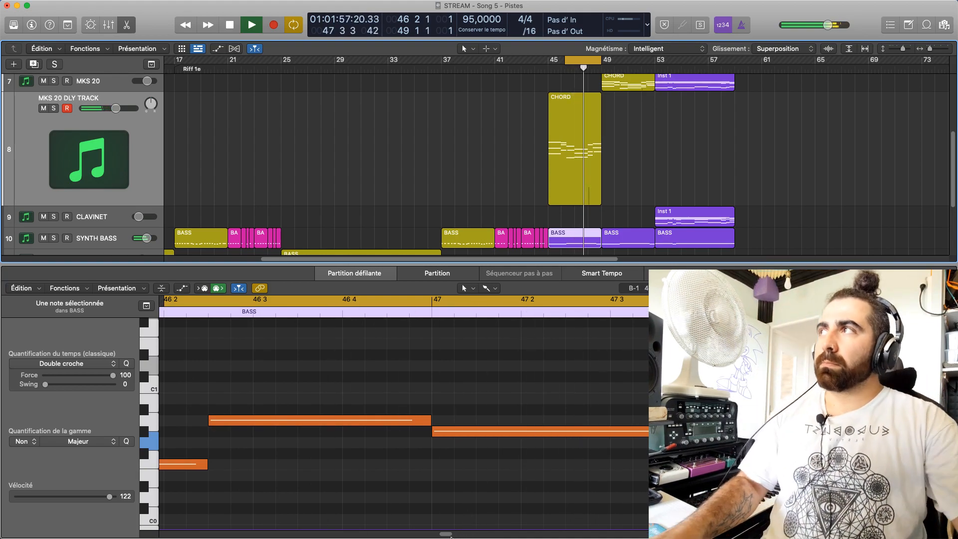
mouse_move(449, 537)
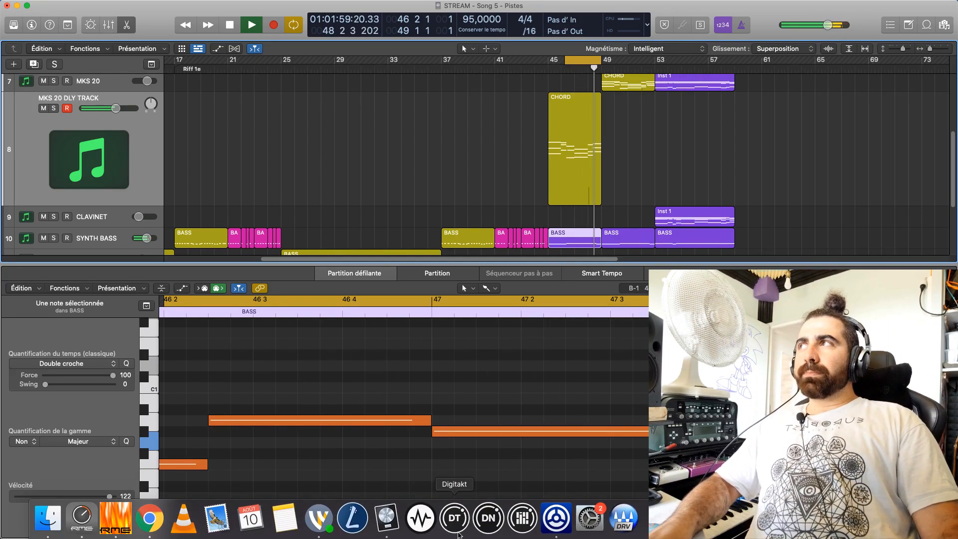
key(space)
Lower the last two bass notes of bar 48 to F0 and D#0 and play the cycle
click(217, 384)
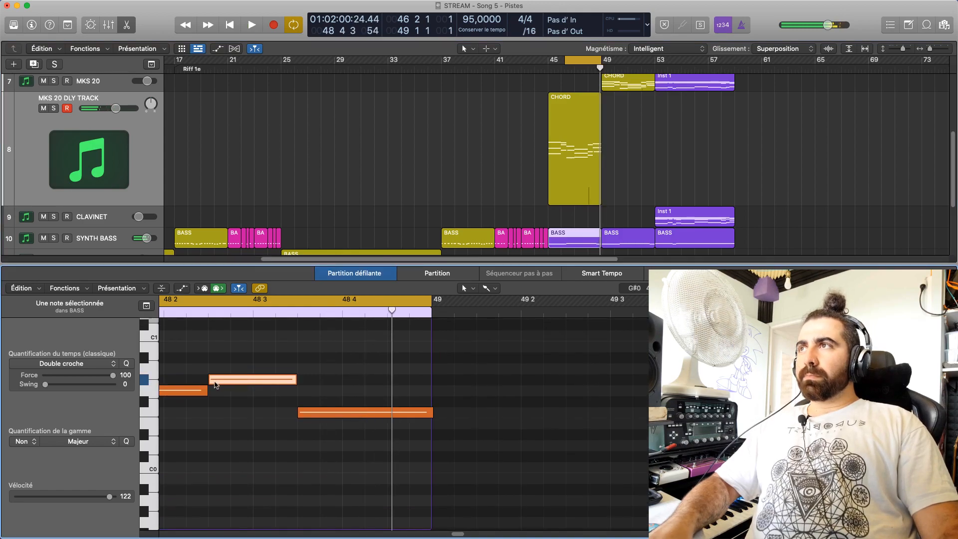
drag(239, 379, 242, 413)
drag(330, 412, 329, 439)
key(space)
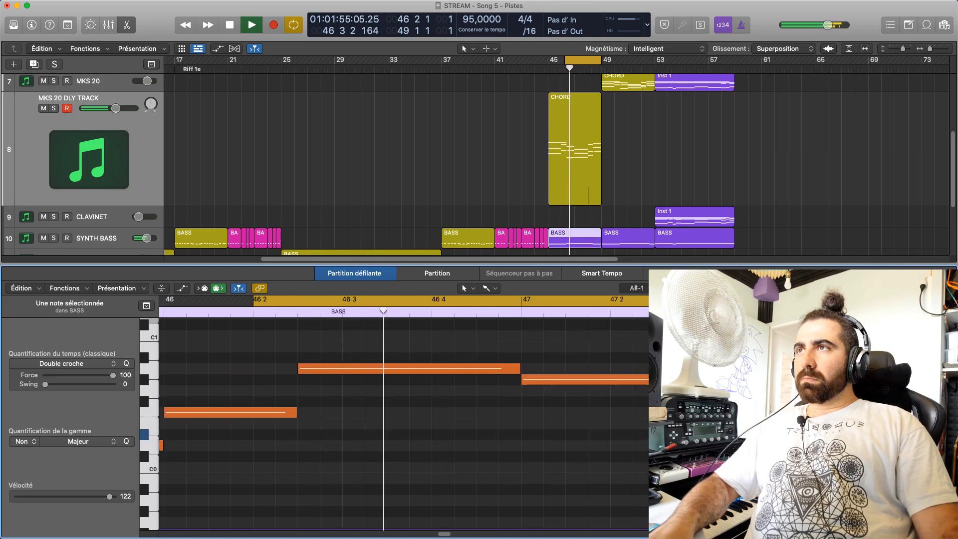
Lower the bass note at the start of bar 48 to F#0 while the cycle plays
drag(447, 534, 457, 533)
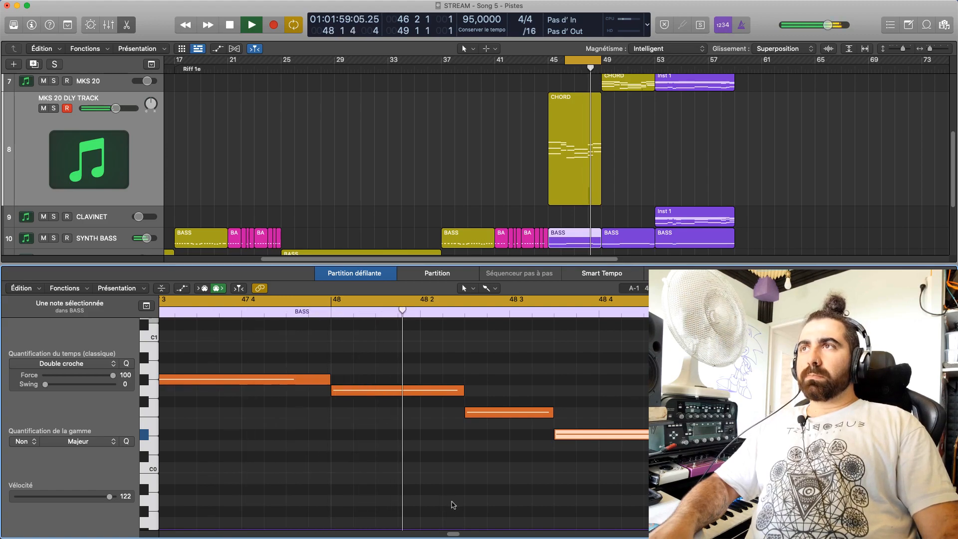
drag(384, 394, 384, 405)
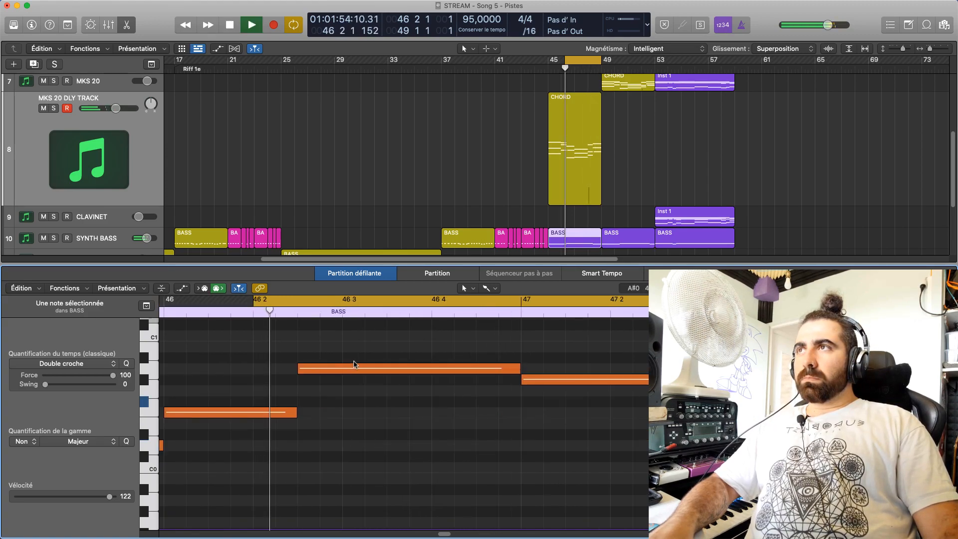
drag(446, 533, 450, 534)
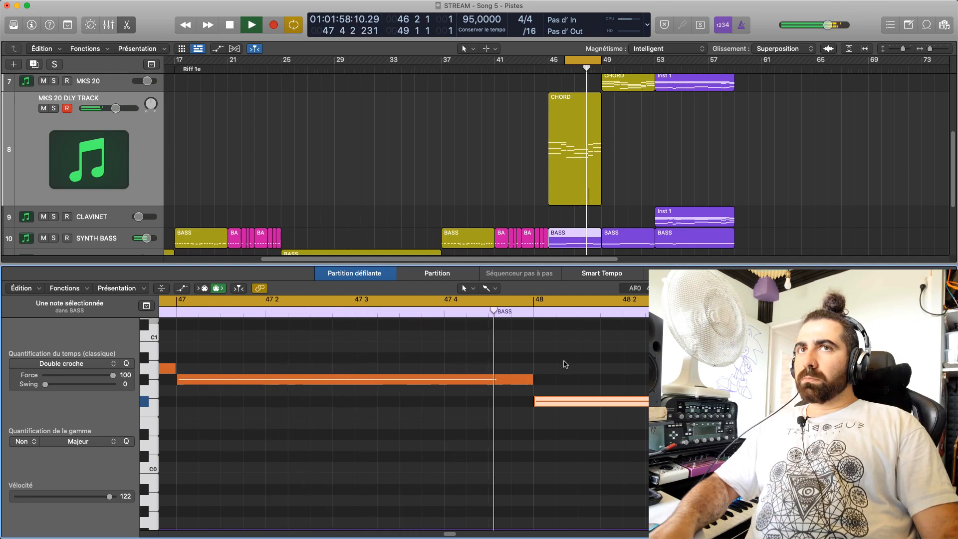
click(563, 360)
key(space)
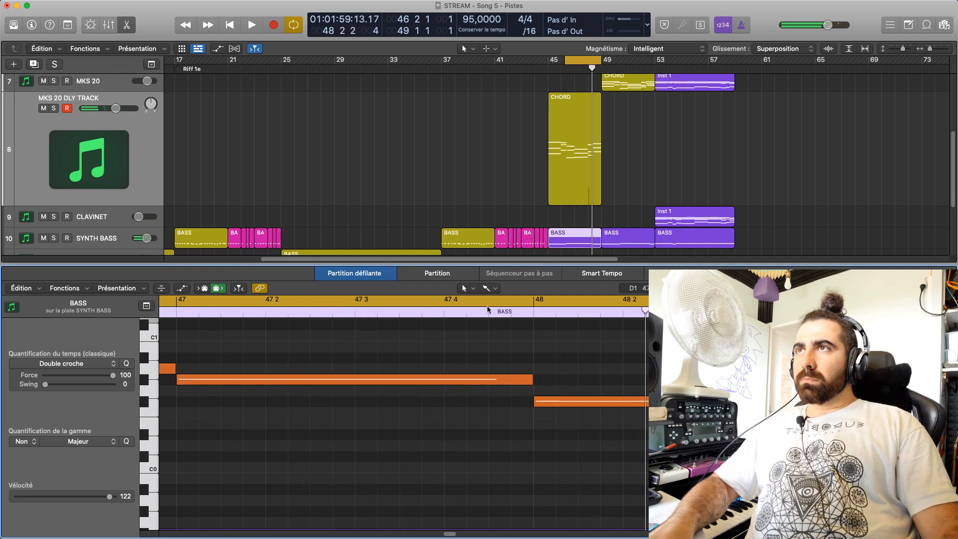
Play from bar 47, then cycle from bar 47 to 48 2 3 and listen to that passage
click(177, 312)
click(176, 301)
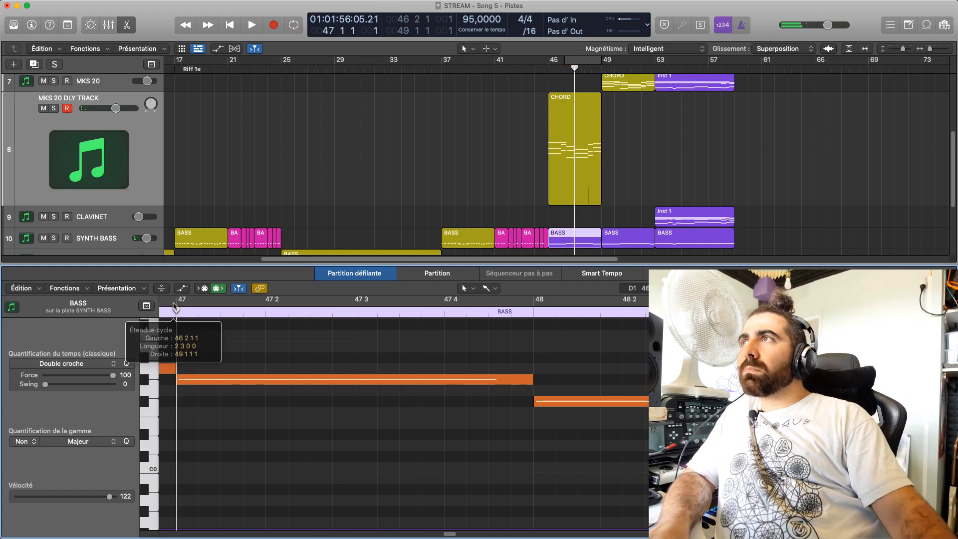
key(space)
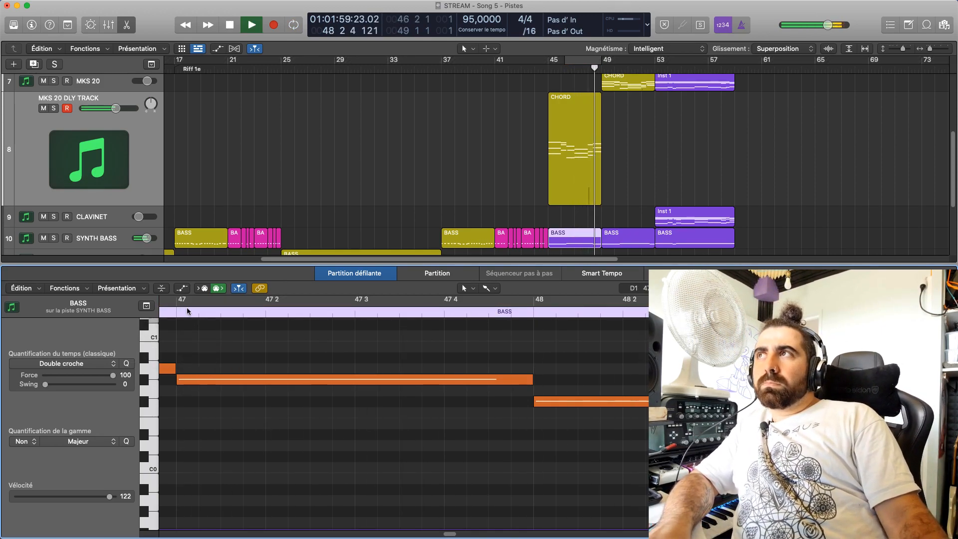
drag(184, 299, 666, 300)
key(space)
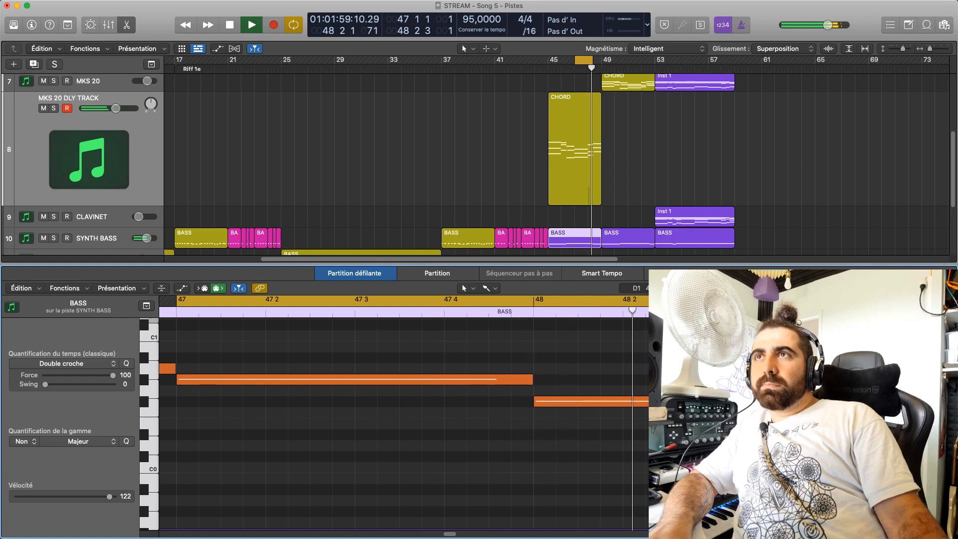
key(space)
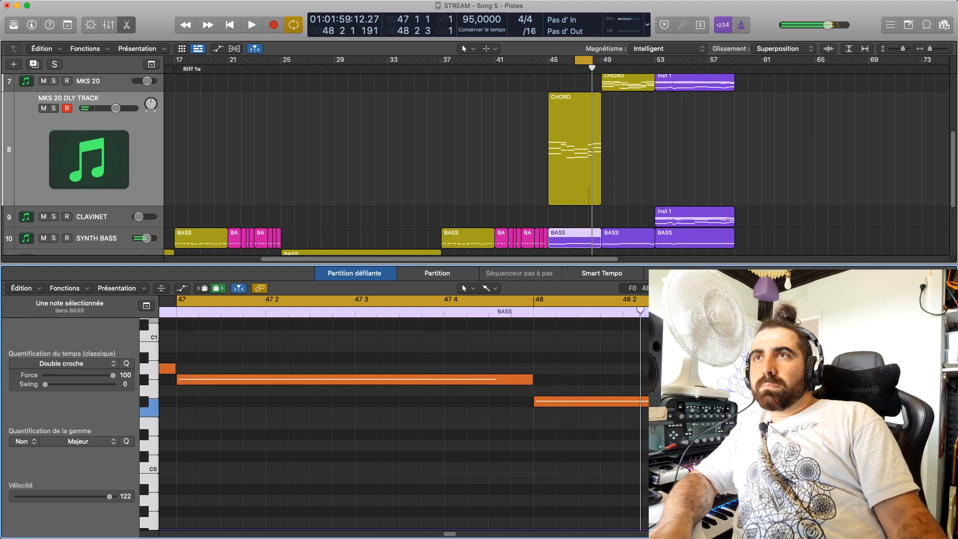
Audition the bass notes of bars 47 and 48 and lower the last one to D0
click(472, 380)
click(557, 401)
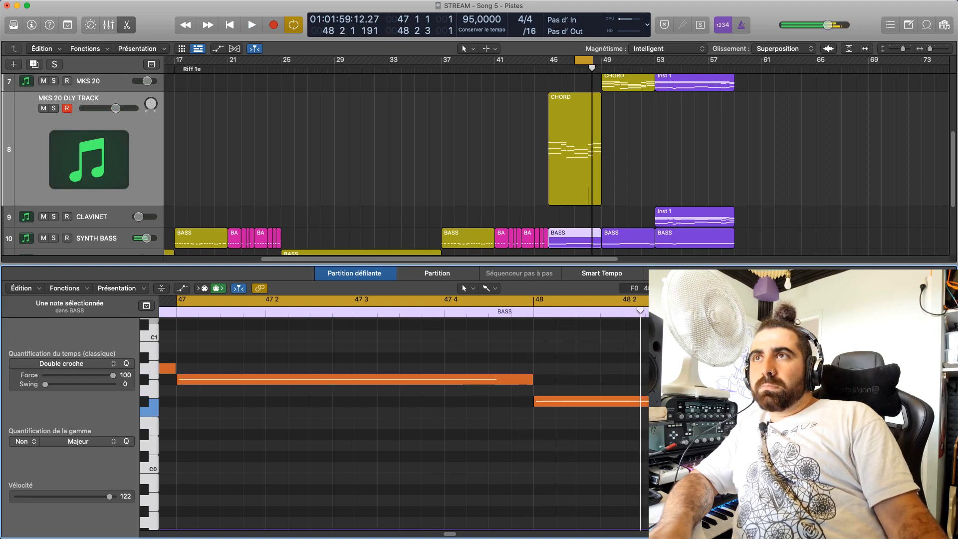
click(758, 423)
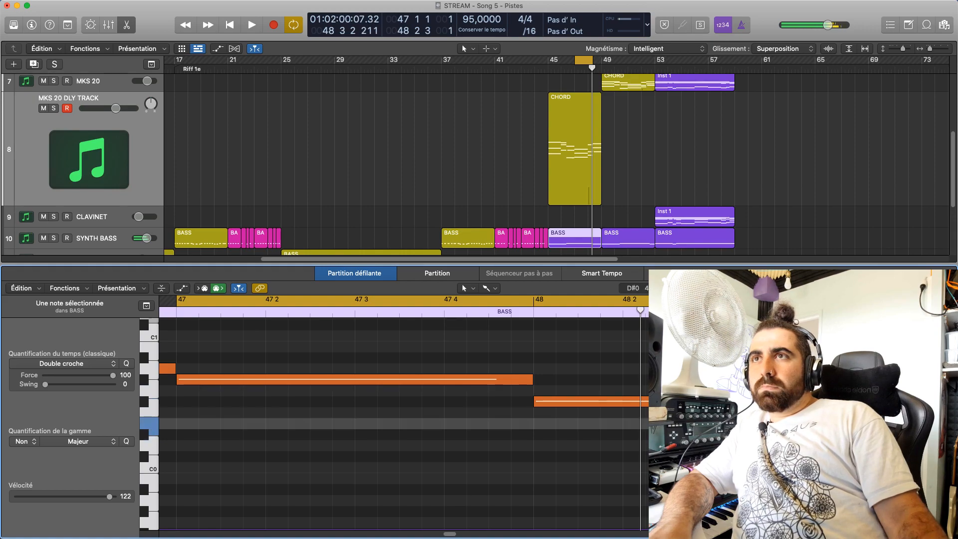
drag(759, 424, 758, 445)
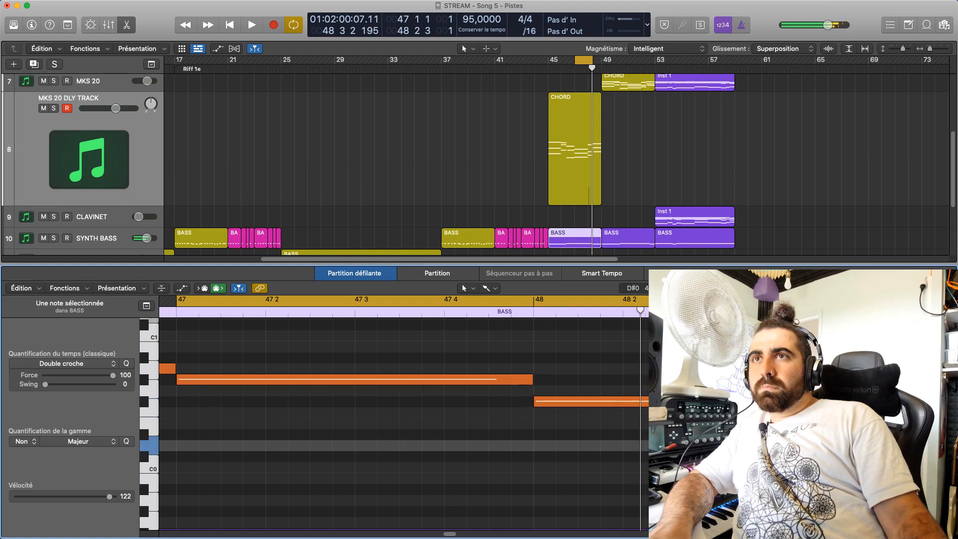
click(758, 423)
Set the cycle range to bars 45 to 49 and play the edited bass with the chords
key(c)
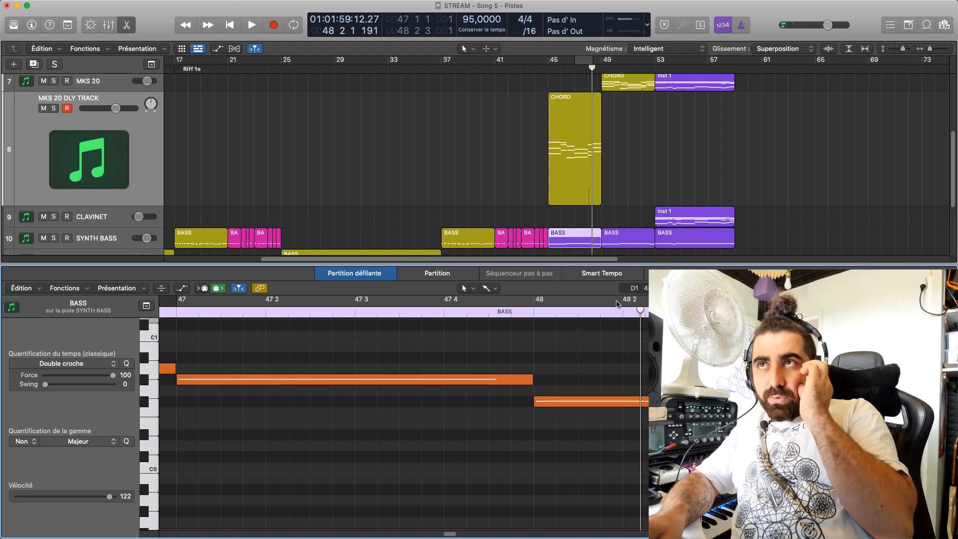
click(582, 61)
key(space)
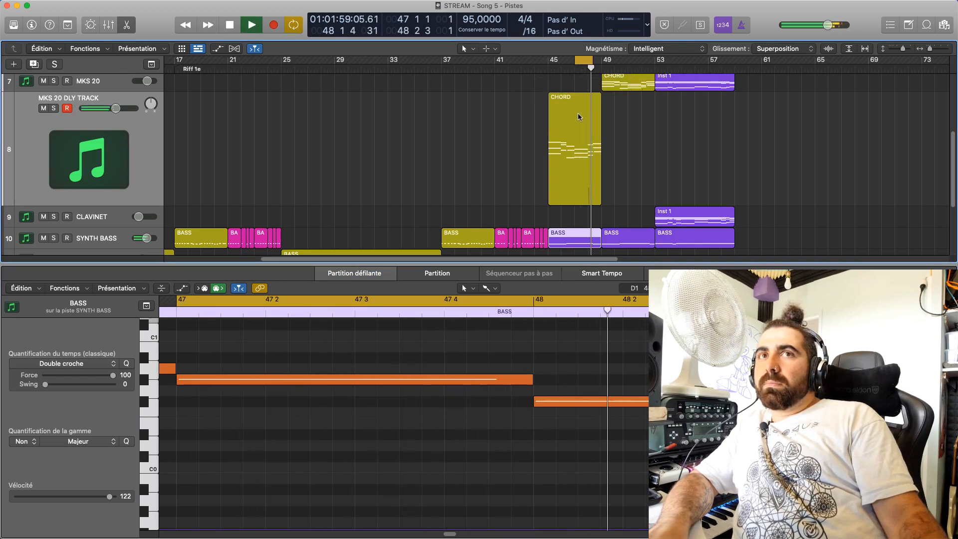
key(space)
drag(553, 63, 606, 67)
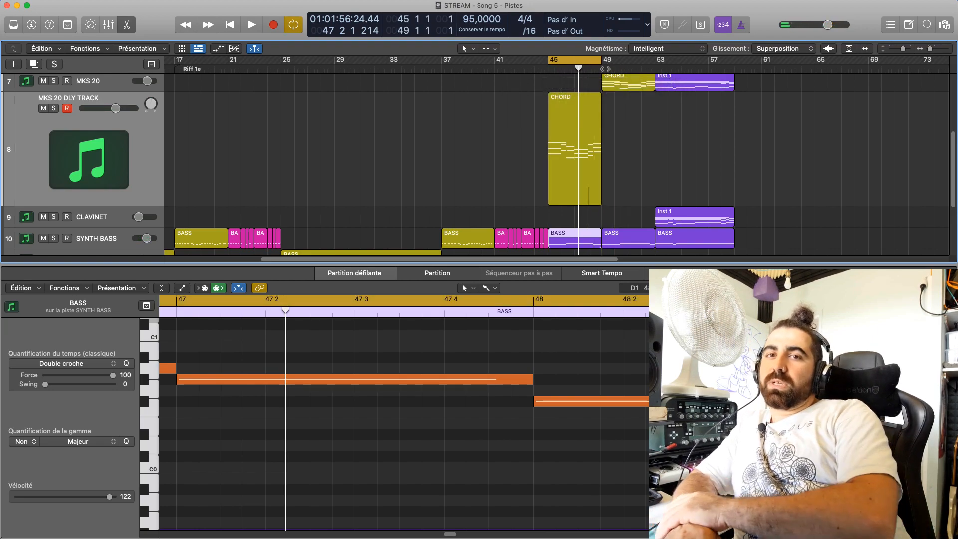
key(space)
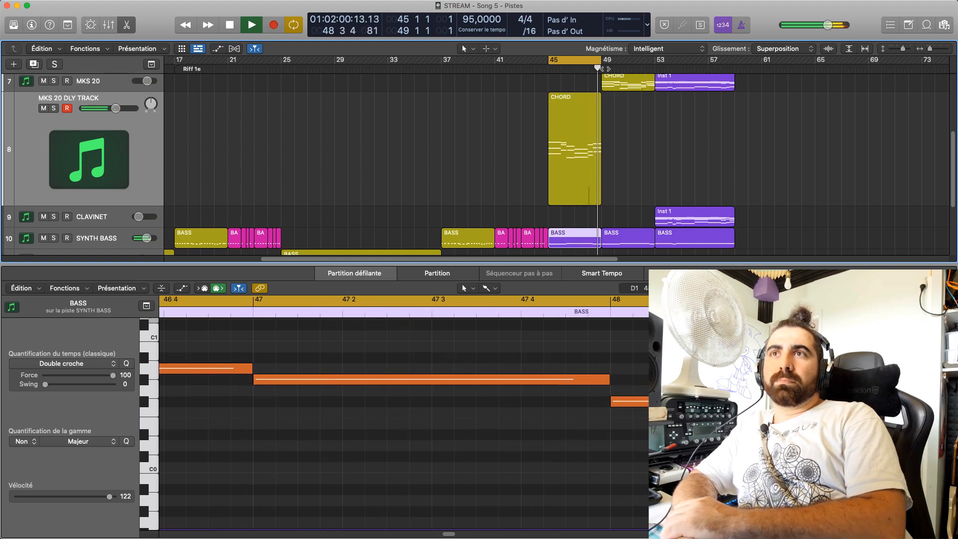
key(space)
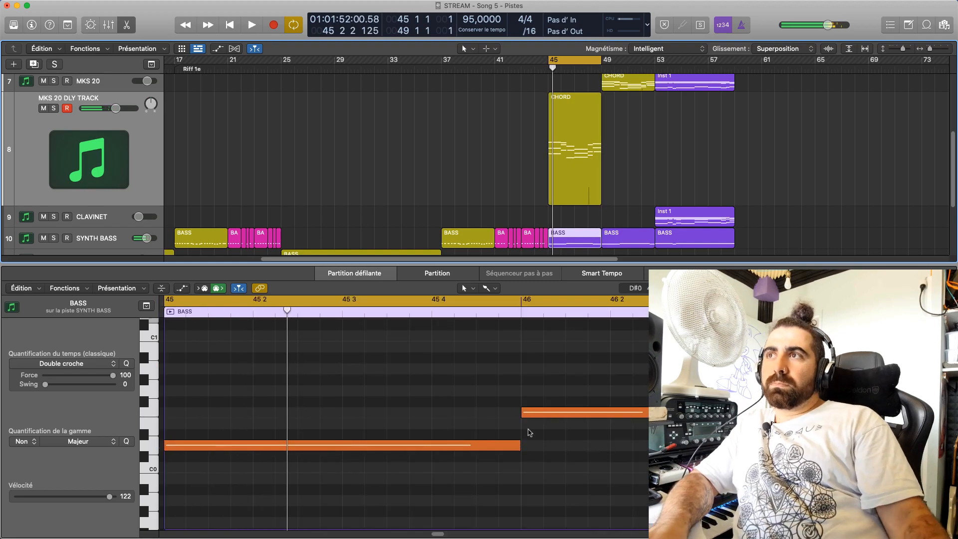
Raise the last bass note of bar 48 to D#0, trim its end to bar 49 and play the cycle
drag(437, 534, 455, 534)
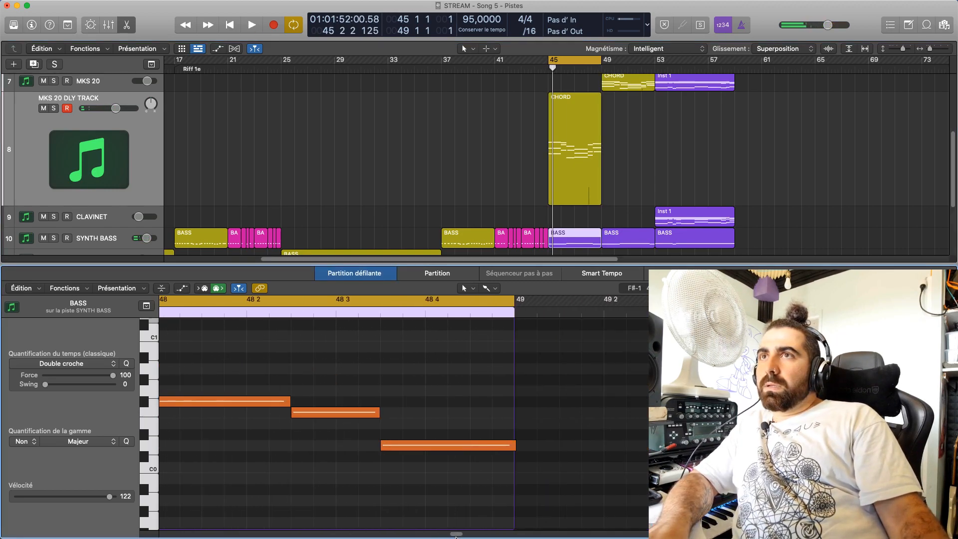
drag(440, 446, 438, 439)
drag(512, 435, 513, 436)
click(491, 424)
drag(378, 413, 378, 414)
click(332, 497)
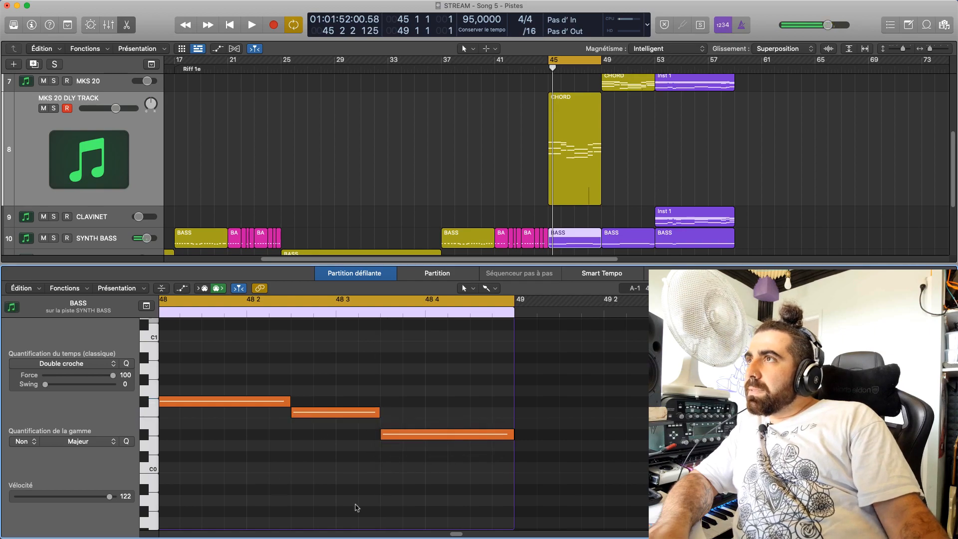
key(space)
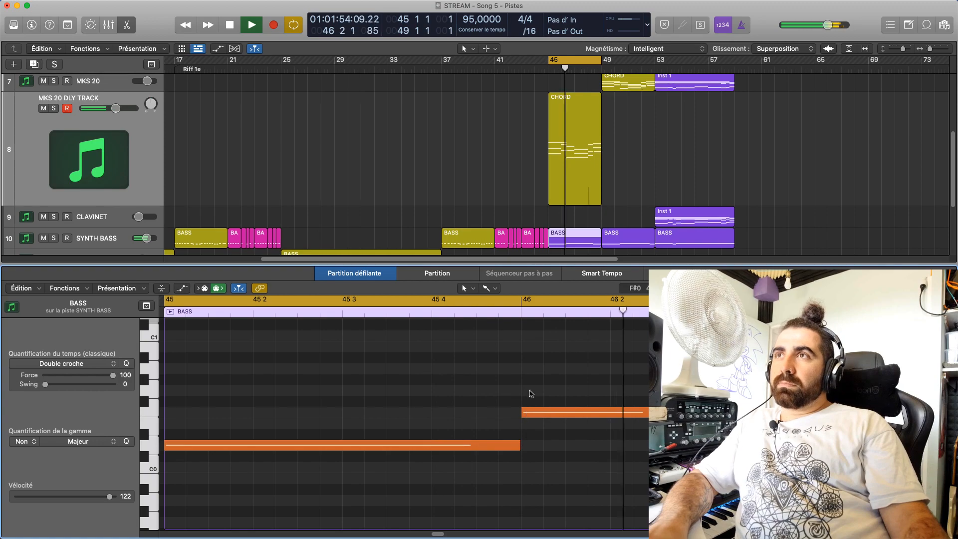
Stop playback with the note editor hidden, then move the cycle range to bars 49 to 53 and play it
key(e)
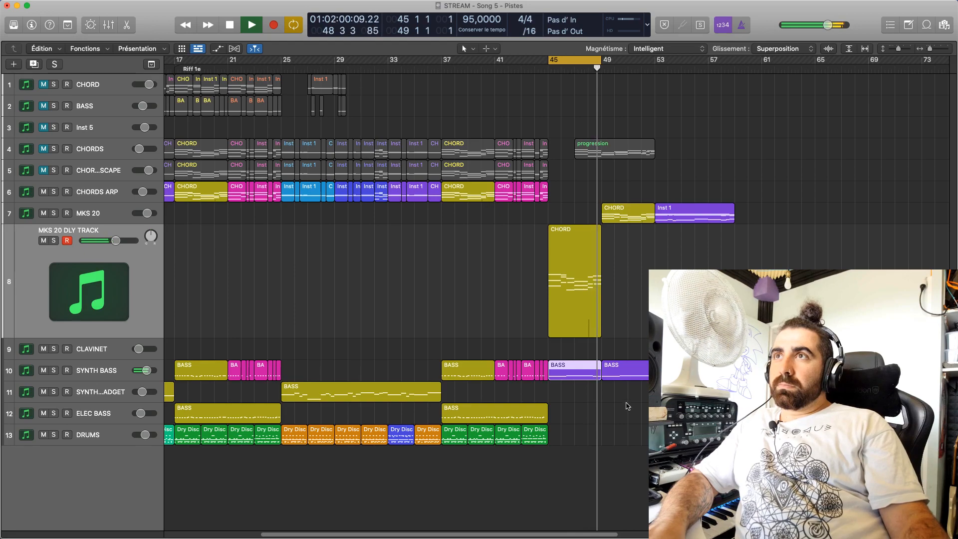
key(space)
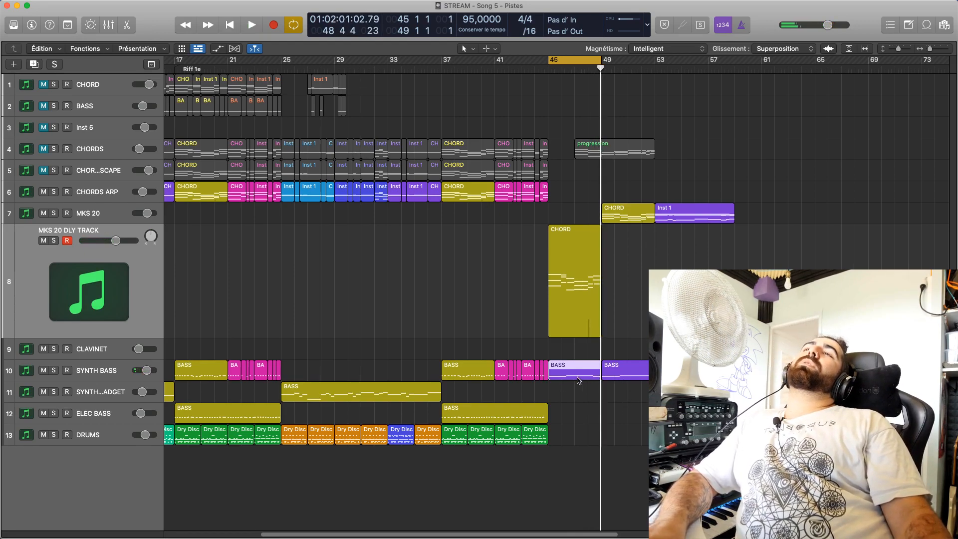
drag(563, 60, 617, 108)
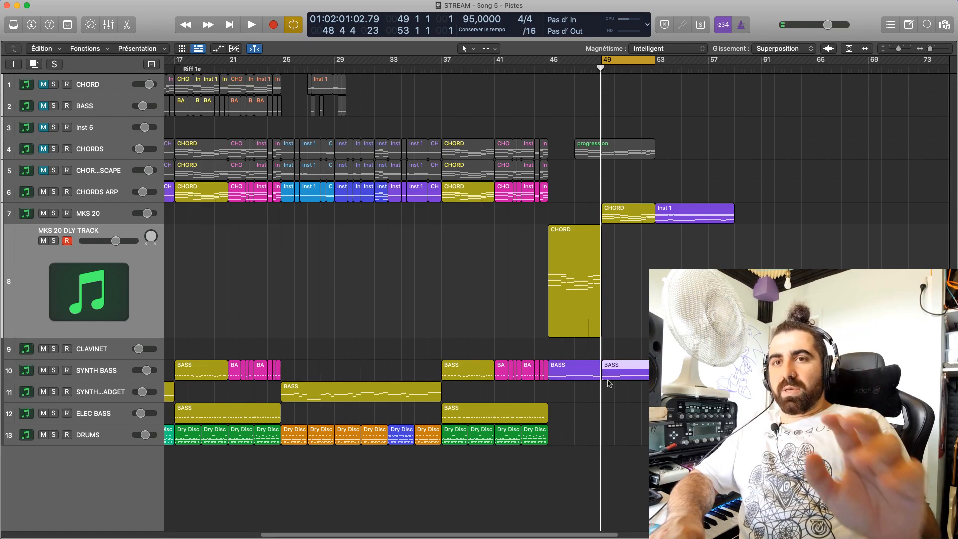
key(space)
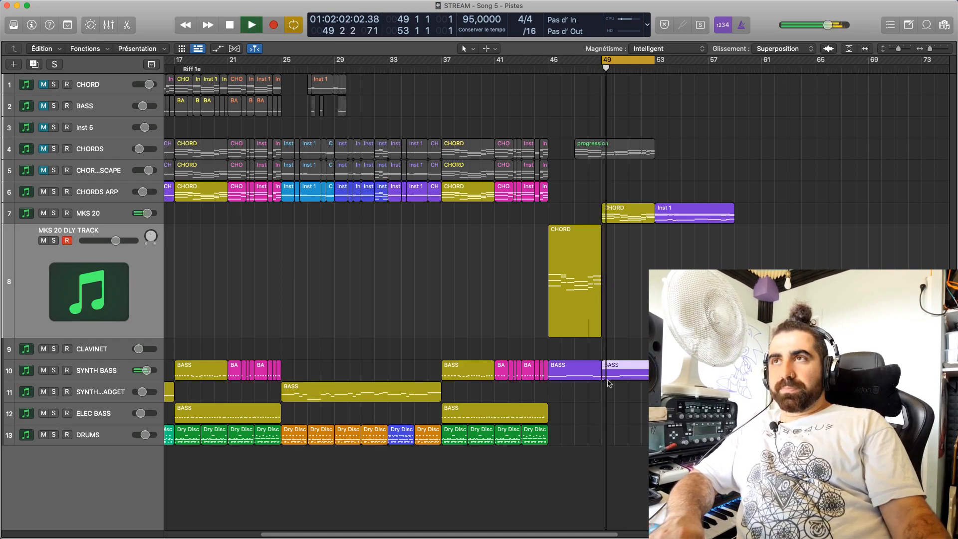
Lower the first bar 52 note of the bar 49 SYNTH BASS region to A0, play the cycle and close the note editor
click(638, 333)
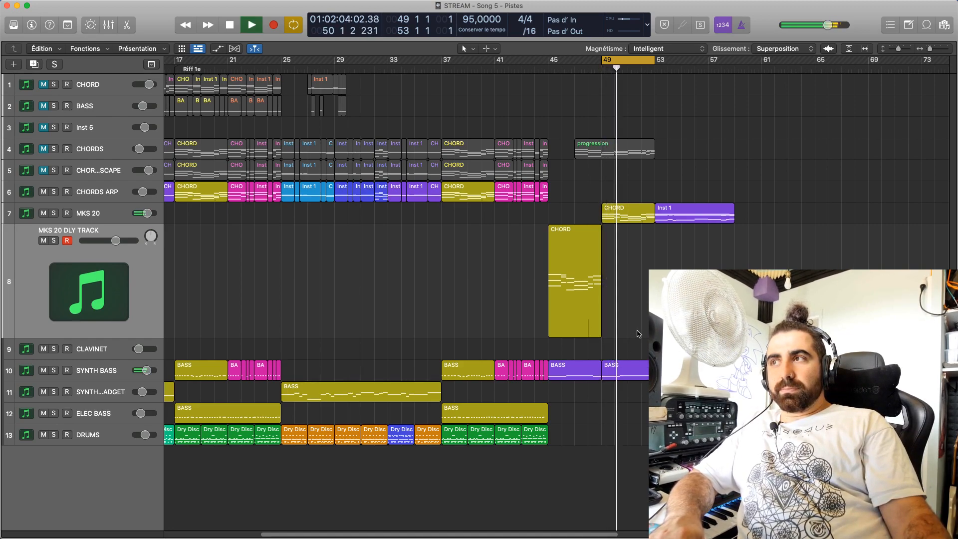
double_click(639, 374)
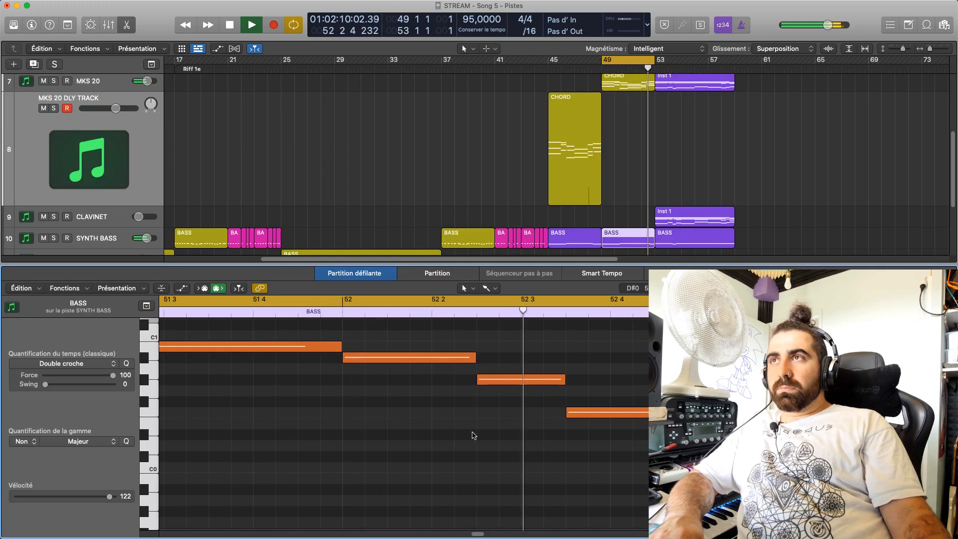
click(428, 359)
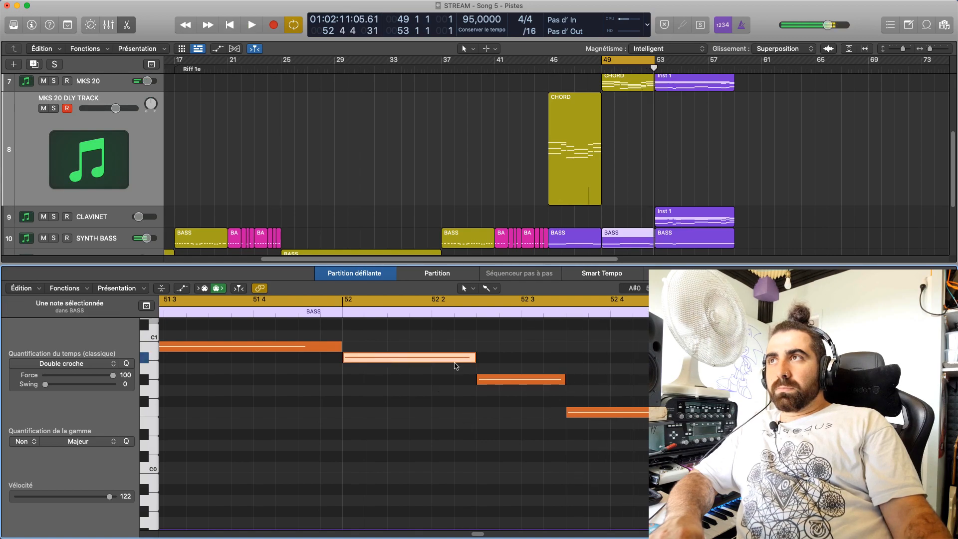
click(509, 380)
click(570, 406)
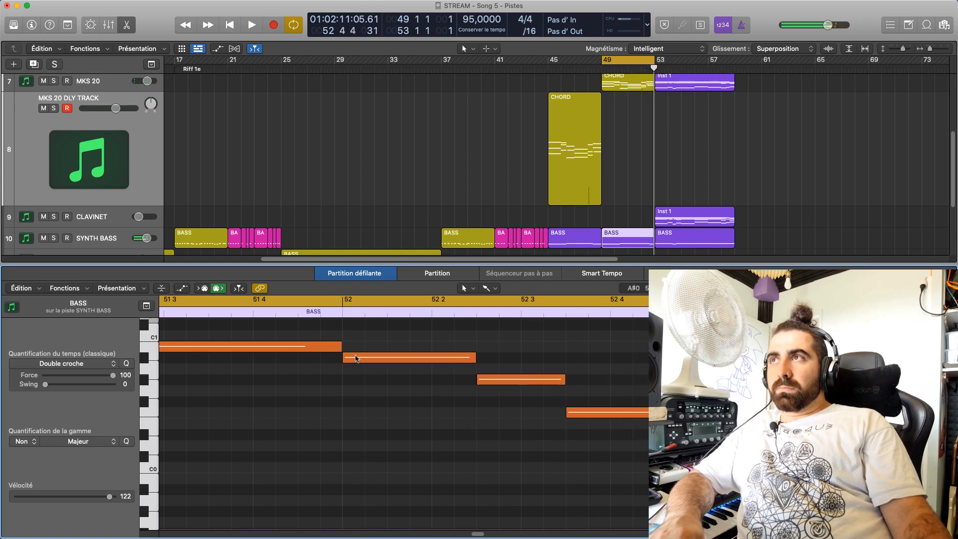
drag(355, 357, 356, 368)
key(space)
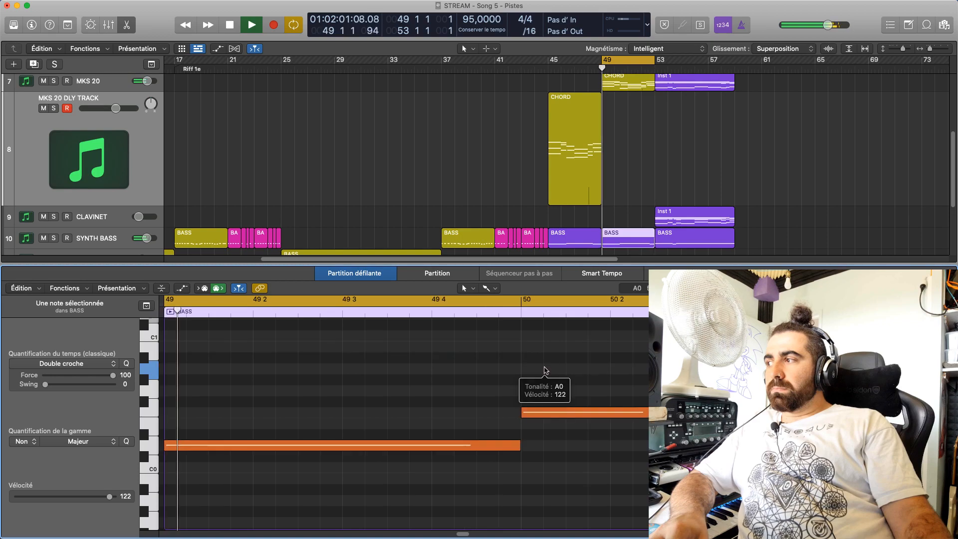
click(545, 371)
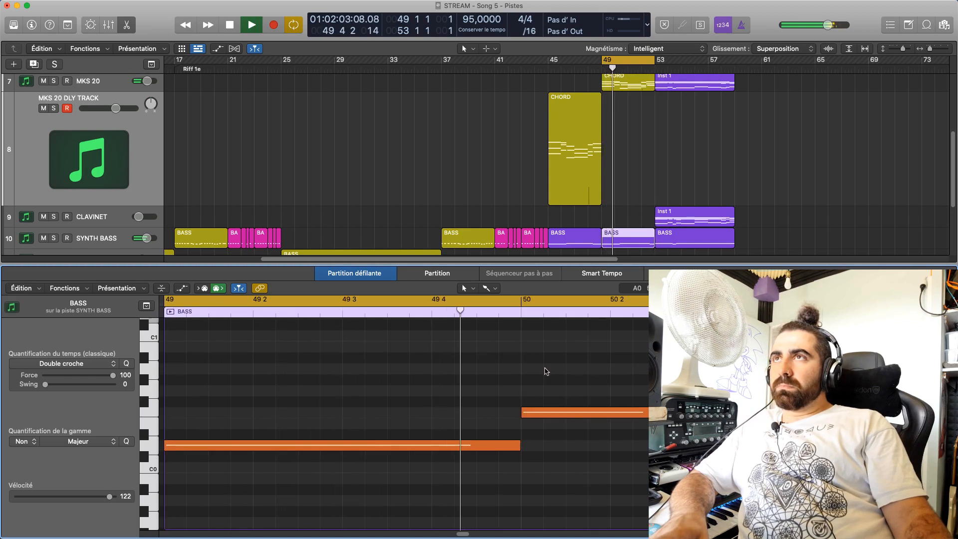
key(space)
key(e)
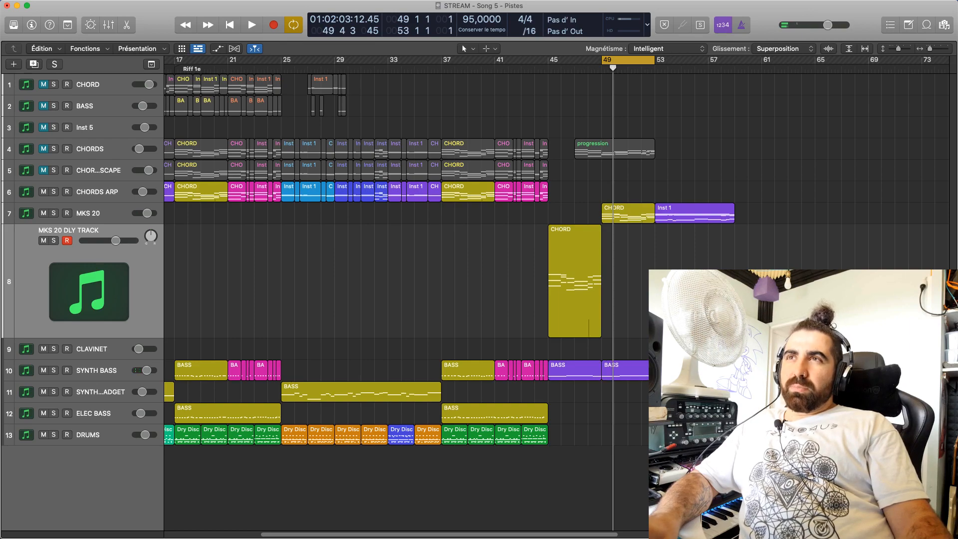
Shift the MKS 20 CHORD and Inst 1 regions to bars 53 and 57, and copy the delayed CHORD region to bar 49
drag(817, 439, 732, 215)
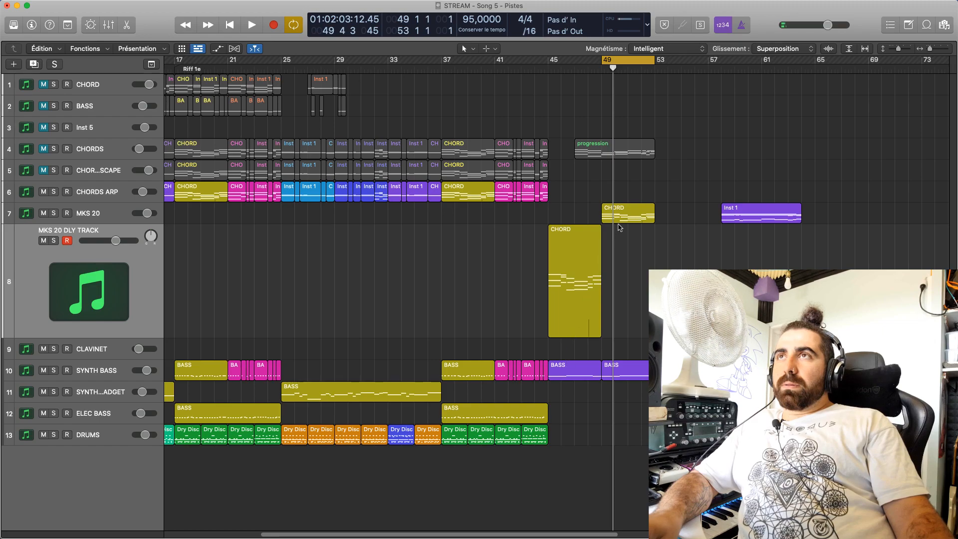
drag(624, 213, 679, 210)
drag(724, 170, 863, 274)
drag(748, 217, 735, 216)
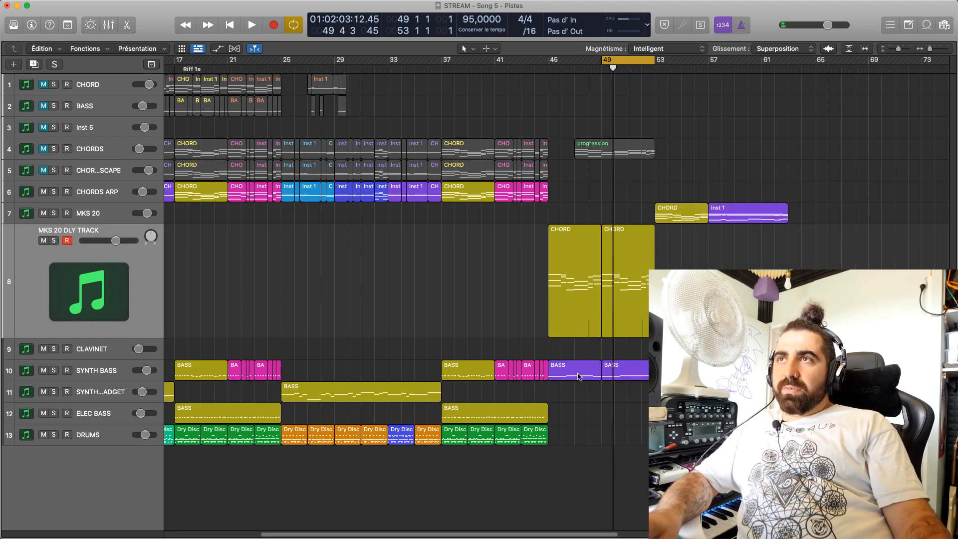
Move the bar 45 SYNTH BASS region to bar 49 and copy it back to bar 45
drag(588, 386, 634, 374)
click(666, 401)
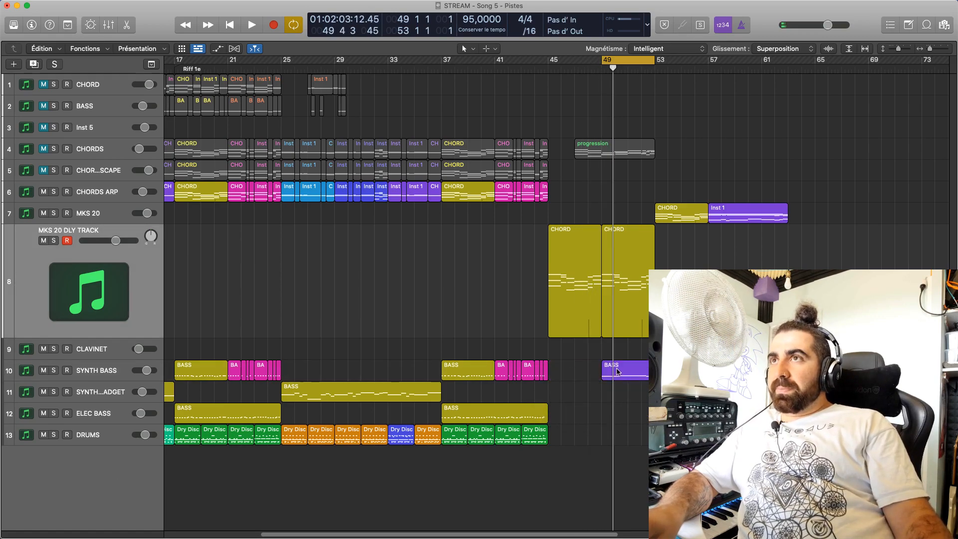
drag(617, 372, 579, 369)
Extend the cycle range to bars 45 to 53 and play it while viewing the notes of the bar 45 SYNTH BASS region
drag(602, 62, 549, 62)
key(space)
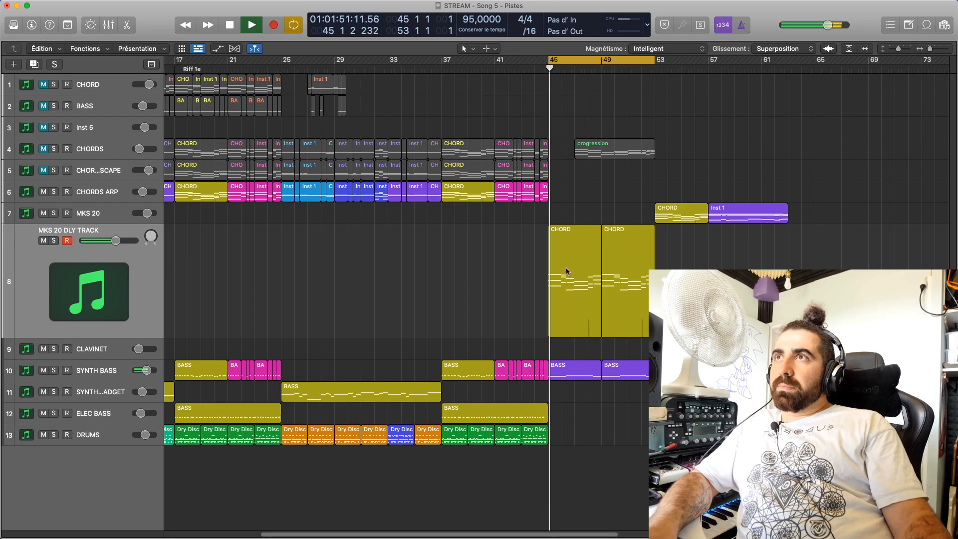
click(566, 371)
double_click(567, 372)
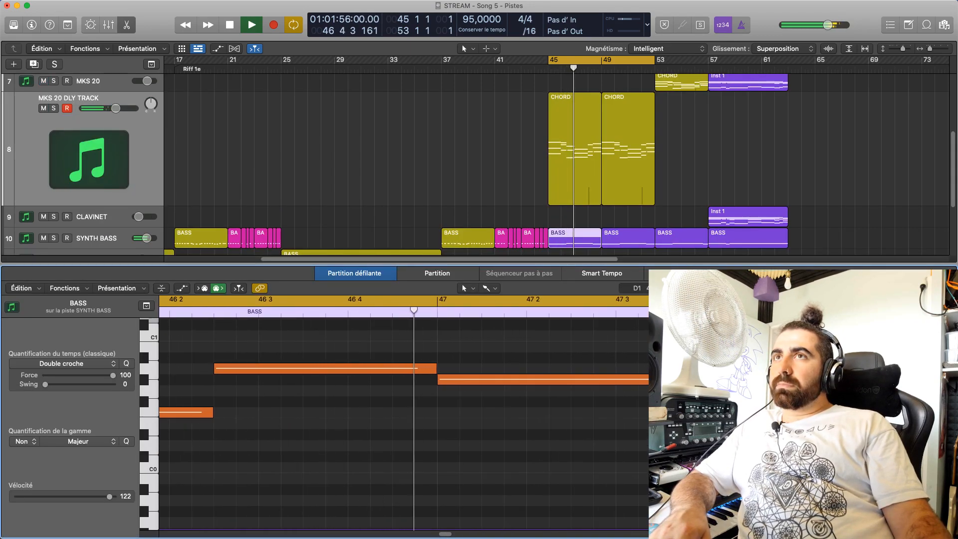
drag(936, 288, 930, 288)
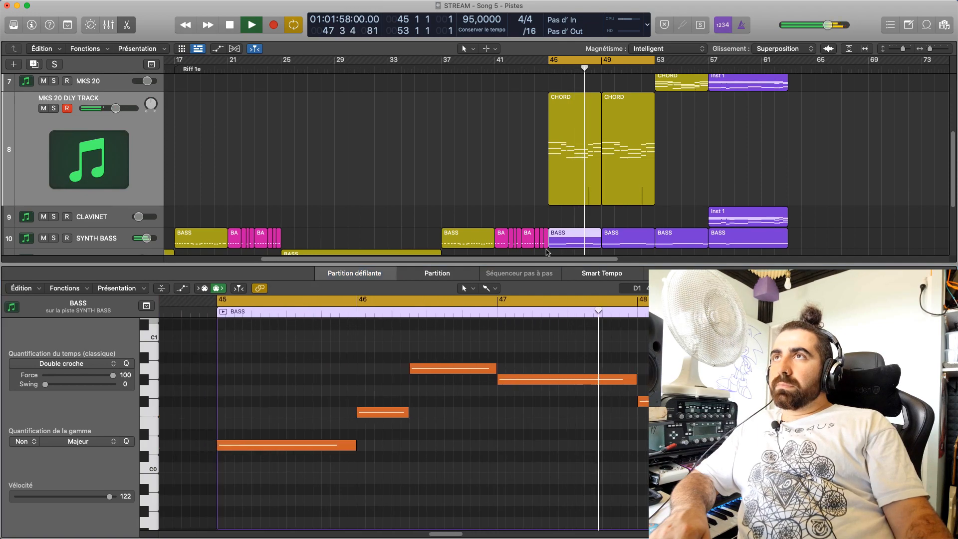
drag(547, 252, 542, 343)
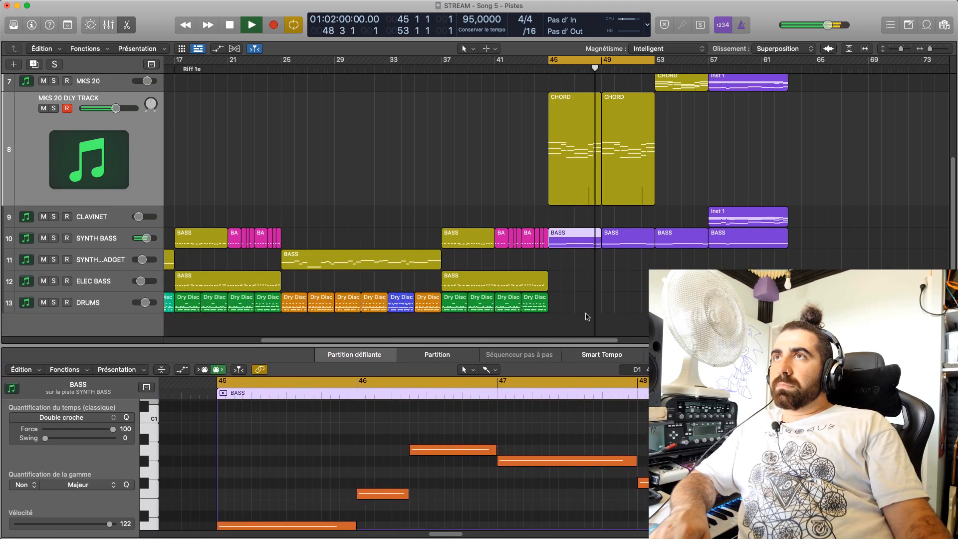
click(623, 289)
key(space)
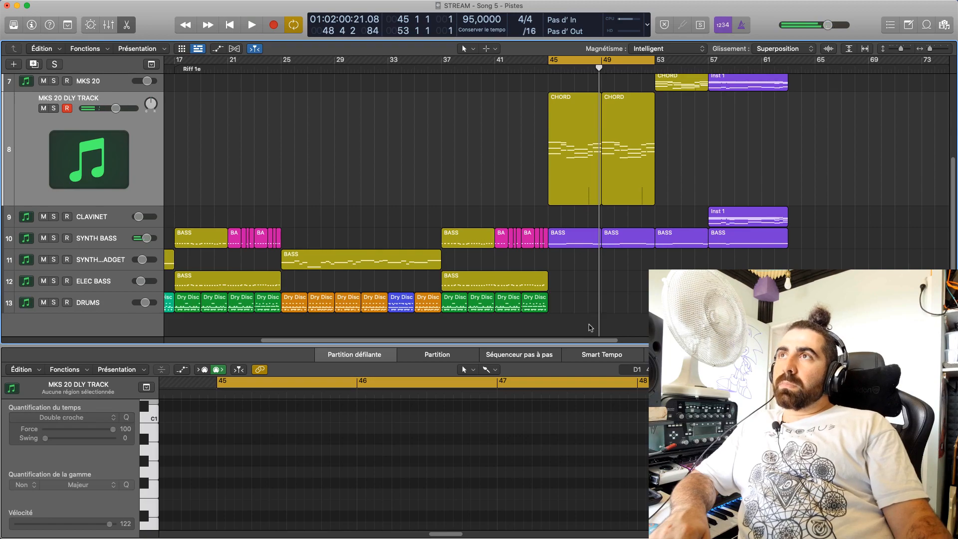
Open the muted SYNTH BASS region at bar 1 and audition a note of its first bar
scroll(590, 324, left, 10)
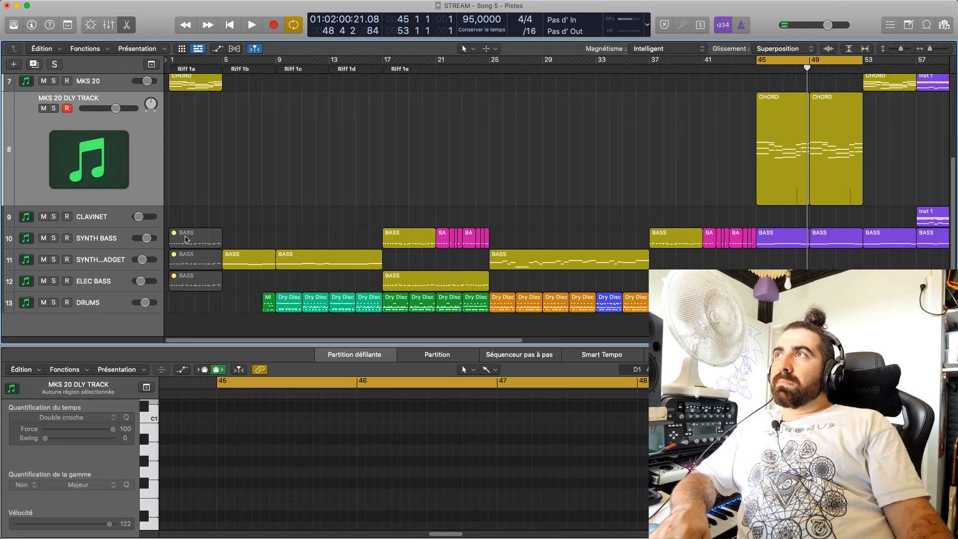
click(187, 240)
drag(235, 471, 239, 473)
key(super+z)
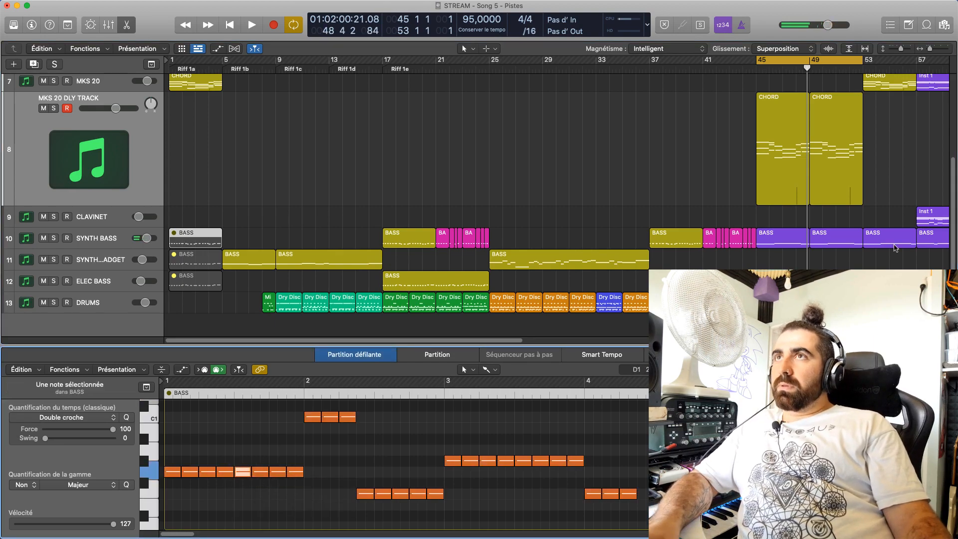
Set the first three notes of the bar 45 SYNTH BASS region to G0, C1 and F0, auditioning them
click(785, 236)
click(310, 483)
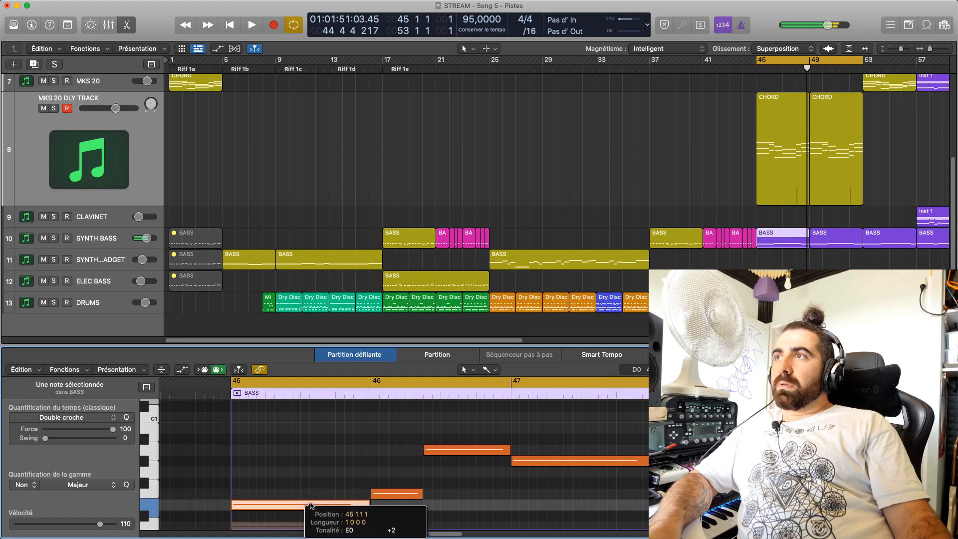
drag(309, 483, 310, 471)
drag(406, 494, 405, 419)
click(354, 474)
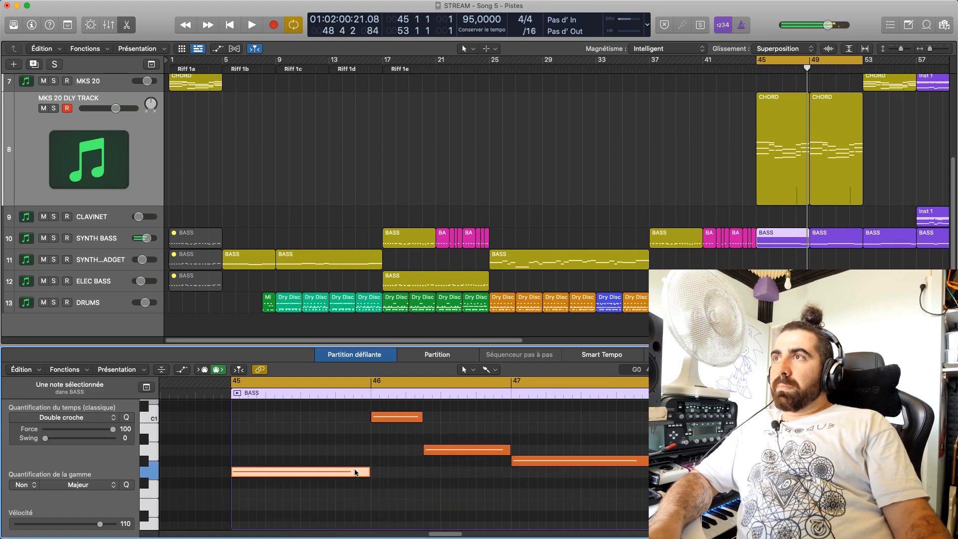
click(406, 416)
drag(487, 451, 434, 491)
click(361, 472)
click(383, 420)
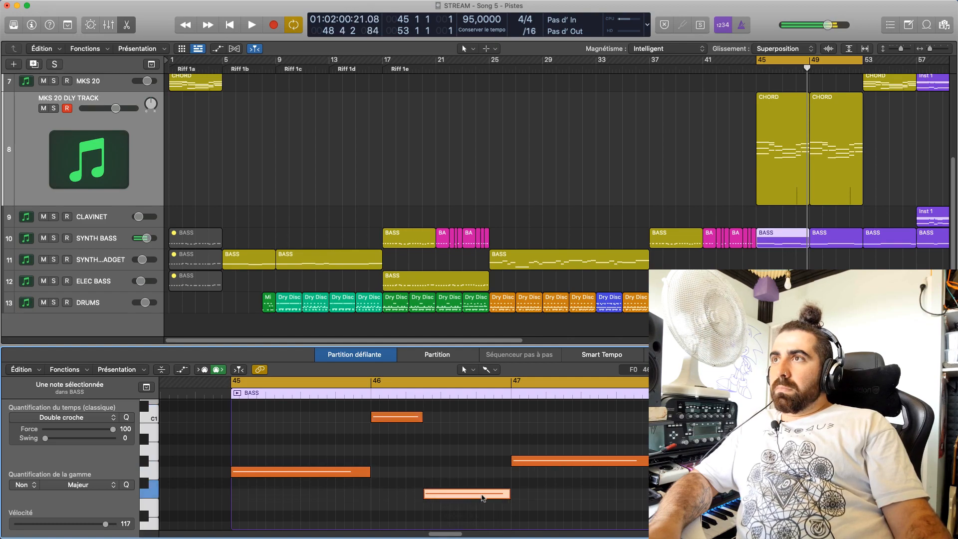
Audition the bar 47 bass note and raise the first note of bar 48 to C#1
drag(545, 461, 545, 461)
scroll(674, 471, down, 2)
drag(674, 460, 670, 405)
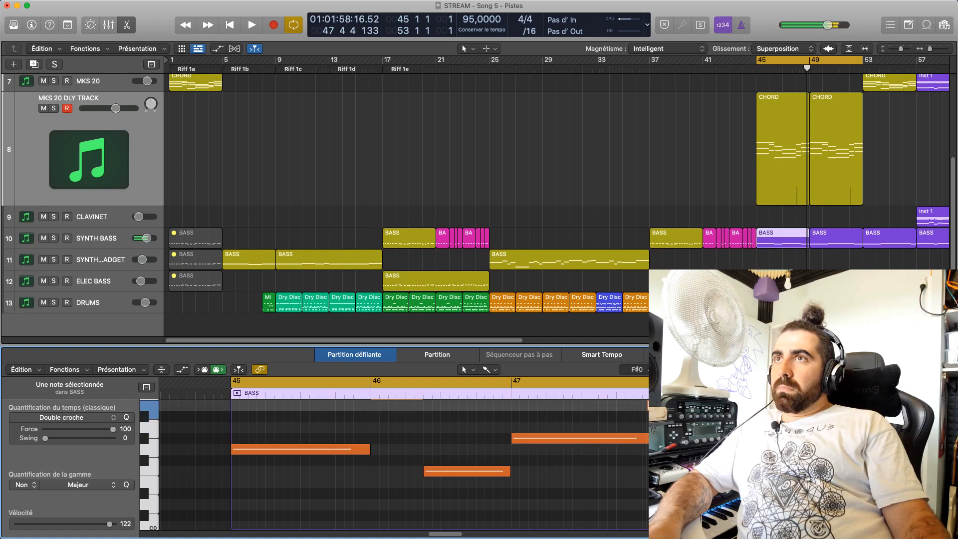
Reopen the muted SYNTH BASS region at bar 1 and audition its notes from bars 2 to 4 for comparison
scroll(394, 464, up, 3)
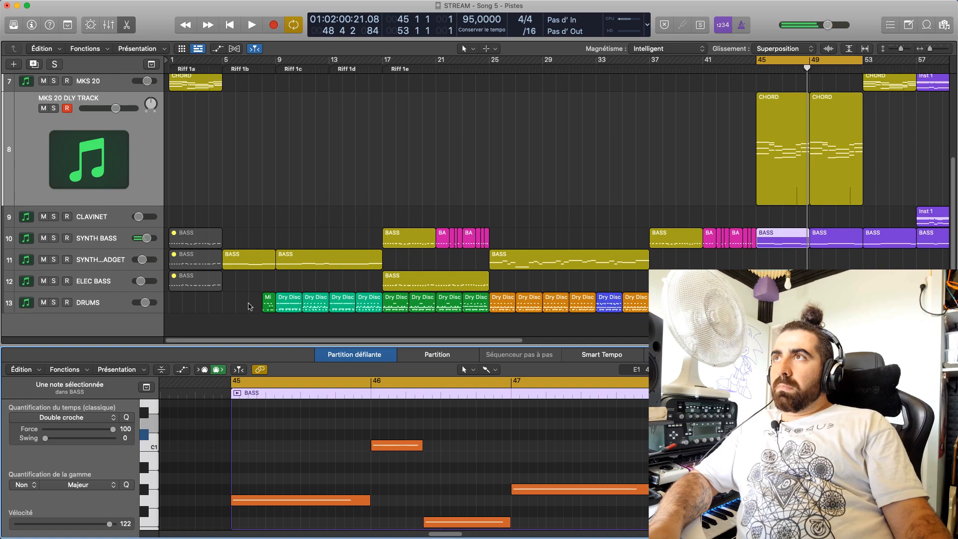
click(197, 238)
click(574, 489)
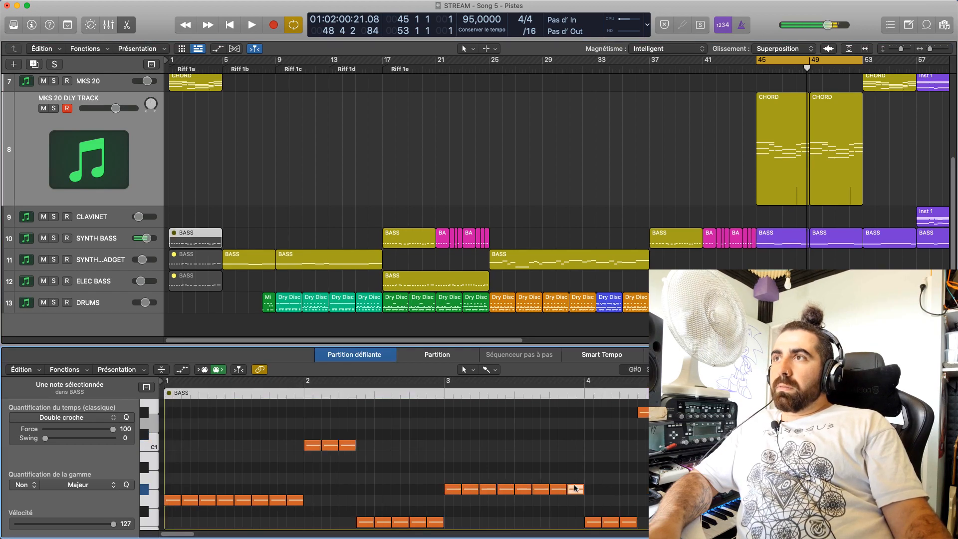
click(341, 445)
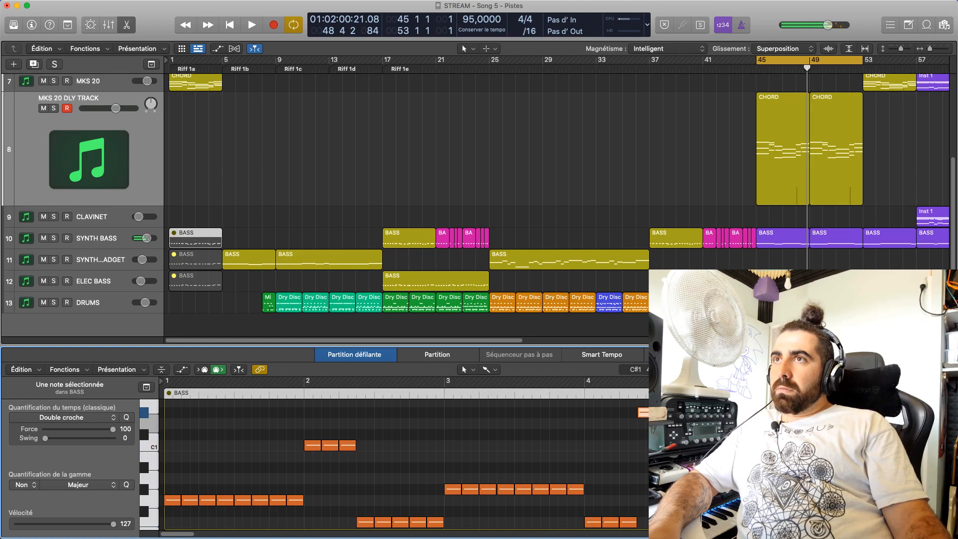
In the bar 45 SYNTH BASS region, raise the first note of bar 48 to F1 and the second to D#1
click(766, 237)
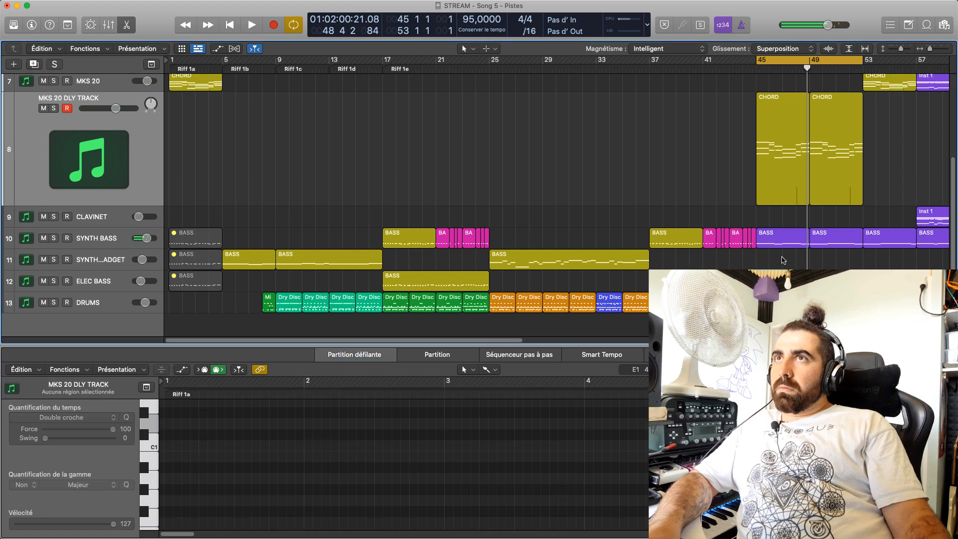
drag(665, 423, 666, 400)
key(Delete)
scroll(553, 464, down, 5)
scroll(553, 463, up, 5)
drag(723, 522, 724, 412)
scroll(738, 464, down, 5)
mouse_move(748, 491)
mouse_down()
mouse_move(748, 397)
mouse_move(749, 493)
mouse_up()
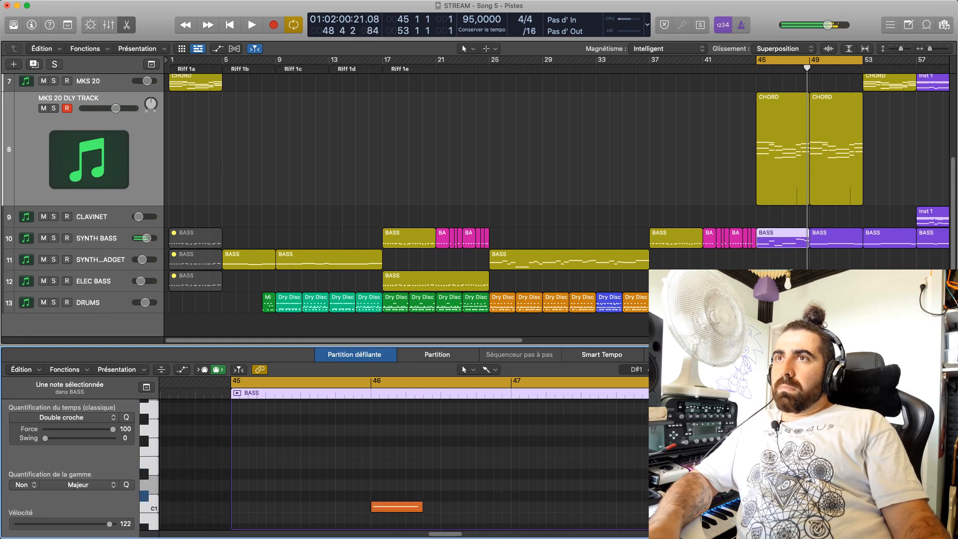
Play the cycle from bar 45 with an enlarged note editor and lower the first bass note of bar 48 to F0
click(768, 241)
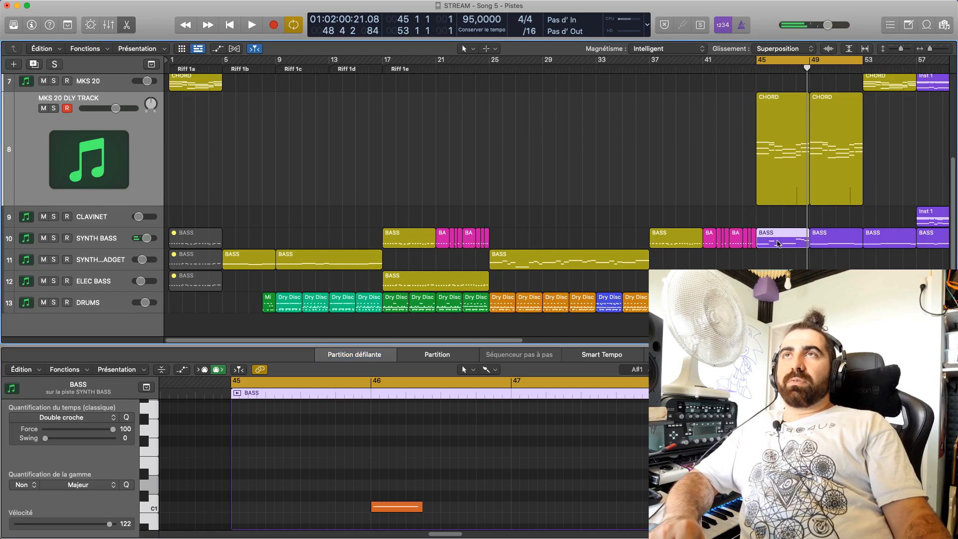
key(space)
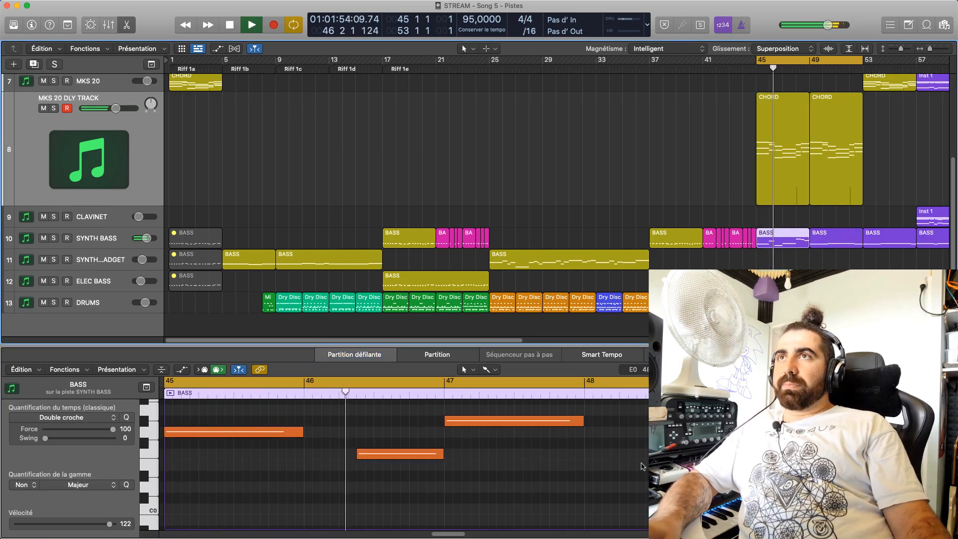
scroll(644, 465, up, 5)
drag(827, 352, 827, 194)
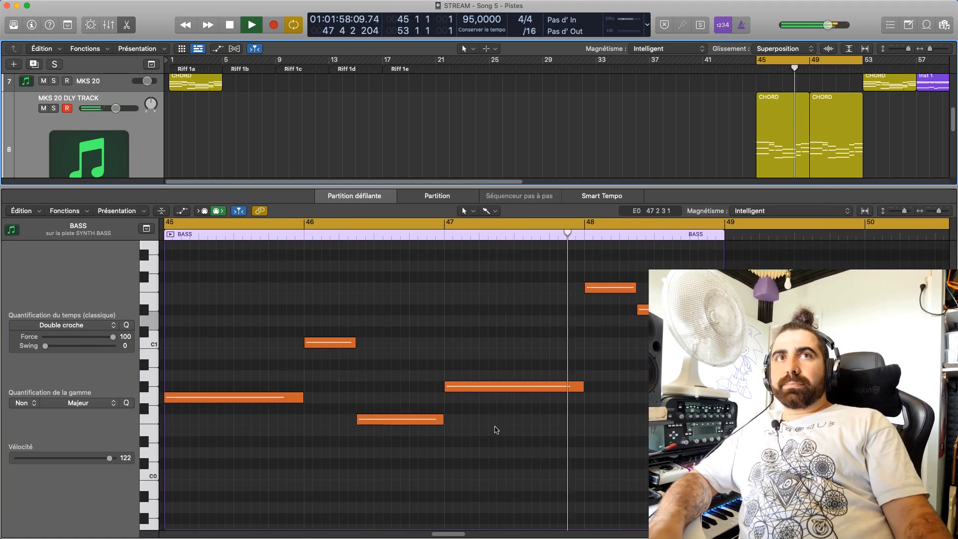
click(621, 402)
drag(615, 294, 618, 419)
click(616, 398)
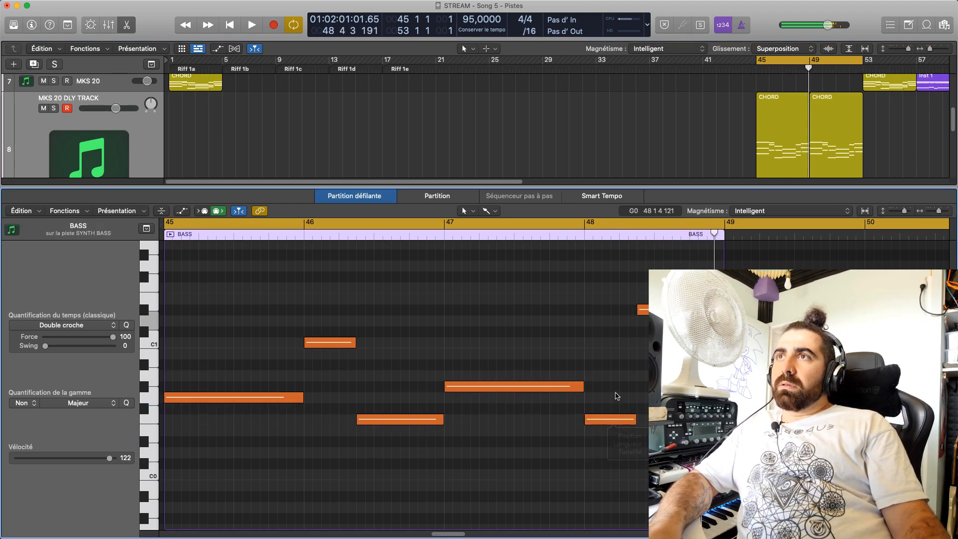
key(space)
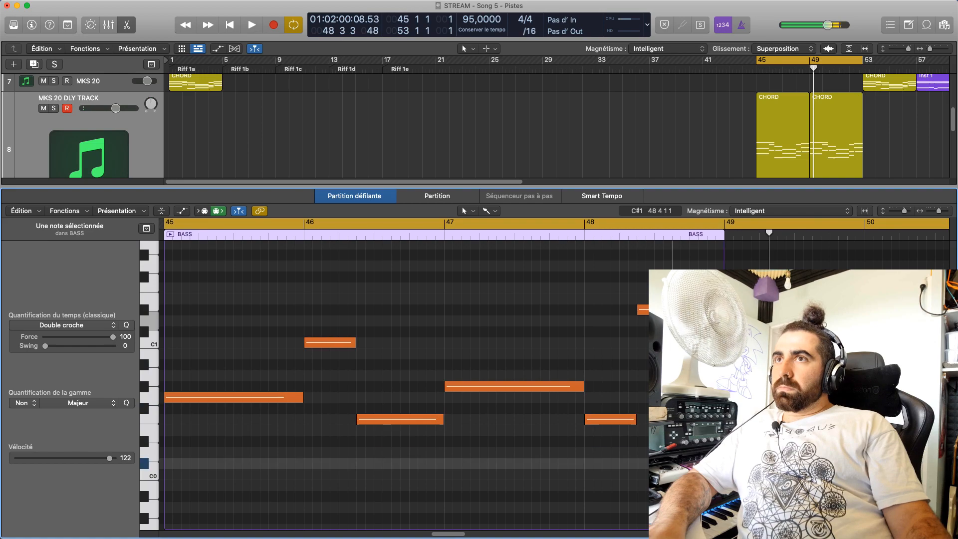
Play the bar 45 cycle and try C1 as the last SYNTH BASS note of bar 48
key(space)
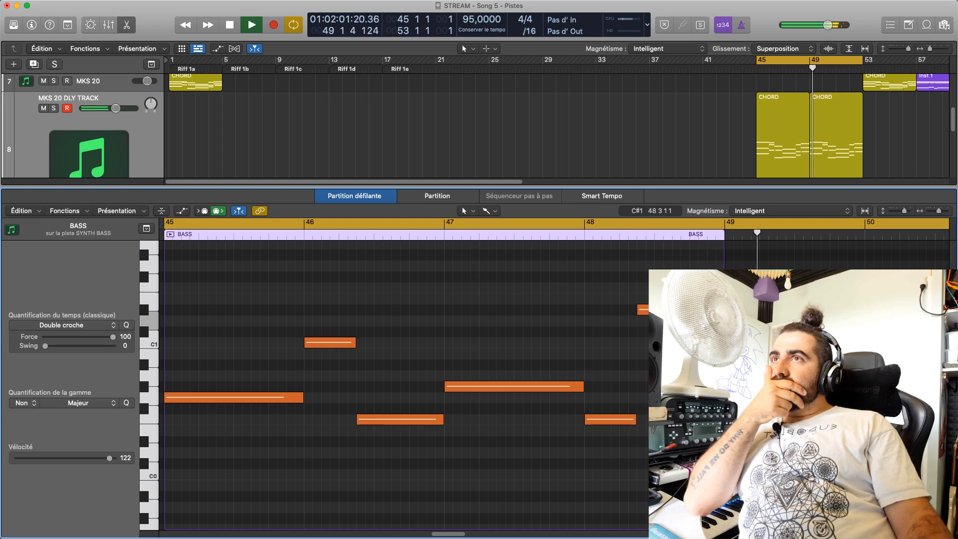
key(space)
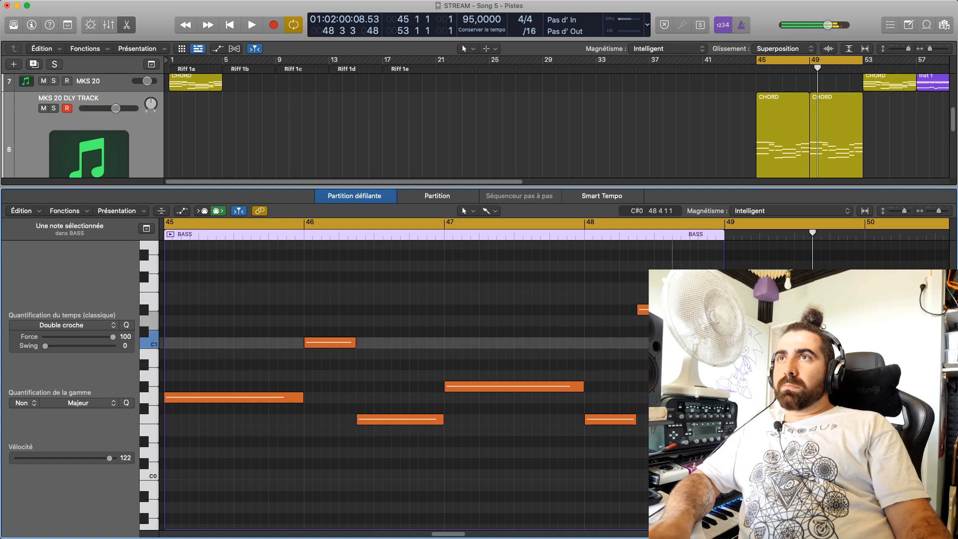
drag(692, 342, 692, 342)
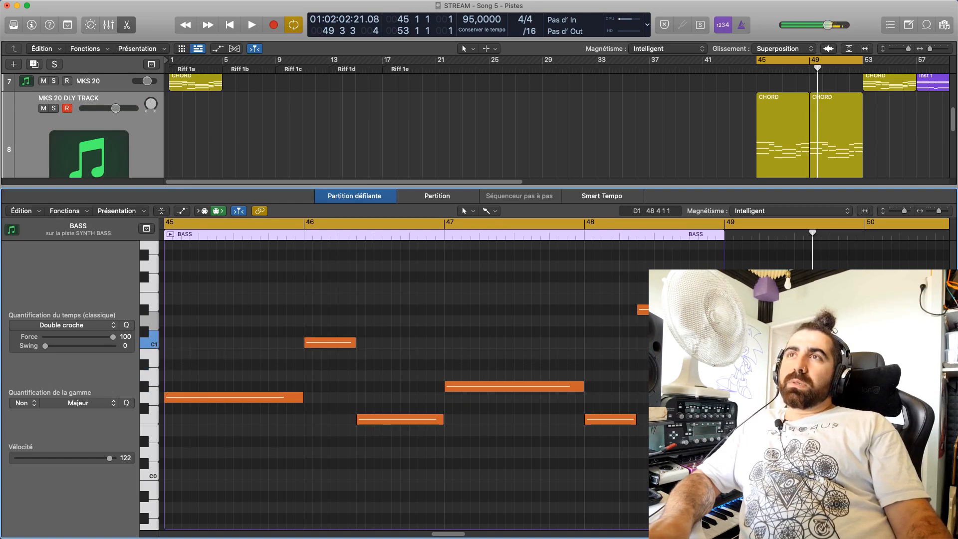
key(space)
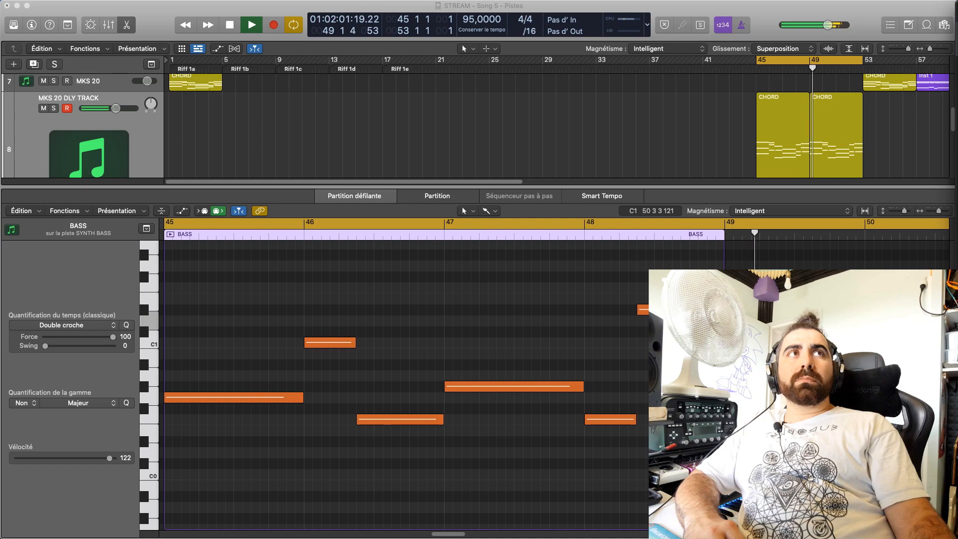
Replay from bar 48 with the cycle off and raise the last bass note of bar 48 to C#1
click(624, 232)
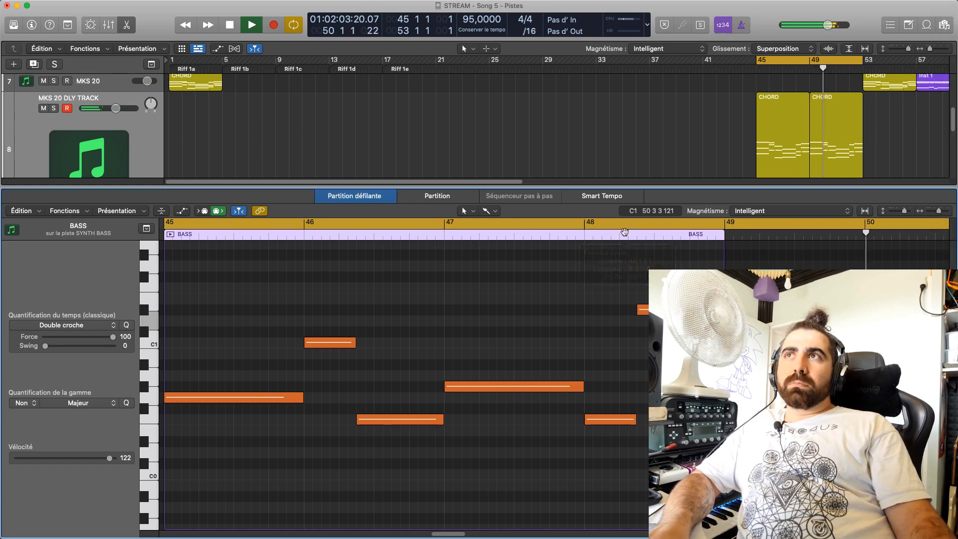
click(624, 232)
double_click(589, 228)
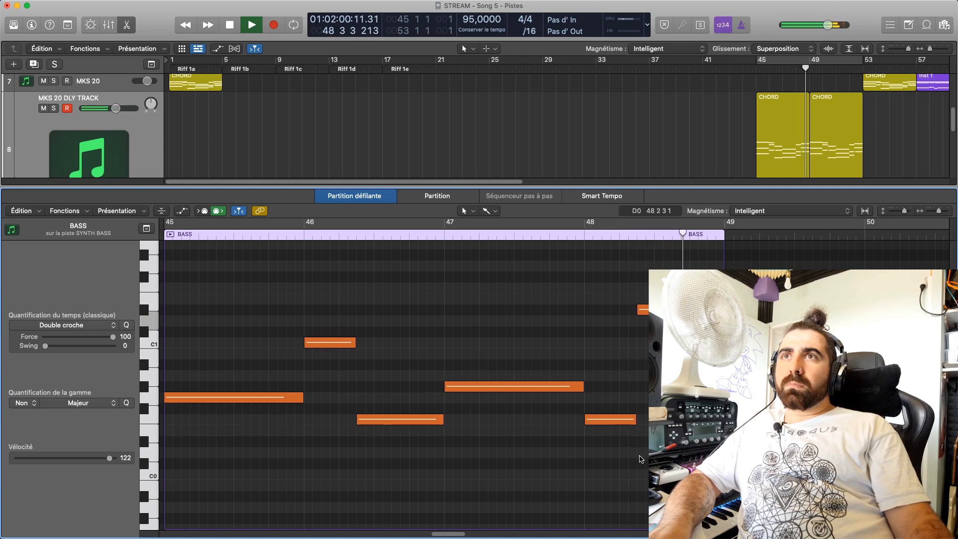
click(610, 422)
drag(677, 343, 677, 331)
double_click(627, 236)
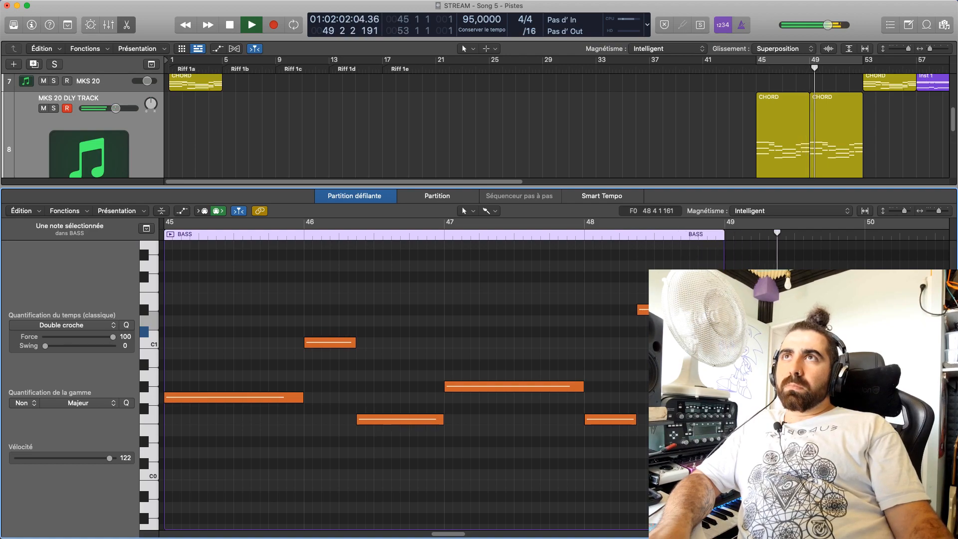
key(space)
click(677, 397)
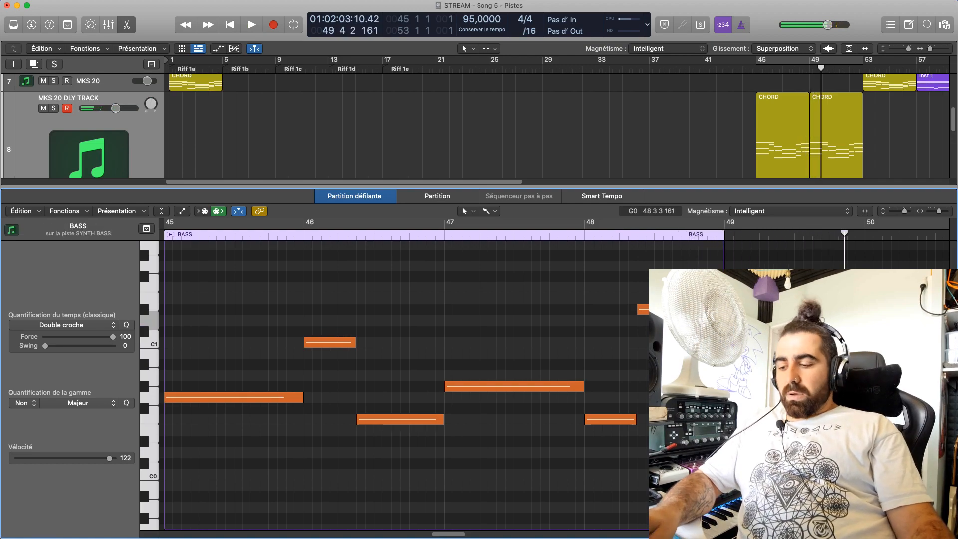
Listen from bar 47 onward with an enlarged arrangement area and look over the regions between bars 45 and 63
double_click(487, 232)
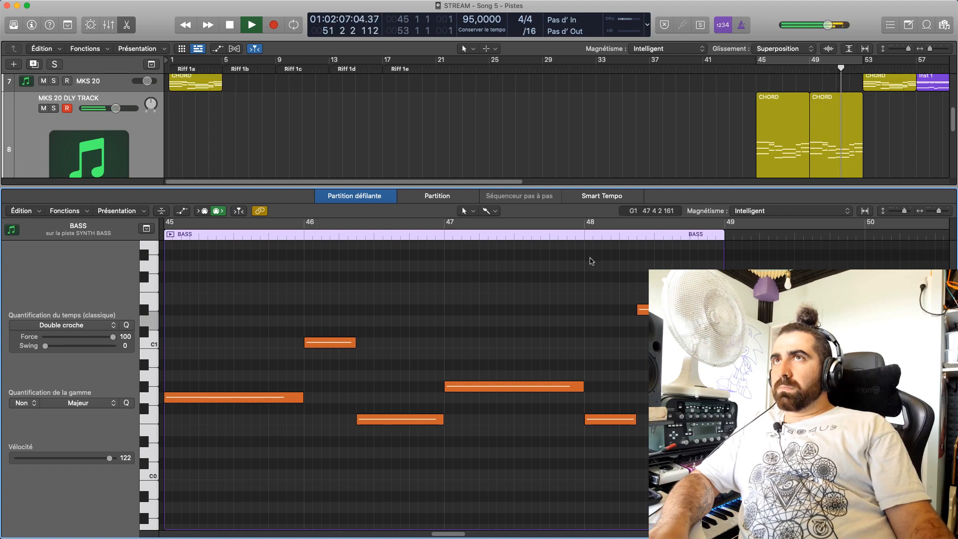
drag(745, 195, 741, 210)
click(734, 189)
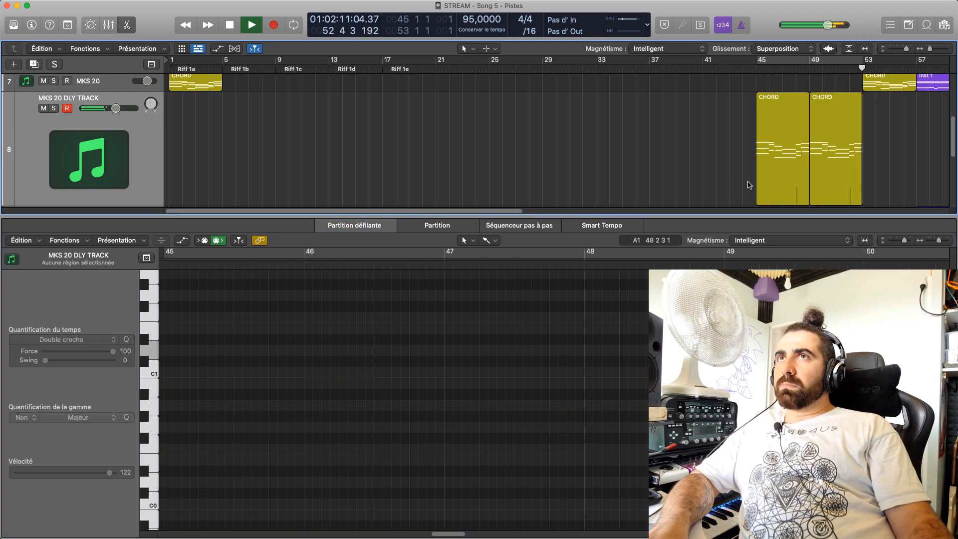
drag(650, 222, 613, 251)
drag(510, 242, 379, 241)
scroll(389, 170, down, 2)
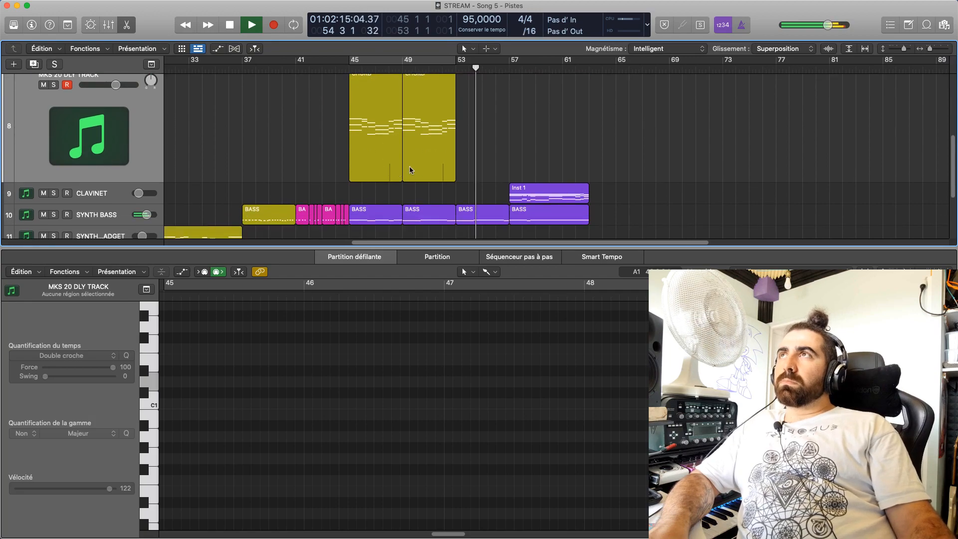
scroll(461, 162, up, 6)
scroll(464, 164, down, 5)
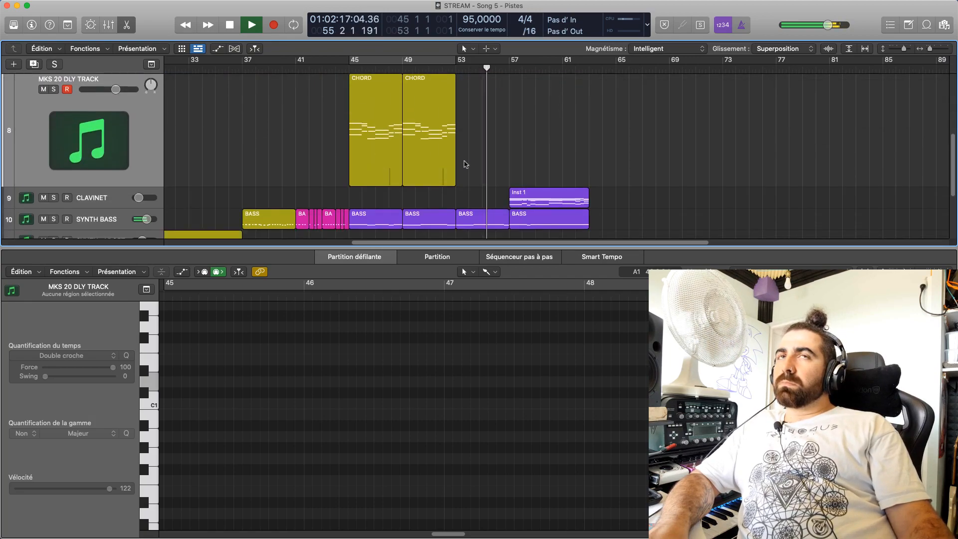
scroll(464, 163, up, 2)
scroll(465, 164, down, 3)
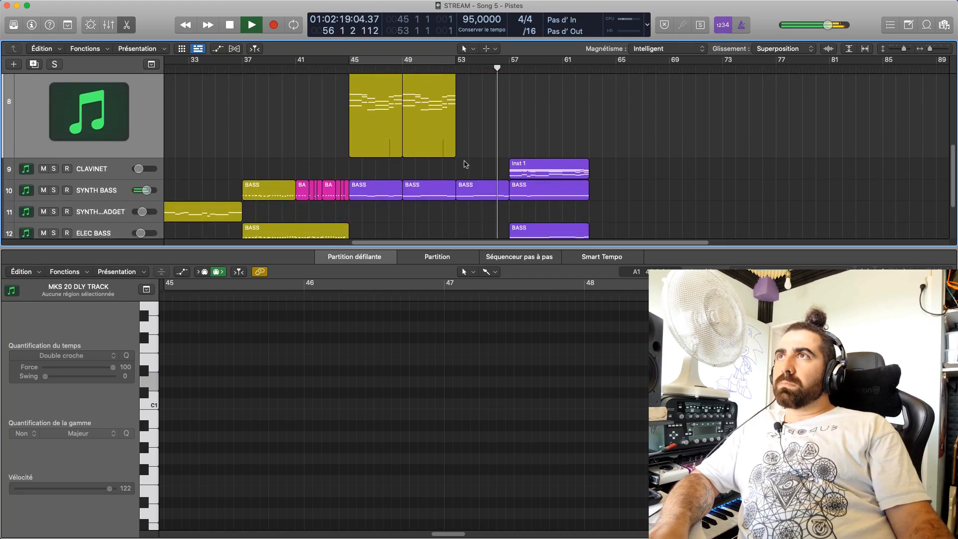
scroll(465, 162, up, 3)
scroll(465, 163, down, 3)
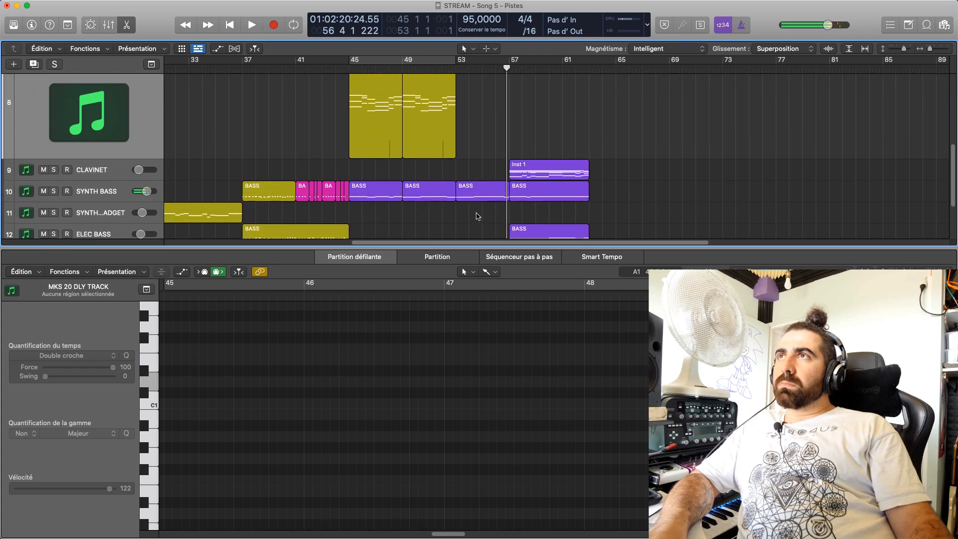
scroll(479, 199, up, 4)
Move the MKS 20 CHORD region and the SYNTH BASS region from bar 53 to bar 63, after the other ending regions
click(482, 154)
scroll(482, 159, down, 1)
drag(482, 263, 481, 232)
scroll(480, 231, up, 5)
drag(482, 155, 624, 158)
scroll(679, 201, down, 4)
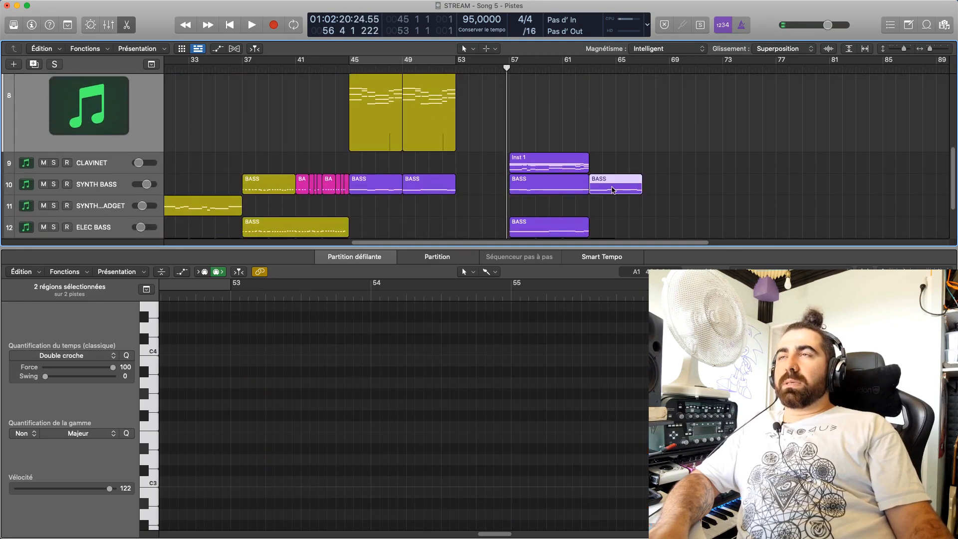
Close the note editor and move all regions from bar 57 onward together four bars earlier, starting at bar 53
scroll(619, 195, down, 2)
key(e)
drag(658, 485, 517, 175)
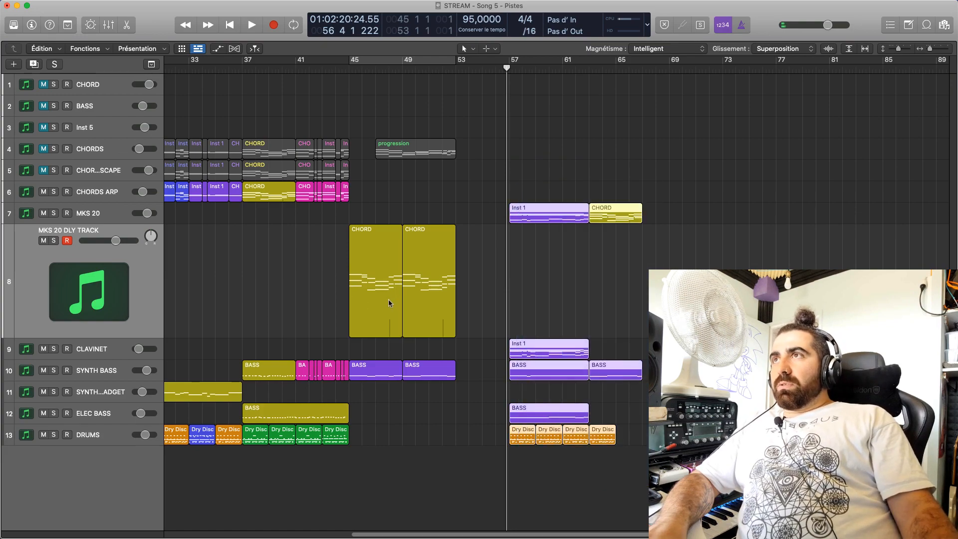
drag(547, 217, 495, 218)
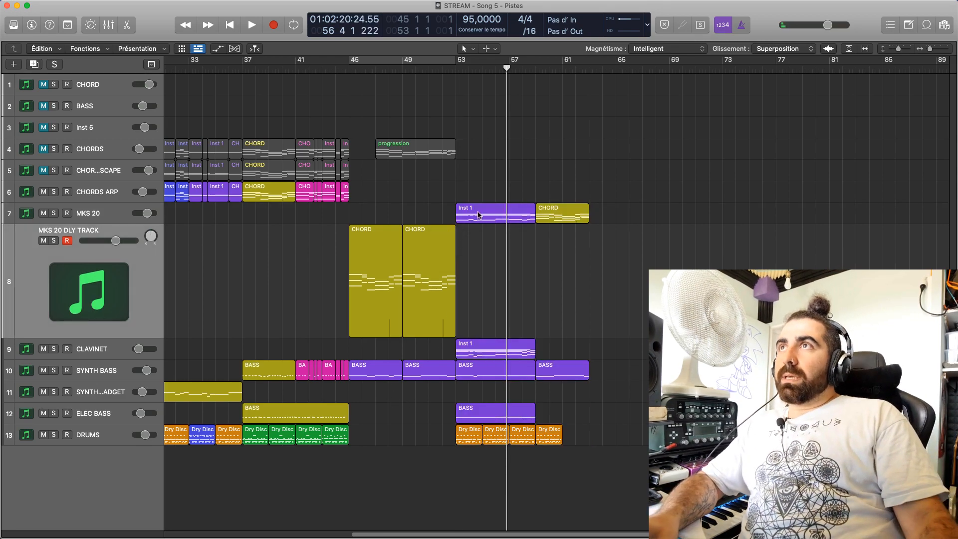
Play the arrangement from bar 43 and lower the SYNTH BASS track volume slightly
click(323, 72)
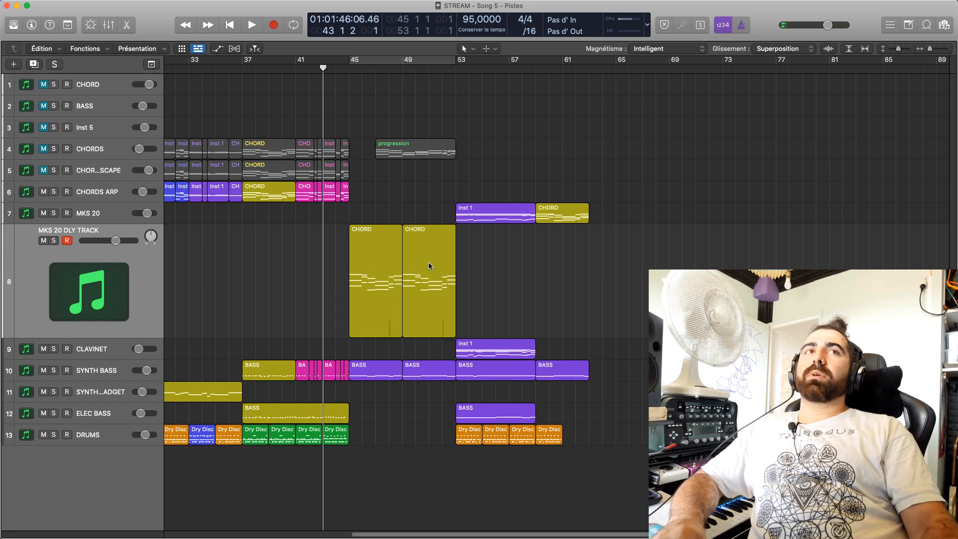
key(space)
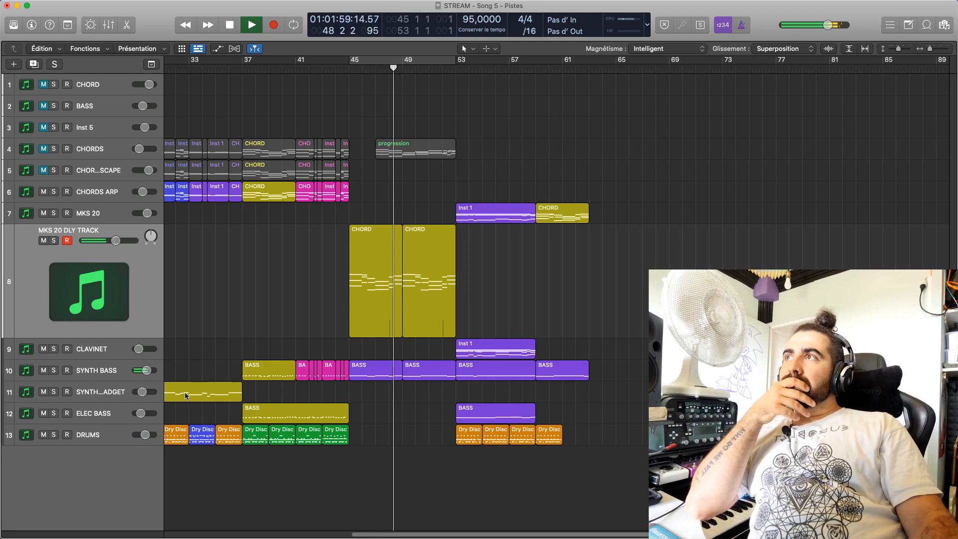
mouse_move(145, 375)
drag(145, 375, 143, 375)
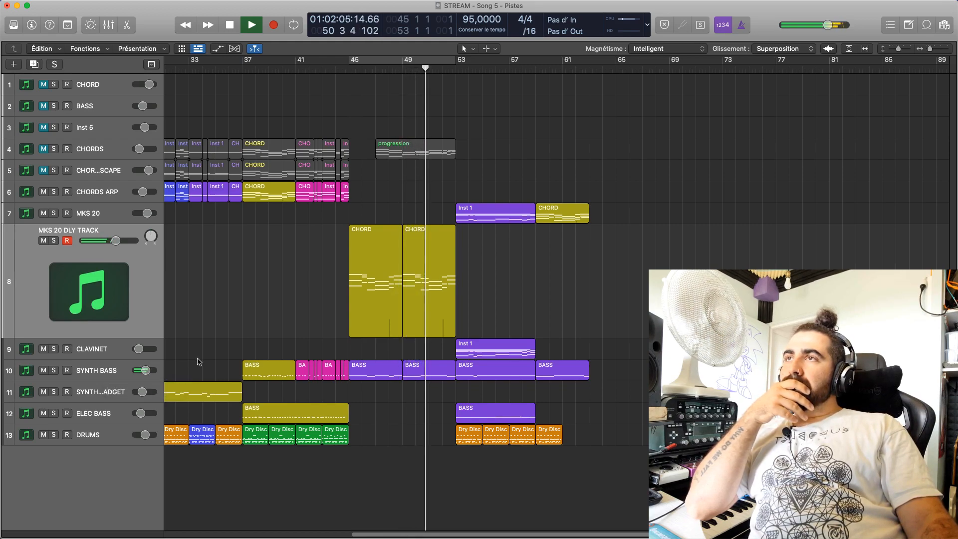
drag(145, 371, 145, 371)
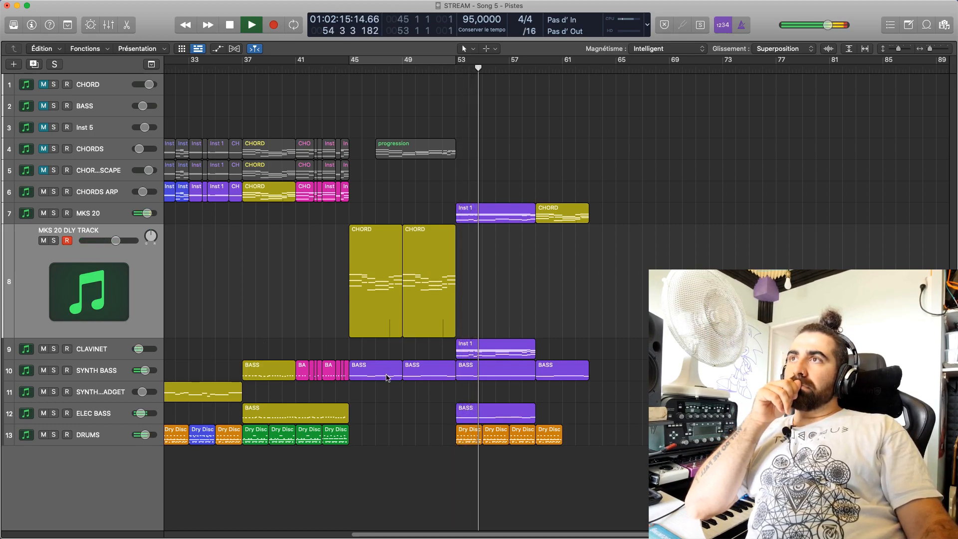
Check the ELEC BASS track's Omnisphere patch through the mixer, closing both and stopping playback
click(460, 414)
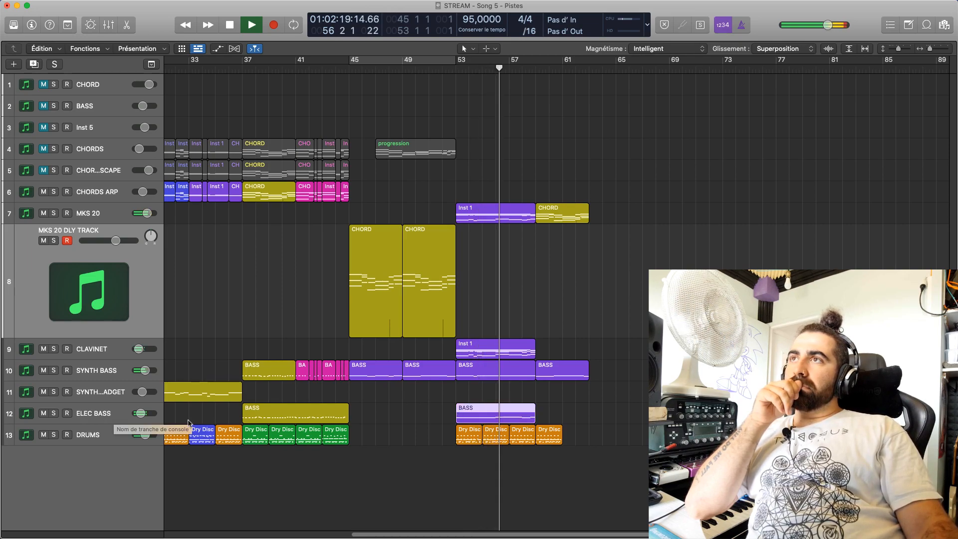
click(107, 414)
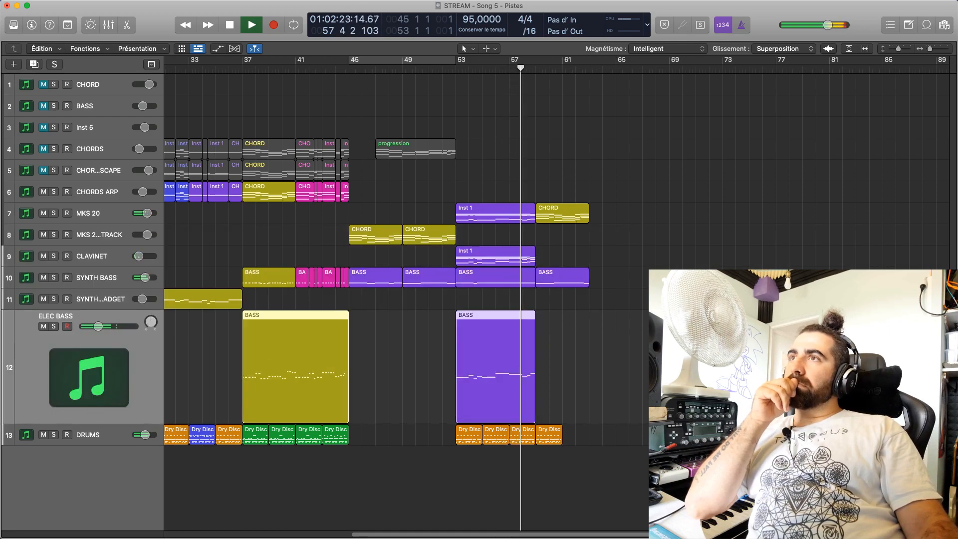
key(x)
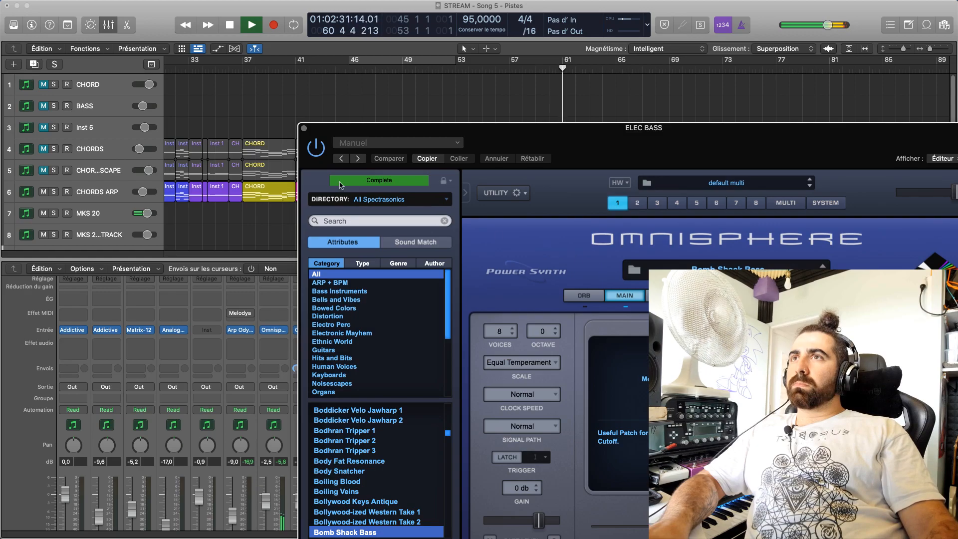
click(303, 127)
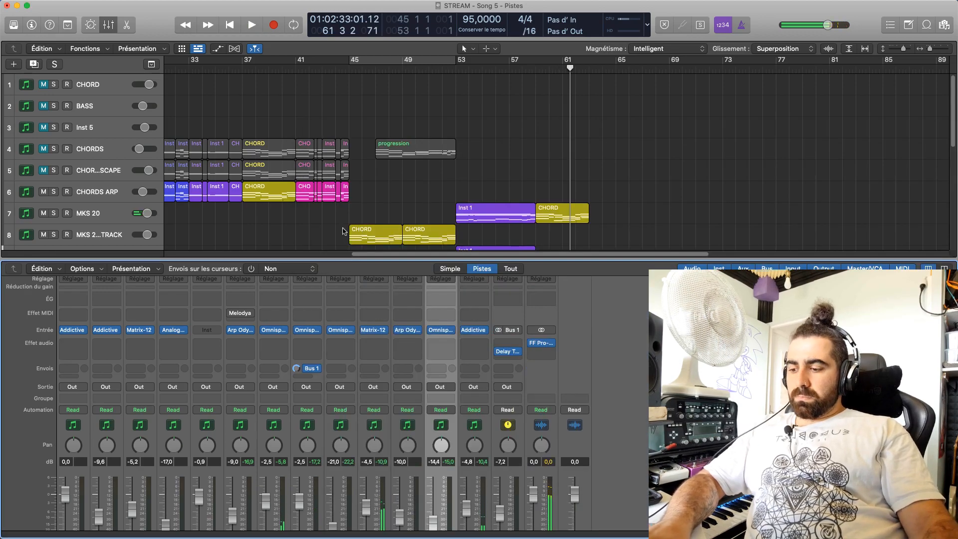
key(p)
key(p)
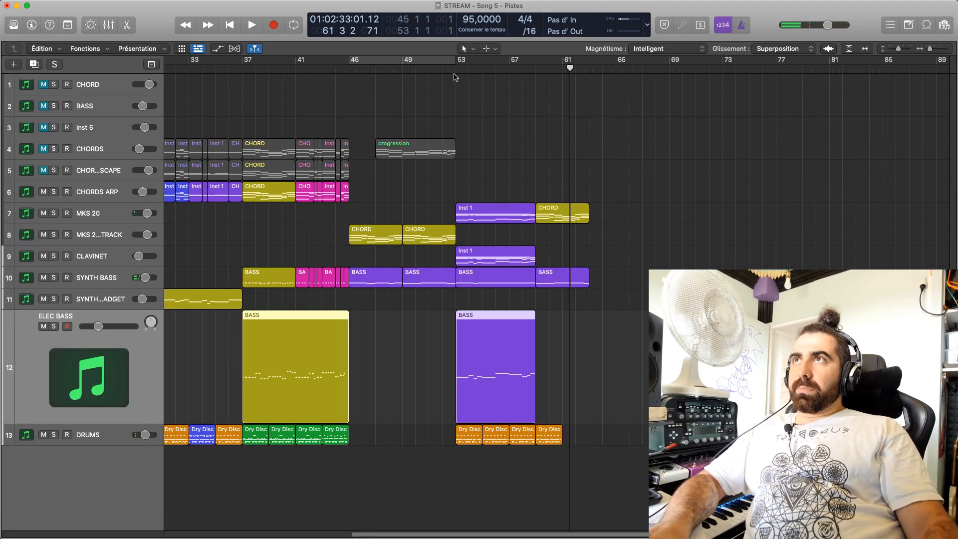
Cycle from beat 4 of bar 51 to bar 54 and listen to the transition into bar 53
click(436, 70)
click(439, 61)
drag(439, 61, 467, 69)
key(space)
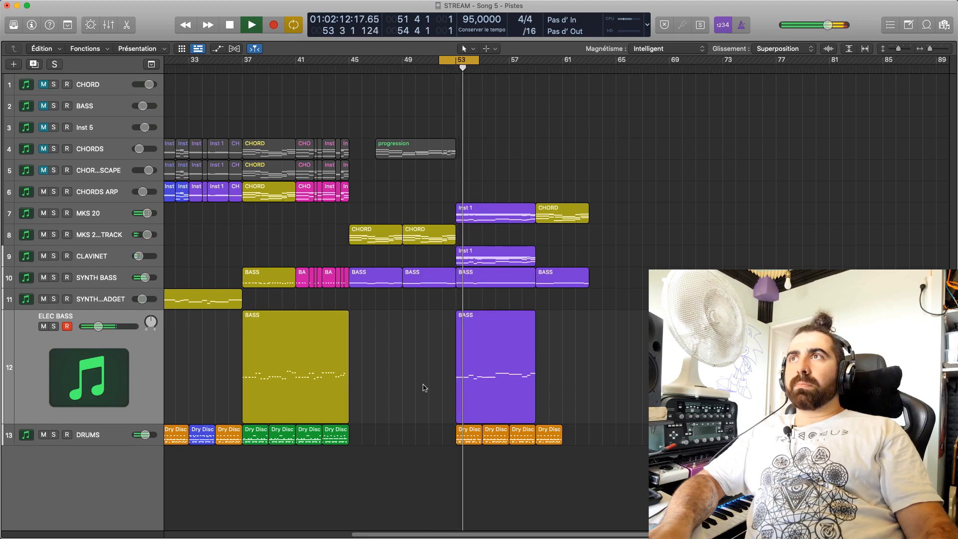
key(space)
Play a cycle from bar 53 to bar 56 with the CLAVINET and MKS 20 tracks muted
click(471, 323)
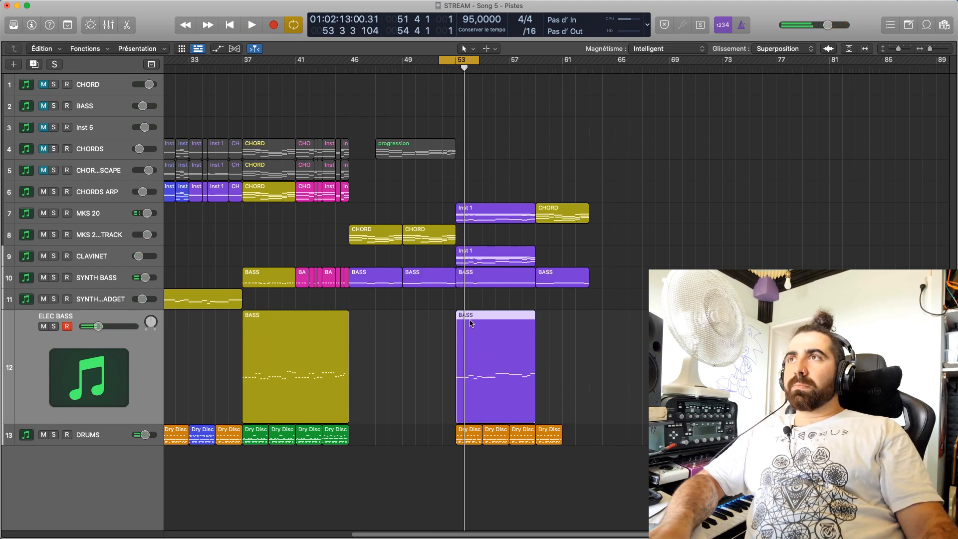
drag(454, 61, 473, 77)
key(space)
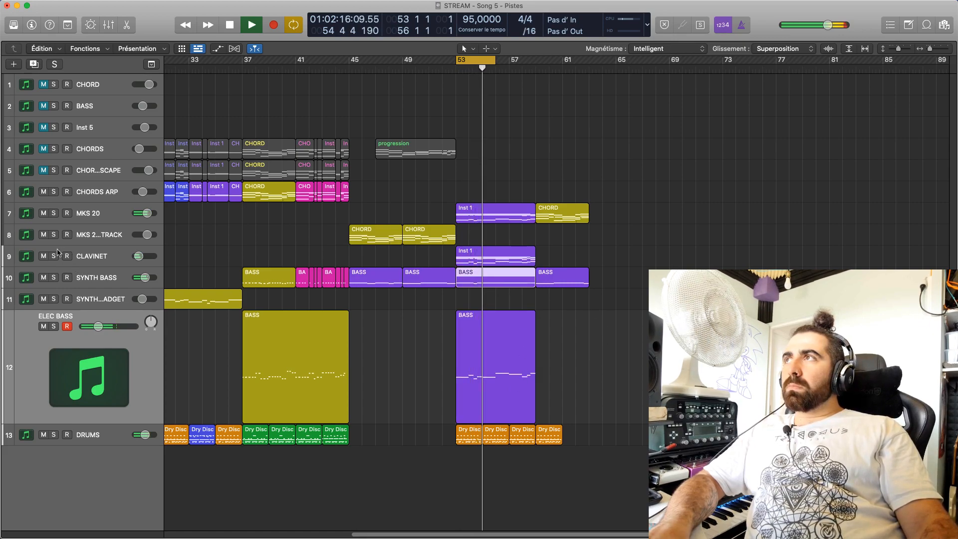
click(44, 213)
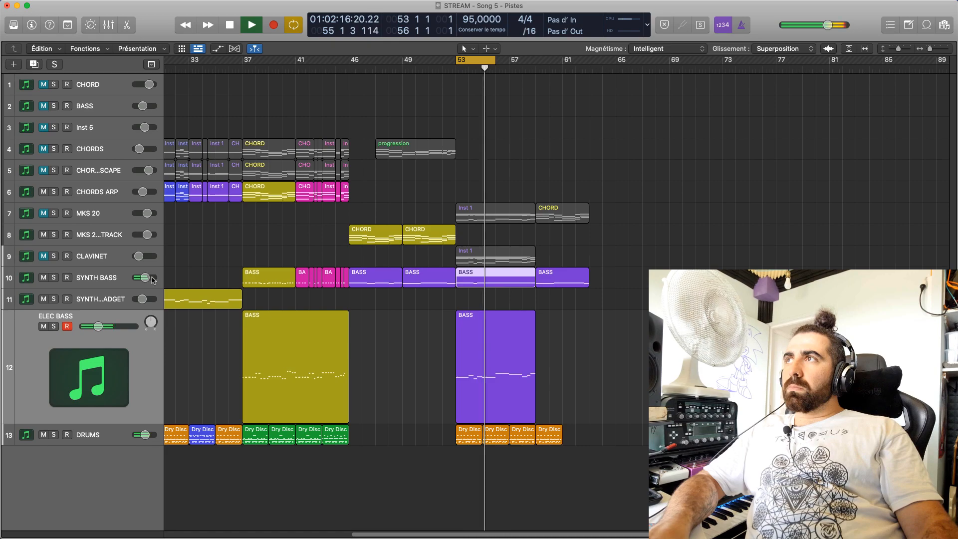
Raise the SYNTH BASS volume slightly, stop playback and briefly check the selected track in the mixer
drag(145, 279, 146, 280)
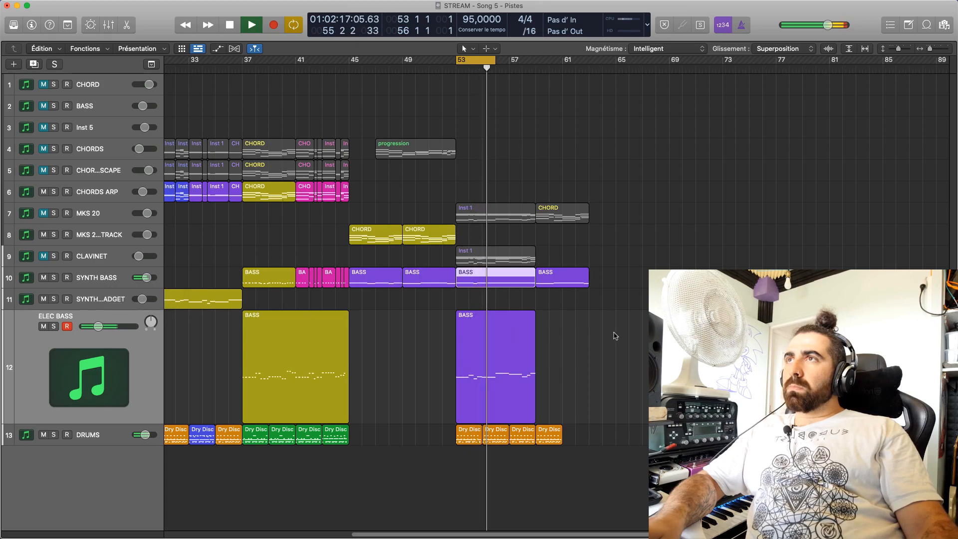
key(space)
click(94, 284)
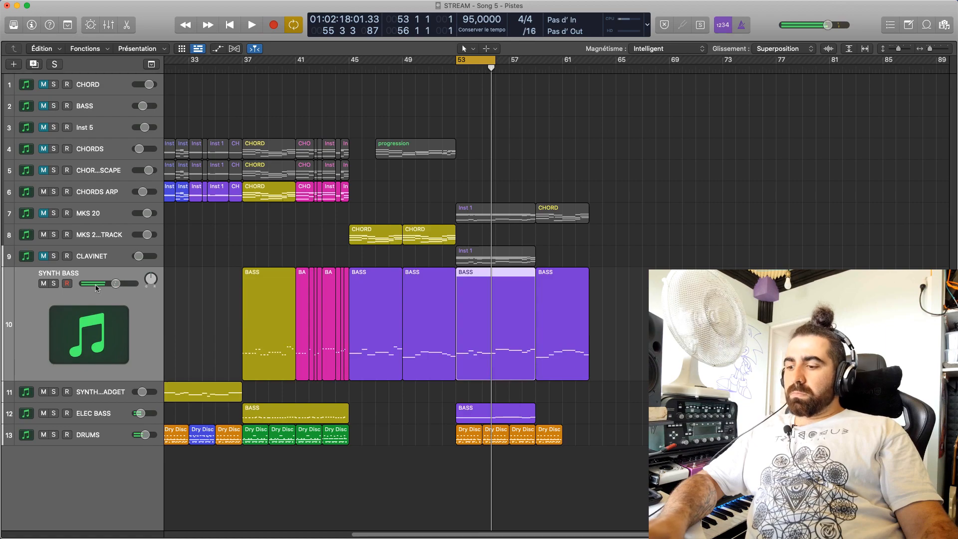
key(x)
key(x)
Replay the bar 53 cycle with the ELEC BASS track soloed
key(space)
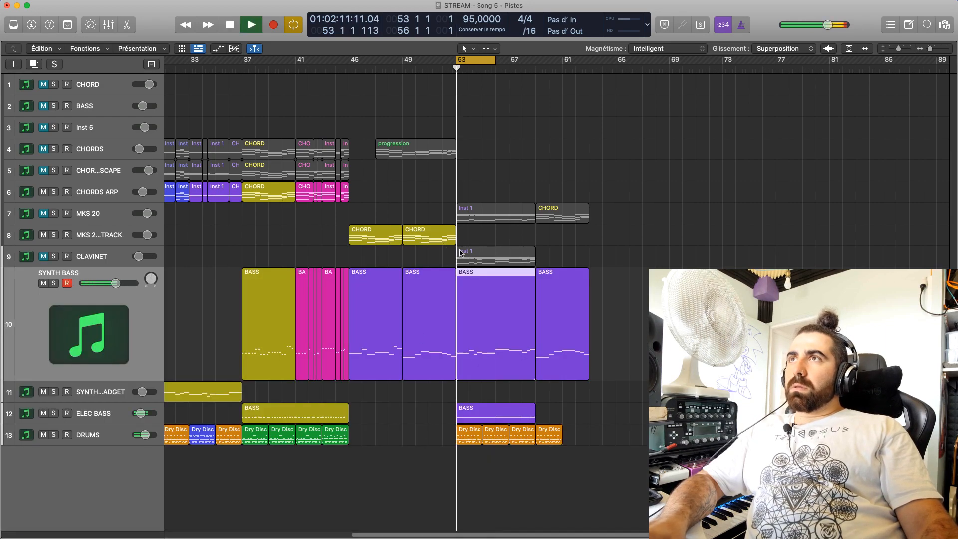
click(482, 415)
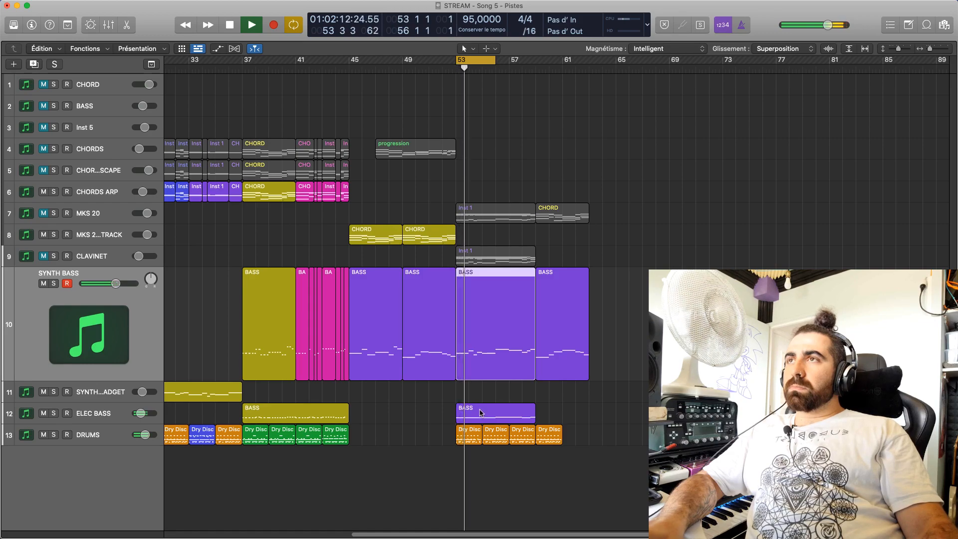
key(s)
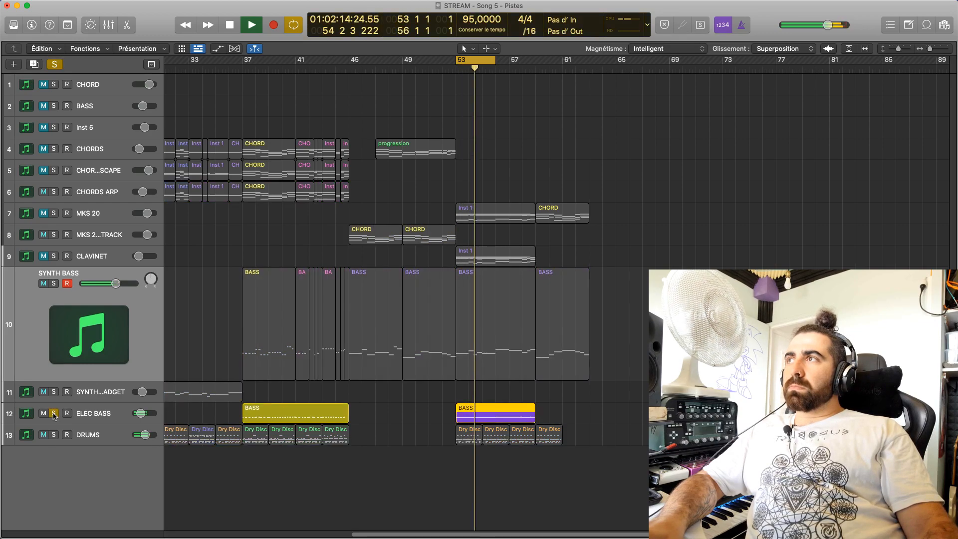
Unsolo the ELEC BASS track in the bar 53 cycle, compare SYNTH BASS muted and unmuted, and unmute CLAVINET
drag(402, 534, 443, 503)
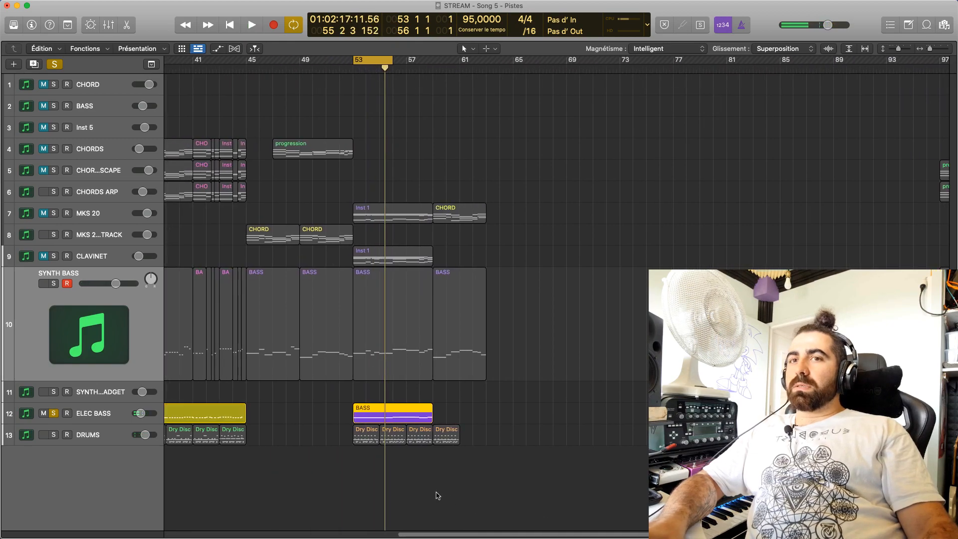
key(space)
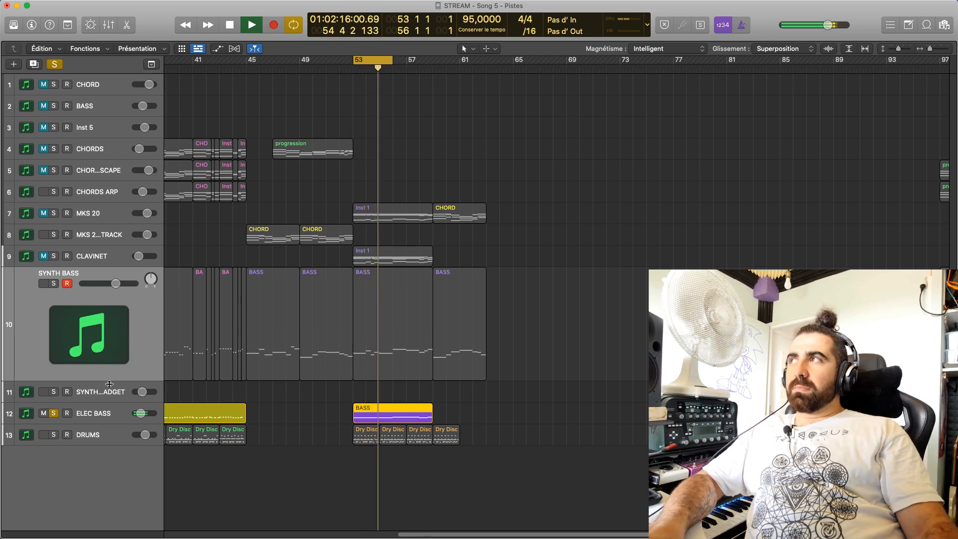
key(space)
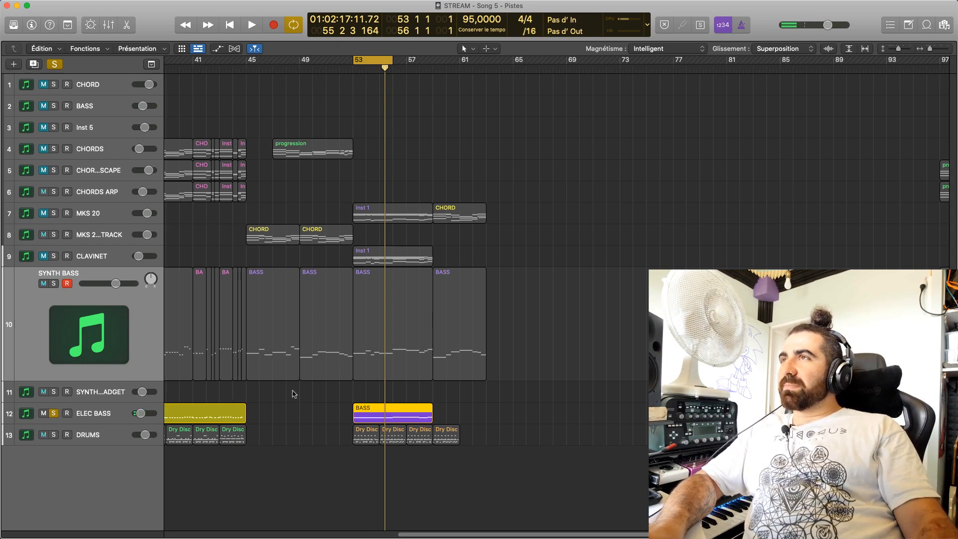
key(space)
click(54, 413)
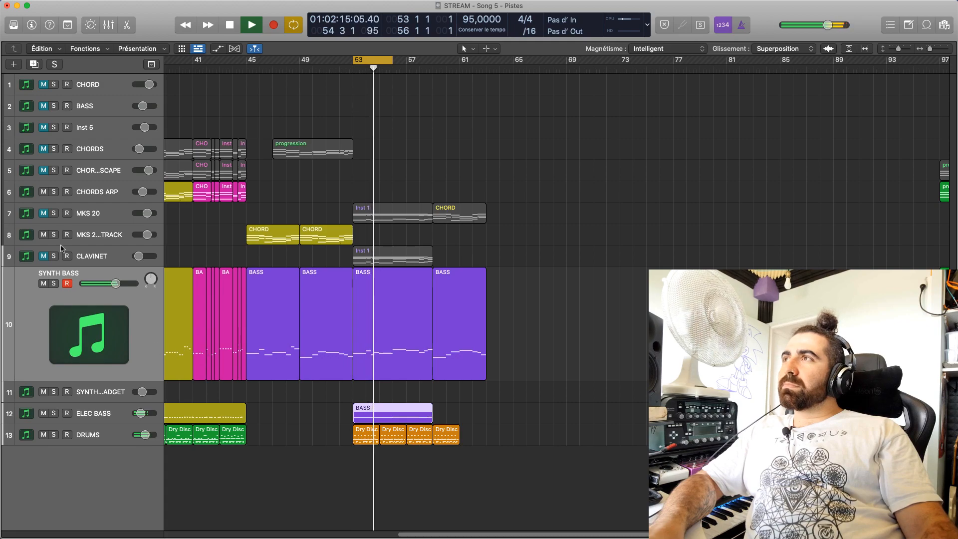
click(44, 283)
click(44, 283)
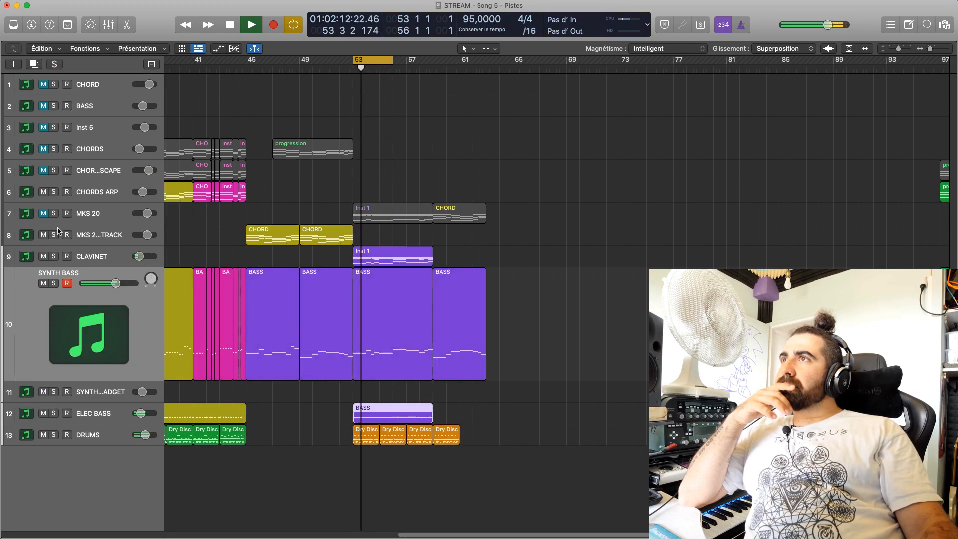
Unmute and select the MKS 20 track and lower its volume slightly while the bar 53 cycle plays
click(44, 214)
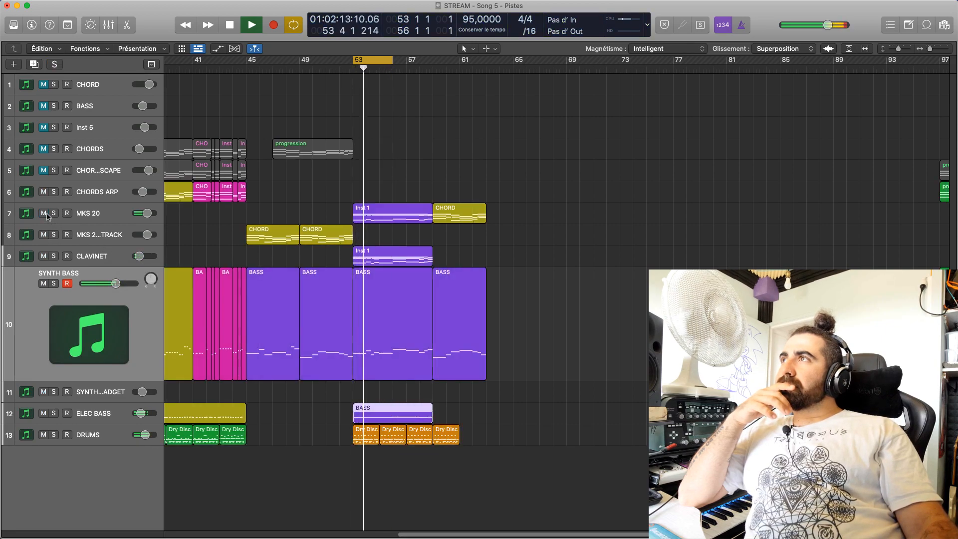
click(103, 218)
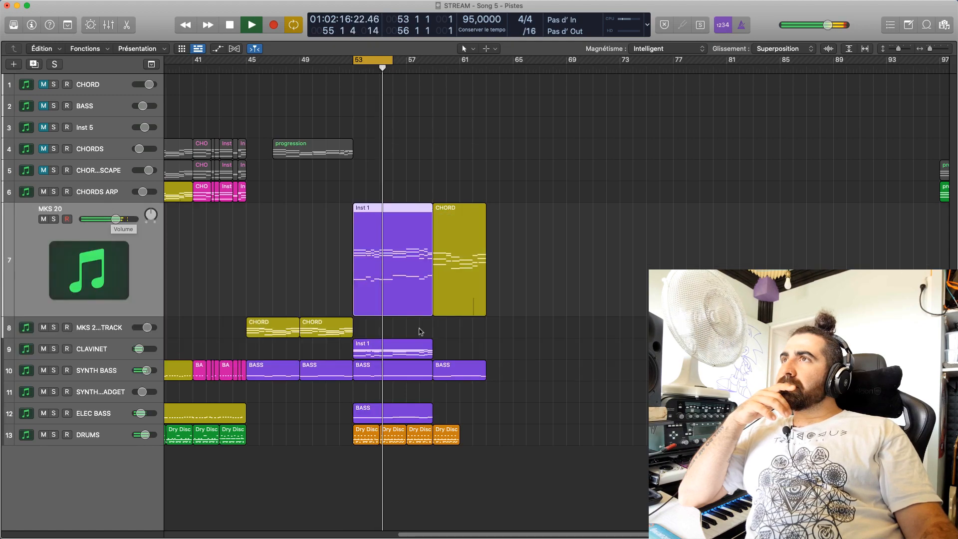
scroll(366, 518, left, 10)
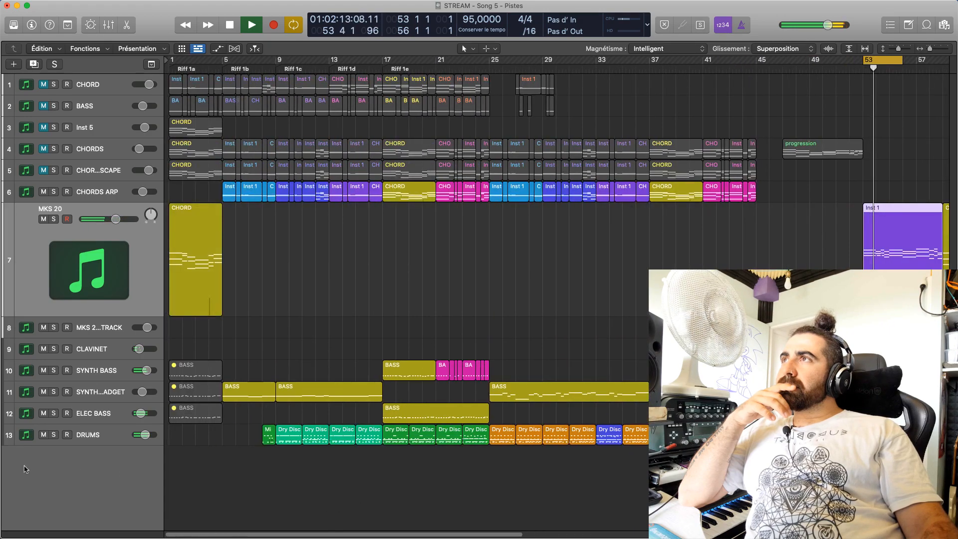
scroll(371, 449, right, 10)
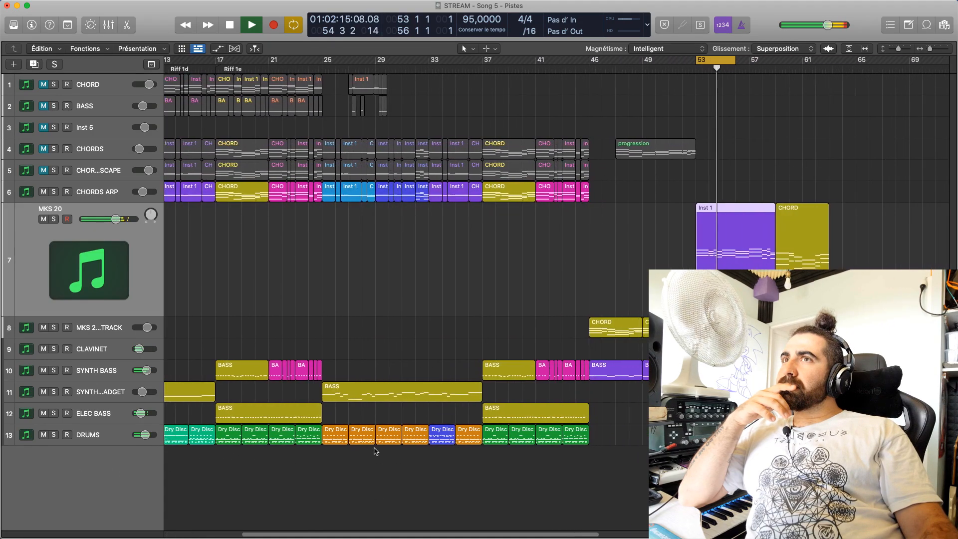
click(472, 253)
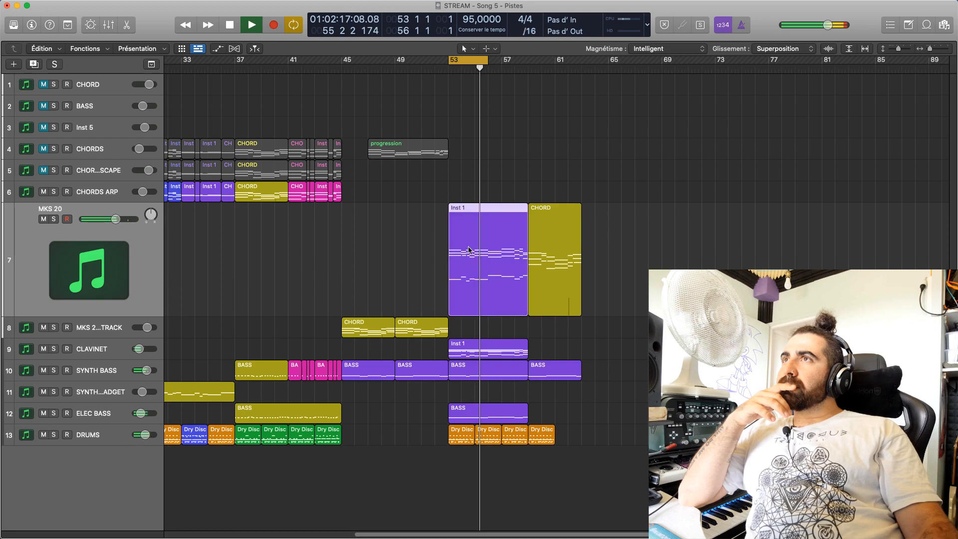
drag(114, 222, 112, 220)
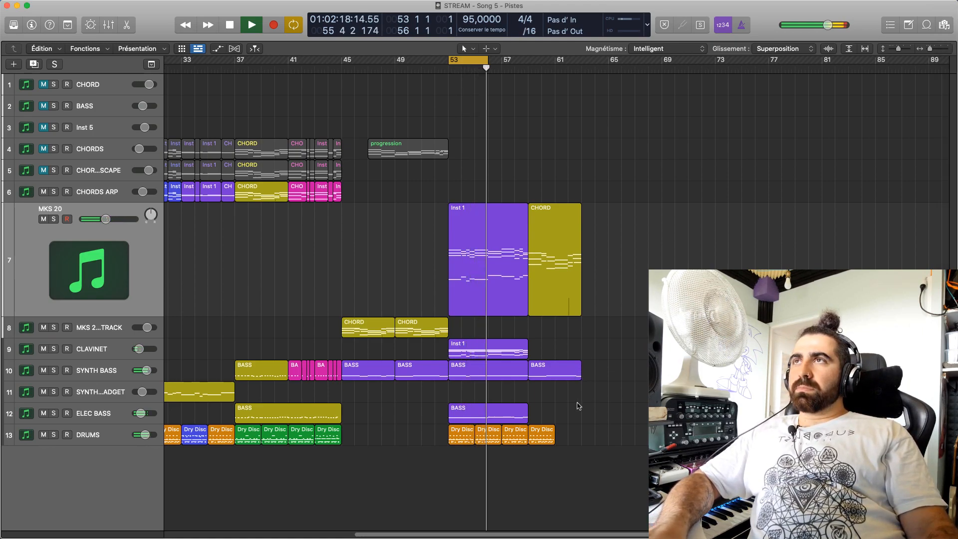
Set the cycle from bar 45 to bar 63, play the whole ending and turn cycling off
key(space)
drag(470, 73, 585, 129)
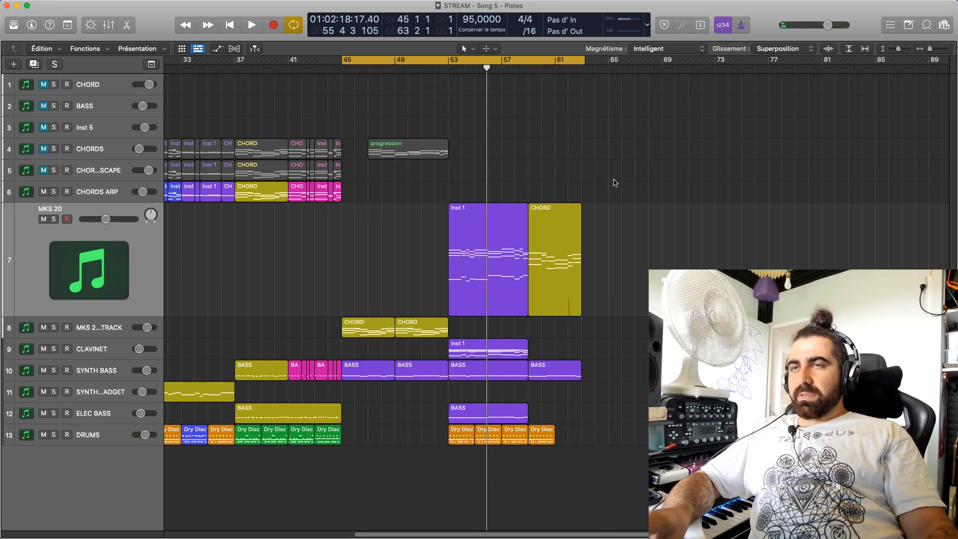
key(space)
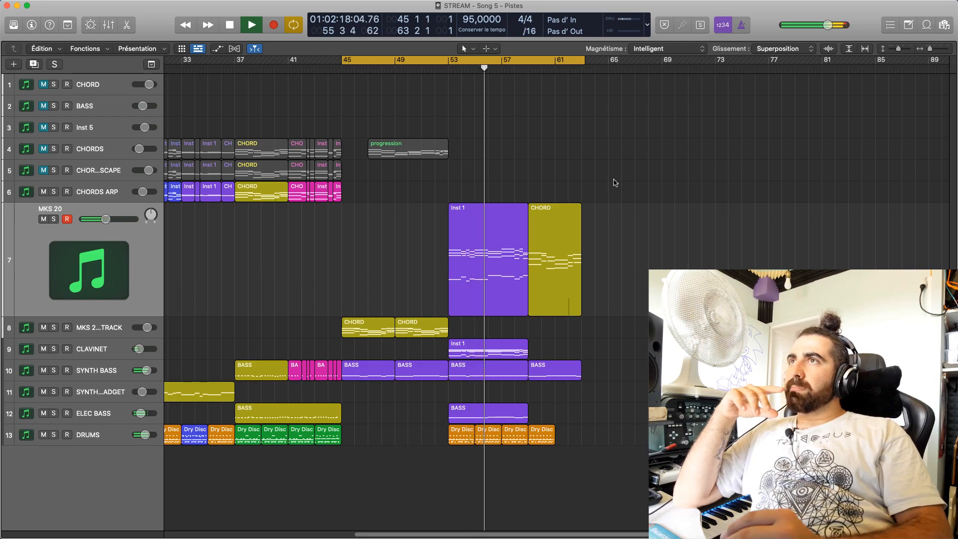
key(c)
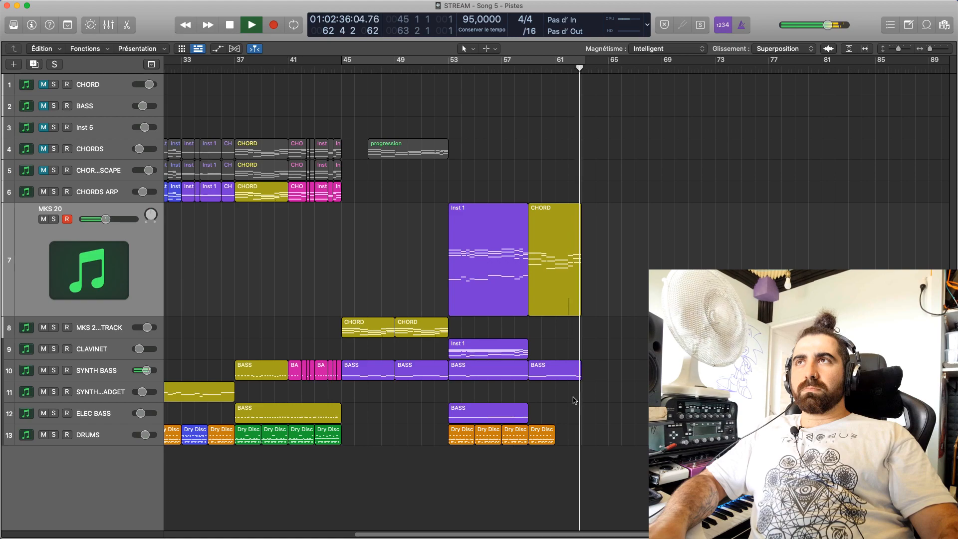
Move the last SYNTH BASS region from bar 59 to bar 63 and copy the MKS 20 CHORD region to bar 63
key(space)
drag(549, 371, 602, 371)
drag(573, 284, 614, 287)
drag(581, 84, 569, 81)
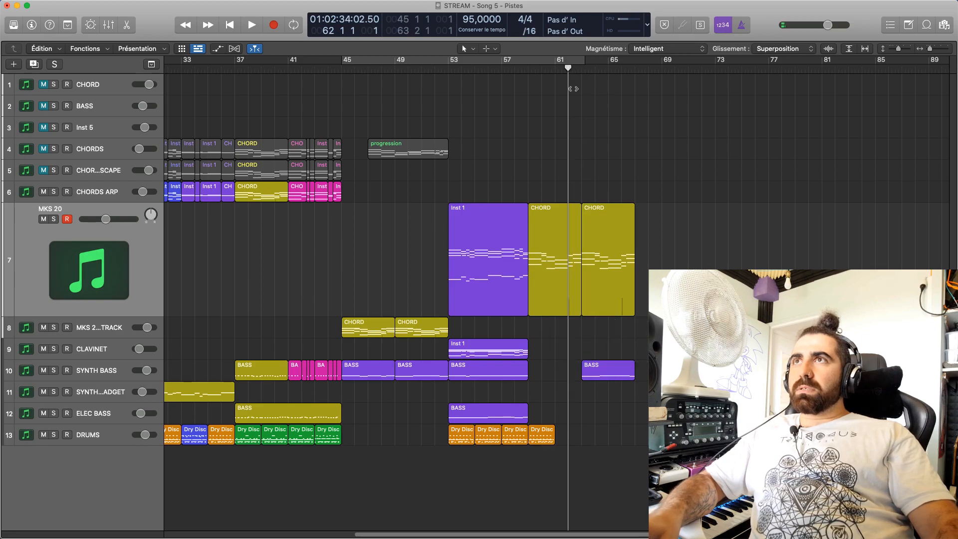
Copy the SYNTH BASS region from bar 49 into the gap at bar 59 and play from there
drag(413, 373, 547, 372)
click(529, 70)
drag(529, 70, 533, 73)
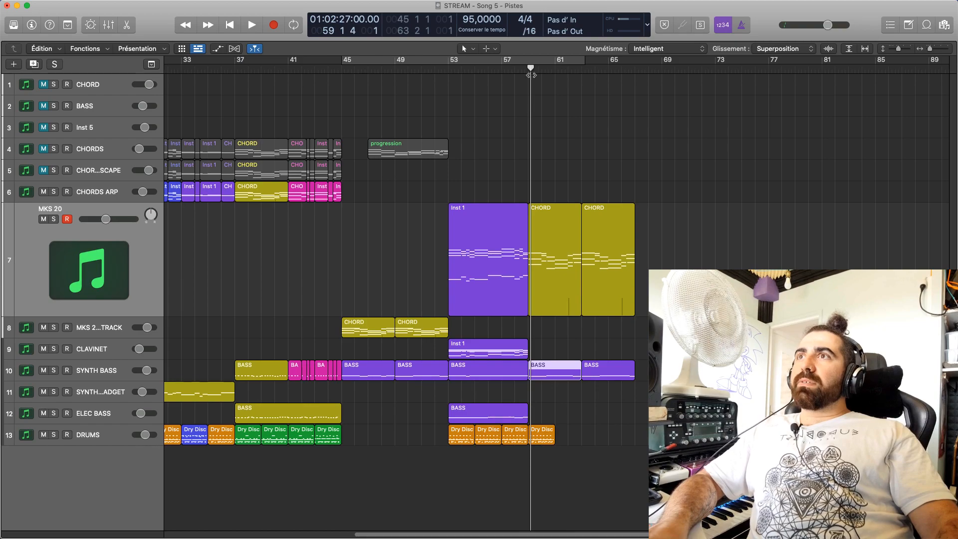
key(space)
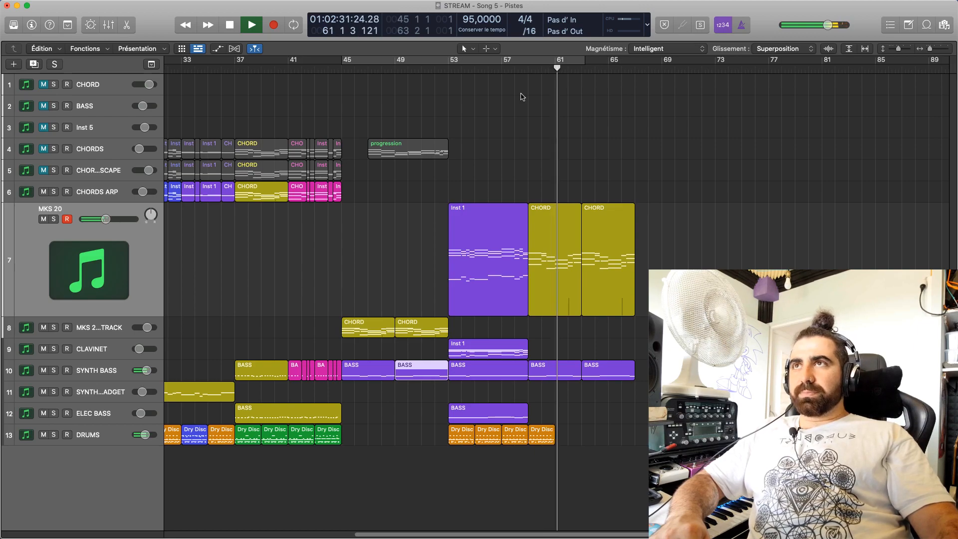
Copy the last Dry Disc region on the DRUMS track to bar 61 and listen to the passage into bar 63
drag(543, 433, 570, 433)
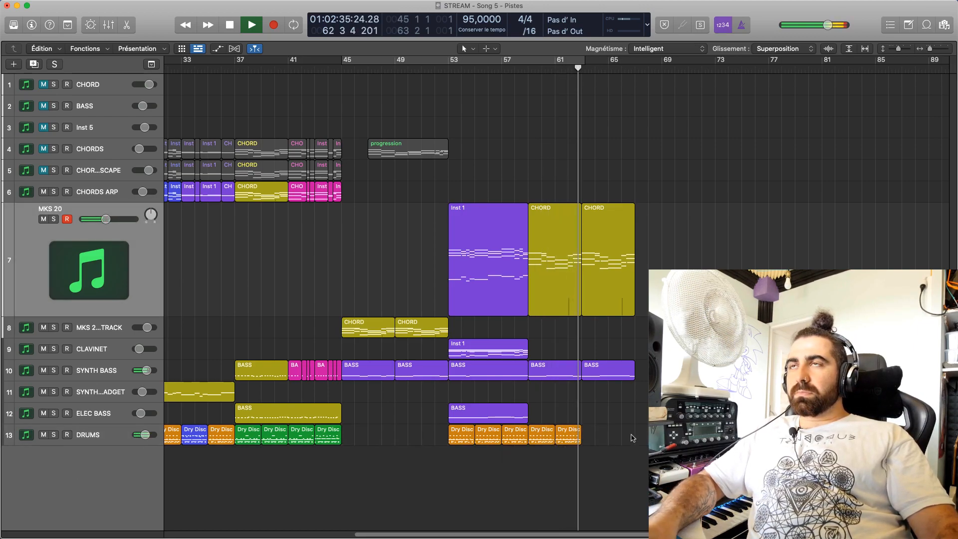
click(554, 75)
key(space)
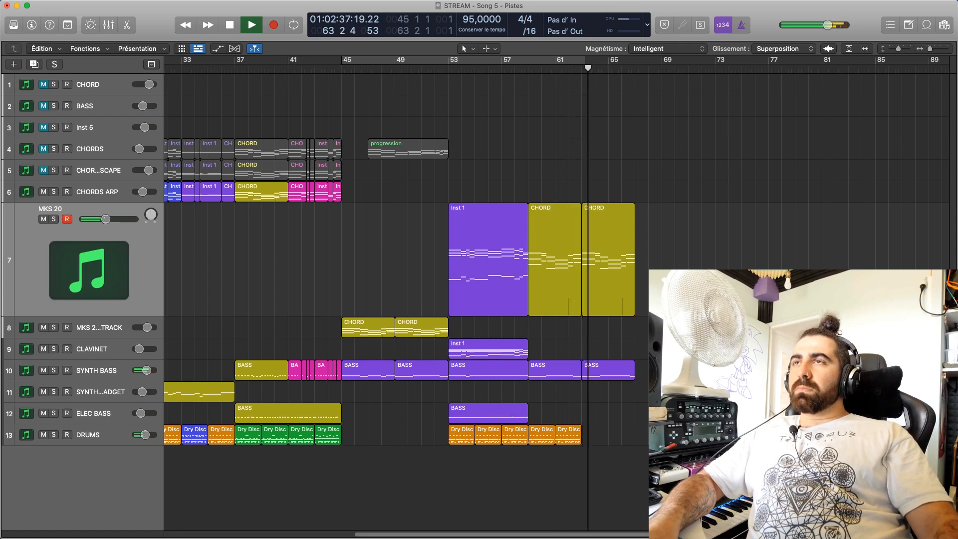
key(space)
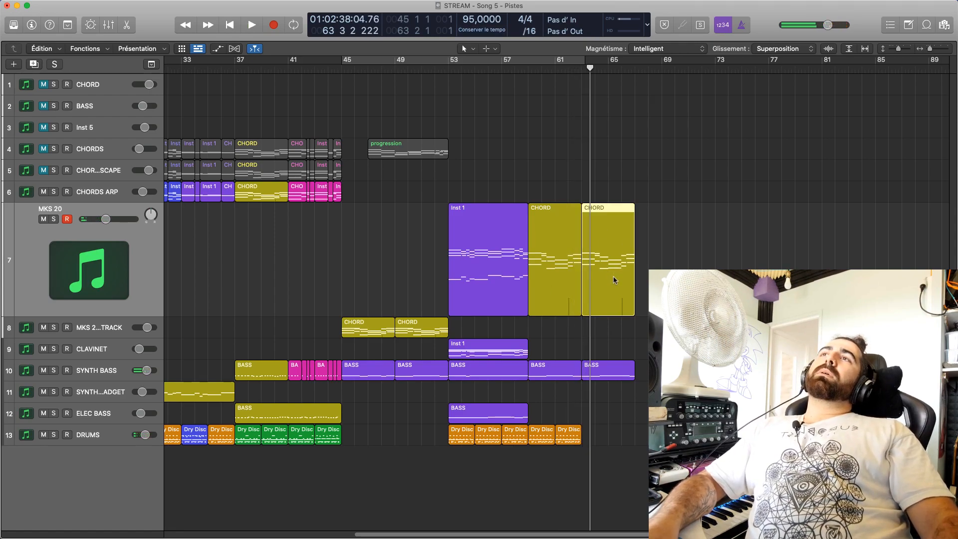
Replace the MKS 20 CHORD region at bar 63 with a copy of the bar 53 Inst 1 region and play the transition
key(Delete)
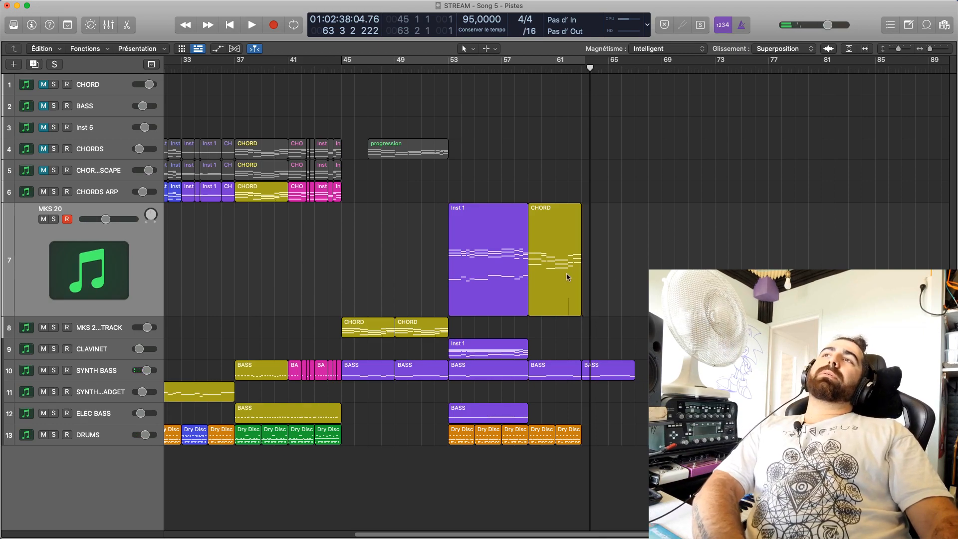
drag(464, 258, 598, 257)
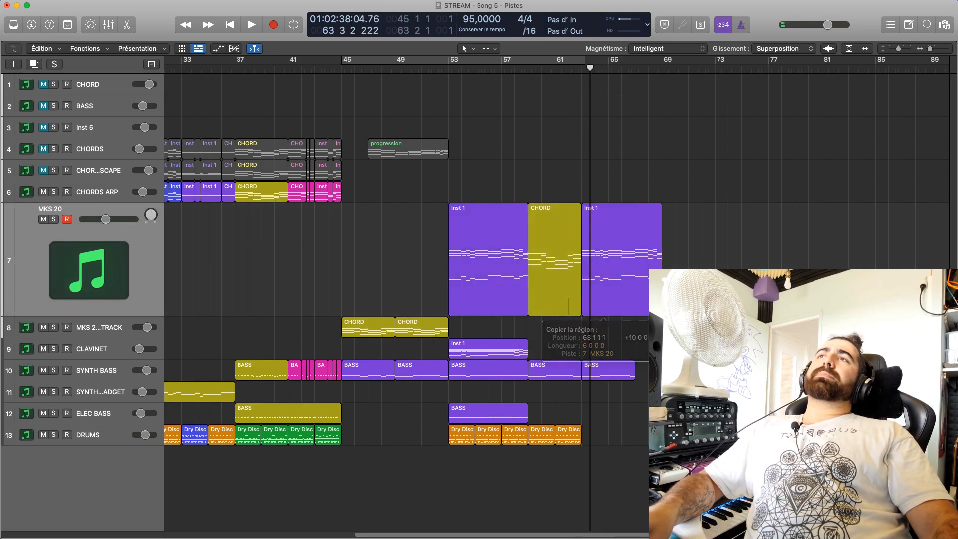
key(space)
key(space)
click(572, 69)
key(space)
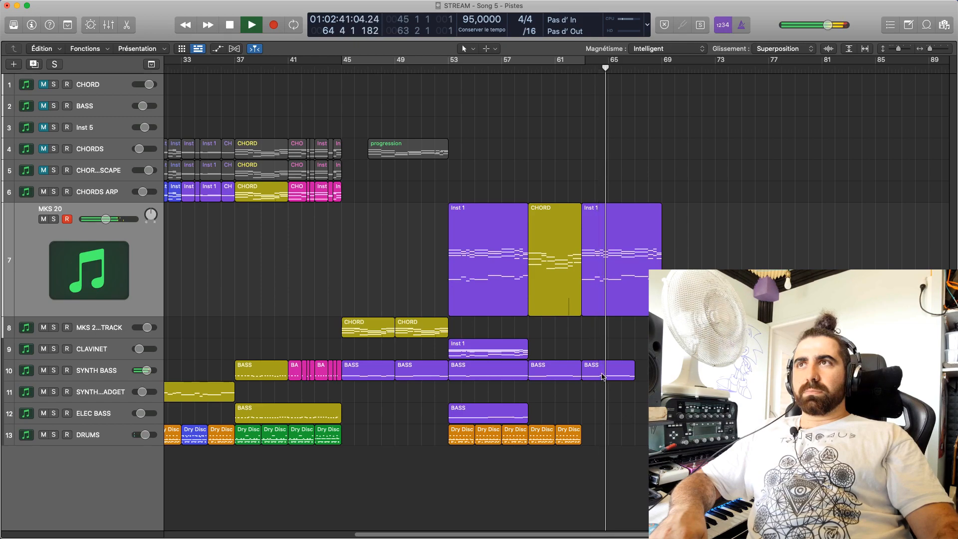
key(space)
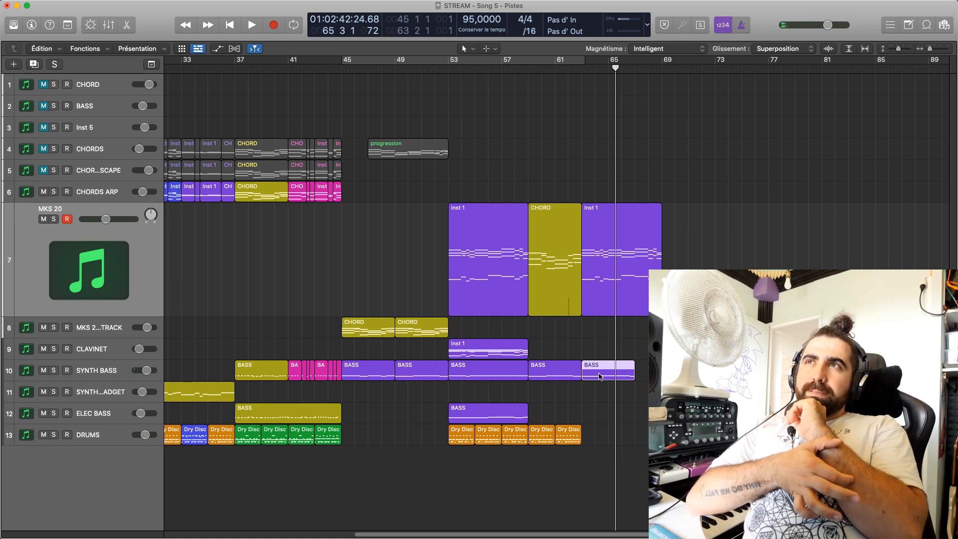
Redo the Inst 1 copy at bar 63 on the MKS 20 track and move the last SYNTH BASS region to bar 69
click(629, 294)
key(Delete)
drag(505, 239, 639, 238)
click(611, 375)
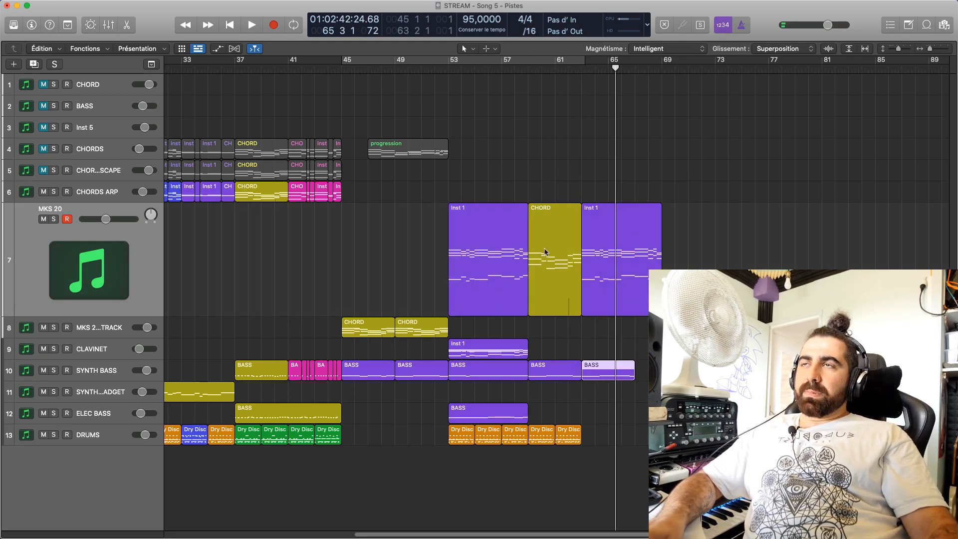
drag(610, 368, 692, 370)
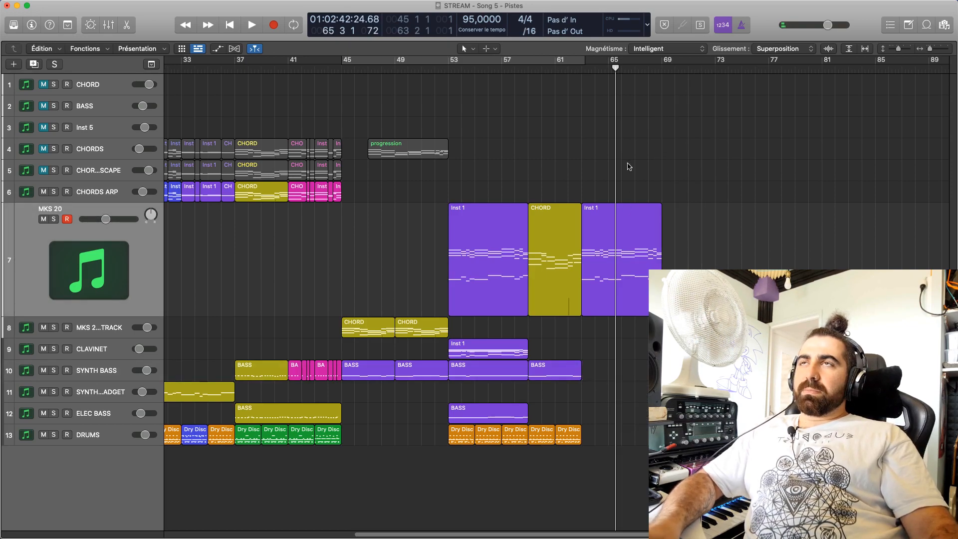
Play the copied Inst 1 region to its end and replay the passage from bar 61
key(space)
click(646, 219)
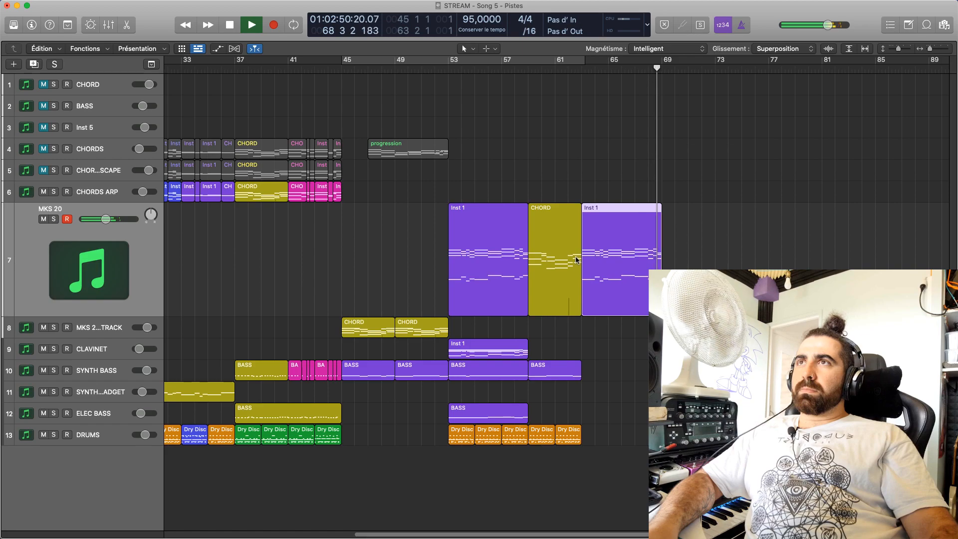
click(560, 75)
key(space)
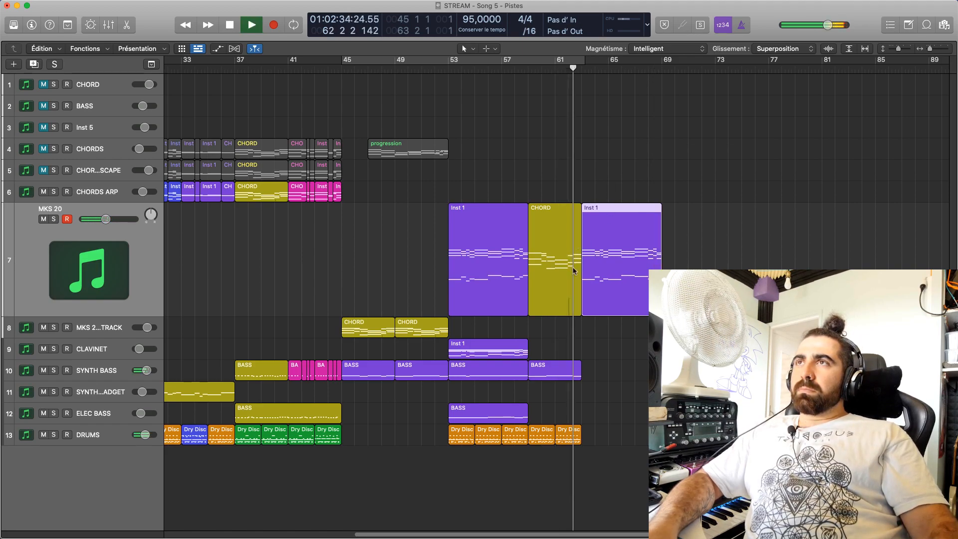
key(space)
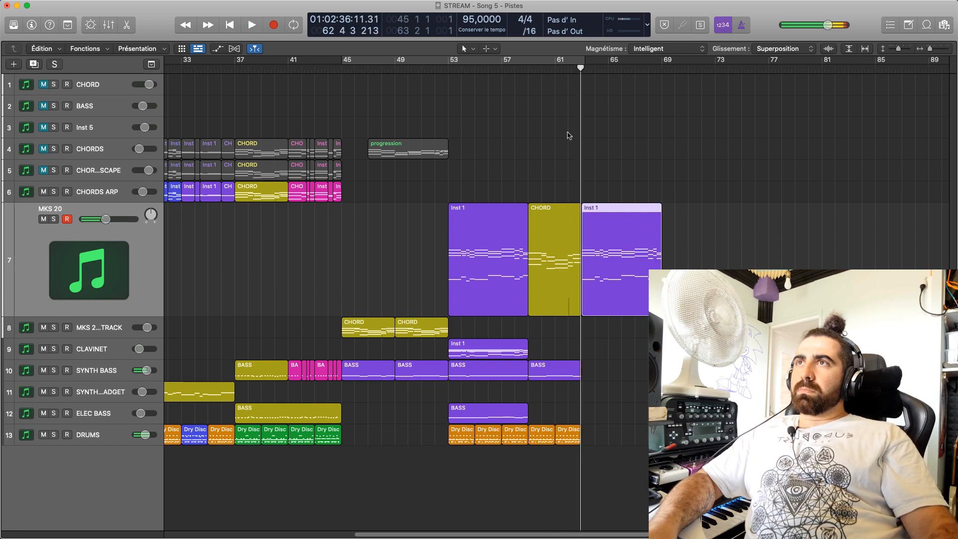
click(560, 69)
key(space)
Open the bar 59 SYNTH BASS region in the piano roll and examine its closing notes in bar 62
double_click(565, 378)
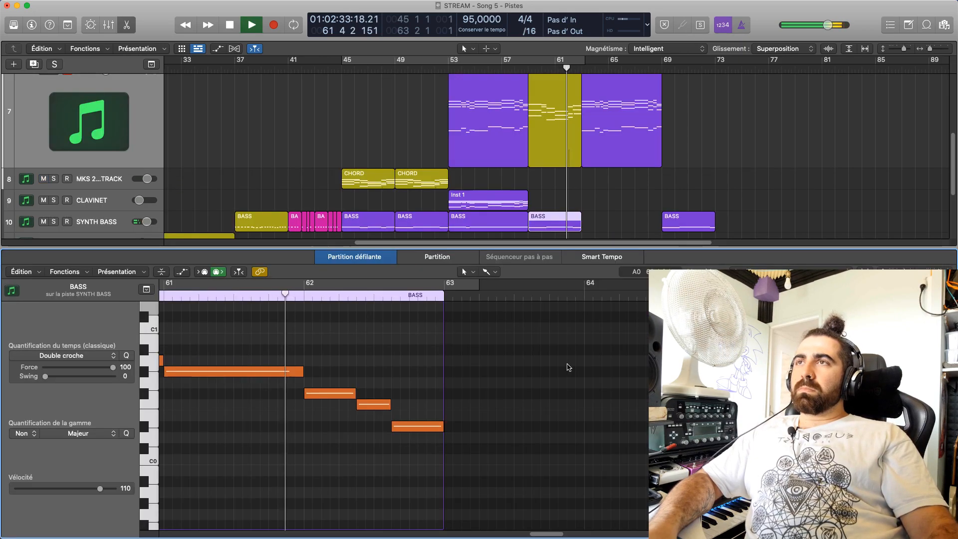
key(space)
click(316, 396)
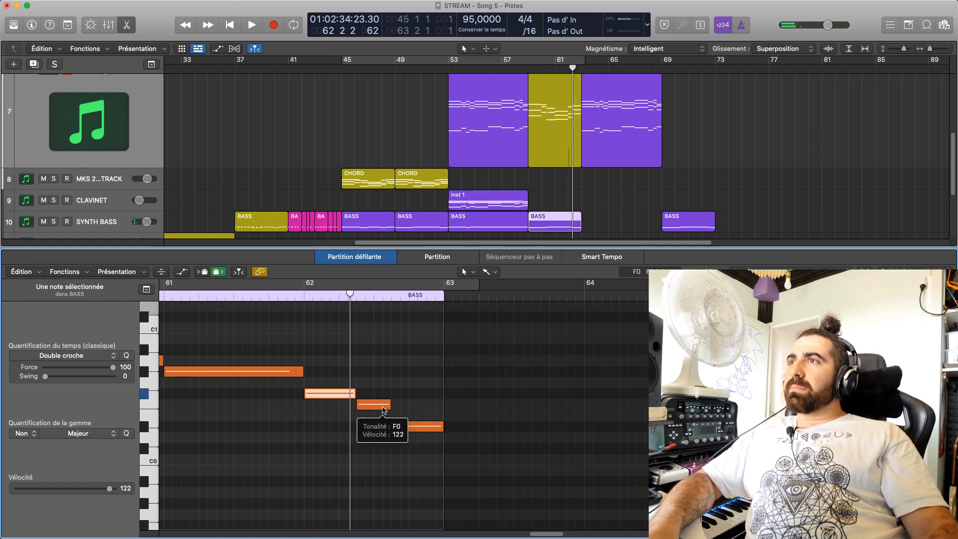
mouse_move(406, 428)
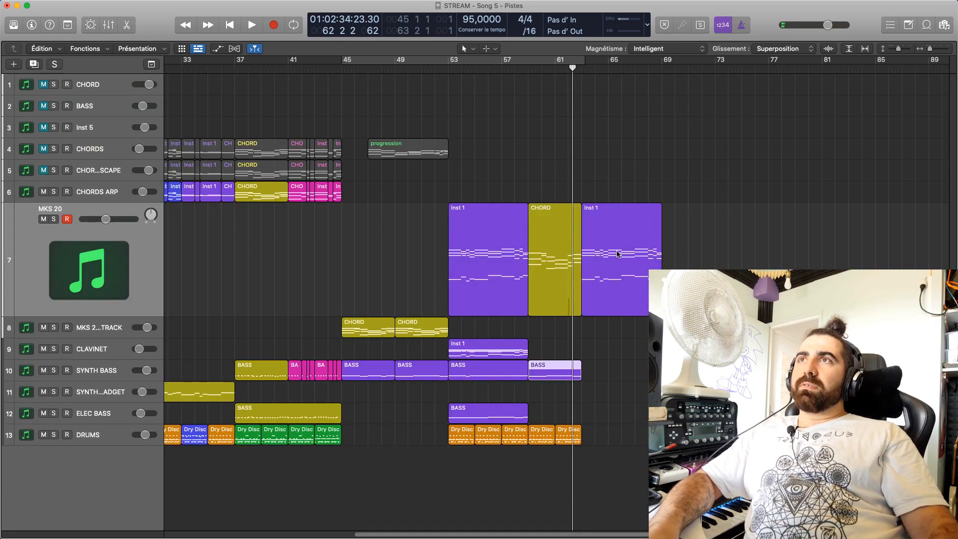
Open the MKS 20 Inst 1 region at bar 63 in the piano roll and select the three-note chord at bar 68
click(617, 253)
click(648, 70)
double_click(632, 276)
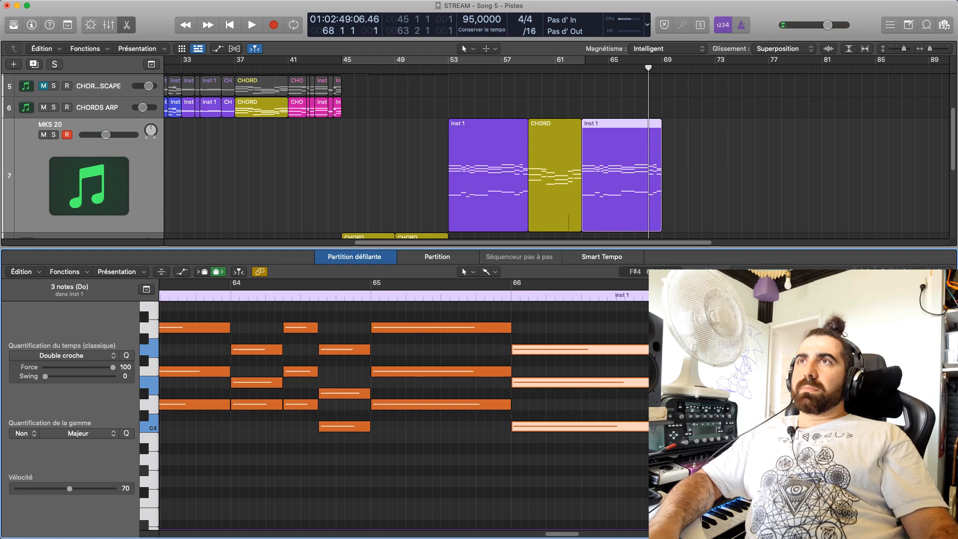
scroll(578, 509, right, 5)
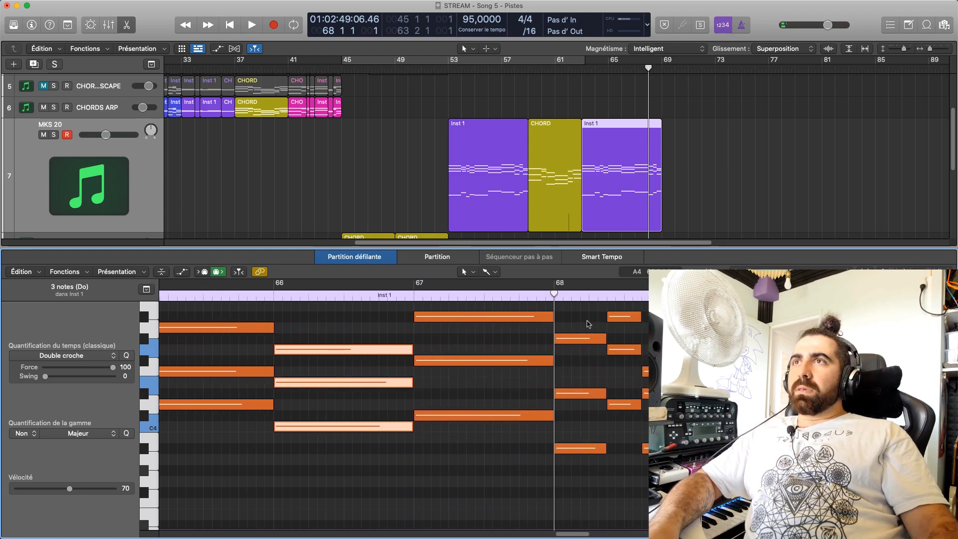
drag(586, 324, 587, 461)
scroll(585, 440, up, 4)
mouse_move(583, 423)
mouse_down()
mouse_move(581, 413)
mouse_move(581, 430)
mouse_up()
scroll(581, 434, down, 5)
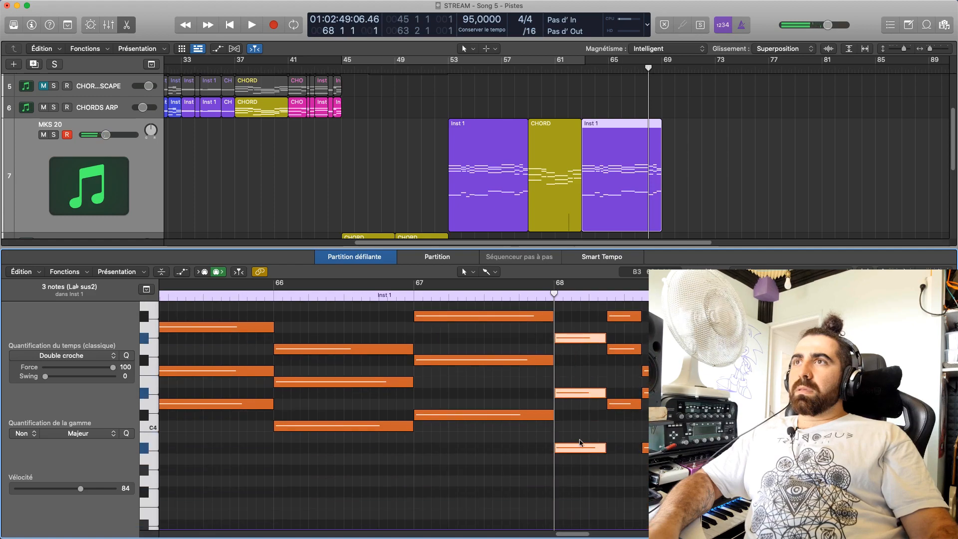
Lower the three bass notes of bar 68 in the MKS 20 Inst 1 region to F#1, F1 and D#1
mouse_move(580, 449)
scroll(580, 448, down, 10)
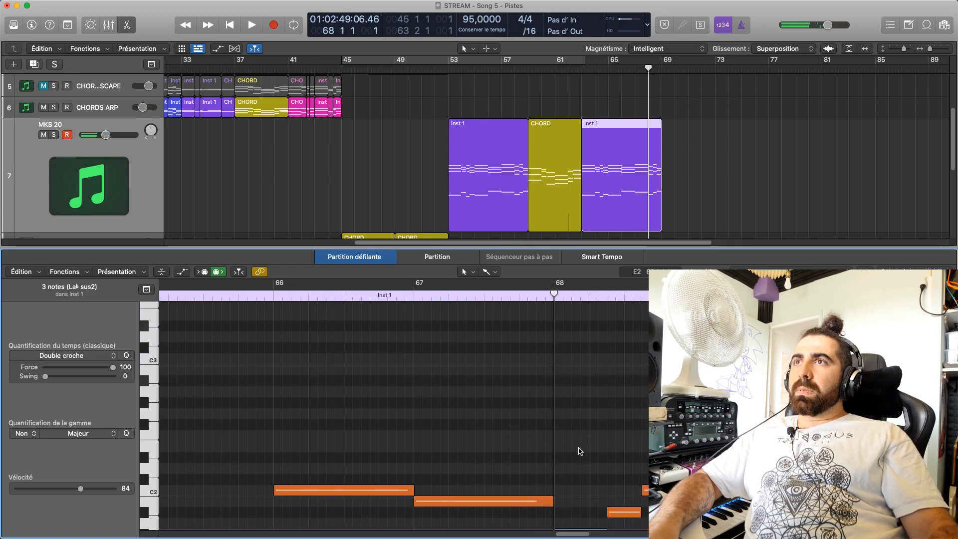
click(576, 426)
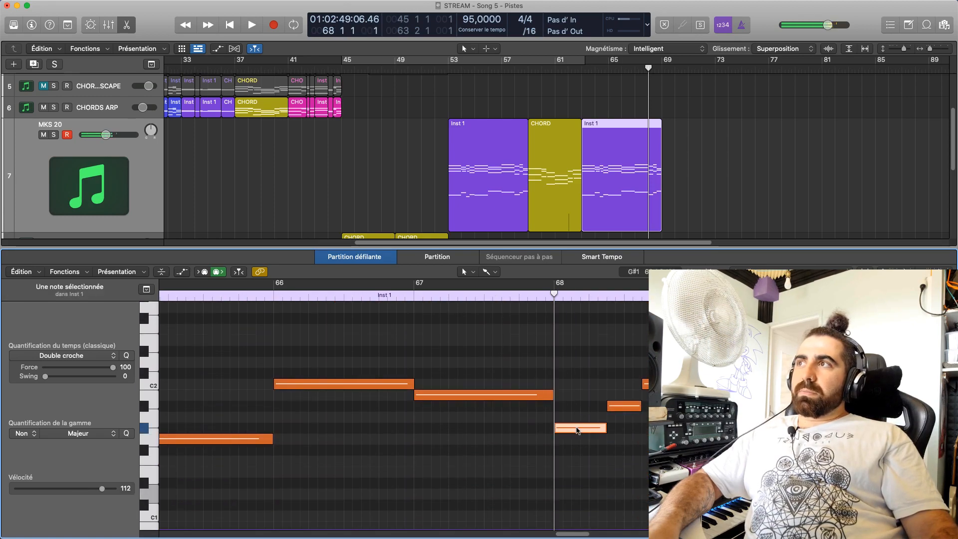
mouse_move(577, 430)
mouse_move(577, 430)
mouse_down()
mouse_move(580, 453)
mouse_move(585, 445)
mouse_up()
drag(620, 406, 621, 460)
drag(654, 384, 656, 482)
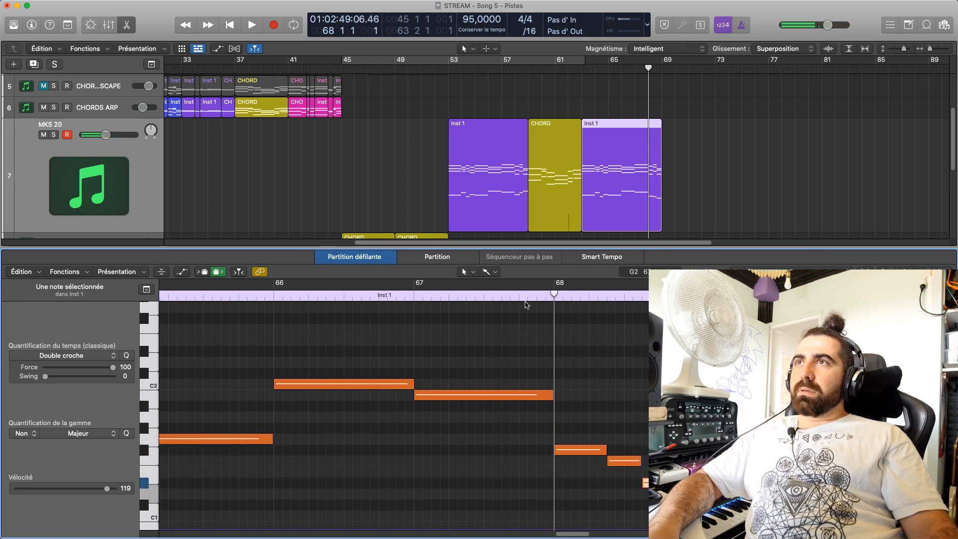
Play the end of the Inst 1 region repeatedly from different points between bars 65 and 68
click(536, 295)
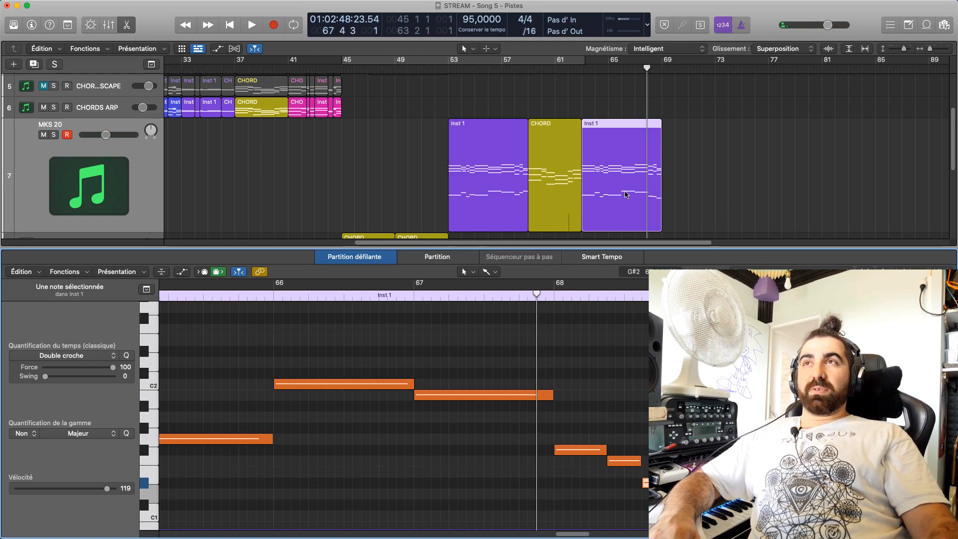
key(space)
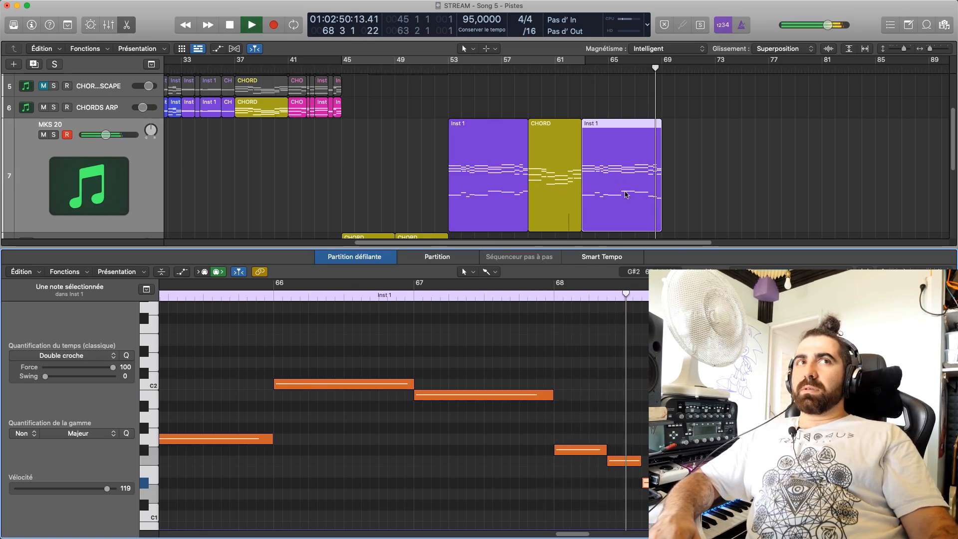
key(space)
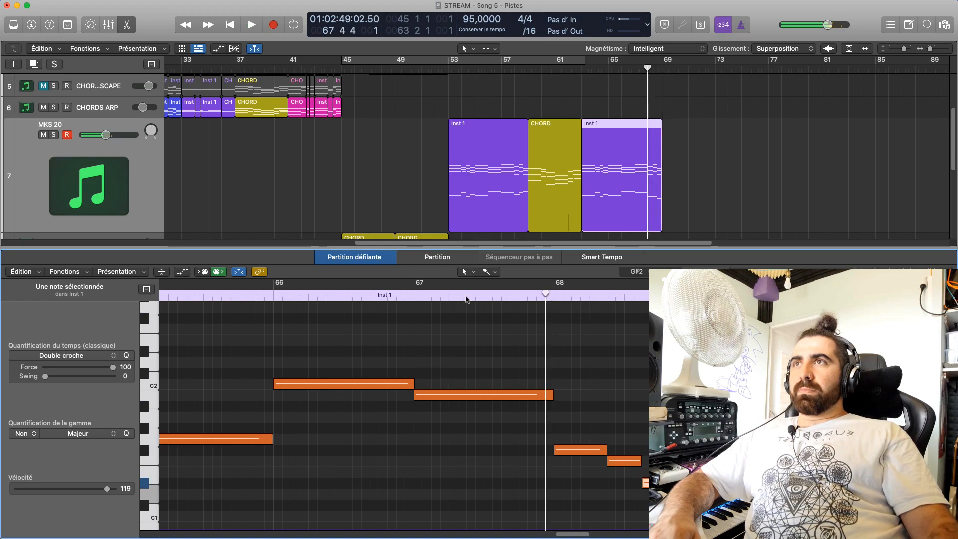
click(404, 298)
key(space)
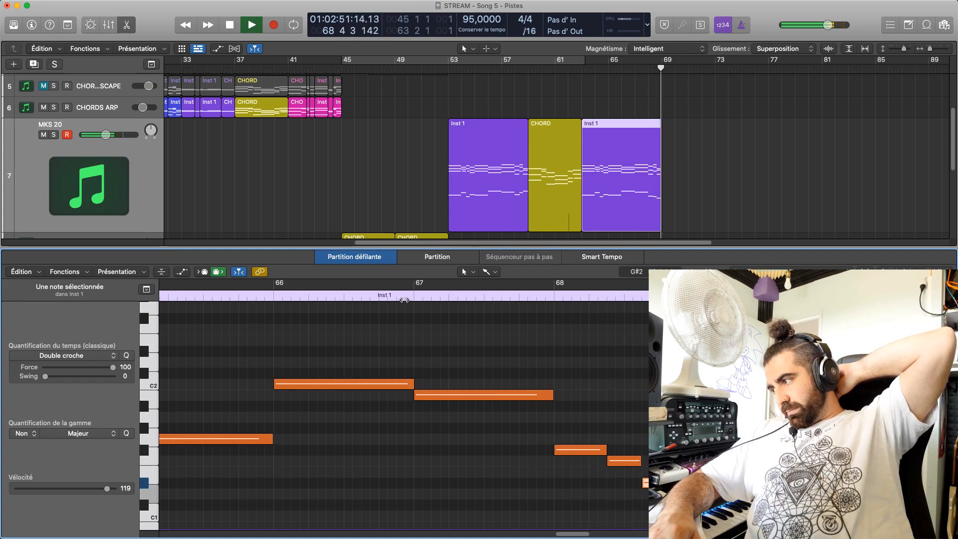
key(space)
click(265, 296)
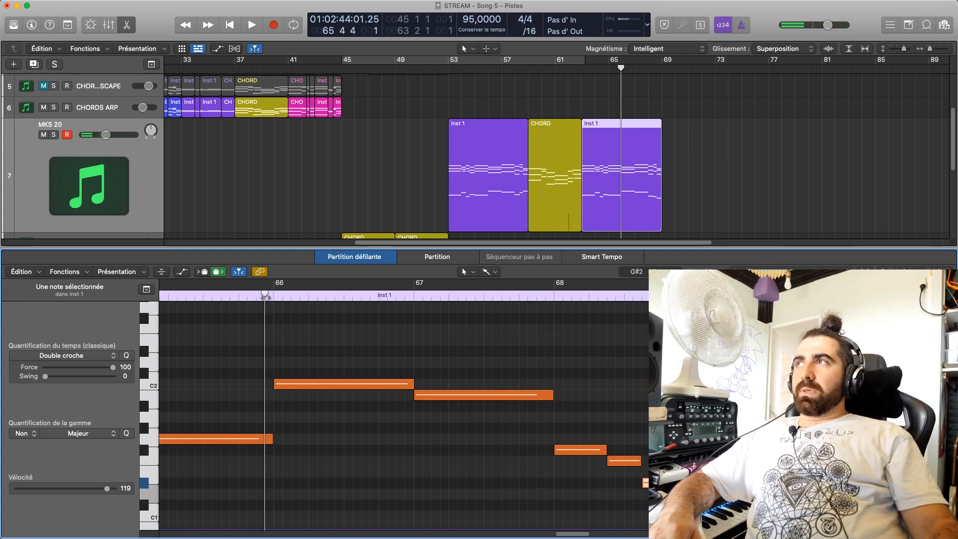
key(space)
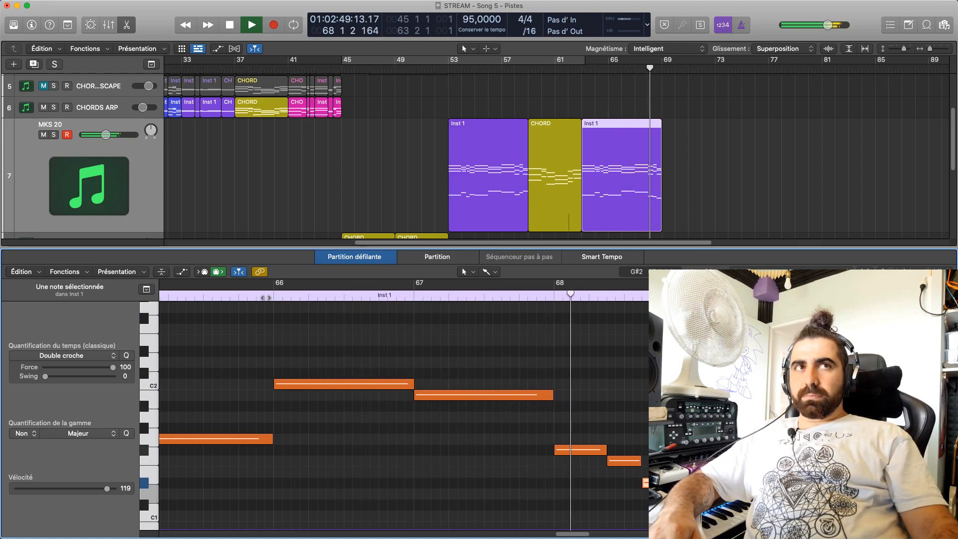
key(space)
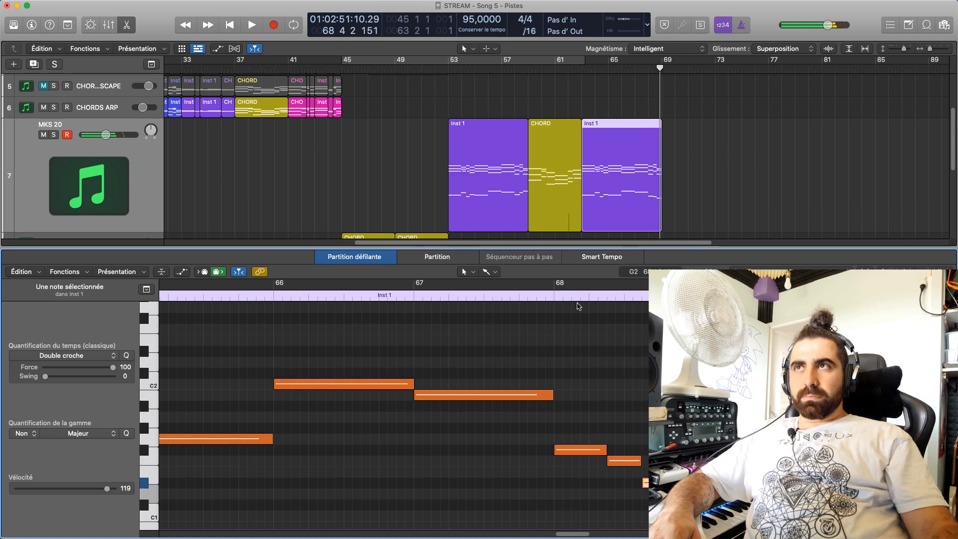
click(553, 298)
key(space)
key(space)
Loop the second half of bar 68 and try its second bass note at E1 during playback
click(606, 299)
drag(609, 284, 700, 285)
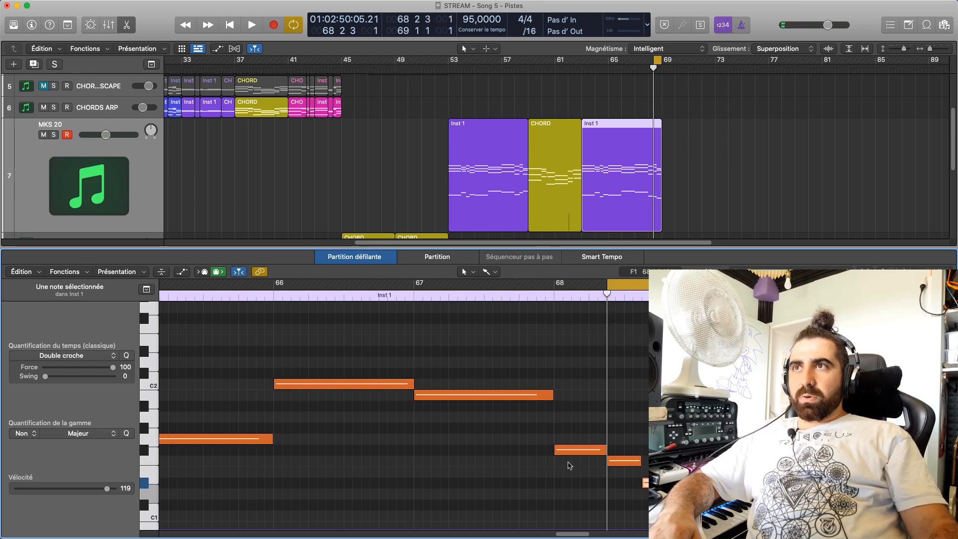
key(space)
drag(630, 463, 630, 474)
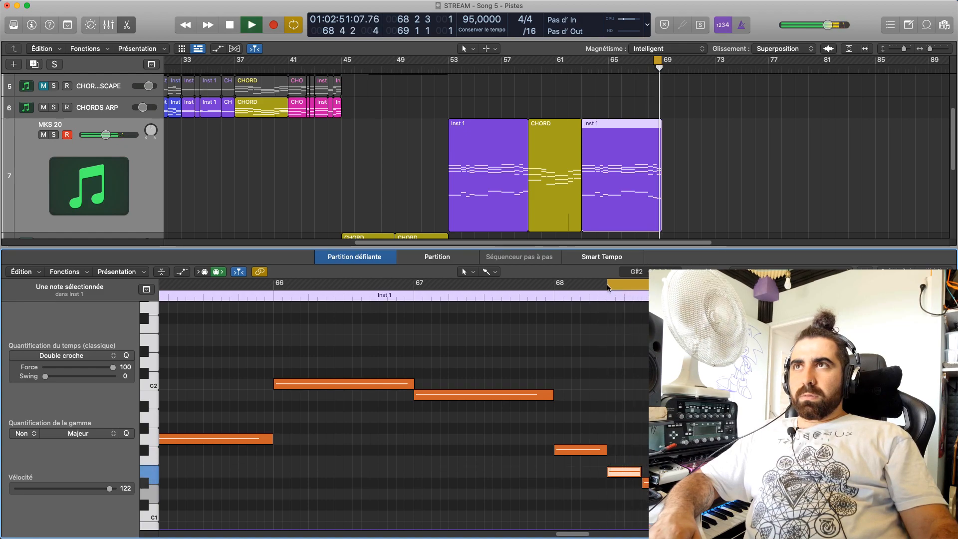
mouse_move(617, 275)
mouse_down()
mouse_move(555, 278)
mouse_move(606, 302)
mouse_move(610, 316)
mouse_move(608, 287)
mouse_up()
key(space)
Try bar 68's second bass note at D#1 and its last bass note at F1, replaying the loop
key(space)
key(space)
key(space)
key(space)
key(space)
key(space)
key(space)
drag(617, 475, 647, 461)
key(space)
key(space)
key(space)
key(space)
key(space)
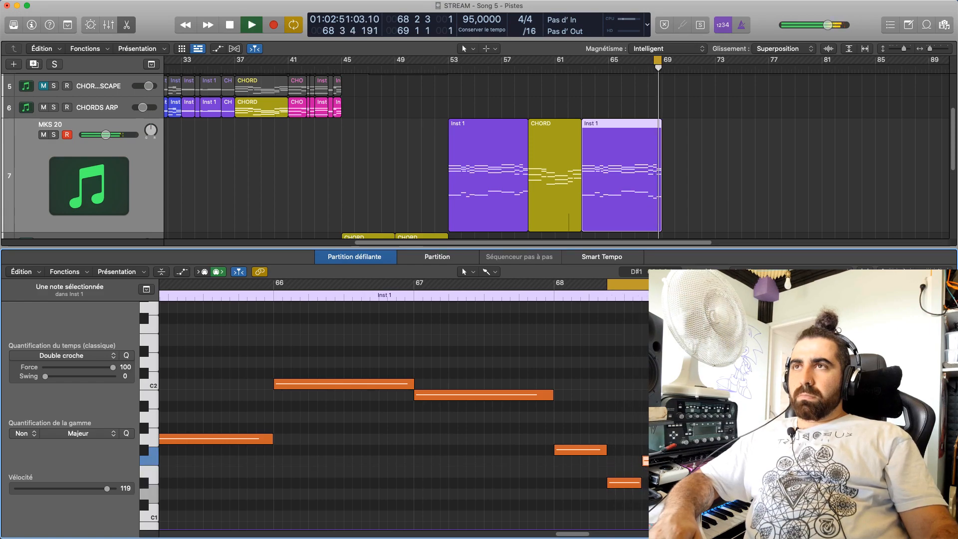
key(space)
Loop all of bar 68 and set its second bass note to G#1 and its last to C#1
drag(603, 282, 555, 282)
key(space)
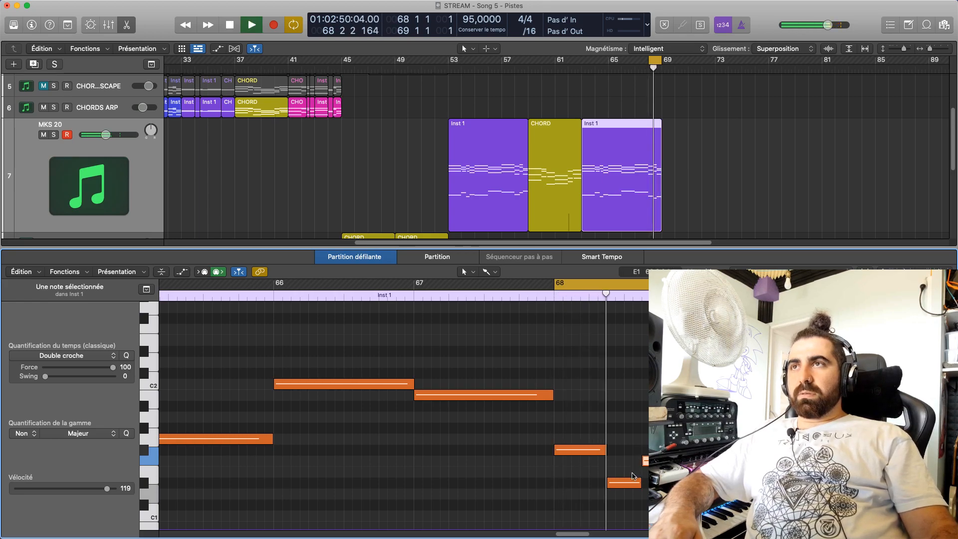
key(space)
drag(554, 286, 607, 287)
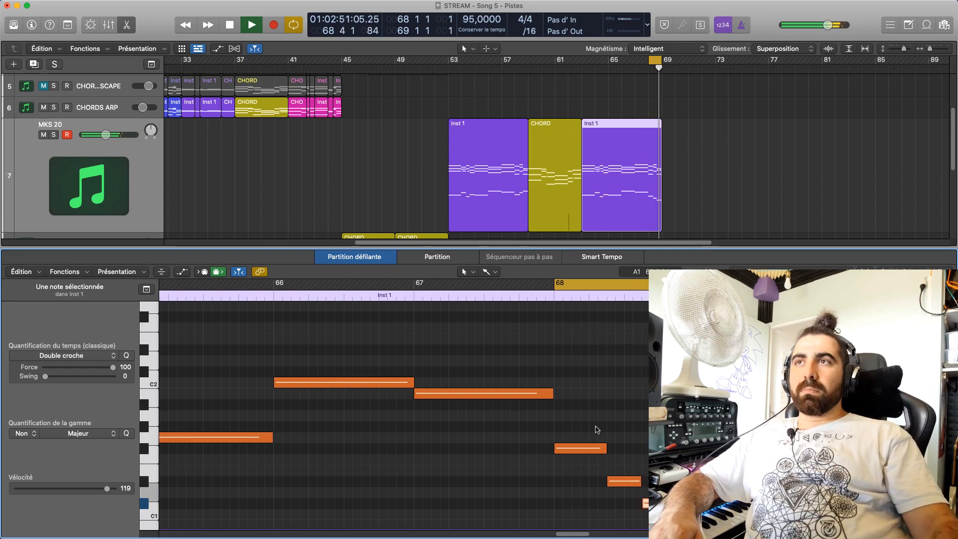
key(space)
click(619, 479)
drag(620, 479, 619, 427)
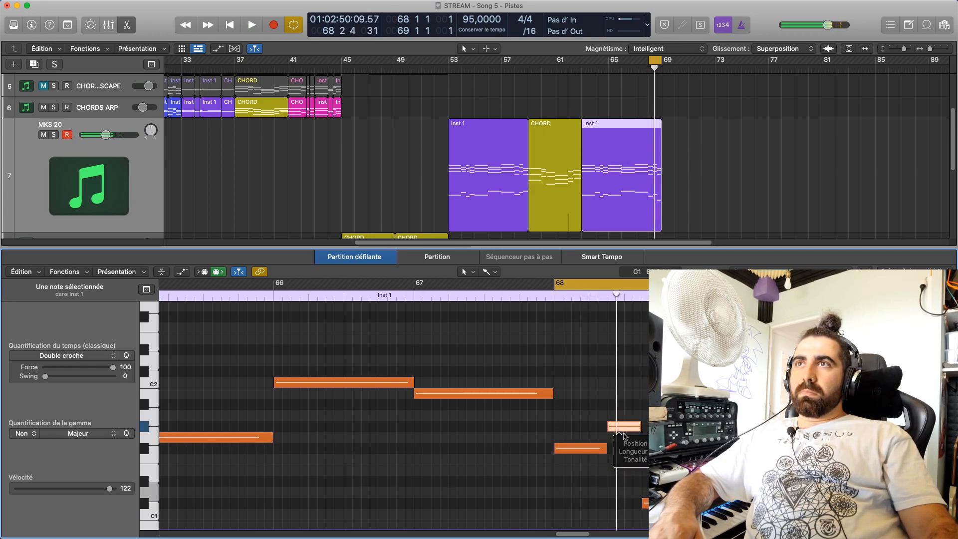
click(640, 454)
key(space)
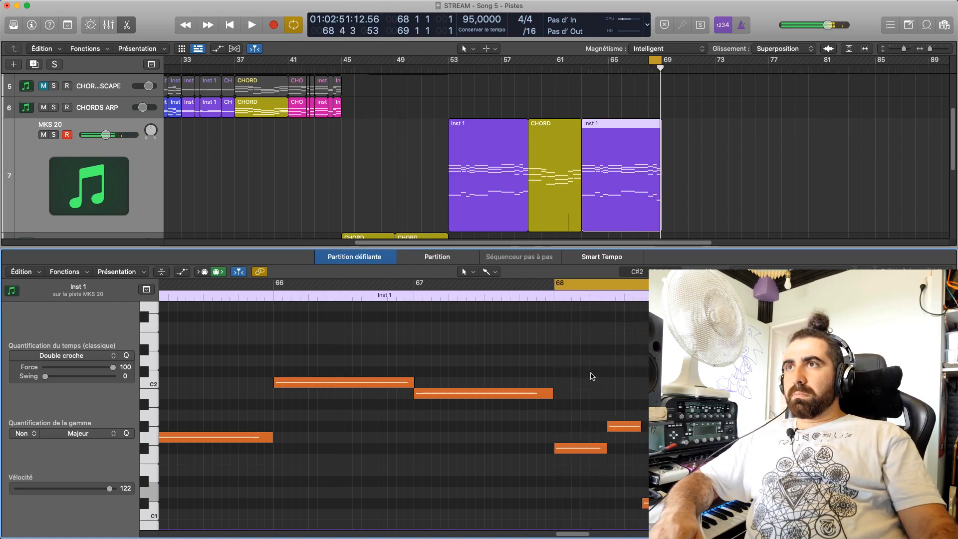
key(space)
Play bar 58 of the MKS 20 track in a loop and turn the cycle off
scroll(590, 372, up, 1)
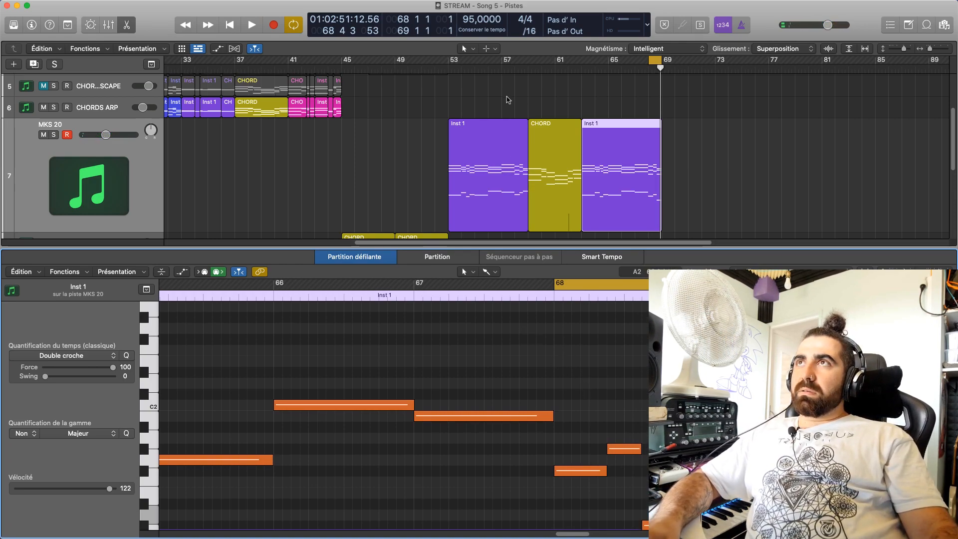
drag(659, 68, 522, 119)
key(space)
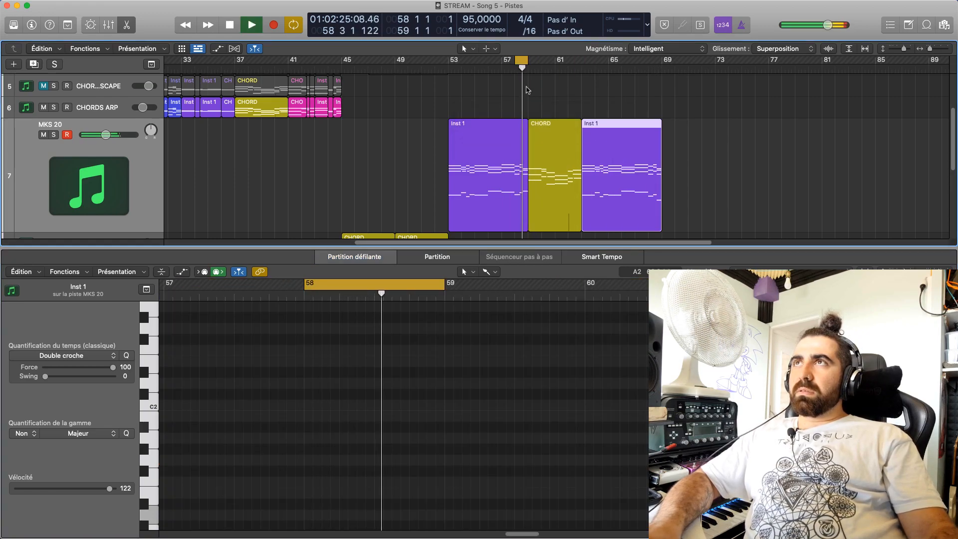
key(space)
click(522, 65)
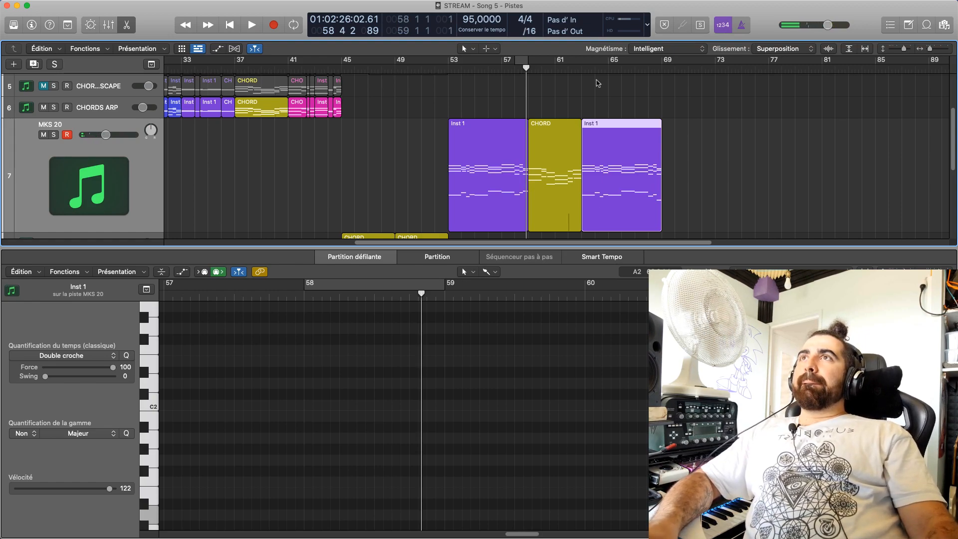
Split the bar 63 Inst 1 region at bar 66 and delete its first half
drag(585, 70, 621, 70)
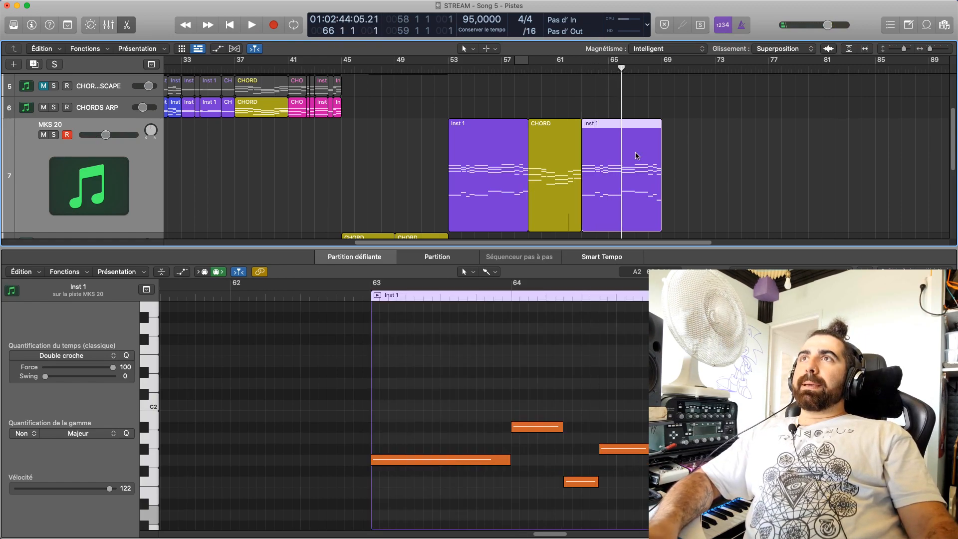
key(super+t)
click(568, 193)
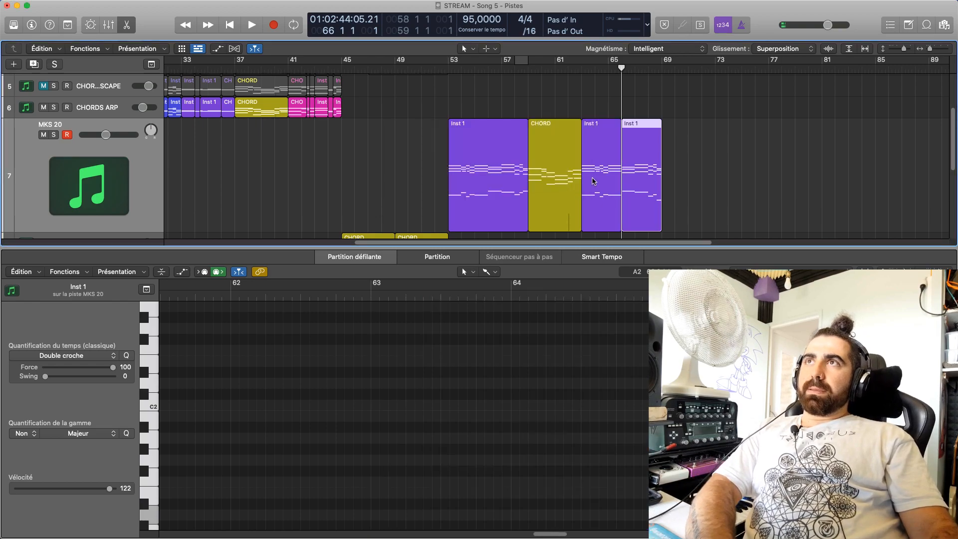
click(595, 181)
key(Delete)
Copy the bar 59 CHORD region on the MKS 20 track to bar 72 and play its start
scroll(616, 175, down, 6)
scroll(617, 171, up, 7)
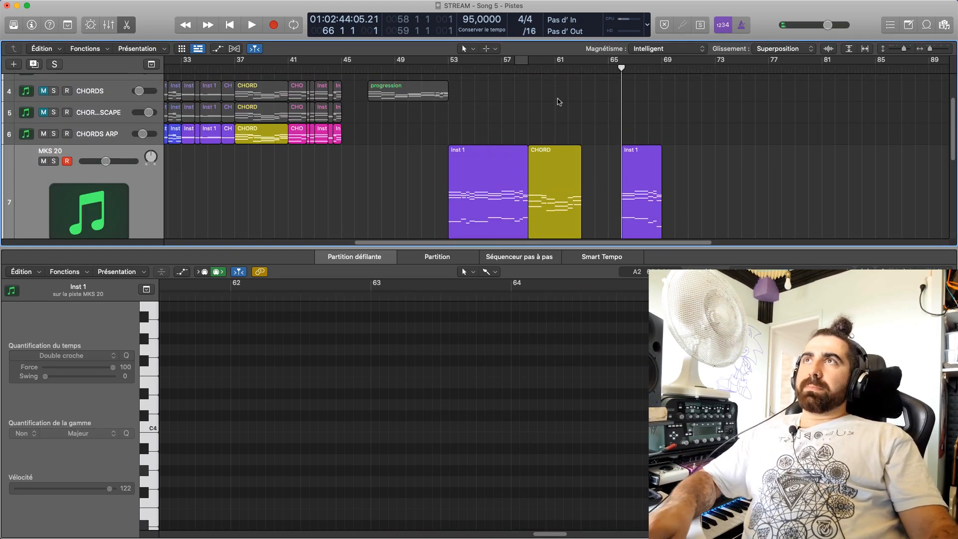
drag(550, 172, 729, 175)
mouse_move(717, 69)
mouse_down()
mouse_move(731, 75)
mouse_move(704, 72)
mouse_up()
key(space)
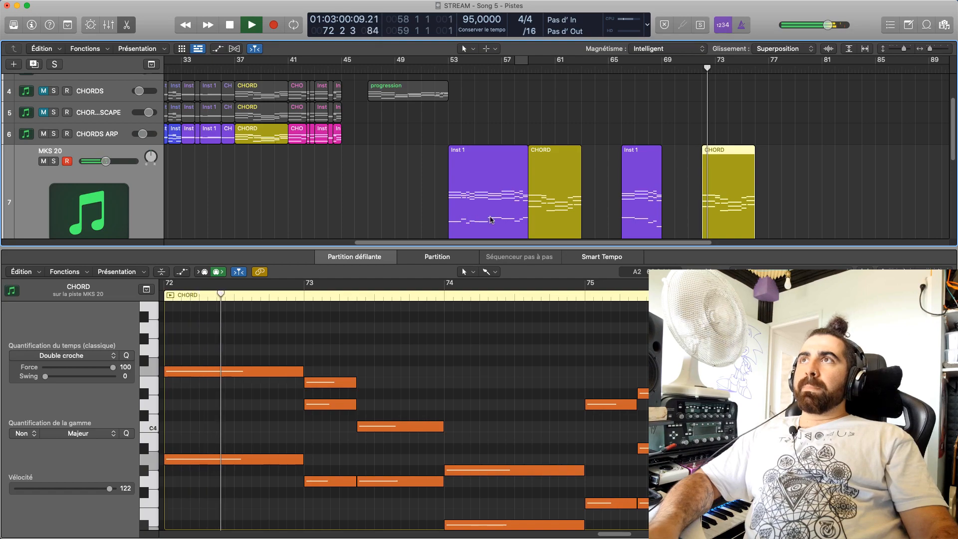
key(space)
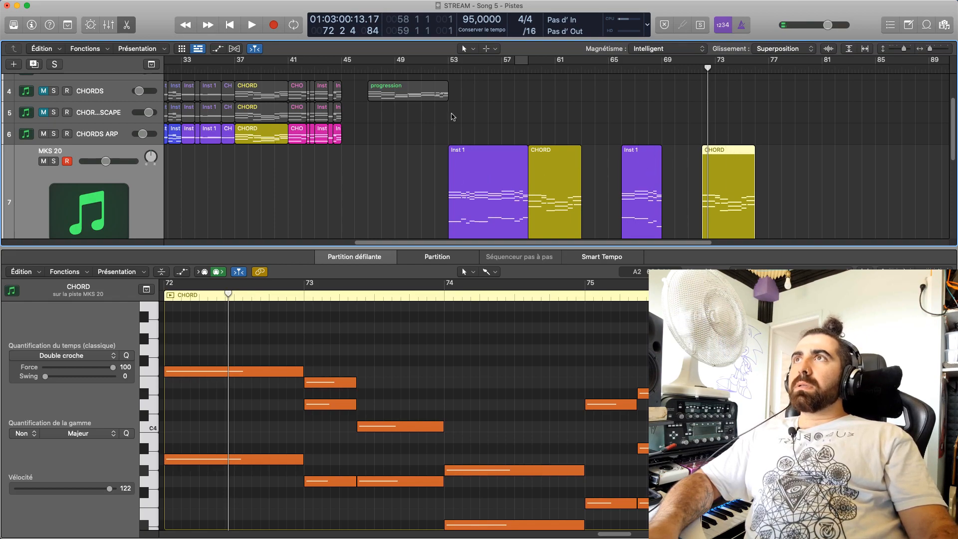
Play the MKS 20 passage from bar 53 with bars 53 to 59 set as the cycle range
drag(449, 61, 527, 68)
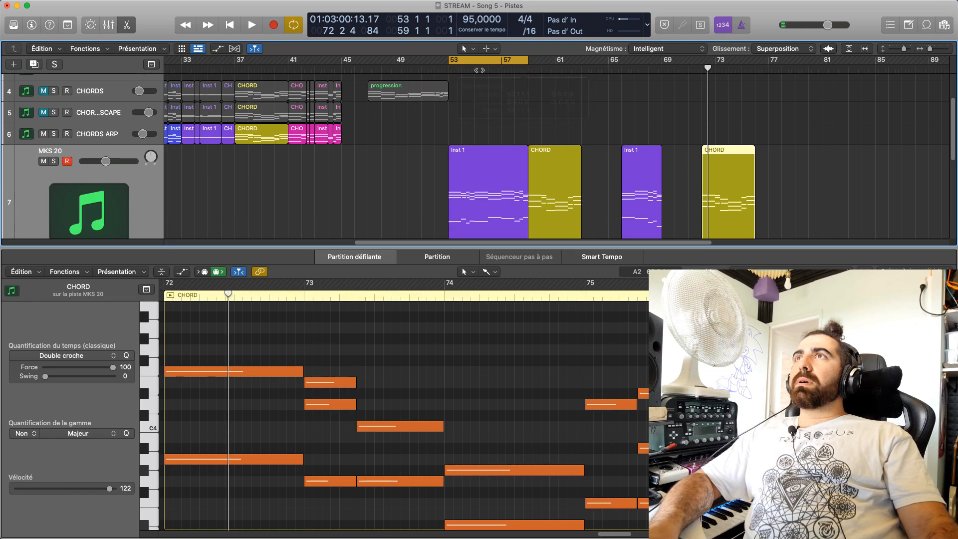
key(space)
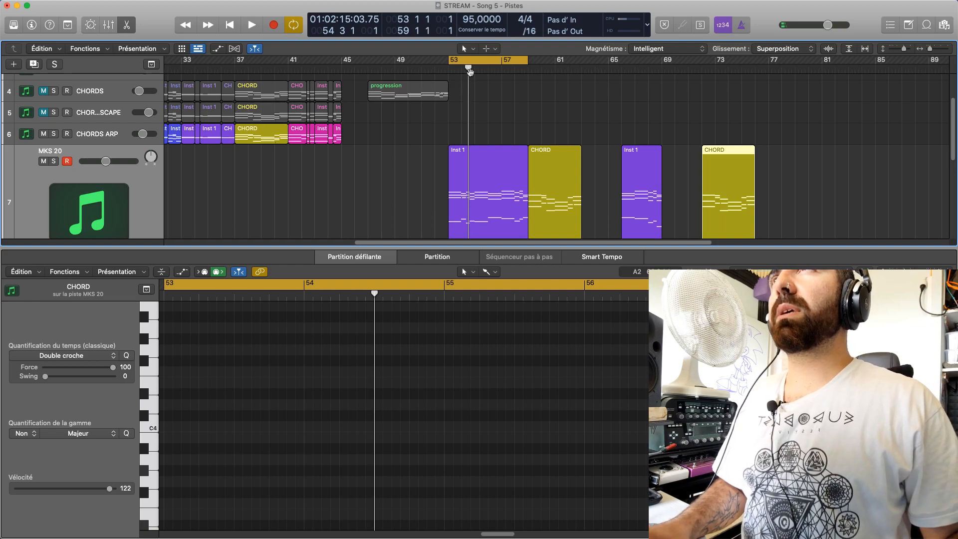
drag(469, 71, 526, 120)
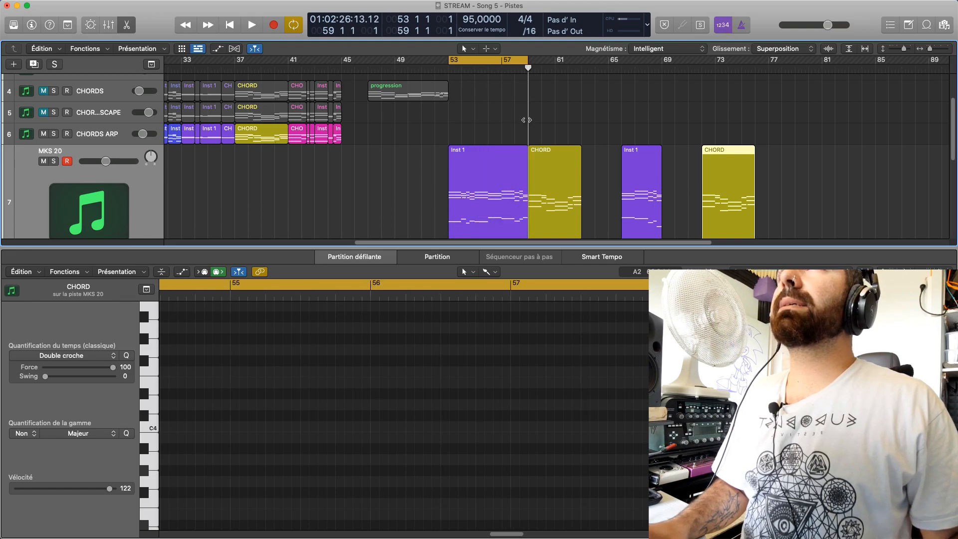
click(621, 69)
Try splitting the bar 72 CHORD copy at bar 74, placing its first half at bar 63 and Inst 1 at bar 65
drag(631, 71, 730, 99)
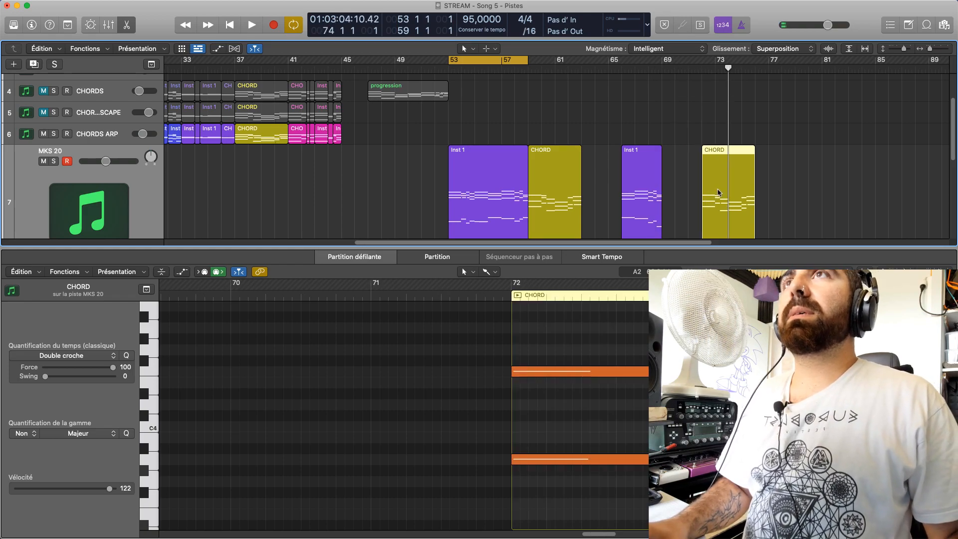
drag(719, 194, 613, 193)
scroll(682, 191, down, 5)
scroll(683, 185, up, 4)
drag(684, 178, 591, 166)
Set the cycle range to bars 63 to 69 and play the rearranged regions
drag(506, 69, 640, 103)
key(space)
click(660, 113)
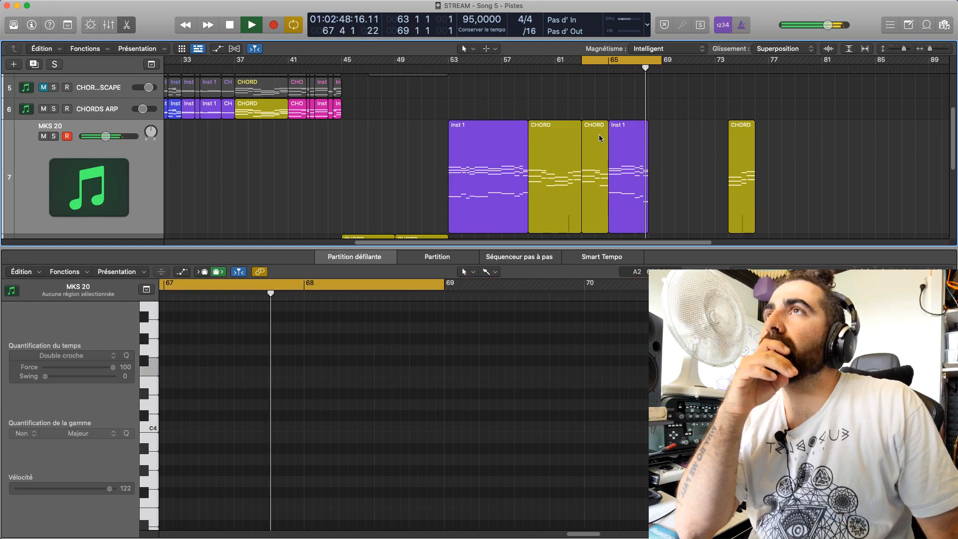
Stop playback and undo the region moves and the CHORD split at bar 74
key(space)
key(super+z)
key(super+z)
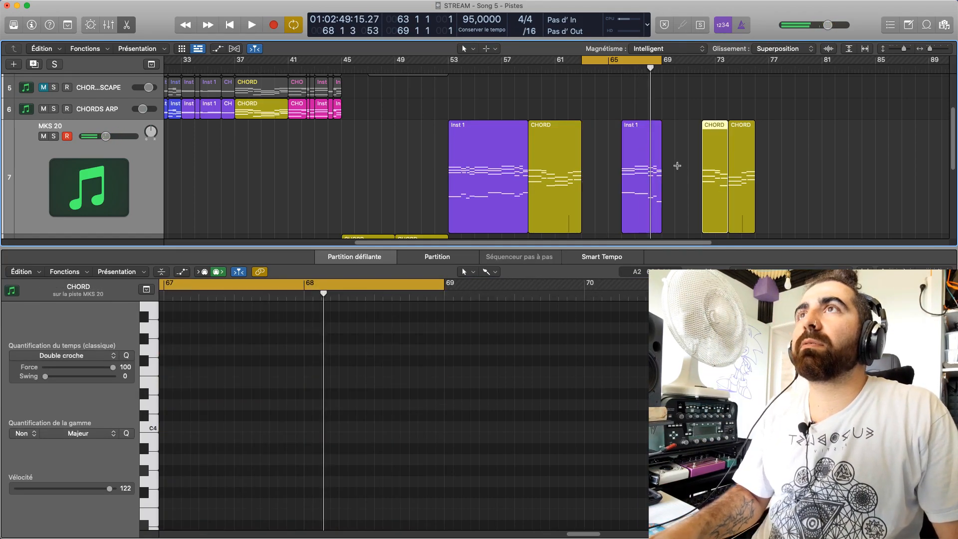
Split the bar 72 CHORD copy at bar 75 and move its first three bars to bar 63
click(741, 68)
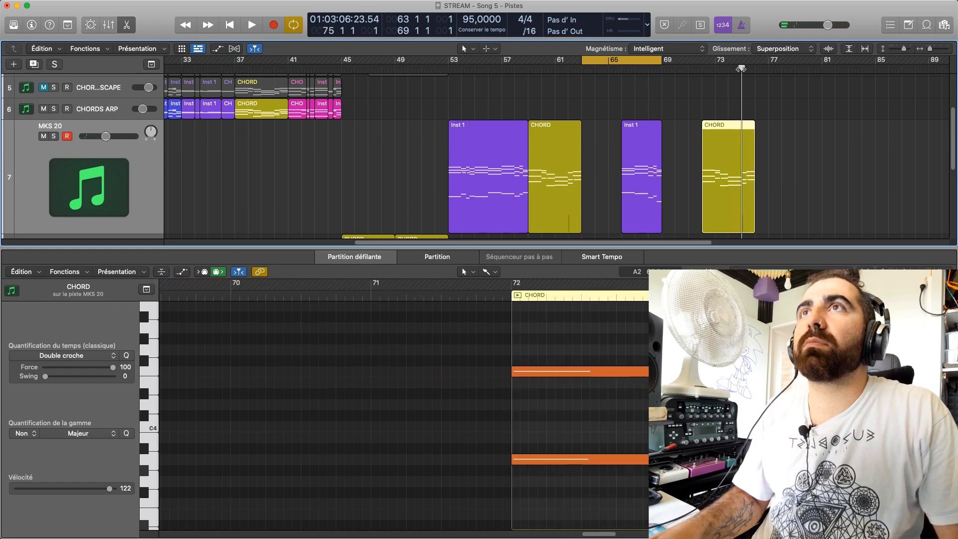
key(super+t)
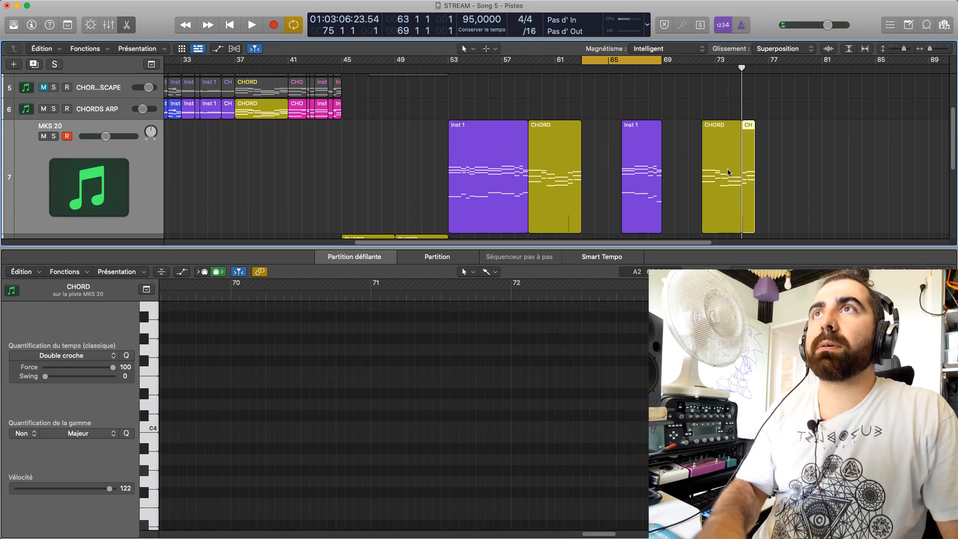
drag(727, 167, 684, 170)
click(687, 165)
Play the looped bars 63 to 69 and try moving the bar 66 Inst 1 region to mid-bar 68
key(space)
click(650, 157)
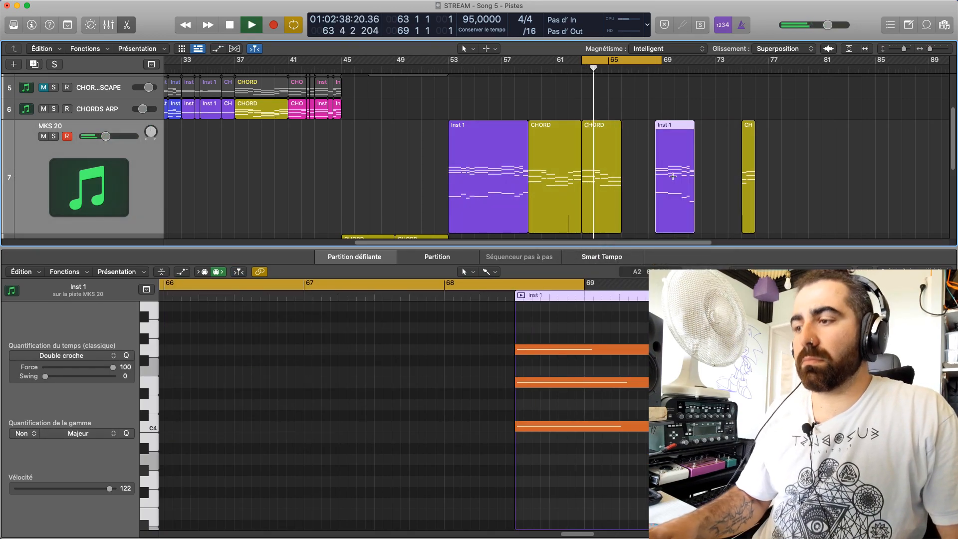
key(super+z)
click(684, 170)
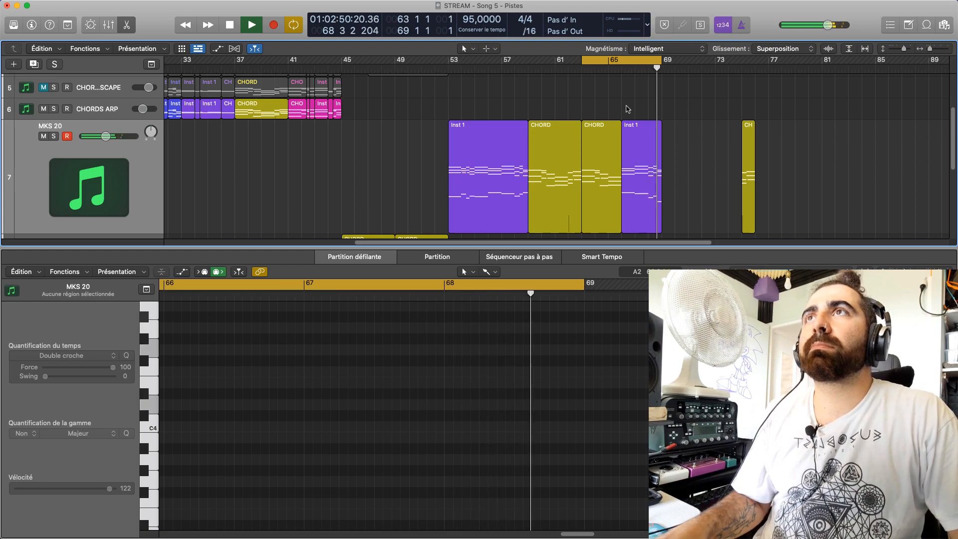
Turn off cycle mode and play from bar 66
click(624, 73)
key(space)
key(c)
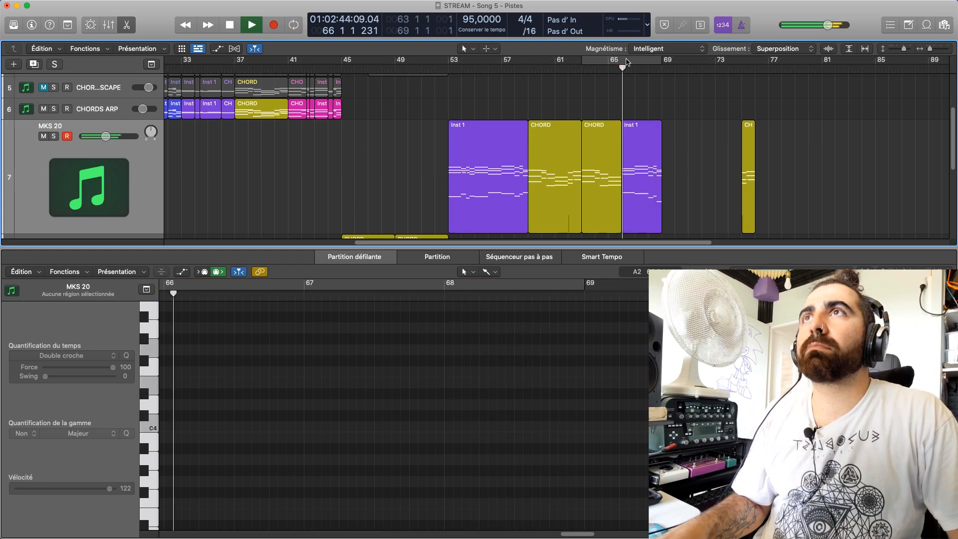
Split the bar 66 Inst 1 region at bar 67, delete its first bar and move the remainder to bar 66
key(space)
click(633, 77)
click(635, 126)
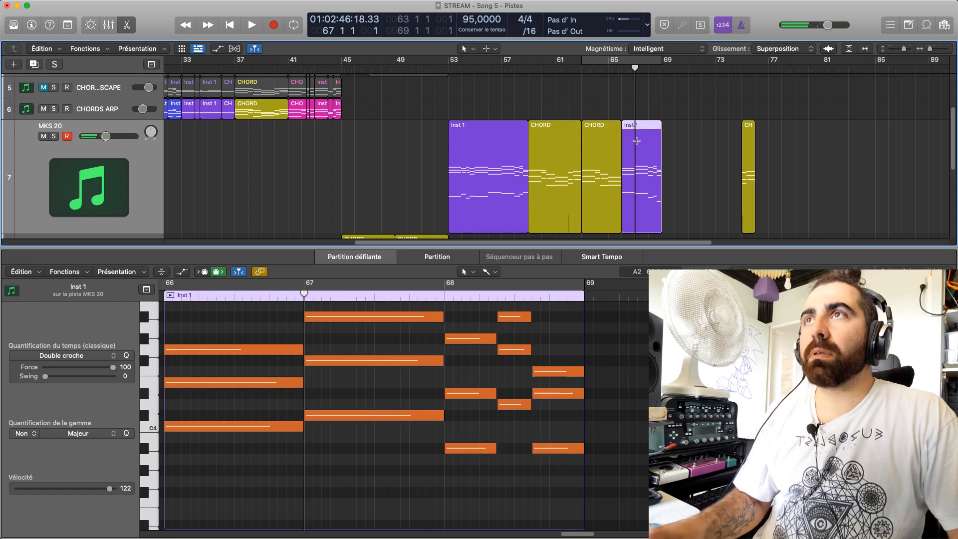
key(super+t)
click(559, 194)
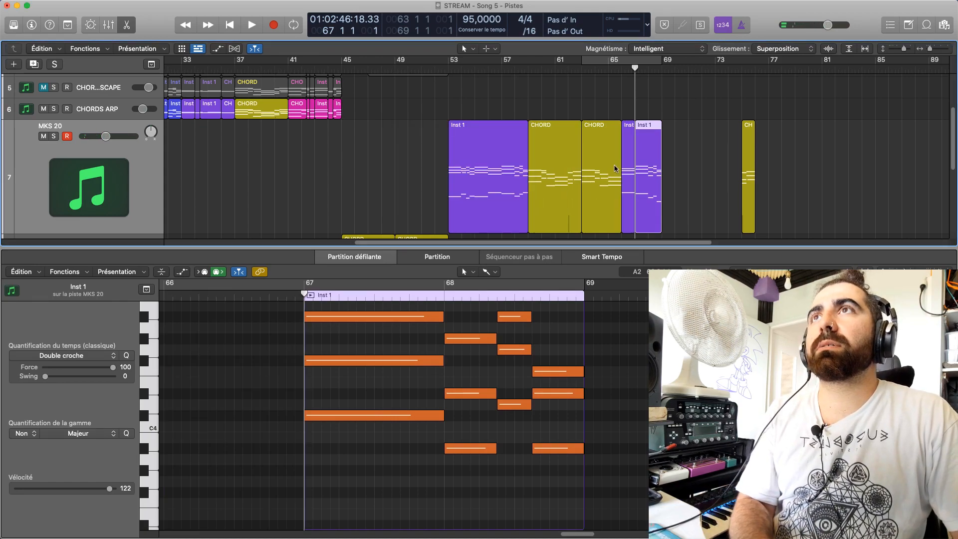
click(630, 164)
drag(650, 164, 637, 161)
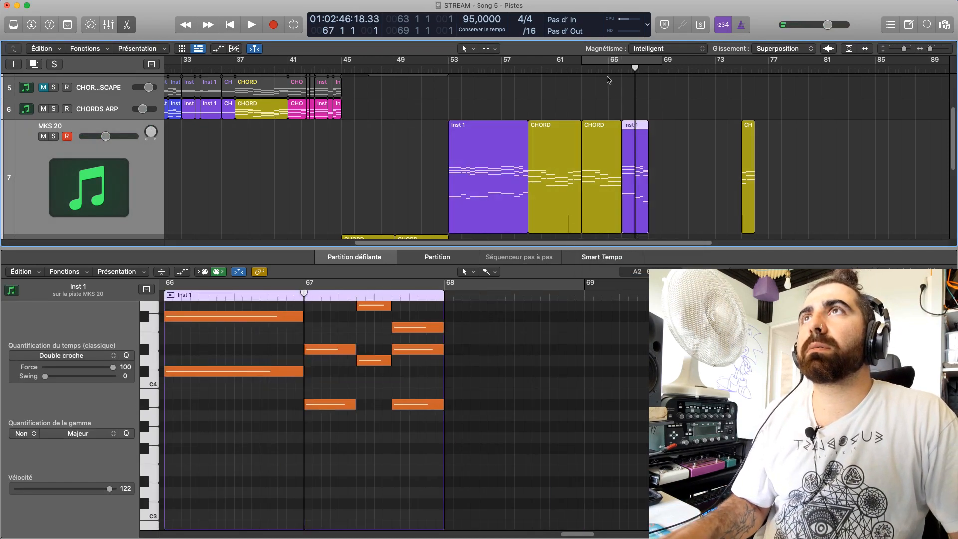
Play the rearranged MKS 20 regions from bar 63 and stop playback after the last one
click(611, 78)
key(space)
click(580, 76)
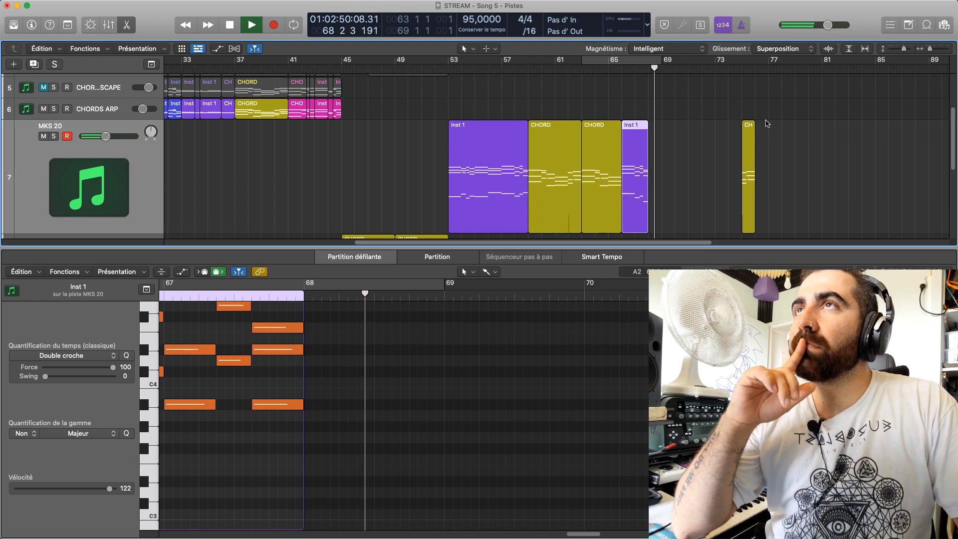
click(690, 170)
key(space)
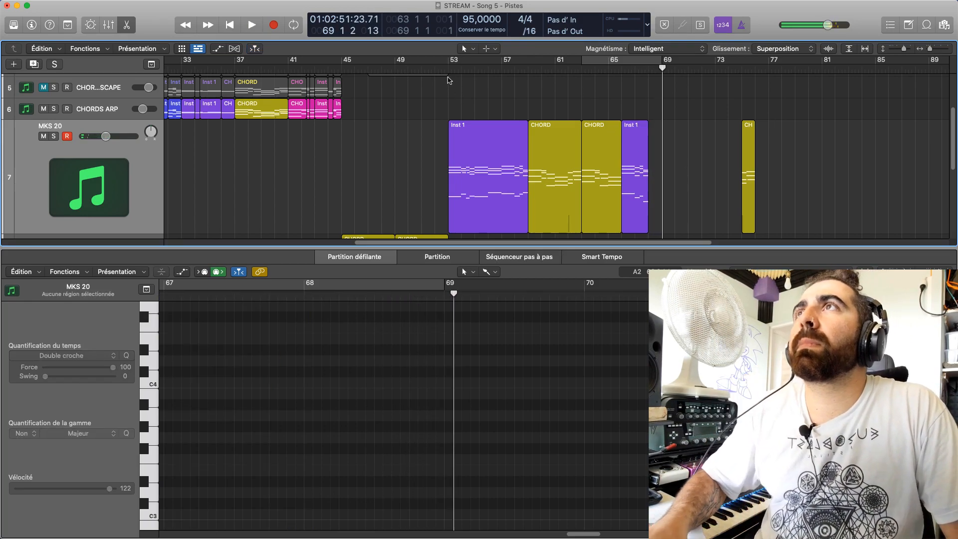
Play the arrangement from bar 53 with the lower tracks in view, stopping around bar 61
click(449, 76)
click(455, 95)
scroll(458, 112, up, 2)
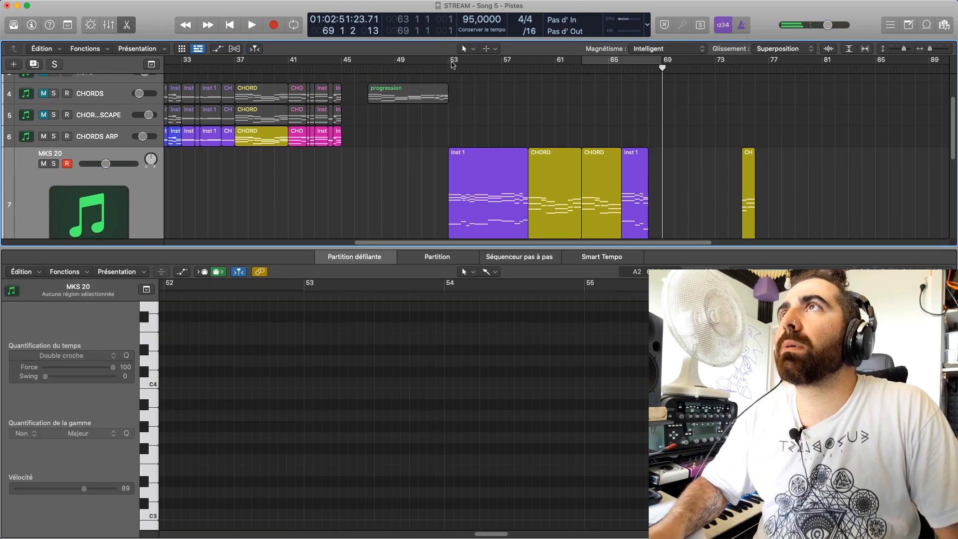
key(space)
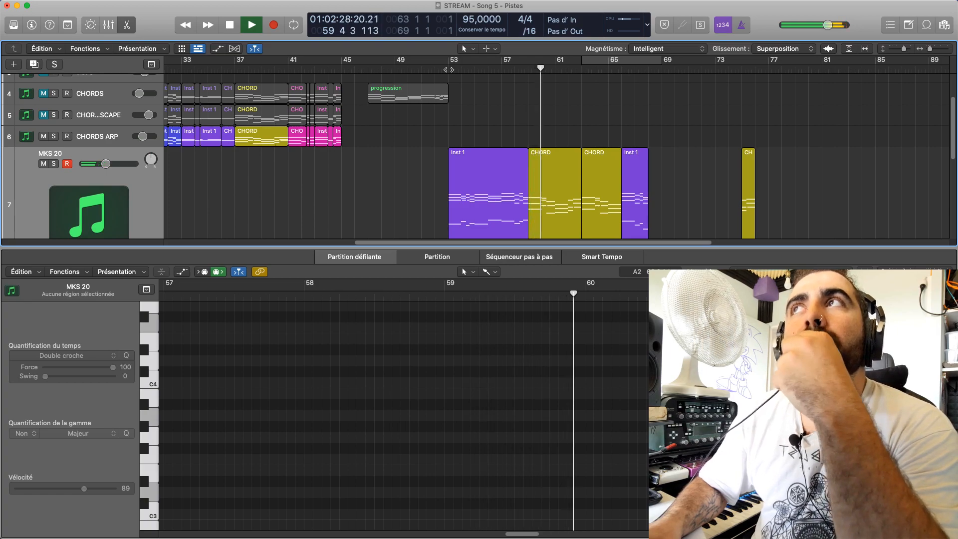
drag(349, 255, 349, 343)
scroll(591, 280, down, 1)
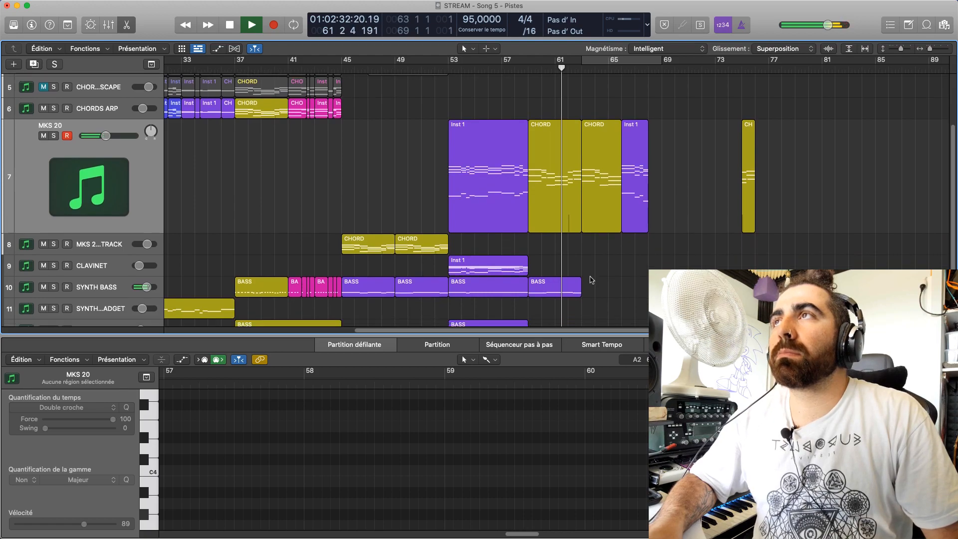
key(space)
Set the velocity of all notes in the MKS 20 CHORD region at bar 59 to 104 and listen briefly
click(539, 146)
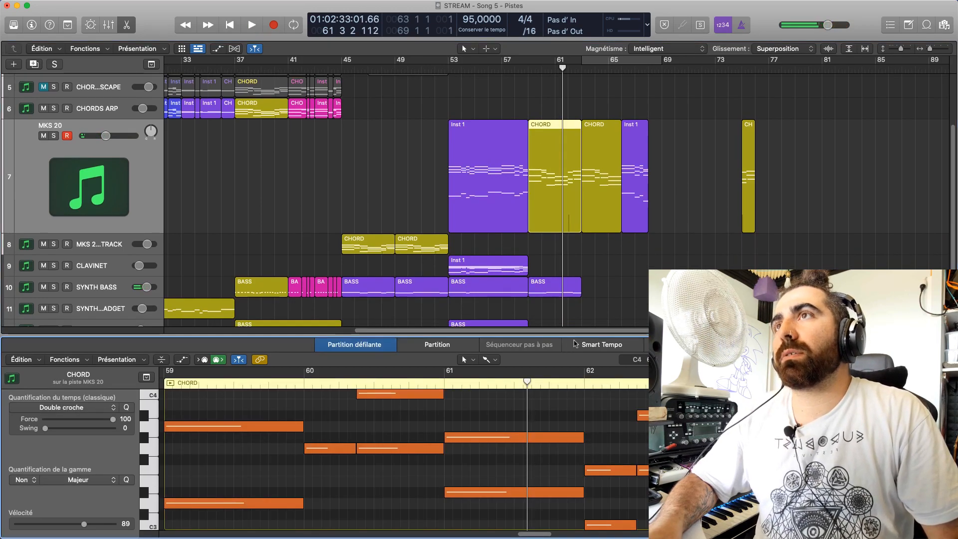
drag(574, 336, 585, 129)
scroll(628, 445, up, 5)
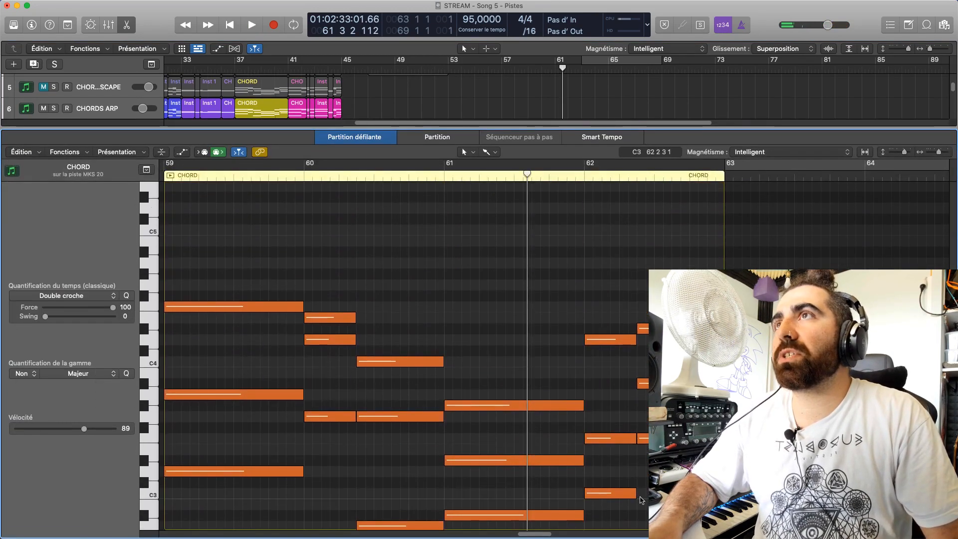
key(super+a)
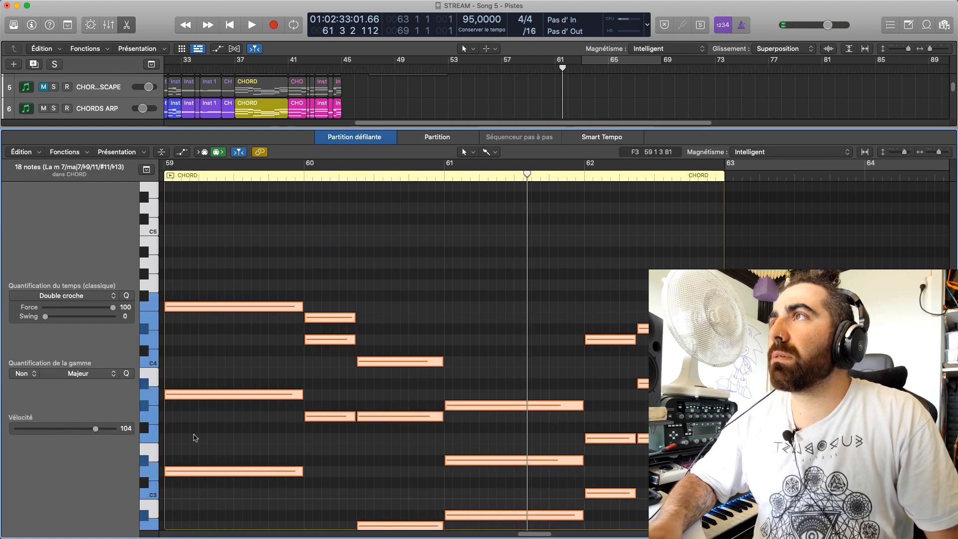
key(space)
click(451, 297)
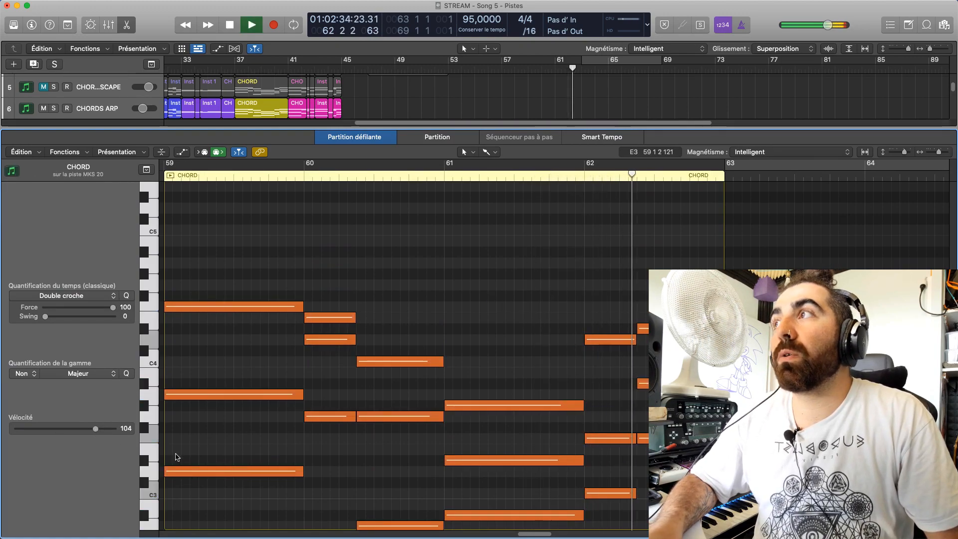
key(space)
Lower the velocity of all notes in the bar 59 CHORD region to 83
key(super+a)
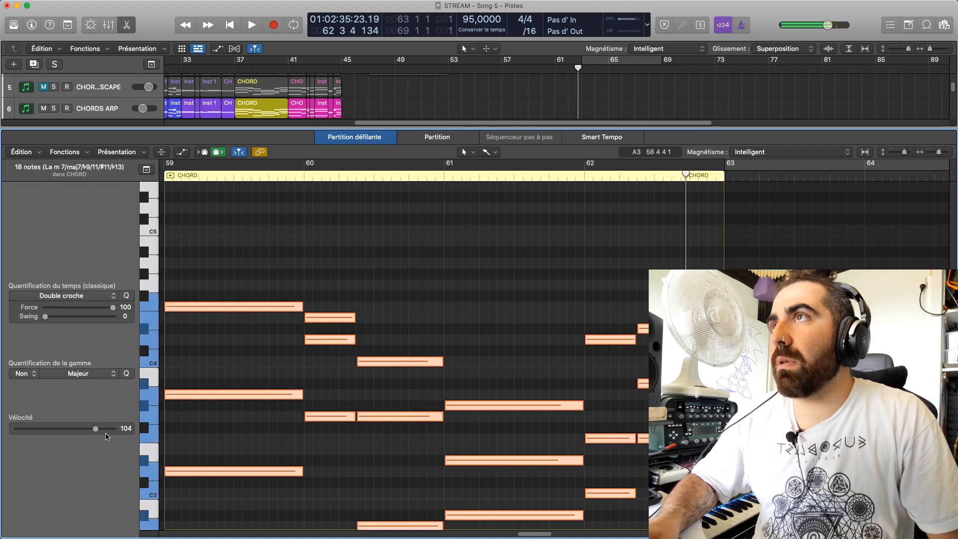
click(304, 241)
key(space)
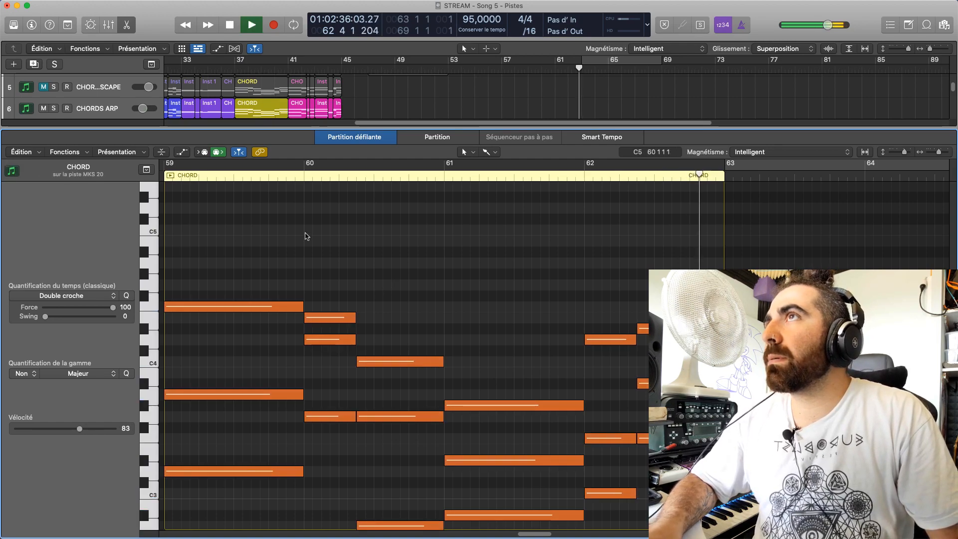
Play from bar 59 and copy the SYNTH BASS region at bar 59 to bar 63
key(space)
click(168, 179)
key(space)
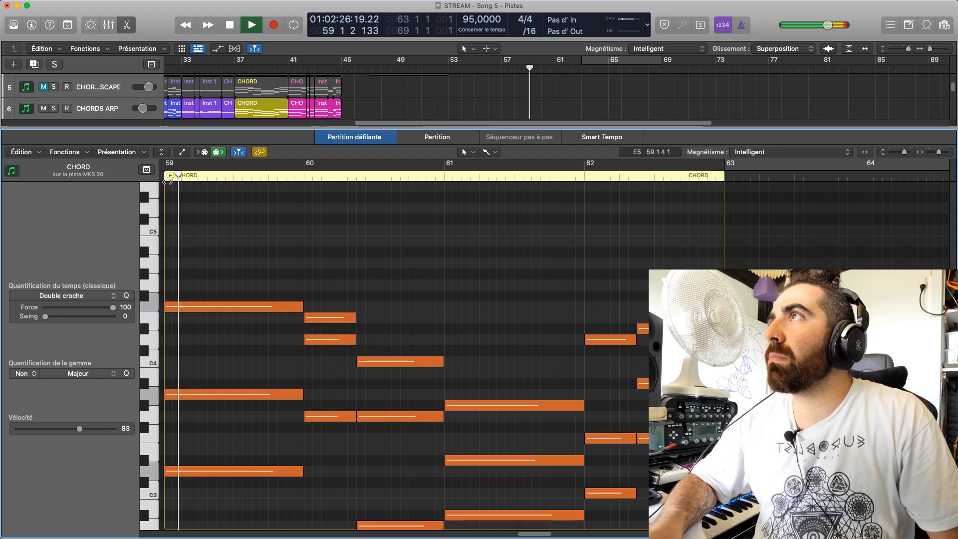
key(p)
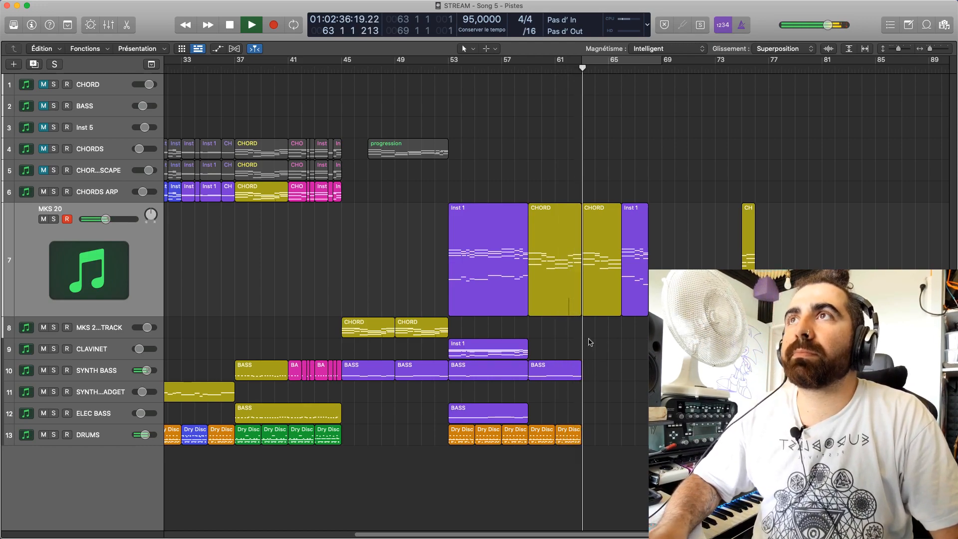
drag(573, 370, 626, 372)
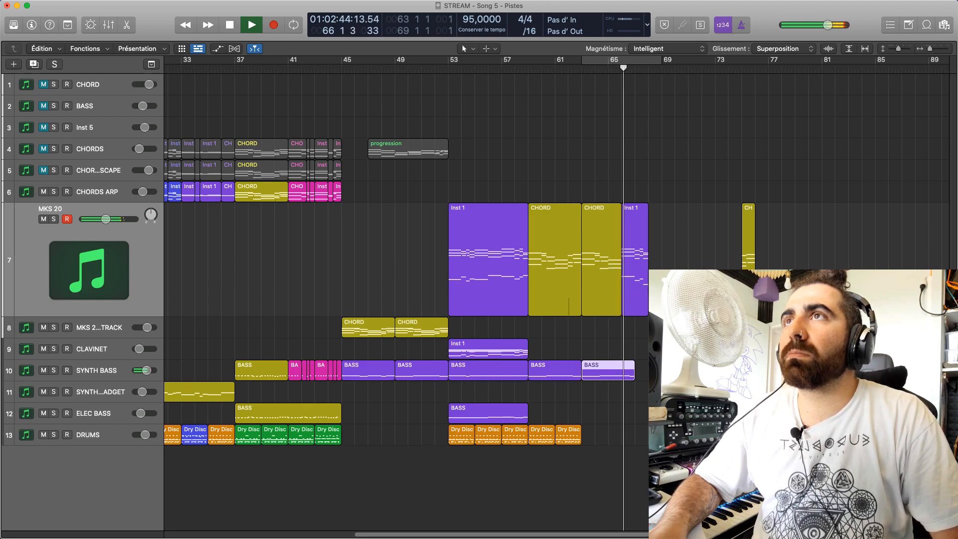
Move the bar 66 Inst 1 region to bar 65, shortening the CHORD region before it, and play from bar 63
drag(596, 69, 603, 70)
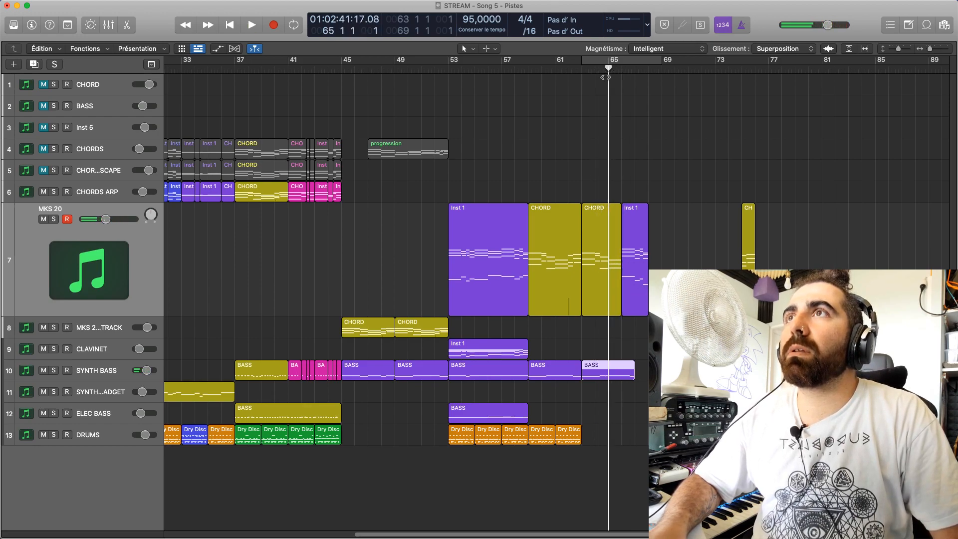
drag(623, 242, 611, 242)
click(582, 81)
key(space)
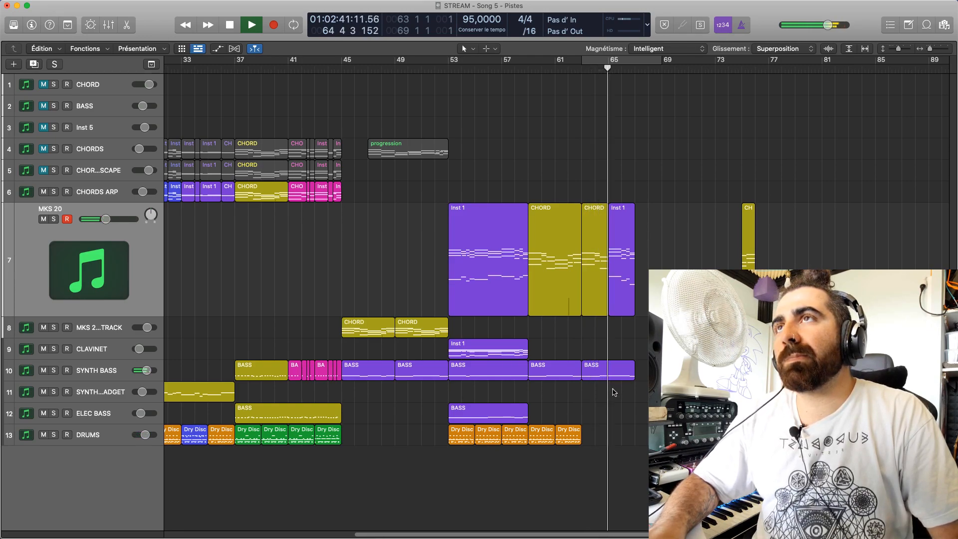
Mute the SYNTH BASS track and replay the MKS 20 chords from bar 63
click(44, 370)
click(577, 66)
key(space)
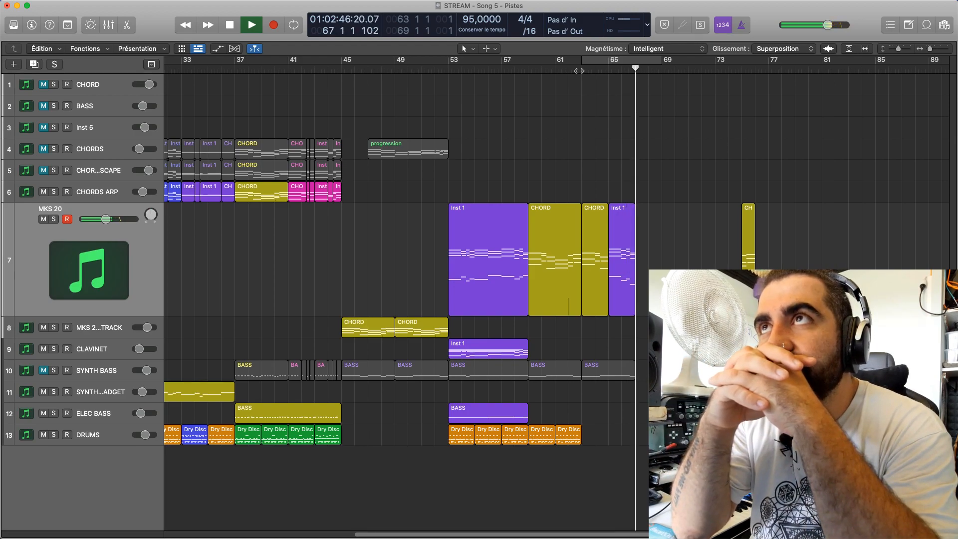
click(578, 71)
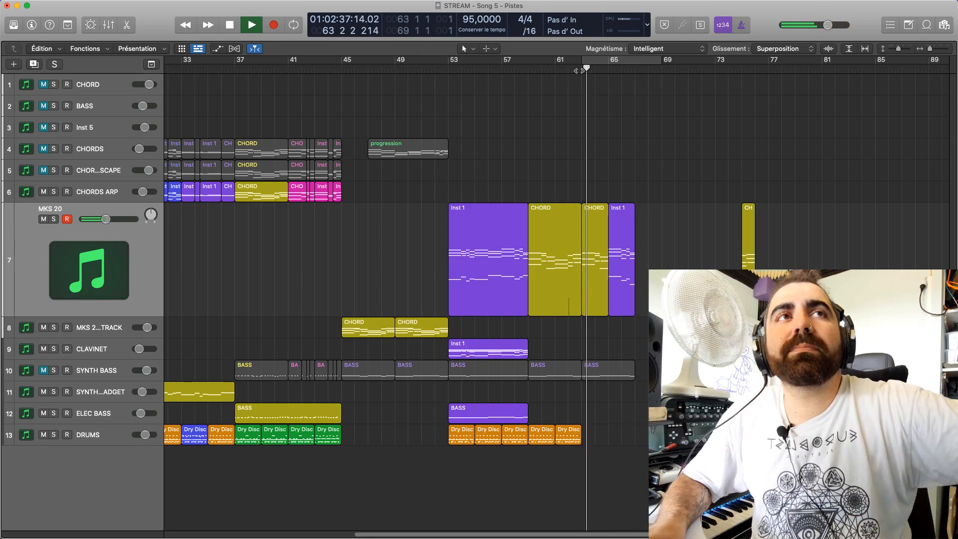
Set the velocity of all notes in the bar 63 CHORD region to 85 and play from there
key(space)
double_click(600, 254)
click(604, 259)
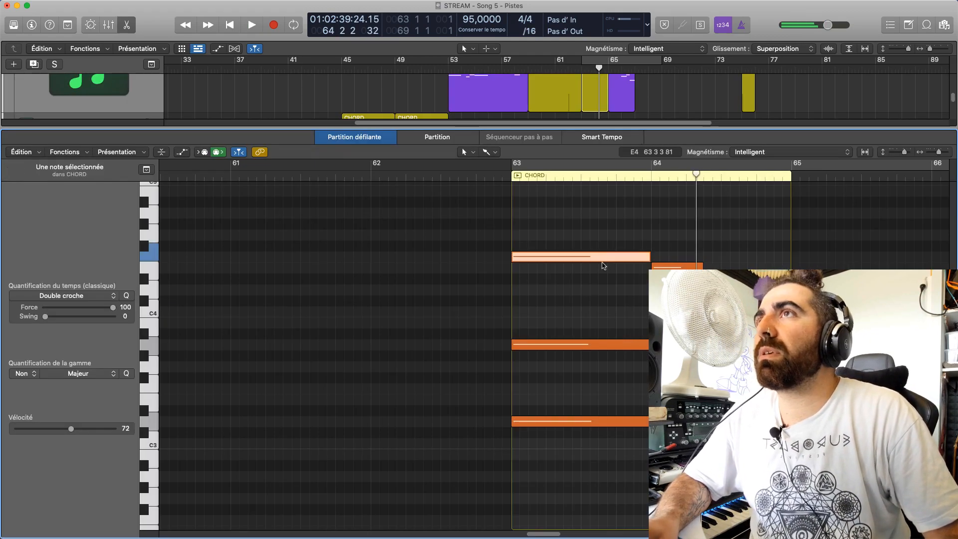
click(594, 279)
key(super+a)
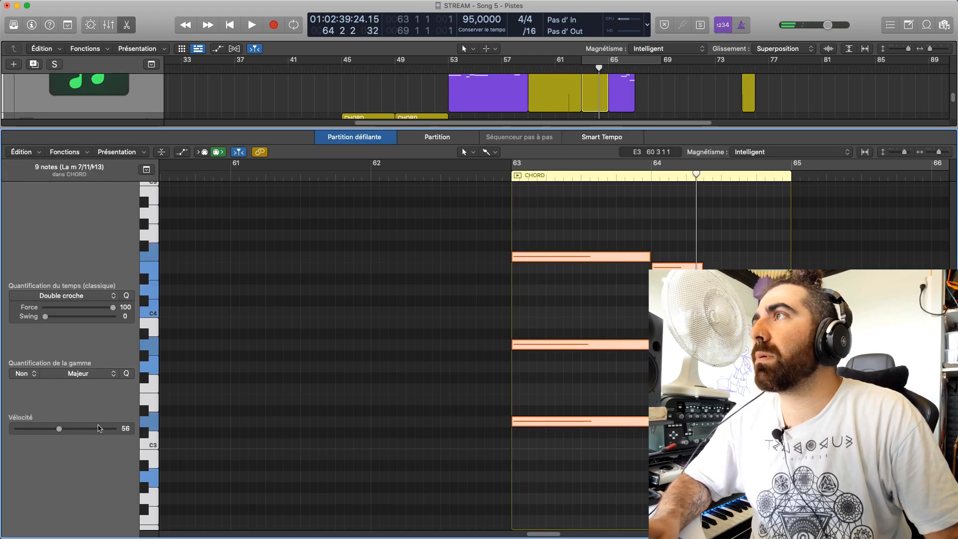
click(491, 335)
key(space)
click(501, 175)
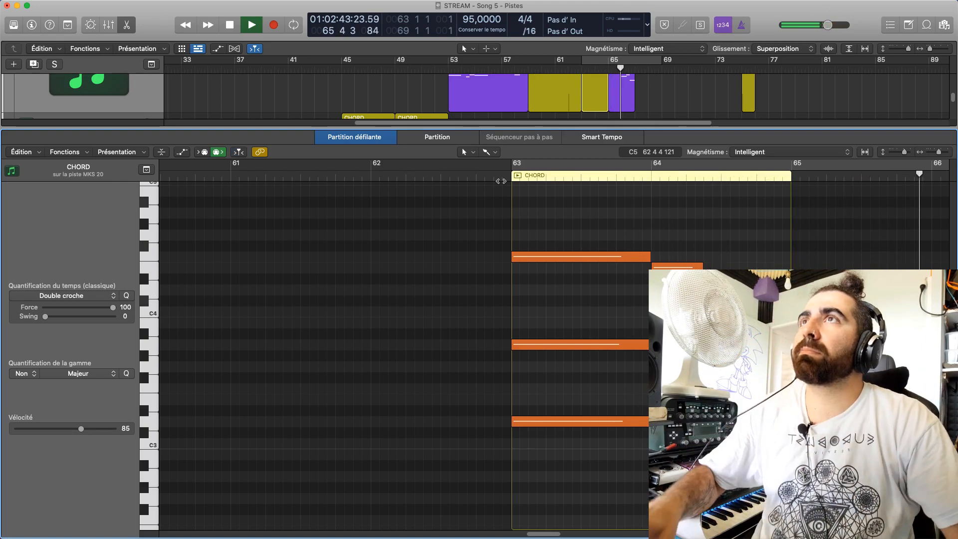
Close the note editor and play bars 63 to 69 with cycle mode on
key(p)
click(555, 110)
click(589, 63)
click(586, 68)
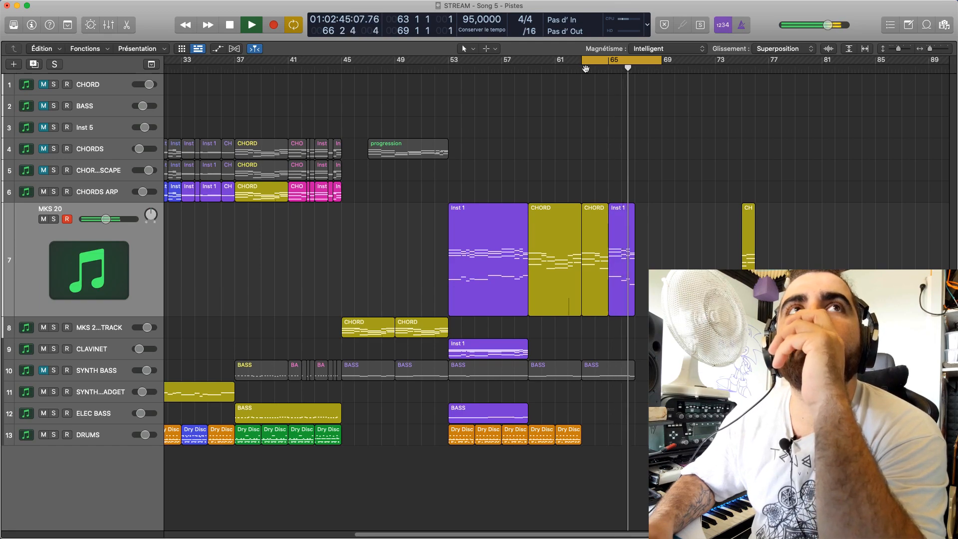
key(space)
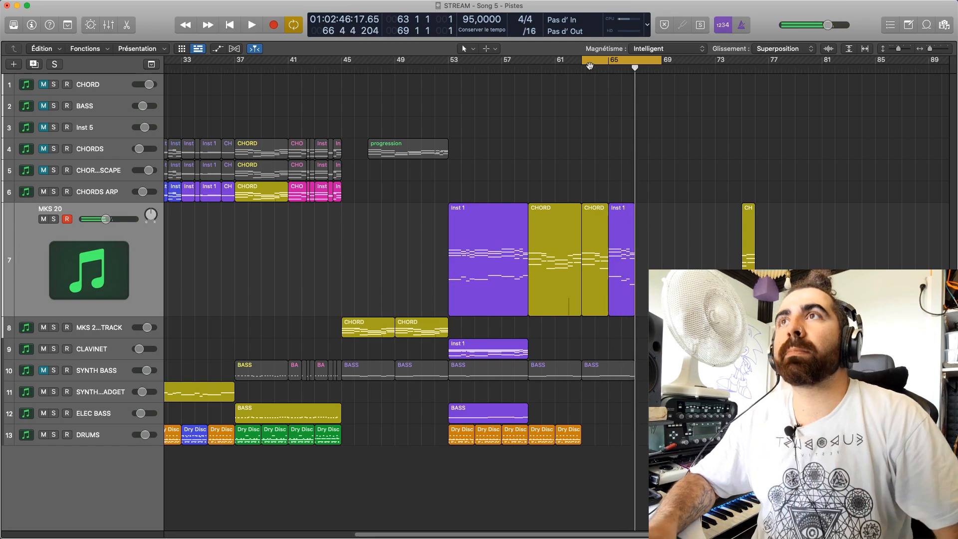
Check the notes of the bar 63 BASS region and move the region to bar 67
double_click(612, 364)
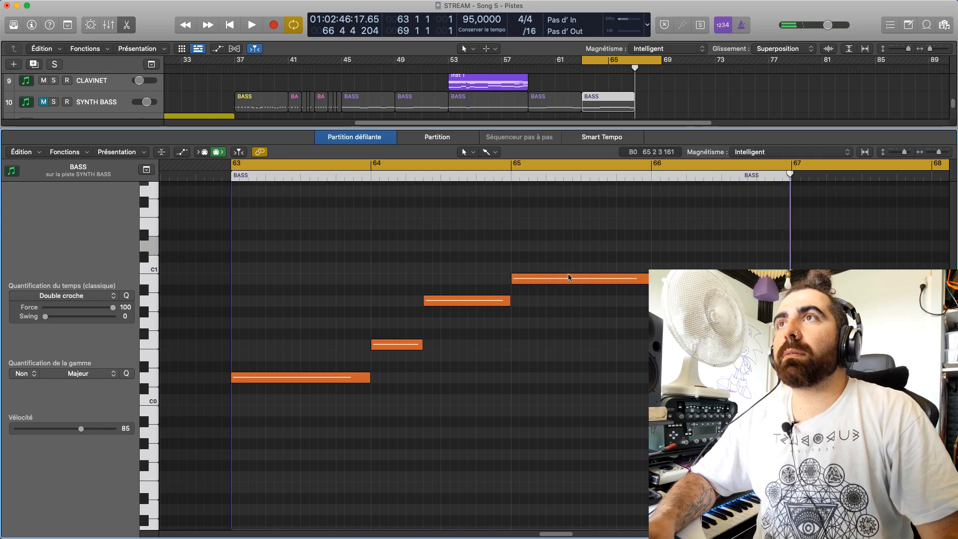
click(674, 300)
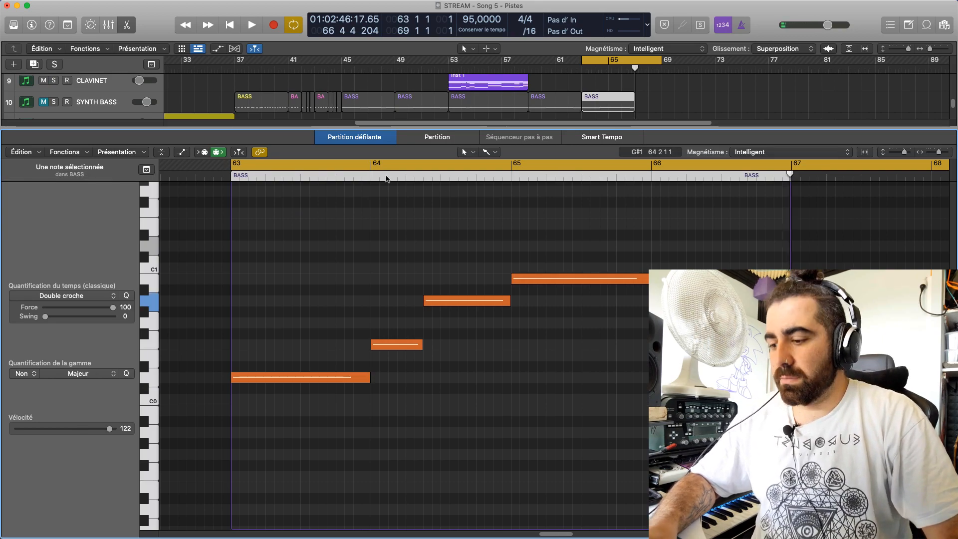
key(e)
mouse_move(621, 382)
mouse_down()
mouse_move(638, 381)
mouse_move(607, 375)
mouse_up()
key(Delete)
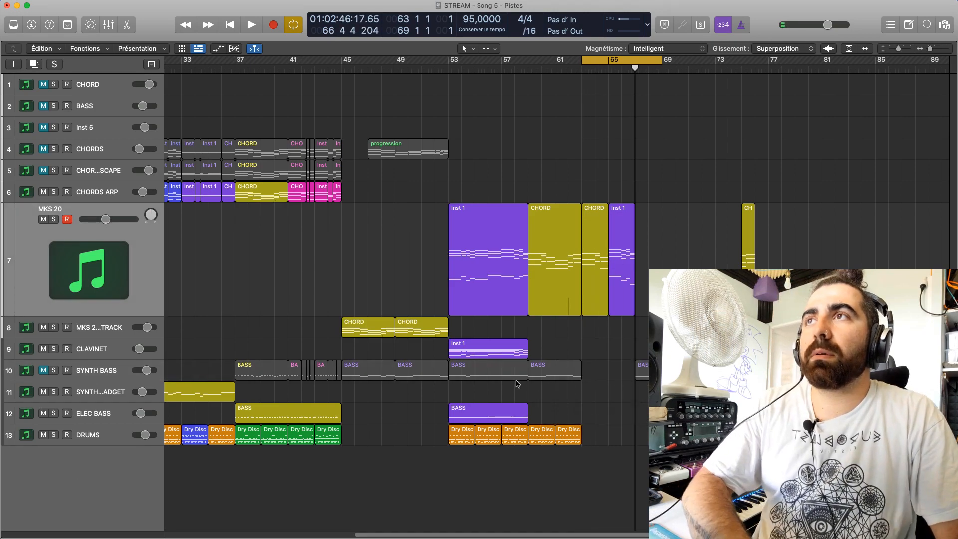
Copy the bar 59 BASS region to bar 63, and unmute SYNTH BASS for playback
mouse_move(471, 375)
mouse_down()
mouse_move(606, 377)
mouse_move(464, 373)
mouse_up()
click(618, 354)
drag(558, 370, 611, 370)
click(43, 370)
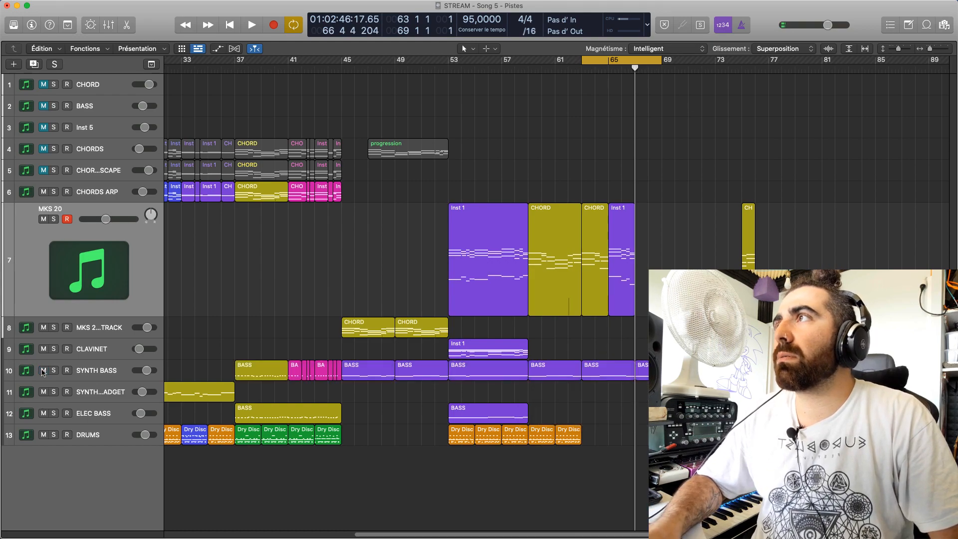
key(space)
Raise the bar 65 note in the bar 63 BASS region to B0 and play the loop
double_click(613, 374)
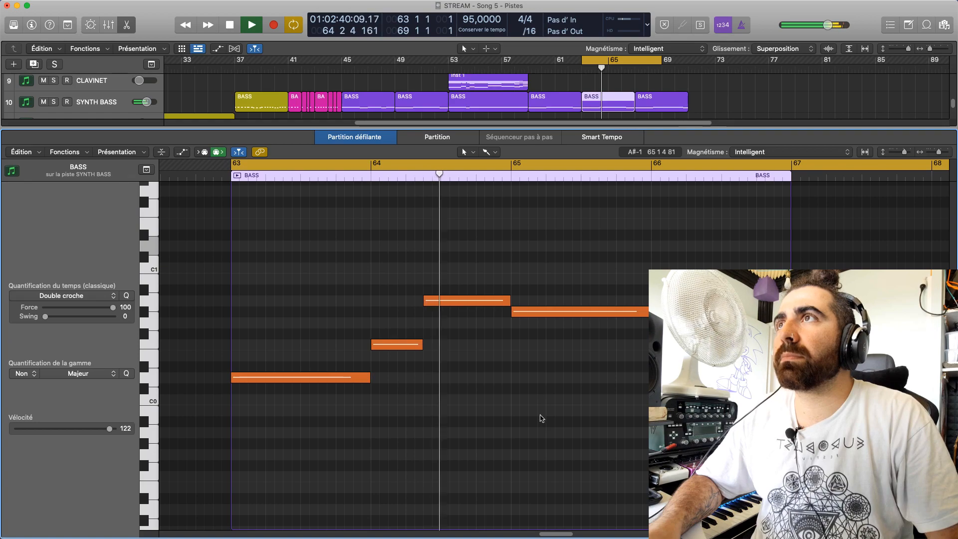
key(space)
drag(540, 312, 539, 277)
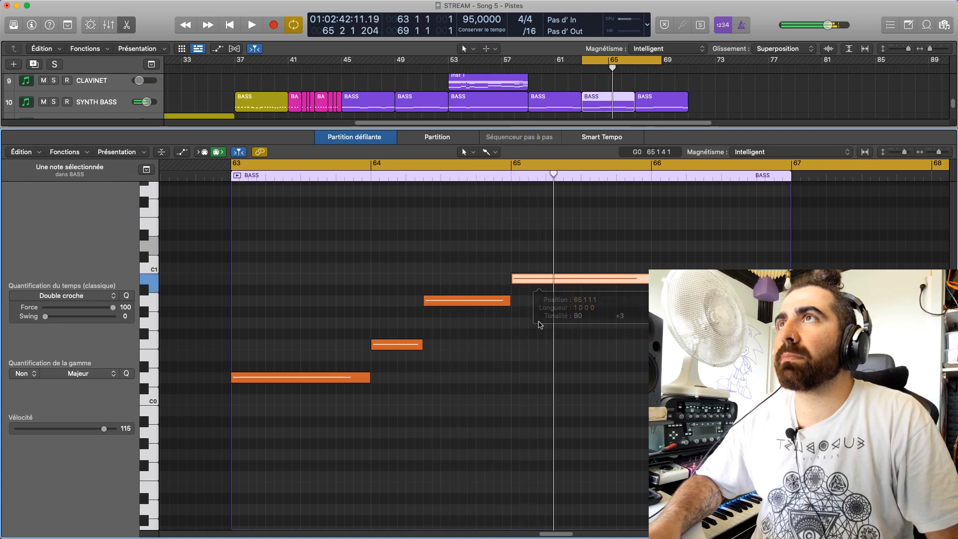
key(space)
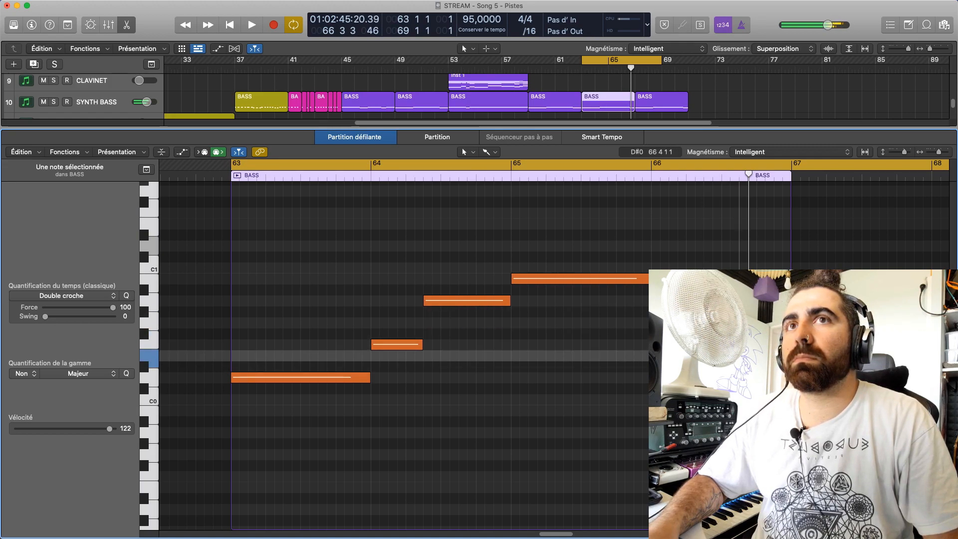
Replay the bar 63 BASS region from bar 66 to check its ending
key(space)
click(699, 319)
click(642, 179)
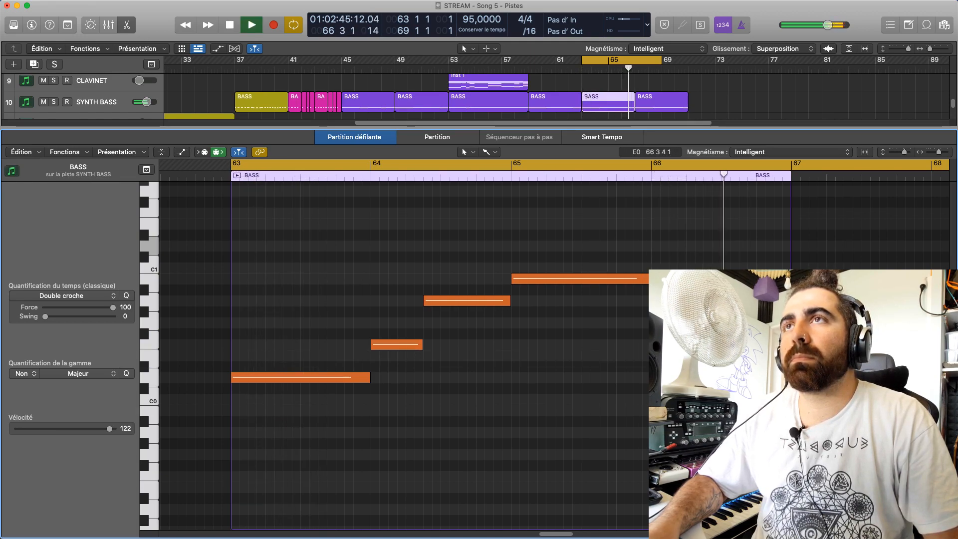
Try the last note of bar 66 in the BASS region at A0, raise it a semitone, and replay the passage
key(space)
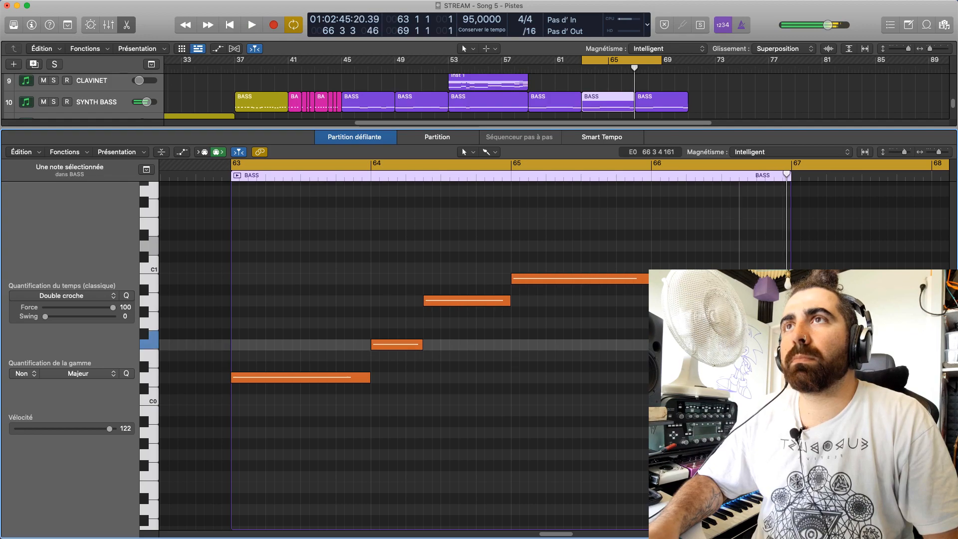
key(space)
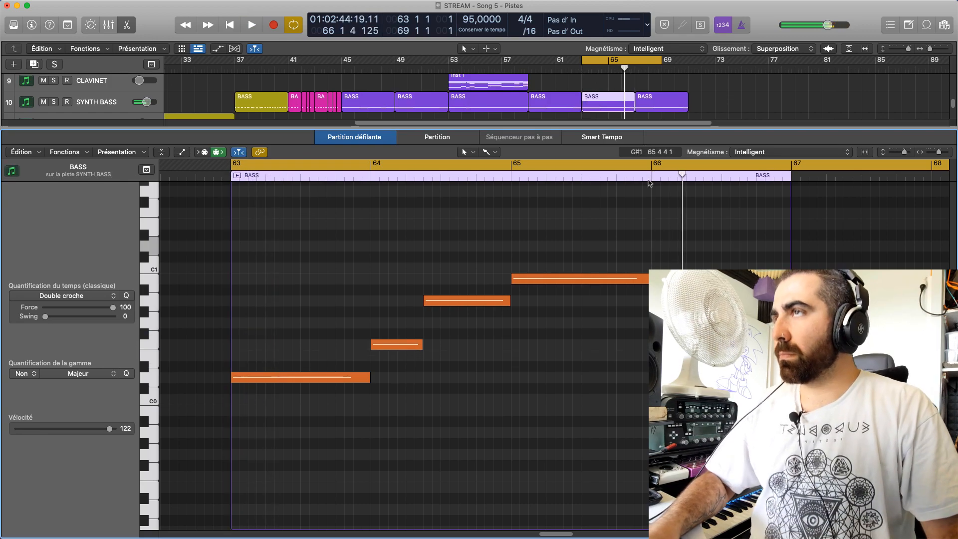
key(space)
click(650, 178)
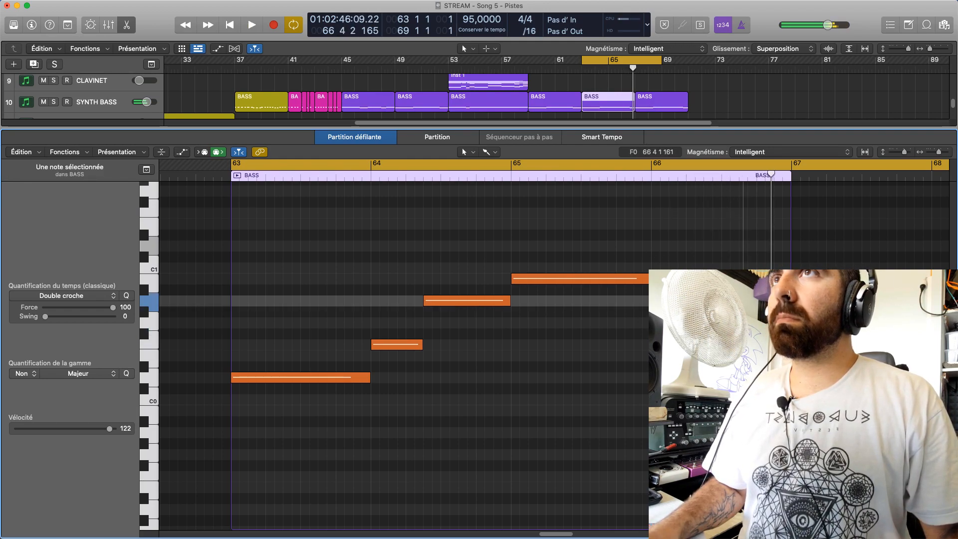
drag(762, 301, 762, 290)
key(space)
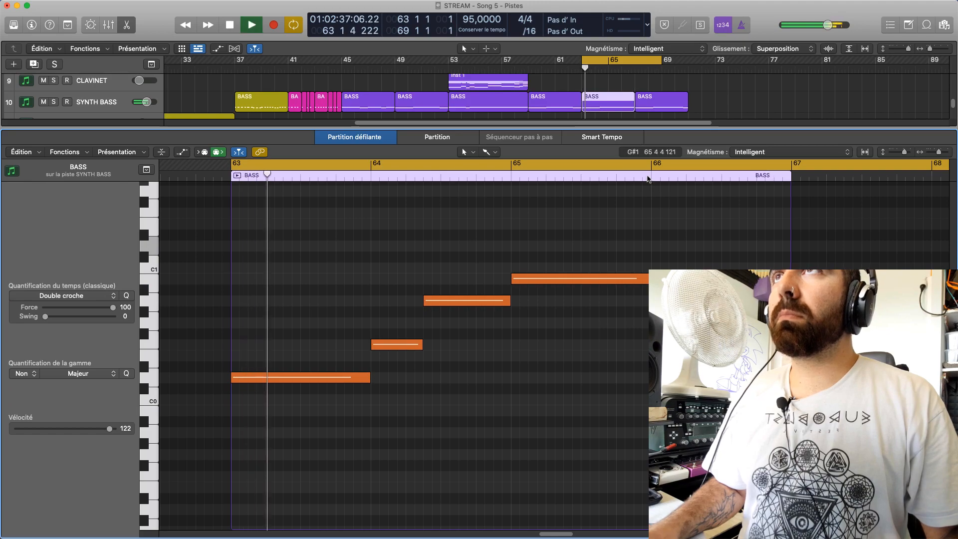
Turn off cycle playback and replay the end of the BASS region from bar 66
click(640, 169)
key(space)
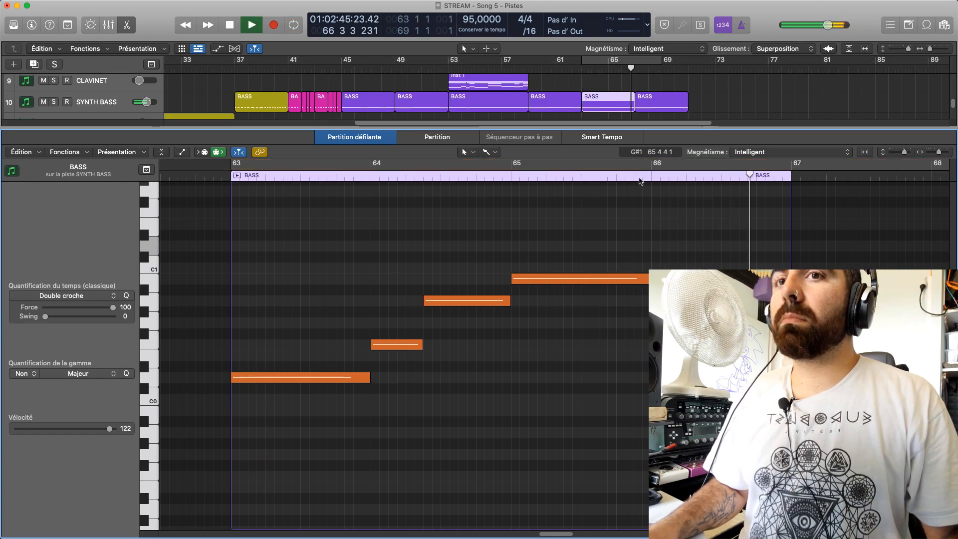
key(space)
click(650, 173)
key(space)
Try the last bar 66 note of the BASS region at D1, set it to C#1, and replay from bar 66
scroll(439, 350, up, 3)
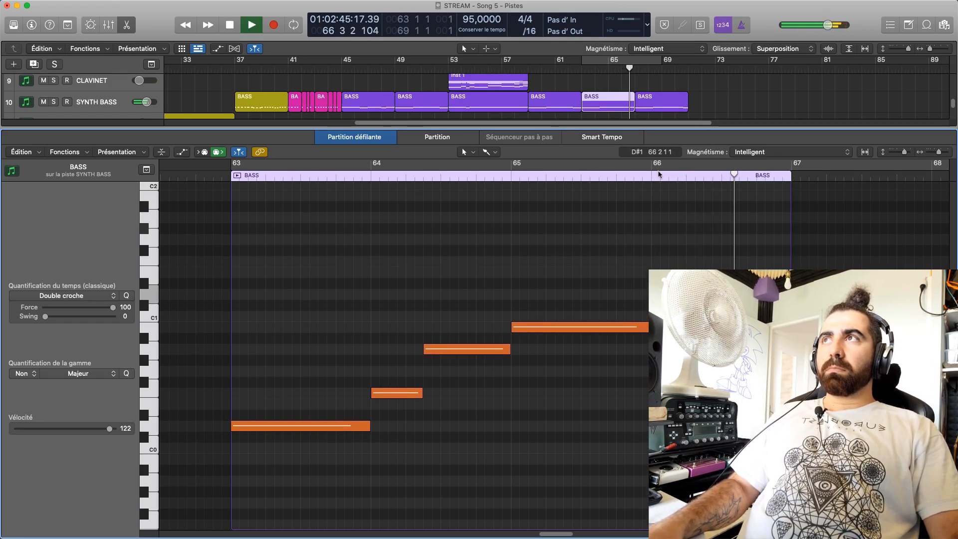
drag(779, 338, 779, 294)
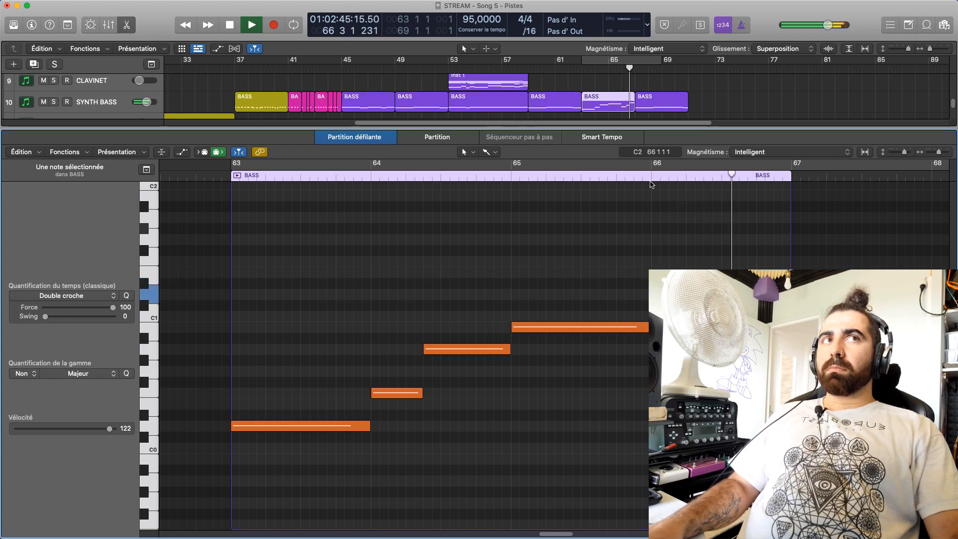
key(space)
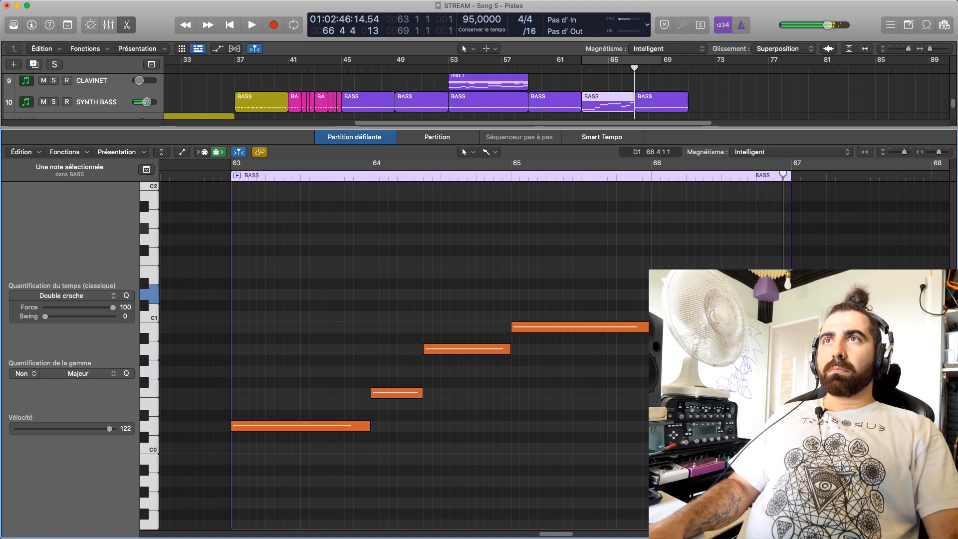
drag(779, 294, 780, 305)
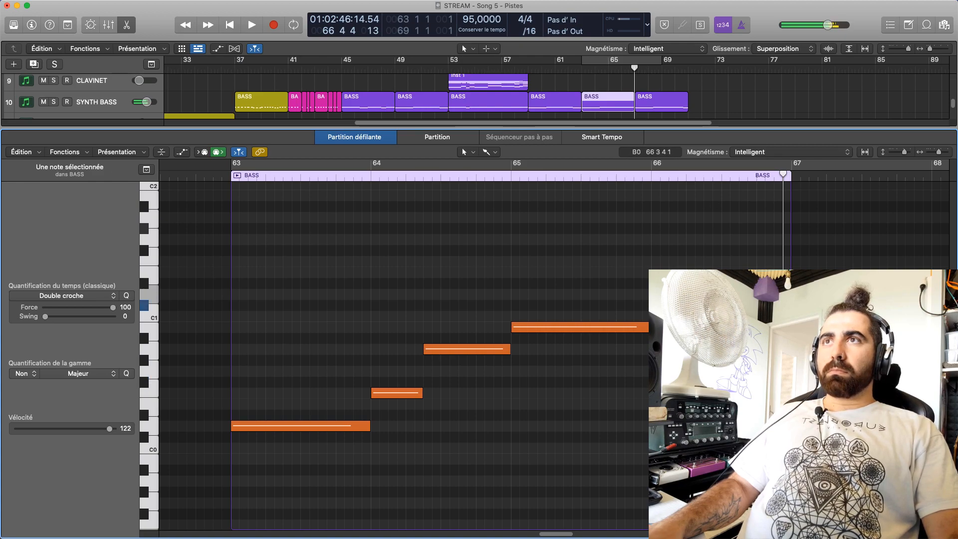
click(779, 295)
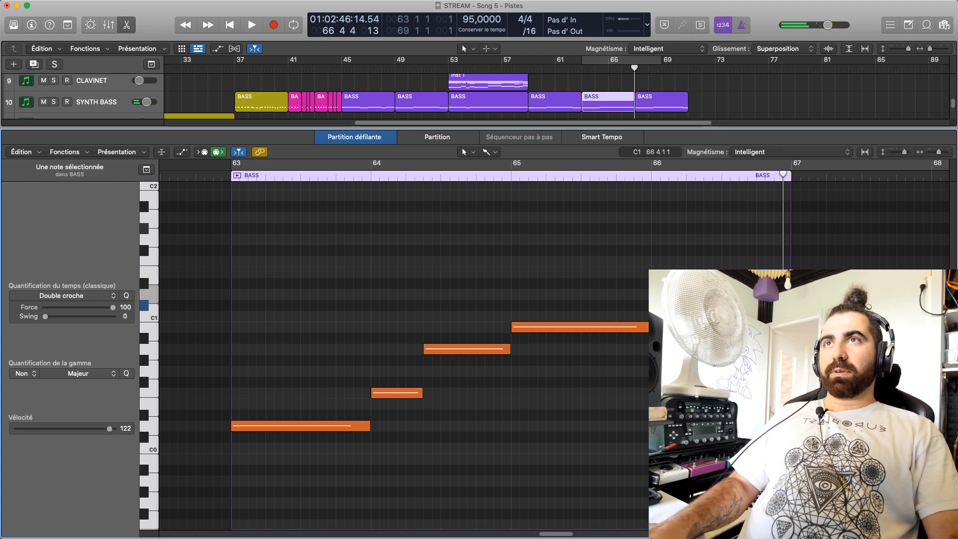
click(641, 176)
key(space)
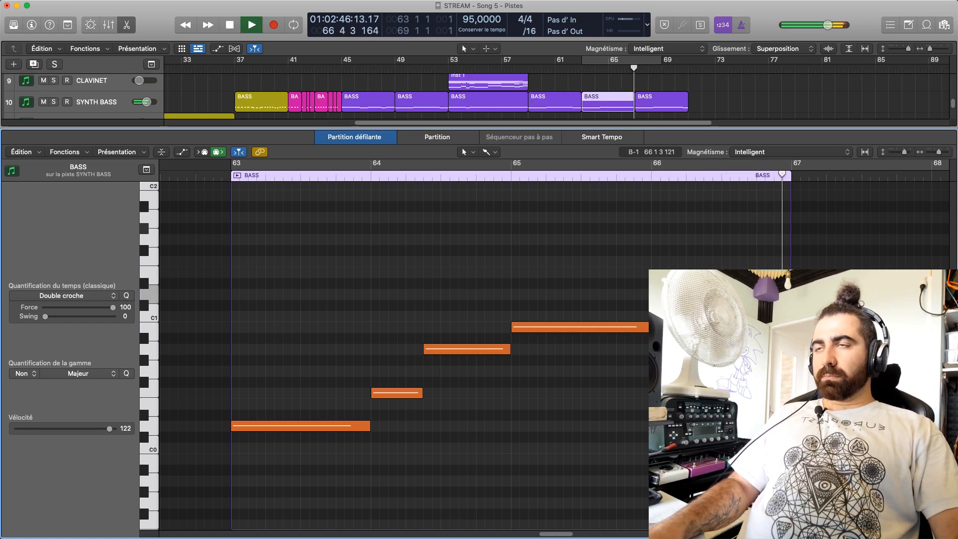
Close the piano roll and play the arrangement from bar 41 past the end of the bar 63 BASS region
key(e)
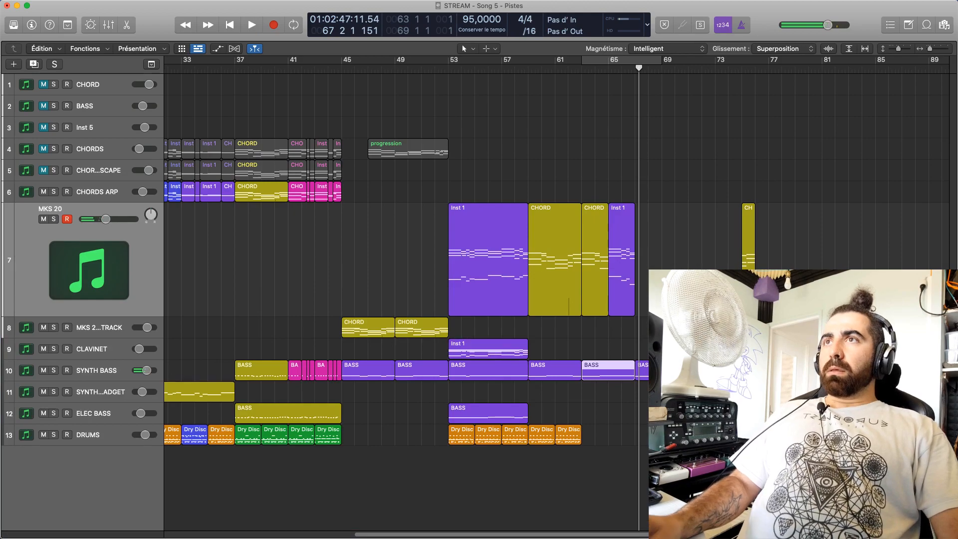
drag(427, 64, 288, 65)
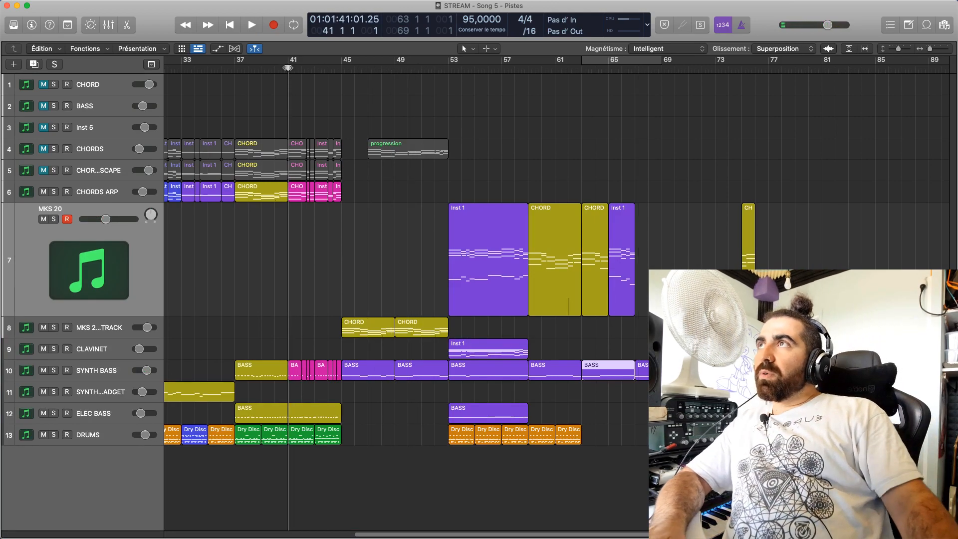
key(space)
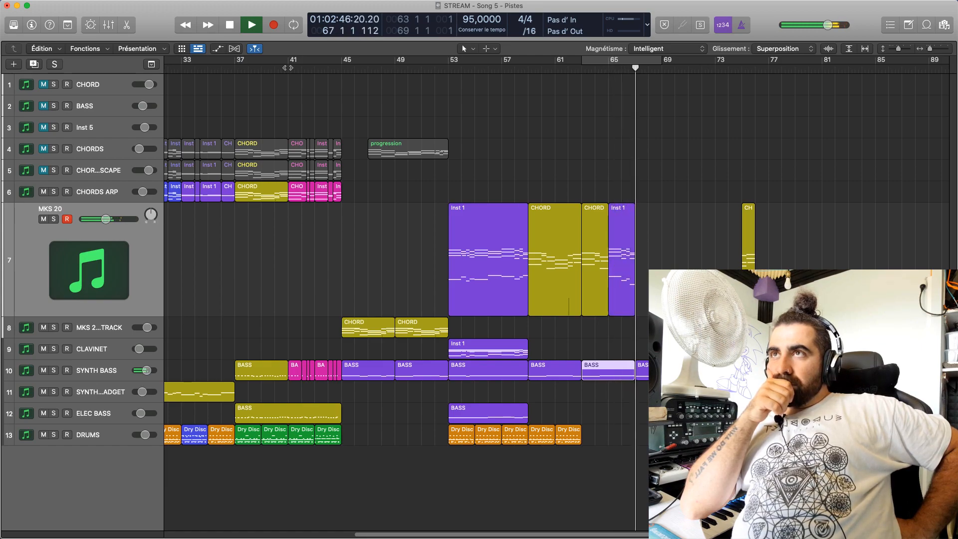
key(space)
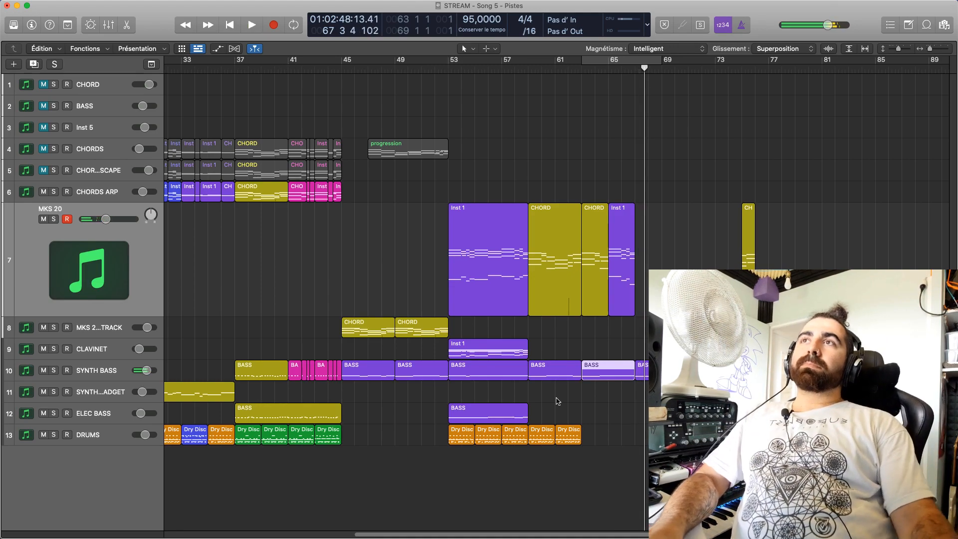
Split the MKS 20 Inst 1 region that starts at bar 53 at bar 55
click(455, 260)
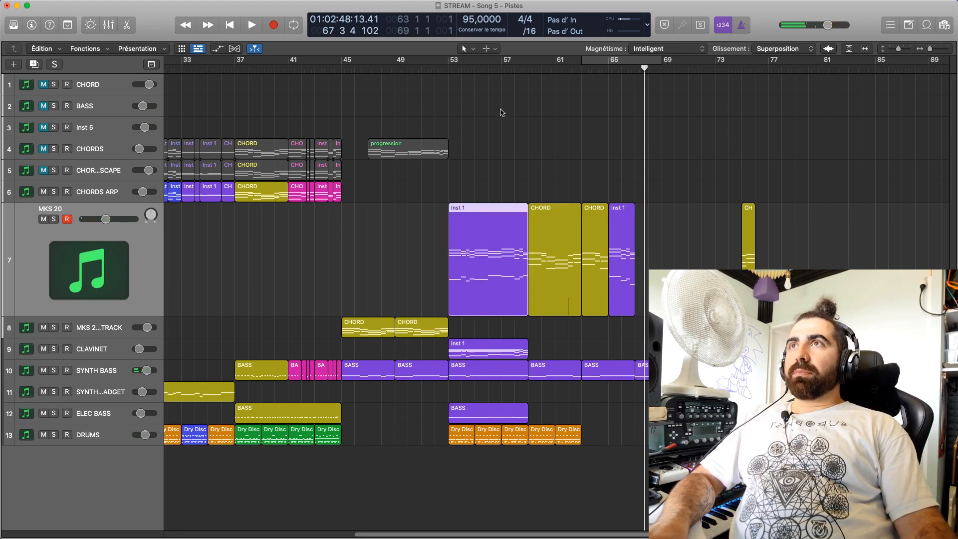
drag(445, 74, 474, 124)
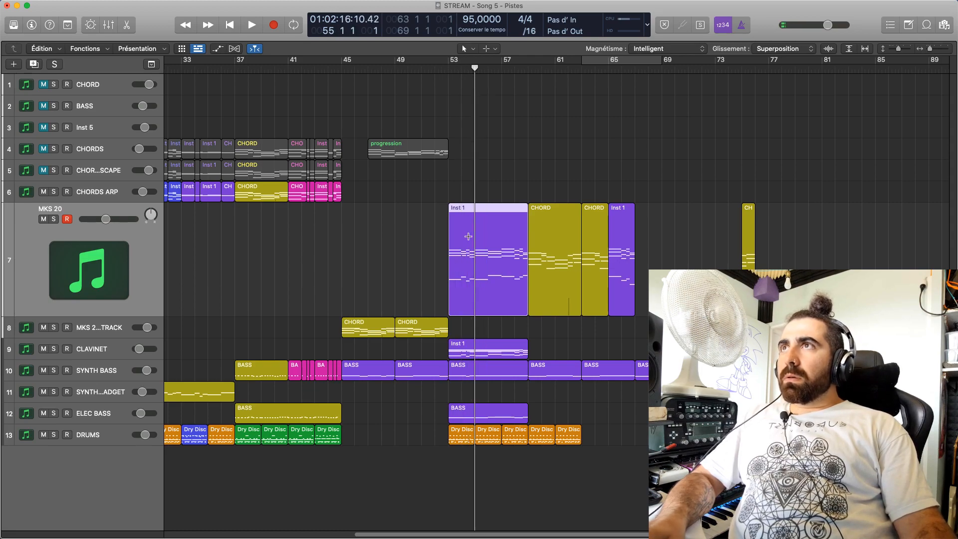
key(super+t)
Move the bar 63 MKS 20 CHORD region to bar 73 and copy the two-bar Inst 1 region from bar 53 into its place
drag(597, 234, 727, 232)
drag(452, 240, 586, 235)
click(567, 69)
key(space)
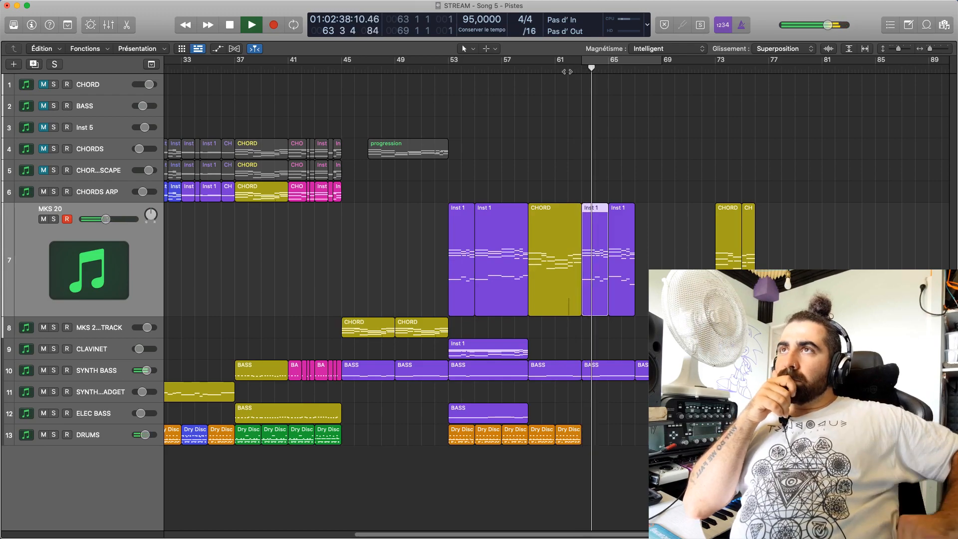
Listen to the new bar 63 chords with SYNTH BASS muted, restart playback from bar 53, and unmute SYNTH BASS
click(44, 370)
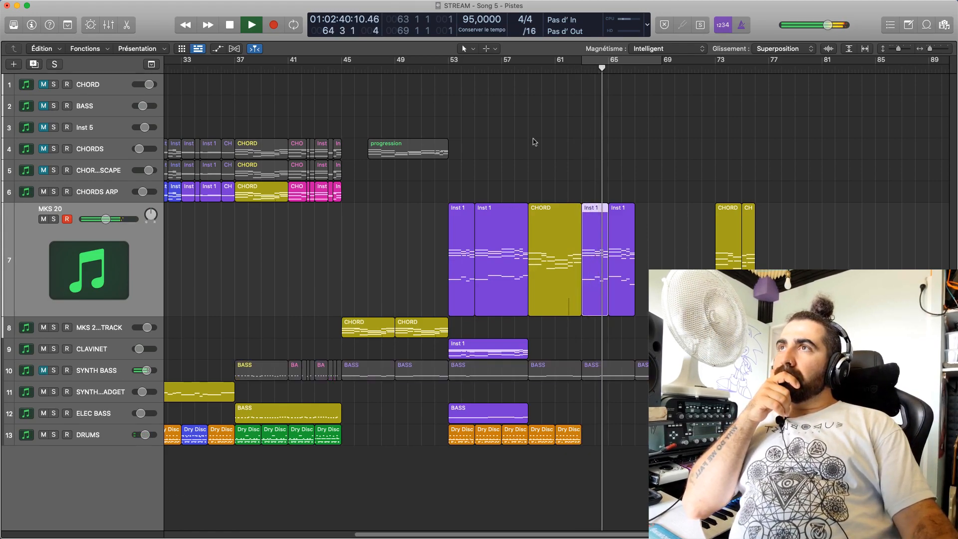
click(529, 94)
click(448, 69)
click(45, 371)
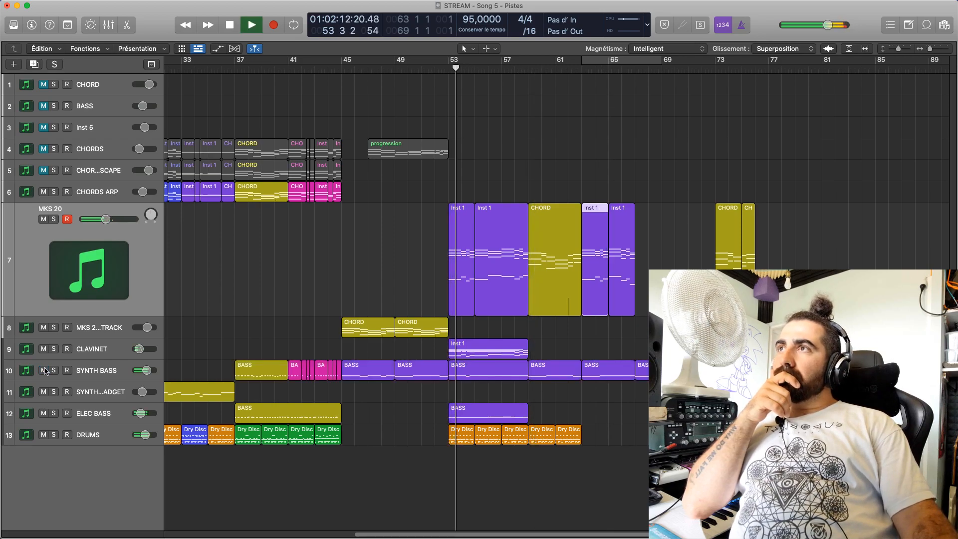
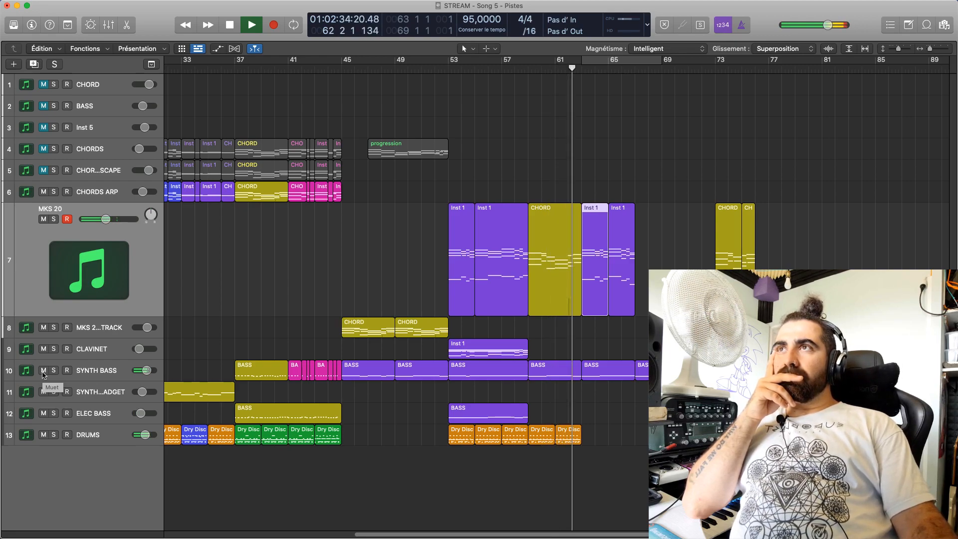
Compare the MKS 20 chords up to bar 67 with and without SYNTH BASS, and park the playhead at bar 67
click(42, 372)
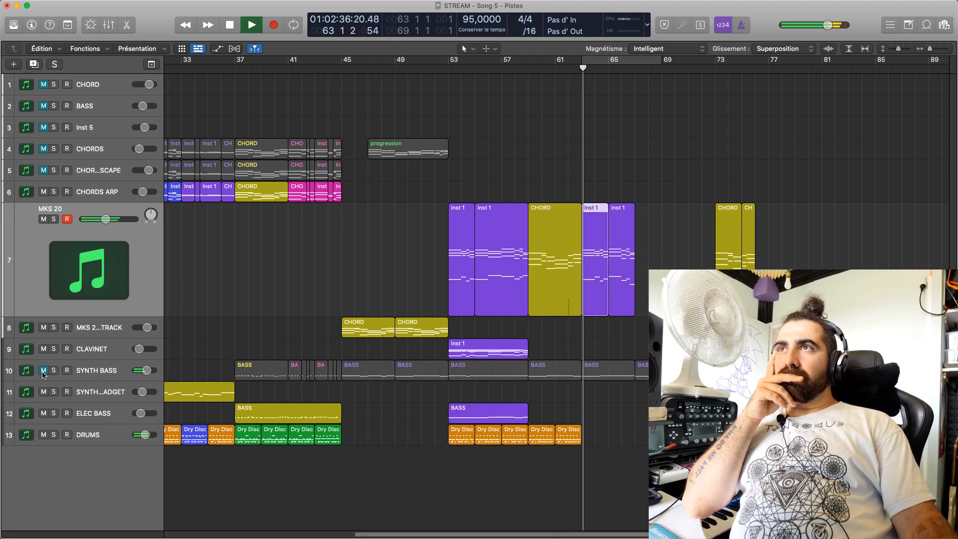
click(43, 371)
click(43, 371)
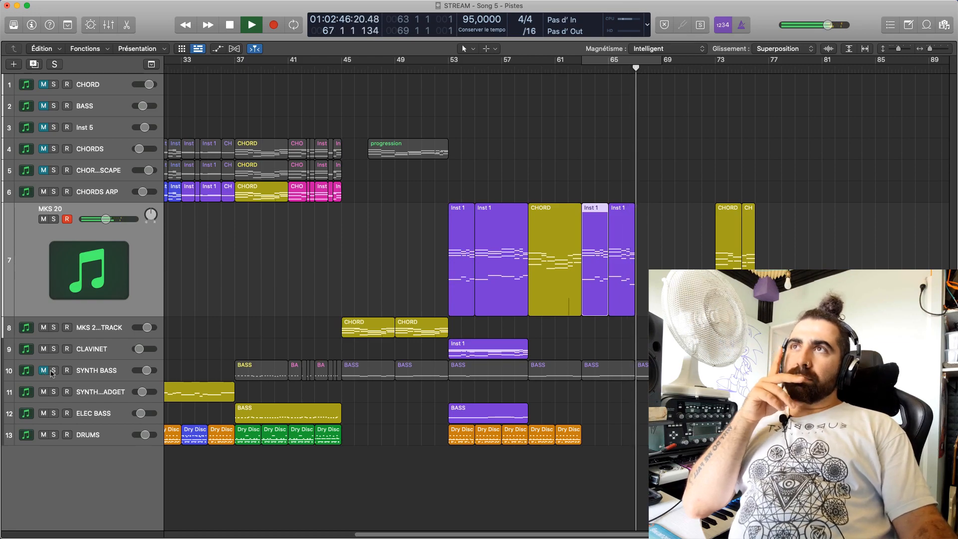
key(space)
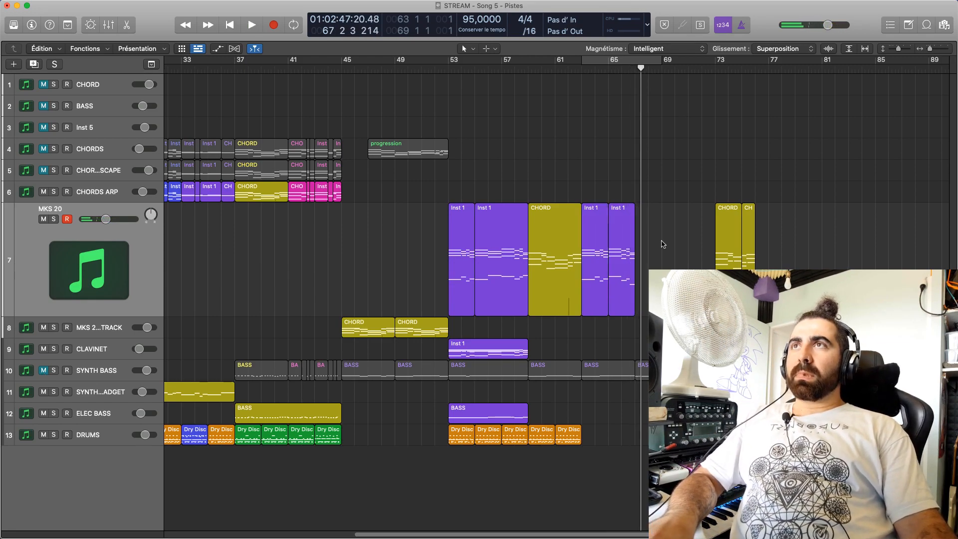
mouse_move(640, 74)
mouse_down()
mouse_move(627, 74)
mouse_move(635, 74)
mouse_up()
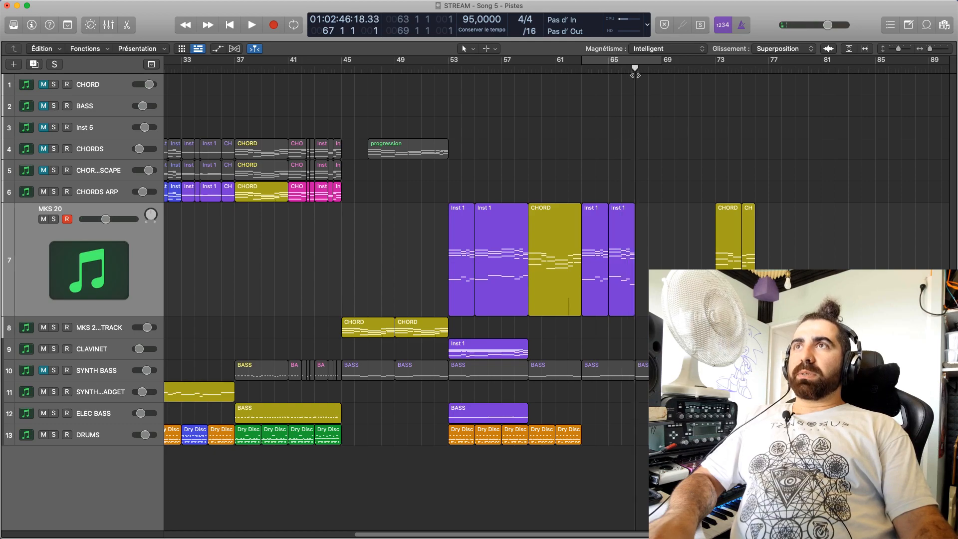
Fill ELEC BASS with BASS regions from bar 59 onward and clear the SYNTH BASS region at bar 63
drag(693, 244, 694, 279)
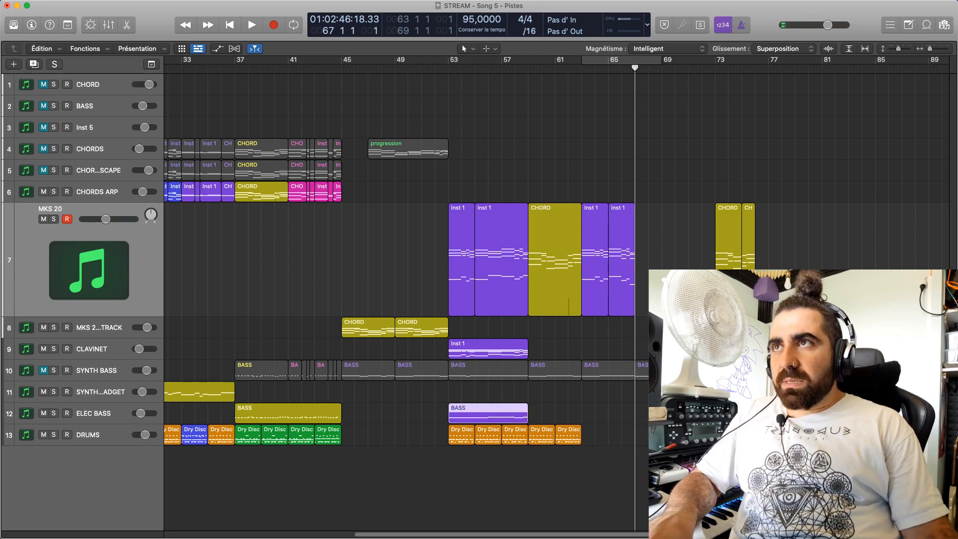
drag(647, 400, 553, 407)
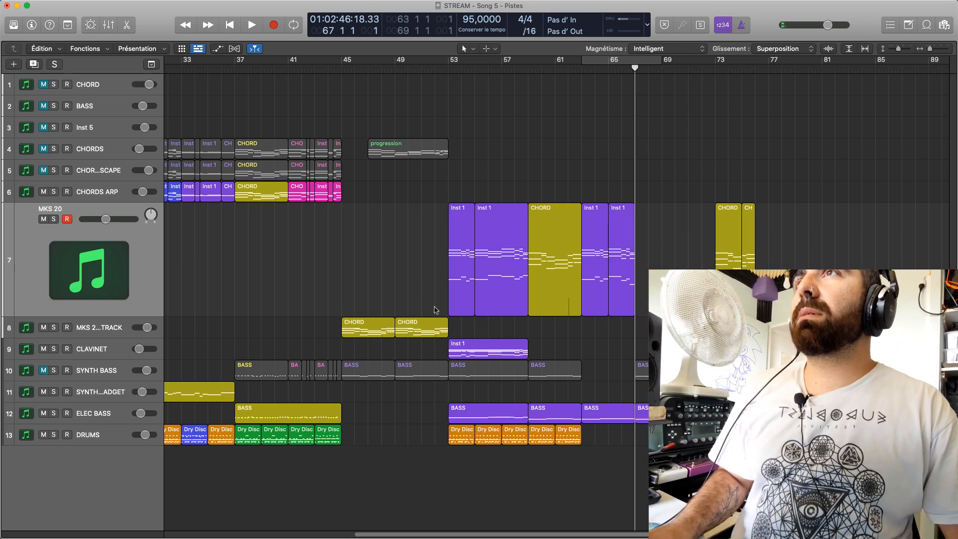
Unmute SYNTH BASS and listen to the arrangement from bar 45 and again from bar 53 to bar 57
click(474, 376)
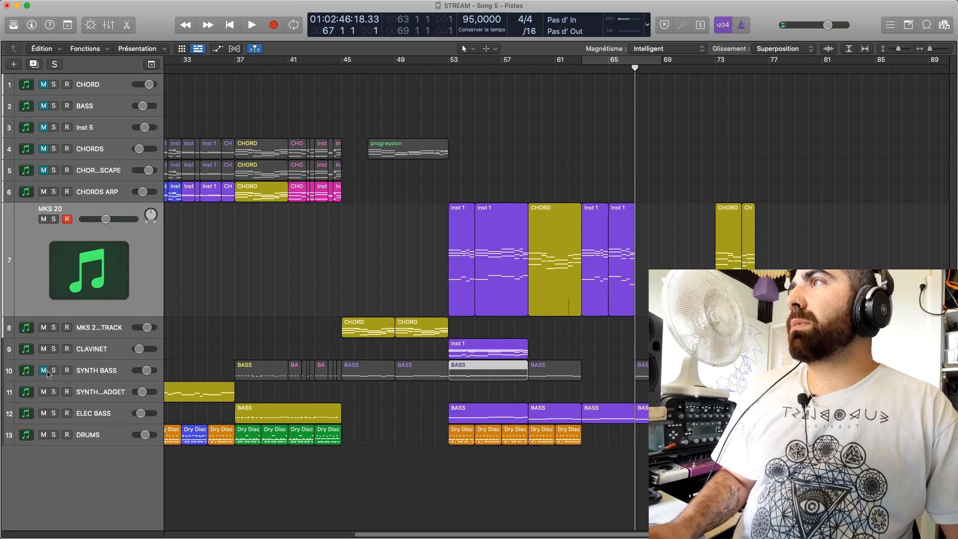
click(45, 371)
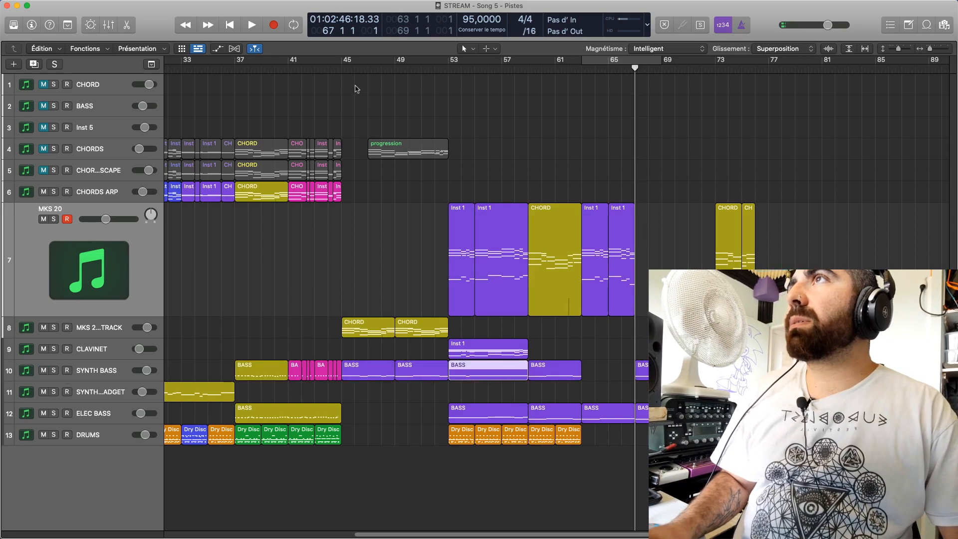
drag(357, 74, 340, 74)
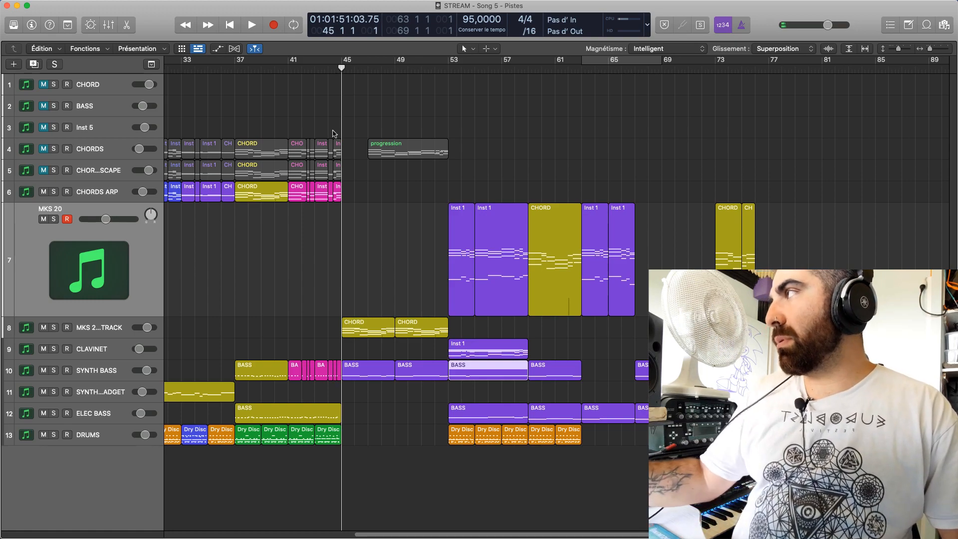
key(space)
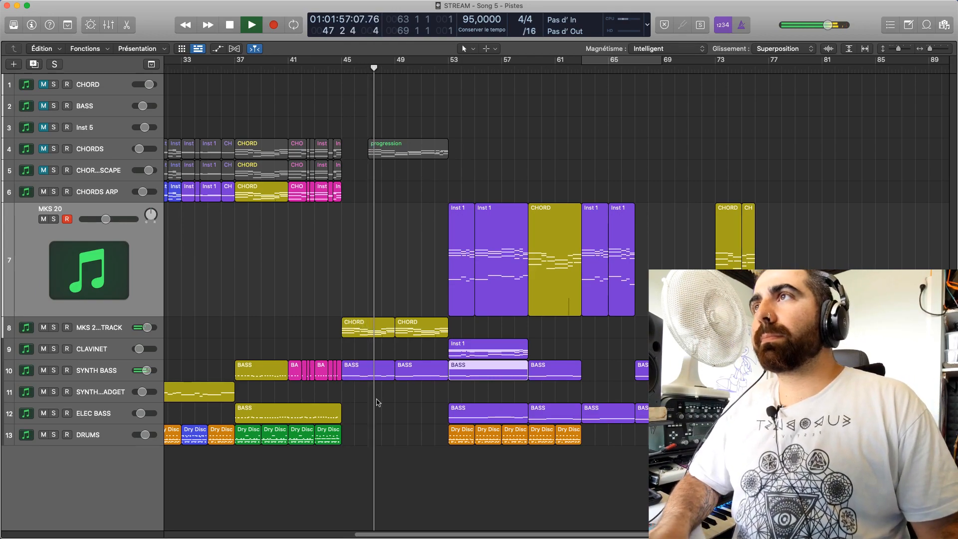
key(space)
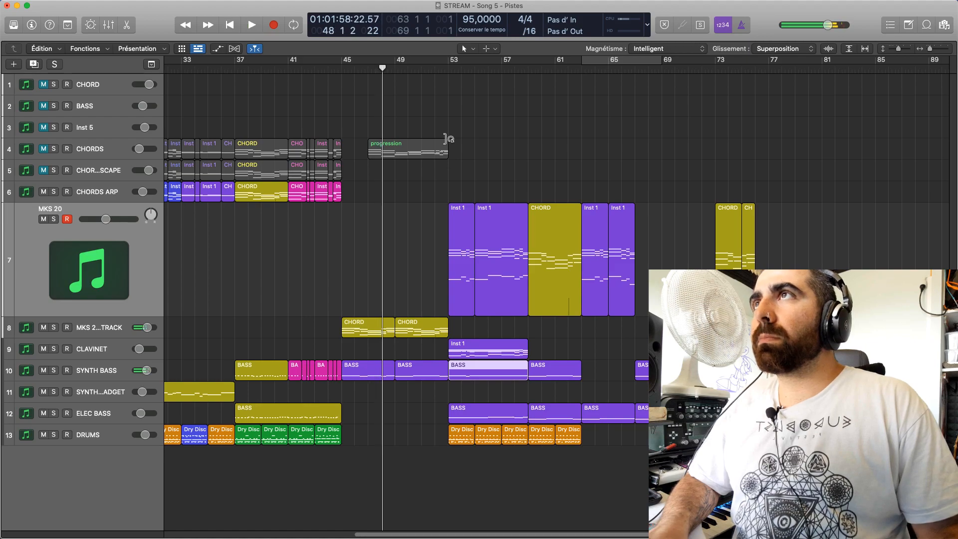
click(446, 73)
key(space)
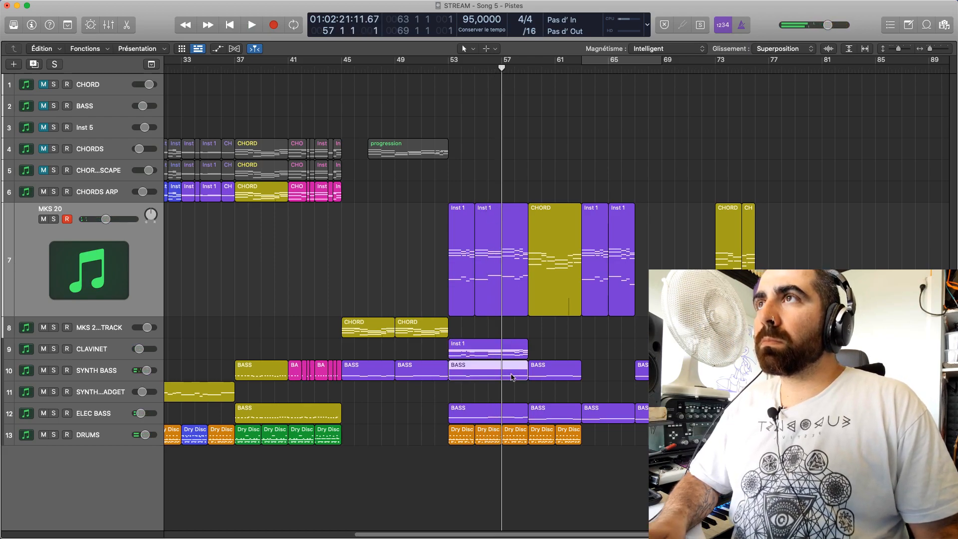
Split the bar 53 SYNTH BASS region at bars 55 and 57, copying its first part to bar 63 and its last to bar 65
key(super+t)
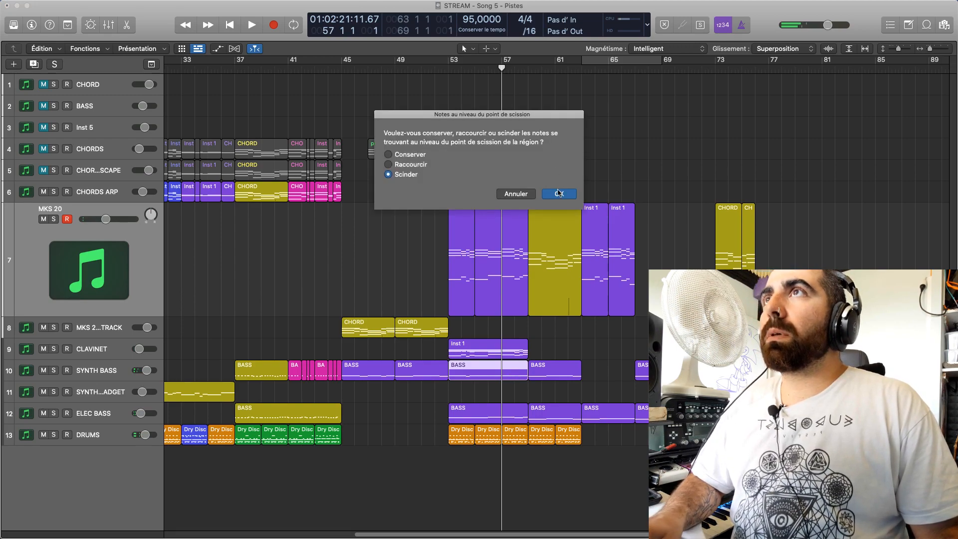
click(558, 193)
drag(517, 370, 624, 371)
click(474, 71)
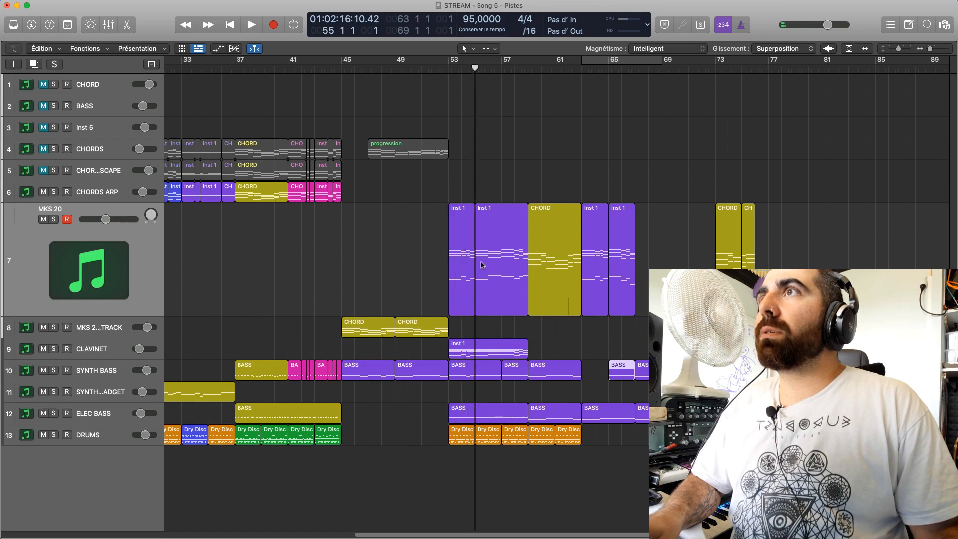
drag(463, 368, 586, 374)
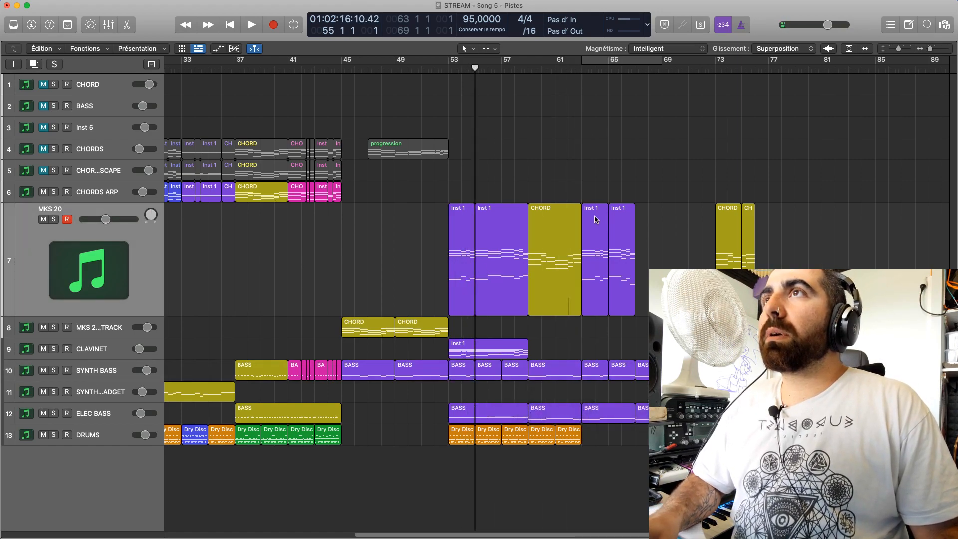
Play the copied bass parts from about bar 62 and mute ELEC BASS
click(570, 70)
key(space)
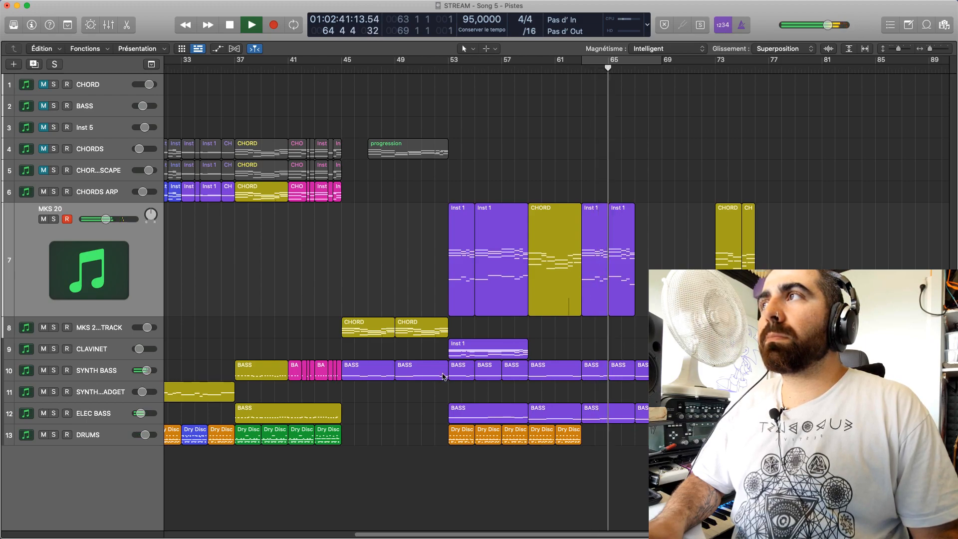
click(44, 413)
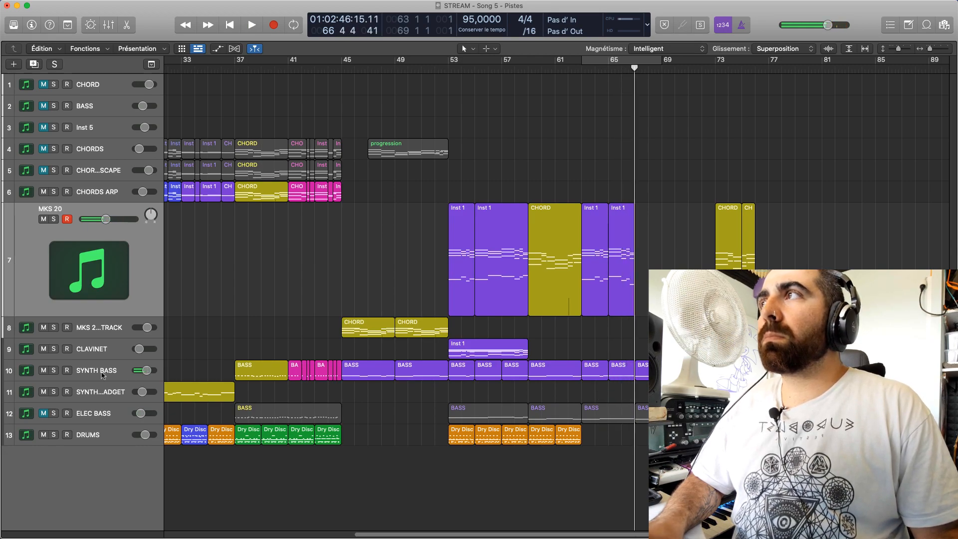
Mute SYNTH BASS and play the MKS 20 chords from bar 65 twice
click(48, 371)
click(607, 70)
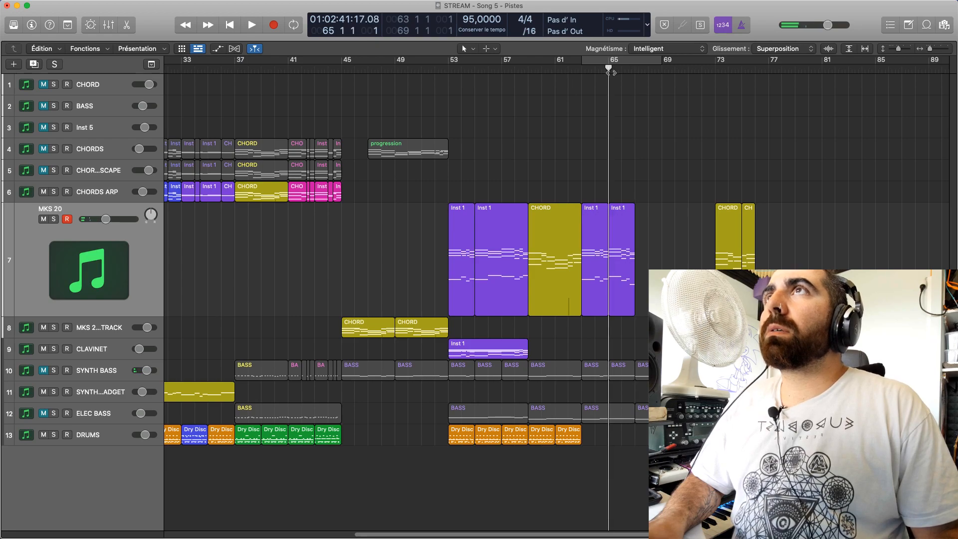
key(space)
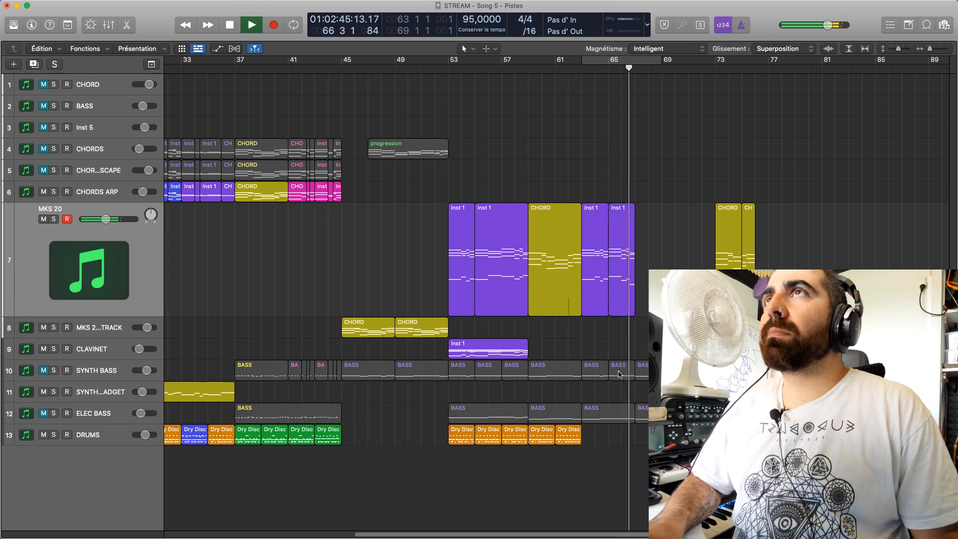
key(space)
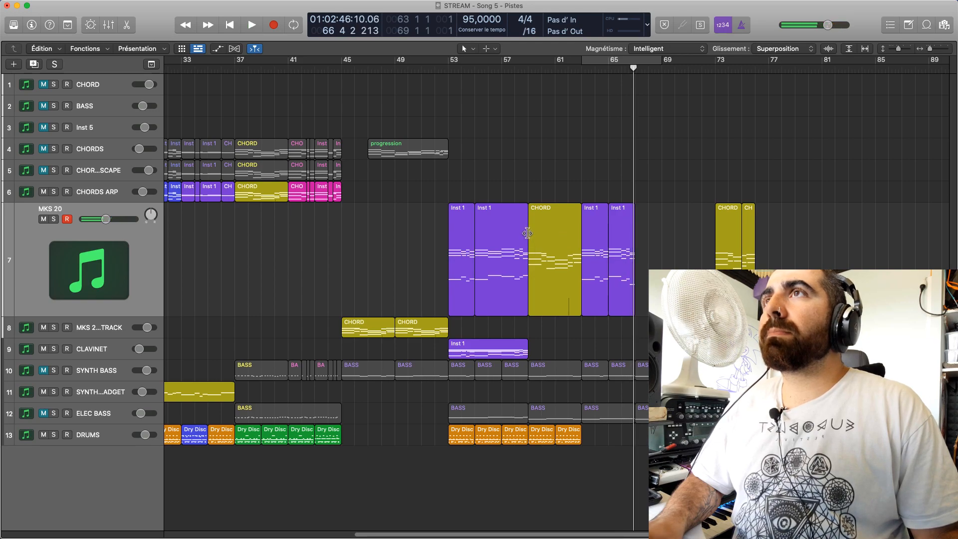
click(608, 72)
key(space)
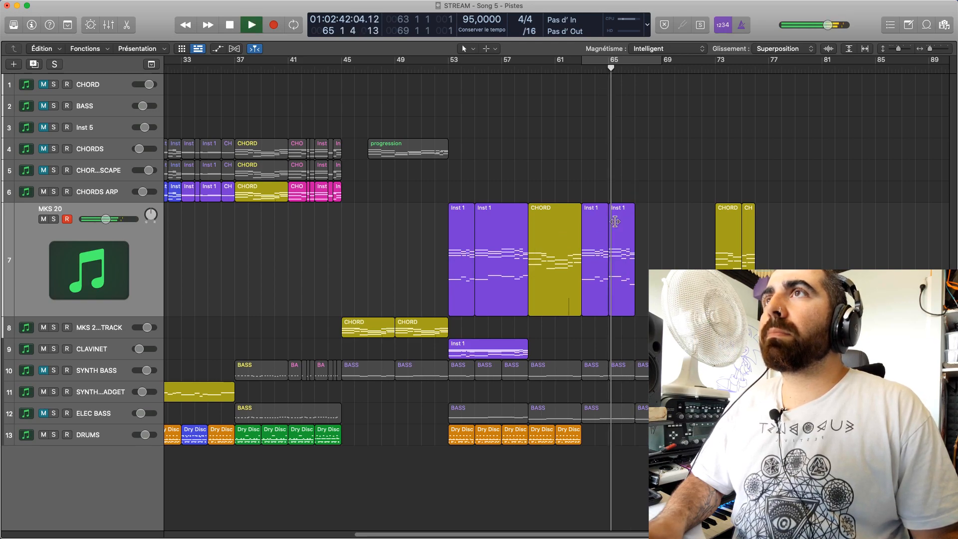
Unmute and solo SYNTH BASS, open its bar 65 region in the piano roll, and enlarge the arrangement area above
click(43, 371)
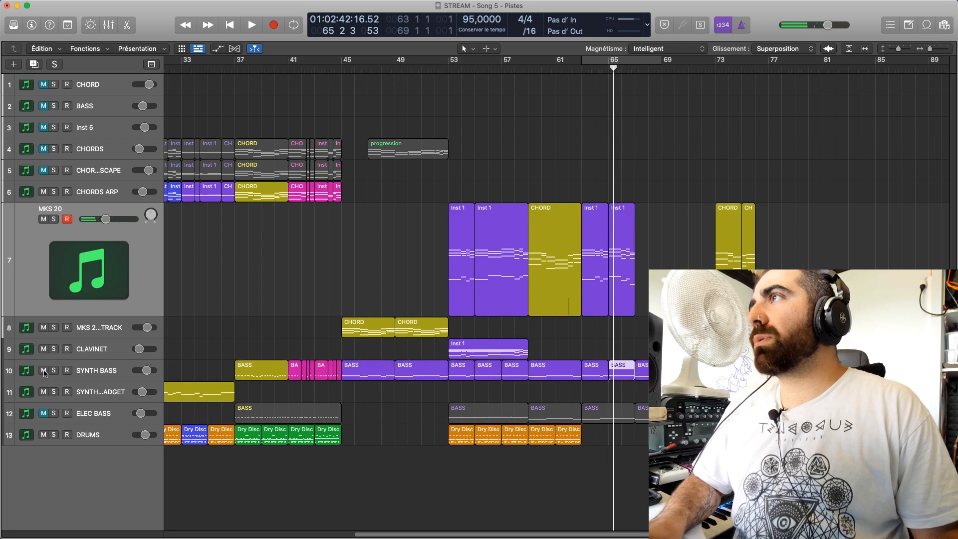
click(54, 370)
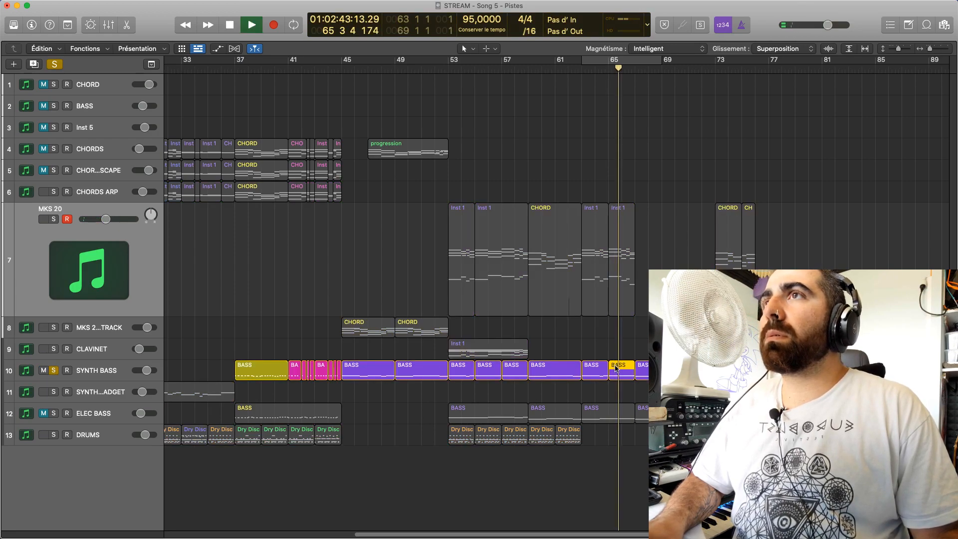
double_click(630, 375)
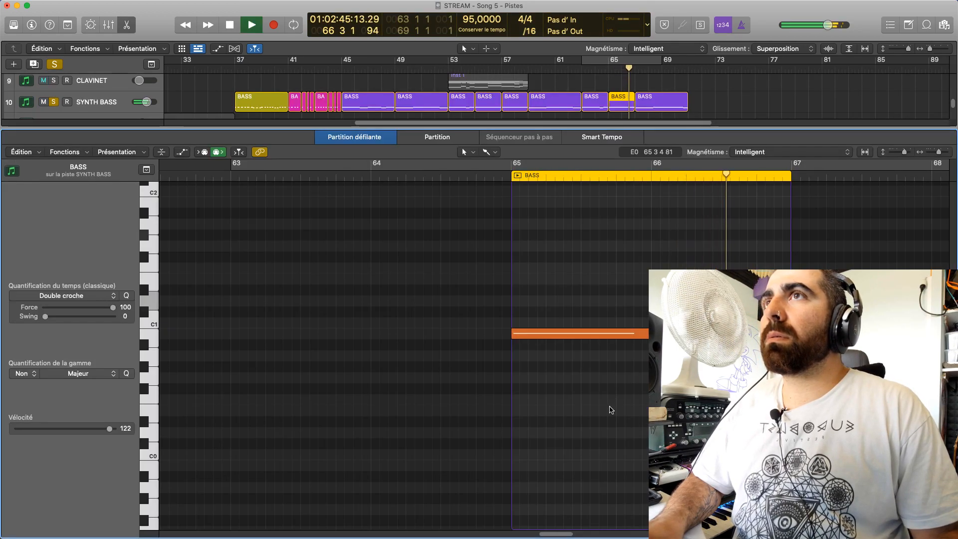
key(space)
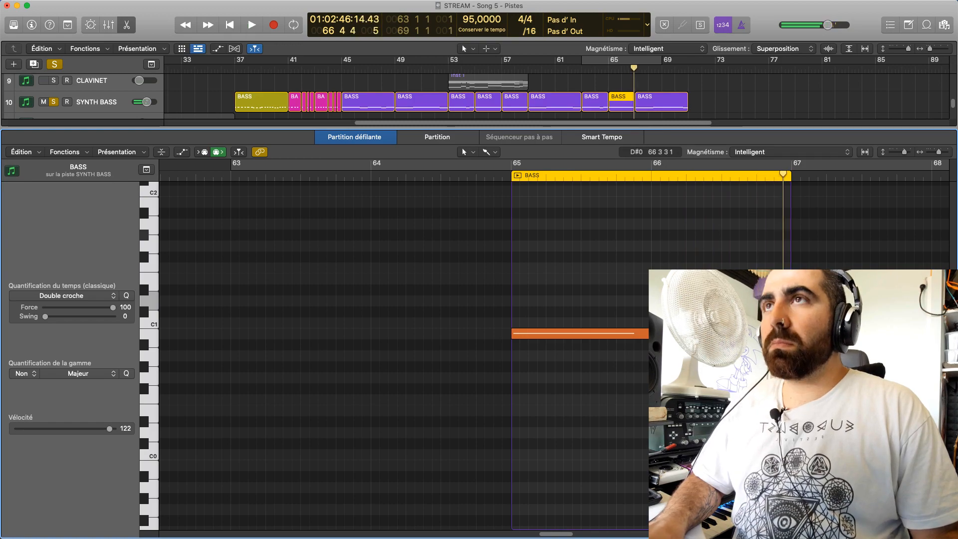
drag(631, 137, 631, 363)
scroll(621, 225, up, 2)
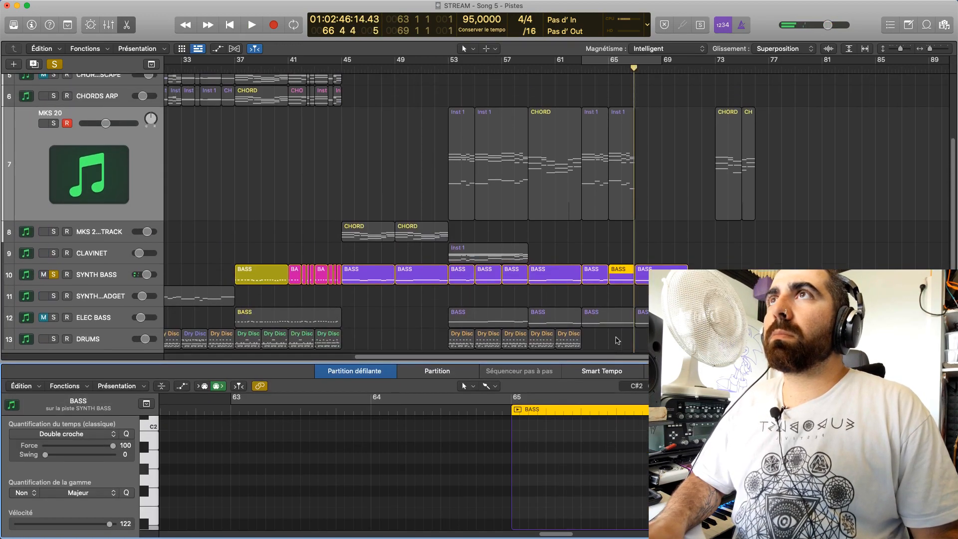
Solo MKS 20 as well and show its bar 65 Inst 1 region in the piano roll
click(623, 194)
click(718, 461)
click(627, 214)
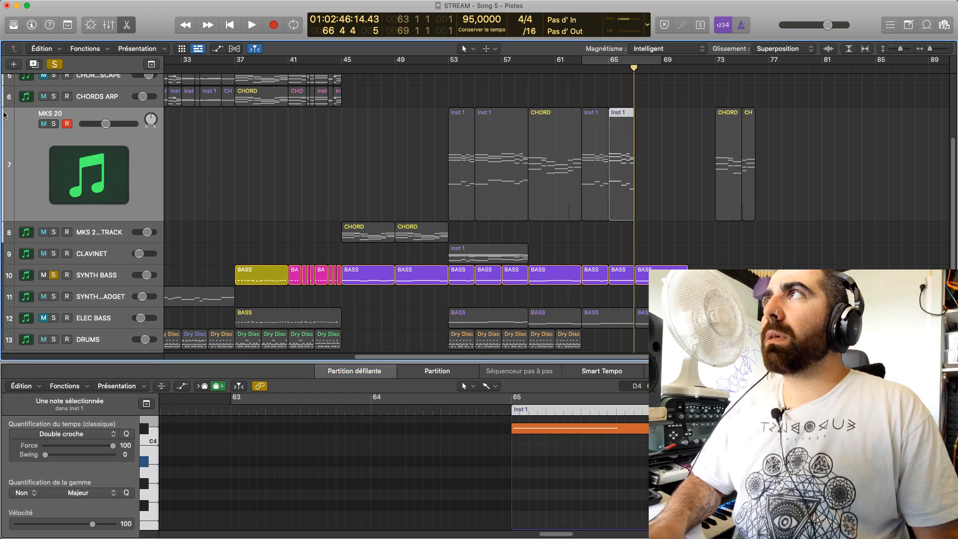
click(53, 124)
key(e)
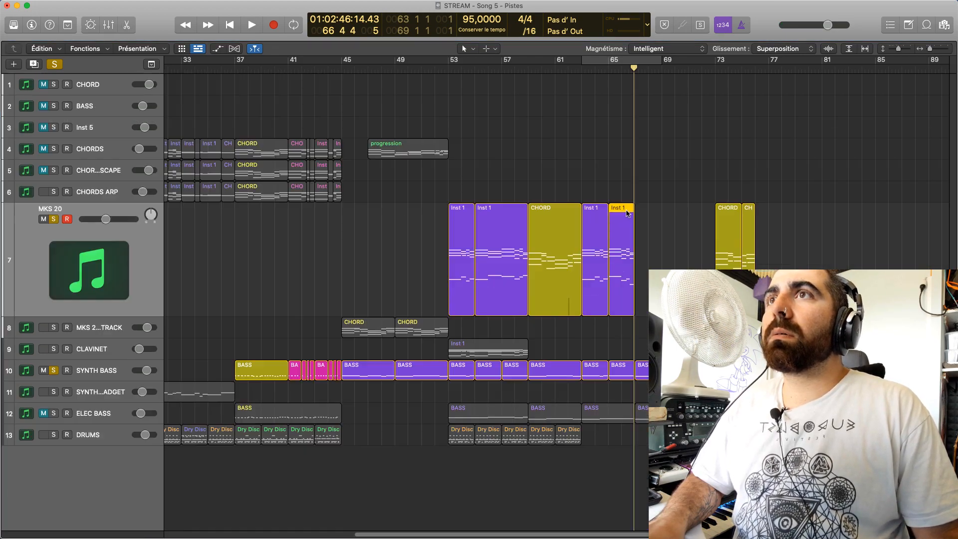
key(e)
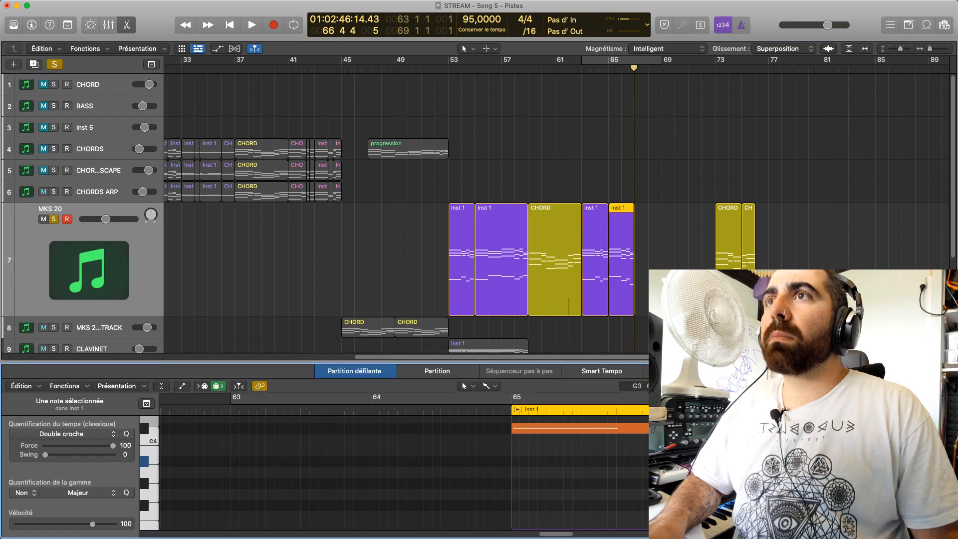
Audition the individual chord notes of the bar 65 MKS 20 region, from the upper voices down to the bass note
drag(738, 461, 737, 419)
scroll(737, 460, up, 3)
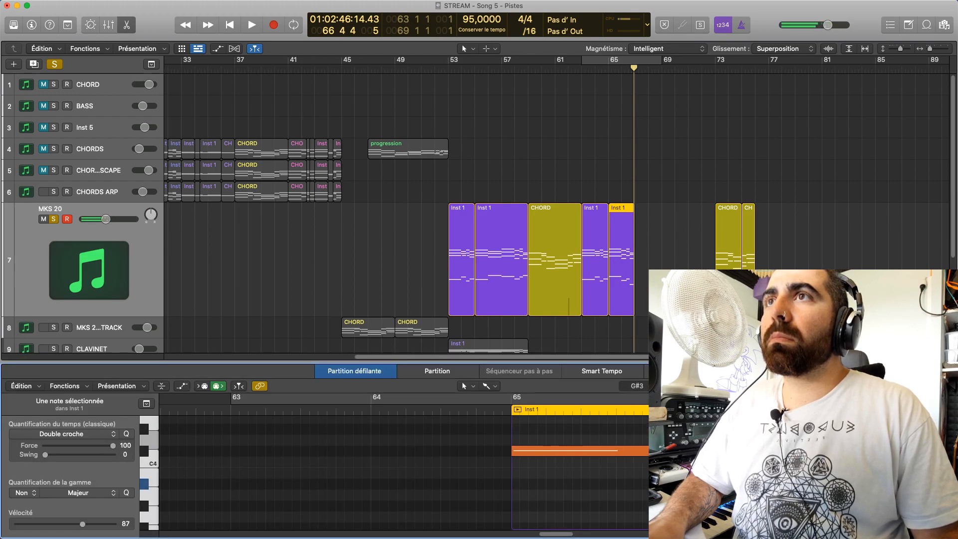
click(611, 250)
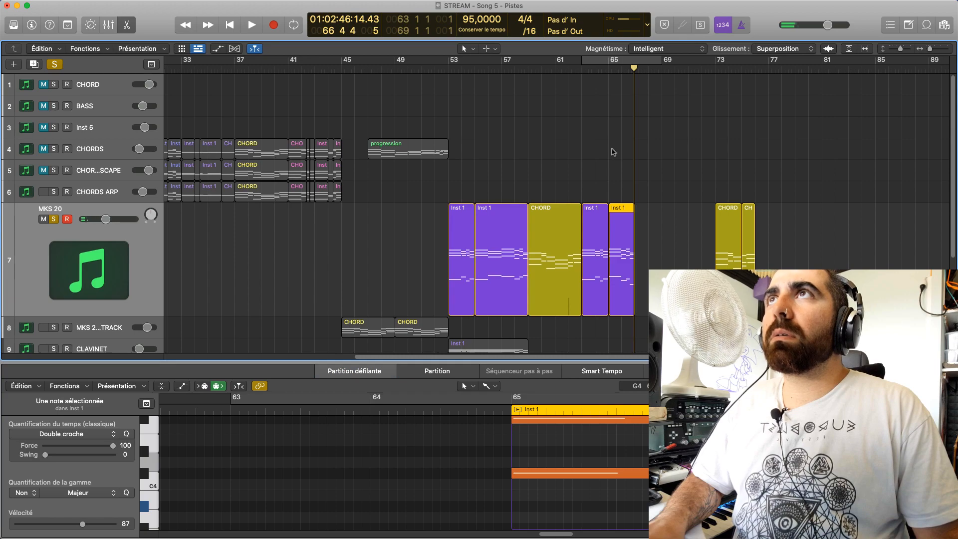
click(724, 484)
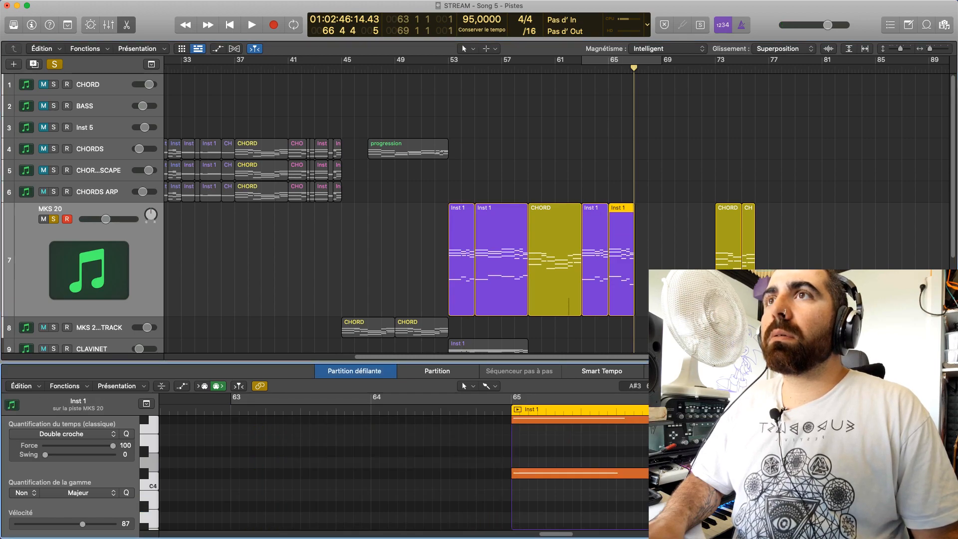
click(723, 505)
scroll(723, 498, down, 15)
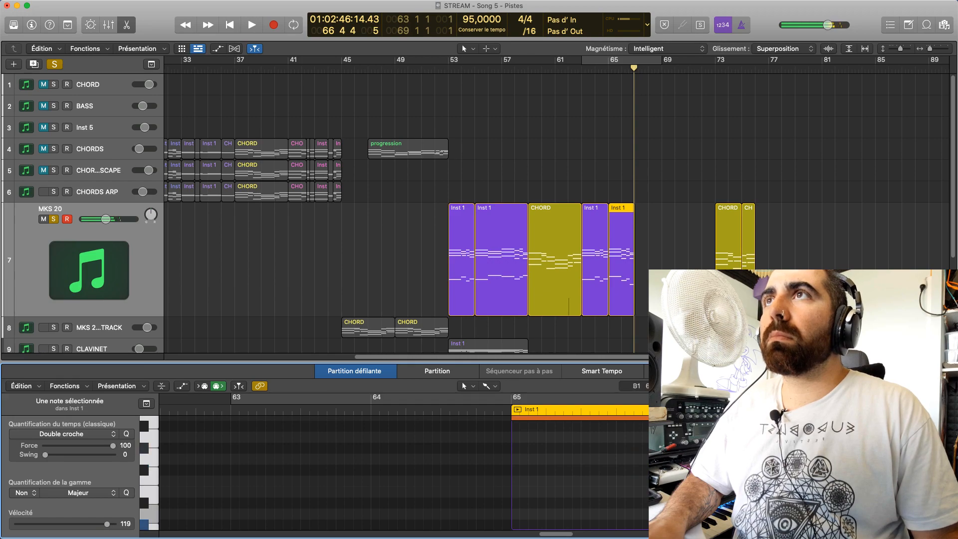
scroll(621, 279, down, 5)
Show the bar 65 SYNTH BASS region in the piano roll and audition its notes against the chord
click(623, 267)
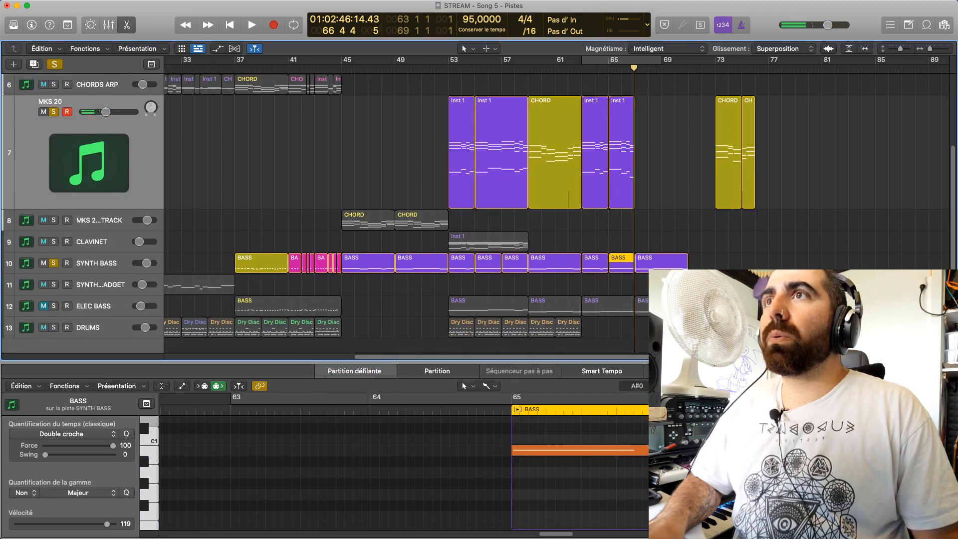
click(738, 483)
mouse_move(738, 483)
mouse_down()
mouse_move(737, 472)
mouse_move(738, 483)
mouse_up()
click(798, 484)
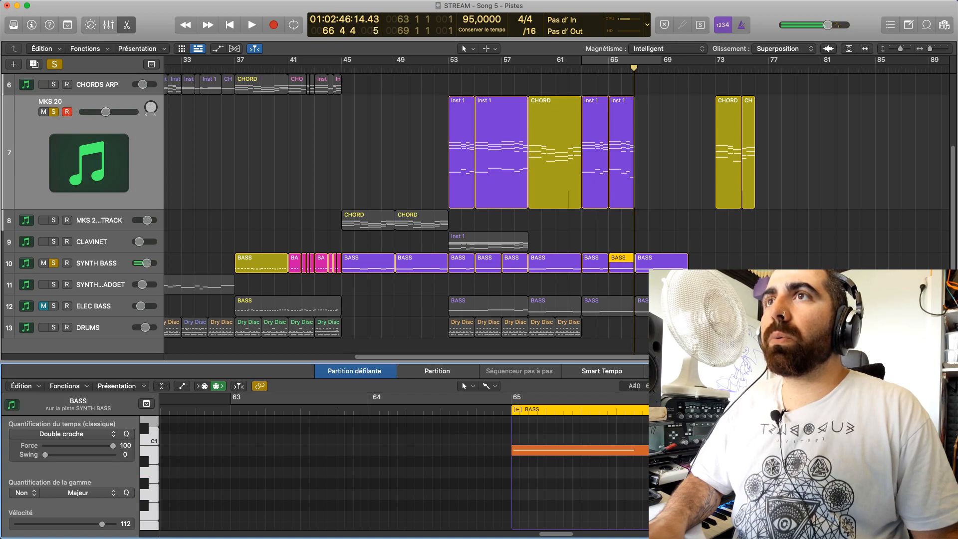
Lower the first bar 66 note of the SYNTH BASS bar 65 region to G0 and the second to G♯0
drag(738, 484, 738, 493)
drag(723, 462, 723, 483)
click(738, 493)
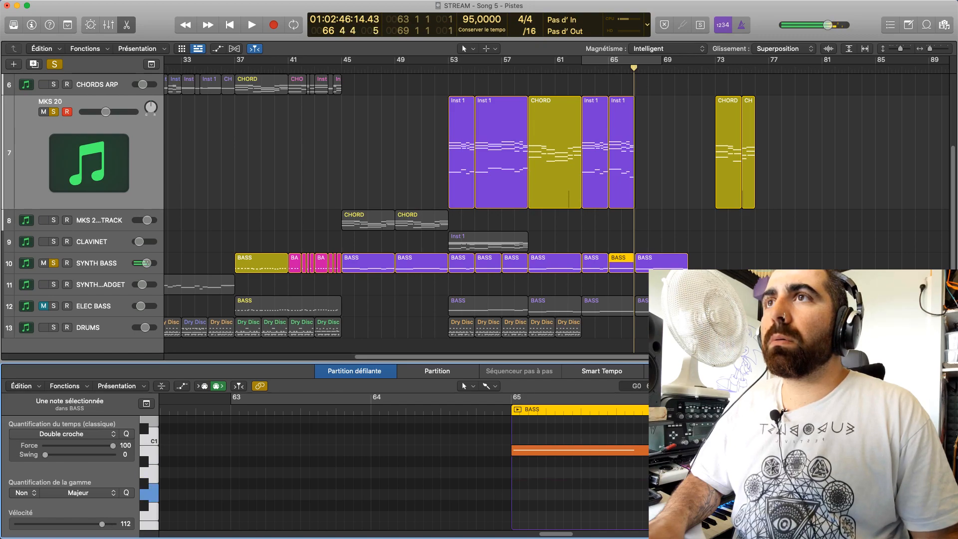
Audition the low notes of the MKS 20 bar 65 region, and reopen the SYNTH BASS bar 65 region for comparison
click(612, 128)
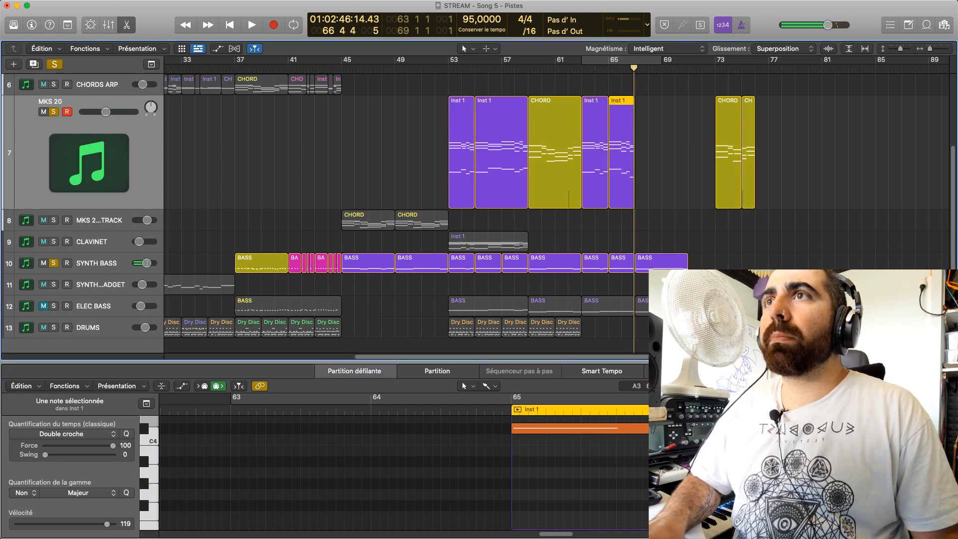
click(723, 469)
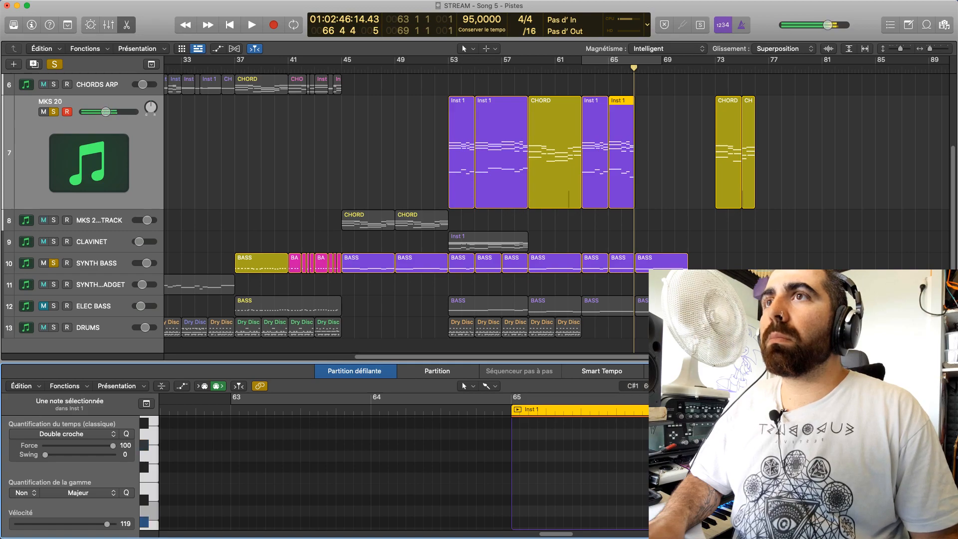
click(726, 317)
click(627, 263)
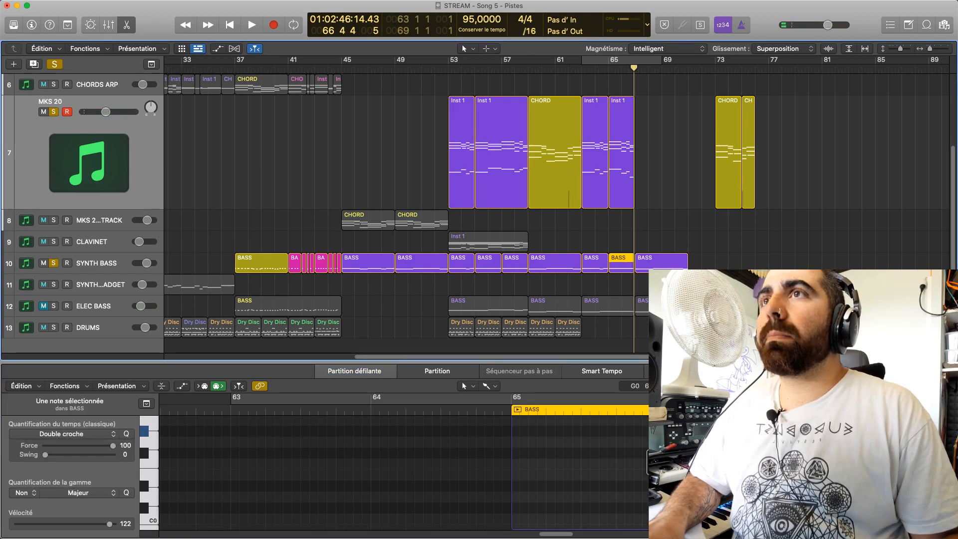
Lower the first bar 66 SYNTH BASS note to F♯0, raise the last one to C♯1, and play the passage from bar 65
click(684, 441)
scroll(689, 465, up, 3)
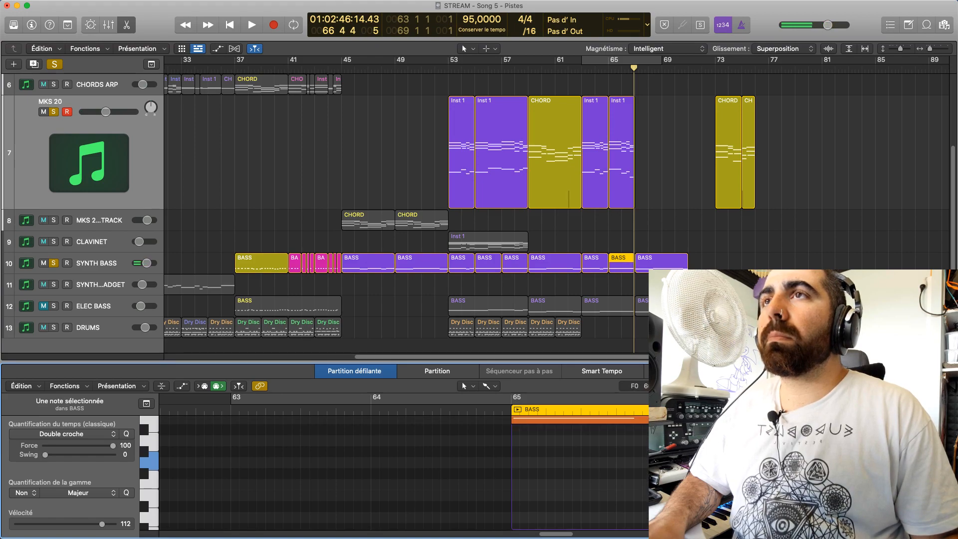
click(678, 473)
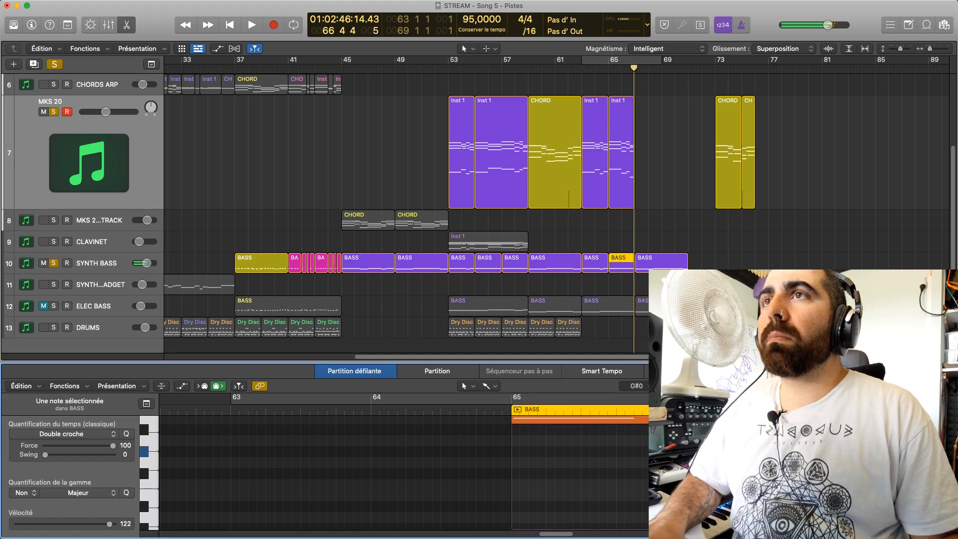
click(709, 463)
scroll(399, 472, up, 10)
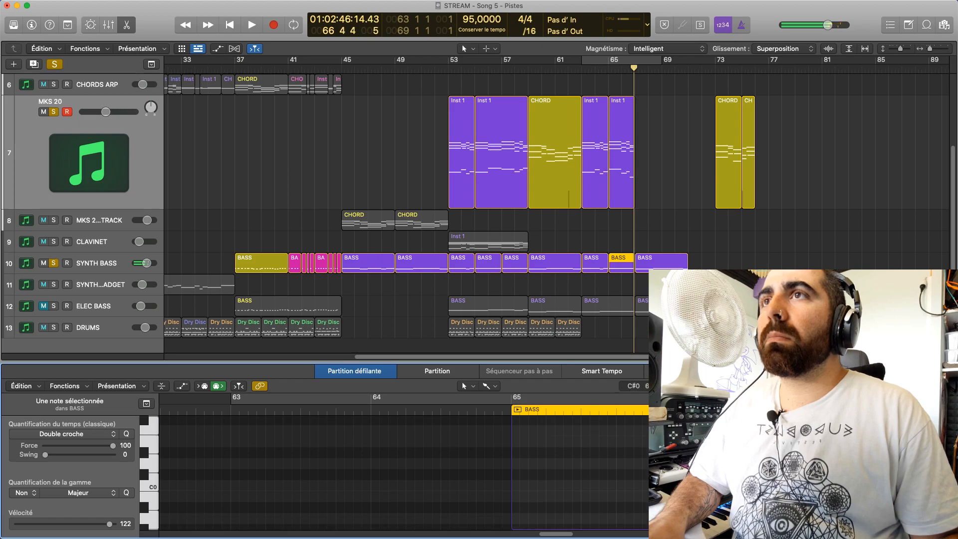
scroll(399, 471, down, 11)
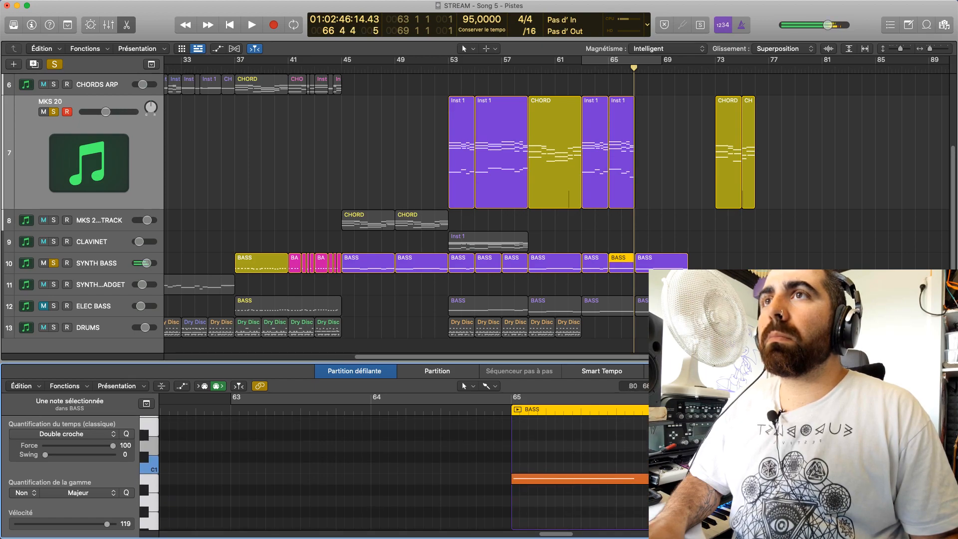
scroll(399, 471, up, 8)
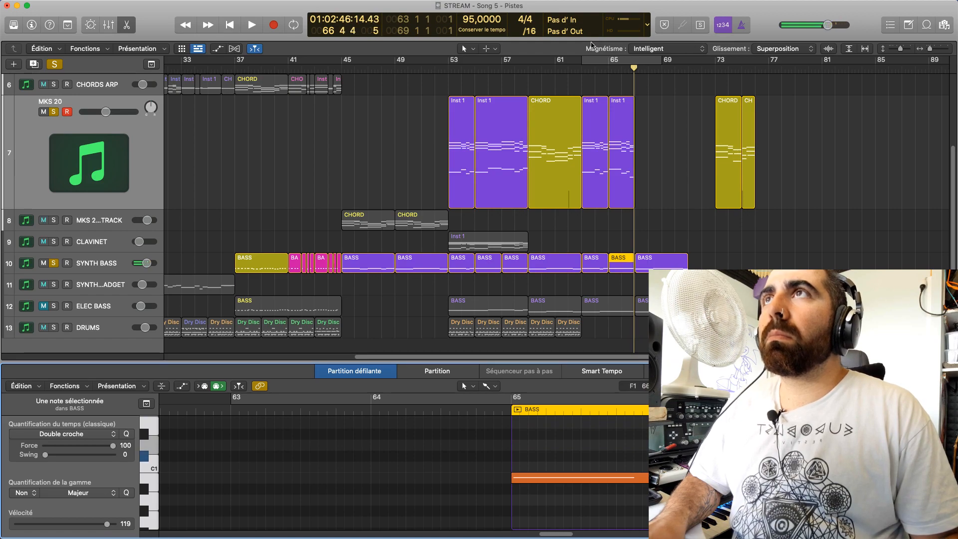
click(608, 72)
key(space)
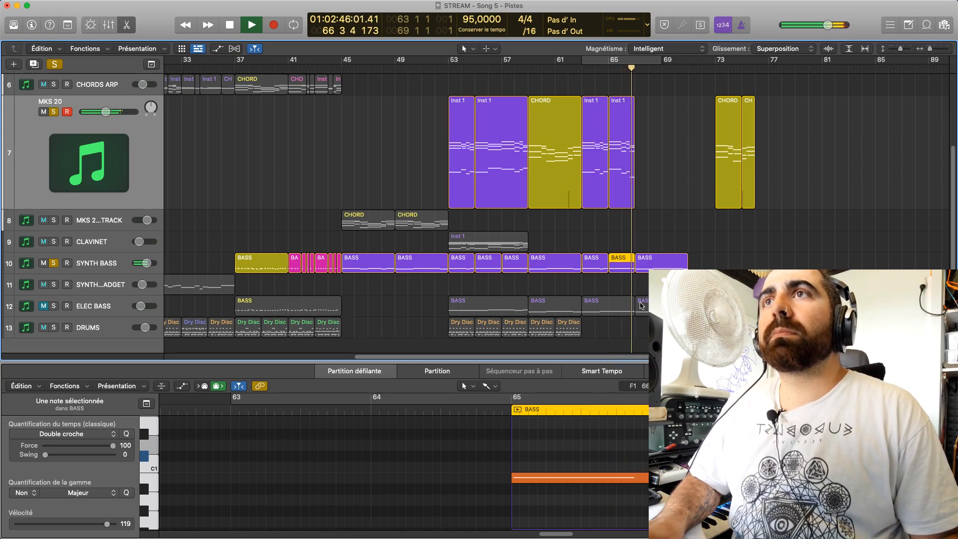
key(space)
Lower the last SYNTH BASS note before bar 67 to A♯0 and play bar 66 to check it
click(761, 491)
drag(756, 417, 759, 447)
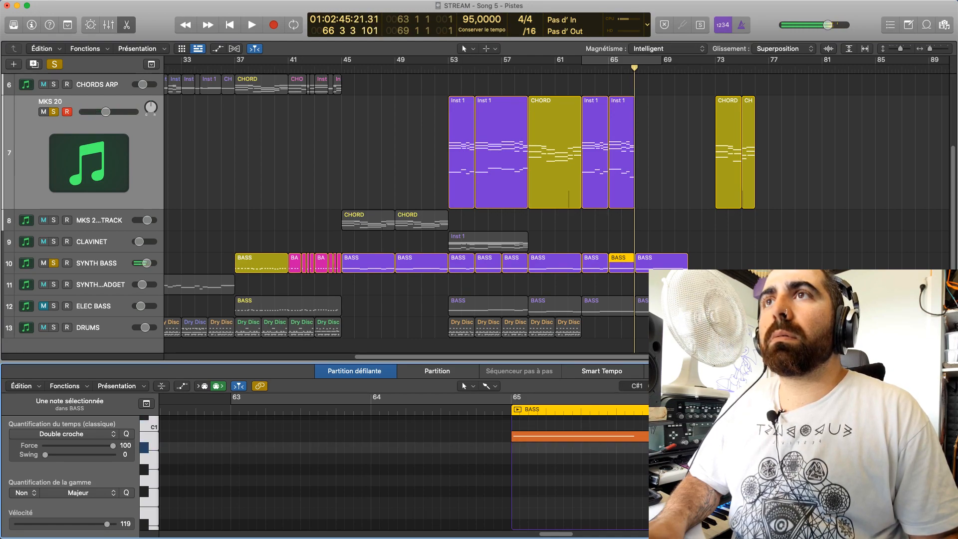
click(768, 491)
key(space)
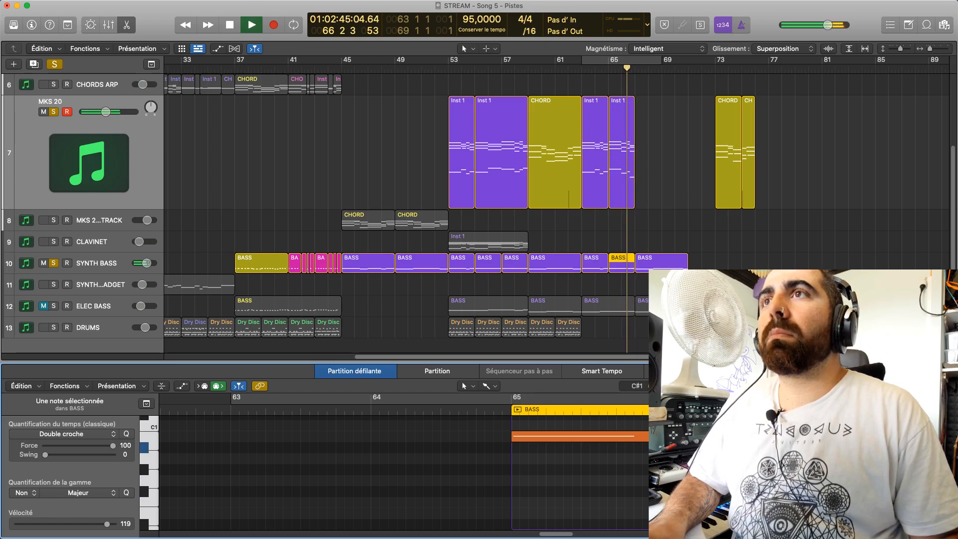
key(space)
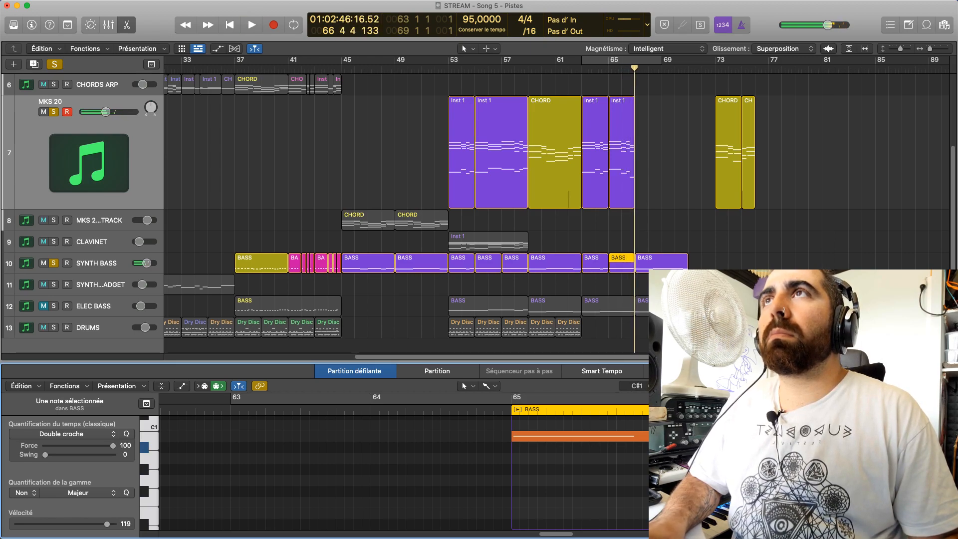
Take SYNTH BASS out of solo, open the MKS 20 bar 65 region, and play bar 66 alone
click(619, 174)
click(626, 71)
click(45, 264)
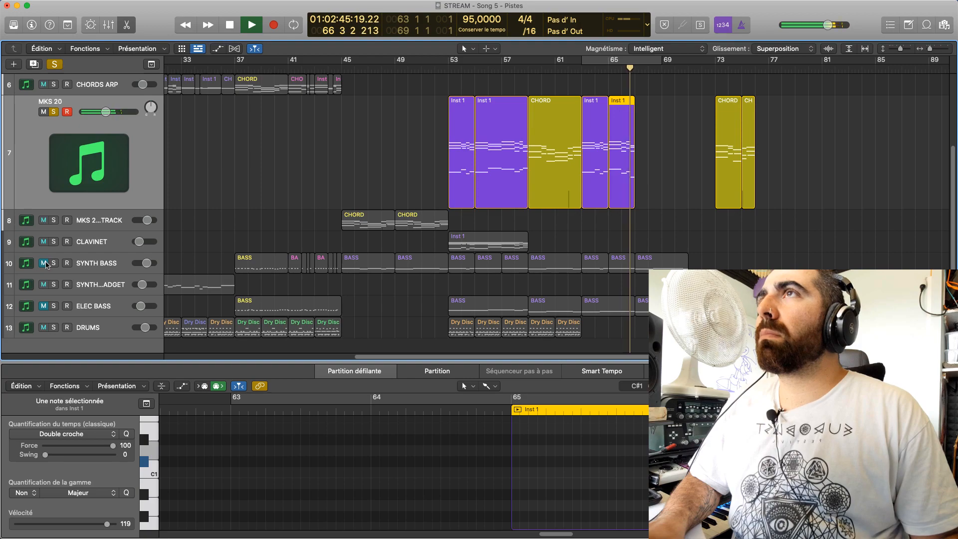
key(space)
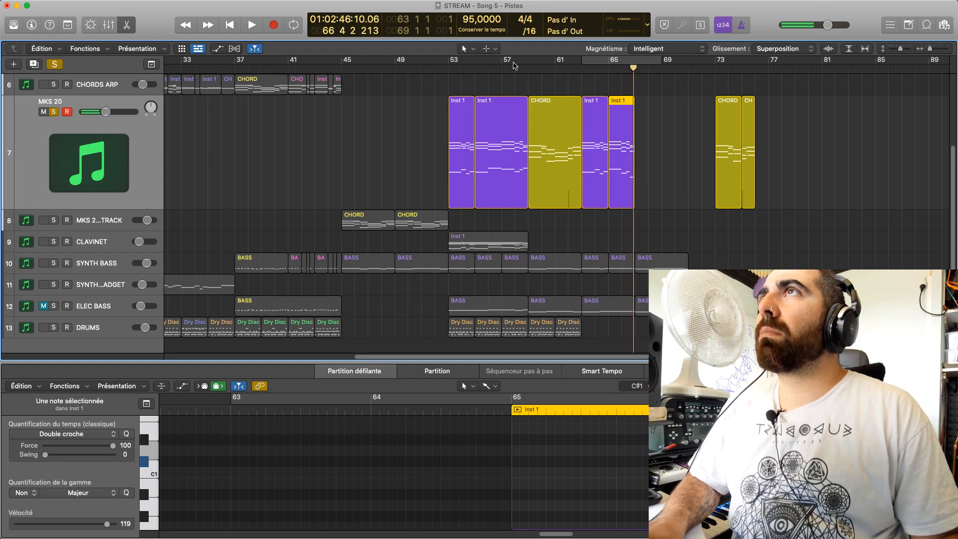
Play the MKS 20 chords from bar 57 and again around bar 66 to compare the two phrase endings
click(511, 69)
key(space)
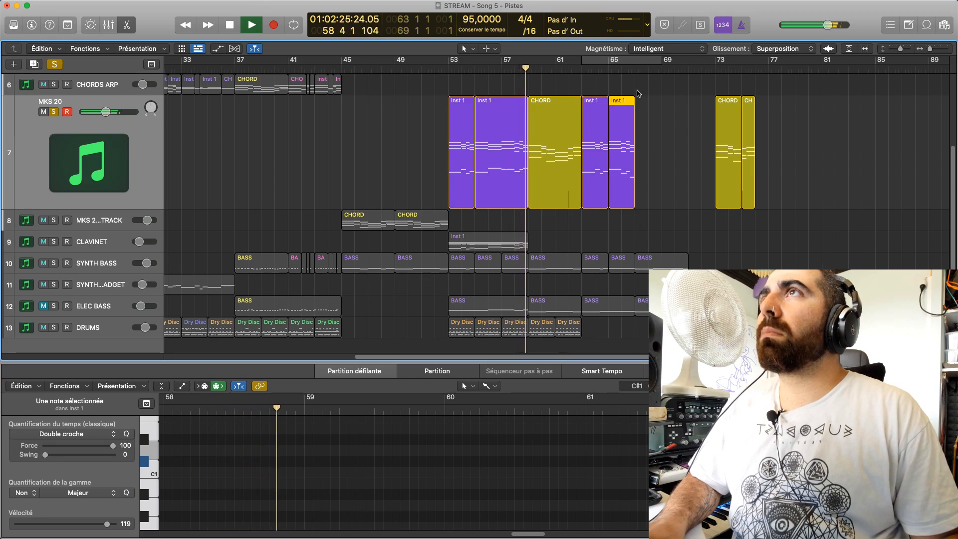
key(space)
click(620, 68)
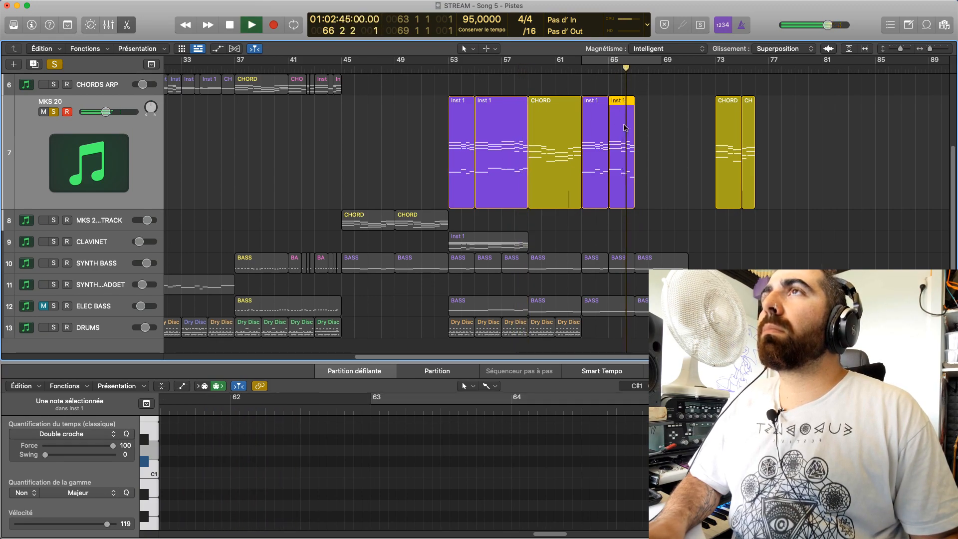
key(space)
Try lowering the last bass note of the MKS 20 bar 65 region to C1 and play bar 66
click(268, 461)
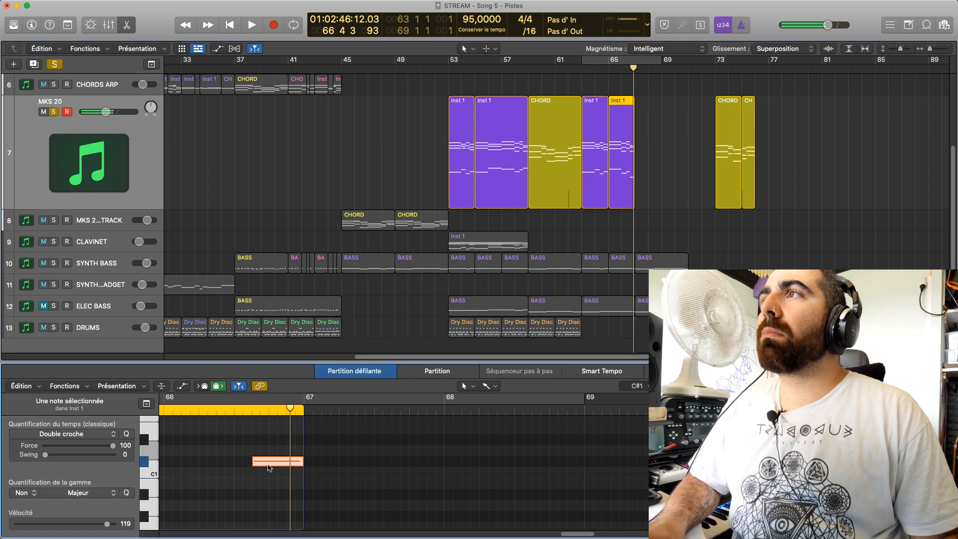
drag(268, 468, 268, 478)
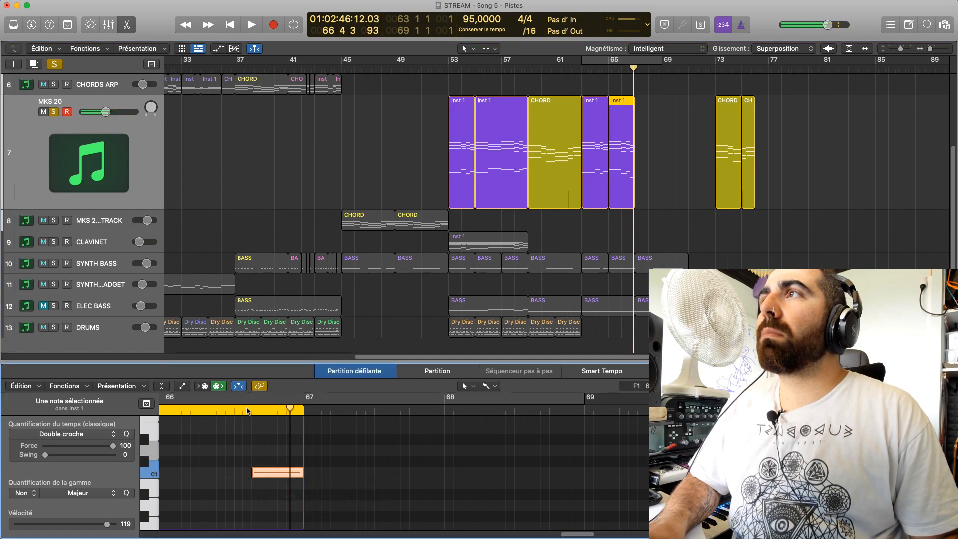
key(space)
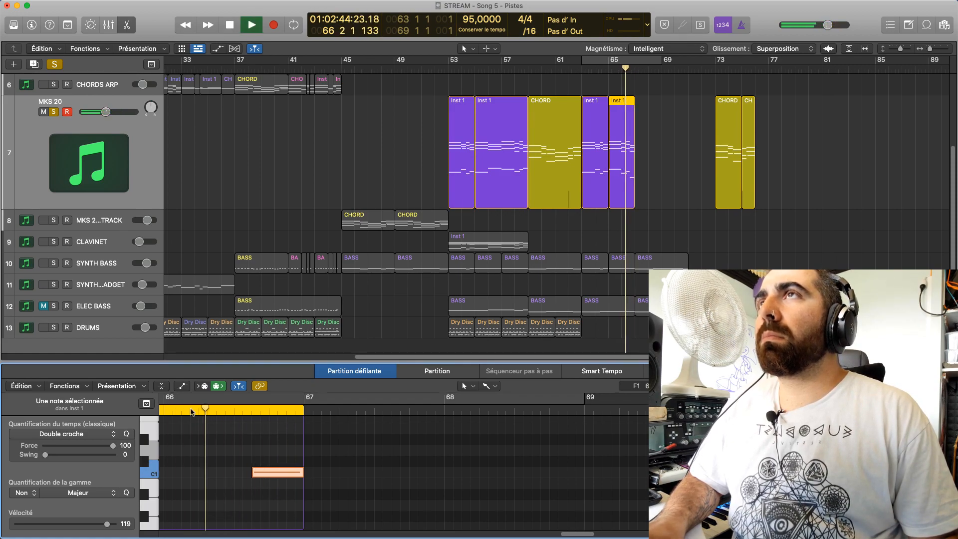
key(space)
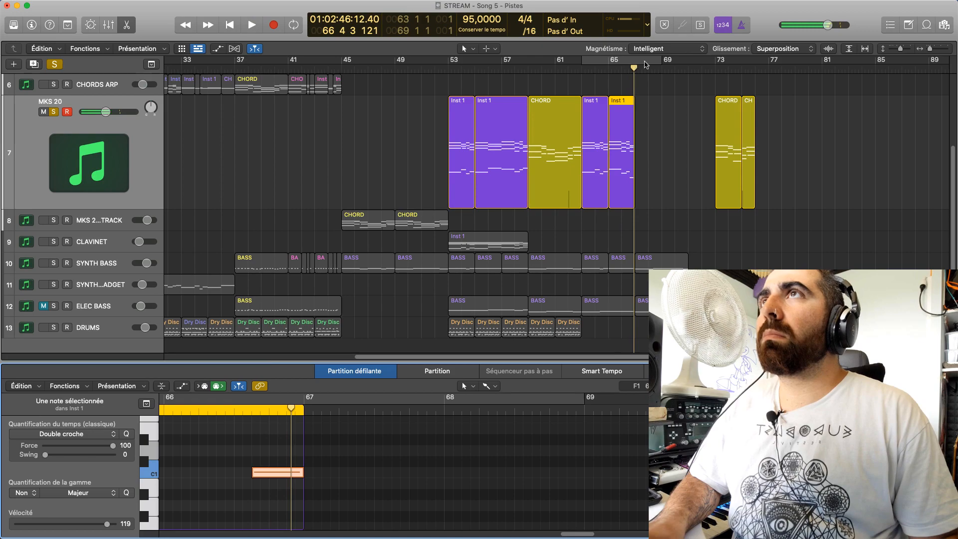
double_click(609, 62)
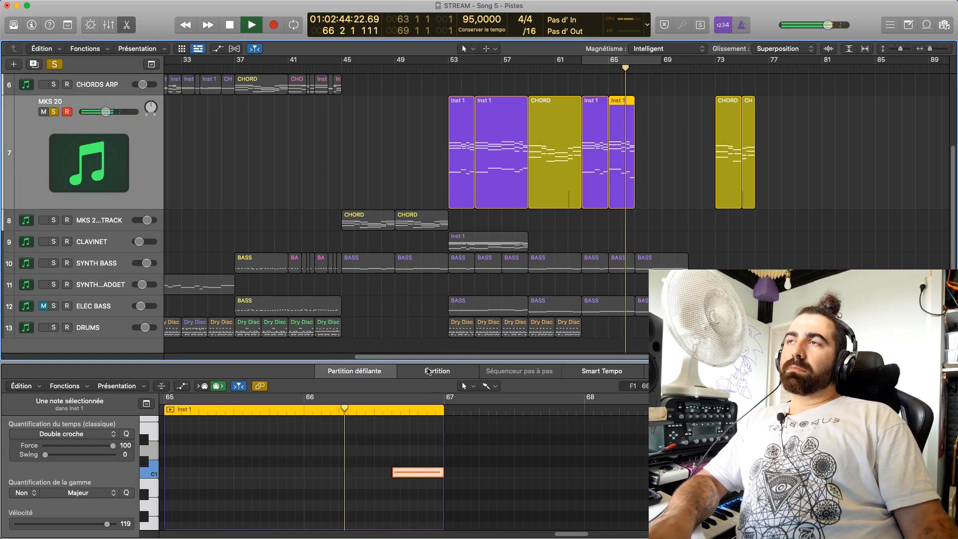
key(space)
Lower the last bass note of the MKS 20 bar 65 region to B0 and replay bar 66 from several points
click(412, 475)
mouse_move(411, 475)
mouse_down()
mouse_move(407, 483)
mouse_move(411, 467)
mouse_move(412, 486)
mouse_up()
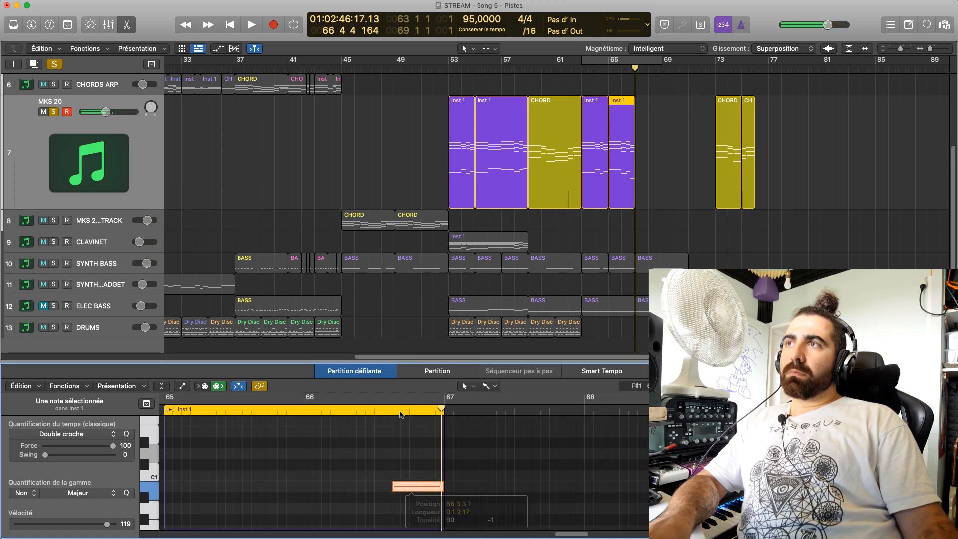
click(387, 411)
key(space)
key(space)
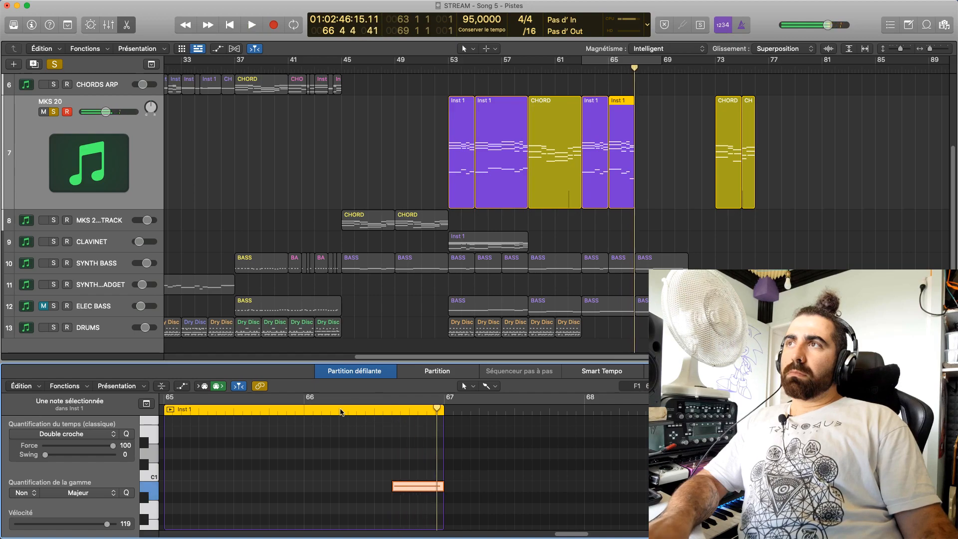
click(331, 411)
key(space)
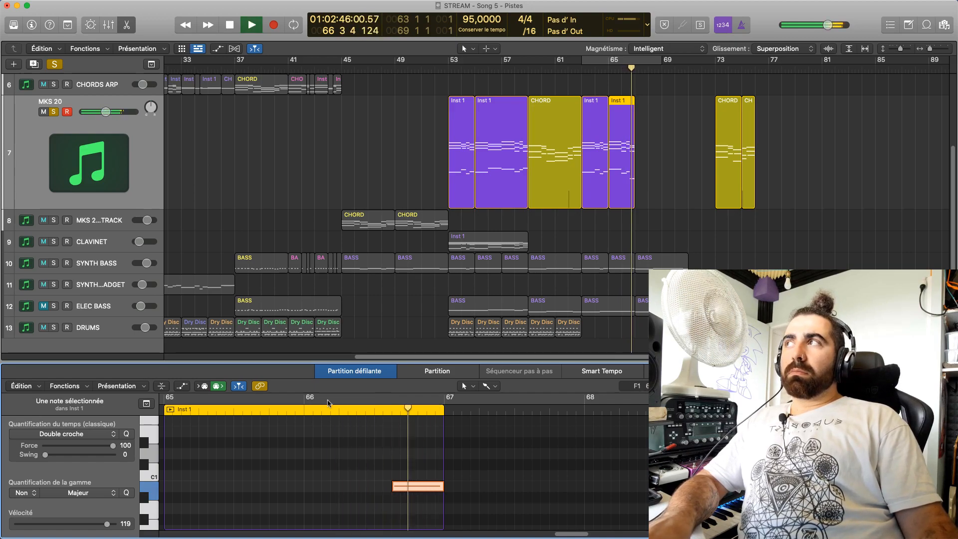
click(306, 410)
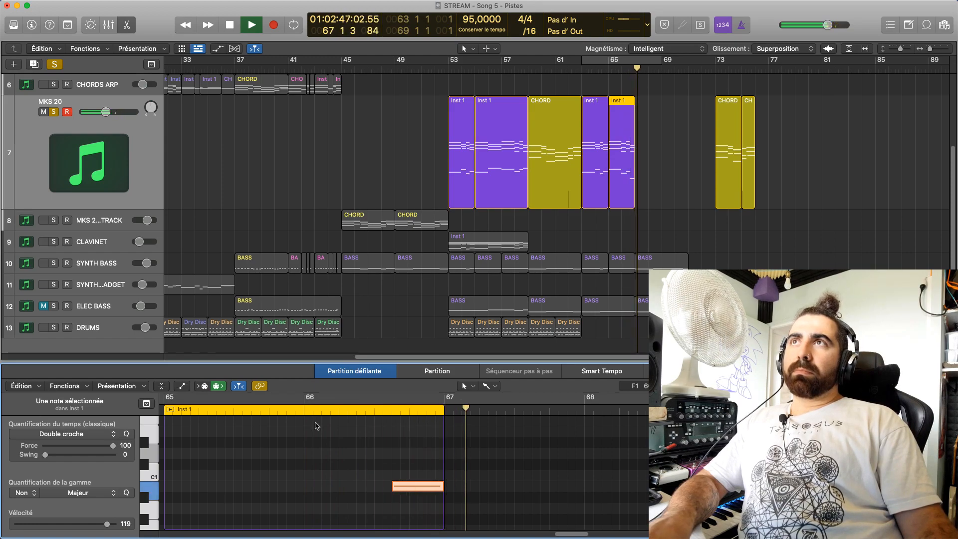
key(space)
Reopen the MKS 20 bar 65 region and inspect the pitch of its last bass note
click(620, 226)
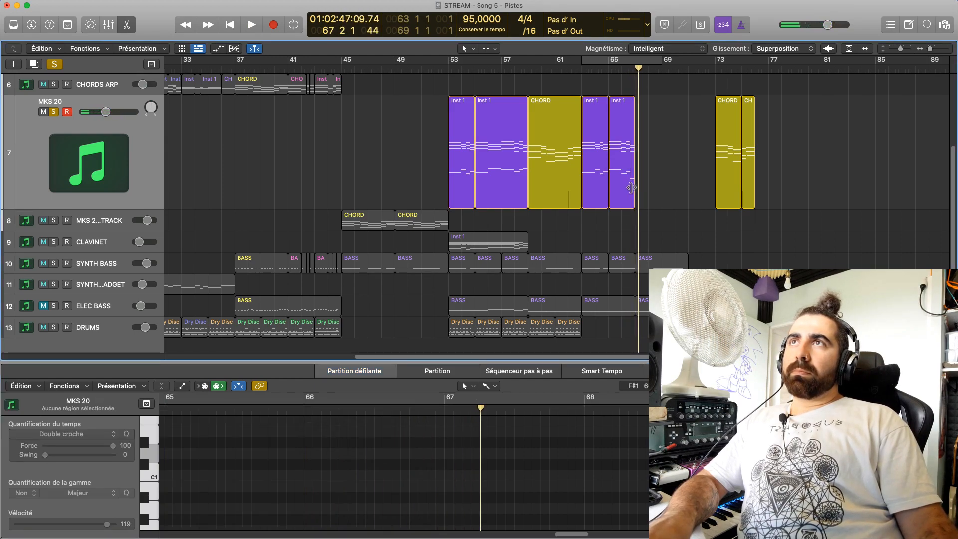
click(630, 187)
click(419, 459)
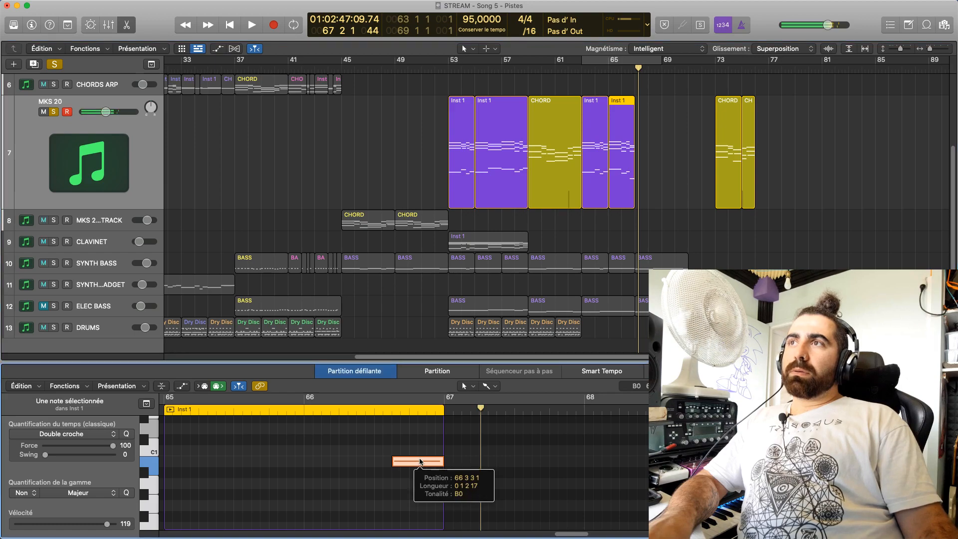
Lower the last bass note of the MKS 20 bar 55 Inst 1 region to B1 and play it from bar 58
click(519, 136)
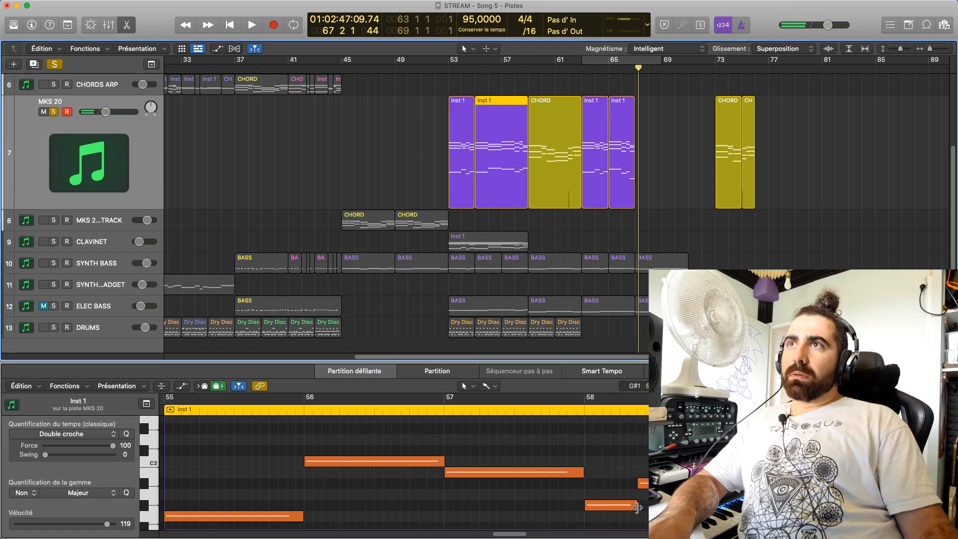
click(384, 461)
drag(699, 460, 697, 471)
click(586, 412)
key(space)
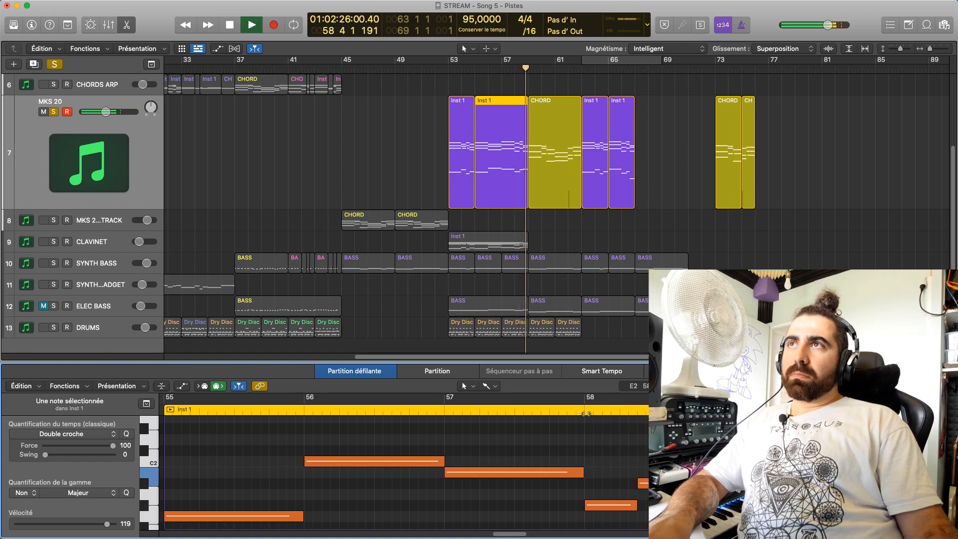
key(space)
Open the ELEC BASS bar 53 region and lower its last note before bar 59 to B2
click(519, 309)
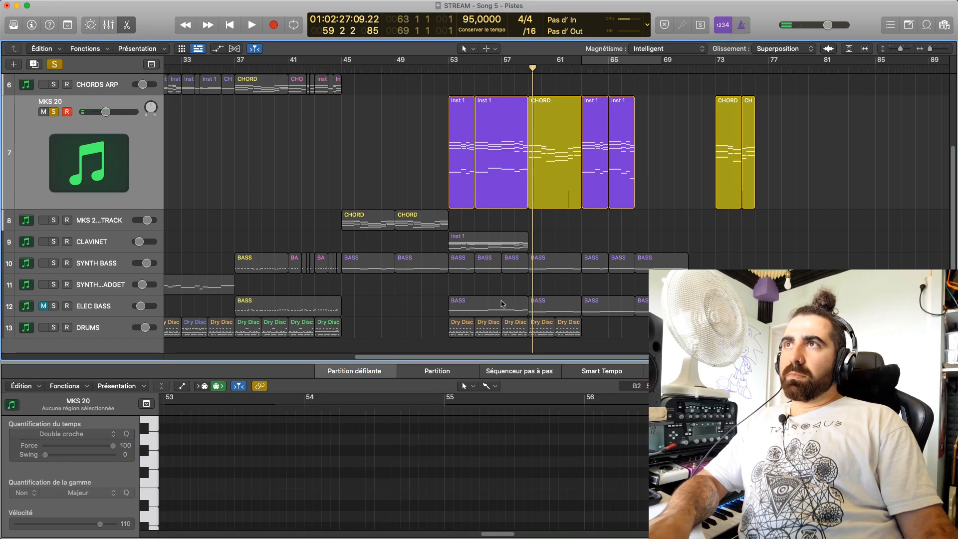
drag(504, 535, 520, 534)
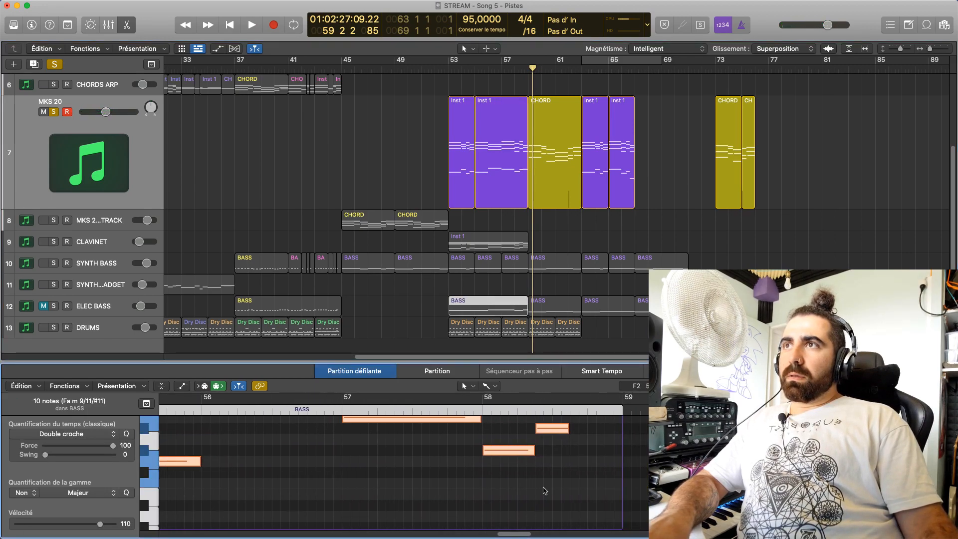
scroll(573, 495, up, 4)
click(588, 495)
drag(588, 496, 587, 505)
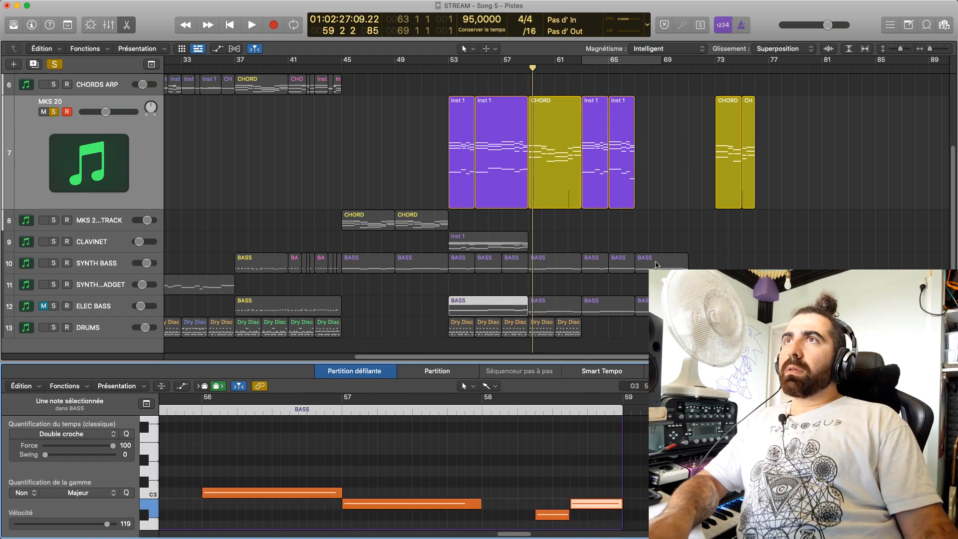
Inspect the last note of the SYNTH BASS bar 65 region, and show the MKS 20 bar 65 region again
click(619, 261)
click(272, 433)
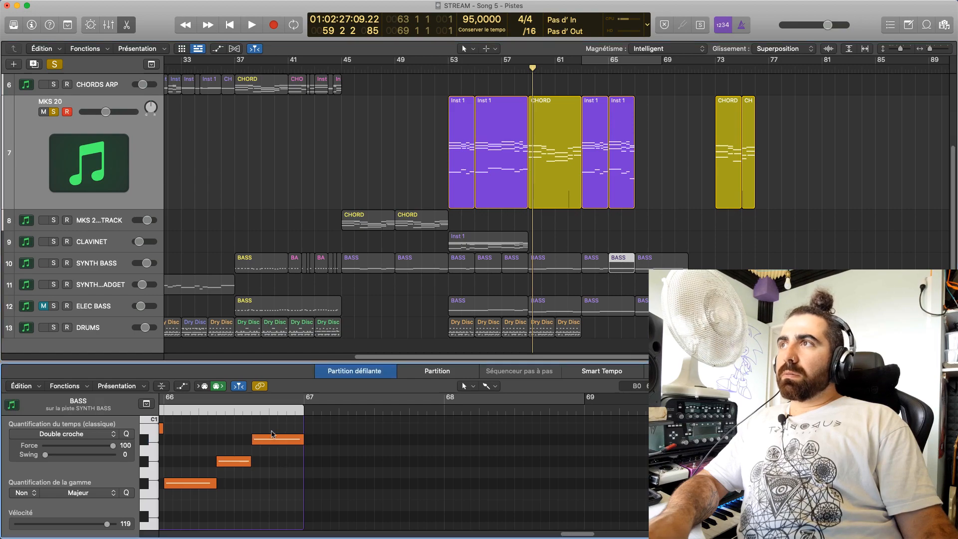
click(270, 440)
click(627, 159)
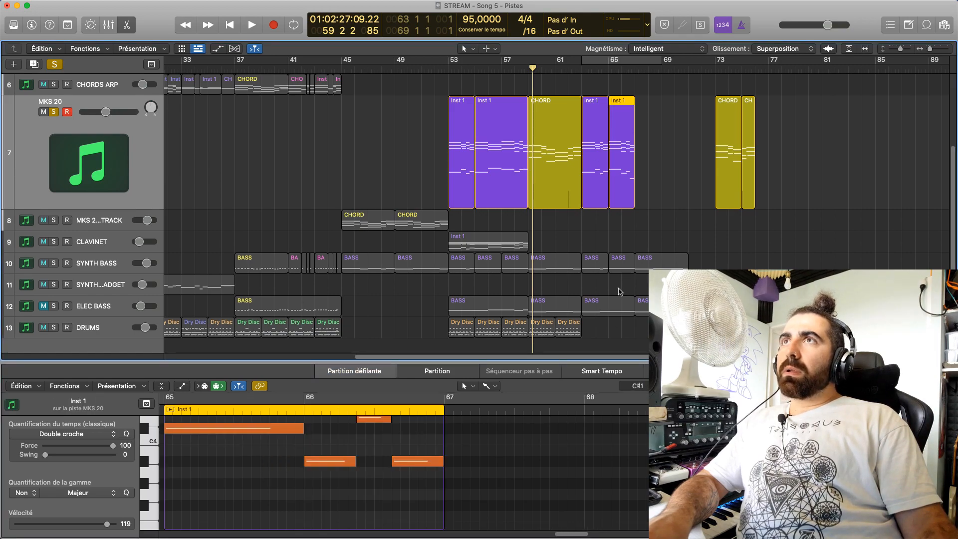
Select the last bass note of the MKS 20 bar 65 region and check its pitch
click(422, 464)
scroll(422, 466, down, 10)
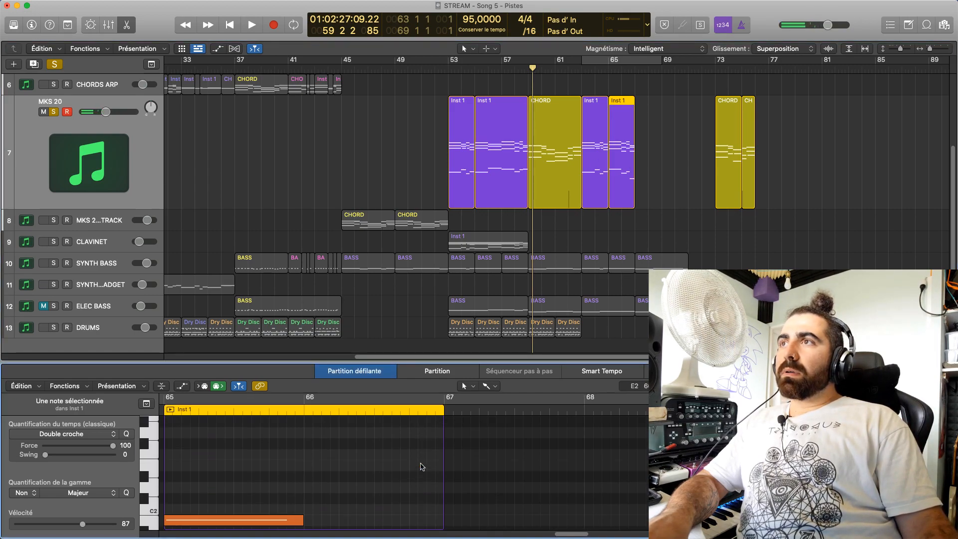
scroll(422, 466, down, 5)
click(422, 473)
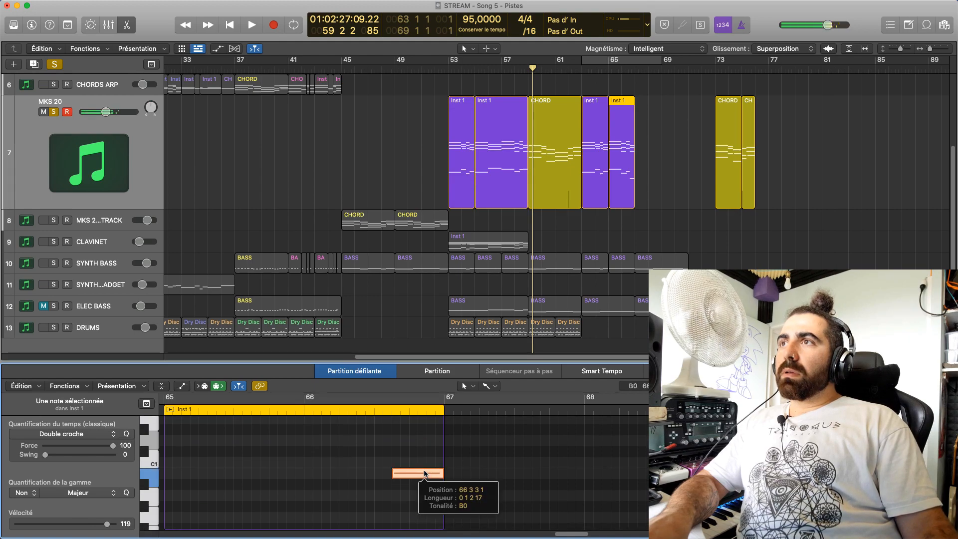
Open the SYNTH BASS bar 65 region and check its last note against the MKS 20 bass
click(633, 220)
click(626, 202)
click(620, 263)
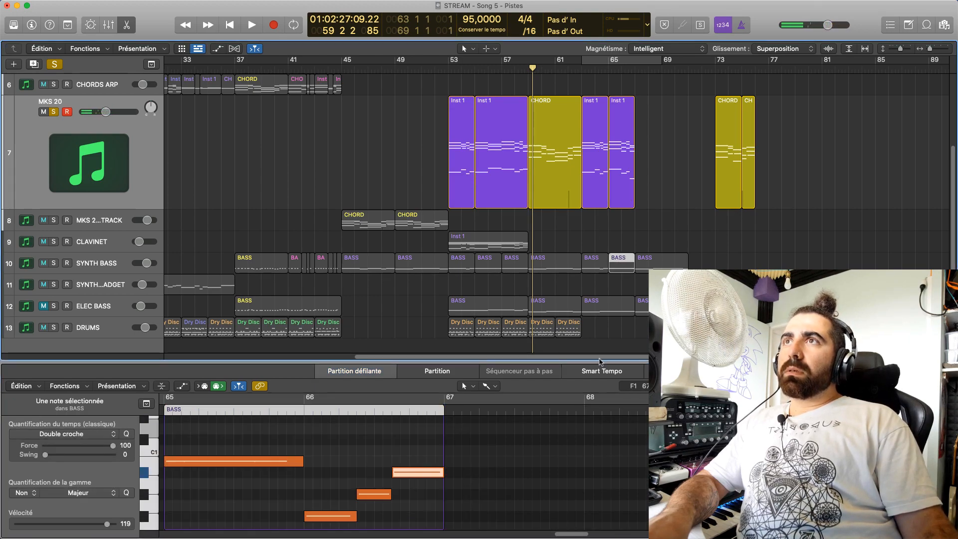
scroll(426, 439, up, 2)
click(416, 424)
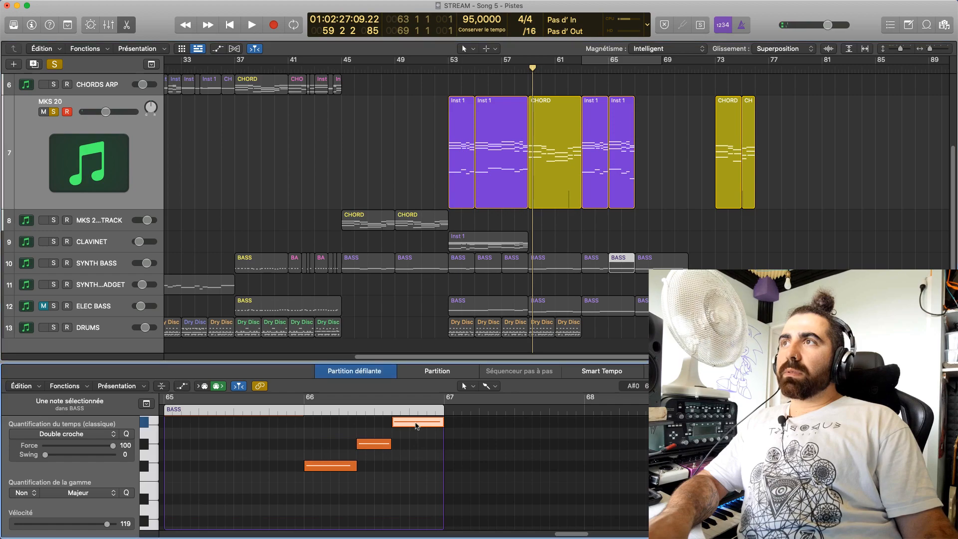
drag(417, 425, 414, 429)
click(326, 485)
click(398, 461)
Turn off solo on the MKS 20 track and play the arrangement from bar 53
key(space)
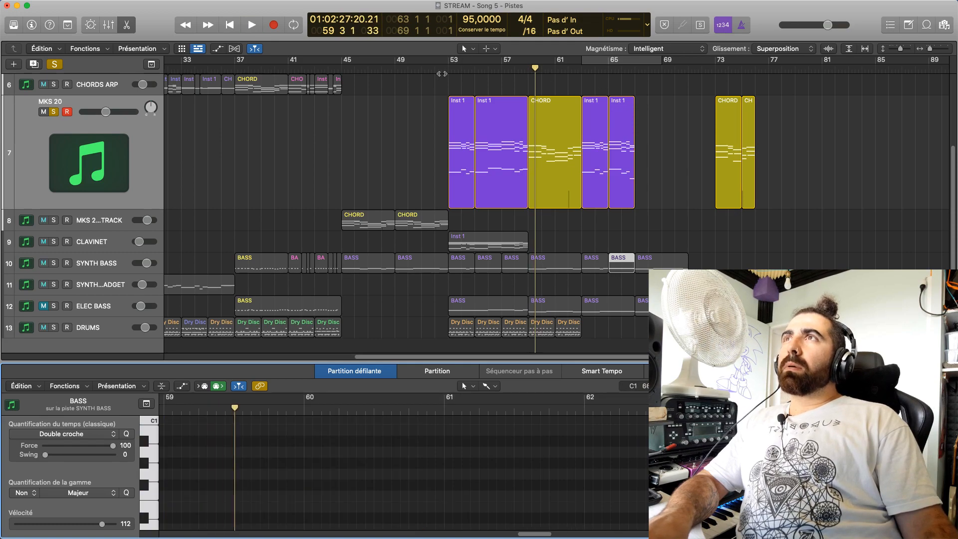
click(87, 180)
key(space)
click(56, 112)
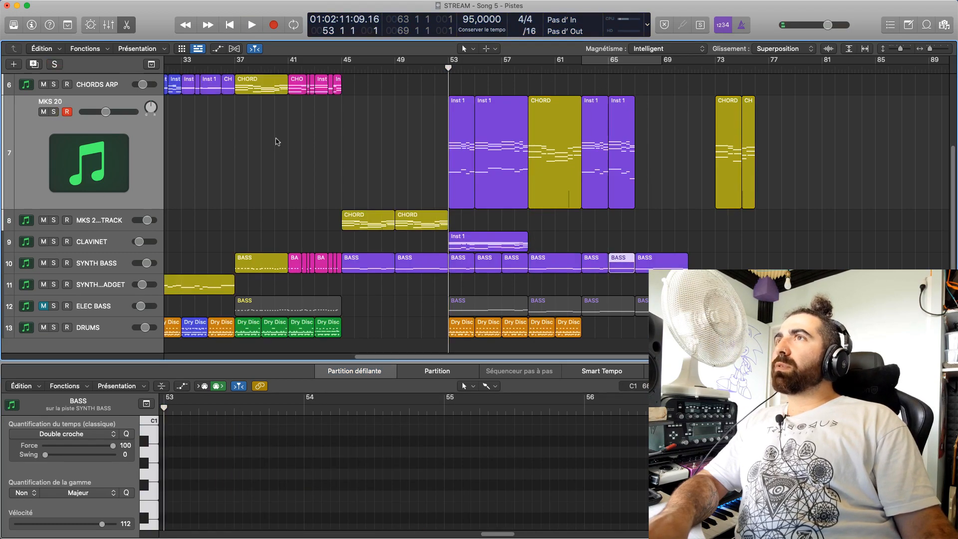
key(space)
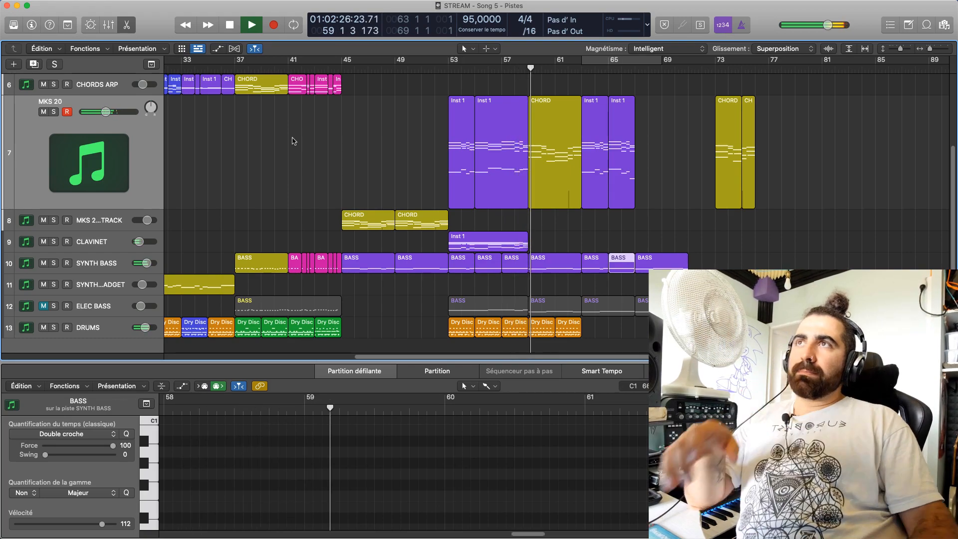
key(space)
Replay the passage around bar 58 and show the MKS 20 bar 55 region's notes
click(510, 66)
key(space)
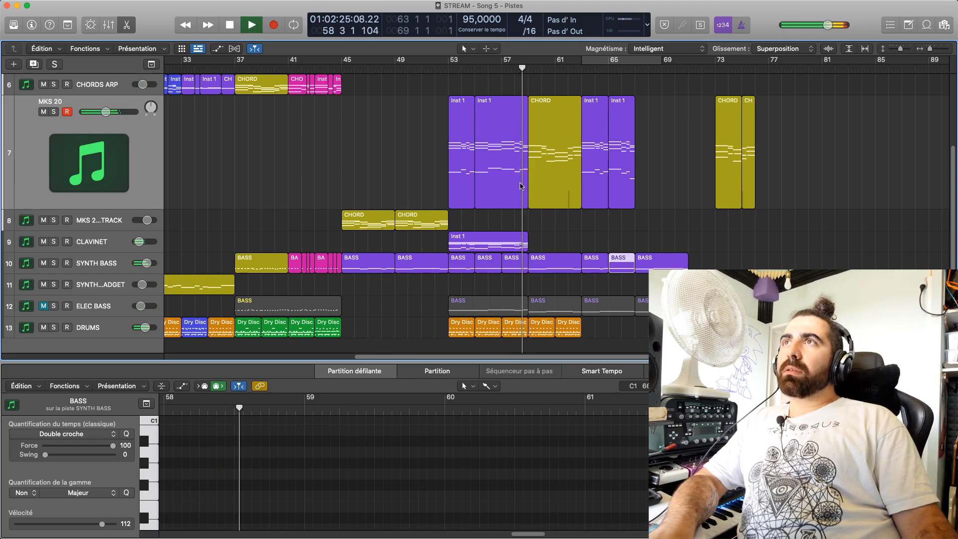
click(522, 178)
key(space)
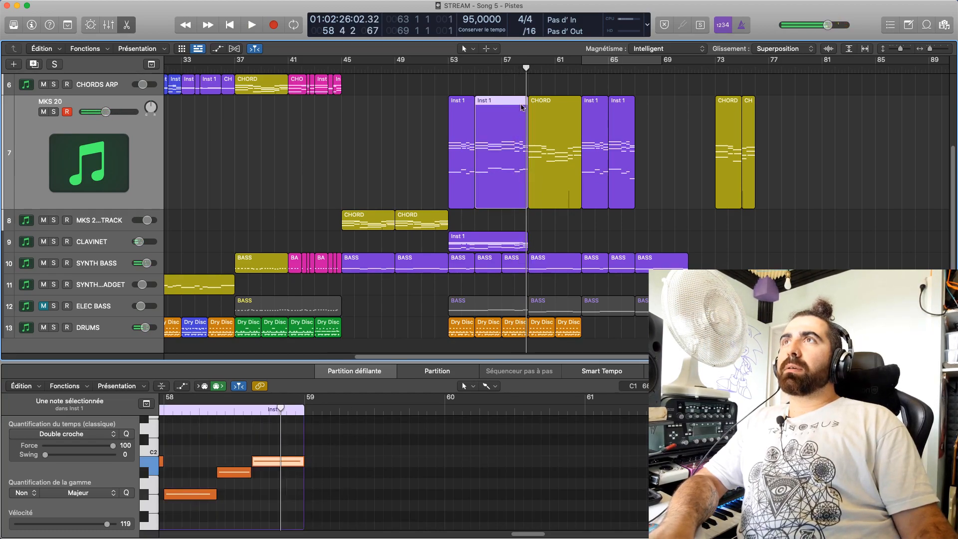
Mute the SYNTH BASS track and listen to the transition into bar 59 without it
click(44, 262)
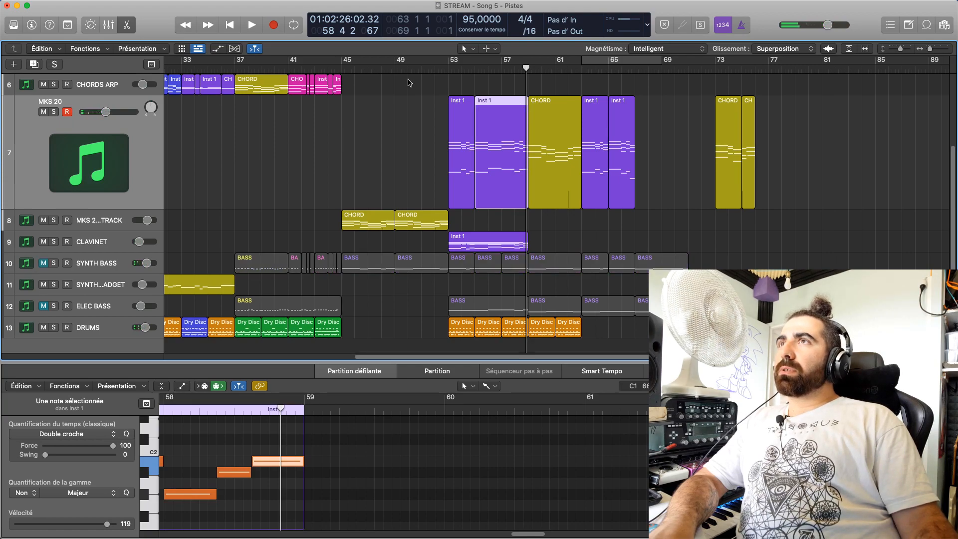
key(space)
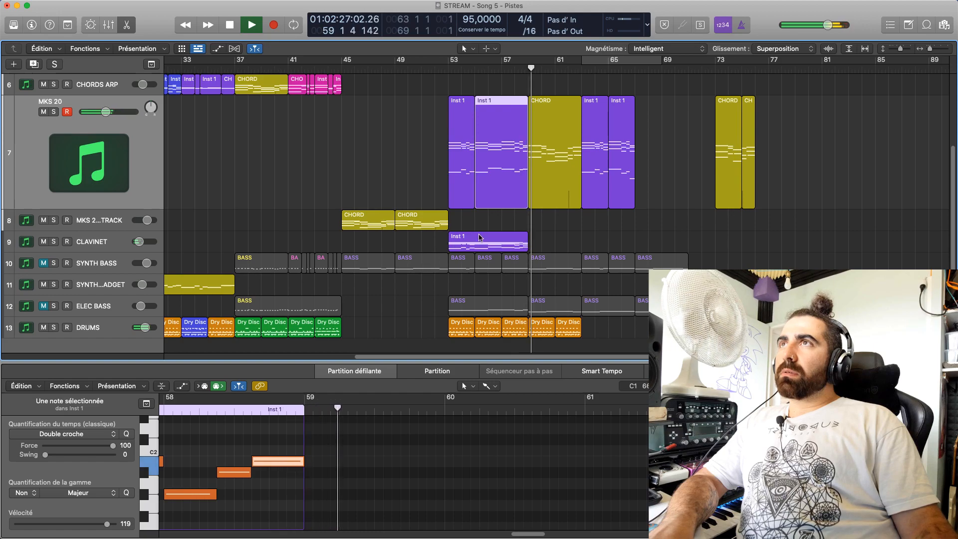
key(space)
Open the SYNTH BASS bar 57 region, and play from bar 58 with the track unmuted
click(510, 264)
key(space)
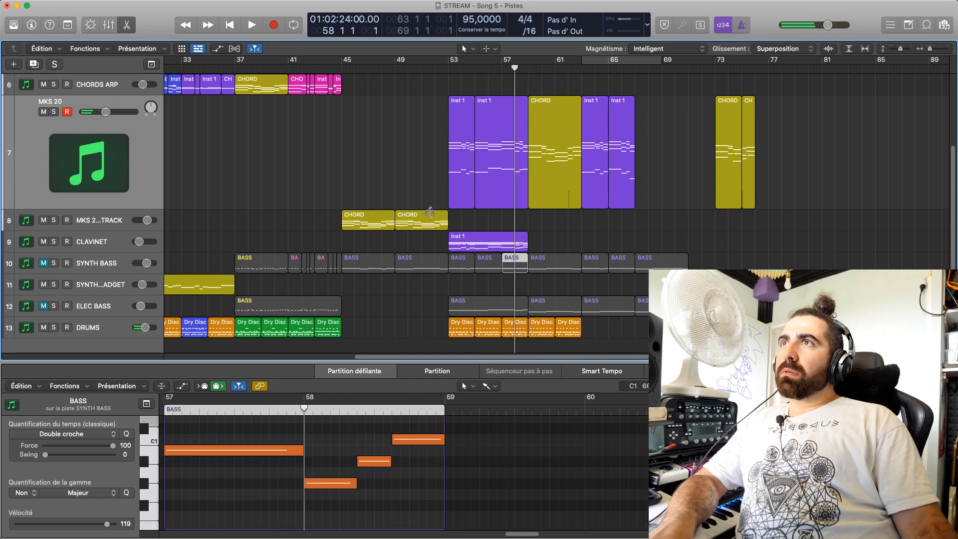
click(45, 265)
key(space)
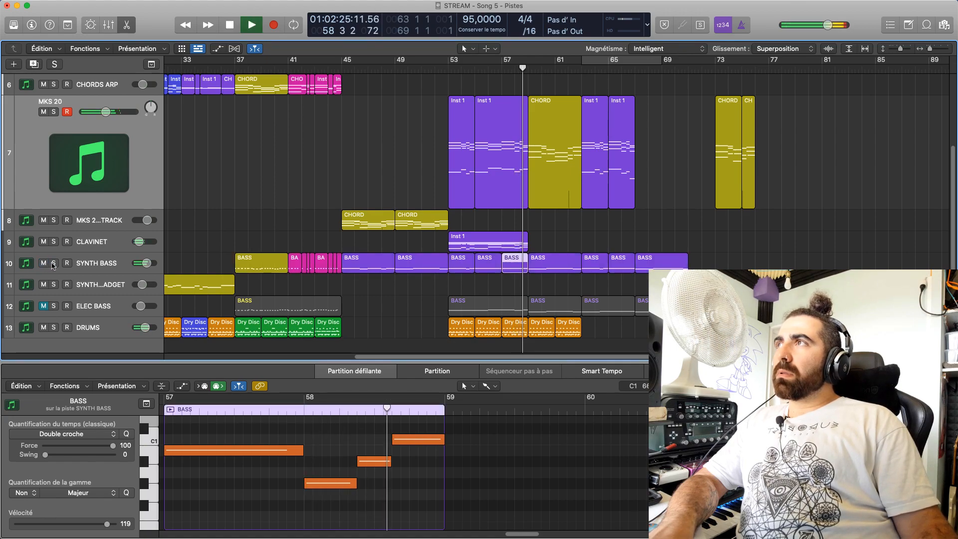
key(space)
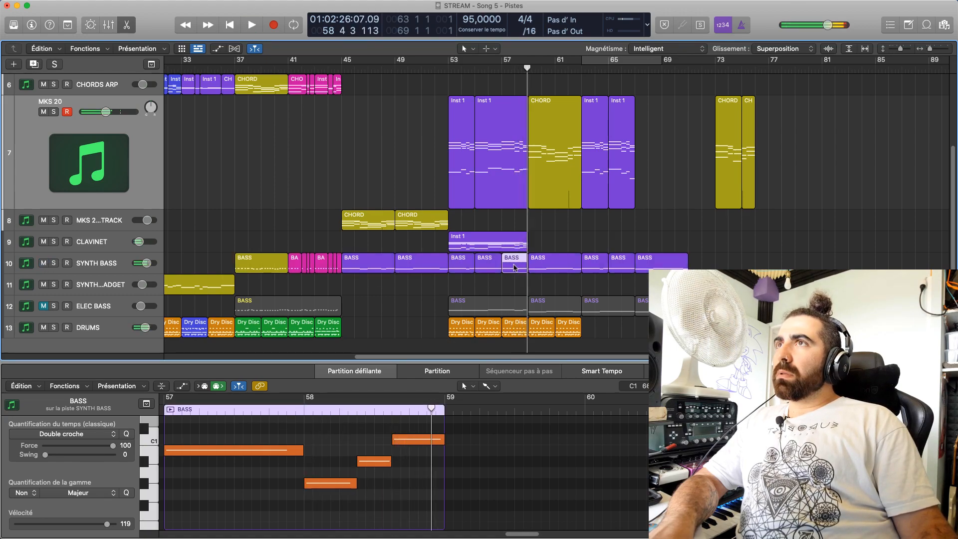
Lower the last note of the SYNTH BASS bar 57 region to B0 and play it from bar 58
click(419, 440)
drag(419, 443, 419, 447)
click(383, 411)
key(space)
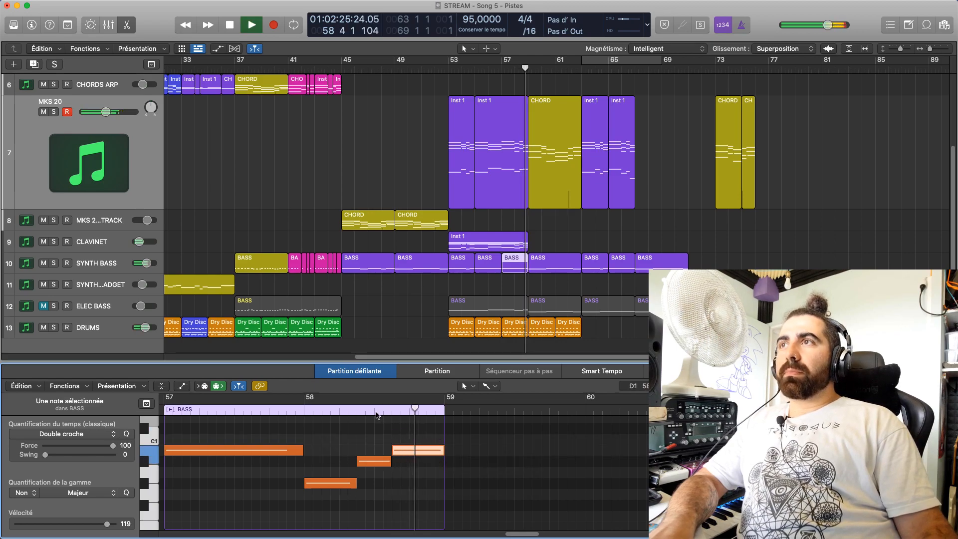
key(space)
click(306, 411)
key(space)
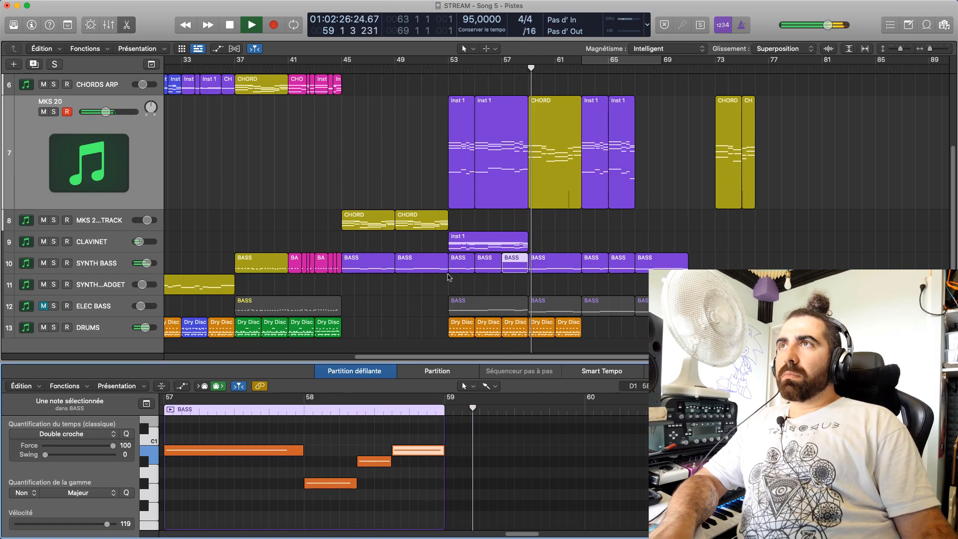
key(space)
Play from bar 57 and open the CLAVINET bar 53 Inst 1 region for note editing
click(502, 69)
key(space)
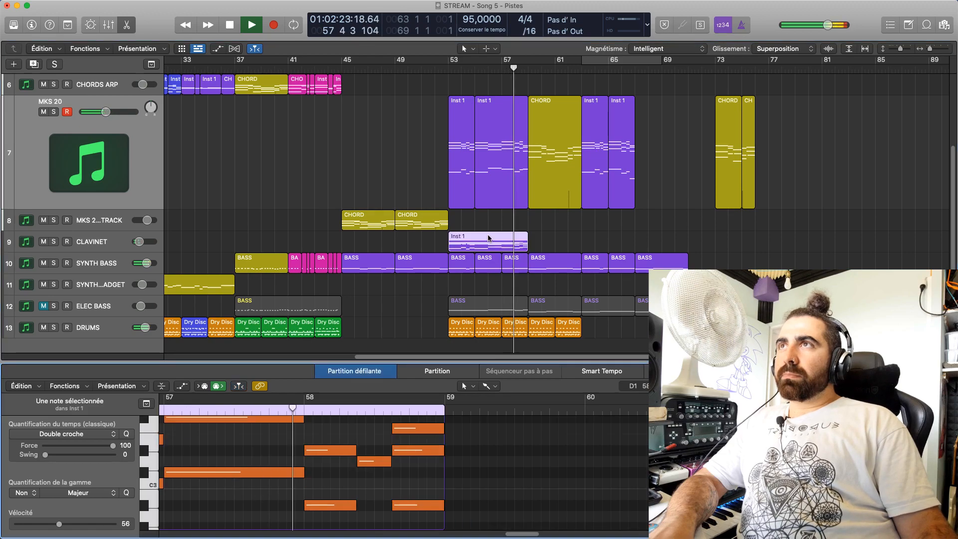
key(e)
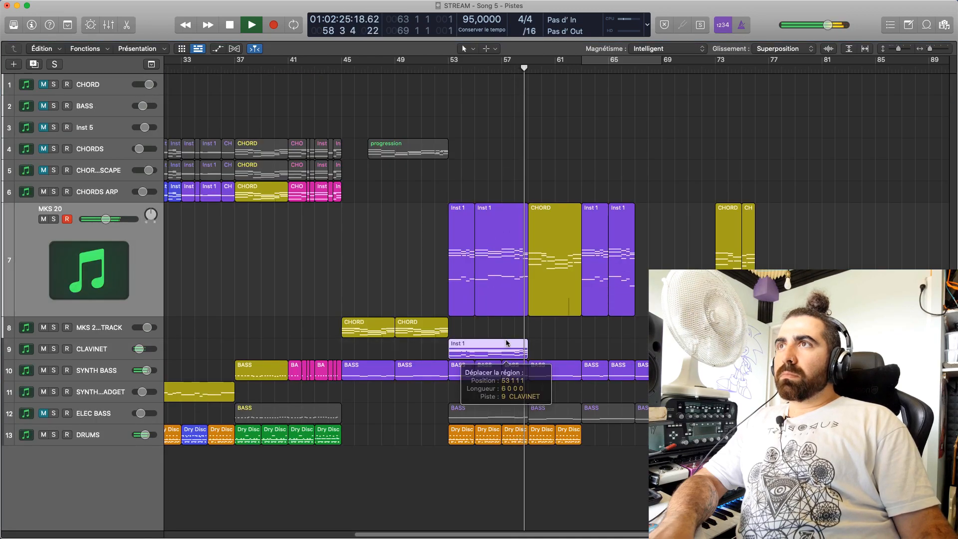
double_click(507, 343)
key(space)
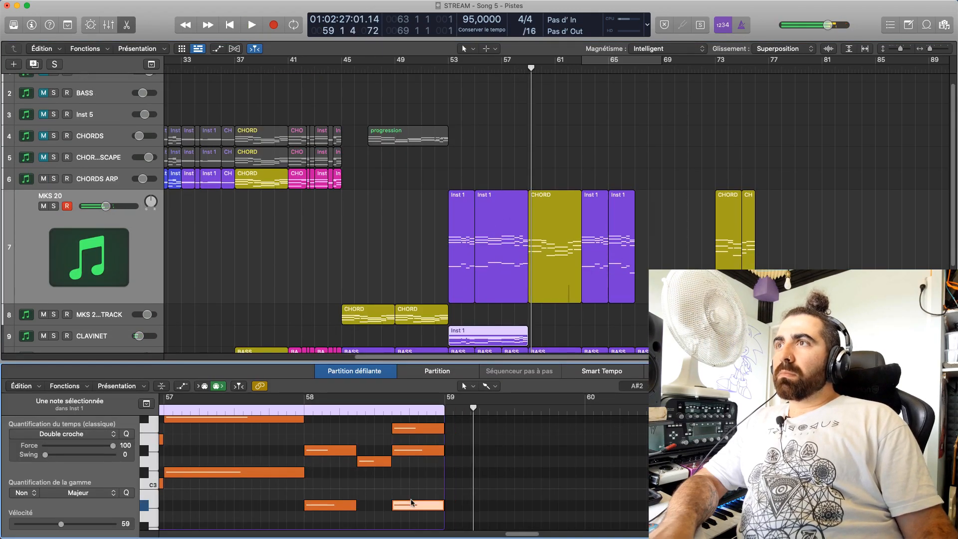
Lower the last bass note of the CLAVINET bar 53 region to B1 and play it from bar 58
scroll(379, 486, down, 3)
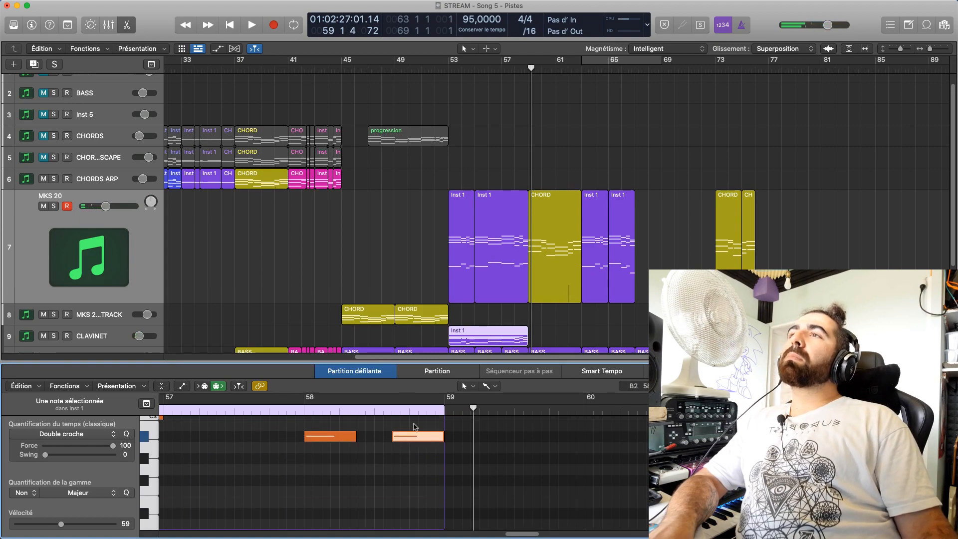
scroll(415, 443, down, 4)
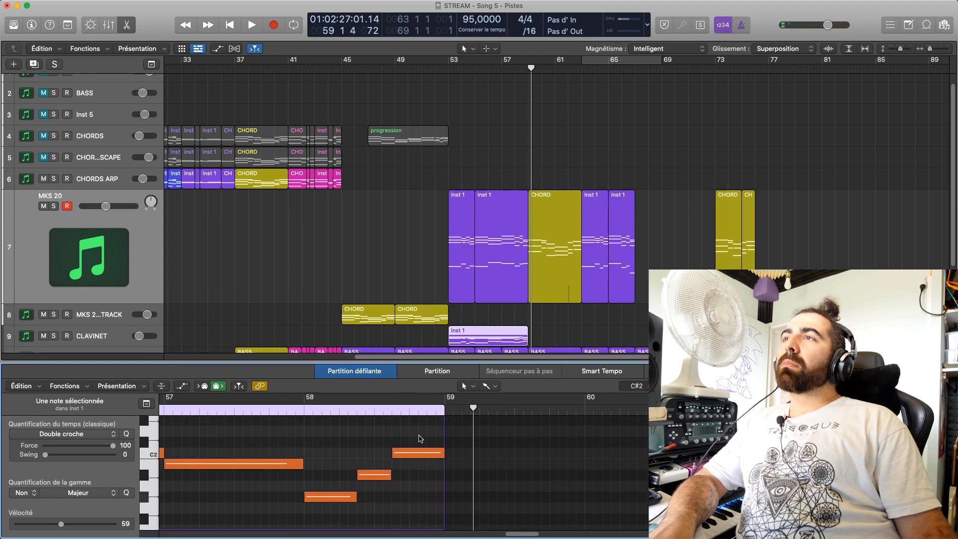
drag(416, 452, 416, 463)
click(386, 410)
click(305, 410)
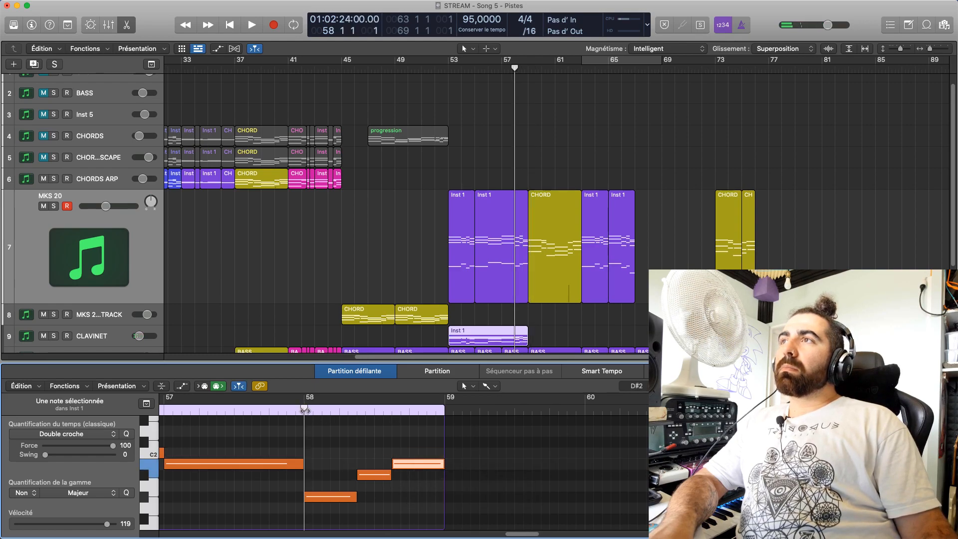
key(space)
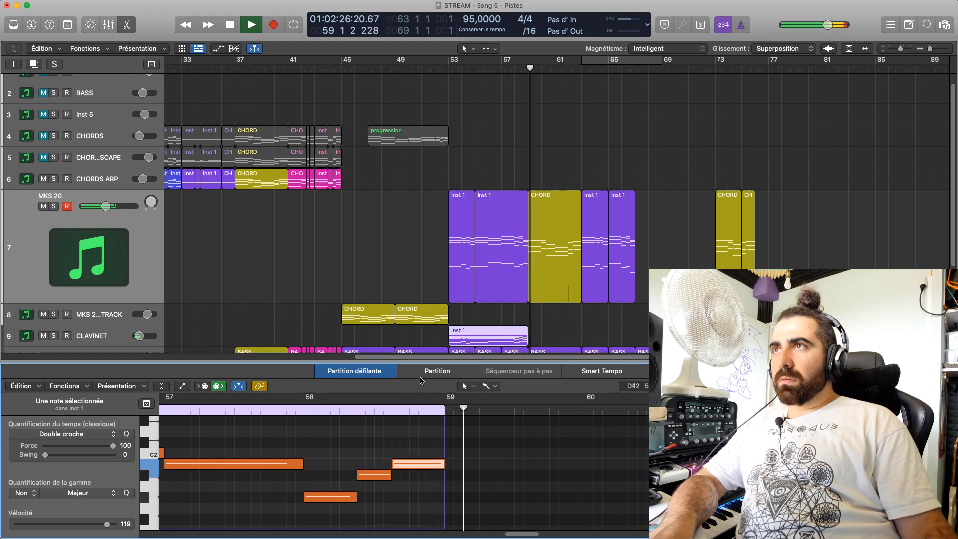
key(space)
Deselect the regions and listen to the arrangement from bar 53 into bar 63
click(551, 322)
scroll(550, 326, down, 4)
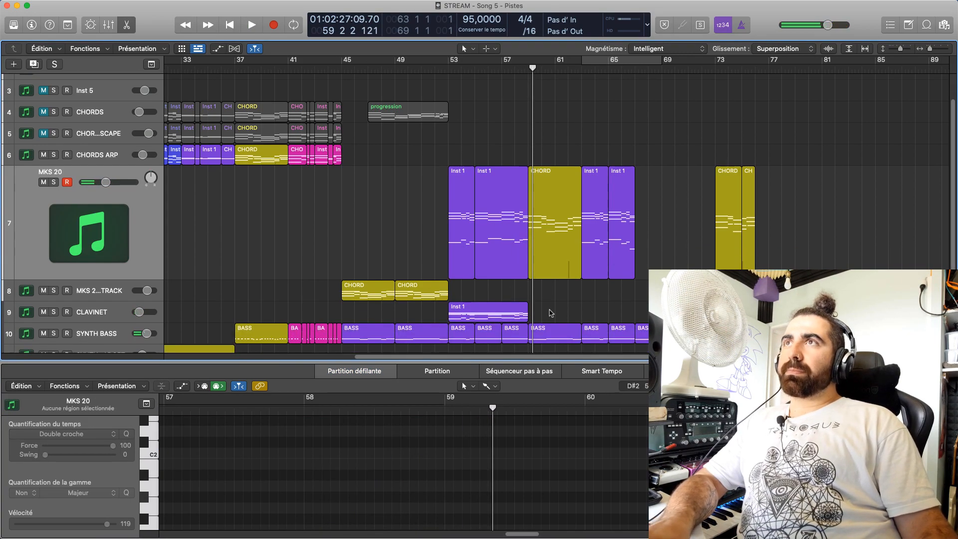
click(446, 65)
key(space)
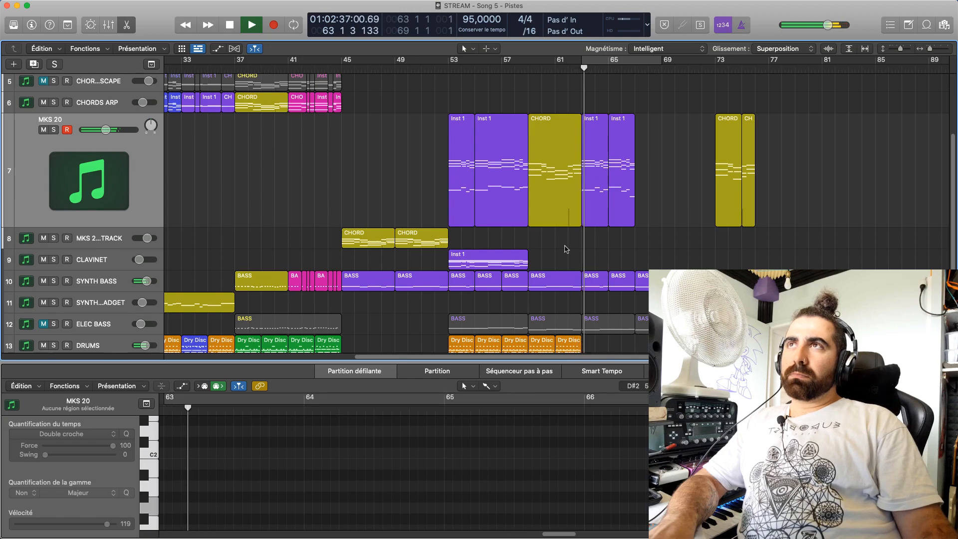
scroll(573, 299, down, 3)
key(space)
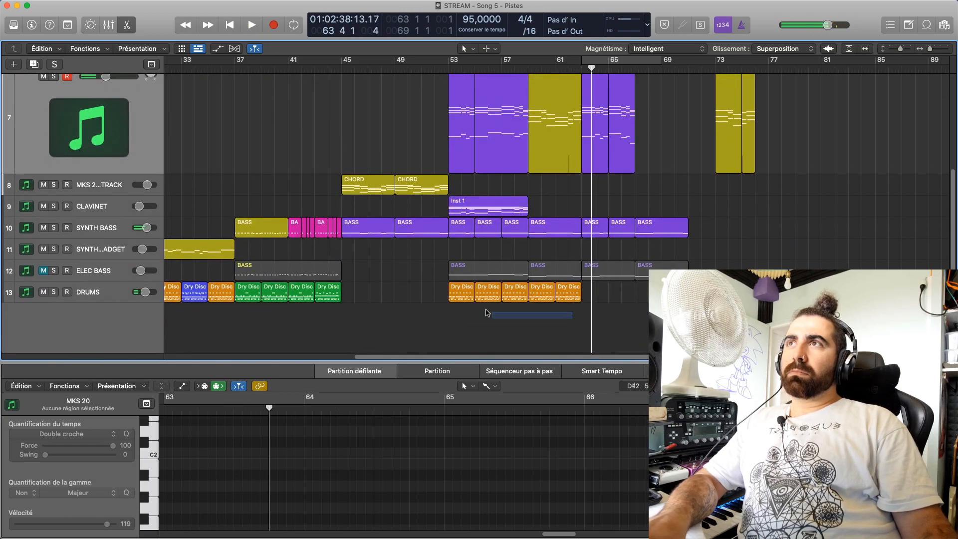
Copy the first four DRUMS regions from bar 53 to bar 63 and start listening to the result
drag(547, 305, 545, 305)
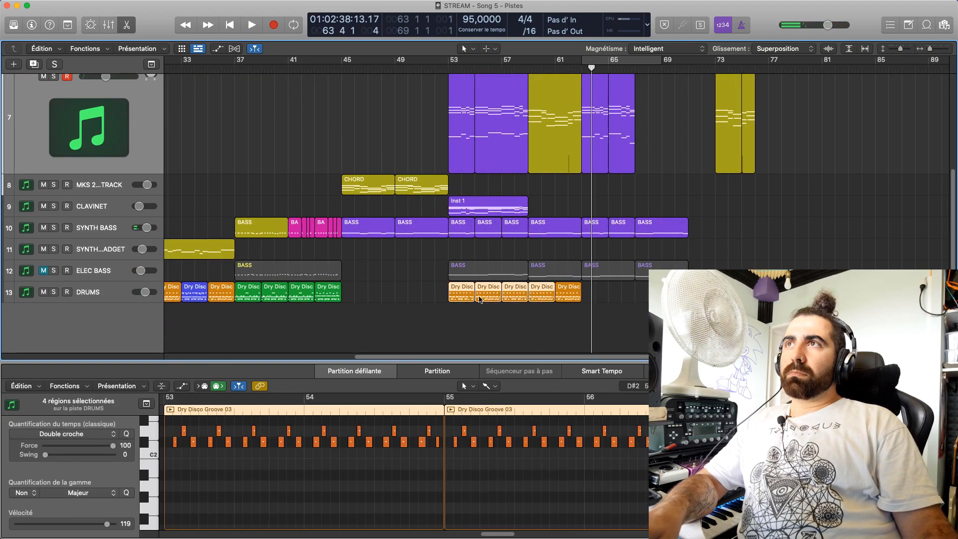
drag(468, 296, 599, 295)
key(space)
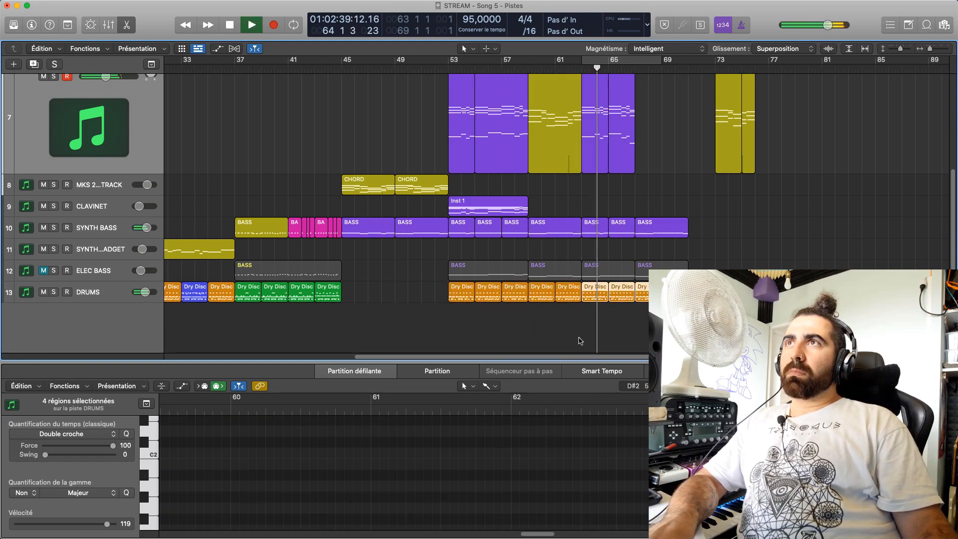
click(580, 341)
key(space)
Play the ending from bar 62 and enlarge the tracks area by shrinking the note editor
click(567, 68)
key(space)
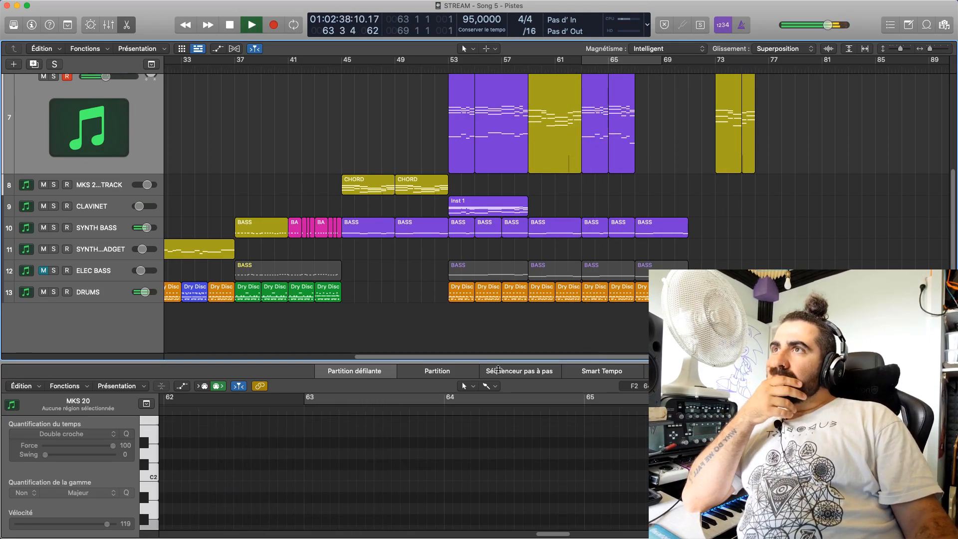
drag(496, 362, 497, 407)
scroll(421, 335, up, 2)
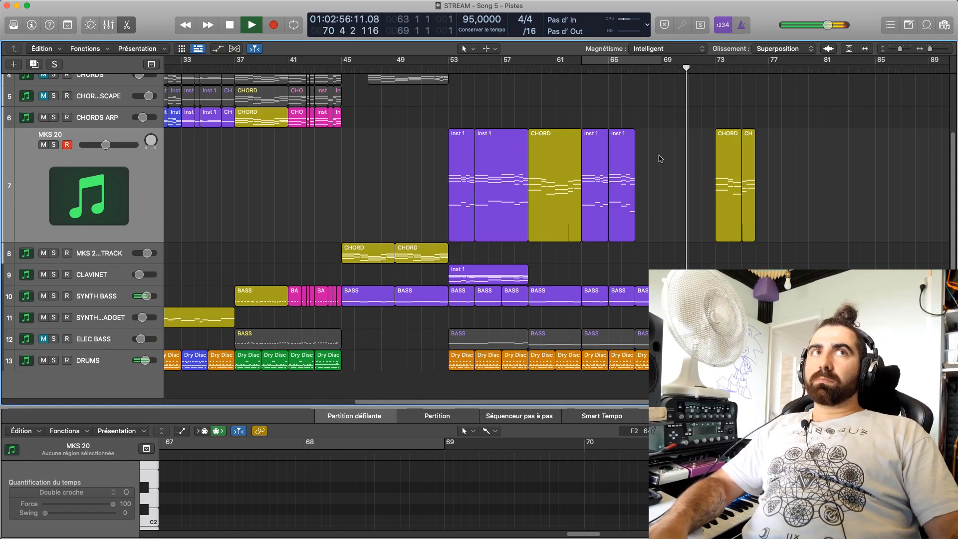
key(space)
Play the MKS 20 CHORD section from bar 59
click(634, 72)
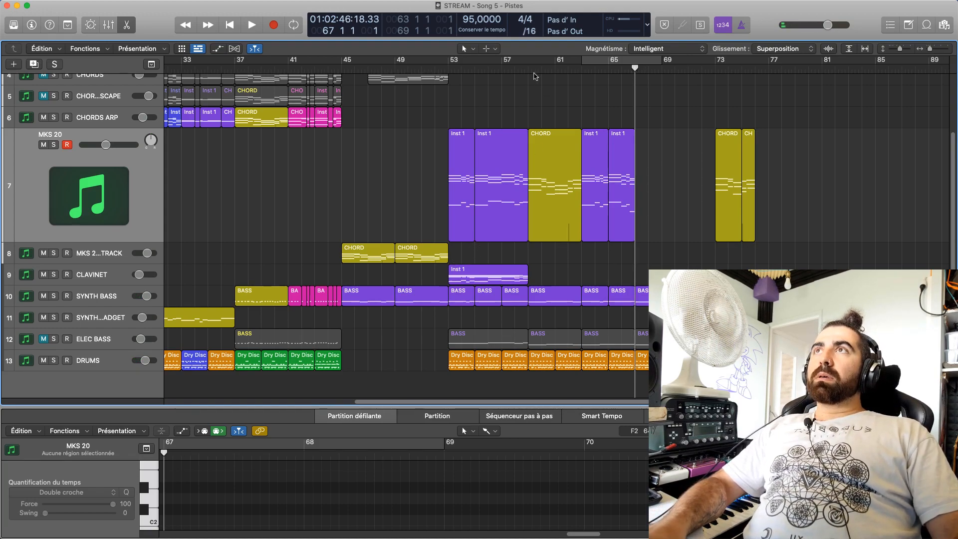
click(530, 73)
key(space)
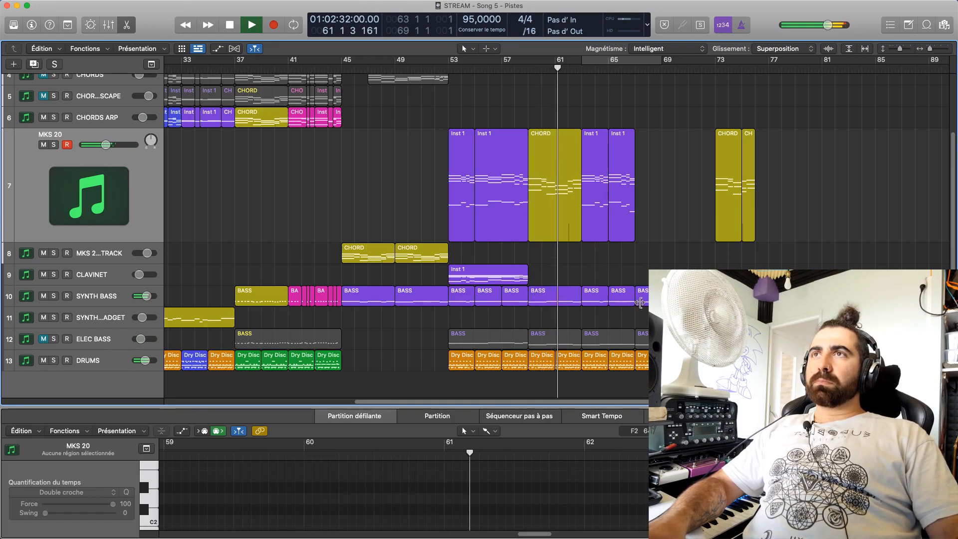
key(space)
Copy the SYNTH BASS bar 67 region onto the CLAVINET track and play it from bar 67
drag(420, 303, 661, 281)
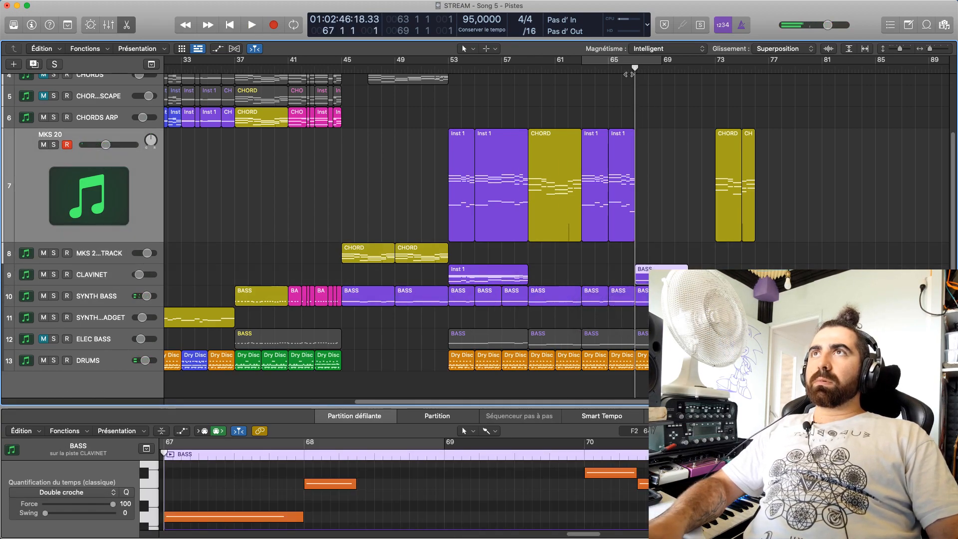
drag(628, 68, 635, 70)
key(space)
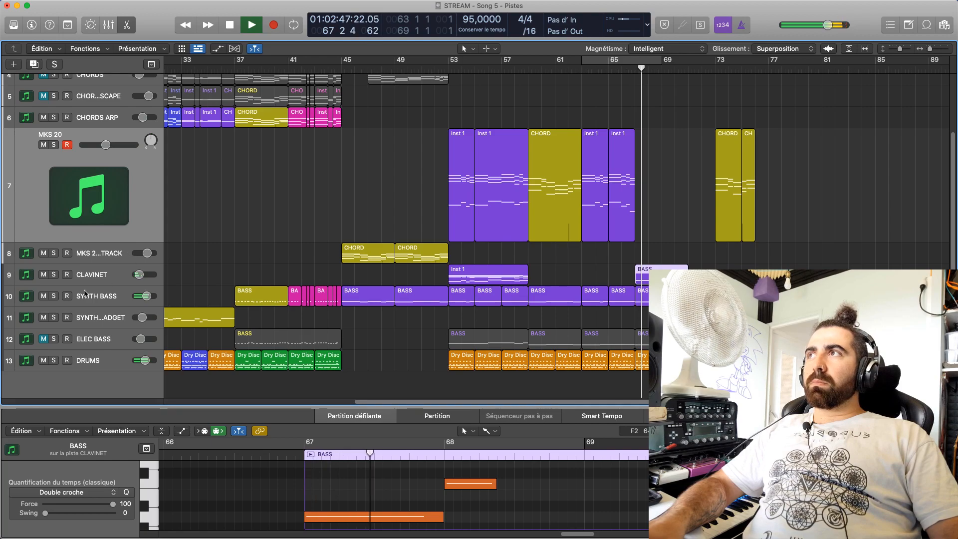
Select the SYNTH BASS track and toggle its solo on and off during playback
click(57, 288)
click(54, 209)
click(54, 209)
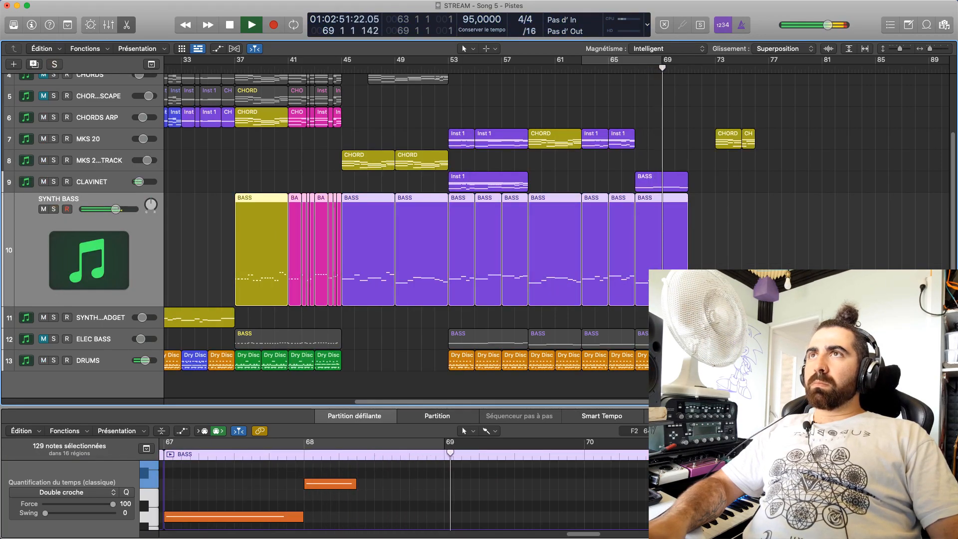
Deselect all regions and toggle the CLAVINET track's solo on and off during playback
click(201, 240)
click(53, 181)
click(53, 181)
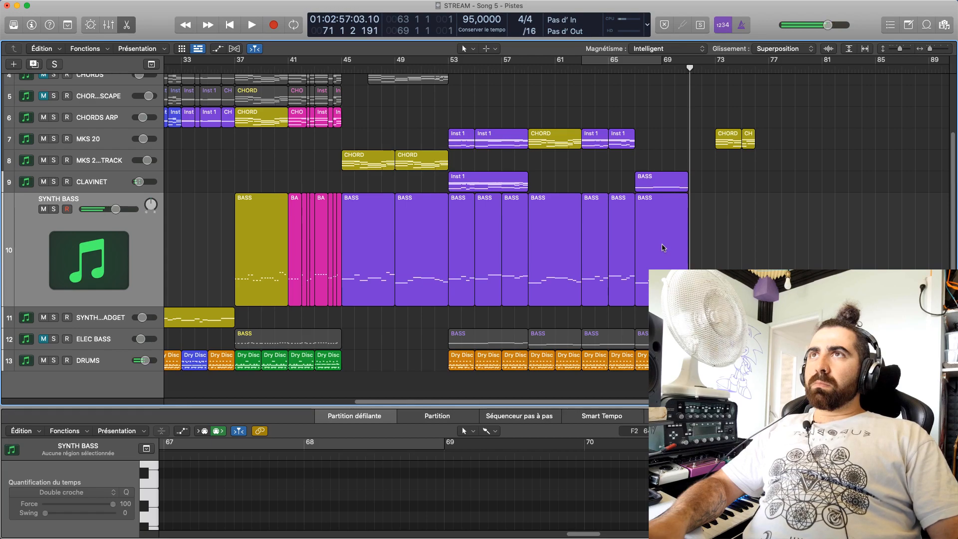
Copy the CLAVINET track's BASS region at bar 67 onto track 11 and mute that track
scroll(666, 191, down, 1)
drag(666, 185, 666, 320)
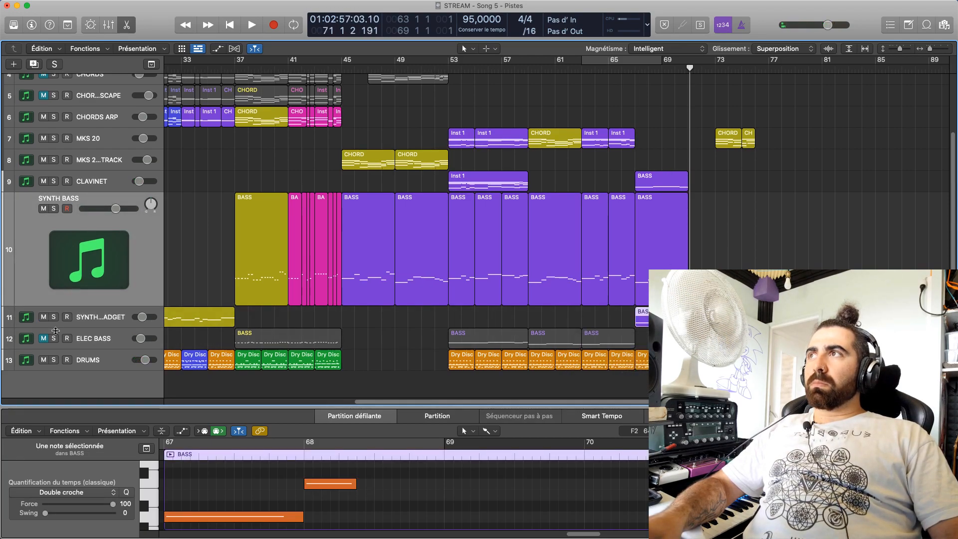
click(44, 317)
Move the CLAVINET BASS region to the unmuted ELEC BASS track at bar 67 and play it soloed
drag(653, 184, 649, 339)
click(634, 70)
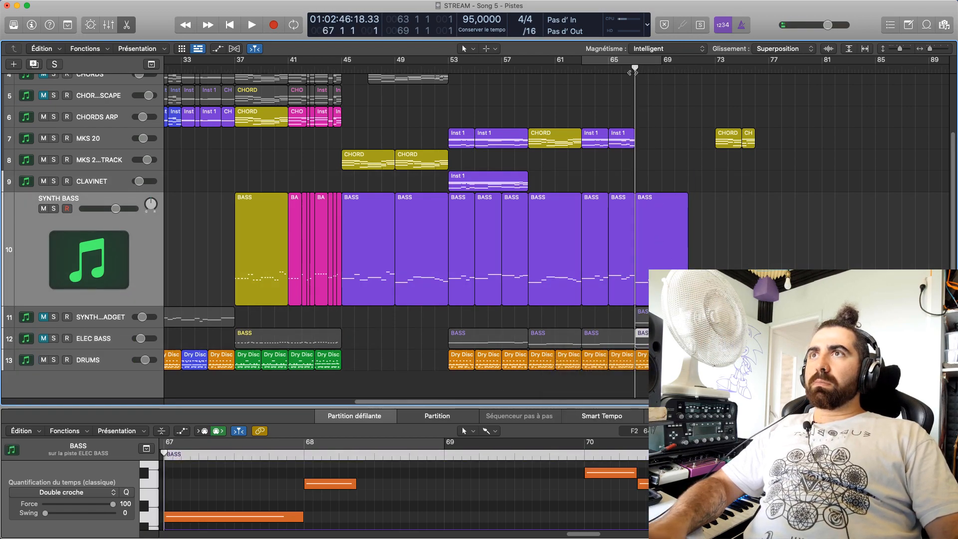
click(44, 339)
click(54, 339)
key(space)
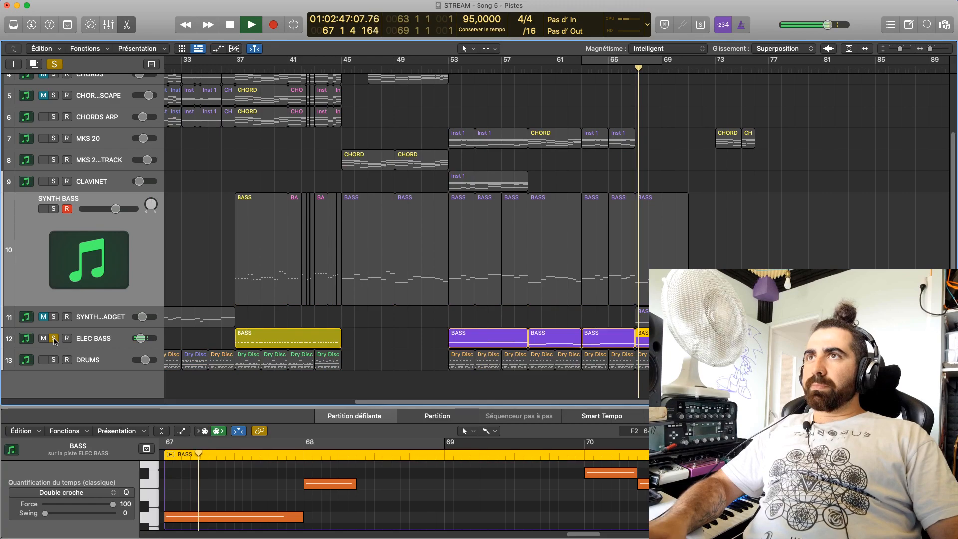
key(space)
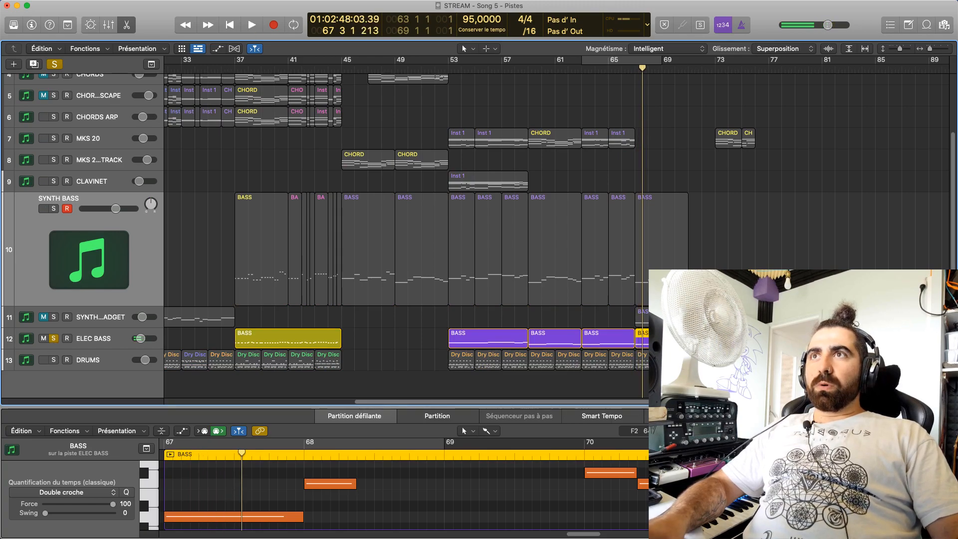
Enlarge the note editor and raise all notes of the ELEC BASS bar 67 region so the line starts on D2
key(e)
key(e)
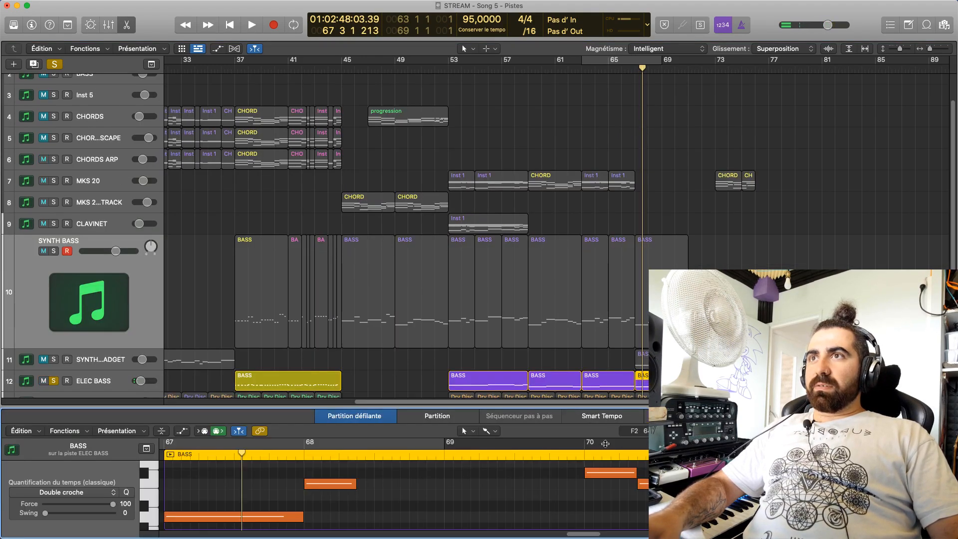
drag(603, 415, 603, 88)
scroll(447, 349, up, 8)
key(super+a)
scroll(447, 427, up, 5)
drag(417, 451, 421, 267)
drag(424, 242, 417, 191)
Play the ELEC BASS line from bar 67 and toggle the SYNTH BASS solo to compare the two
key(space)
key(space)
click(167, 134)
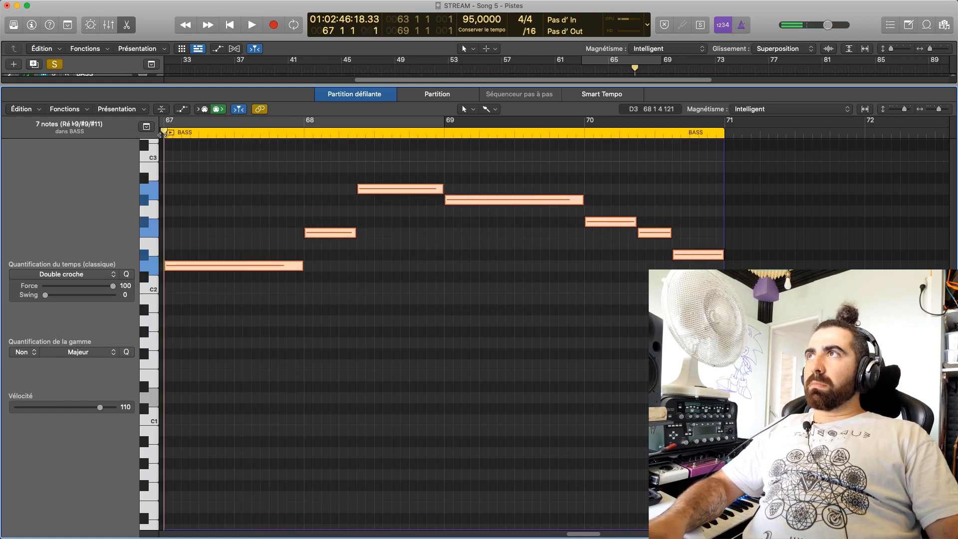
key(space)
key(p)
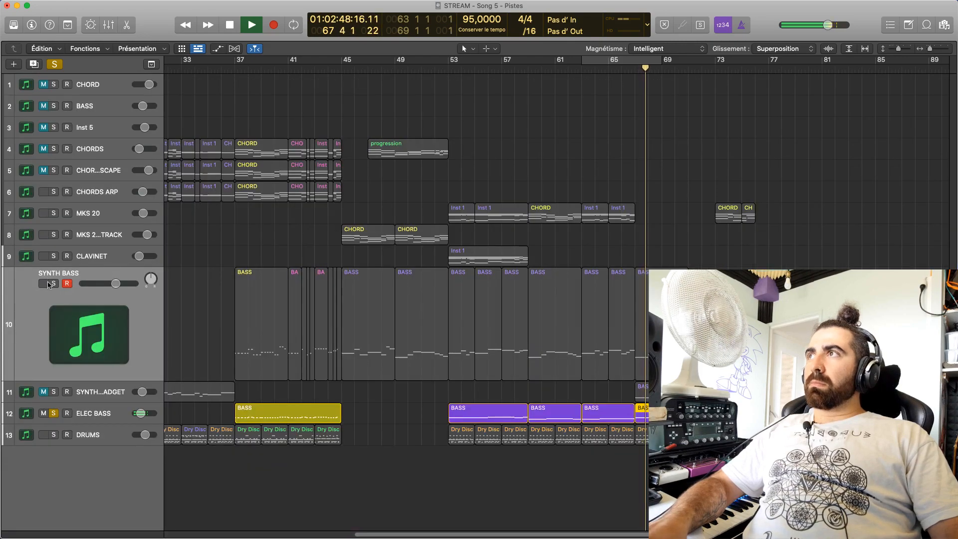
click(53, 283)
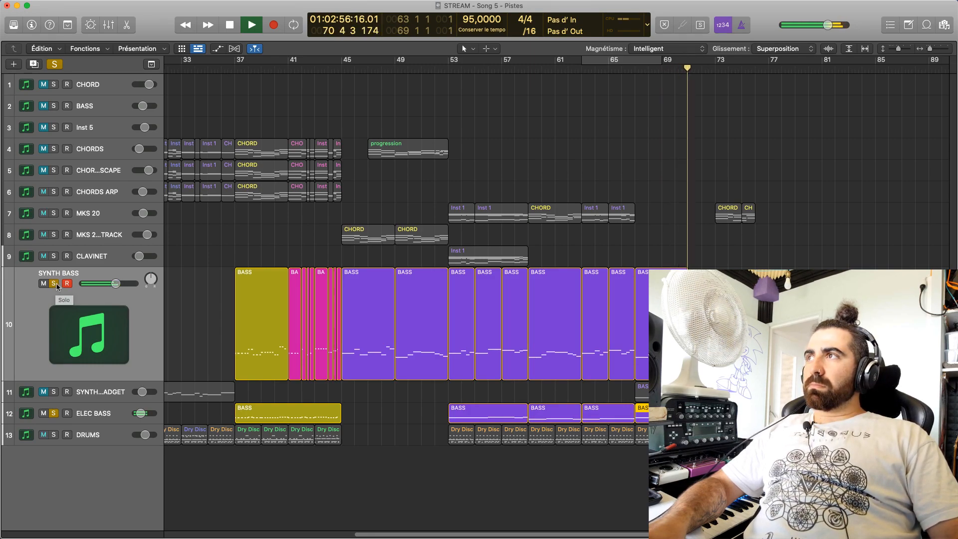
click(54, 283)
click(649, 70)
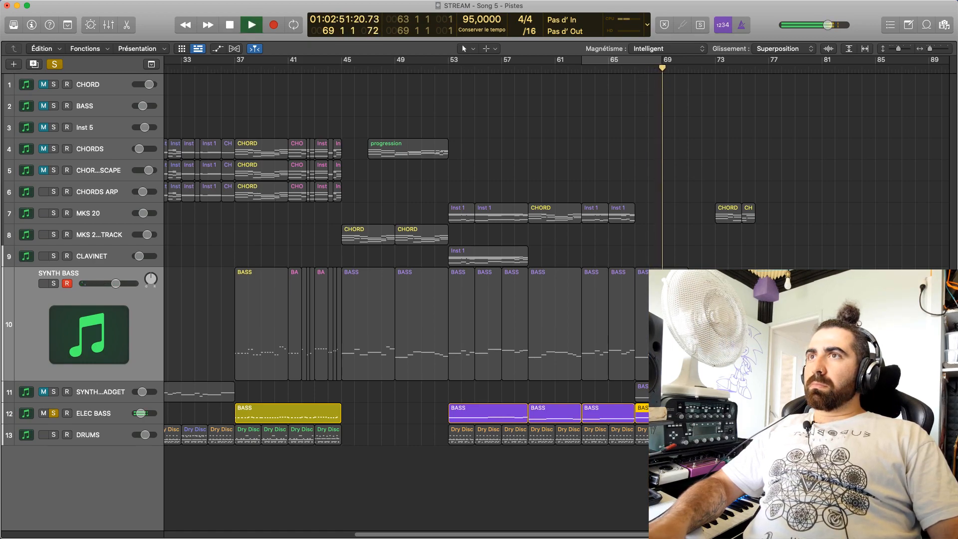
Transpose all notes of the ELEC BASS bar 67 region up two octaves to start on D4, and play them with SYNTH BASS soloed
key(e)
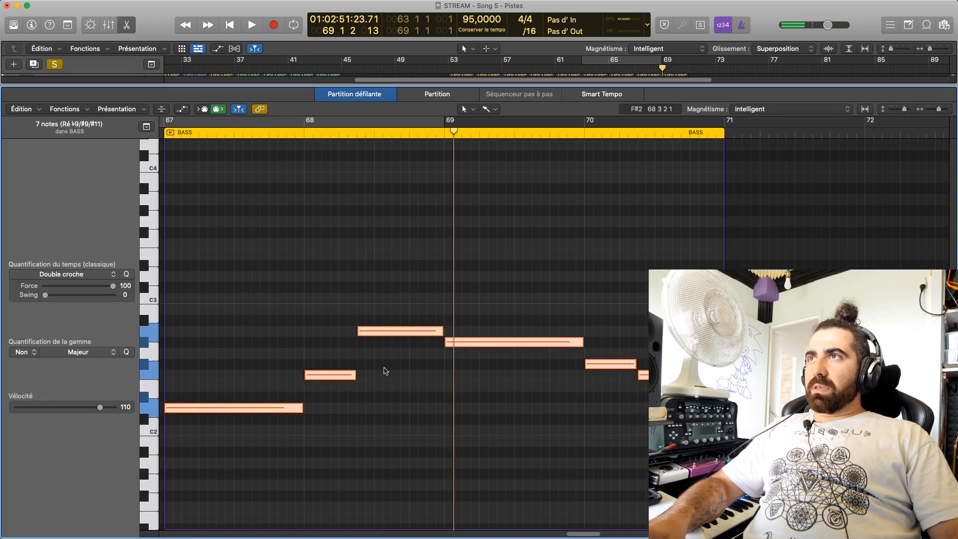
drag(392, 419, 394, 156)
key(space)
key(e)
key(space)
key(space)
key(s)
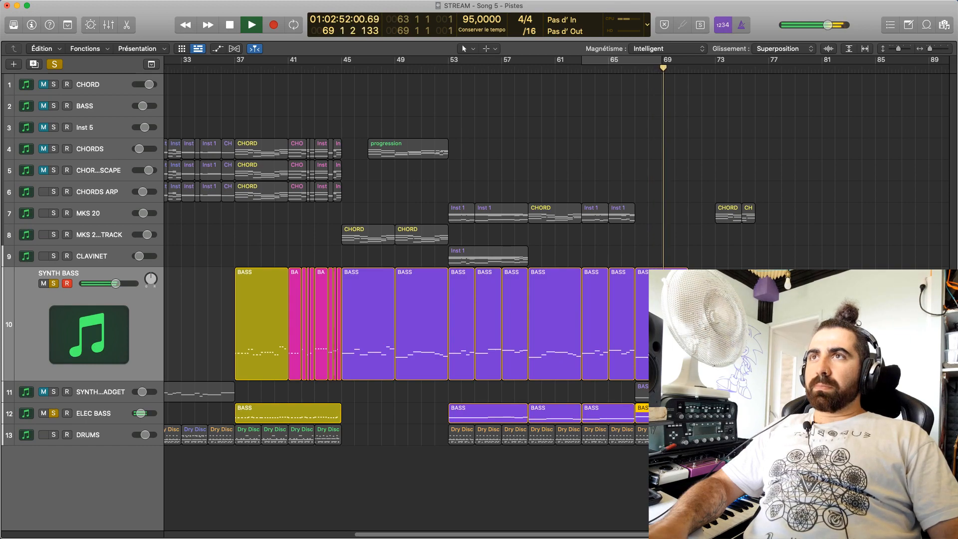
Try raising the ELEC BASS note at bar 69 by two semitones to A#4 and play it
double_click(663, 324)
click(508, 323)
drag(485, 291, 484, 272)
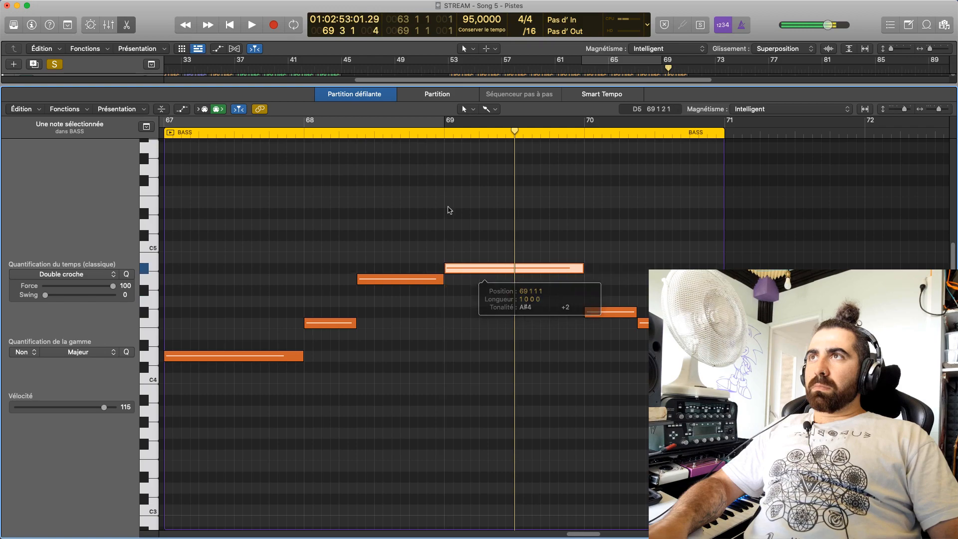
double_click(440, 137)
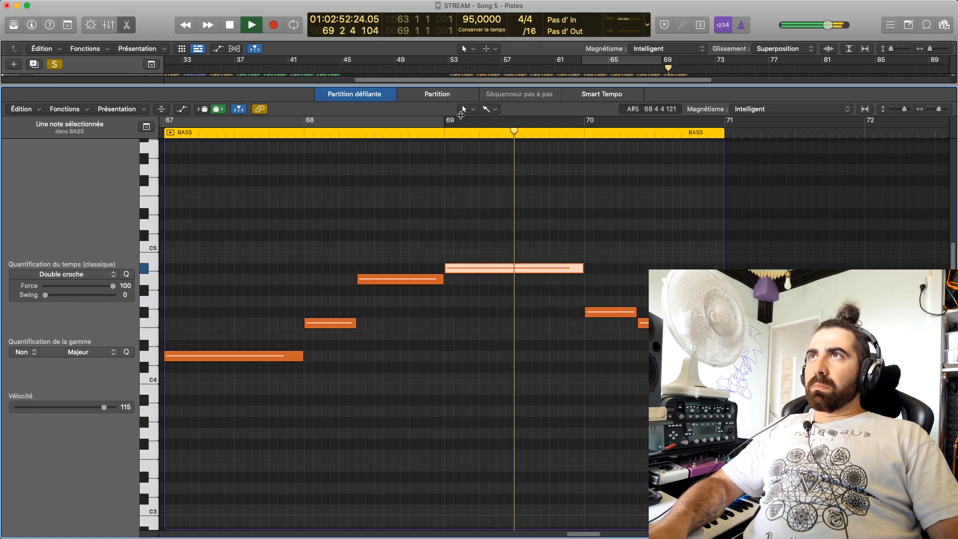
key(space)
key(p)
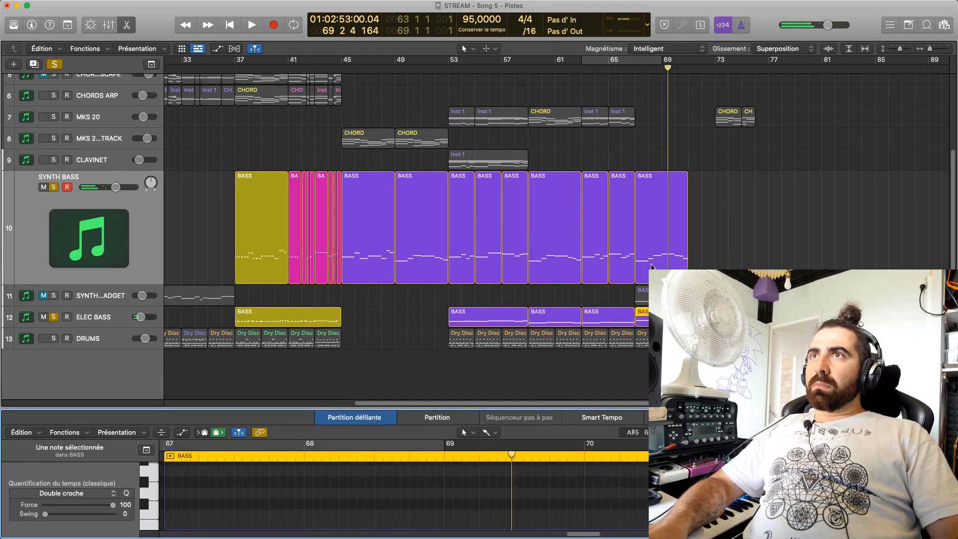
Open the SYNTH BASS bar 67 region and check the pitch of its note at bar 69
click(654, 266)
key(p)
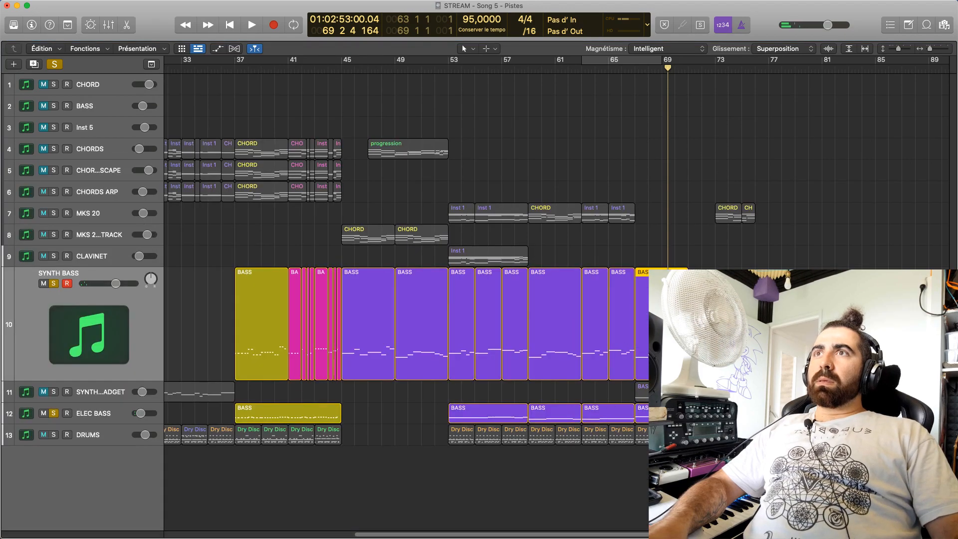
key(p)
scroll(519, 449, up, 3)
click(520, 466)
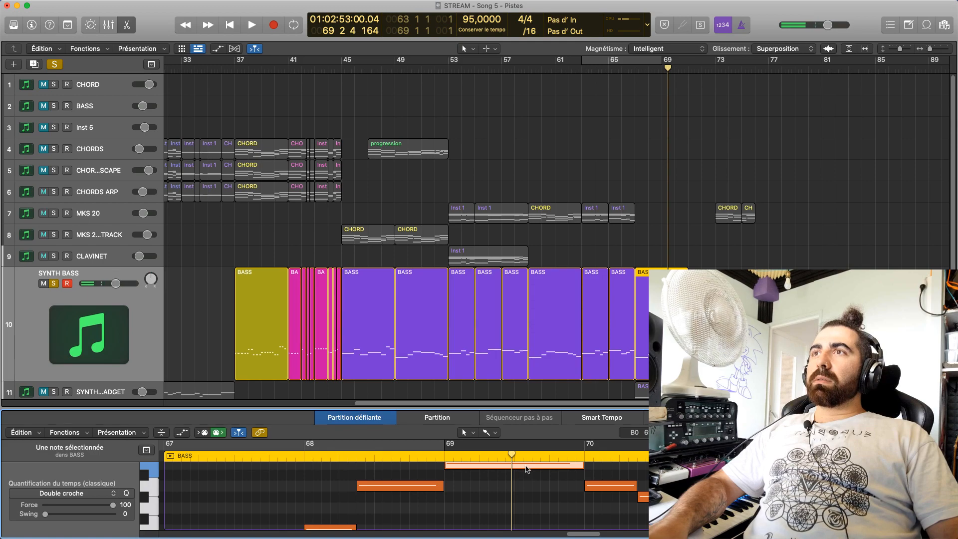
mouse_move(527, 468)
Raise the ELEC BASS note at bar 69 to B4 and play both basses from bar 69
scroll(642, 344, down, 5)
click(643, 339)
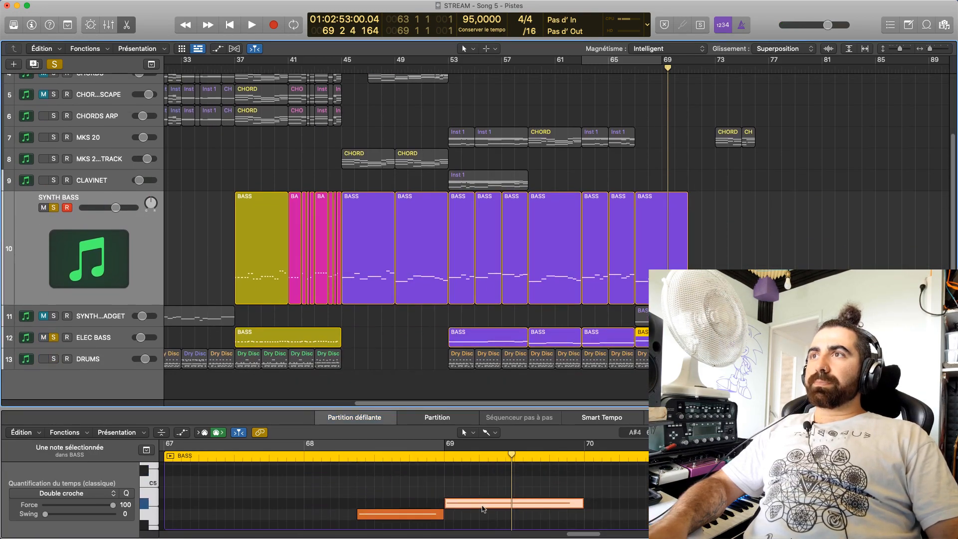
mouse_move(483, 509)
drag(483, 509, 481, 489)
click(442, 456)
key(space)
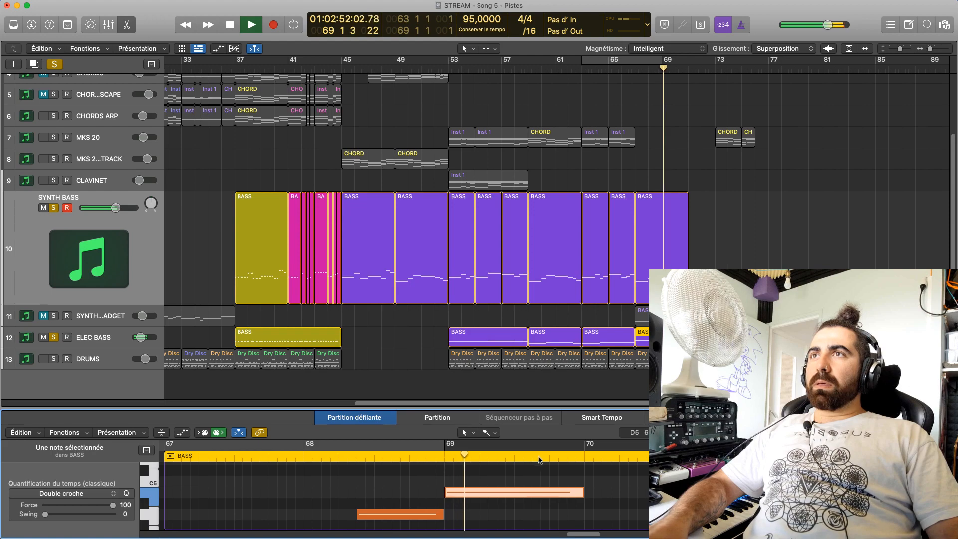
scroll(624, 491, down, 5)
scroll(624, 492, up, 2)
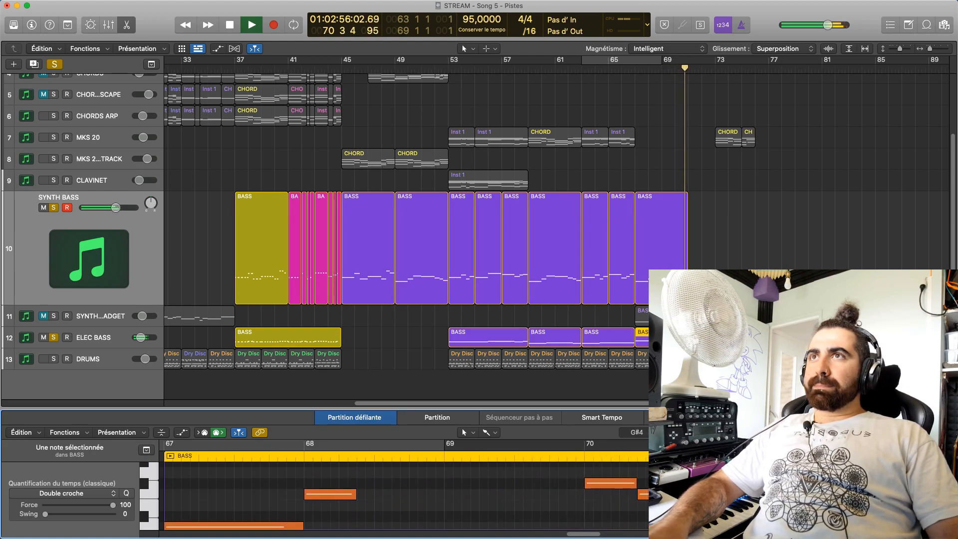
key(space)
Check the pitches of the bar 70 notes in the SYNTH BASS bar 67 region
scroll(644, 465, up, 1)
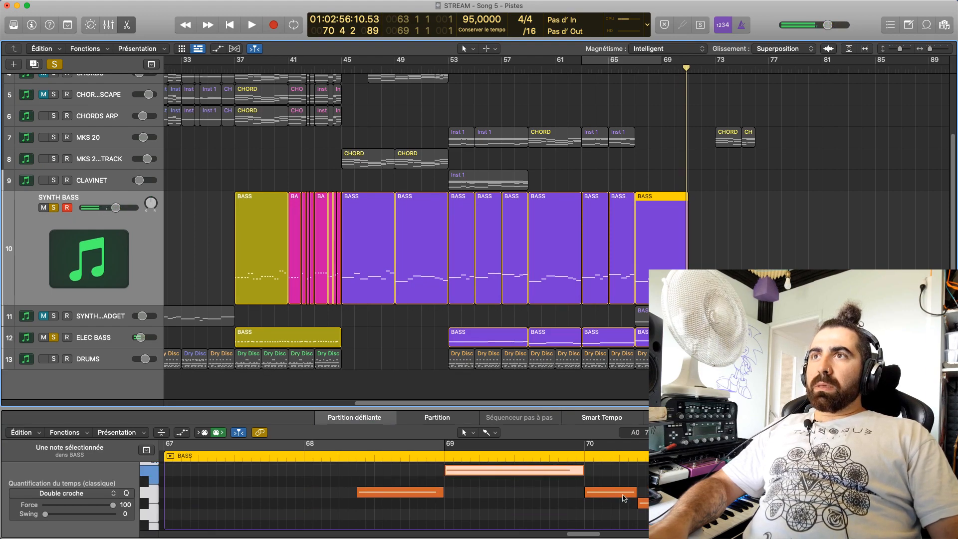
mouse_move(624, 497)
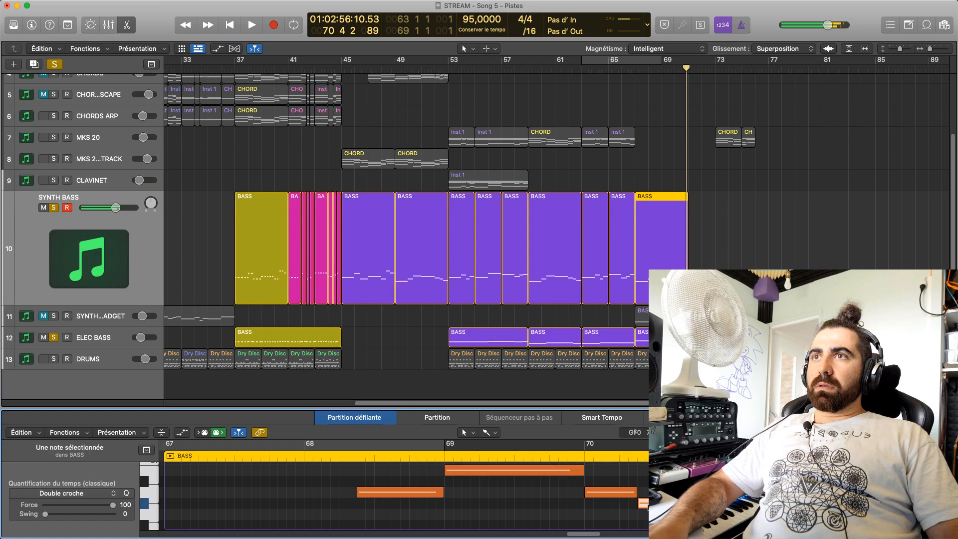
scroll(614, 495, down, 3)
scroll(576, 496, up, 3)
click(576, 497)
scroll(598, 519, down, 3)
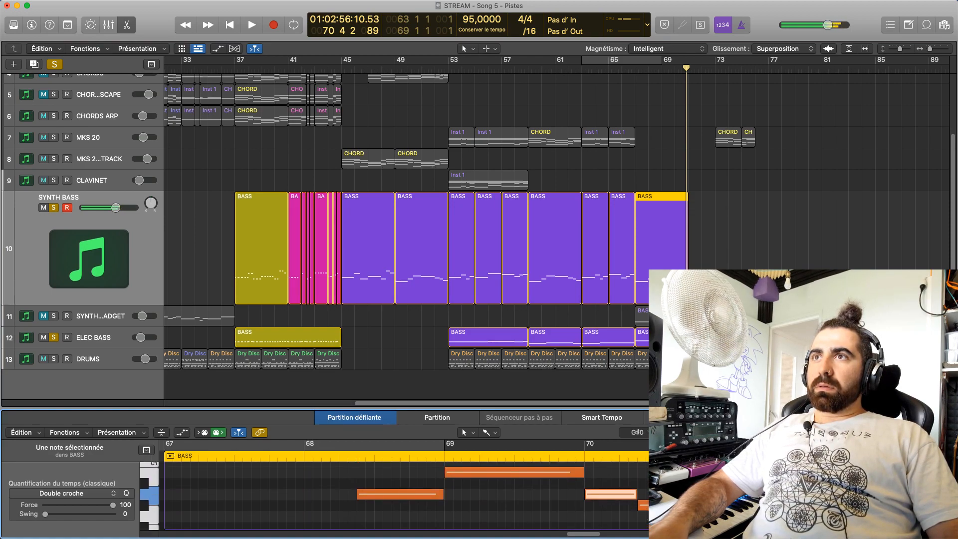
click(643, 482)
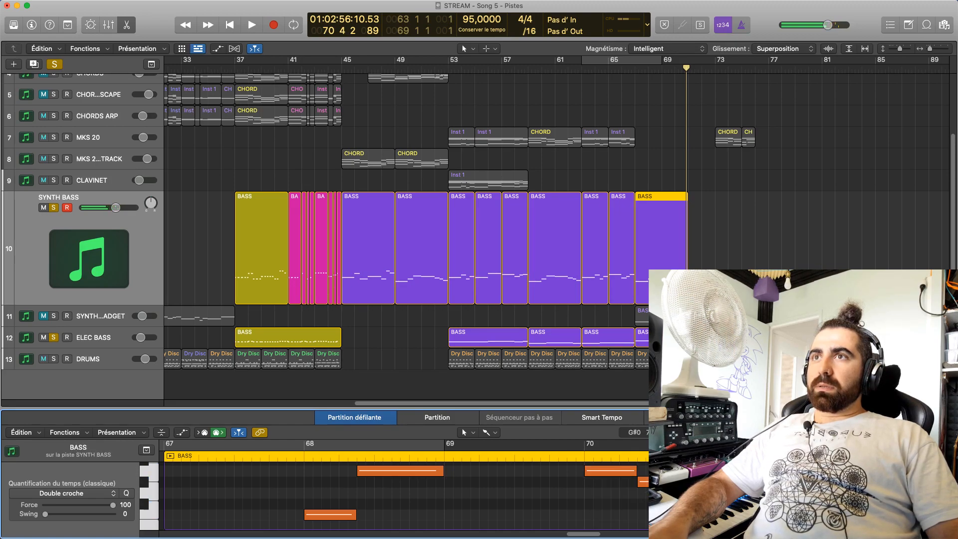
Raise the three ELEC BASS notes of bar 70 to the SYNTH BASS pitches, ending on F4, and play them
click(642, 338)
scroll(638, 340, down, 1)
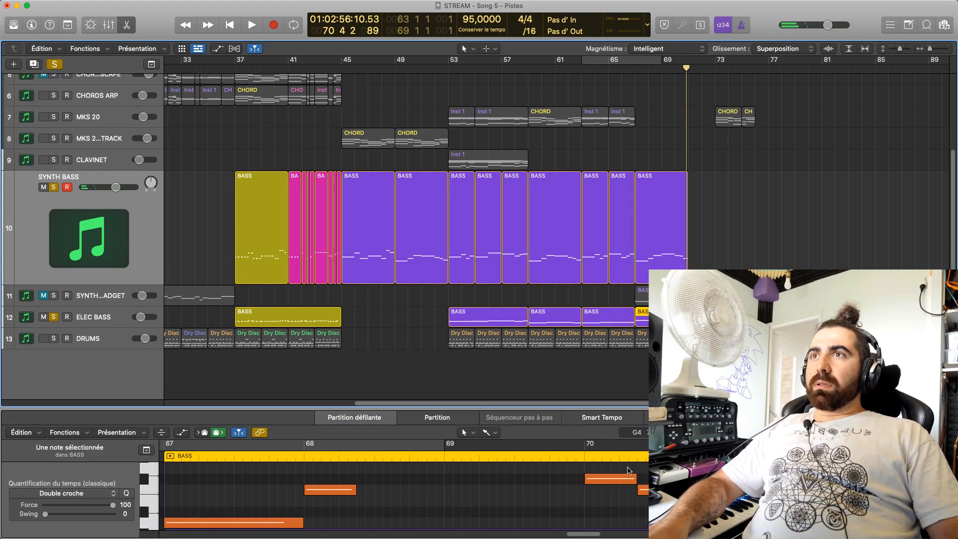
scroll(627, 464, up, 2)
click(616, 501)
scroll(620, 491, down, 2)
scroll(620, 484, up, 2)
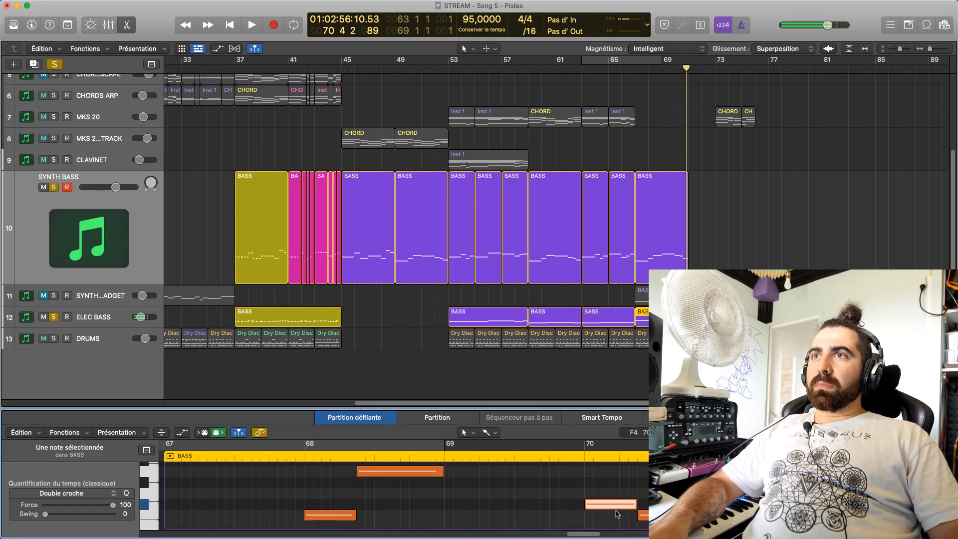
click(616, 503)
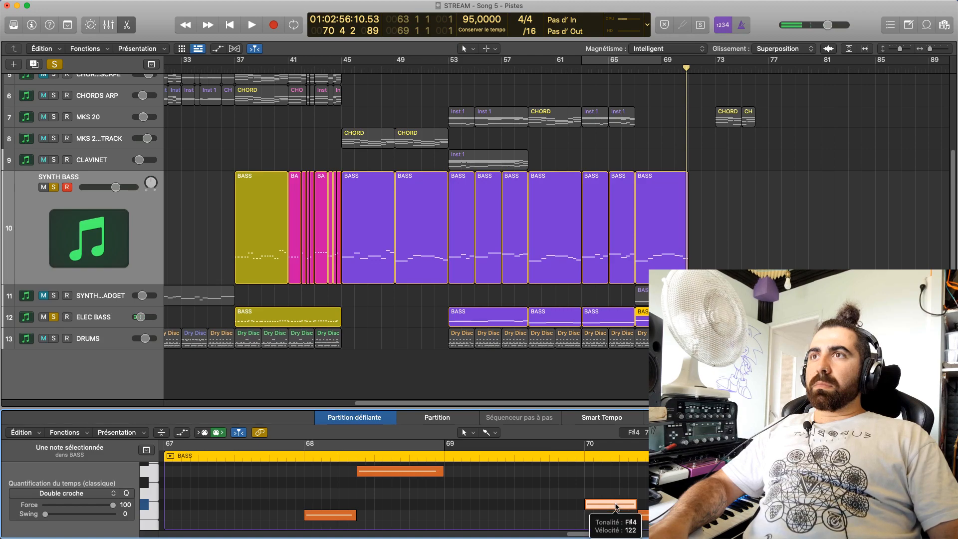
drag(616, 504, 614, 476)
drag(643, 517, 646, 484)
scroll(648, 486, down, 2)
drag(678, 512, 675, 490)
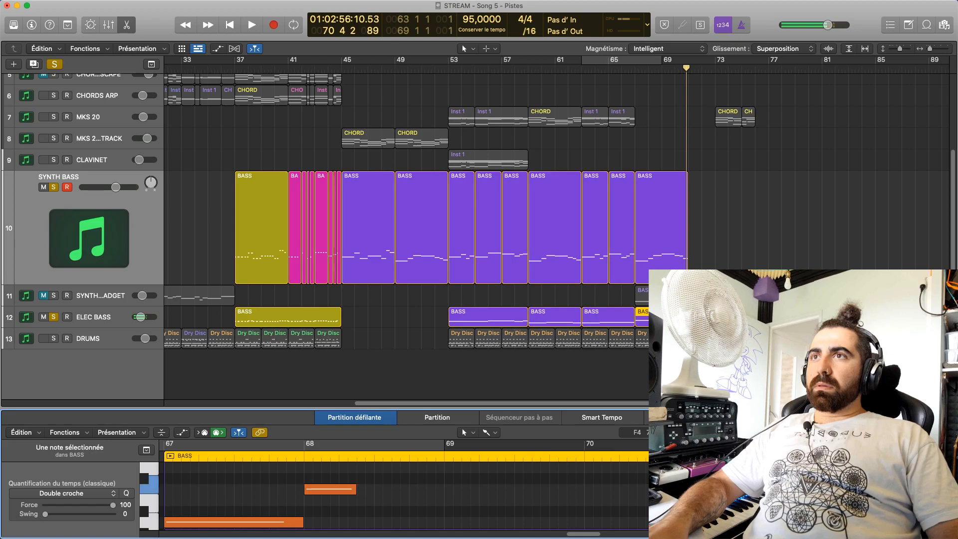
double_click(577, 457)
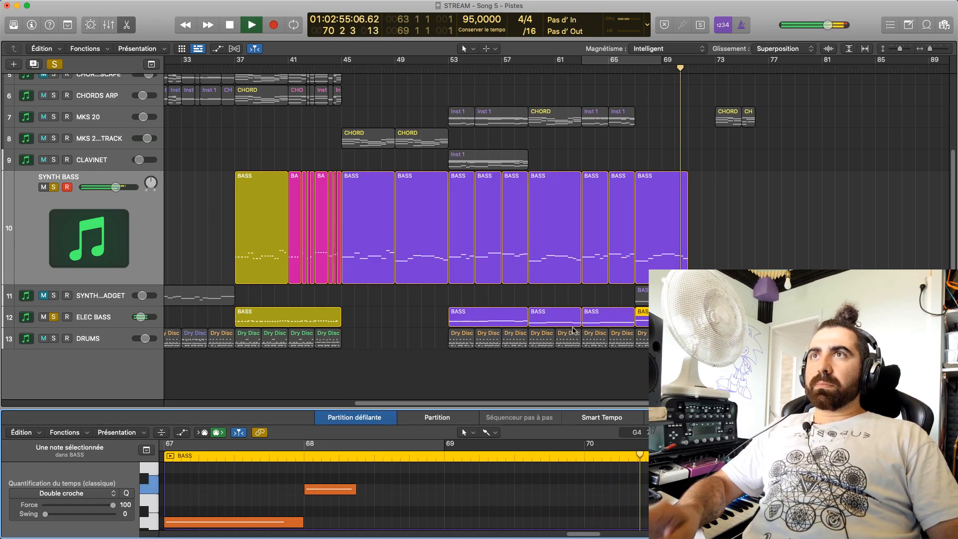
key(space)
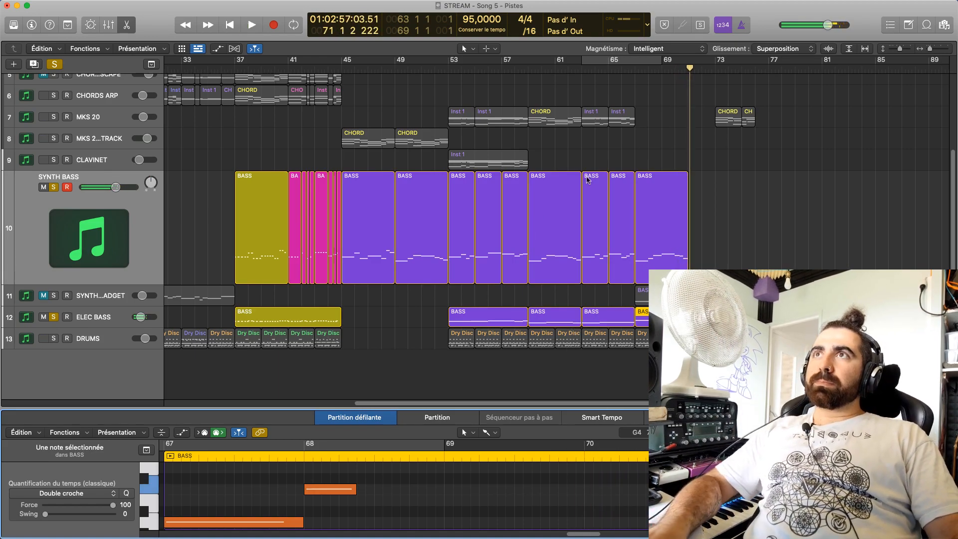
Examine the bar 52 notes in the SYNTH BASS bar 49 region and reselect the ELEC BASS bar 67 region
click(427, 236)
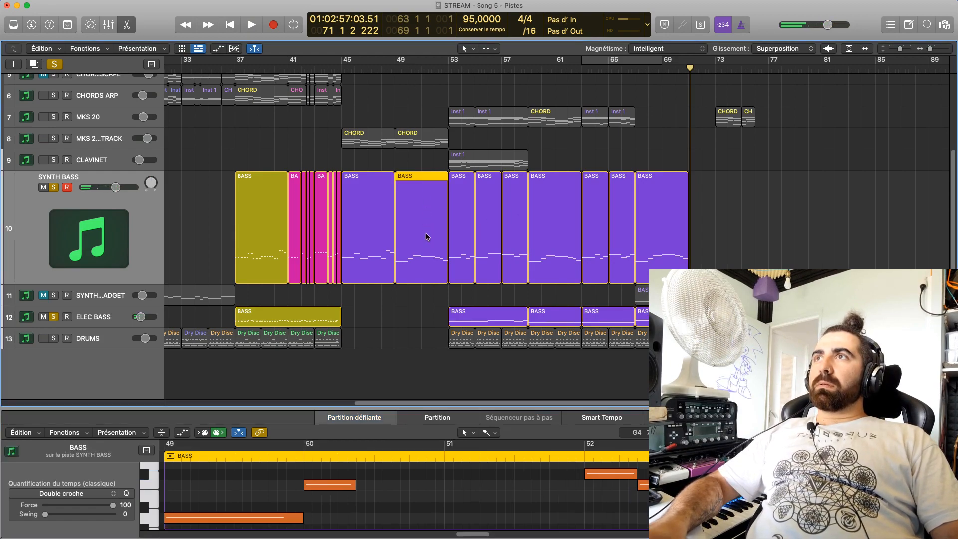
click(435, 72)
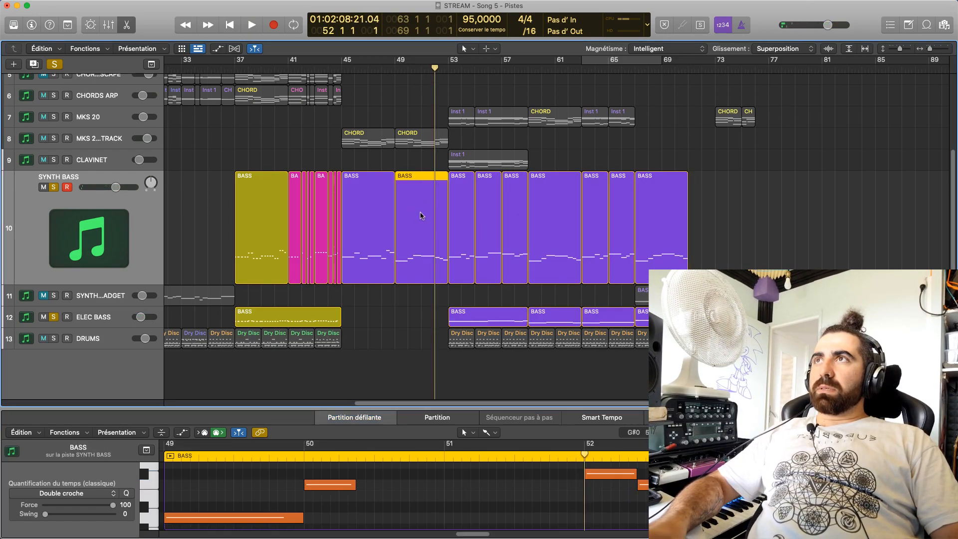
click(603, 473)
click(654, 485)
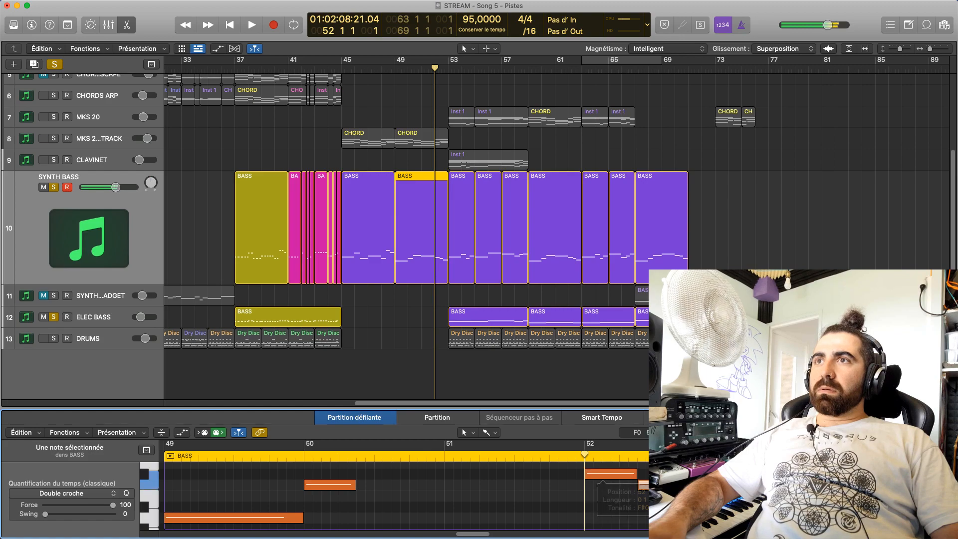
click(622, 481)
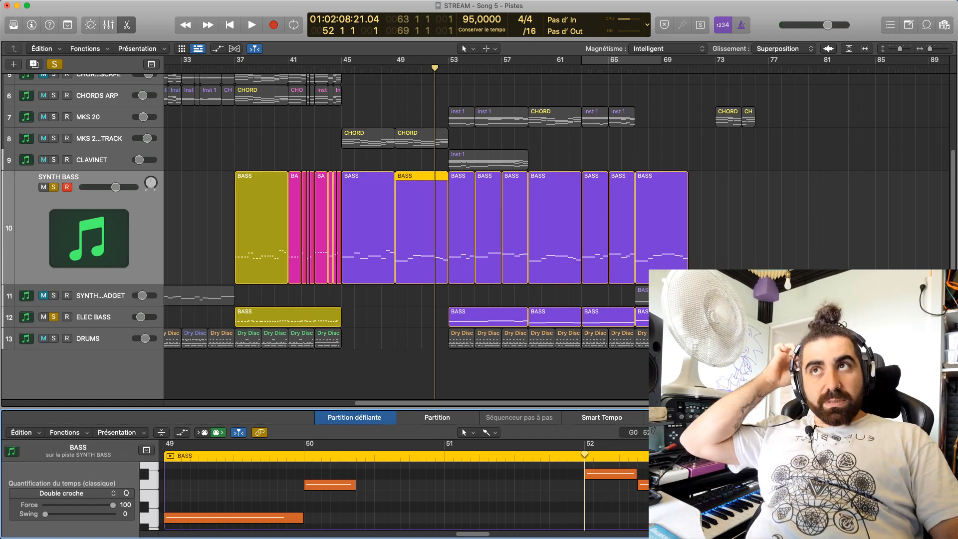
click(670, 317)
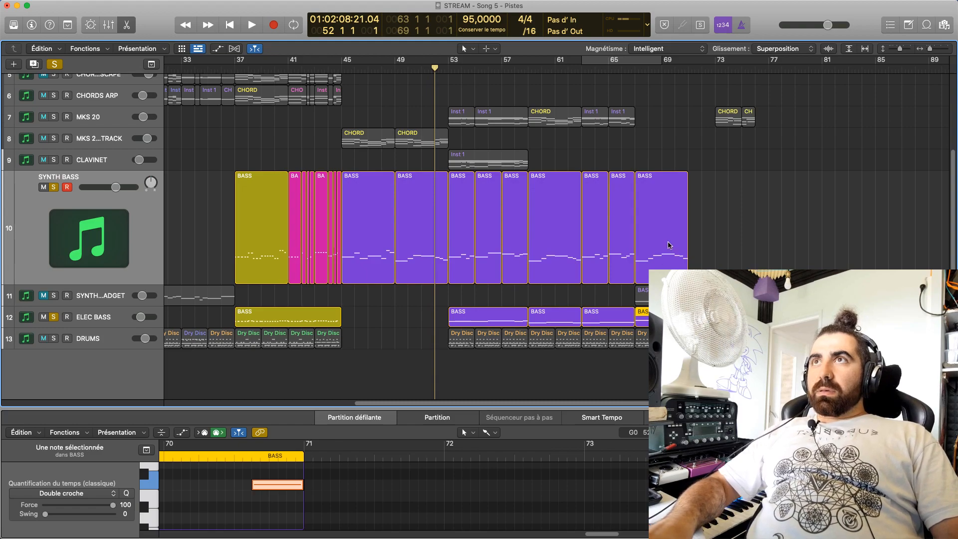
Play the bass parts from bar 52 and bar 69, toggling the ELEC BASS solo to compare them
key(space)
key(space)
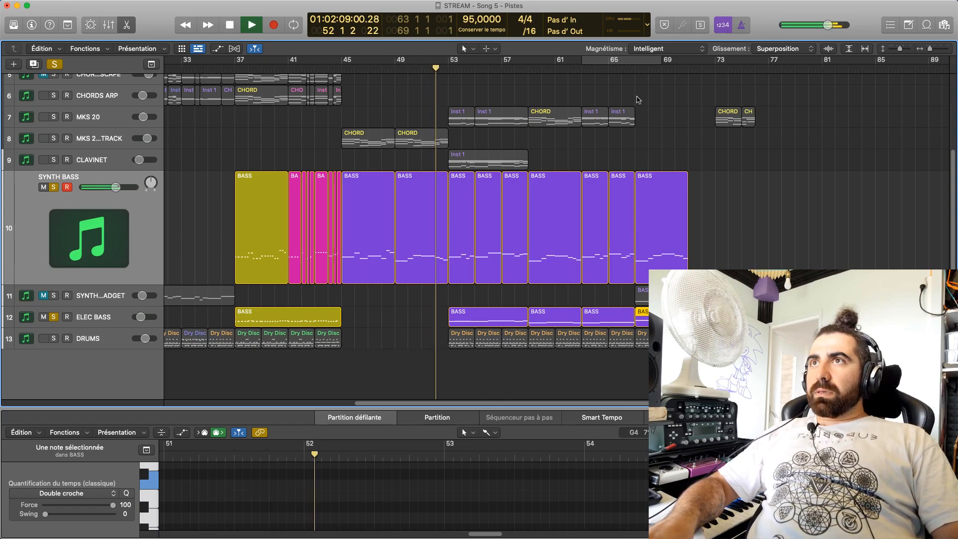
click(664, 68)
click(664, 266)
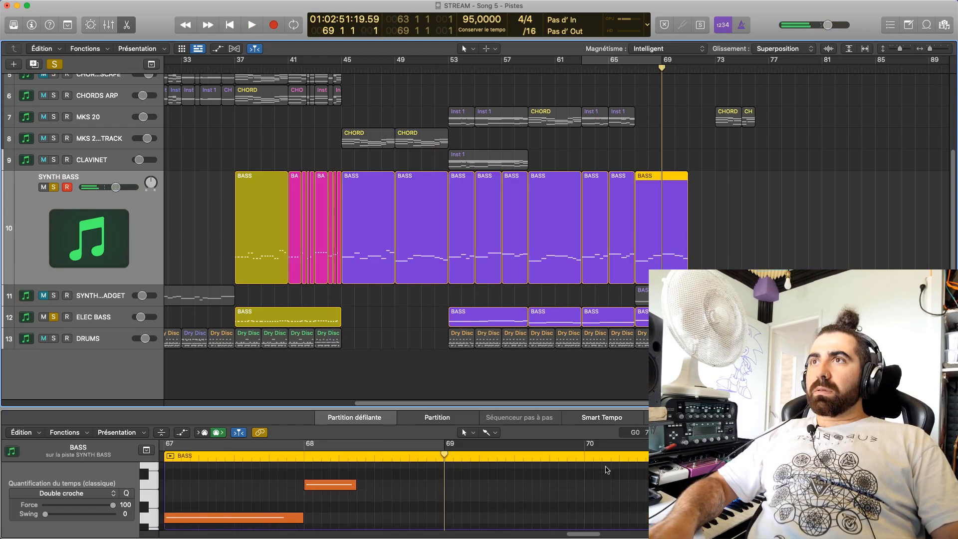
key(space)
click(53, 317)
click(53, 317)
key(space)
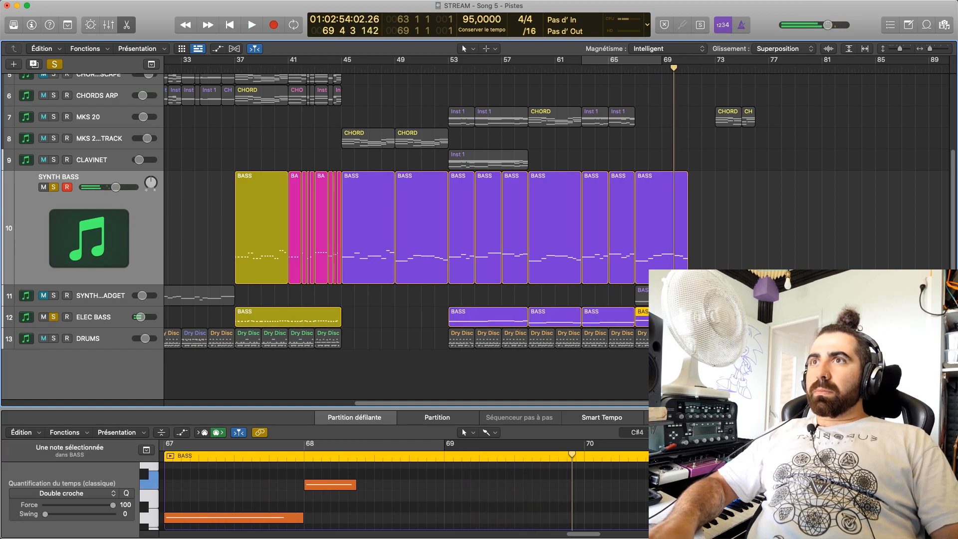
Set the three ELEC BASS notes of bar 70 to F#4, F4 and D#4 and play them
scroll(643, 497, up, 4)
mouse_move(629, 494)
mouse_down()
mouse_move(629, 503)
mouse_move(630, 481)
mouse_up()
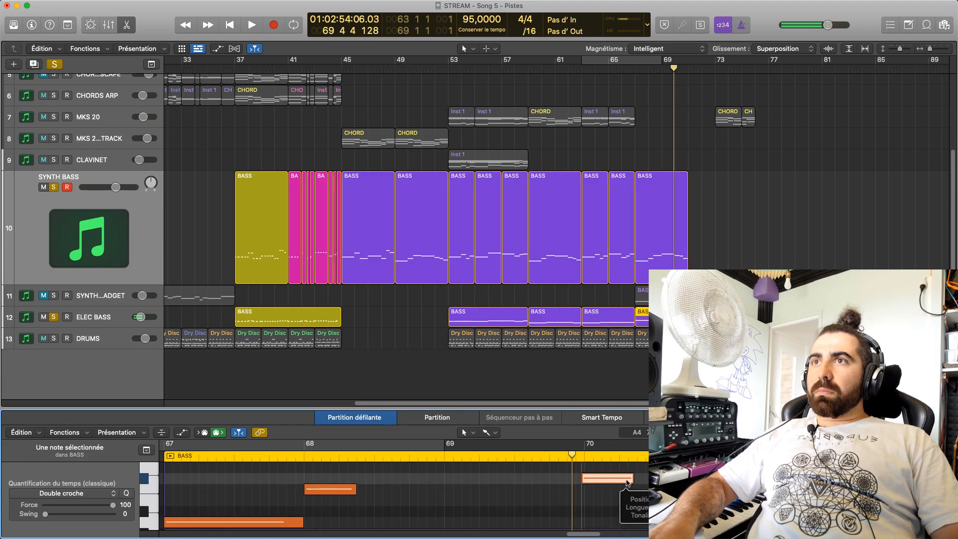
drag(684, 489, 684, 511)
scroll(684, 499, up, 3)
scroll(684, 491, down, 2)
drag(663, 468, 663, 500)
key(space)
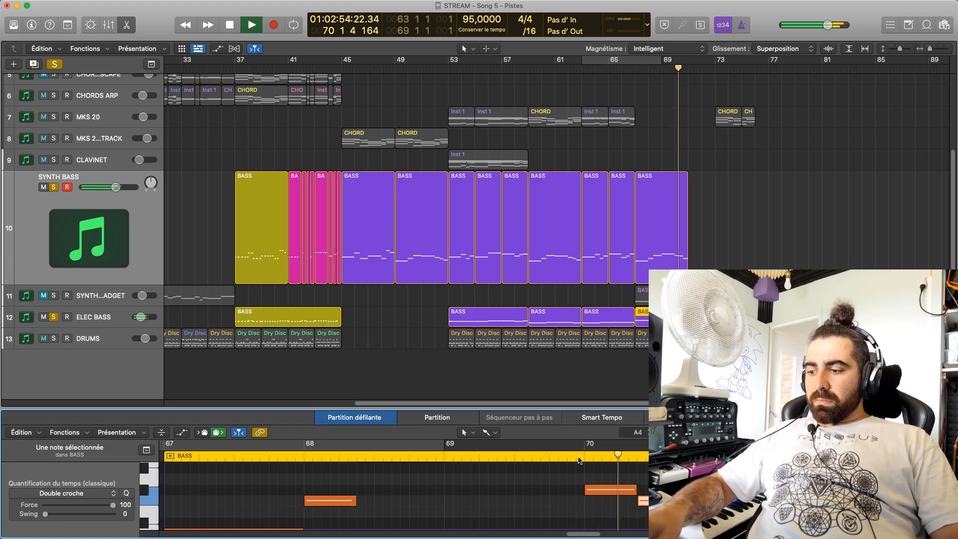
key(space)
Move the SYNTH BASS region at bar 67 out of the way to bar 78
click(643, 229)
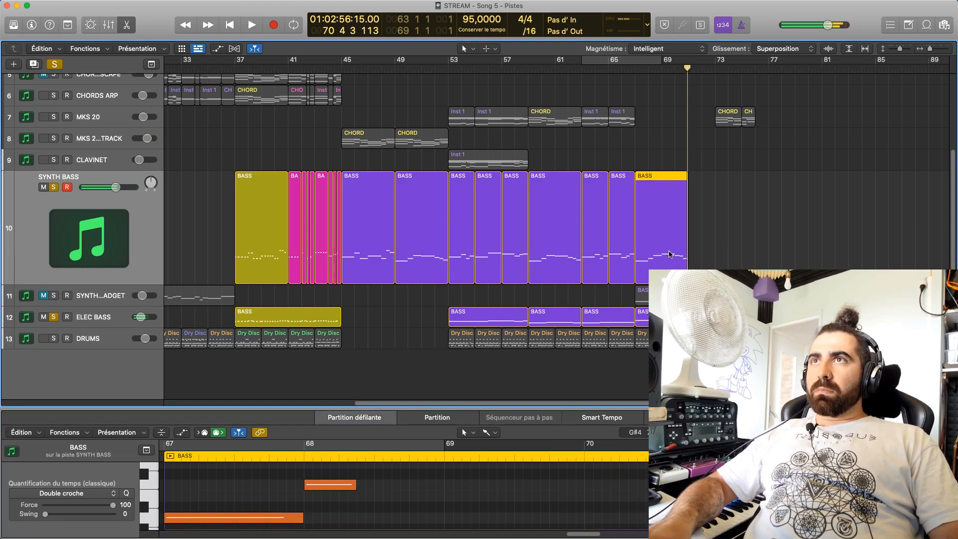
drag(705, 218, 802, 227)
click(798, 309)
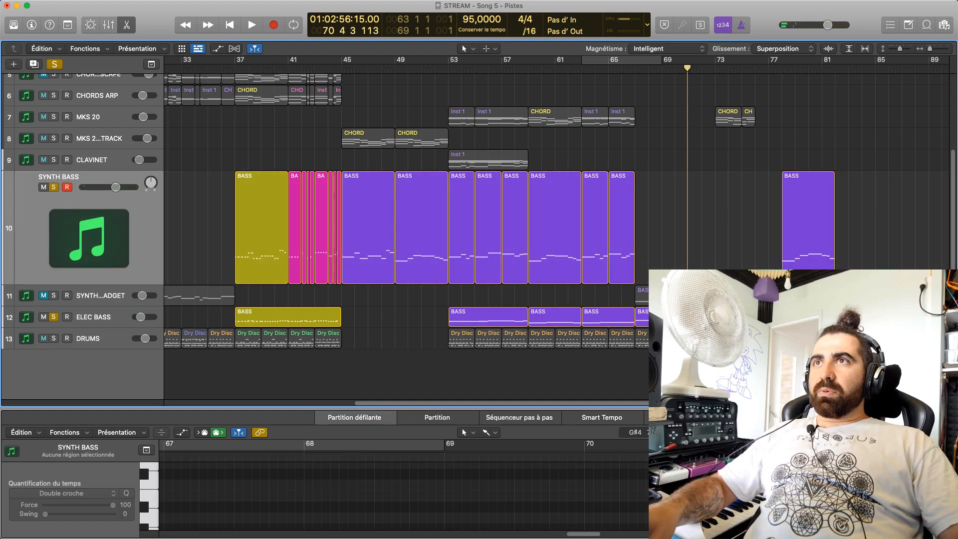
Copy the ELEC BASS bar 67 region onto the SYNTH BASS track at bar 67 and close the note editor
drag(658, 316, 655, 256)
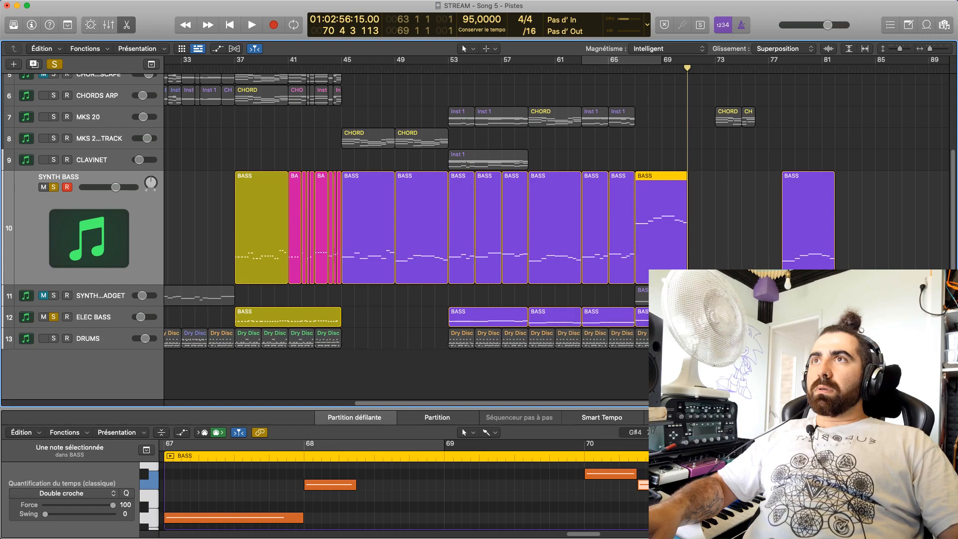
key(super+z)
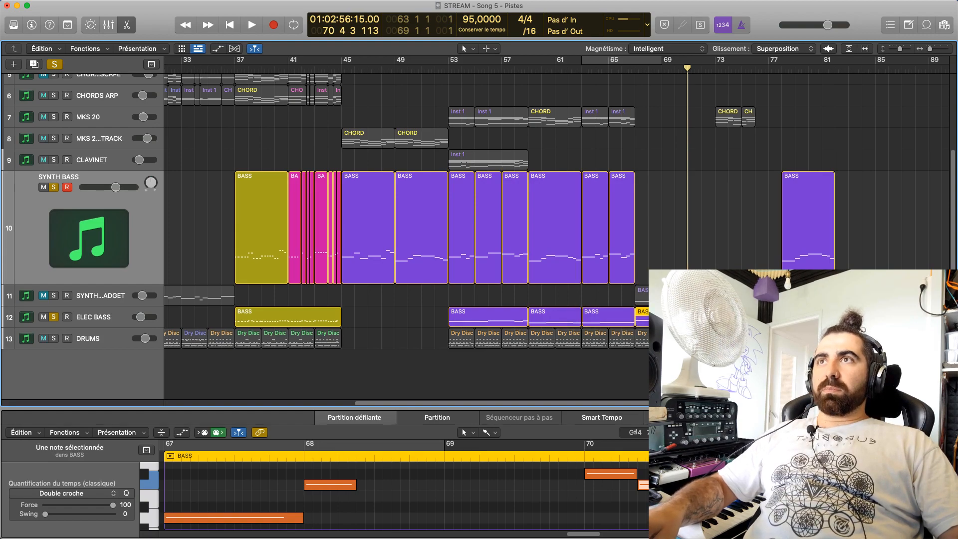
drag(668, 316, 668, 247)
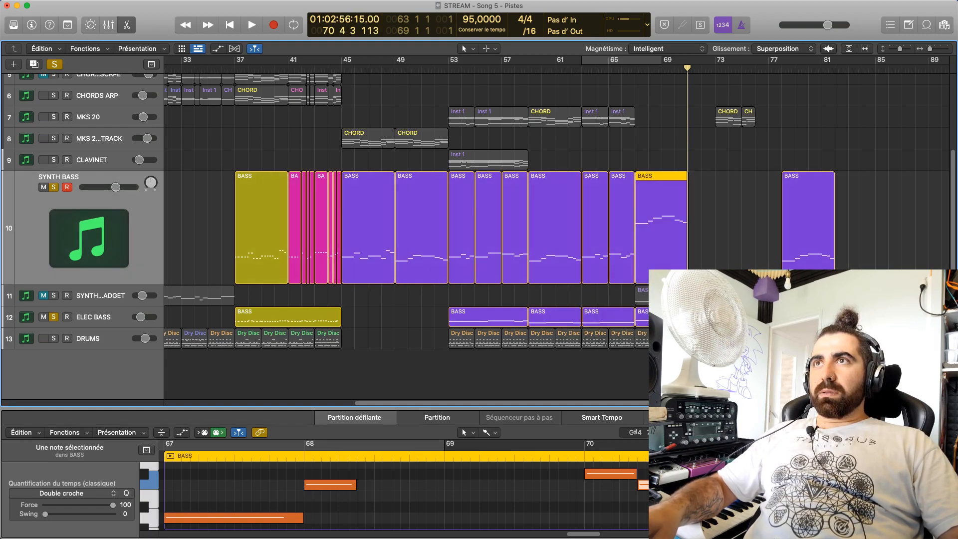
key(super+z)
key(e)
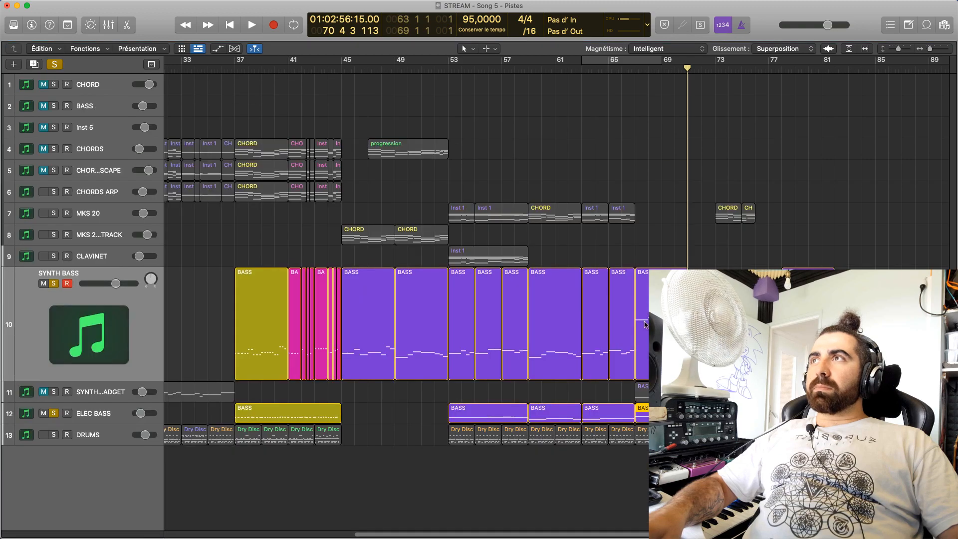
Play both basses from bar 69, then leave only SYNTH BASS soloed
key(space)
key(space)
click(660, 70)
key(space)
key(space)
click(53, 284)
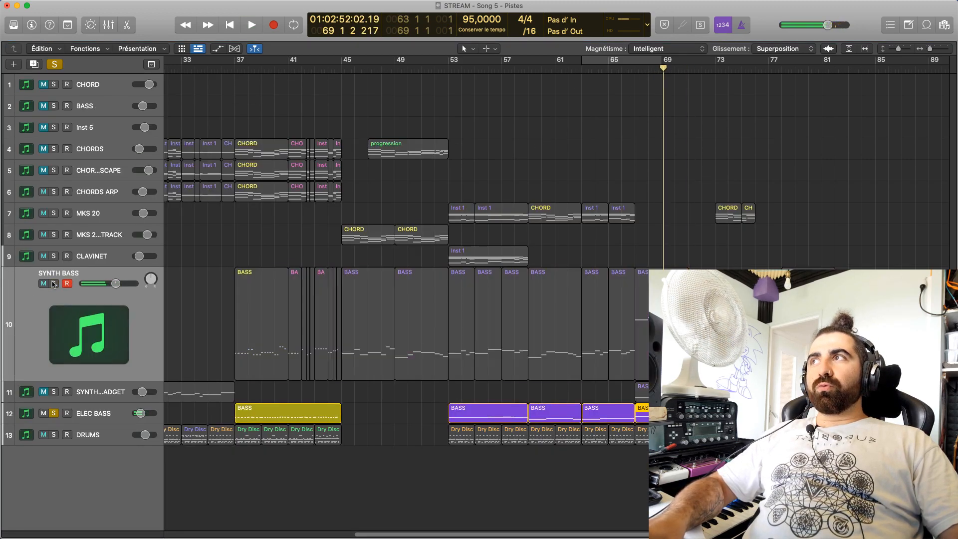
click(54, 413)
click(54, 283)
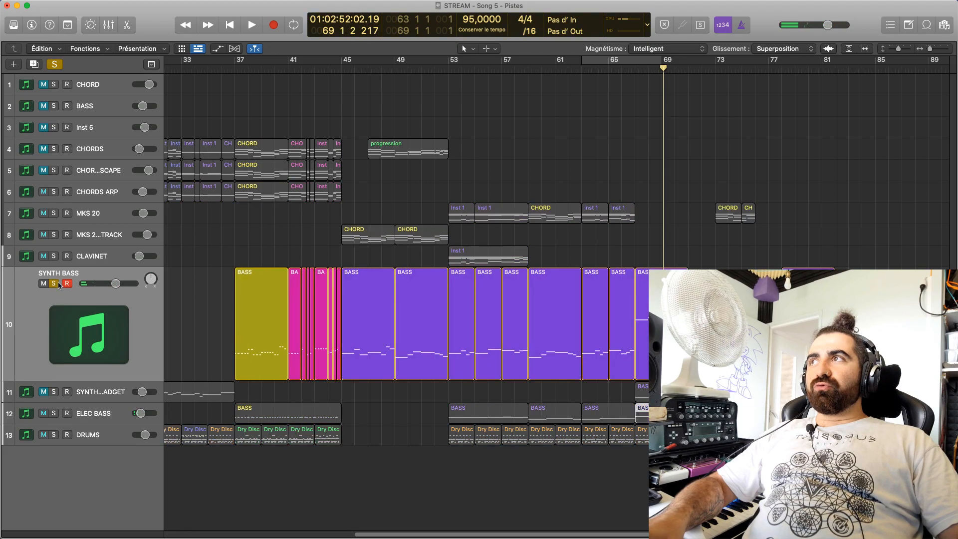
Transpose all notes of the copied SYNTH BASS region down three octaves, starting on D1, and play the result
double_click(663, 315)
key(super+a)
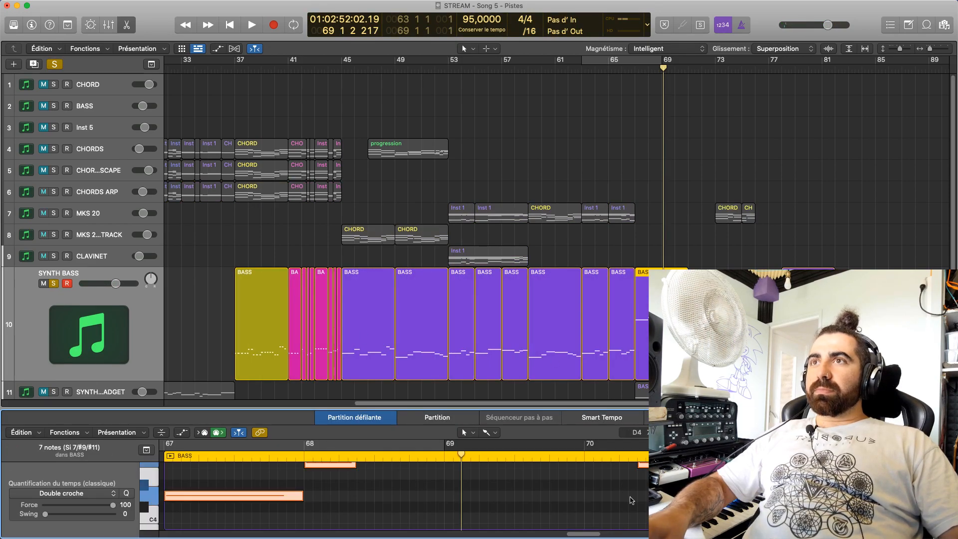
drag(635, 409, 583, 85)
scroll(571, 387, up, 10)
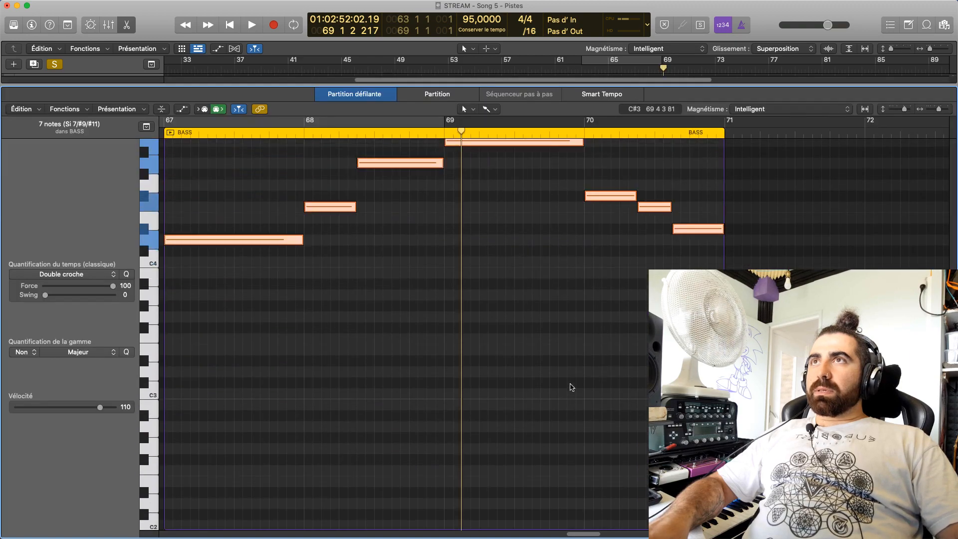
drag(549, 326, 551, 451)
key(space)
scroll(533, 302, up, 3)
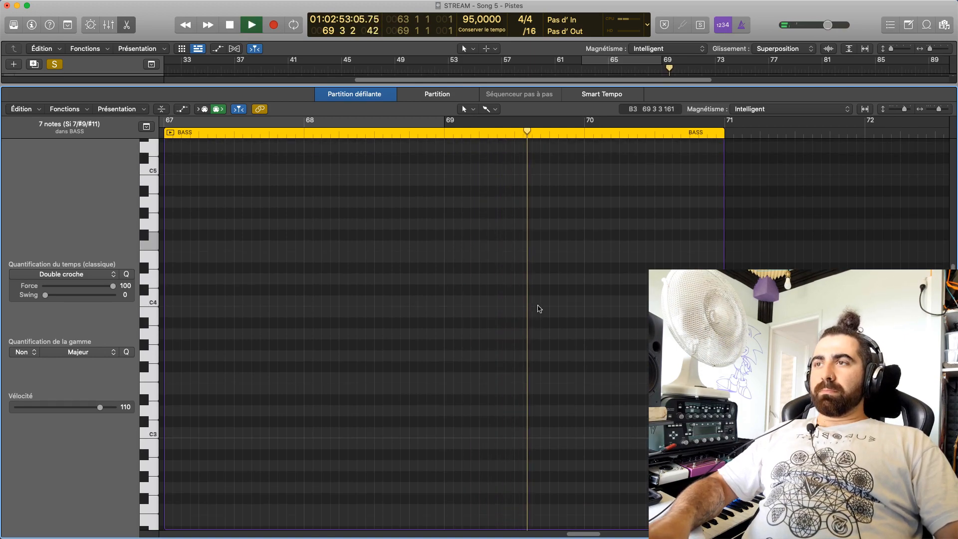
key(e)
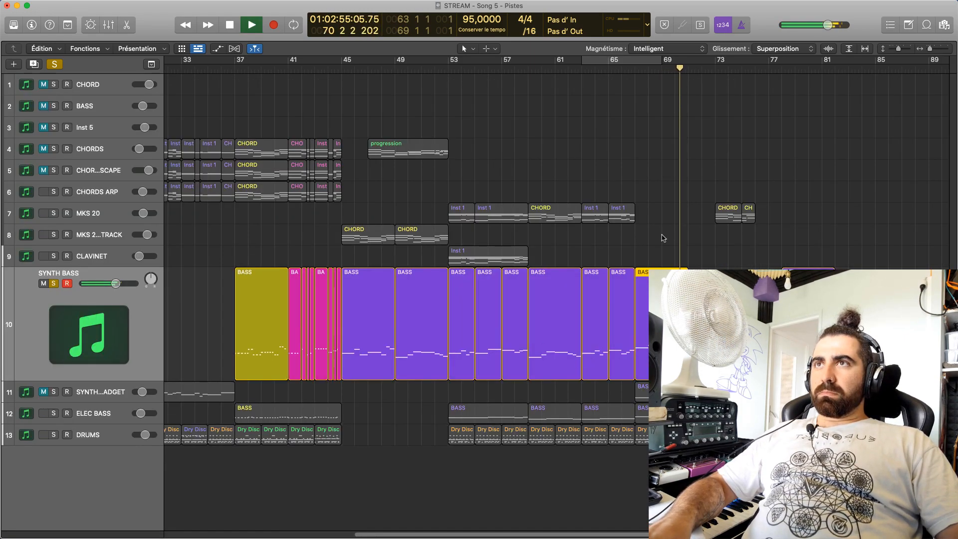
key(space)
key(space)
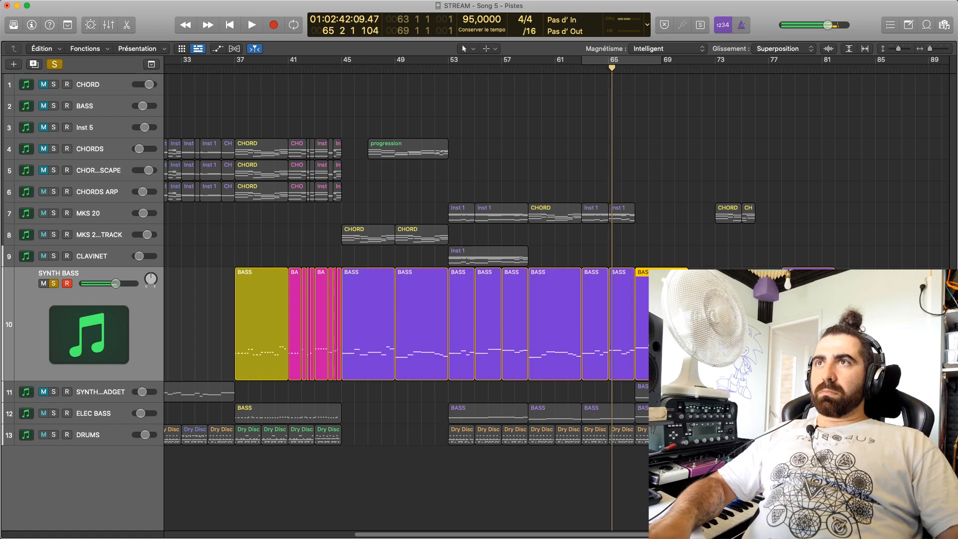
Transpose all notes of the SYNTH BASS bar 67 region down another octave, starting on D0, and play them
key(e)
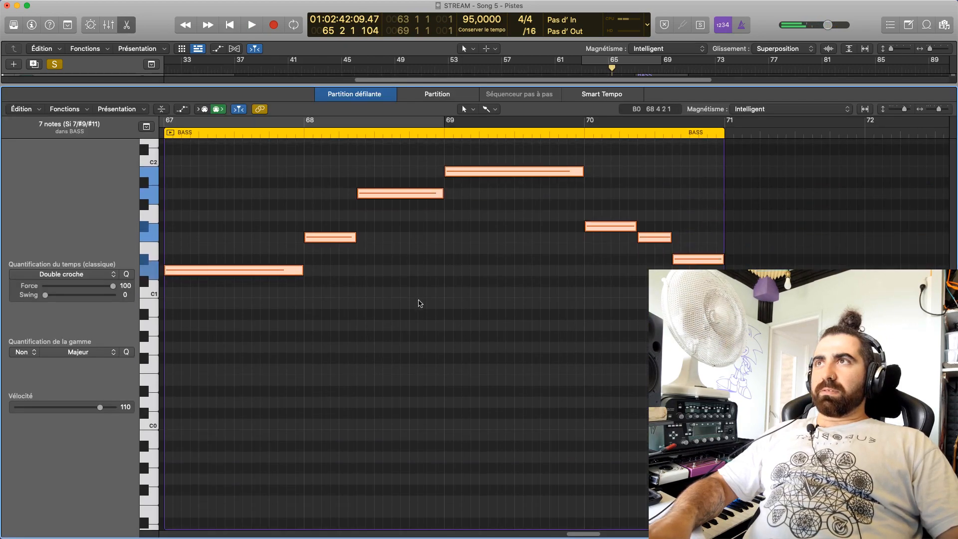
key(super+a)
drag(483, 256, 480, 387)
key(e)
key(space)
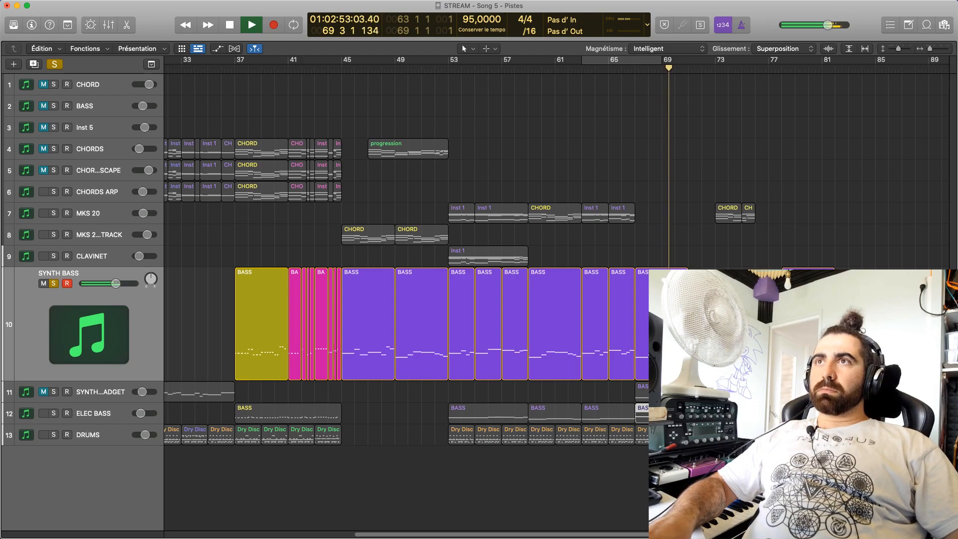
key(space)
key(space)
Lower the long SYNTH BASS note at bar 69 to G#0 and play the phrase
double_click(662, 322)
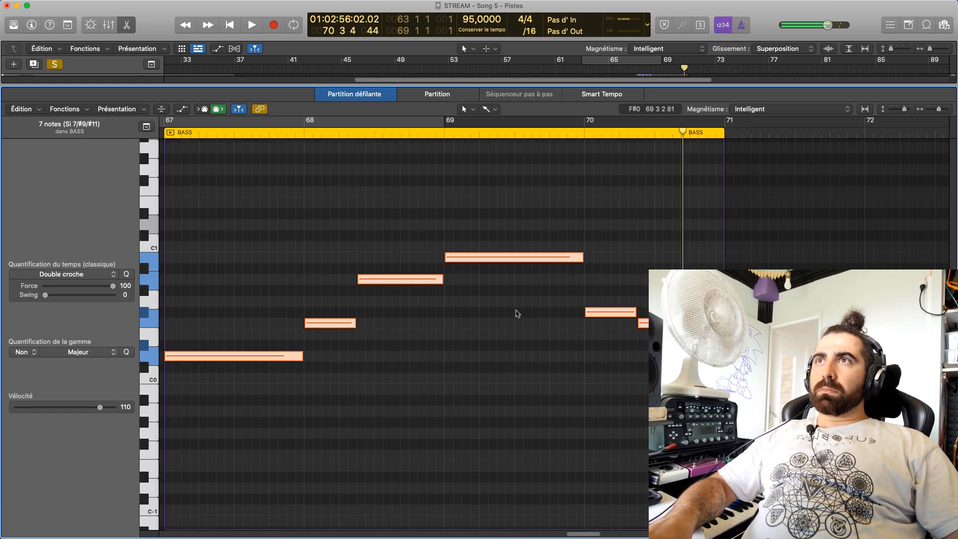
click(534, 317)
click(419, 283)
drag(451, 257, 452, 290)
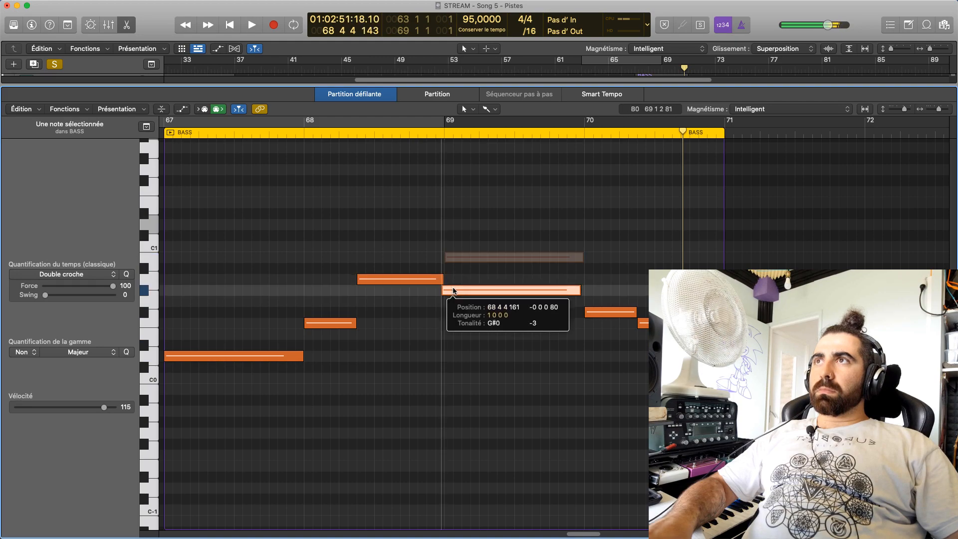
double_click(349, 134)
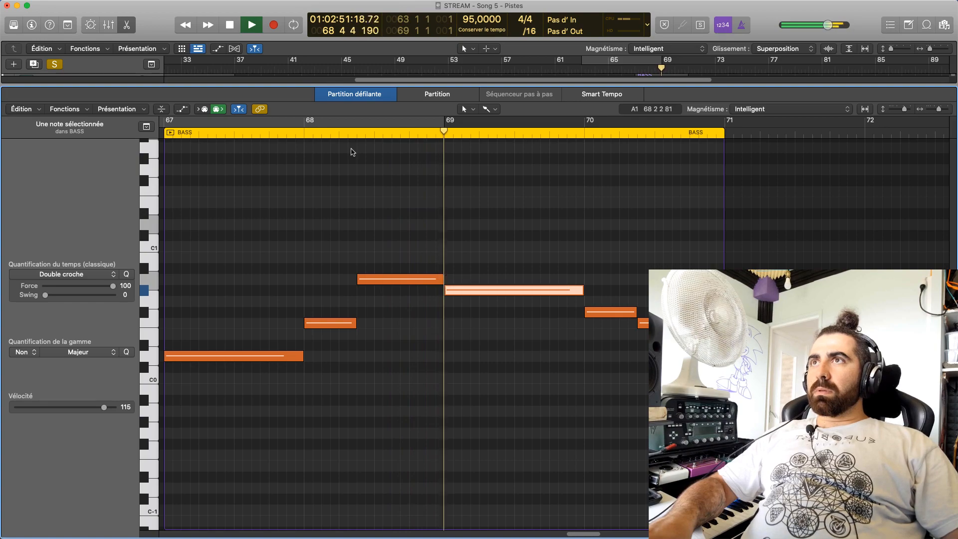
key(e)
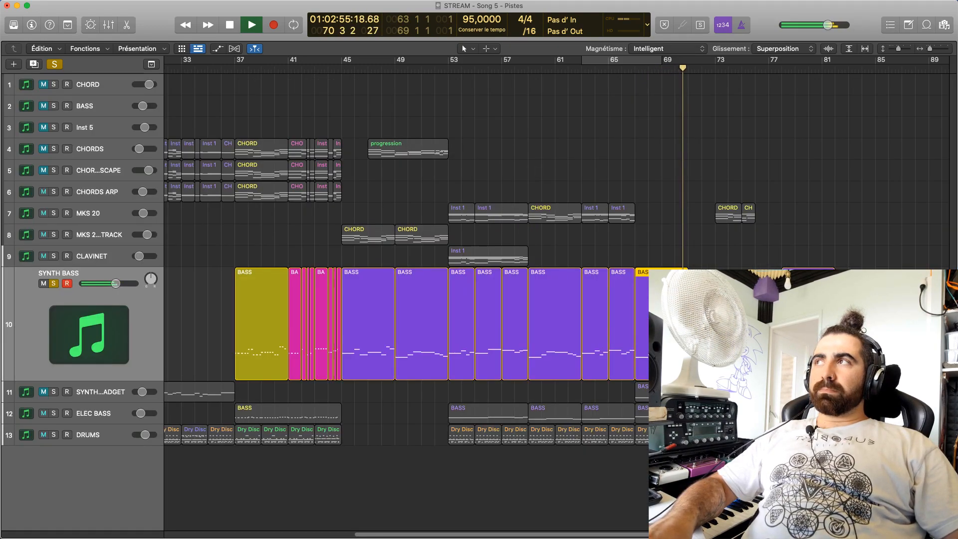
key(space)
Lower the last SYNTH BASS note of bar 70 to D0 and return to the arrangement
key(e)
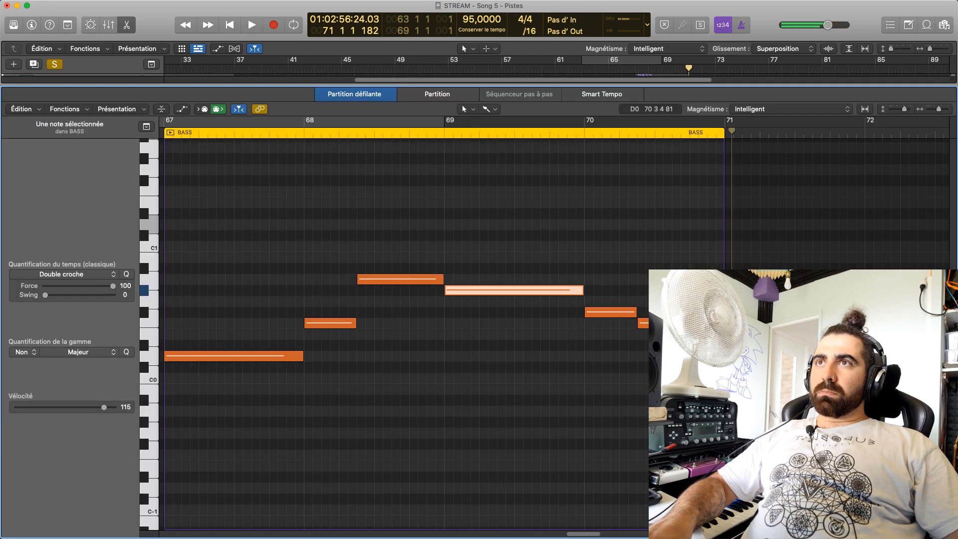
key(Right)
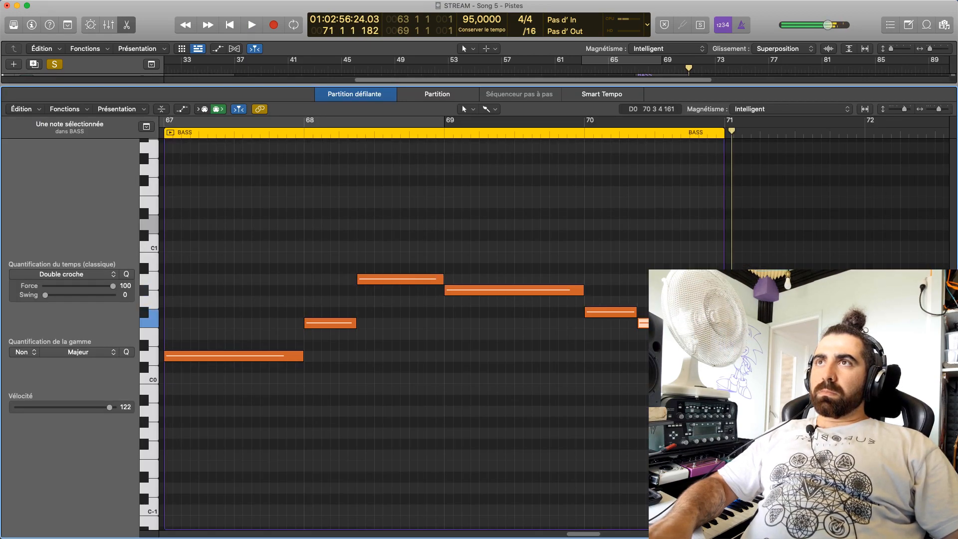
key(Right)
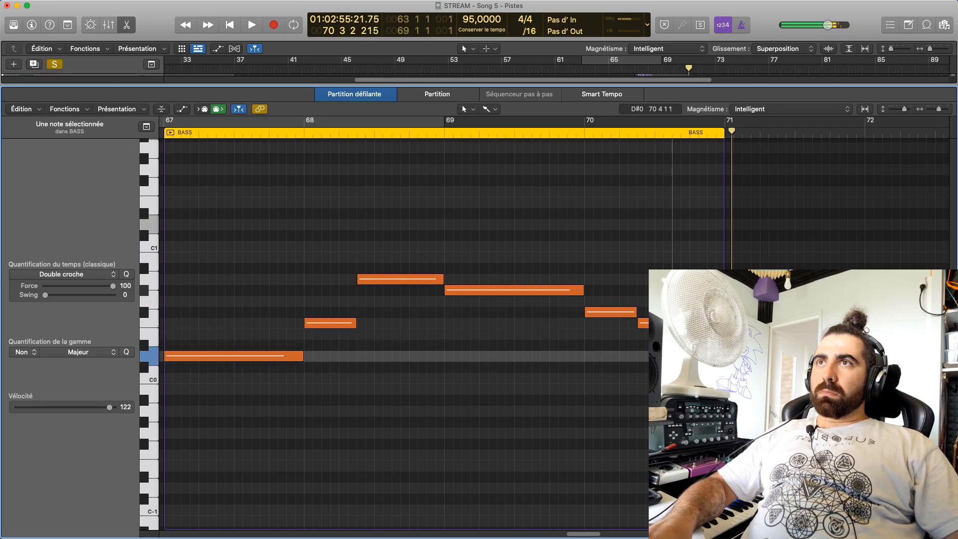
click(689, 345)
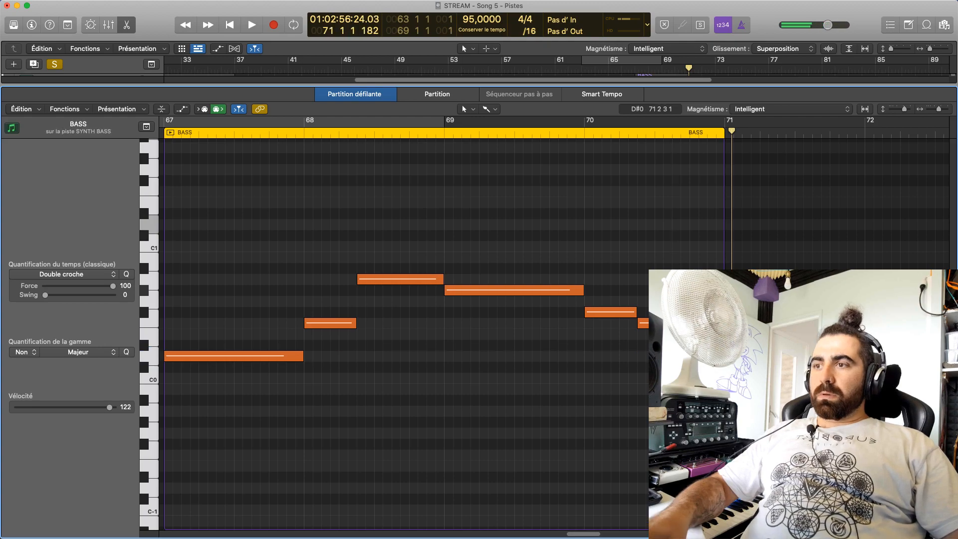
key(p)
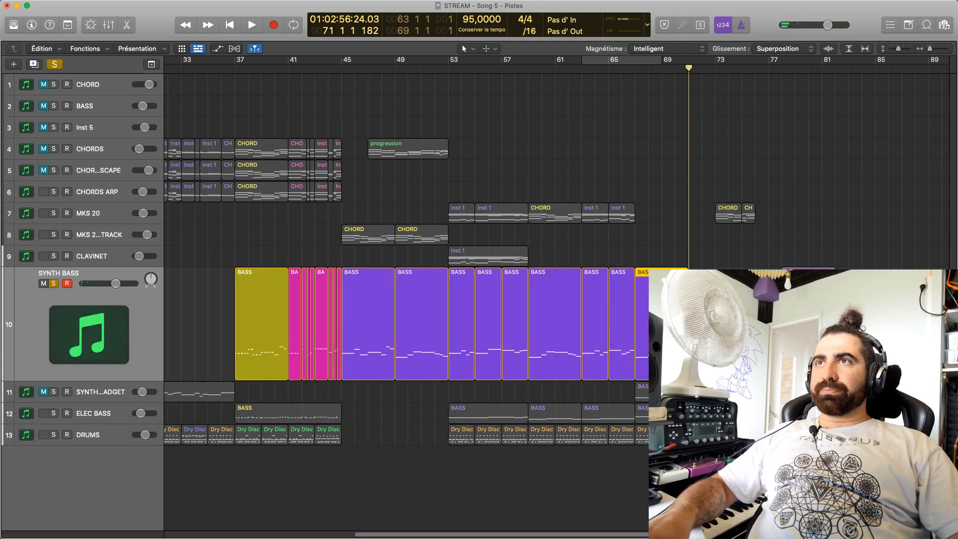
Place the playhead at bar 67, select the ELEC BASS track and solo it alongside SYNTH BASS
drag(624, 73, 634, 75)
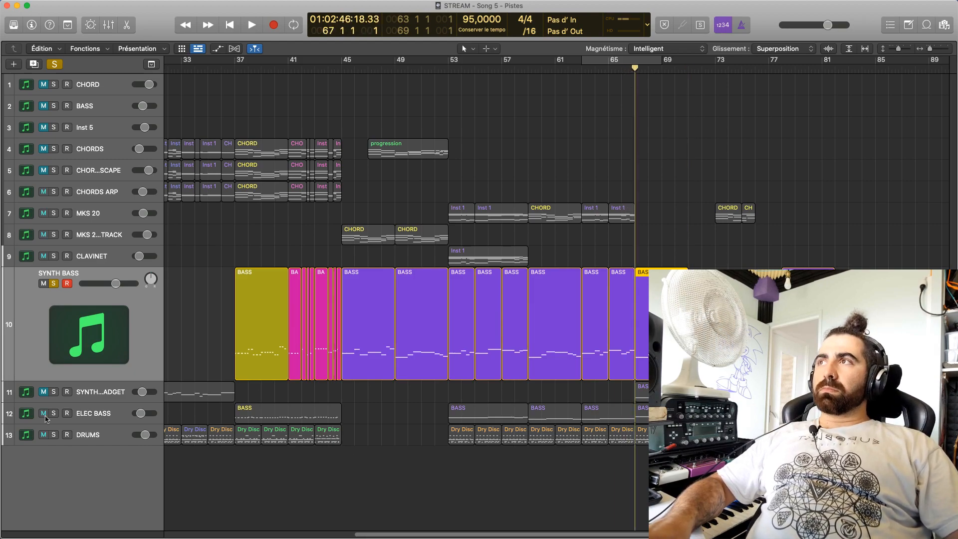
click(92, 414)
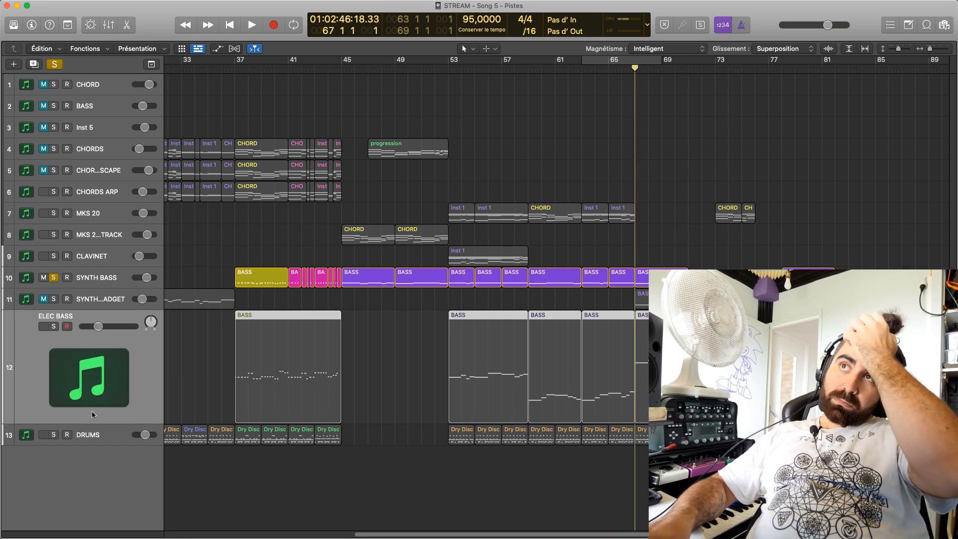
click(52, 326)
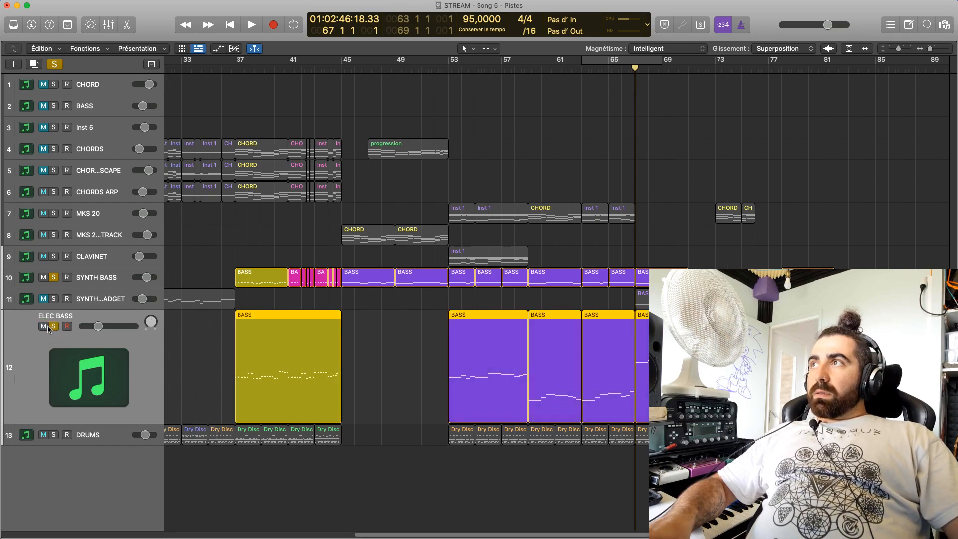
click(53, 327)
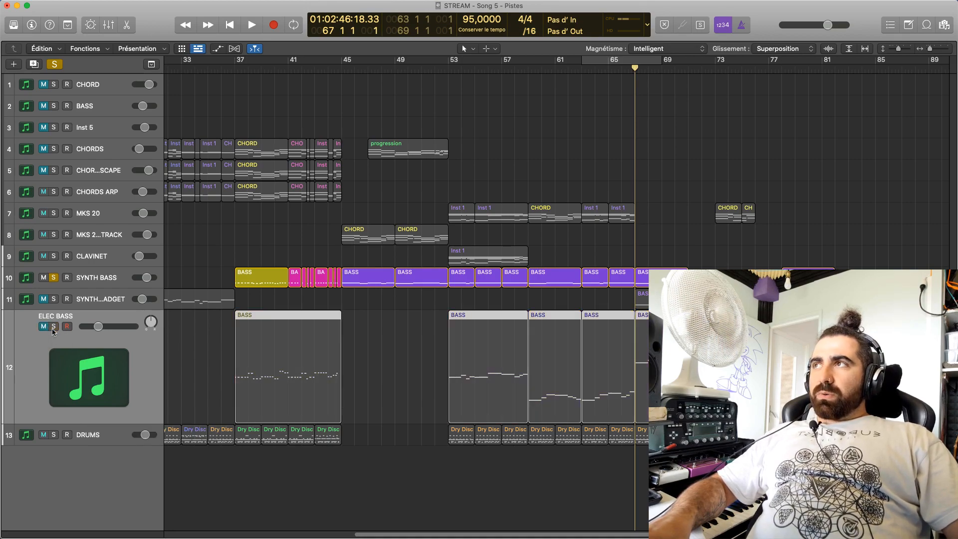
click(52, 327)
Open the ELEC BASS region at bar 67 and audition its notes one by one
double_click(664, 349)
key(space)
key(space)
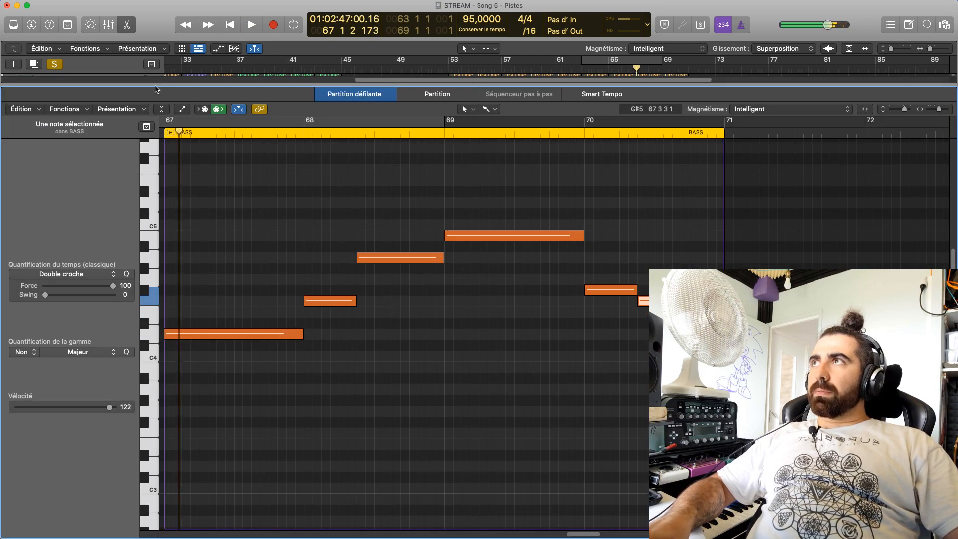
click(279, 332)
click(331, 300)
click(398, 257)
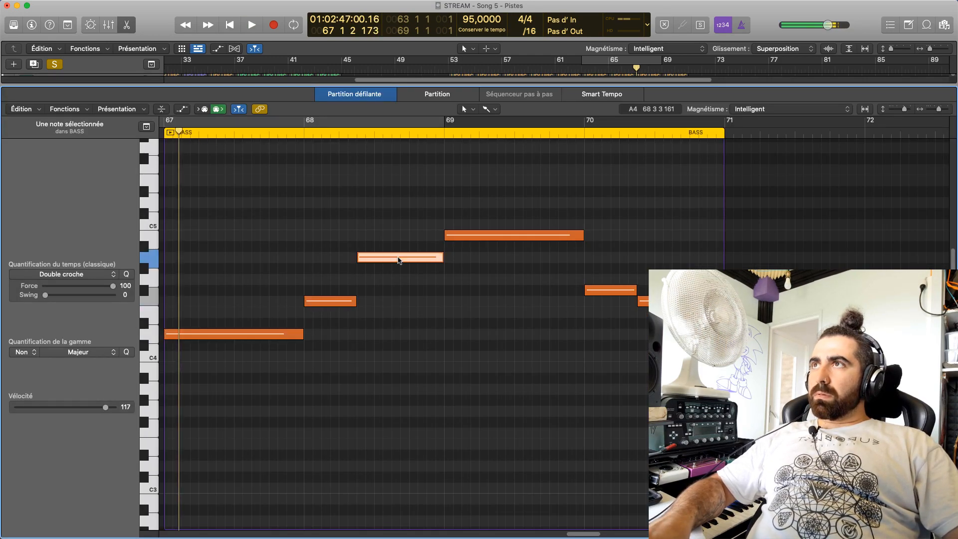
click(497, 233)
mouse_move(495, 236)
mouse_down()
mouse_move(492, 256)
mouse_move(495, 236)
mouse_up()
click(606, 290)
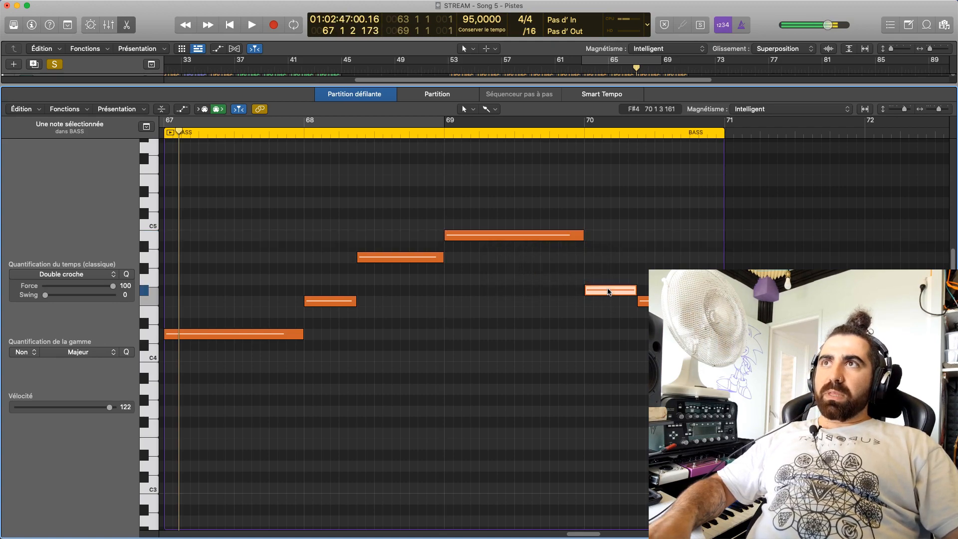
drag(683, 323, 683, 333)
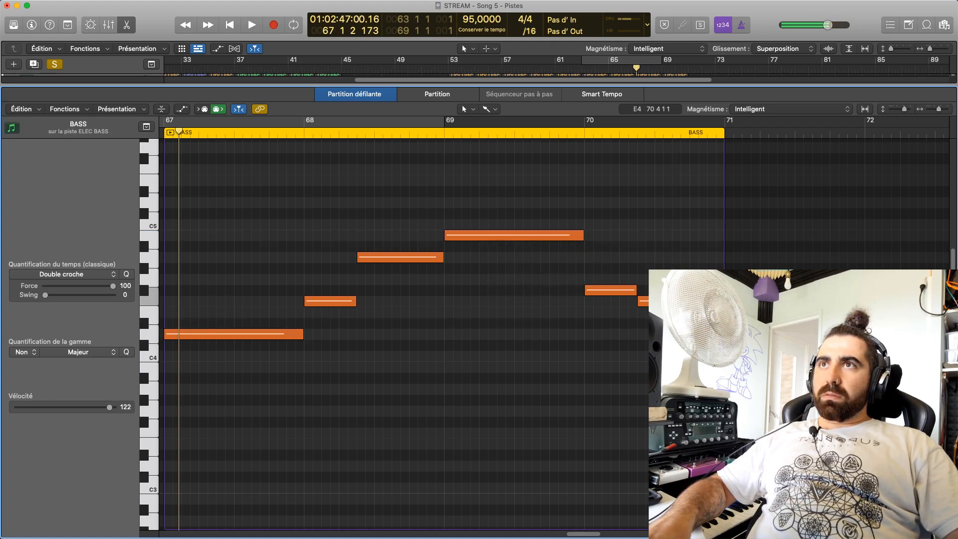
Transpose all notes of the ELEC BASS bar 67 region down two octaves and play them
click(634, 293)
key(p)
key(space)
key(space)
key(p)
key(super+a)
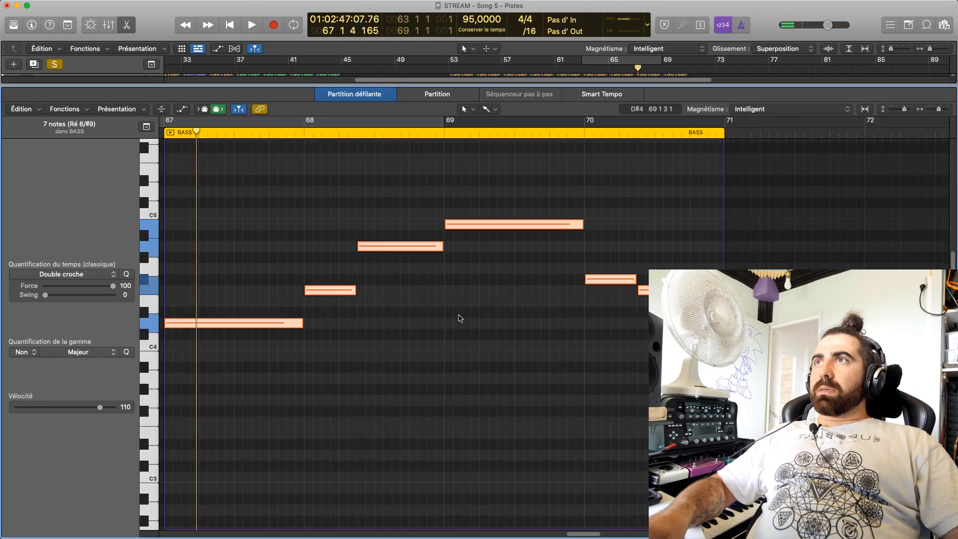
drag(480, 228, 480, 484)
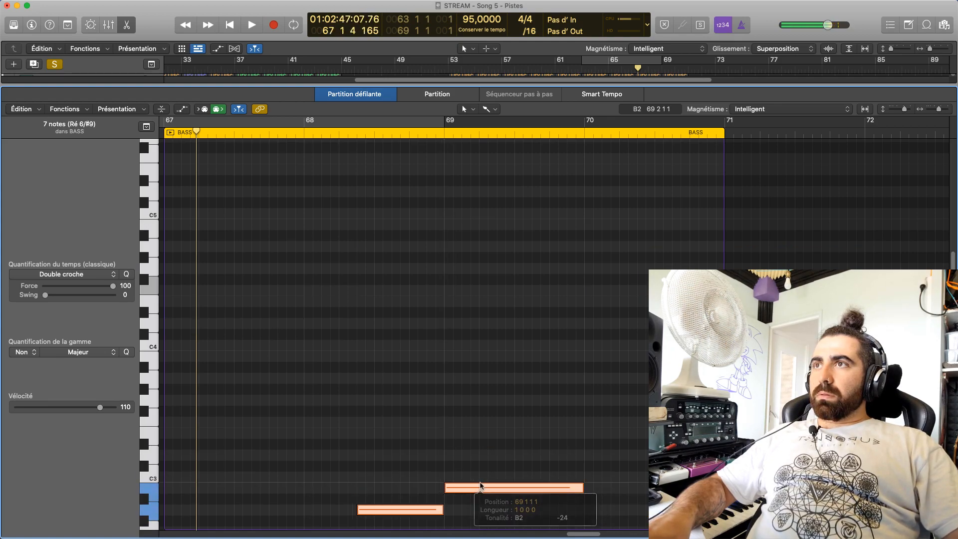
key(space)
scroll(402, 385, down, 8)
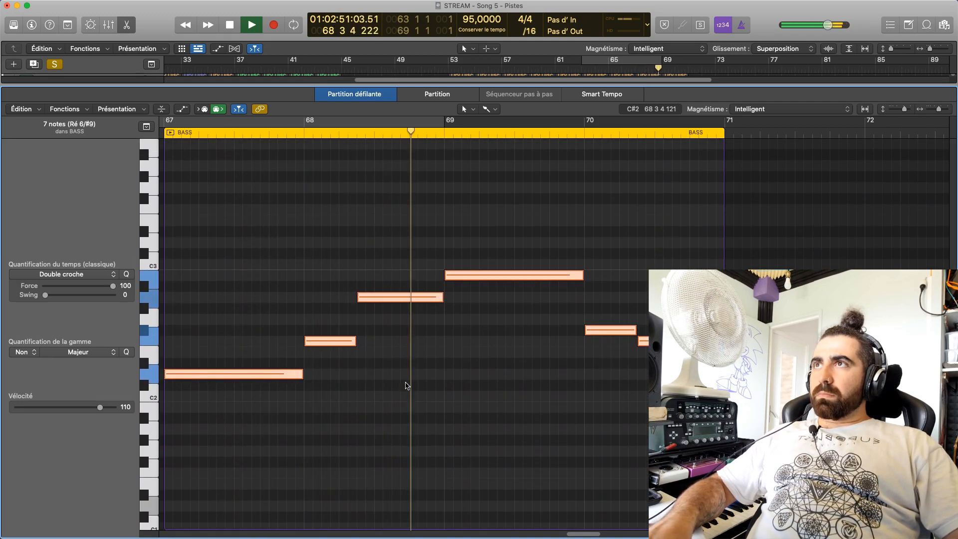
scroll(483, 392, up, 5)
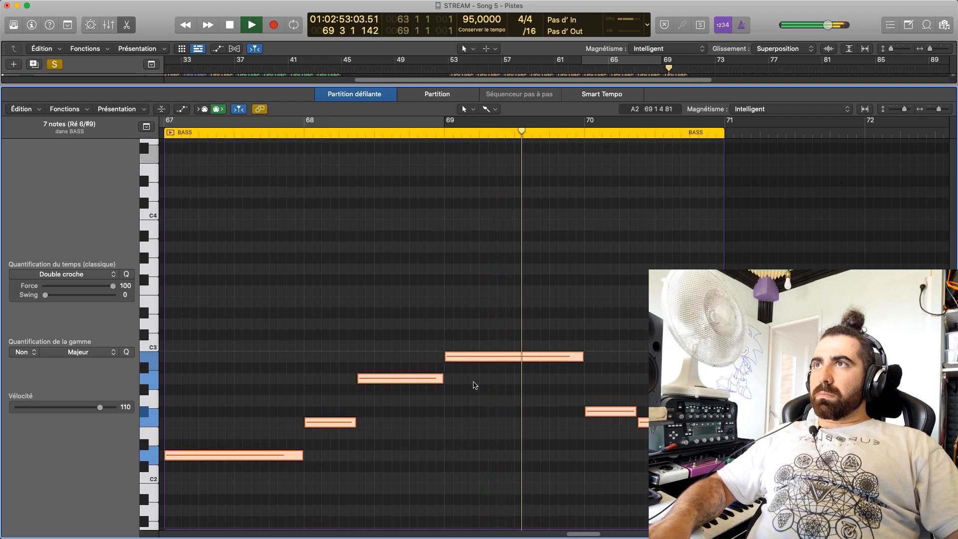
Try all notes of the ELEC BASS bar 67 region one octave higher, play them and move them back down
key(space)
drag(466, 358, 469, 229)
key(space)
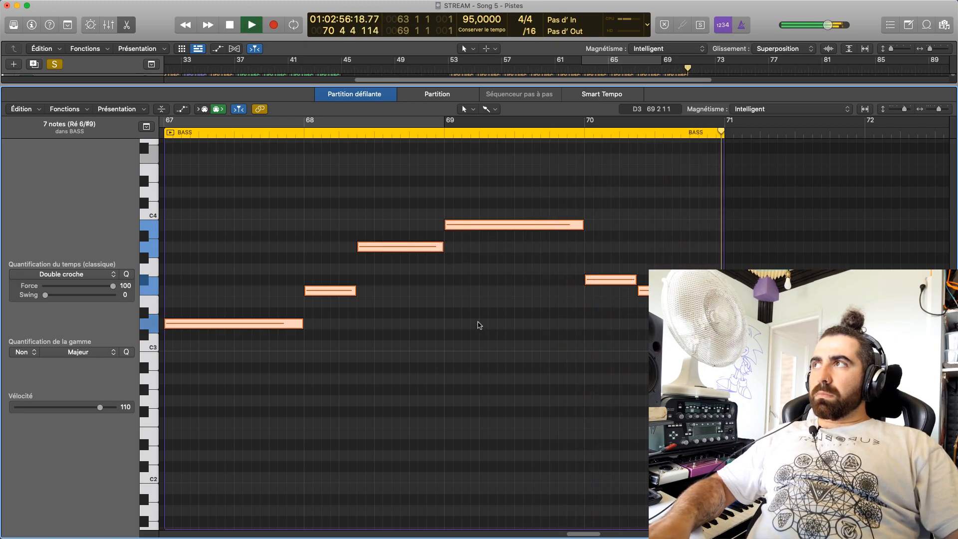
drag(472, 225, 471, 362)
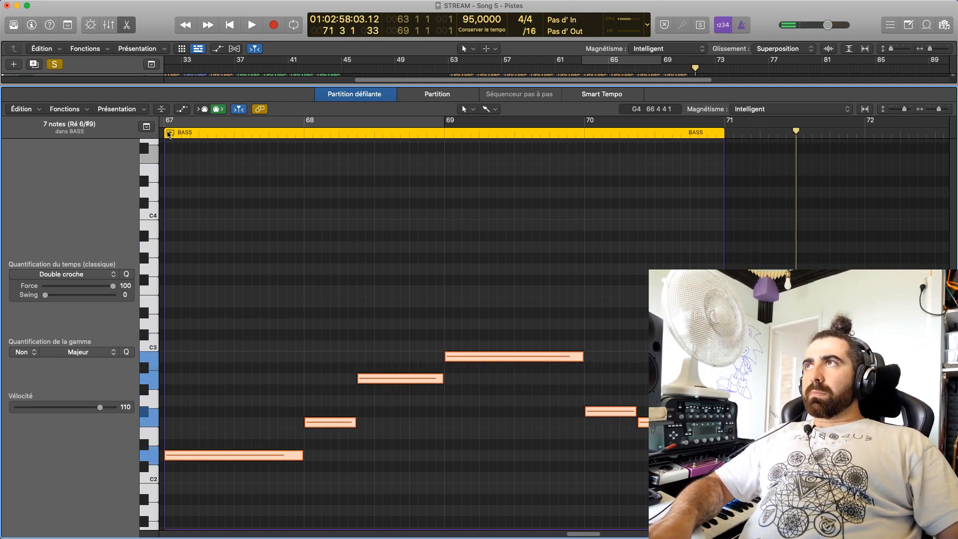
Play the ELEC BASS bar 67 region in a loop and lower its long bar 69 note to G#2
click(169, 133)
key(super+u)
key(space)
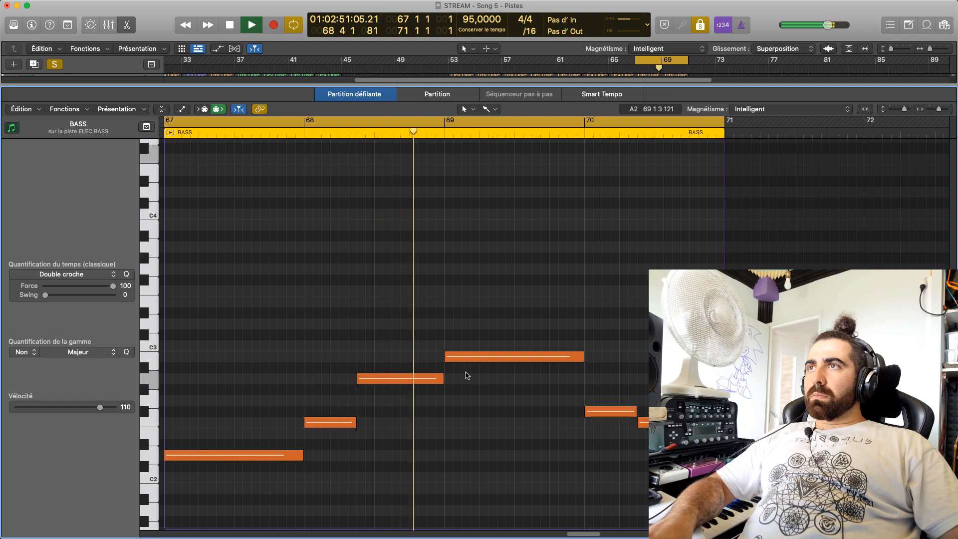
key(c)
drag(471, 357, 469, 389)
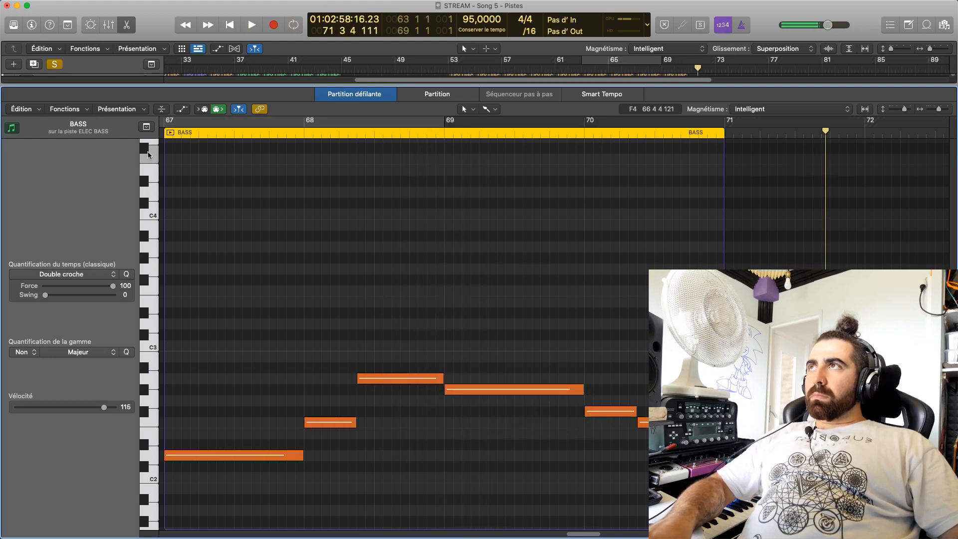
Return to the arrangement and play both basses in a loop over bars 67 to 73
key(e)
drag(634, 66, 687, 67)
key(space)
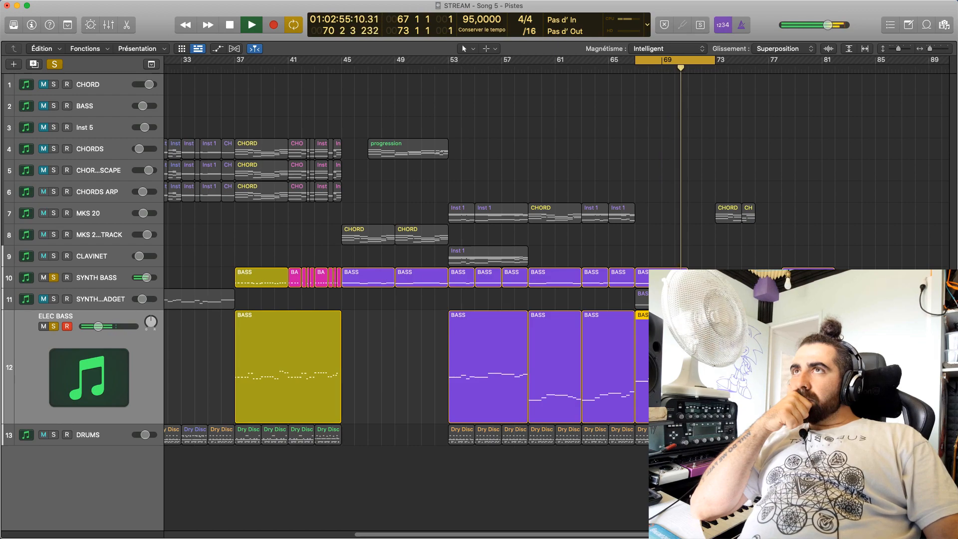
key(space)
Raise the long bar 69 note to B0 in SYNTH BASS and B2 in ELEC BASS, and play both basses
double_click(663, 280)
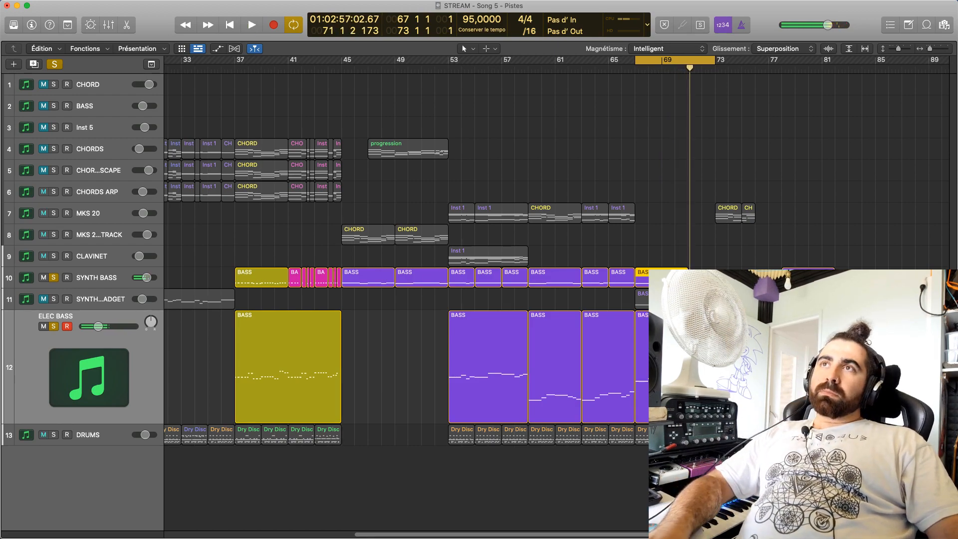
drag(459, 296, 461, 264)
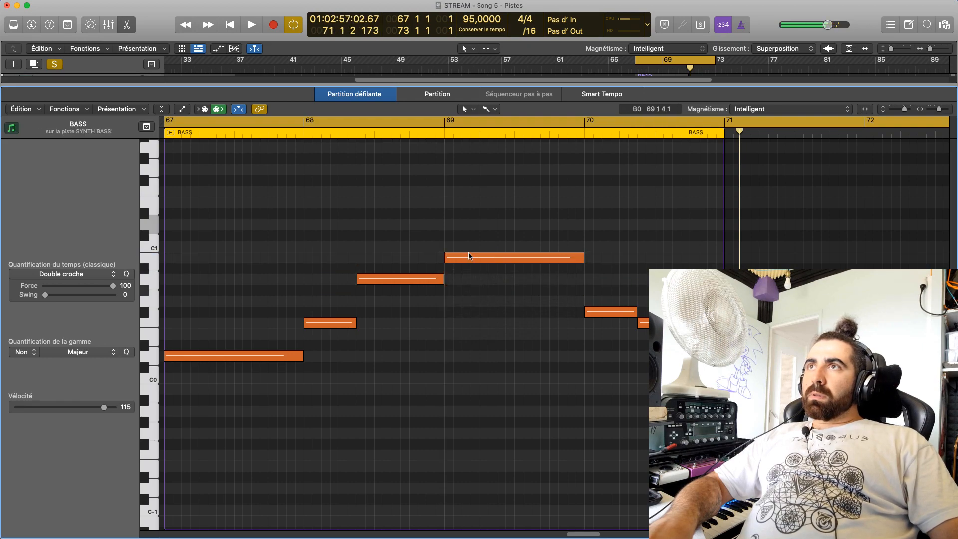
key(e)
key(e)
mouse_move(511, 287)
mouse_down()
mouse_move(509, 275)
mouse_move(505, 282)
mouse_up()
click(503, 307)
key(space)
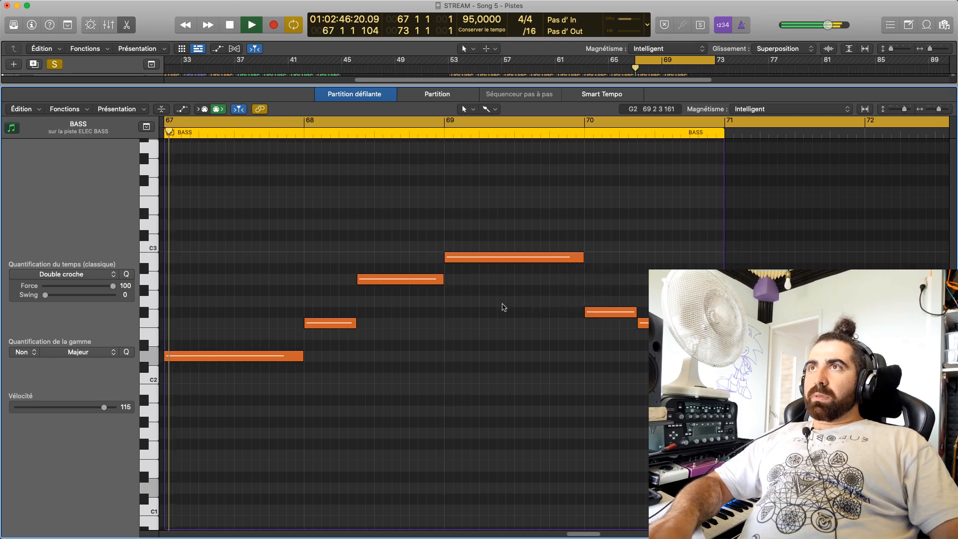
key(e)
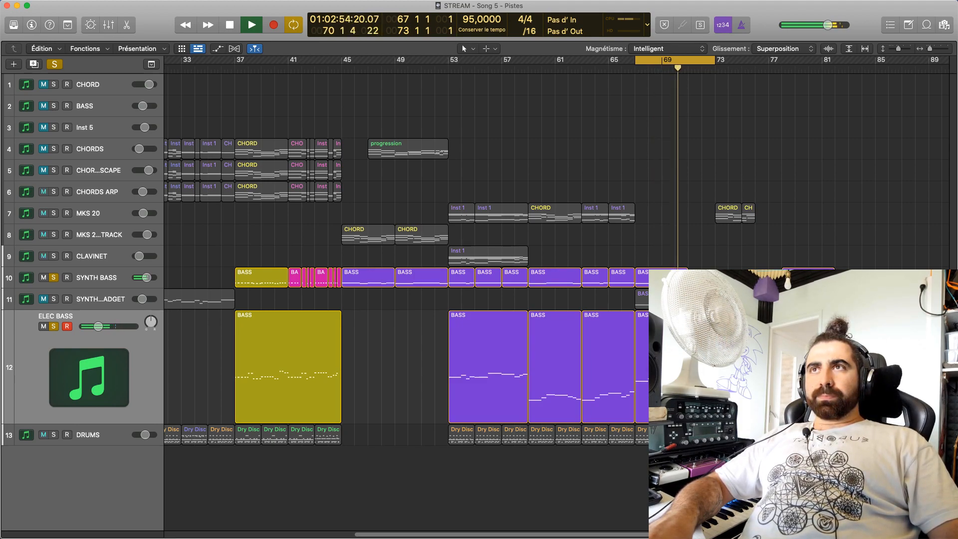
key(space)
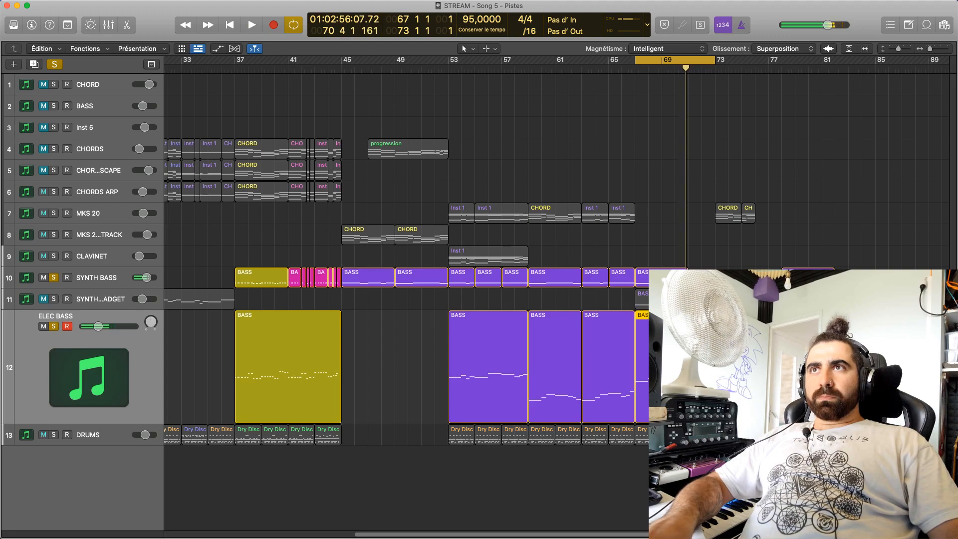
Raise the first ELEC BASS note of bar 70 to C#3 and audition it against the preceding notes
double_click(658, 323)
click(559, 253)
drag(611, 312, 606, 237)
click(410, 279)
click(477, 259)
click(660, 245)
click(632, 238)
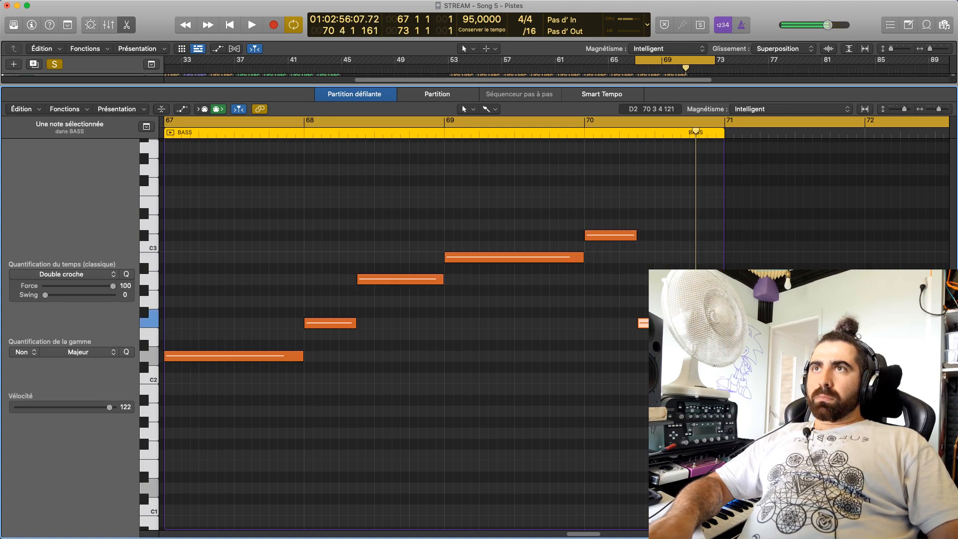
key(e)
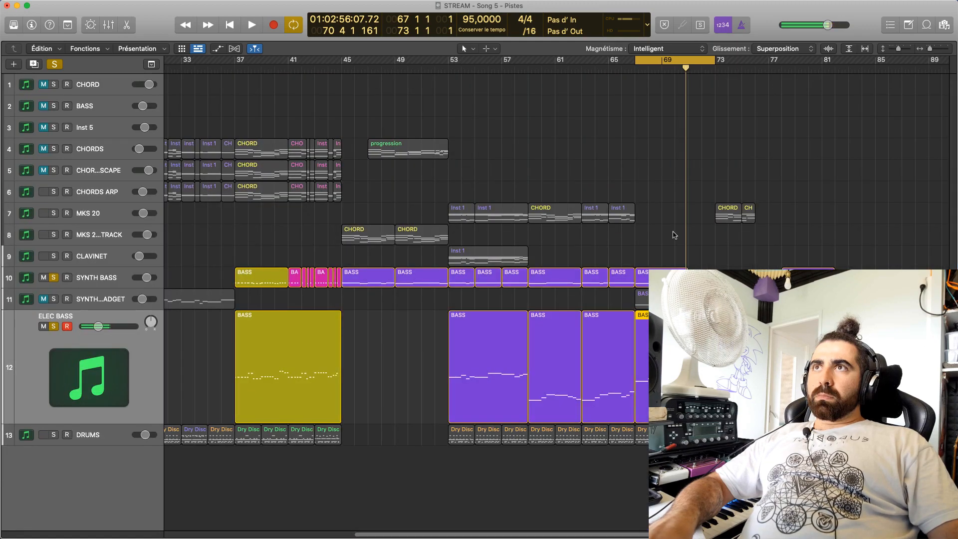
Raise the first SYNTH BASS note of bar 70 to C#1 and audition it against the preceding notes
key(e)
click(617, 313)
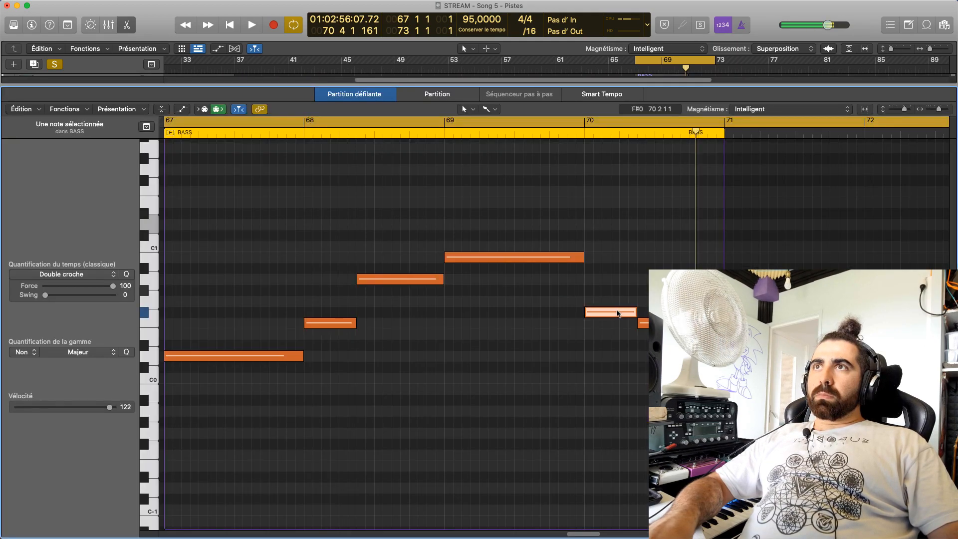
drag(618, 312, 619, 235)
click(394, 279)
click(488, 257)
click(620, 236)
click(619, 252)
click(344, 132)
Turn off cycle playback, solo DRUMS alongside both basses and play the passage from around bar 65 and from bar 69
key(c)
key(space)
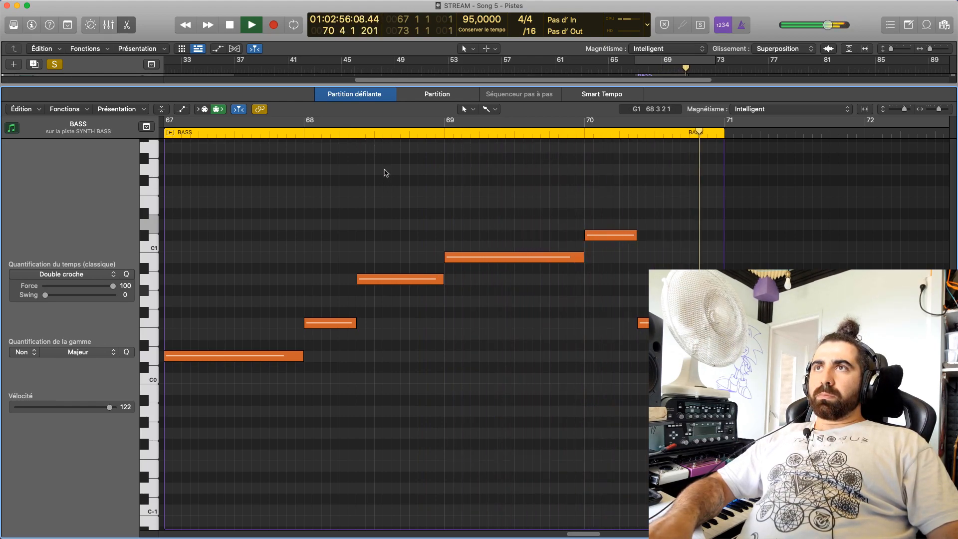
key(p)
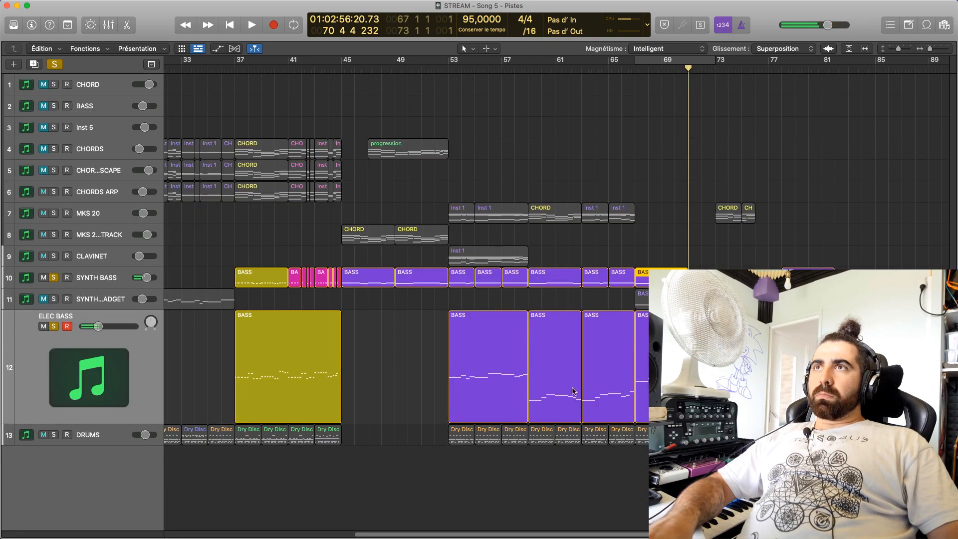
click(54, 434)
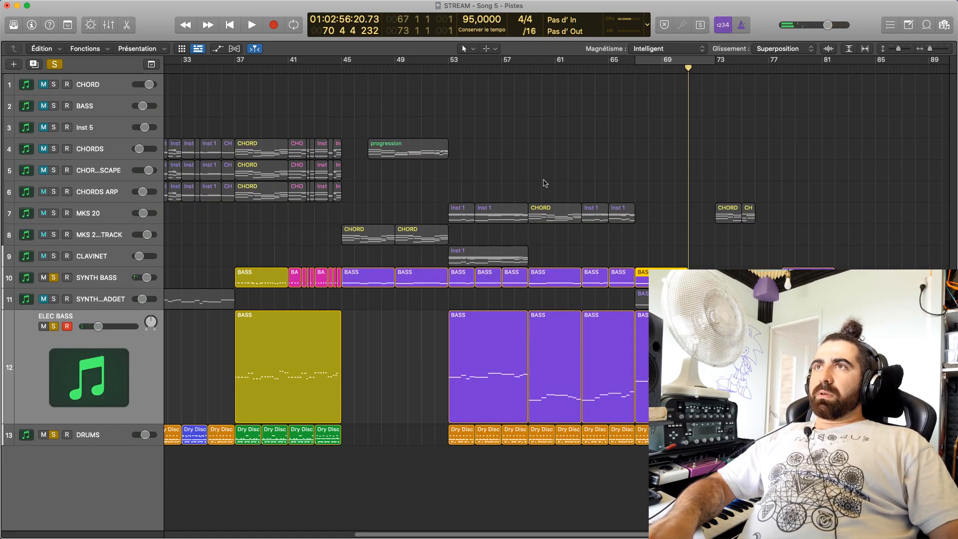
click(614, 75)
key(space)
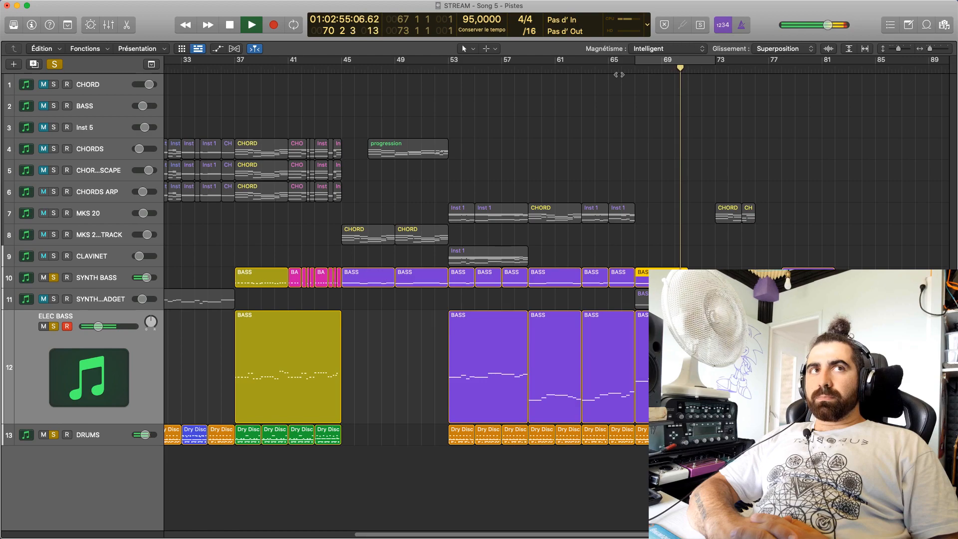
key(space)
click(662, 70)
key(space)
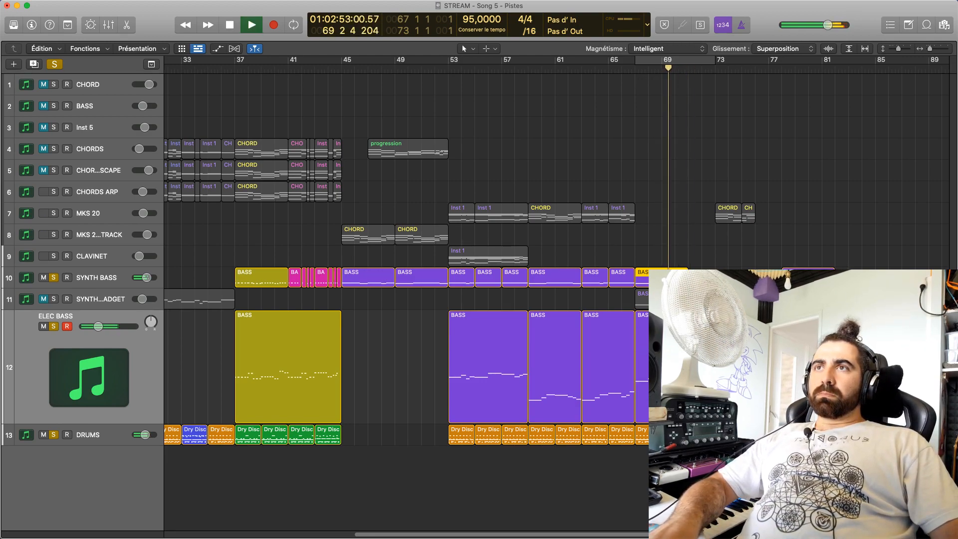
key(space)
Lower the first note of bar 70 to C#2 in ELEC BASS and C#0 in SYNTH BASS, and play it
key(p)
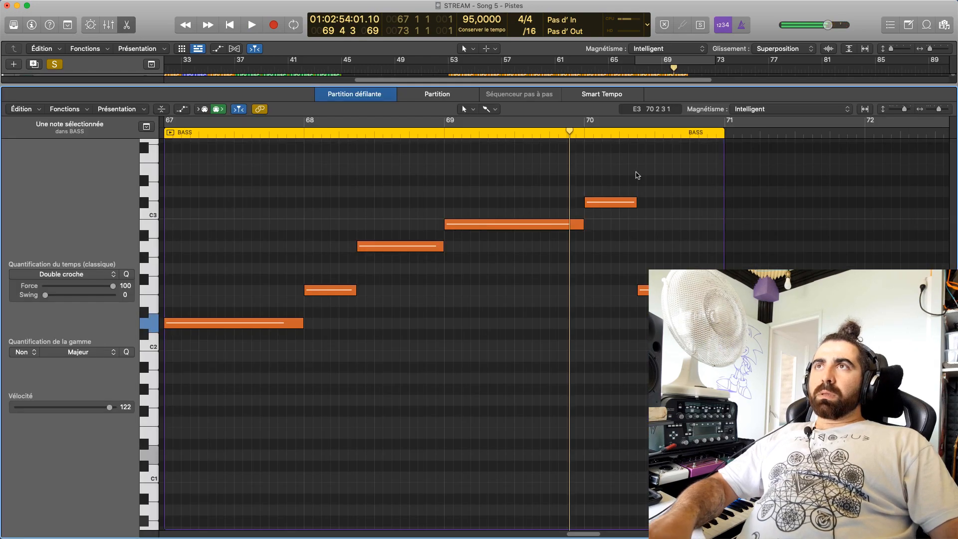
drag(617, 202, 619, 332)
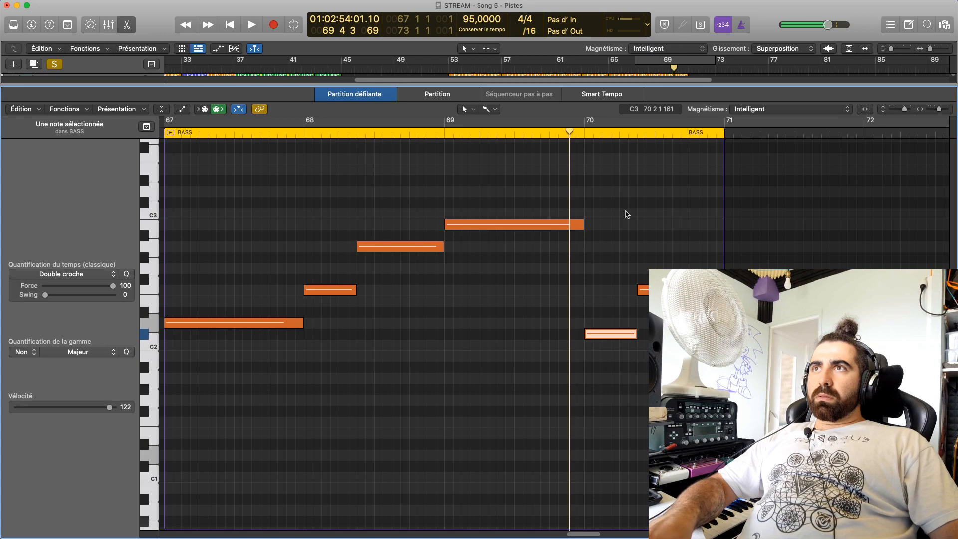
key(p)
key(p)
drag(617, 203, 615, 337)
key(space)
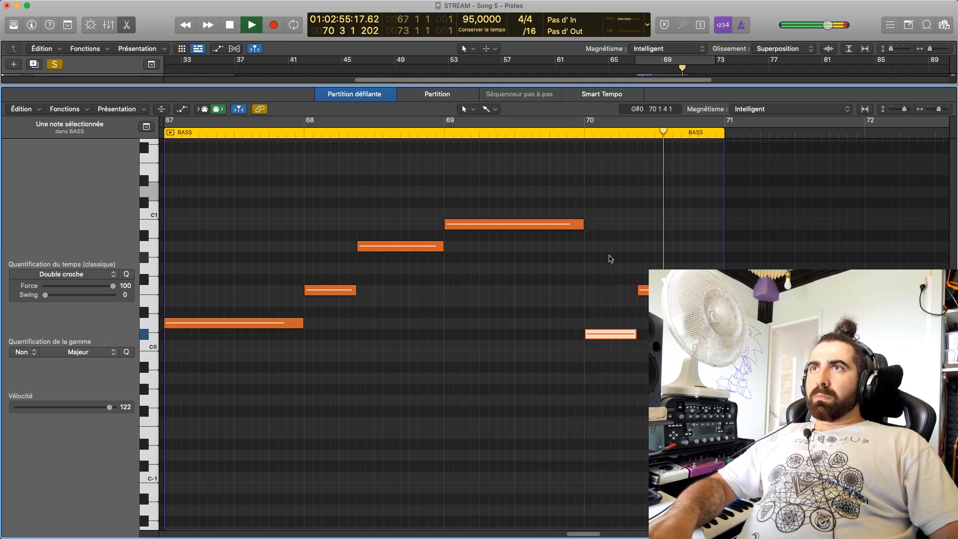
Replay the phrase from bars 69 and 66 with drums and both basses, and place the playhead at bar 52
click(446, 121)
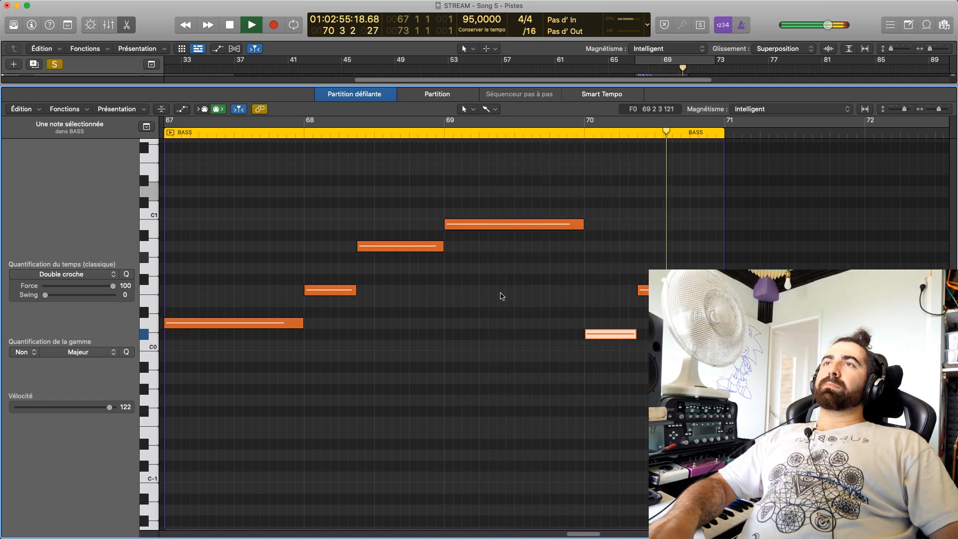
key(space)
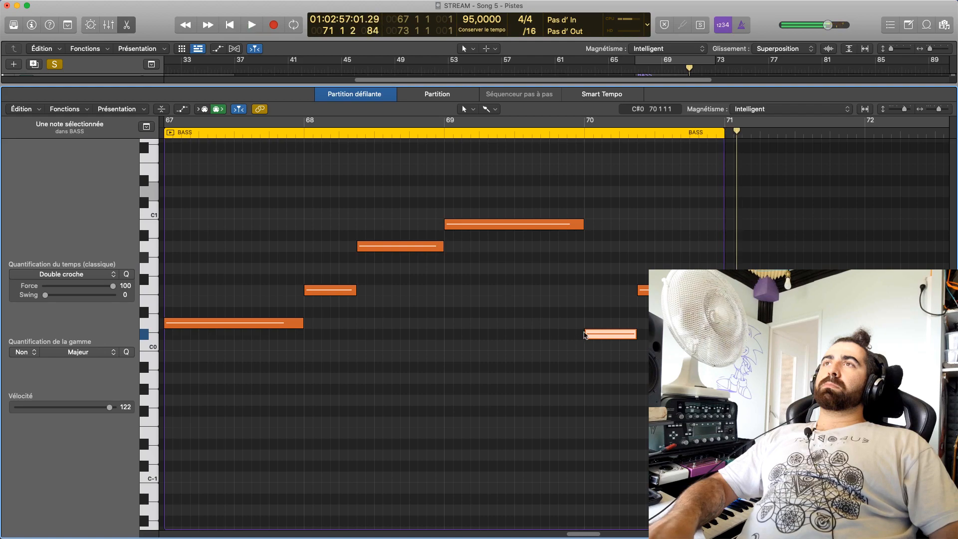
click(560, 132)
key(space)
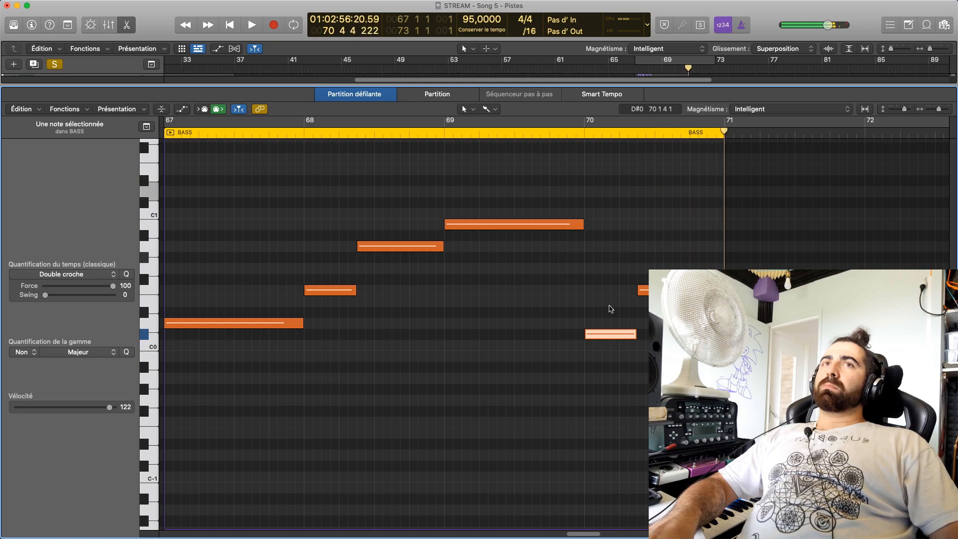
key(e)
click(623, 71)
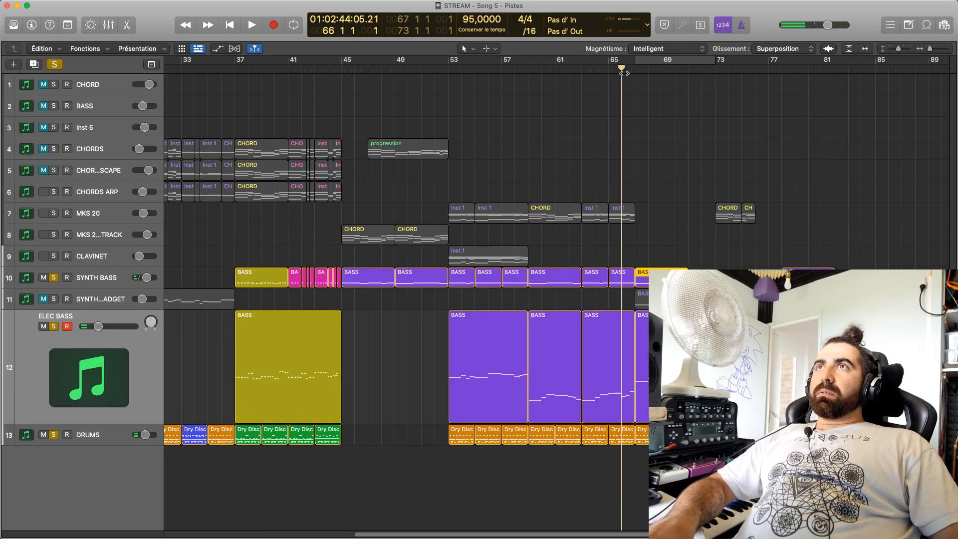
key(space)
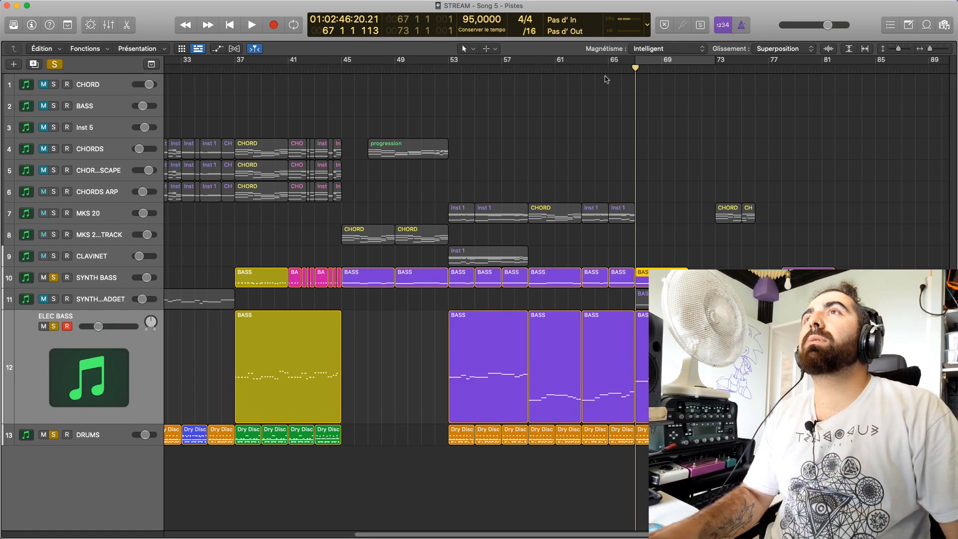
click(440, 71)
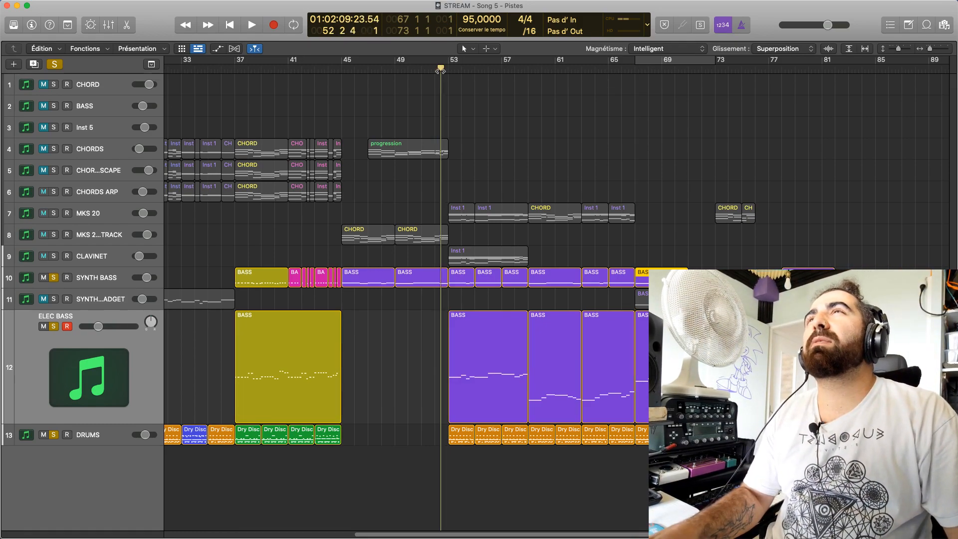
Unsolo SYNTH BASS, ELEC BASS and DRUMS and play the full arrangement from bar 52
click(54, 278)
click(53, 327)
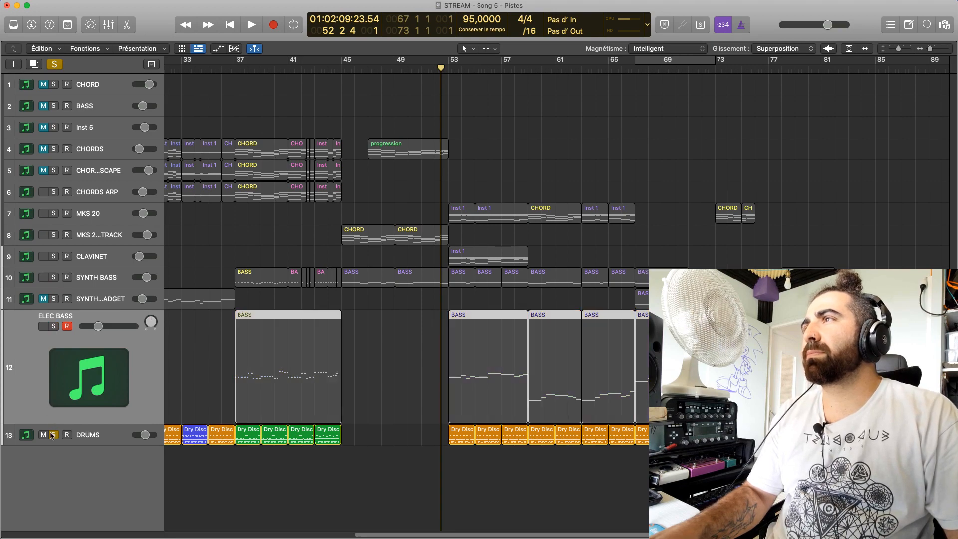
click(53, 435)
key(space)
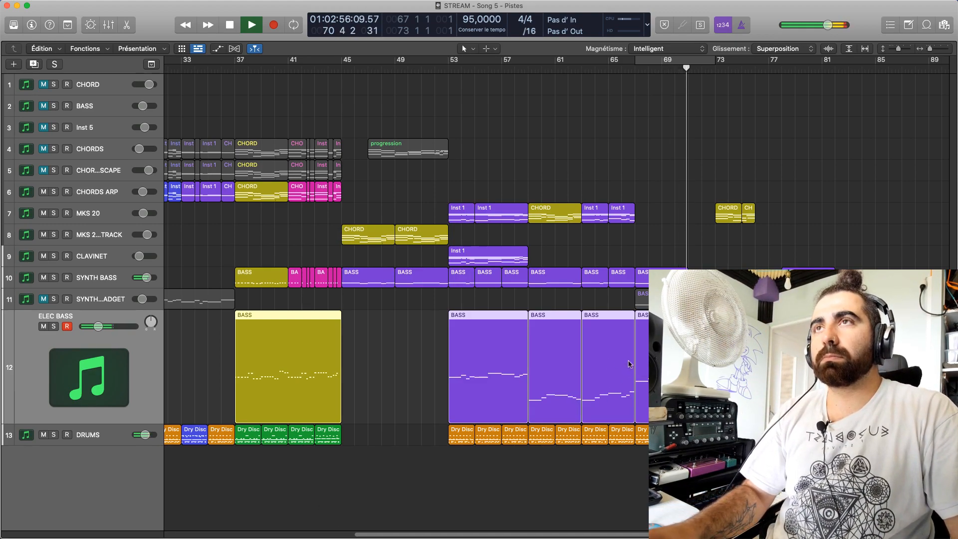
Audition the SYNTH BASS notes in bars 67–70 and lower the bar 69 note to G#0
double_click(666, 364)
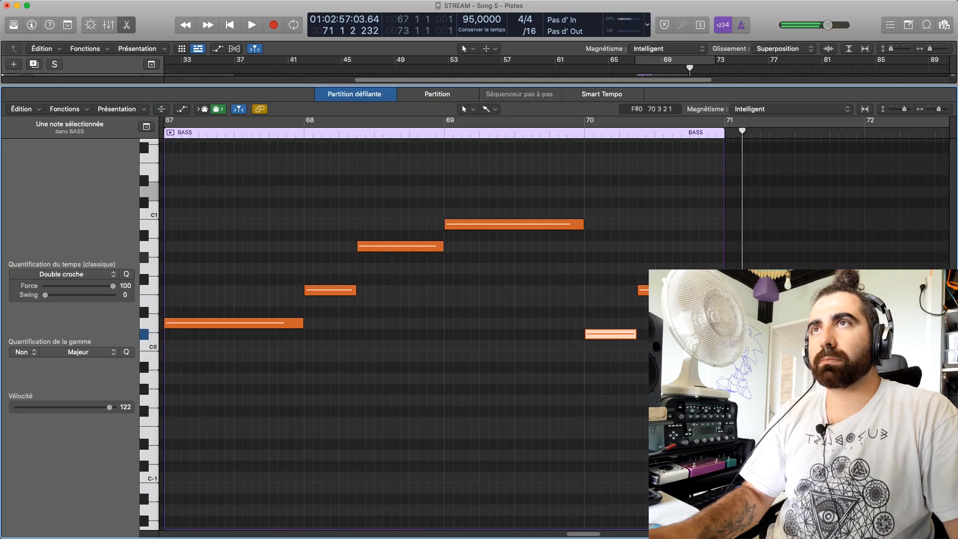
click(433, 247)
click(278, 321)
click(340, 290)
click(381, 246)
click(485, 224)
drag(487, 246, 488, 260)
click(595, 334)
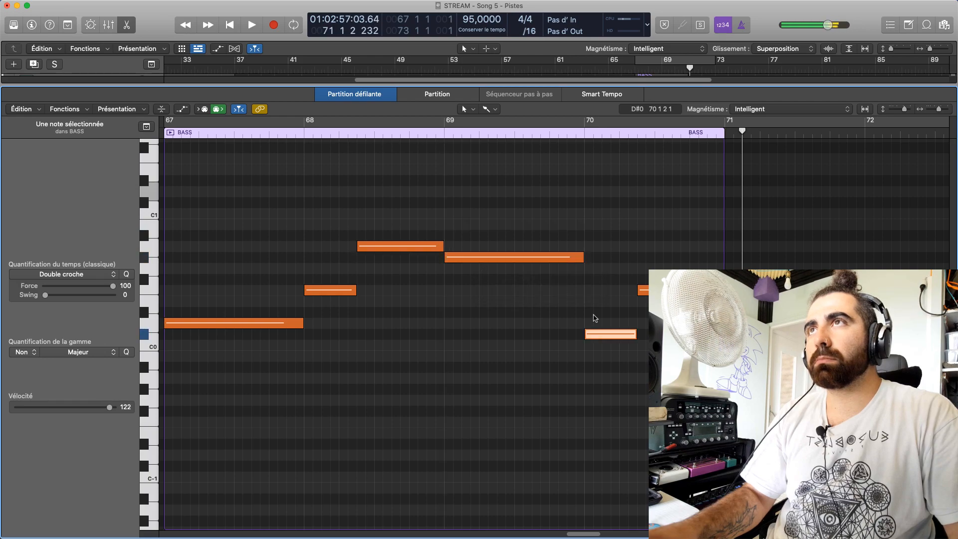
Lower the bar 69 note to G#2 in ELEC BASS and play the phrase from bar 68
key(e)
key(e)
drag(511, 229, 511, 259)
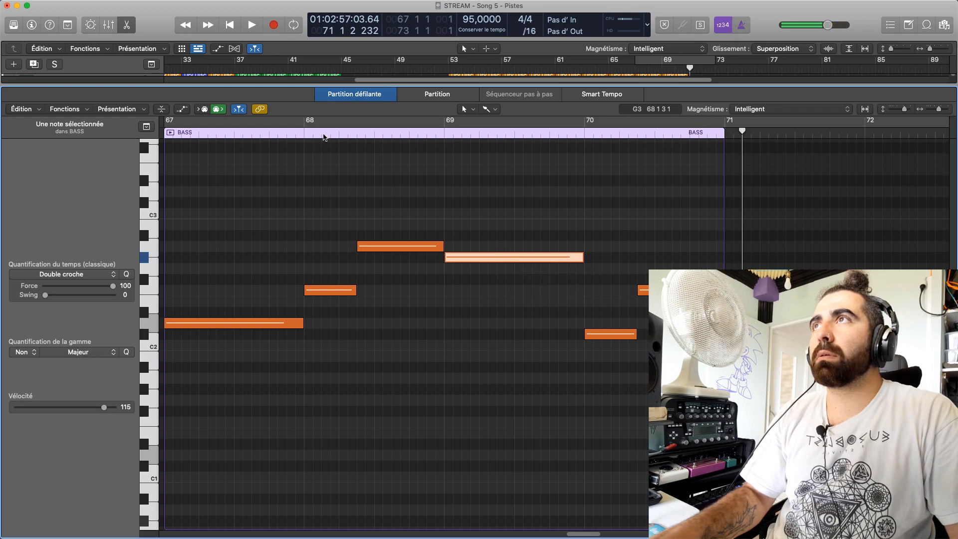
click(324, 137)
key(space)
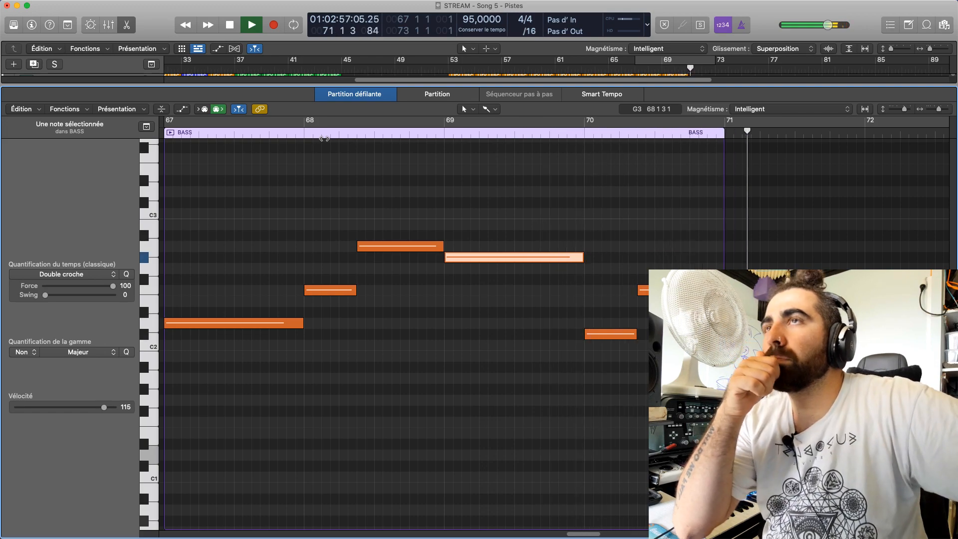
key(space)
Audition the notes of bar 70 in ELEC BASS and compare them with the ones in SYNTH BASS
click(633, 334)
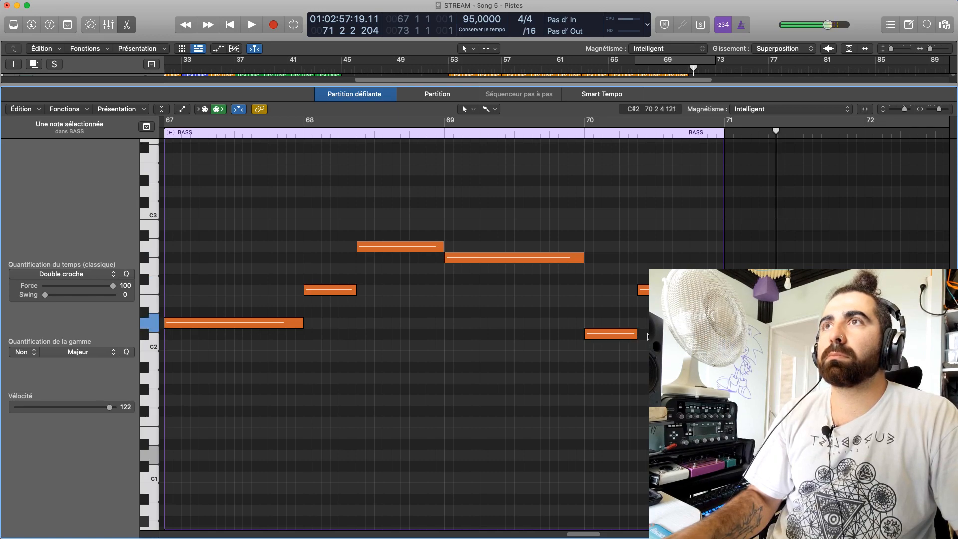
click(678, 320)
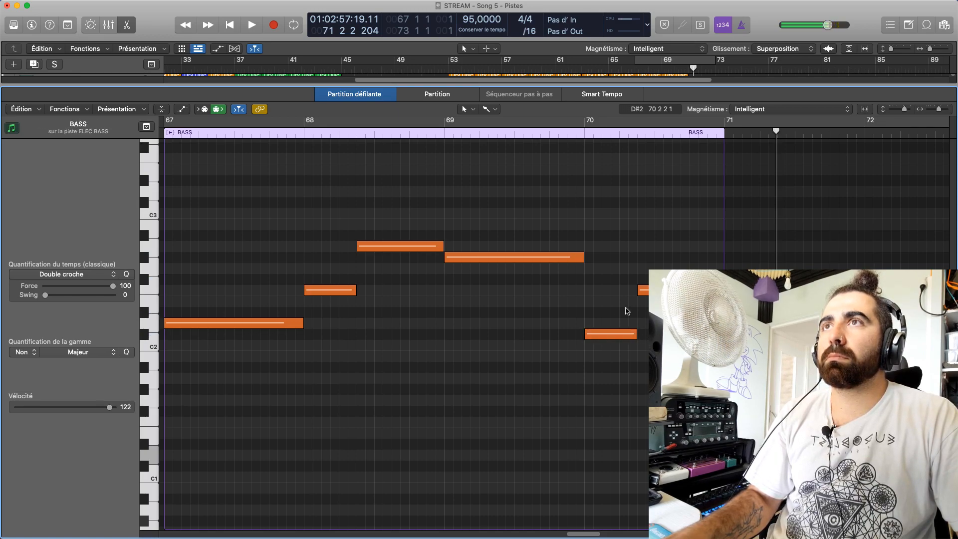
key(e)
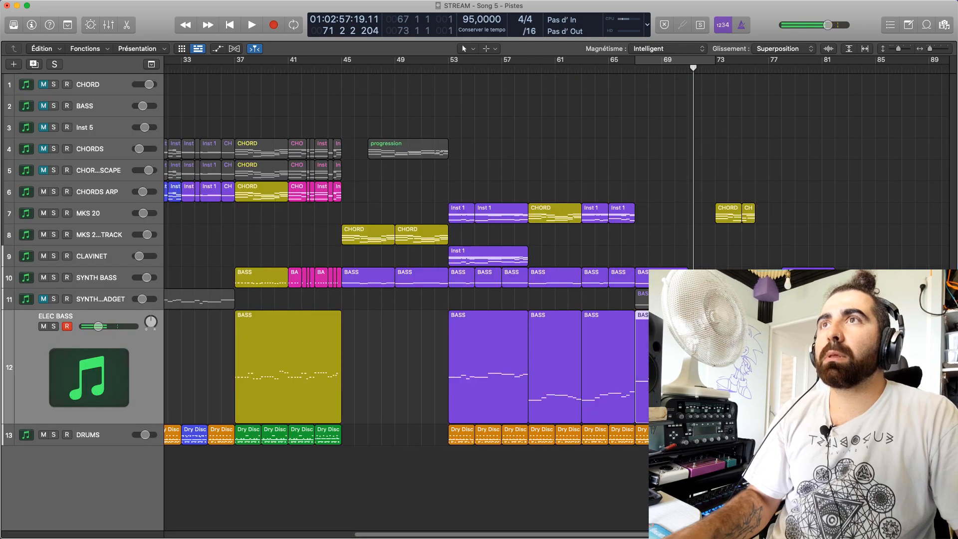
key(e)
click(617, 334)
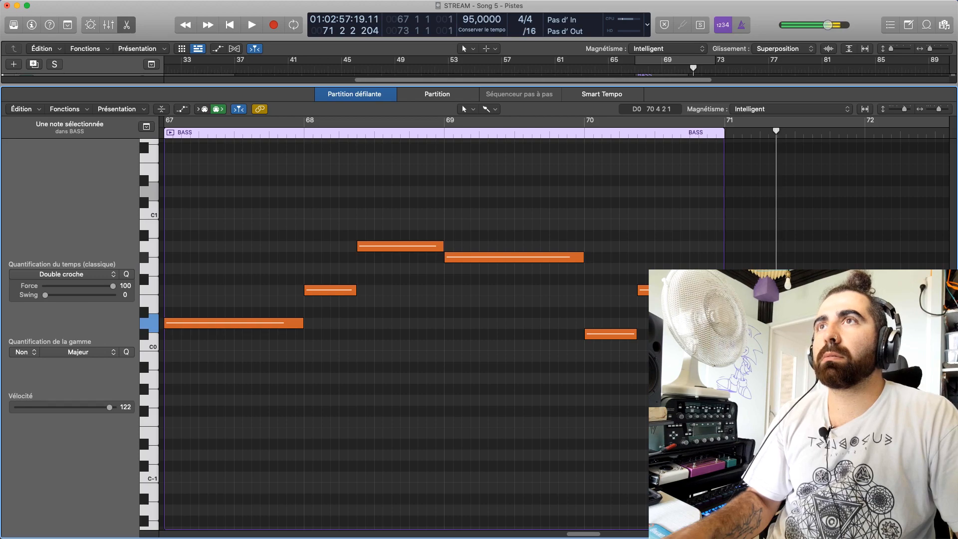
drag(601, 334, 601, 334)
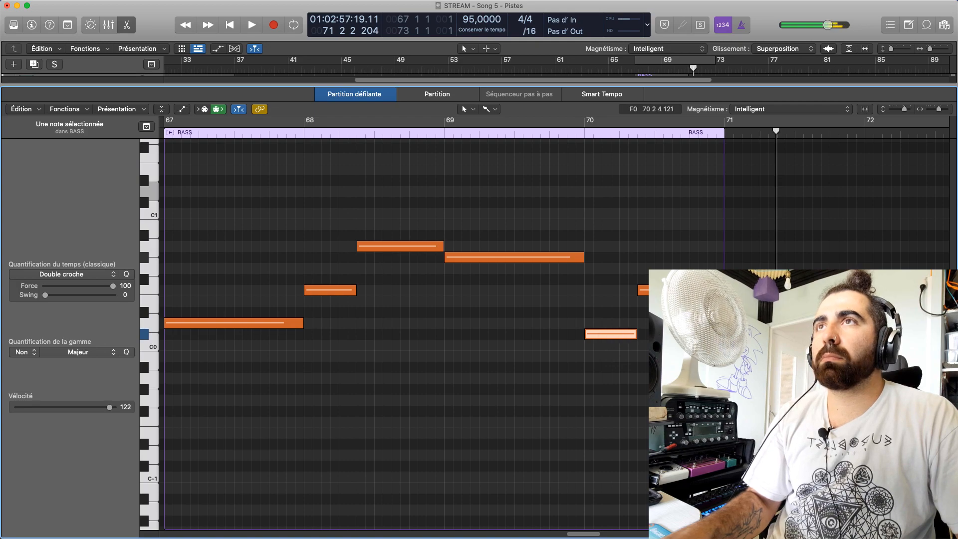
click(609, 332)
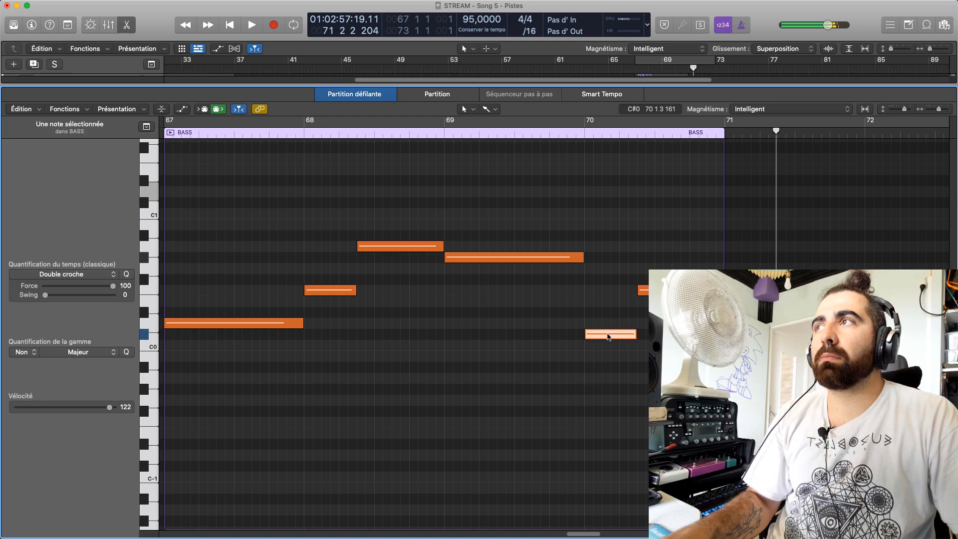
Go back to the ELEC BASS region and replay the phrase from the middle of bar 69
key(e)
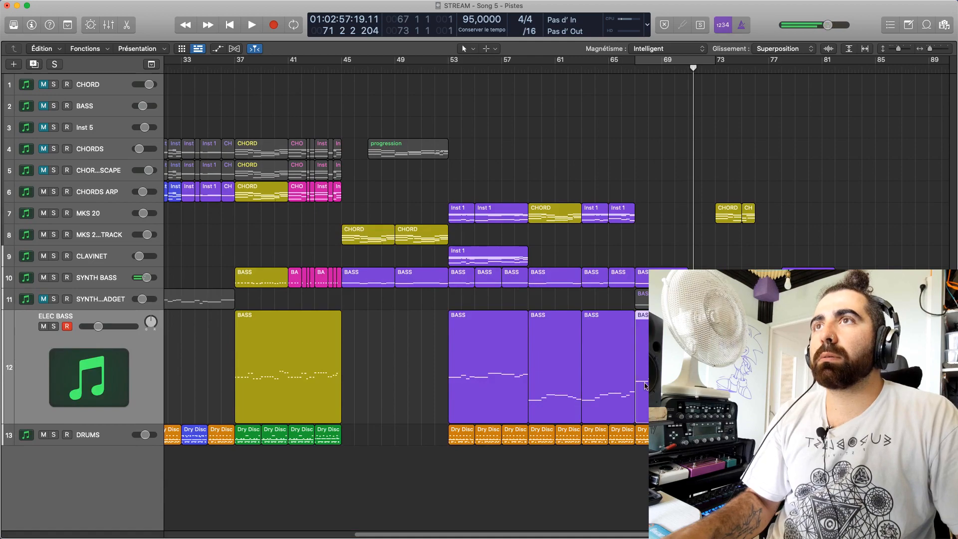
key(e)
click(600, 379)
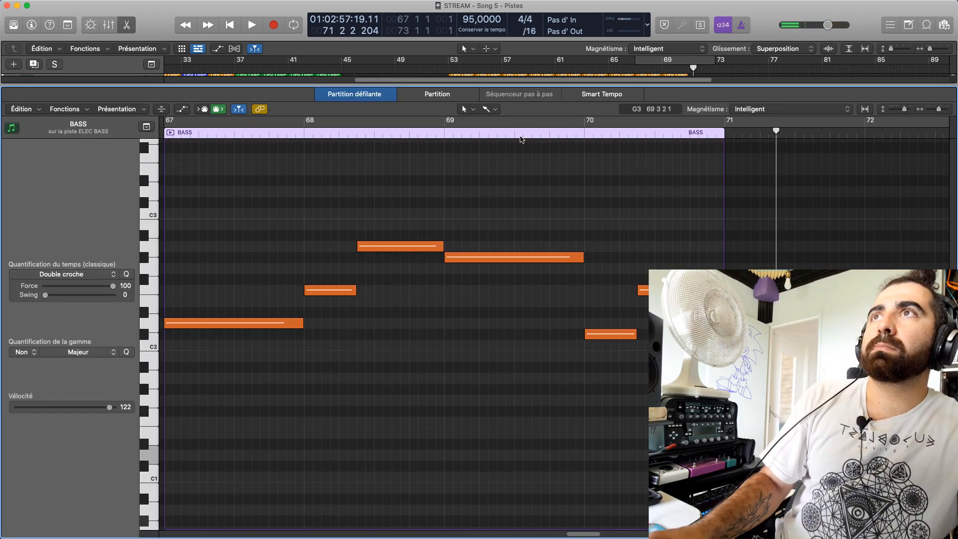
click(519, 132)
key(space)
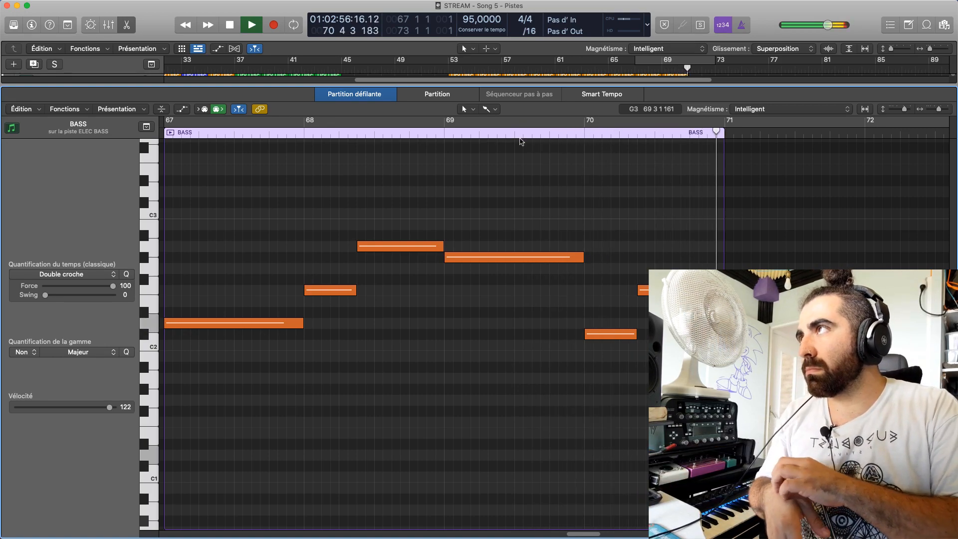
key(space)
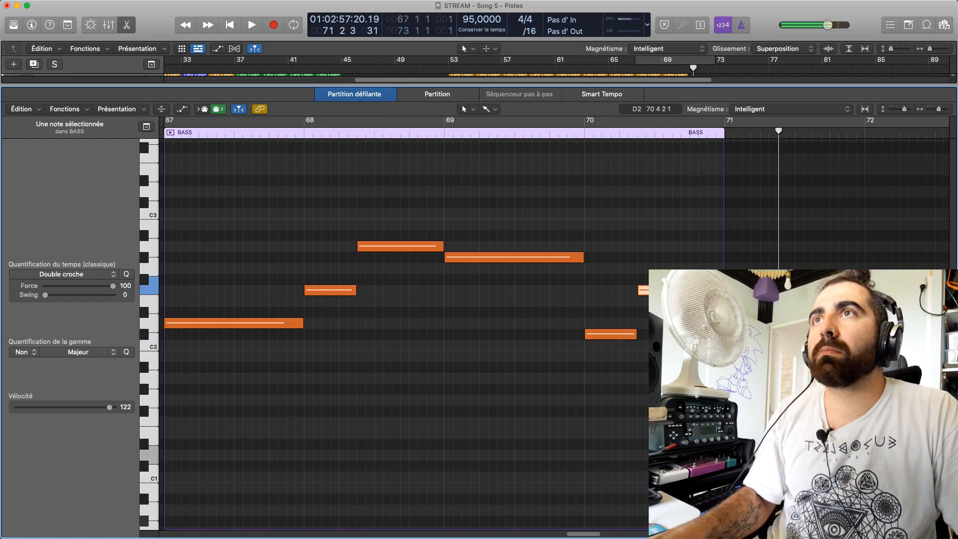
Turn on cycle playback, audition from around bar 68, then move the cycle range to bars 53–59 and play it
key(e)
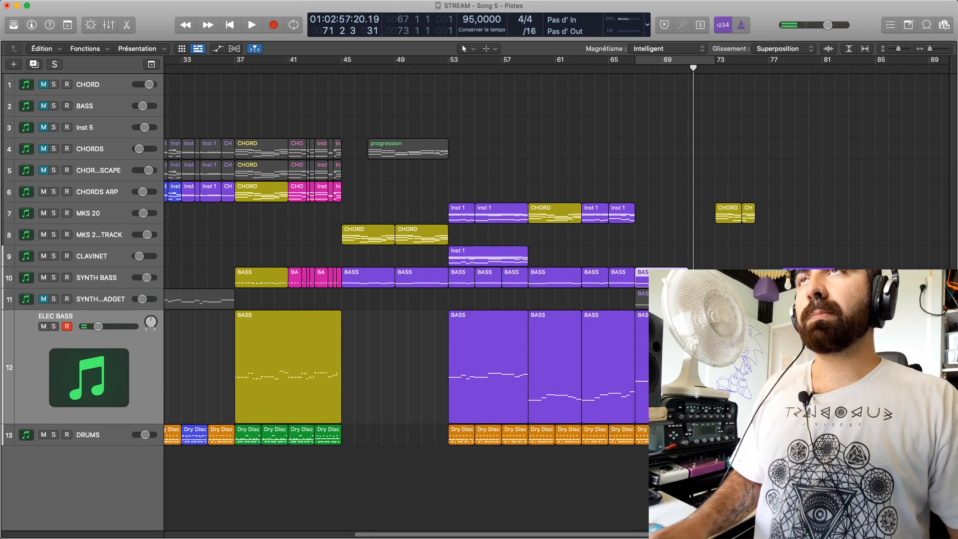
click(651, 60)
key(space)
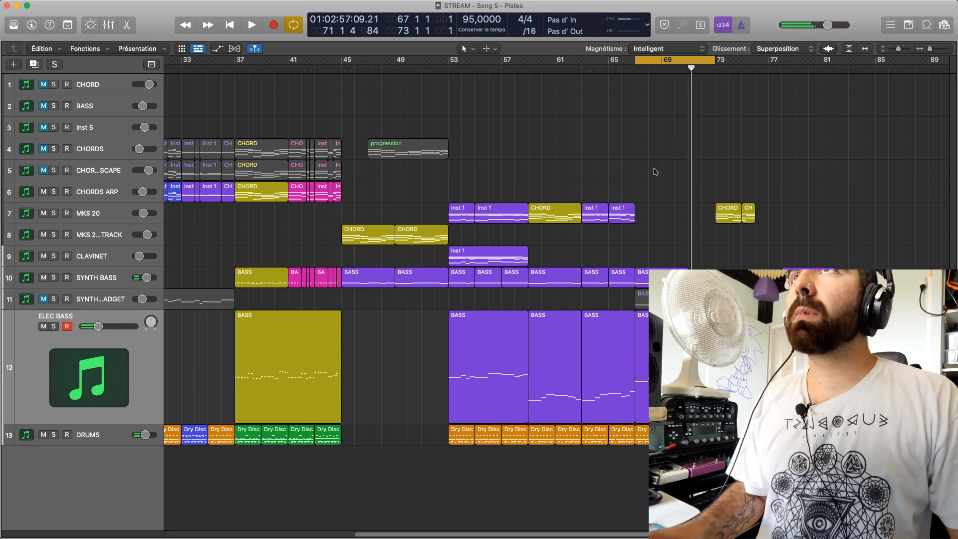
drag(651, 68, 462, 125)
key(space)
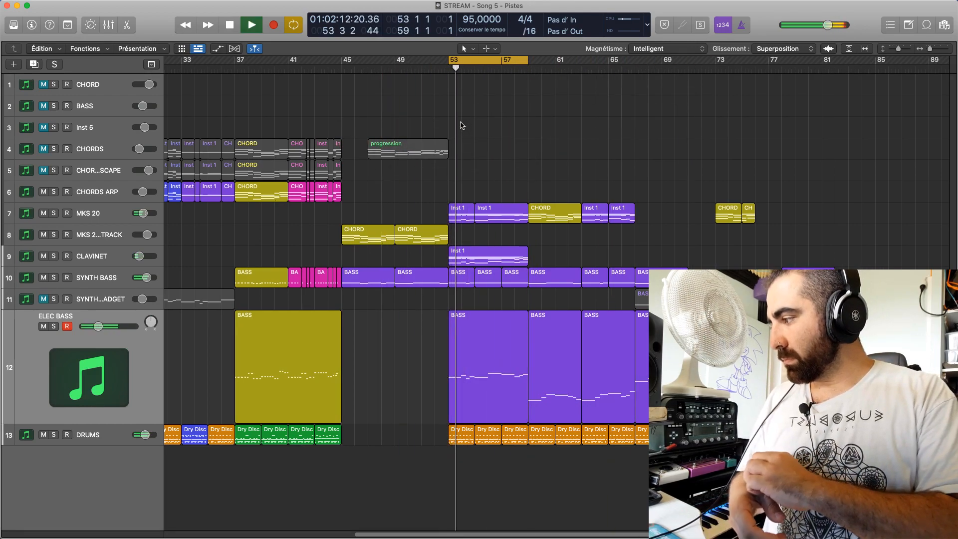
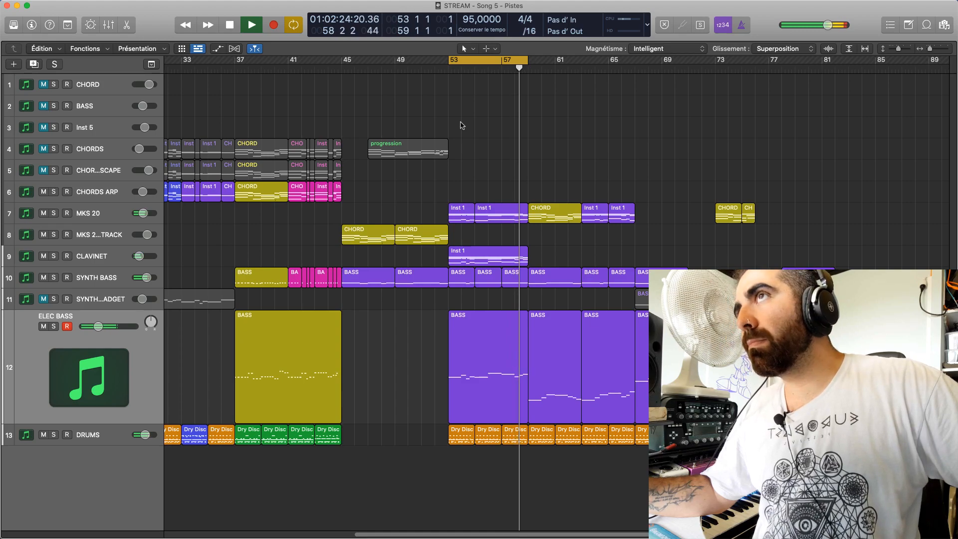
Shorten the cycle range to bar 58 only and play it back
drag(481, 69, 527, 70)
key(space)
key(space)
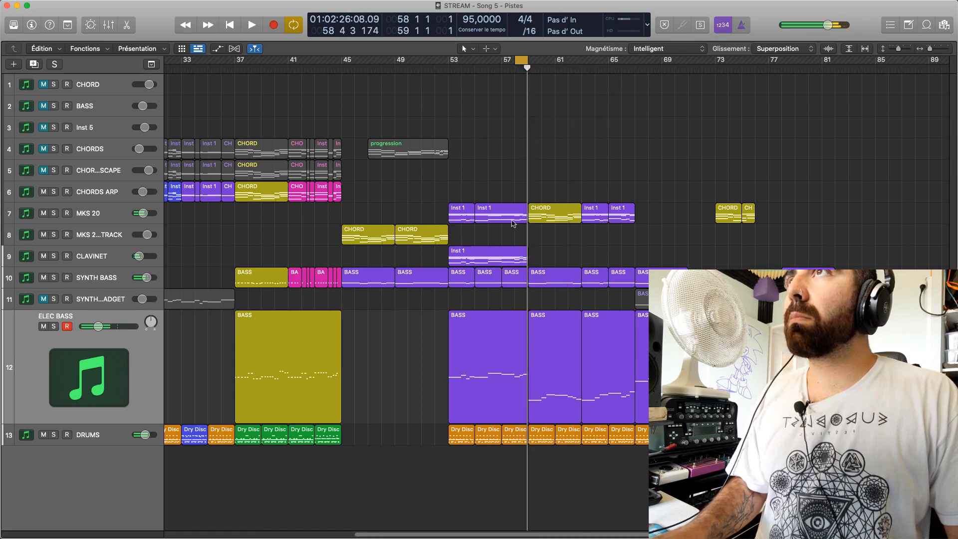
Look into the MKS 20 region ending at bar 59, return to the arrangement, and mute the CLAVINET track
double_click(509, 223)
scroll(324, 259, up, 5)
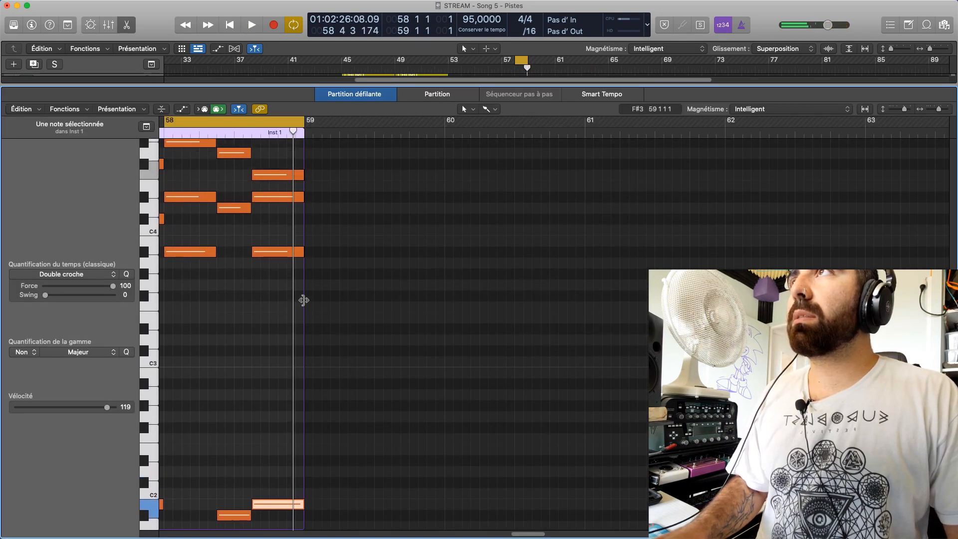
key(e)
click(516, 260)
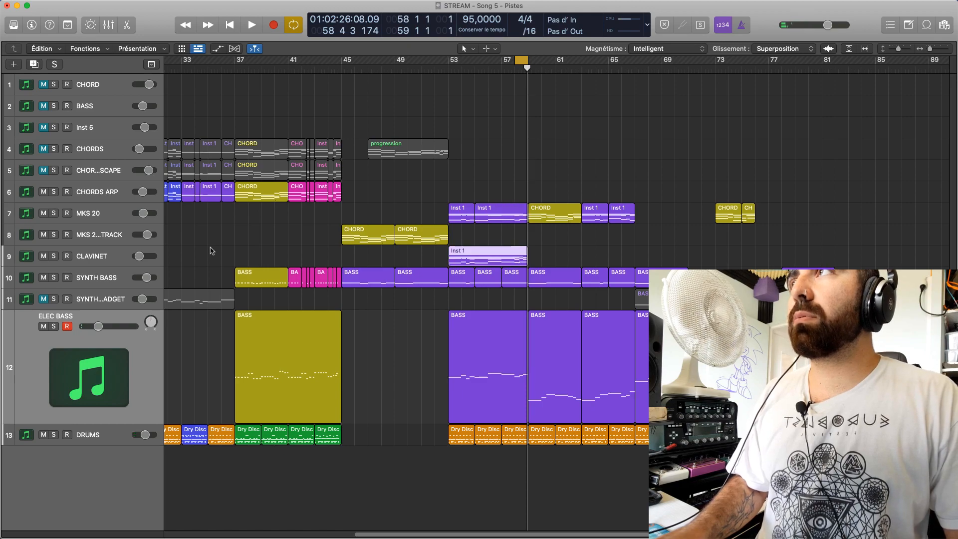
click(44, 256)
Open the Inst 1 region on MKS 20 that ends at bar 59 in the piano roll while playing bar 58
click(516, 210)
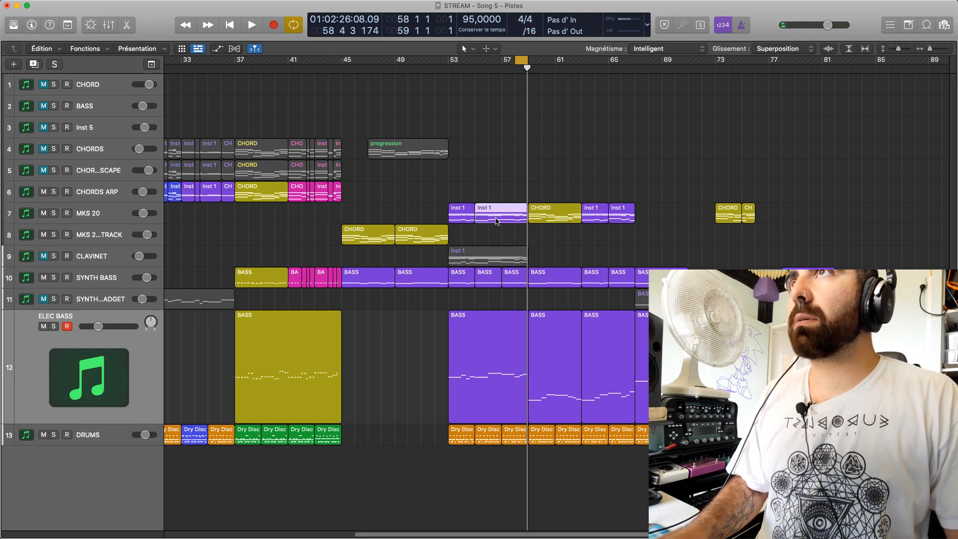
key(space)
key(e)
scroll(299, 325, up, 5)
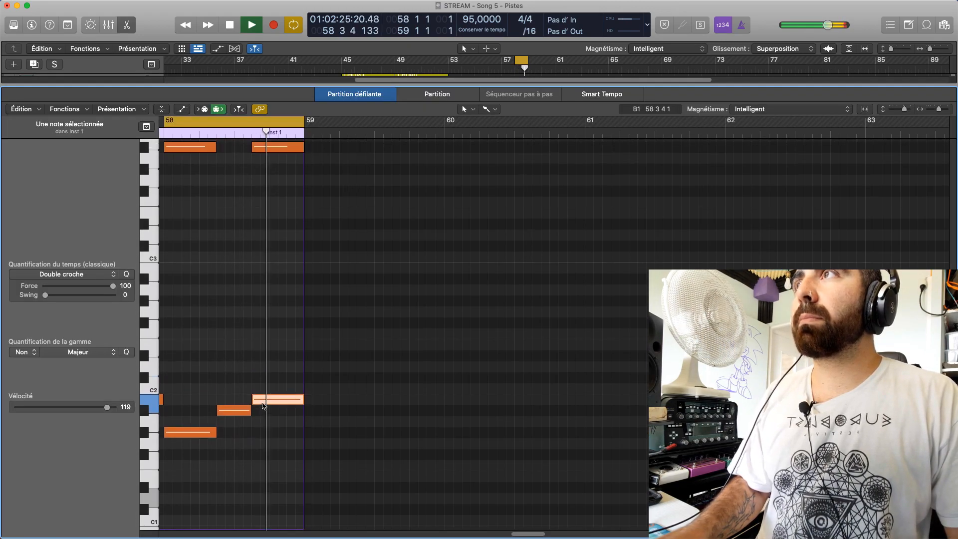
key(space)
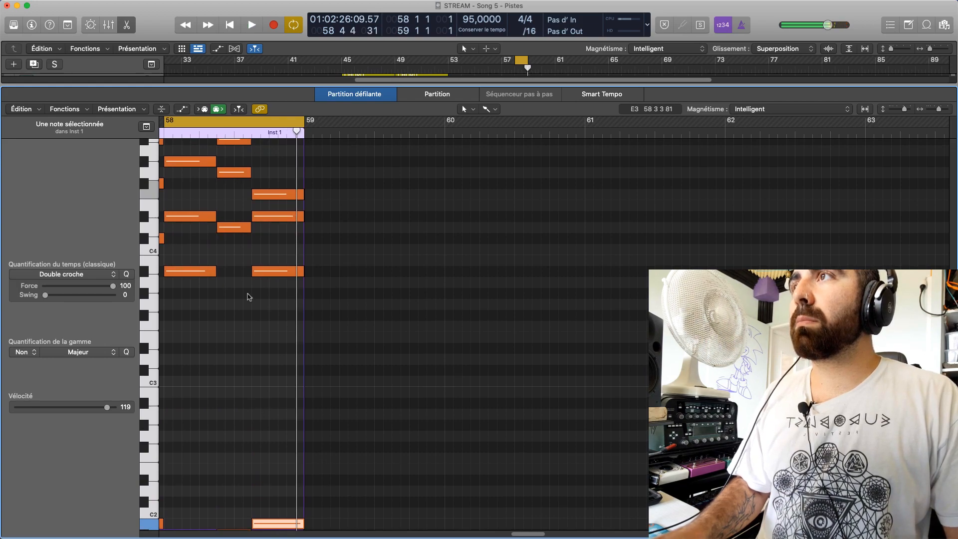
Audition the A#3, D#4 and F4 notes of the last chord in bar 58
click(257, 348)
click(270, 271)
click(273, 218)
click(278, 195)
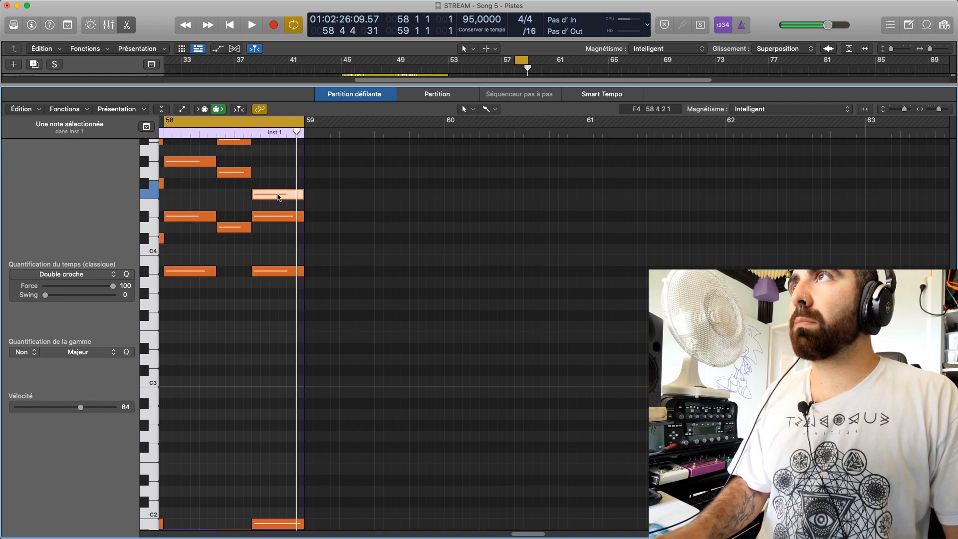
click(268, 357)
click(263, 193)
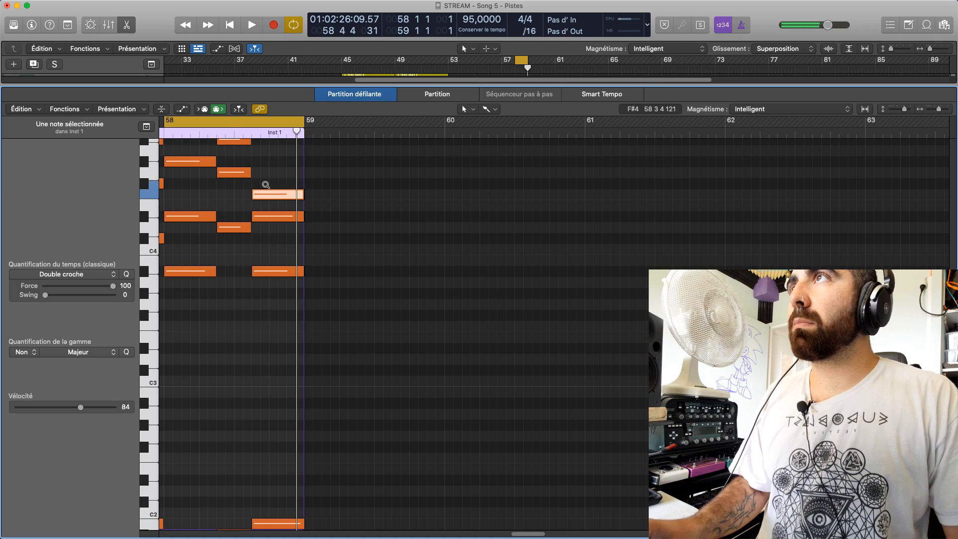
Add an F#4 note at 58 3 3 directly above the chord's F4, matching its length, and play the bar
click(264, 183)
drag(268, 184, 248, 191)
click(260, 192)
key(space)
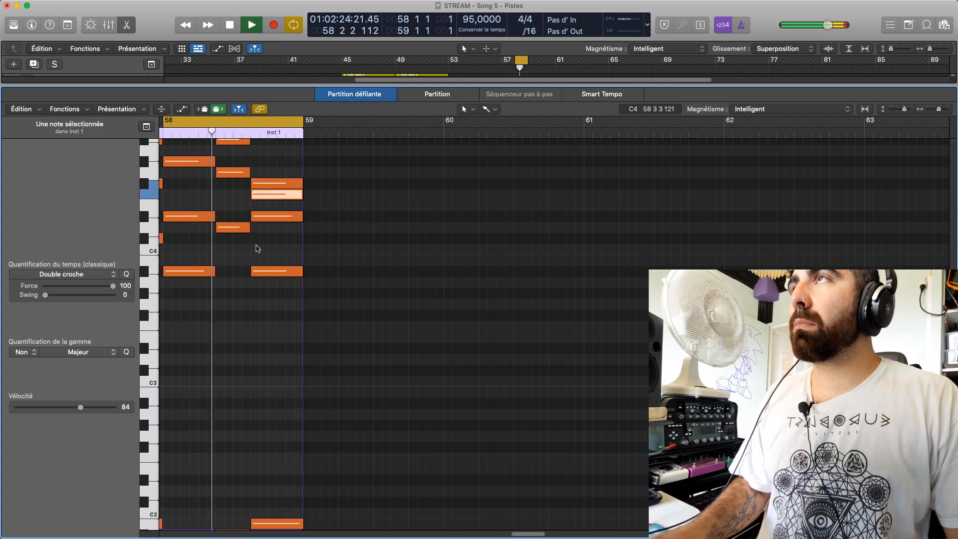
key(space)
Audition every note of the last chord one by one, from F#4 down to the B1 bass note
click(268, 217)
click(271, 193)
click(273, 184)
click(270, 194)
click(272, 217)
click(269, 271)
click(269, 523)
scroll(270, 453, down, 3)
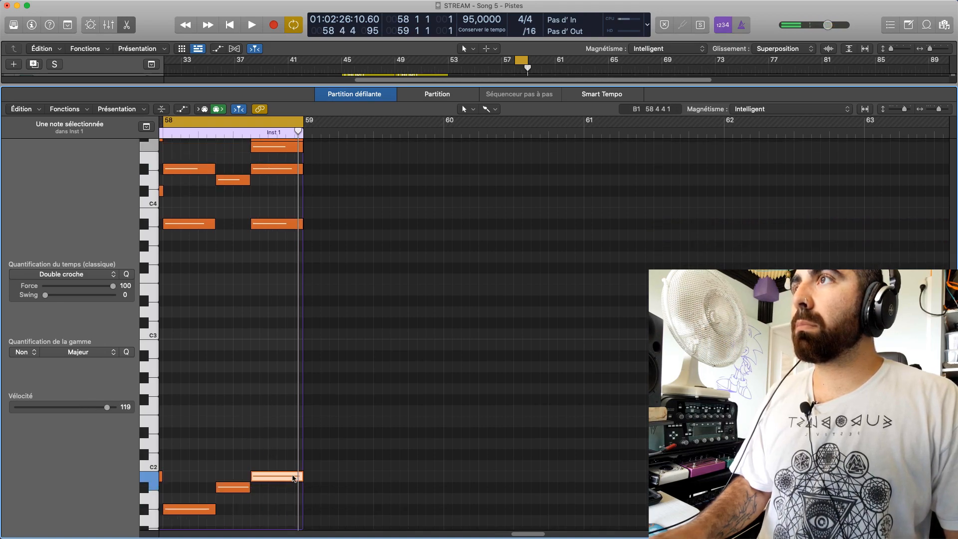
scroll(284, 491, up, 1)
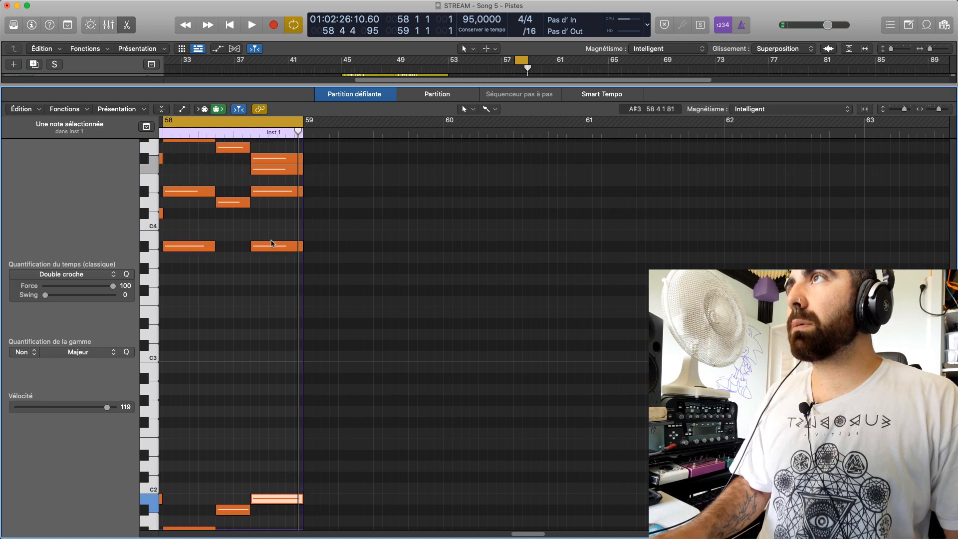
click(272, 246)
click(264, 497)
click(273, 246)
mouse_move(273, 251)
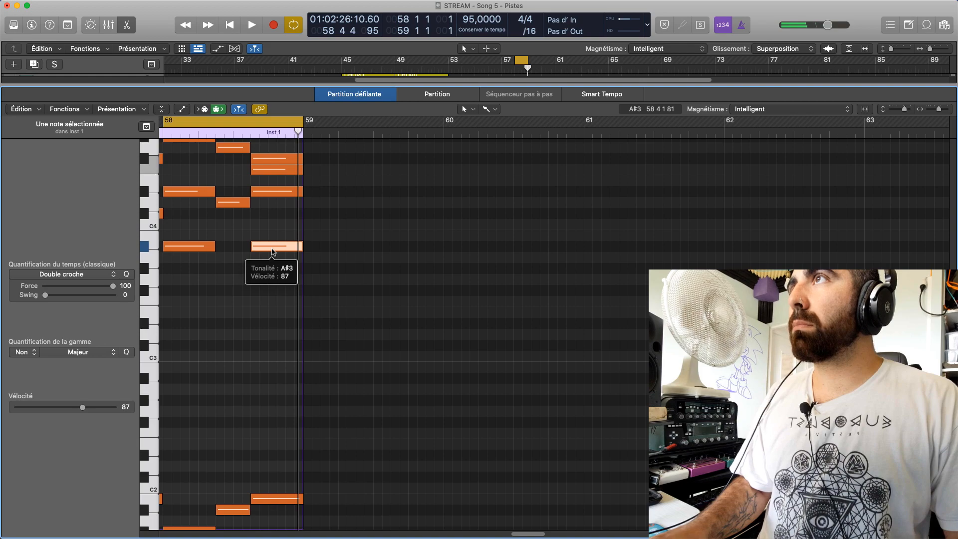
Loop only the last chord from 58 3 3 to bar 59 and audition its D#4, F4 and F#4 notes
key(space)
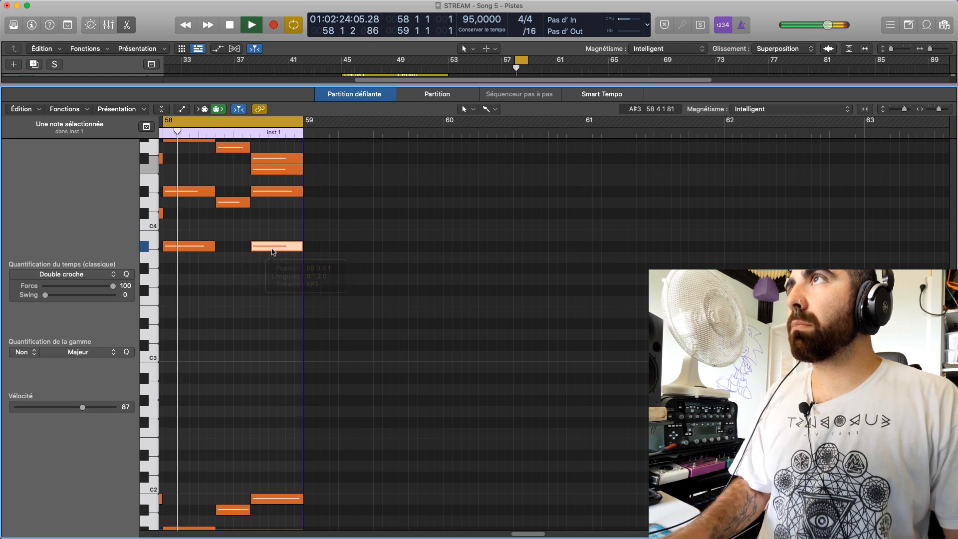
drag(165, 122, 252, 173)
scroll(252, 288, up, 5)
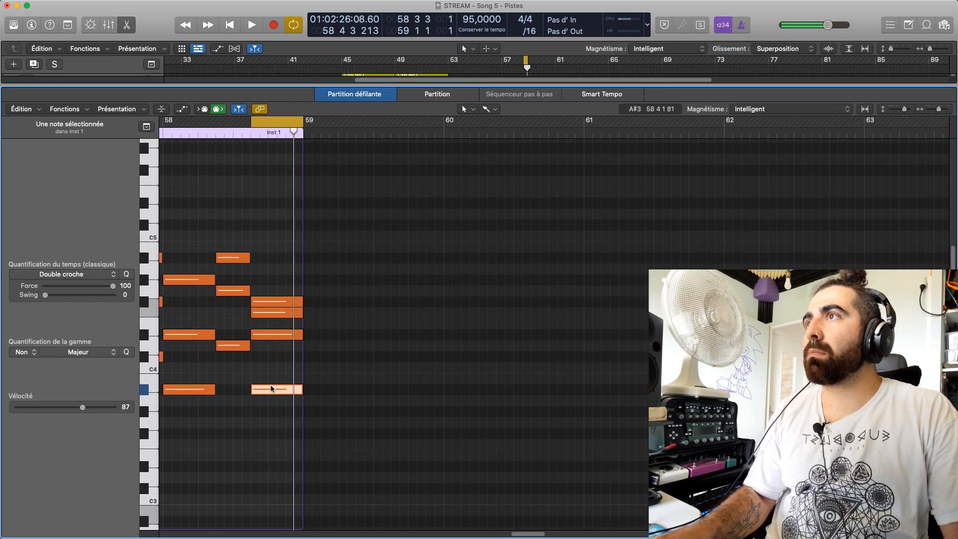
click(273, 334)
click(274, 313)
click(275, 301)
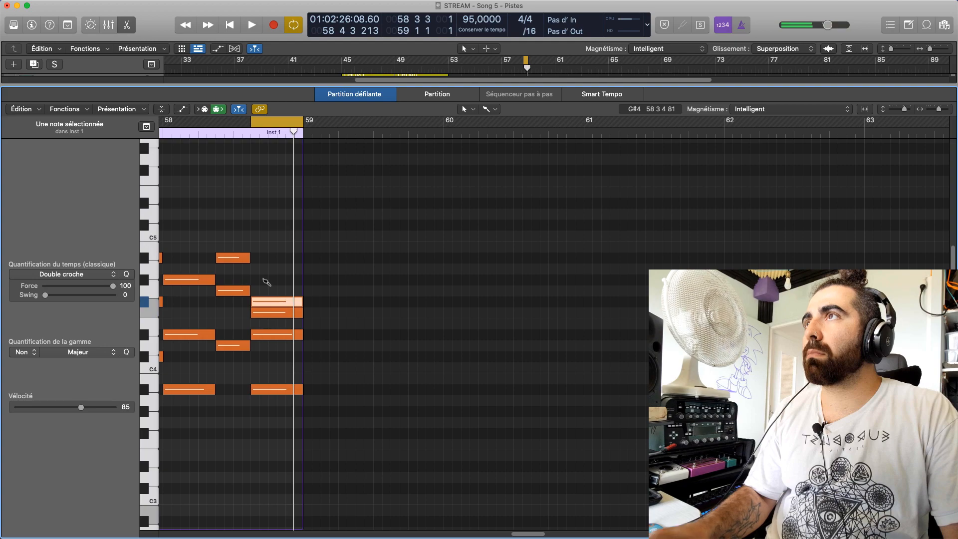
Add an A4 note at 58 3 3 on top of the last chord and play the loop
click(264, 279)
mouse_move(268, 282)
mouse_down()
mouse_move(305, 282)
mouse_move(249, 282)
mouse_move(265, 270)
mouse_up()
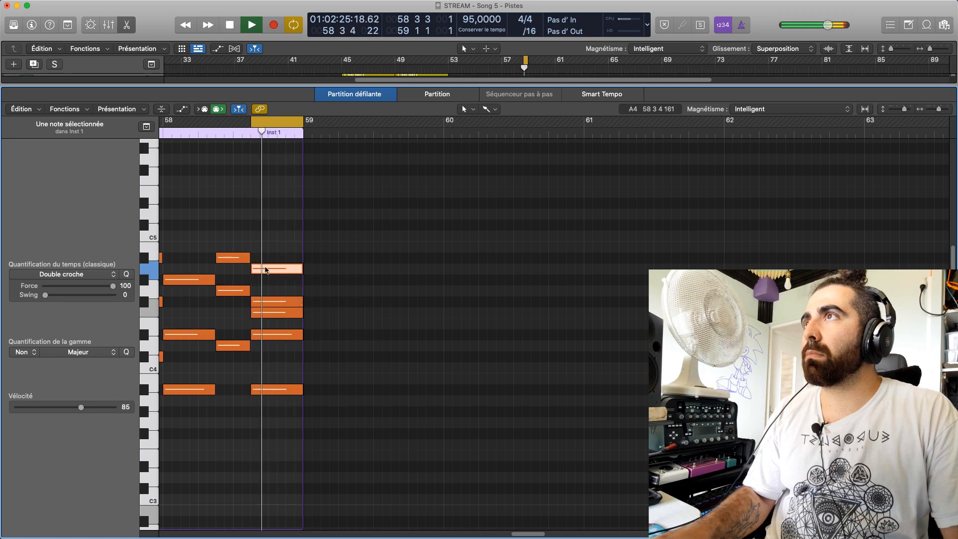
click(265, 270)
key(space)
key(space)
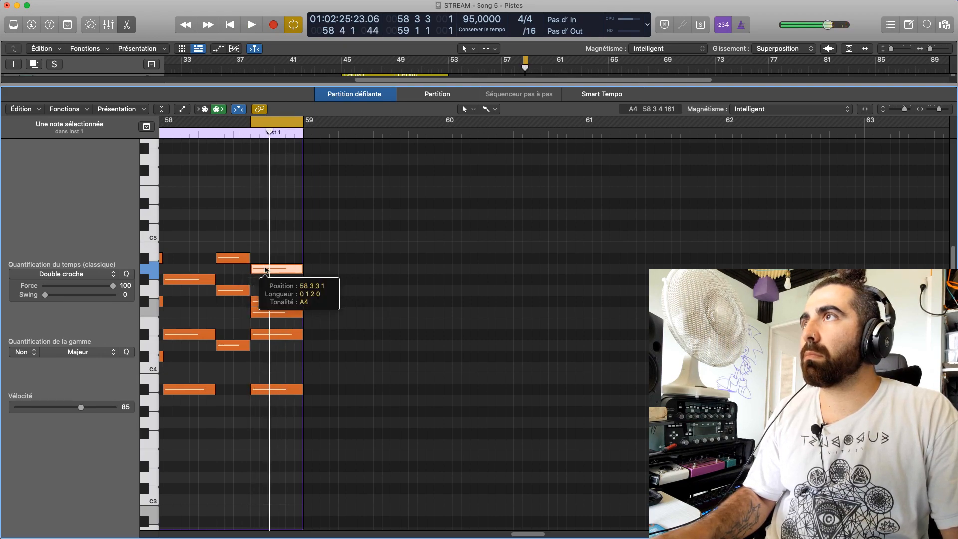
Audition the chord's lower notes, including A#3 and the B1 bass, and replay the looped chord
click(273, 310)
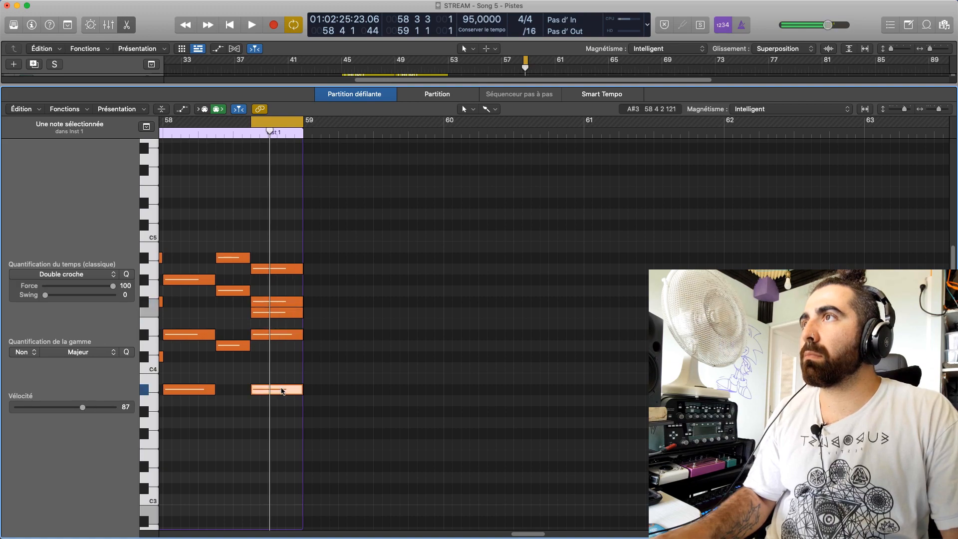
scroll(282, 384, down, 5)
click(288, 446)
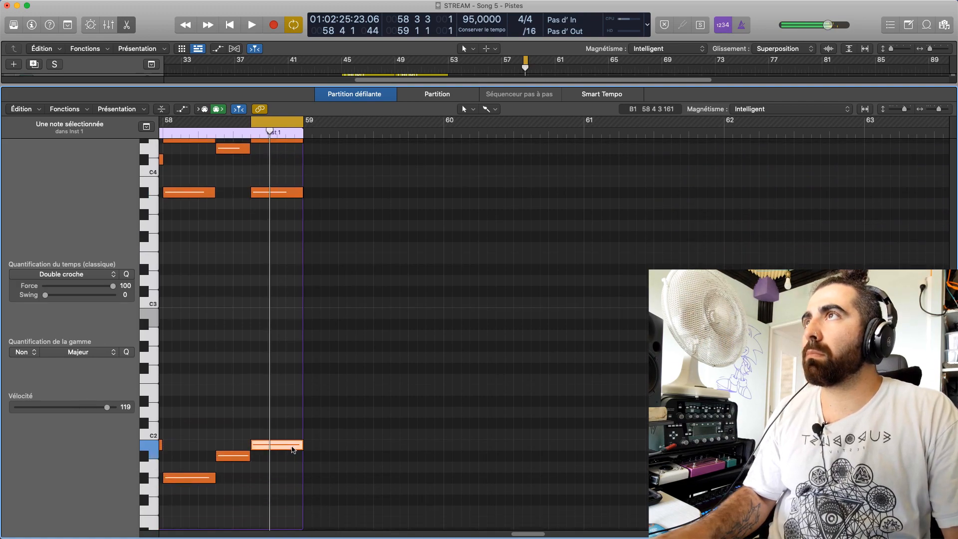
mouse_move(288, 445)
mouse_down()
mouse_move(290, 455)
mouse_move(288, 445)
mouse_up()
click(280, 419)
key(space)
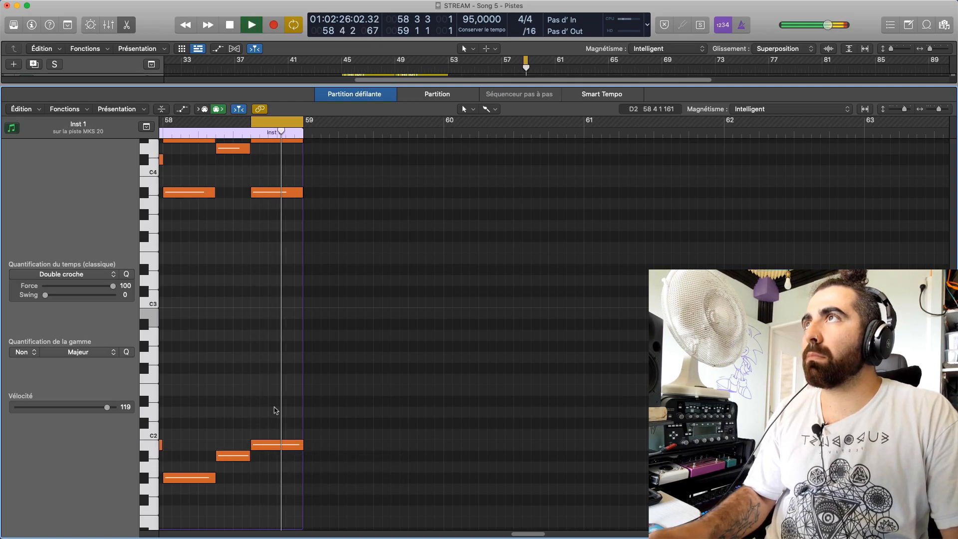
Set the velocity of the chord's A4 note to 106 and of its F4 note to 95
scroll(276, 410, up, 6)
key(space)
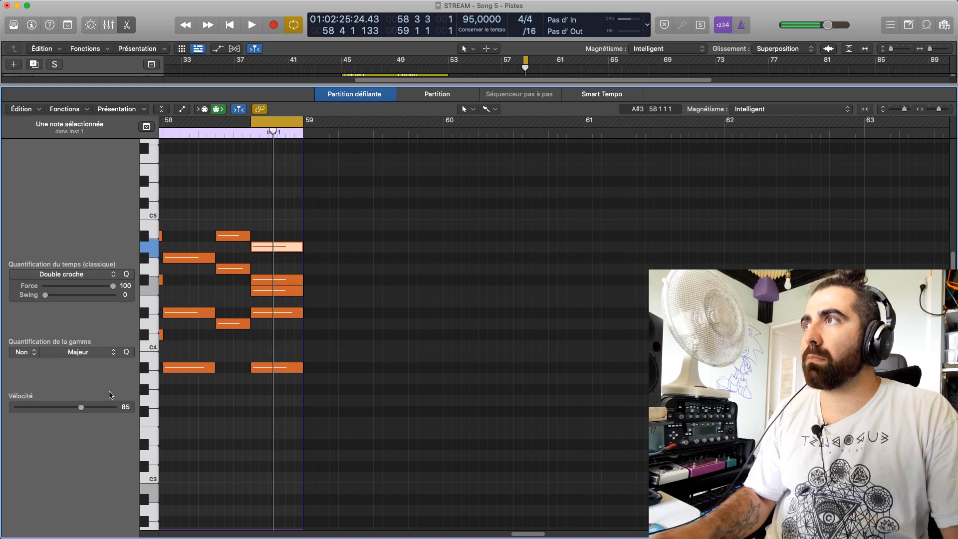
key(space)
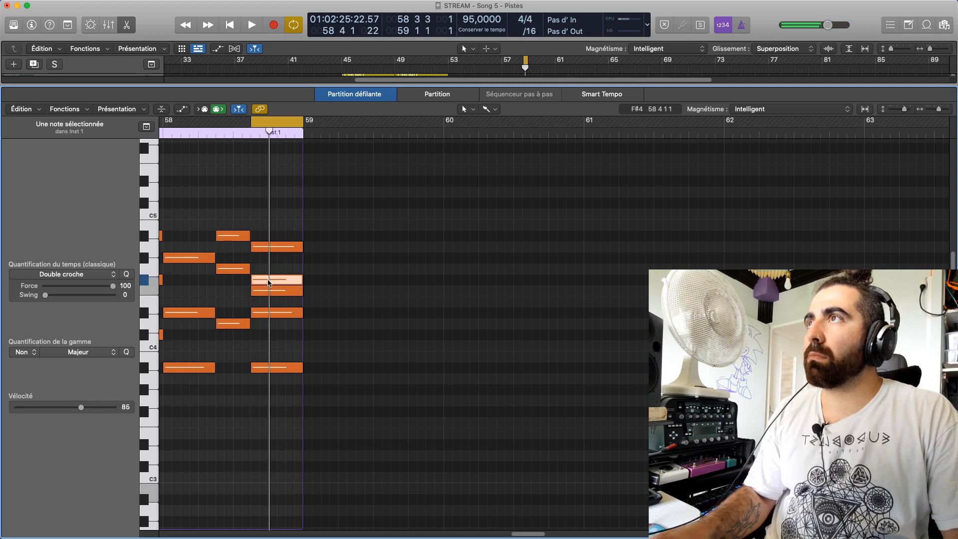
drag(103, 406, 108, 406)
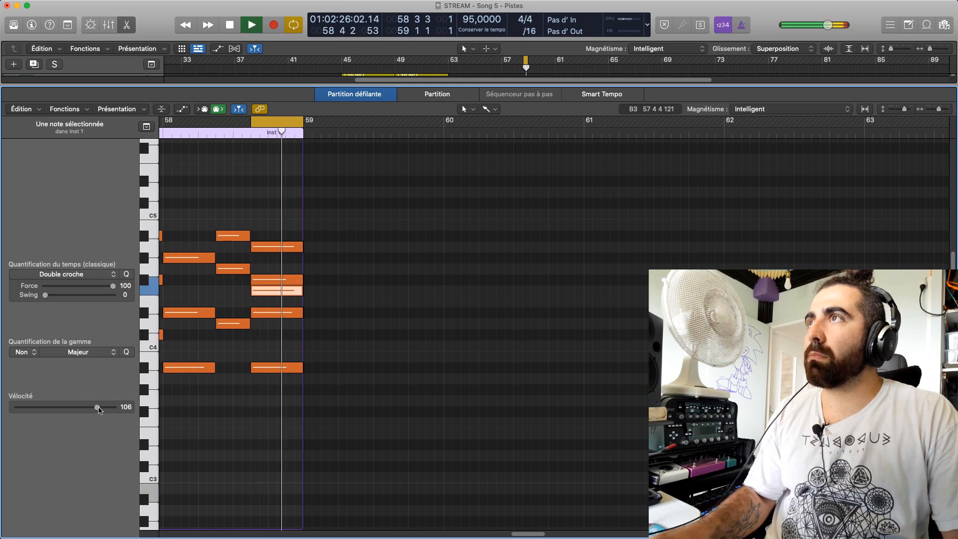
Extend the cycle range back to 58 2 3 and finally to the start of bar 58, playing each range
drag(251, 123, 216, 132)
key(space)
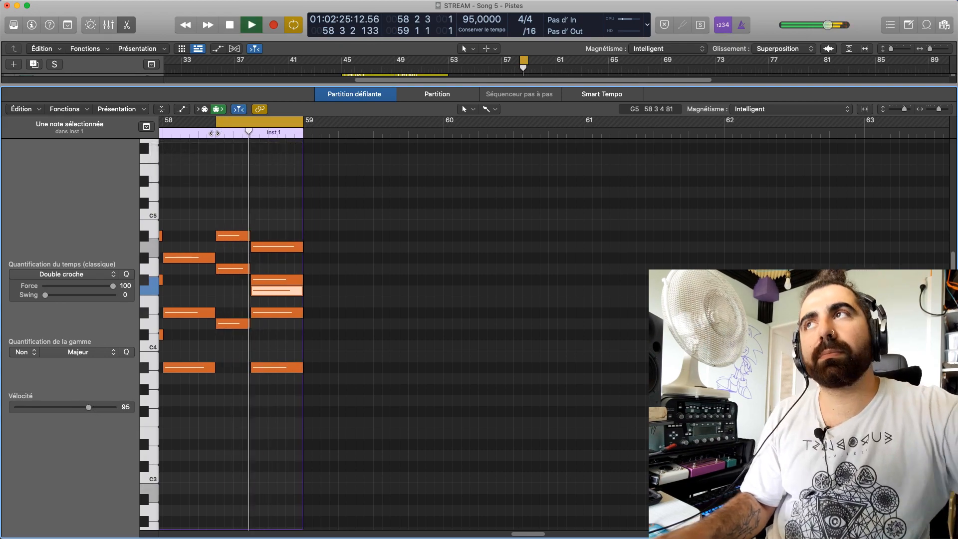
key(space)
drag(214, 127, 165, 132)
key(space)
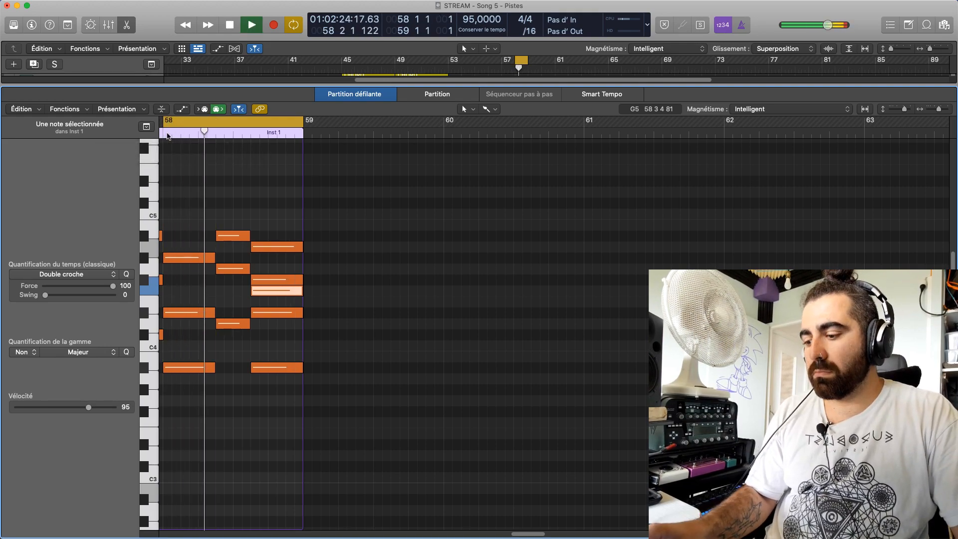
key(space)
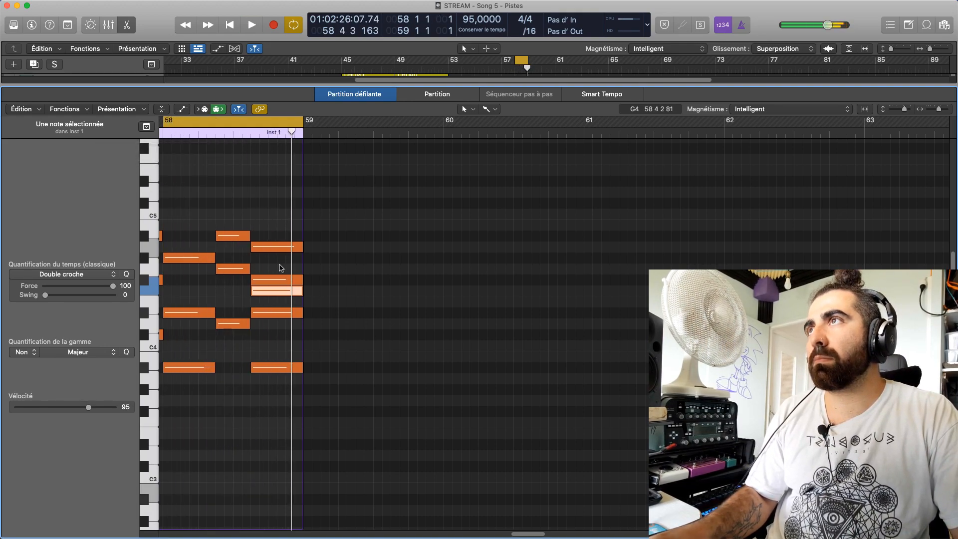
Try the chord's top note at G#4 and at B4, playing bar 58 with each pitch
drag(274, 245, 276, 257)
key(space)
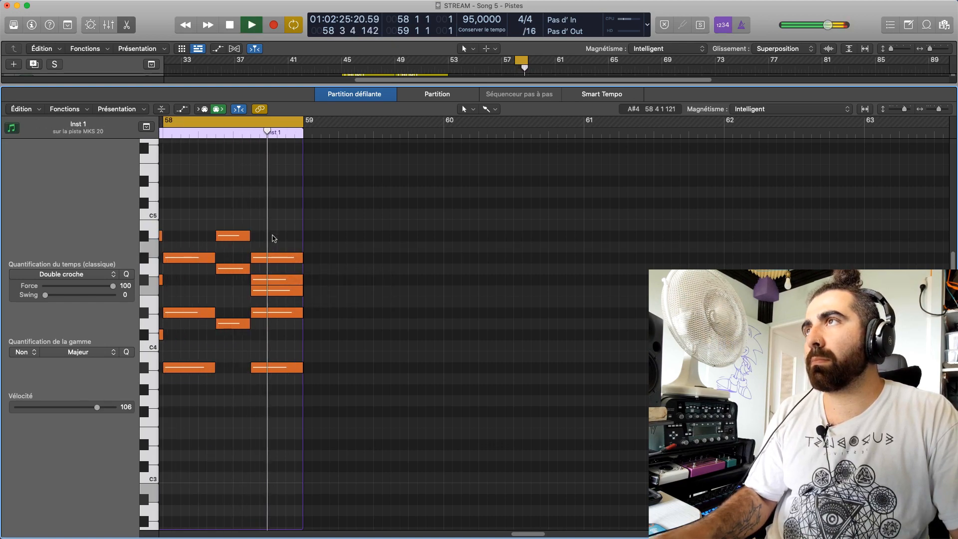
key(space)
drag(269, 249, 269, 224)
click(229, 186)
key(space)
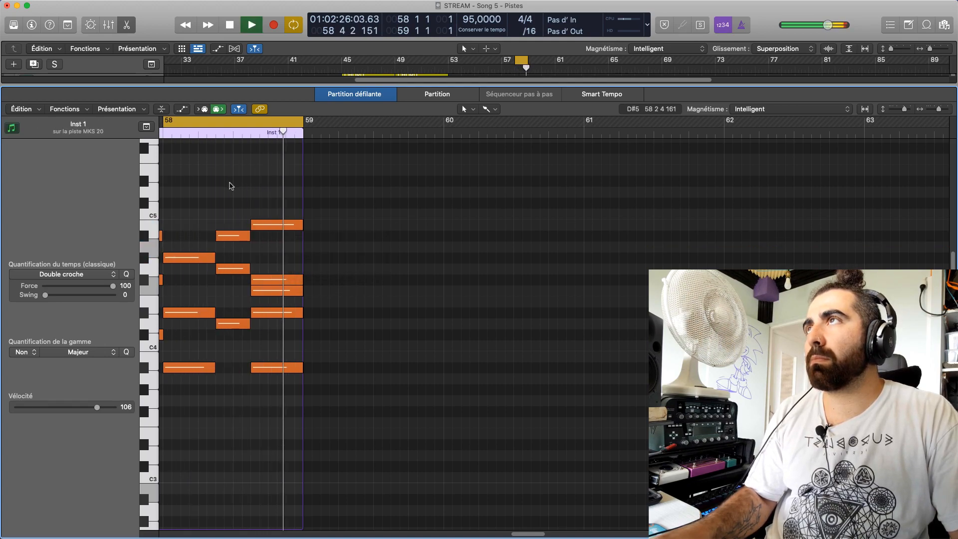
key(space)
Lower the chord's top note to G#4, replay bar 58, and delete that note
drag(269, 227, 276, 256)
key(space)
key(space)
click(272, 240)
key(space)
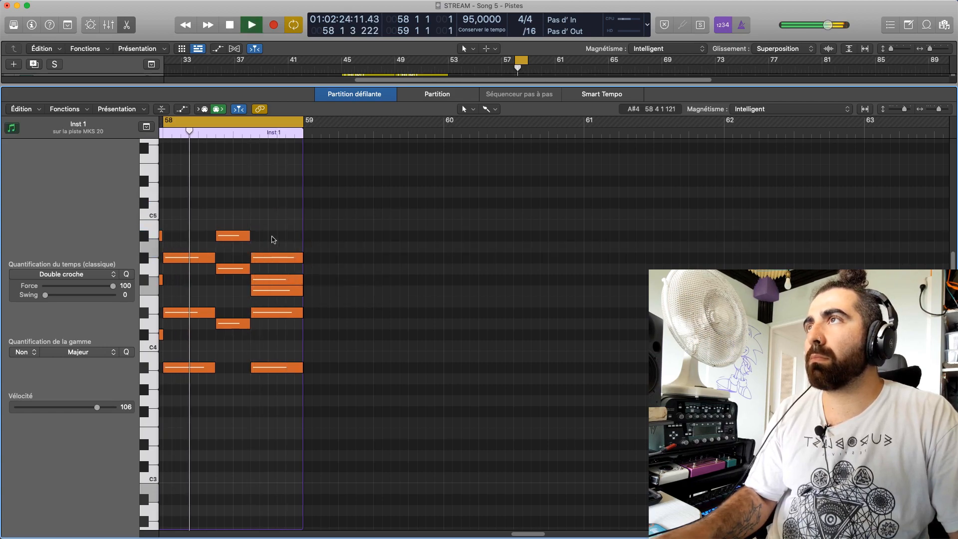
key(space)
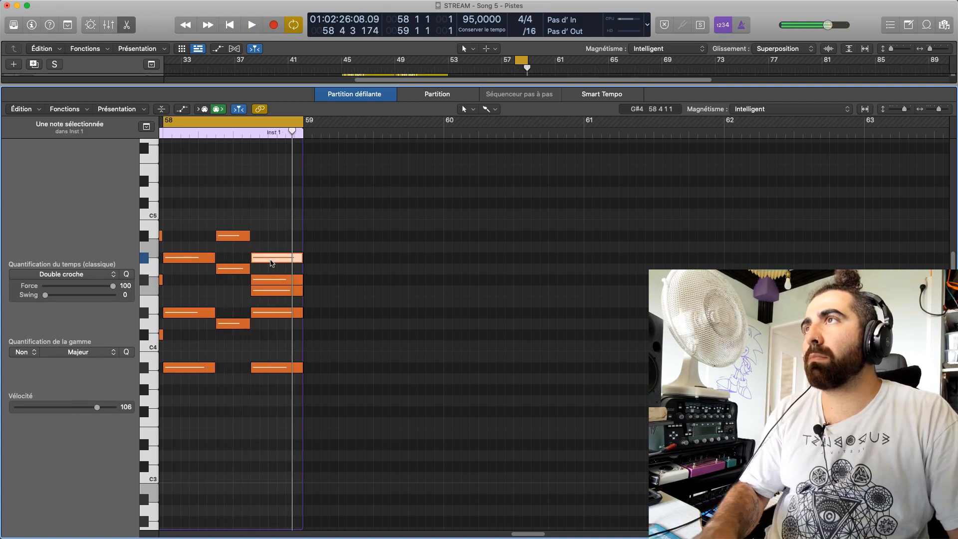
scroll(270, 264, down, 2)
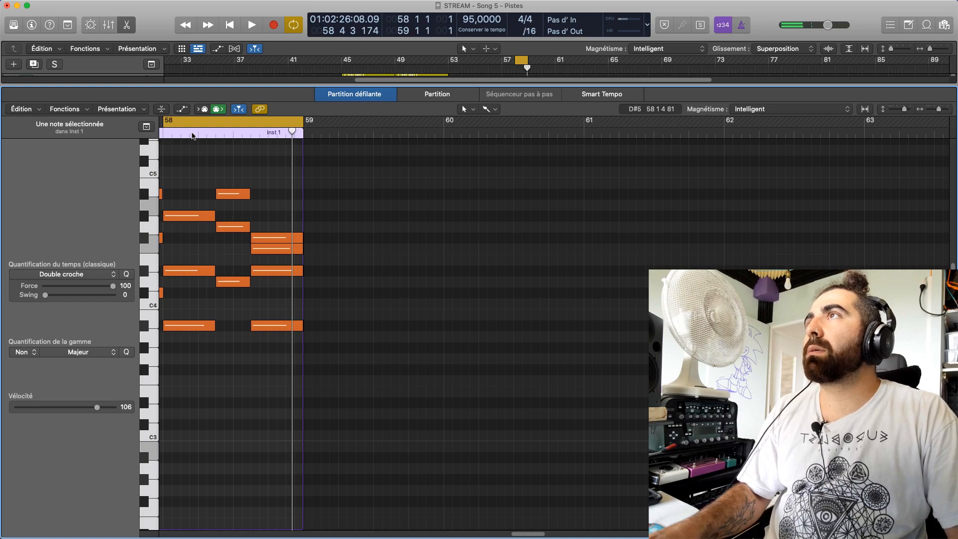
Turn off cycle mode and play the chords of bar 58
key(space)
click(188, 124)
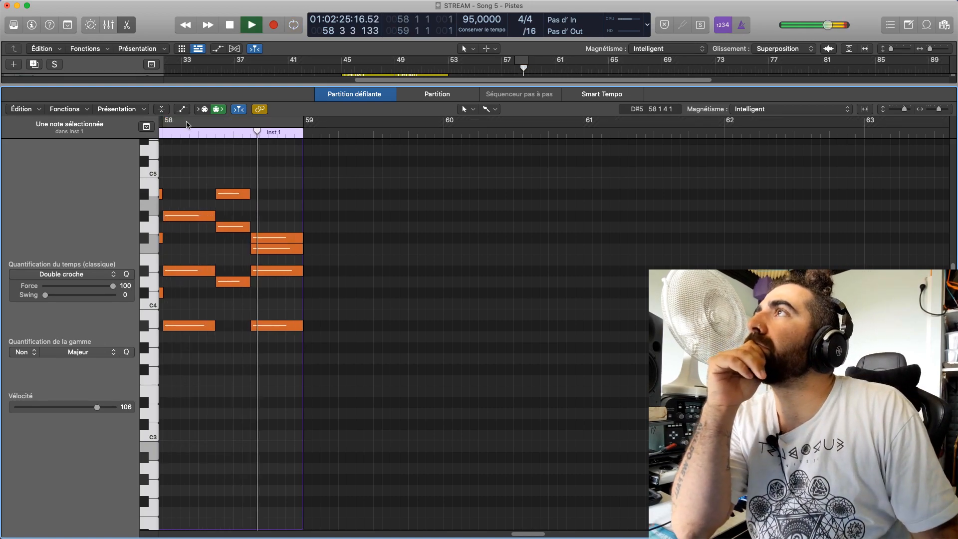
click(232, 131)
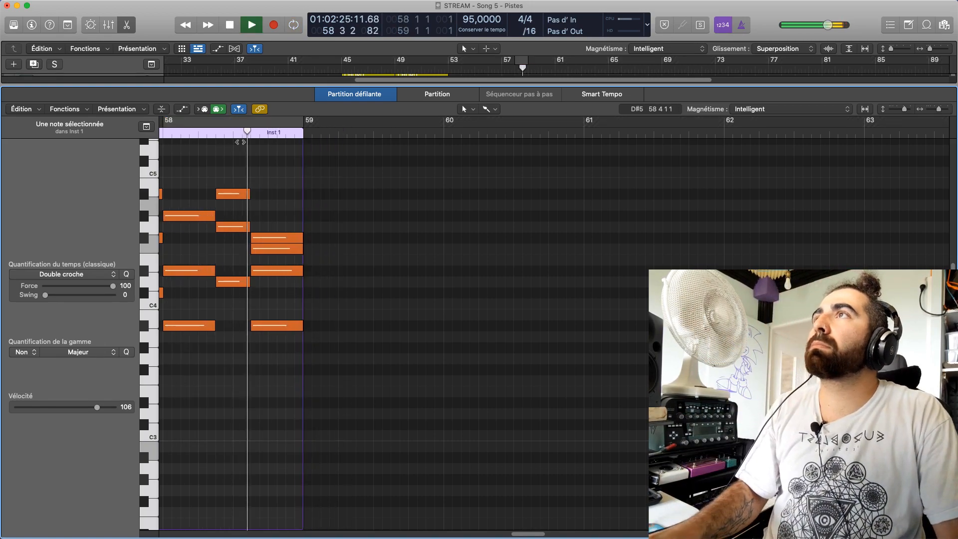
Move the last chord's F4 note up one octave to F5 and play bar 58
key(space)
drag(272, 247, 278, 149)
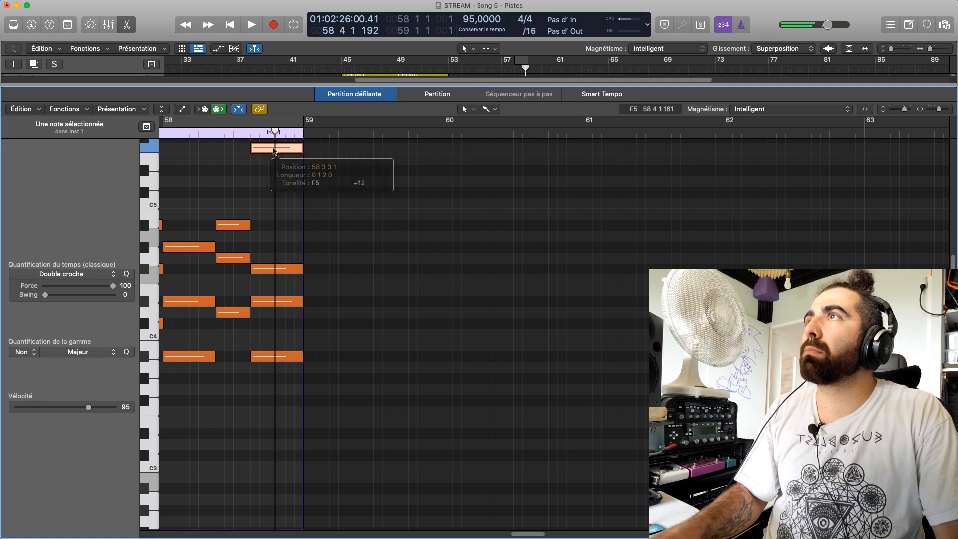
key(space)
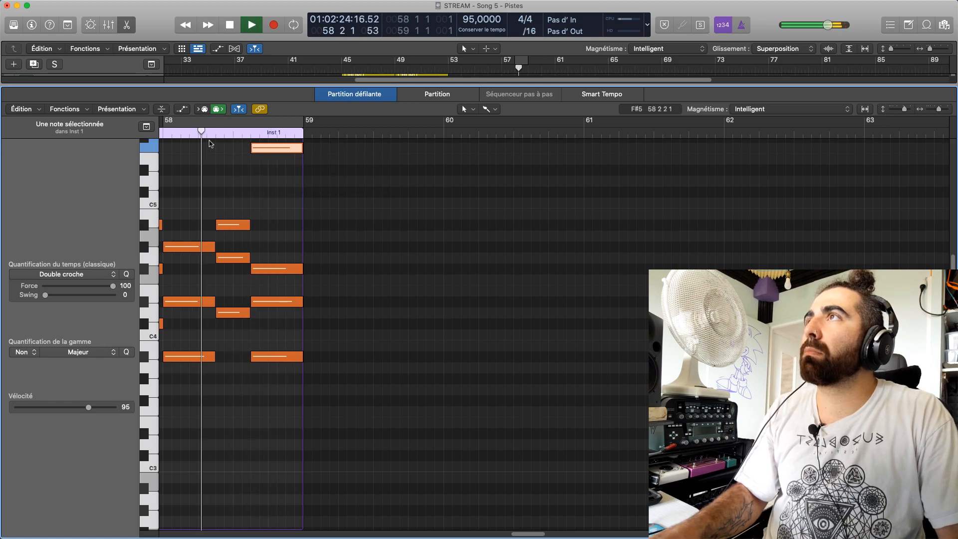
Stop playback and move the last chord's F5 note in bar 58 down one octave to F4
scroll(230, 367, up, 3)
key(space)
scroll(511, 533, left, 5)
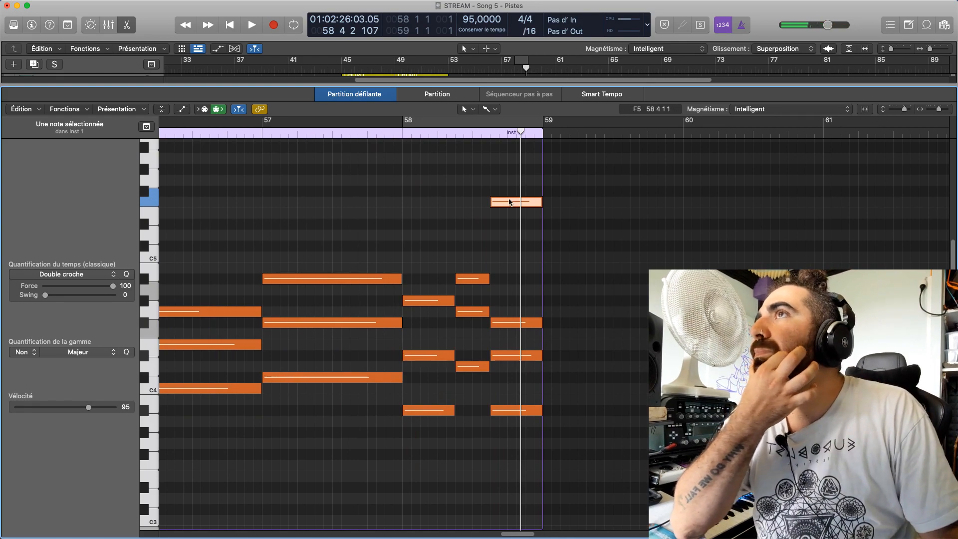
drag(509, 202, 508, 322)
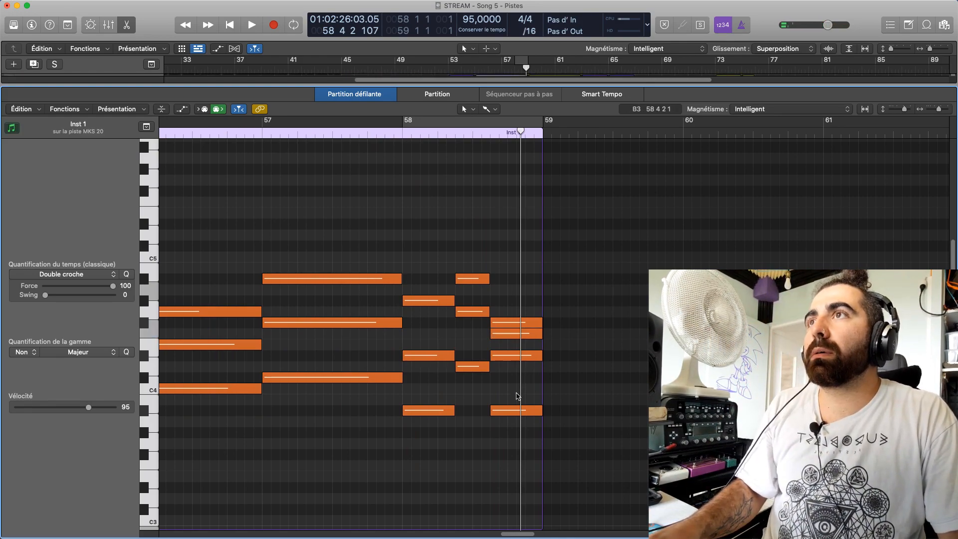
Raise the last chord's lowest note, A#3, one octave to A#4 and play bar 58
drag(516, 414, 517, 280)
key(space)
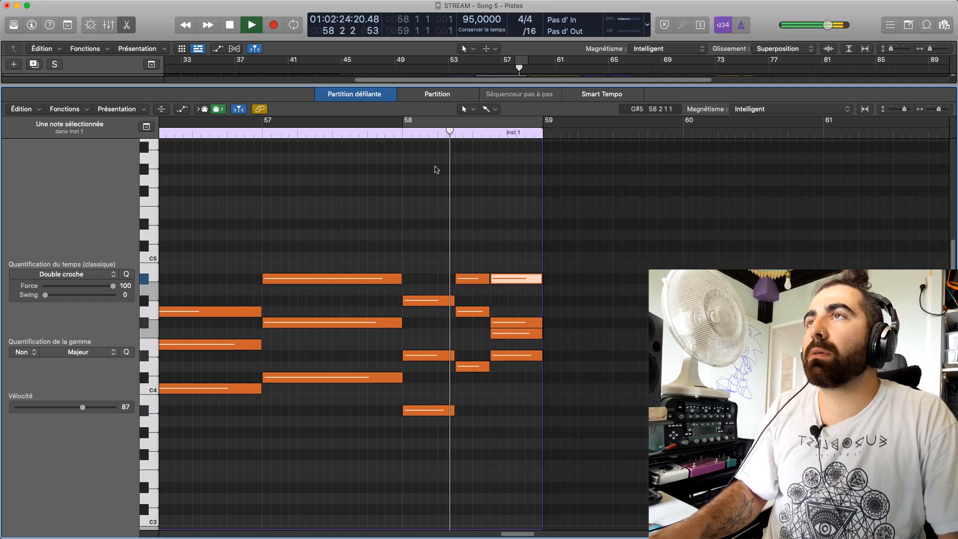
key(space)
click(400, 137)
key(space)
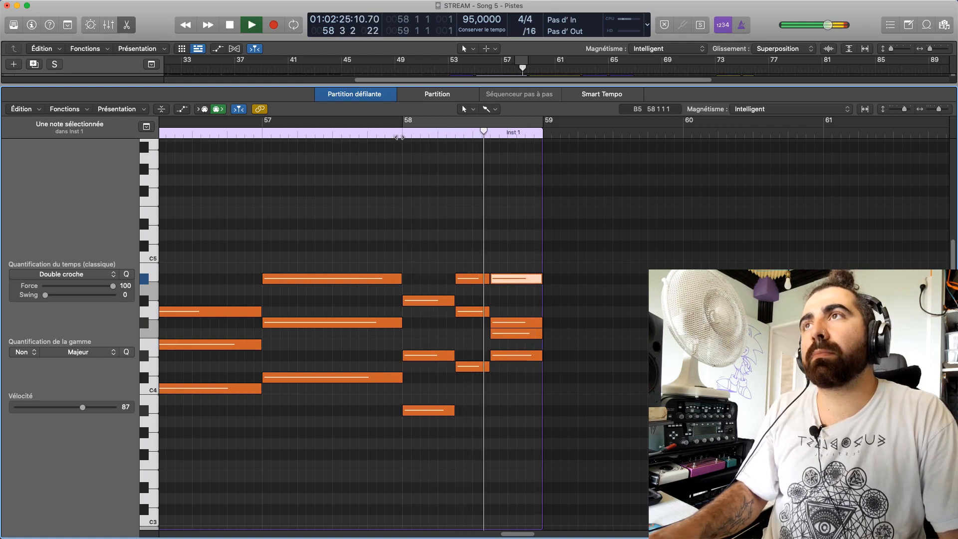
key(space)
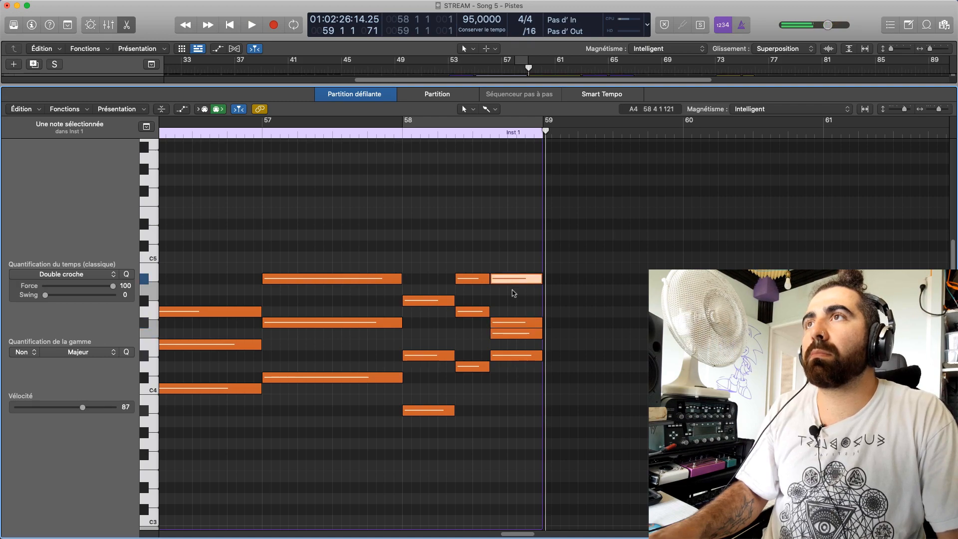
Audition the last chord's inner notes and the bass notes of bar 58, and play the passage from bar 57
drag(515, 324, 519, 368)
scroll(520, 367, down, 5)
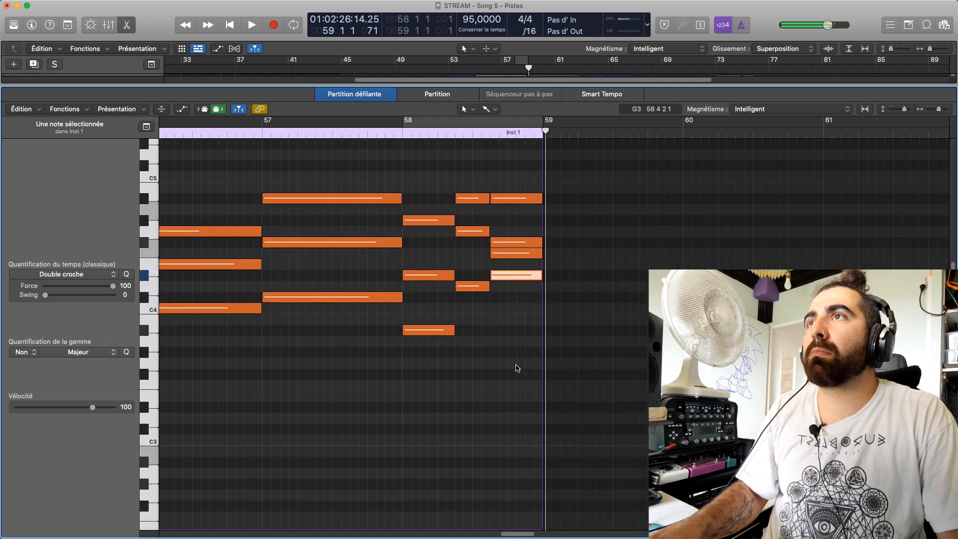
scroll(514, 399, down, 2)
click(515, 399)
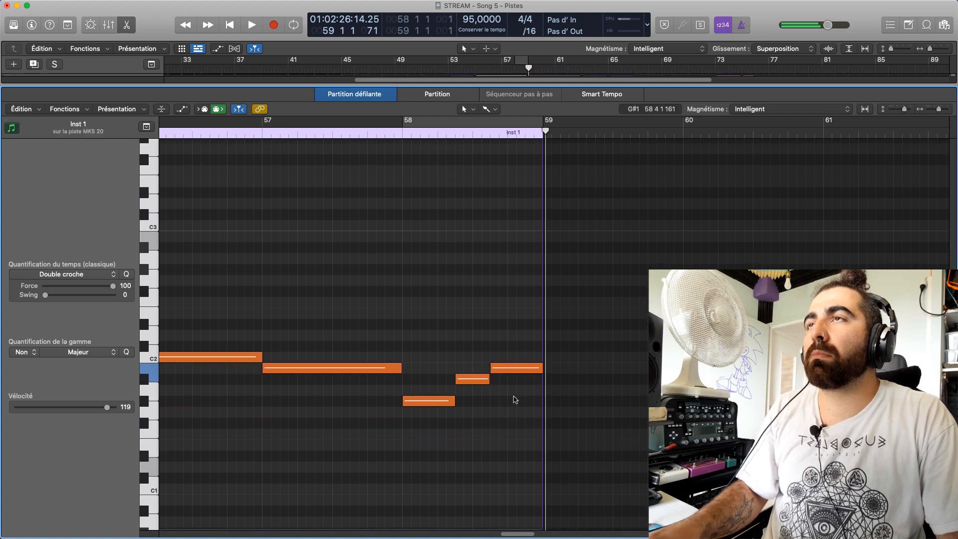
click(291, 125)
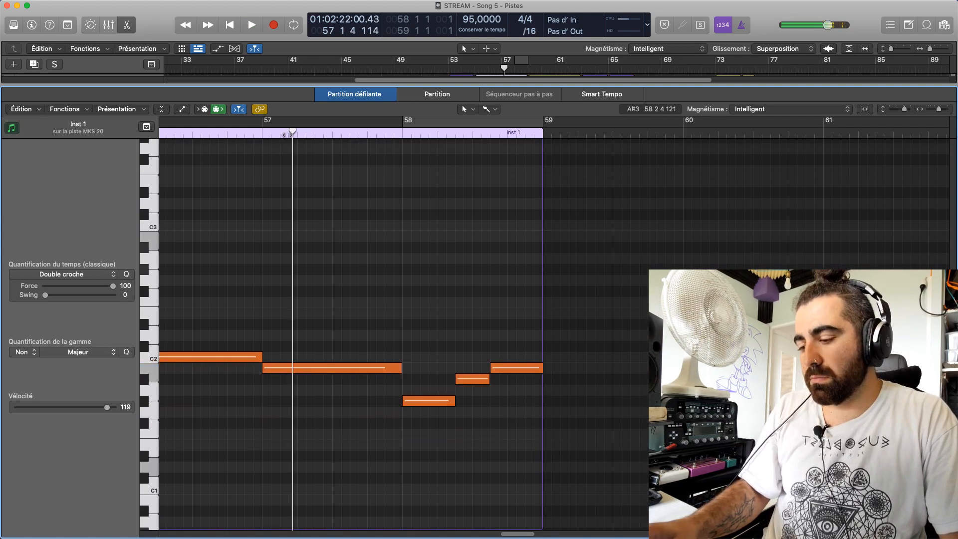
click(261, 135)
key(space)
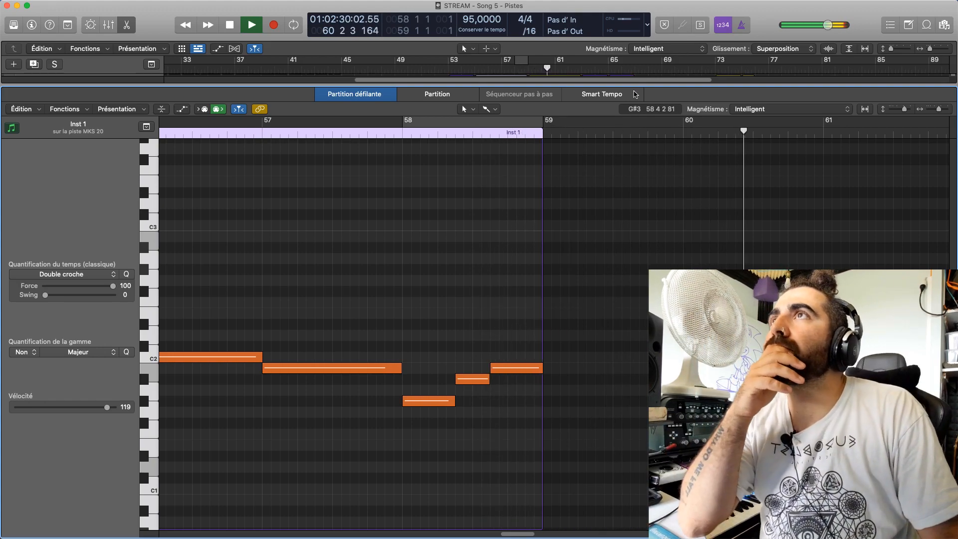
Set a cycle range over bar 62 and open the MKS 20 track's CHORD region there for note editing
key(e)
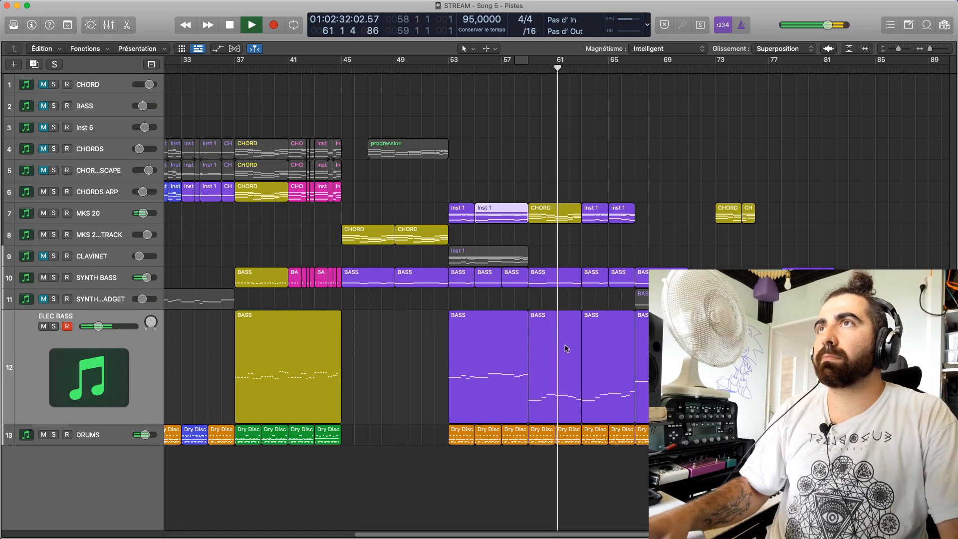
key(space)
click(568, 73)
drag(569, 59, 575, 71)
double_click(575, 219)
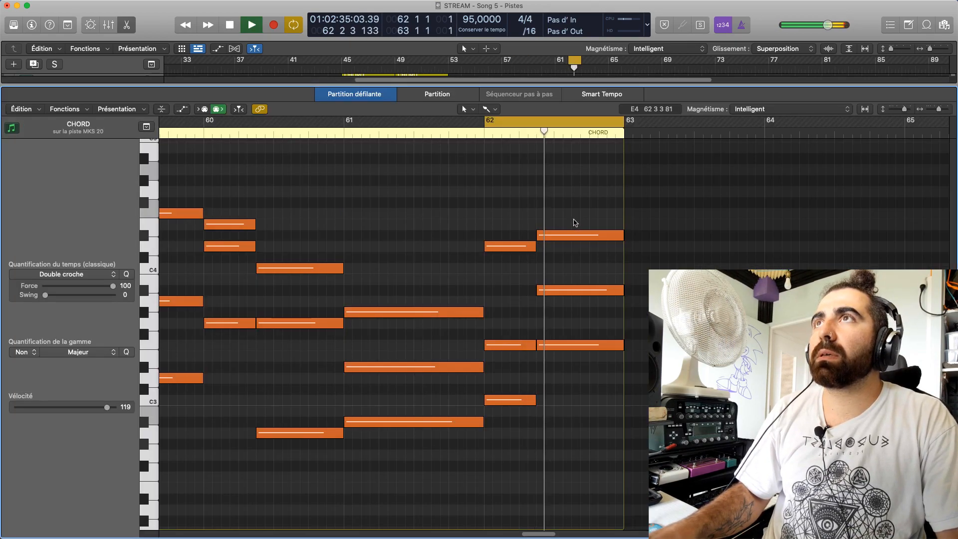
key(space)
Audition the individual notes of both chords in bar 62 and play the bar
click(510, 399)
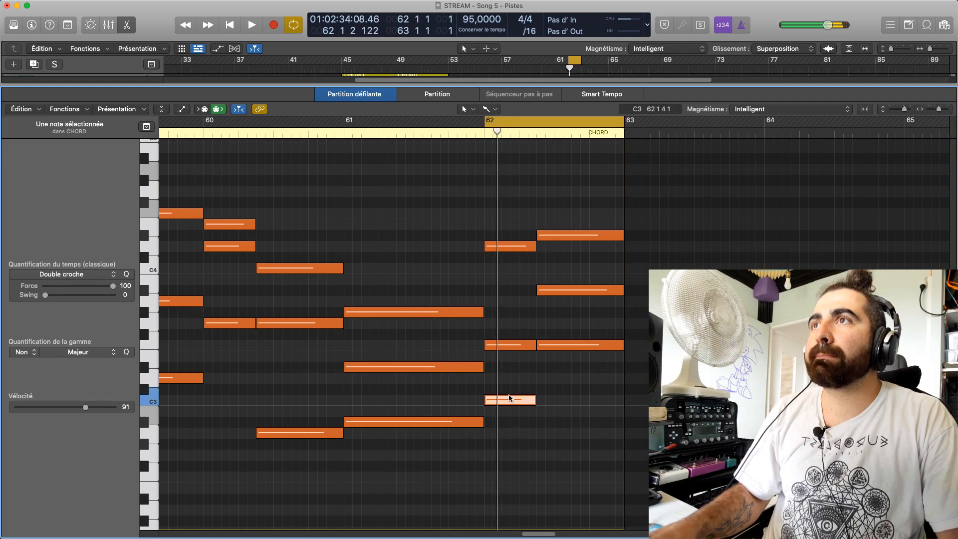
click(513, 346)
click(510, 247)
scroll(512, 379, down, 10)
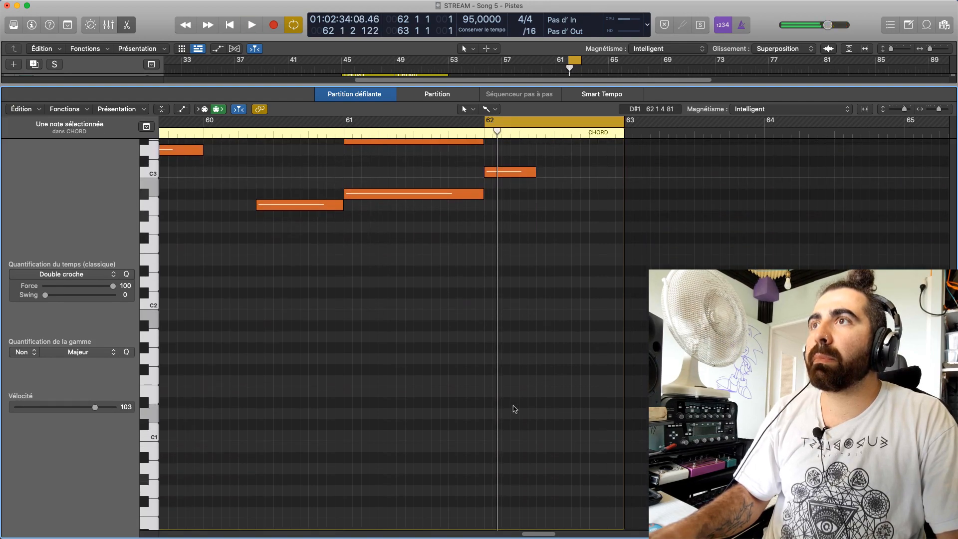
scroll(514, 410, up, 10)
key(space)
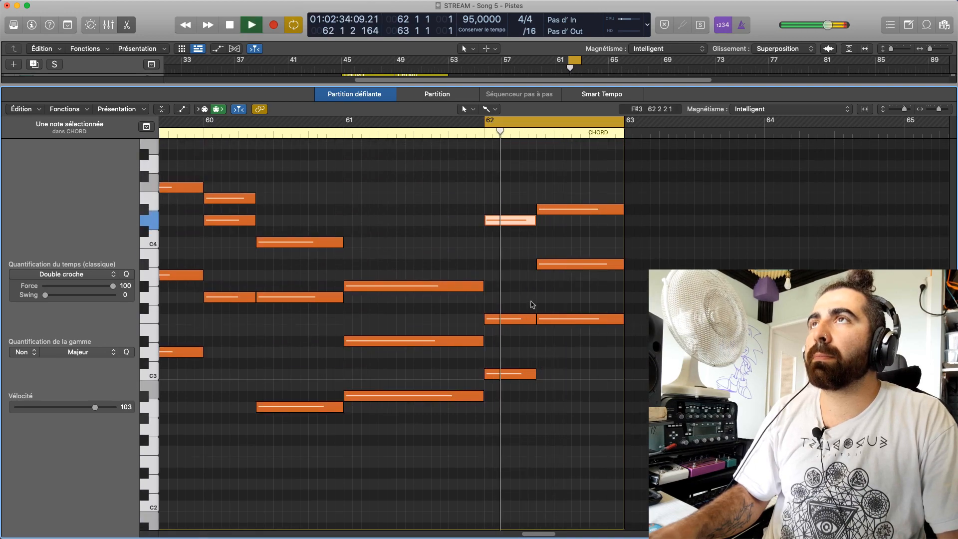
click(557, 210)
click(562, 264)
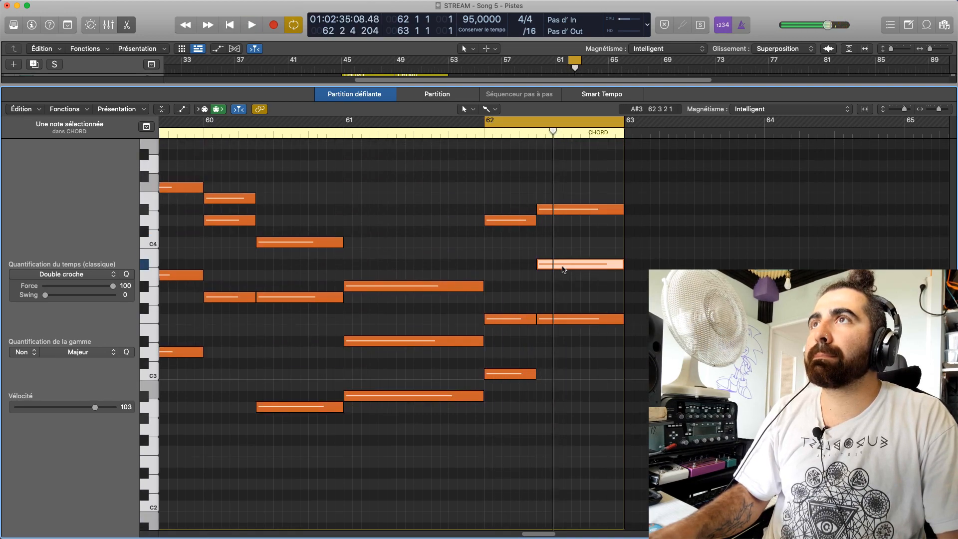
click(568, 318)
key(space)
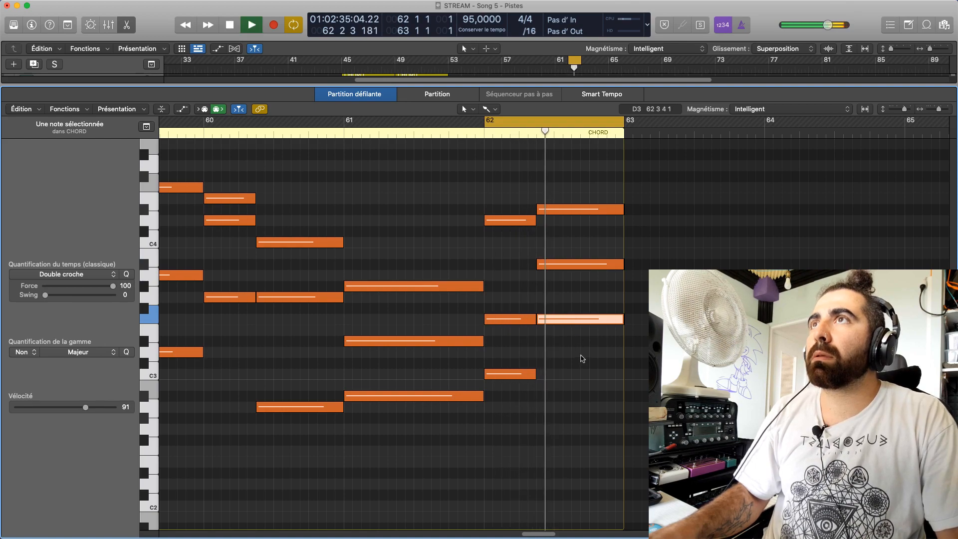
key(space)
Lower the top note of bar 62's second chord from D#4 to C4 and play the bar
click(531, 223)
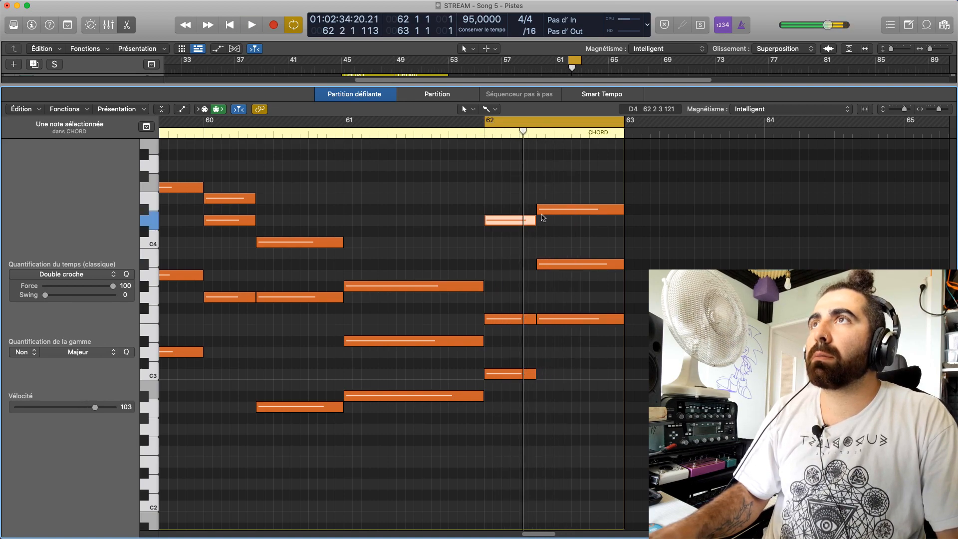
click(545, 212)
drag(553, 210, 550, 244)
key(space)
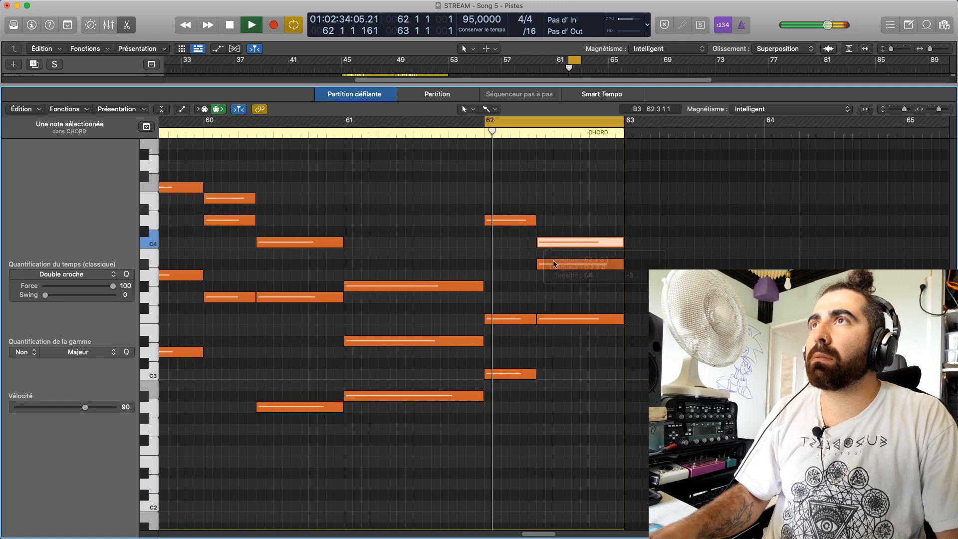
click(559, 290)
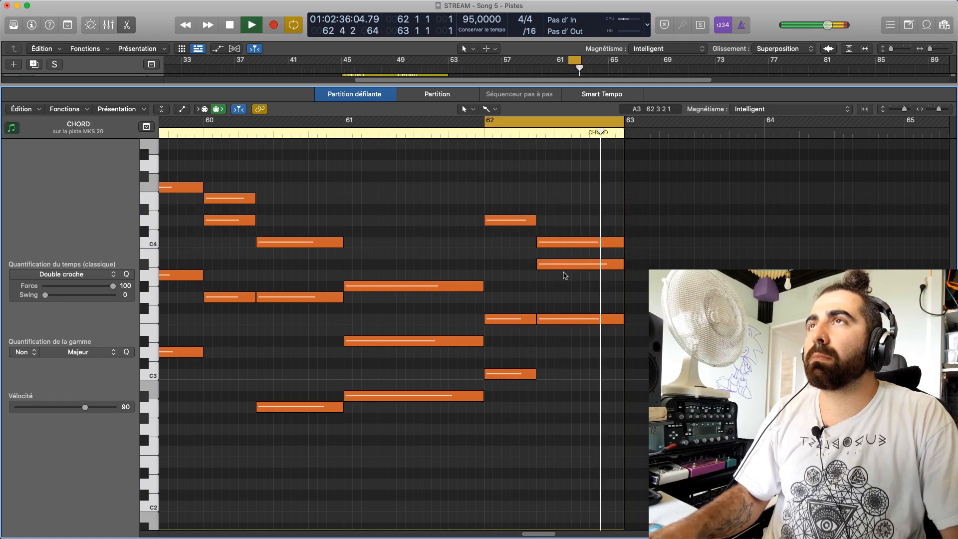
key(space)
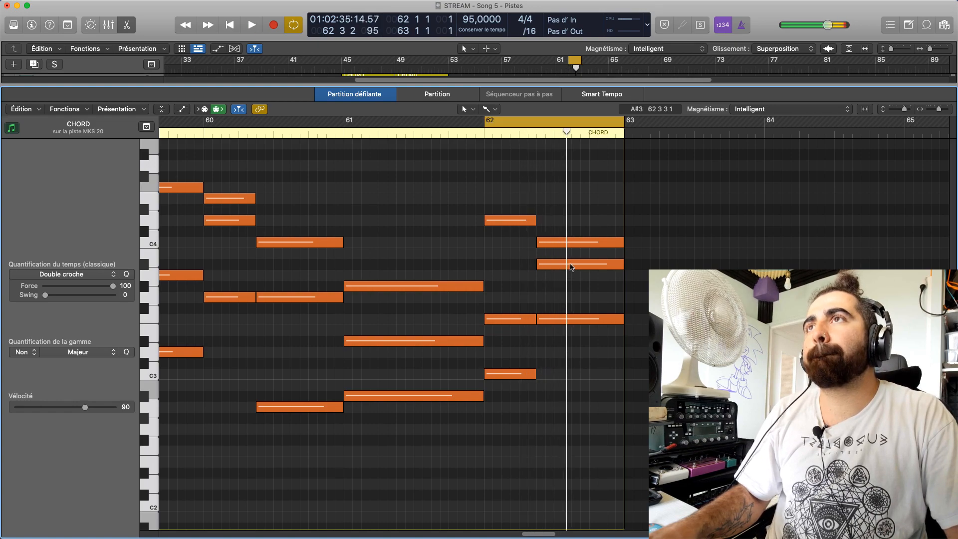
Raise the second chord's A#3 note to B3 and play bar 62
click(574, 243)
click(577, 267)
mouse_move(577, 270)
mouse_down()
mouse_move(579, 319)
mouse_move(578, 243)
mouse_move(581, 266)
mouse_move(580, 254)
mouse_up()
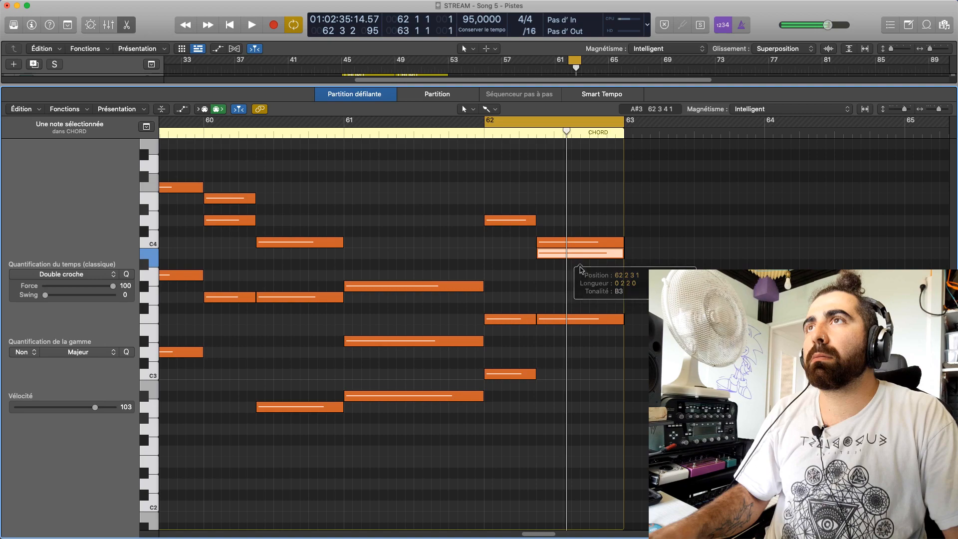
key(space)
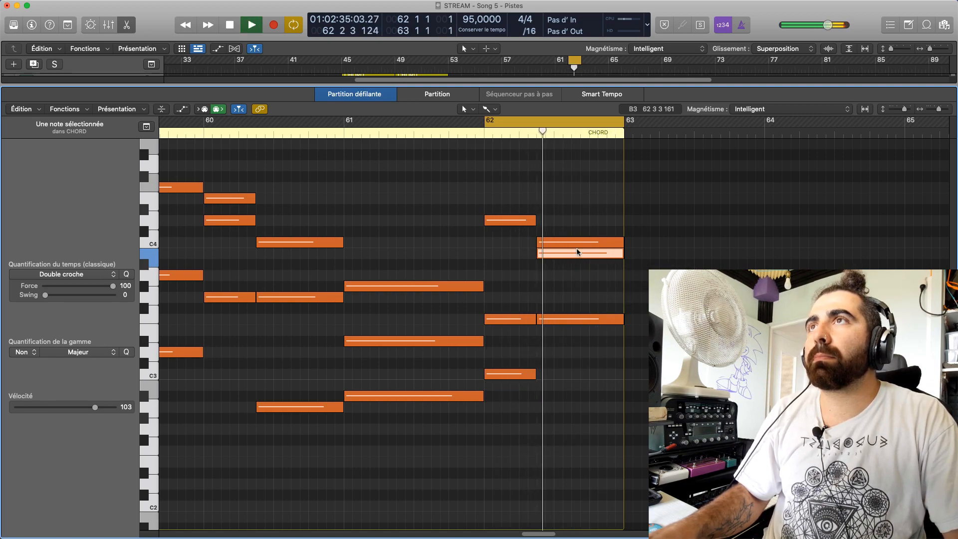
key(space)
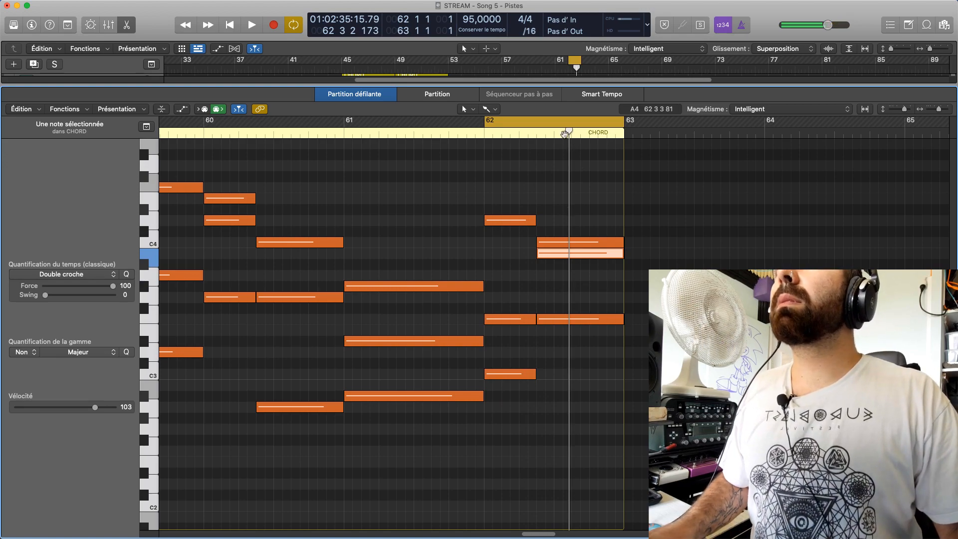
Split the second chord's C4 and B3 notes in bar 62 at position 62 3 3 1
key(super+Right)
key(super+Right)
key(super+Right)
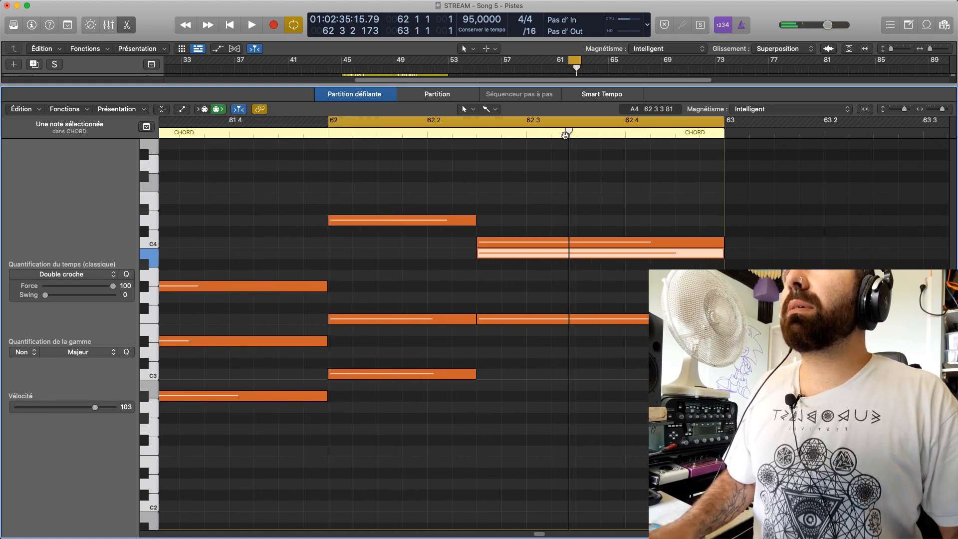
key(space)
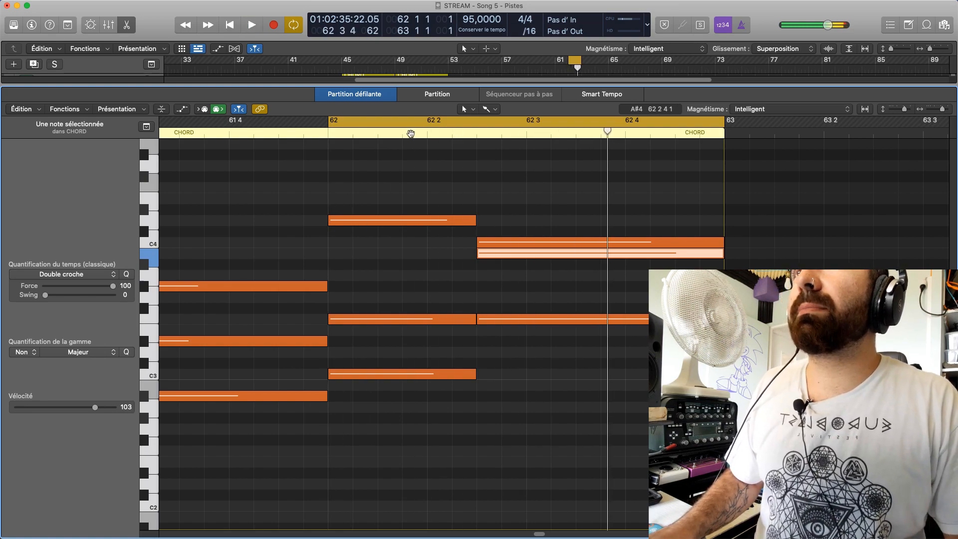
key(space)
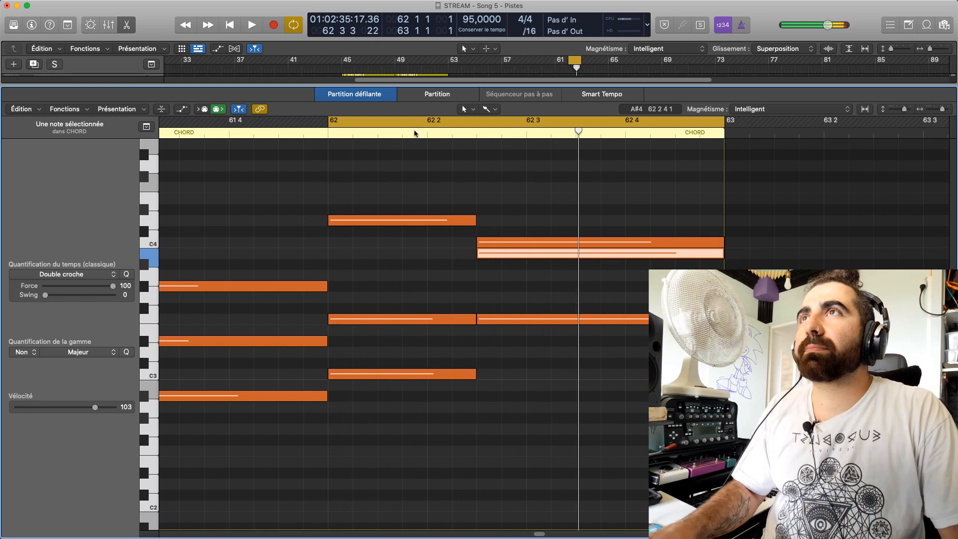
drag(602, 225, 605, 265)
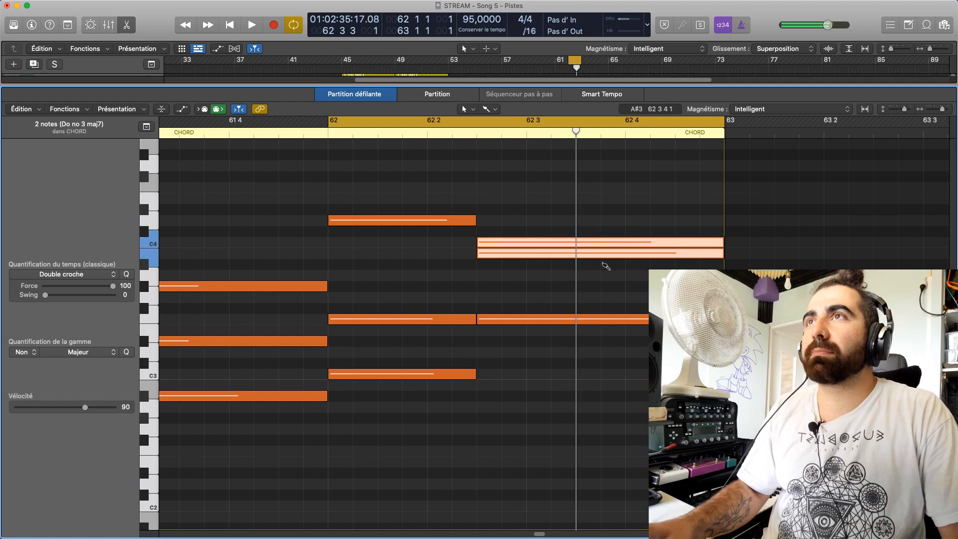
key(super+t)
click(603, 275)
Try the second half of the split B3 note at A#3 and play bar 62
click(597, 242)
click(598, 253)
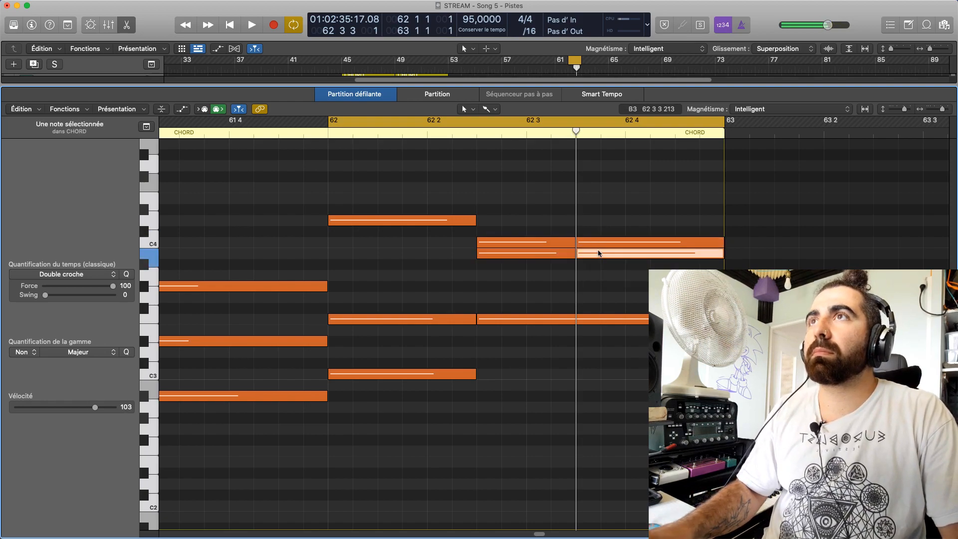
drag(602, 263, 601, 274)
key(space)
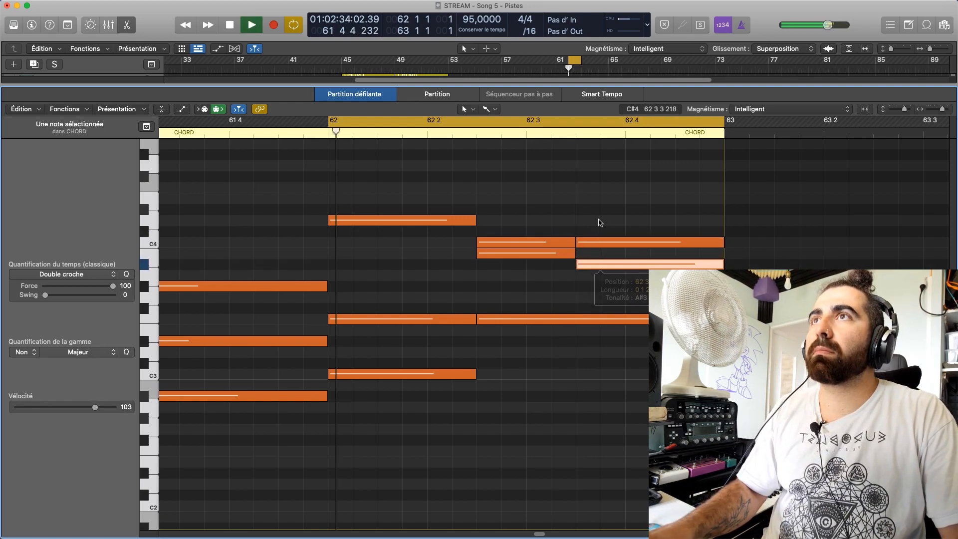
click(601, 208)
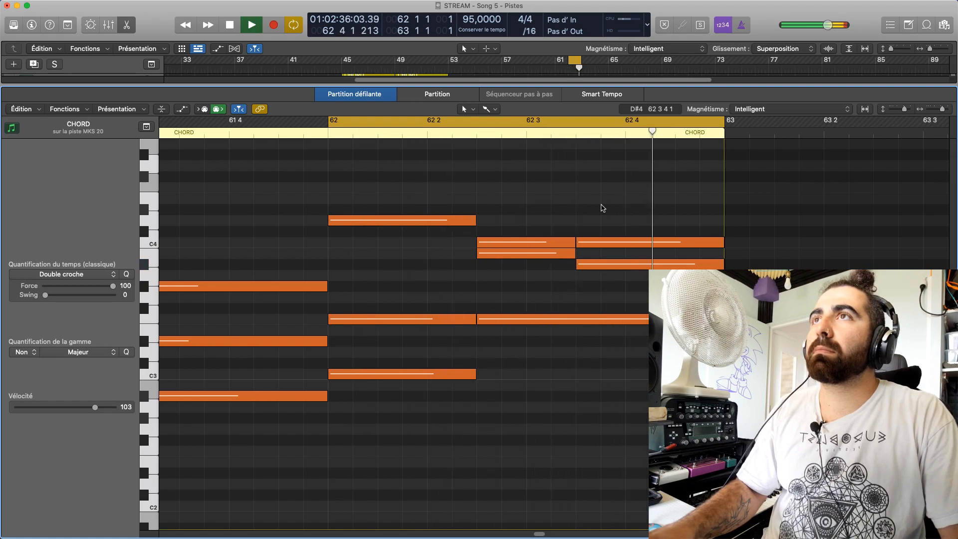
key(space)
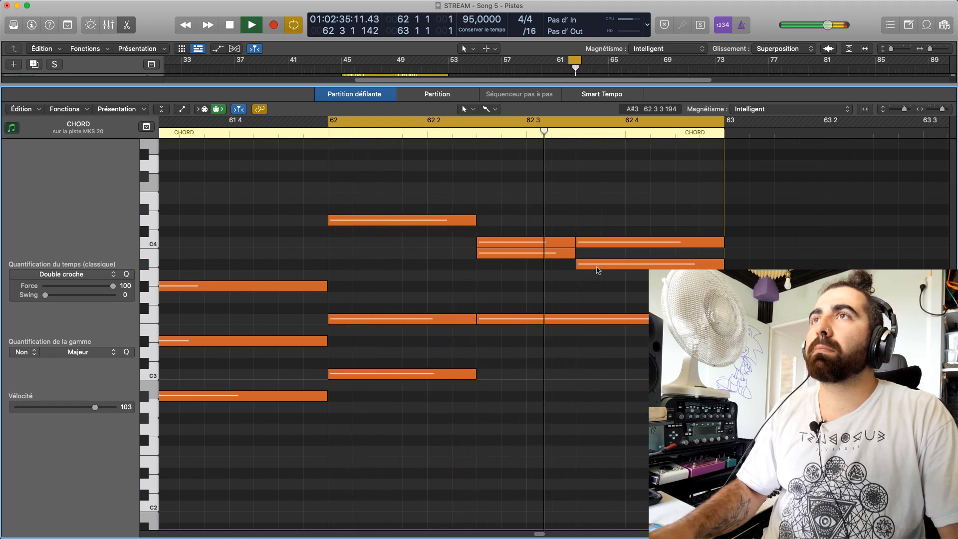
key(space)
Raise the second halves of the split notes to C#4 and B3, auditioning the neighbouring top notes and playing bar 62
click(601, 242)
click(546, 244)
click(426, 220)
click(515, 243)
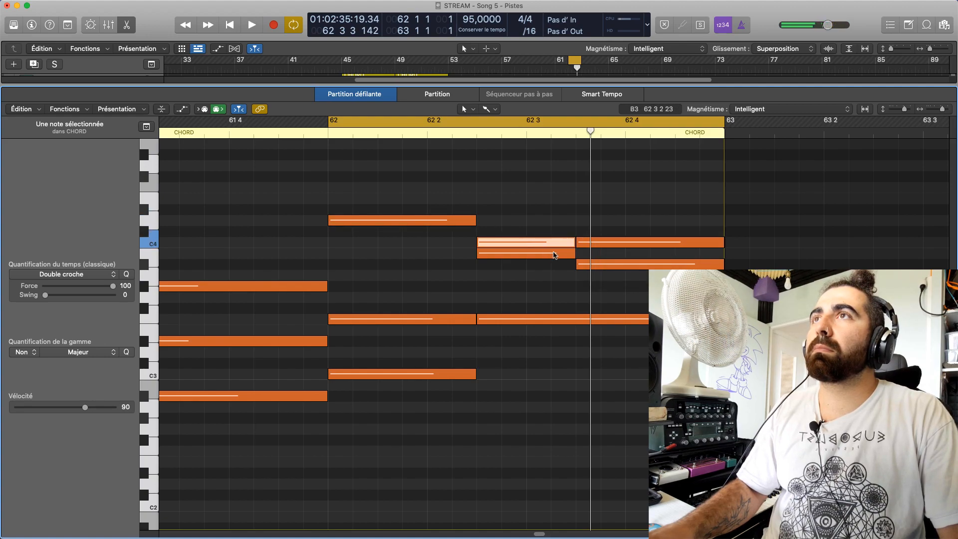
click(593, 242)
drag(592, 241, 588, 231)
key(space)
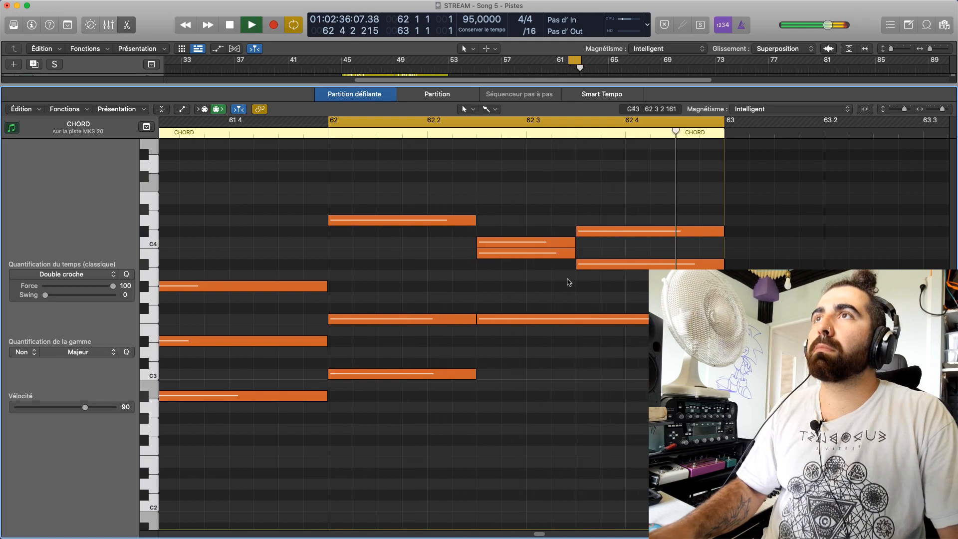
drag(589, 265, 586, 252)
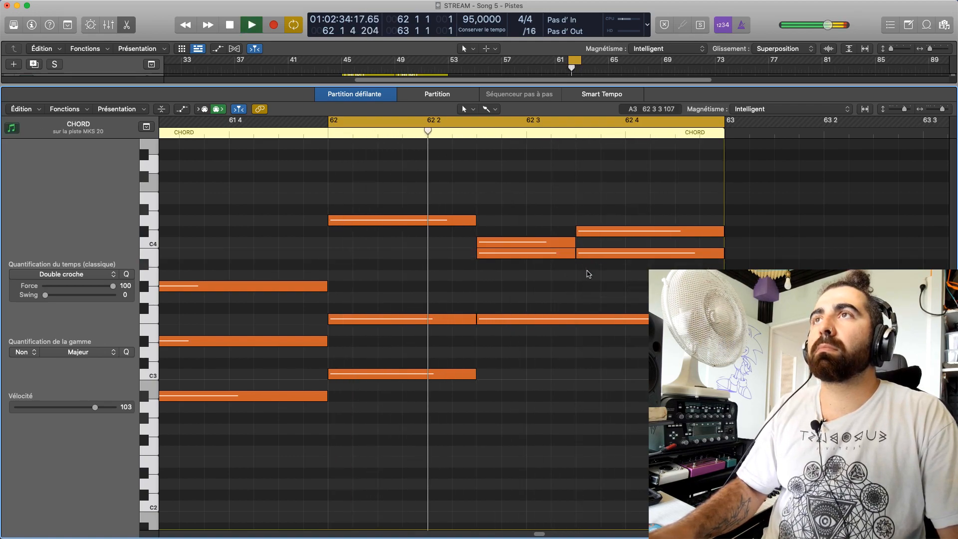
drag(592, 257, 591, 253)
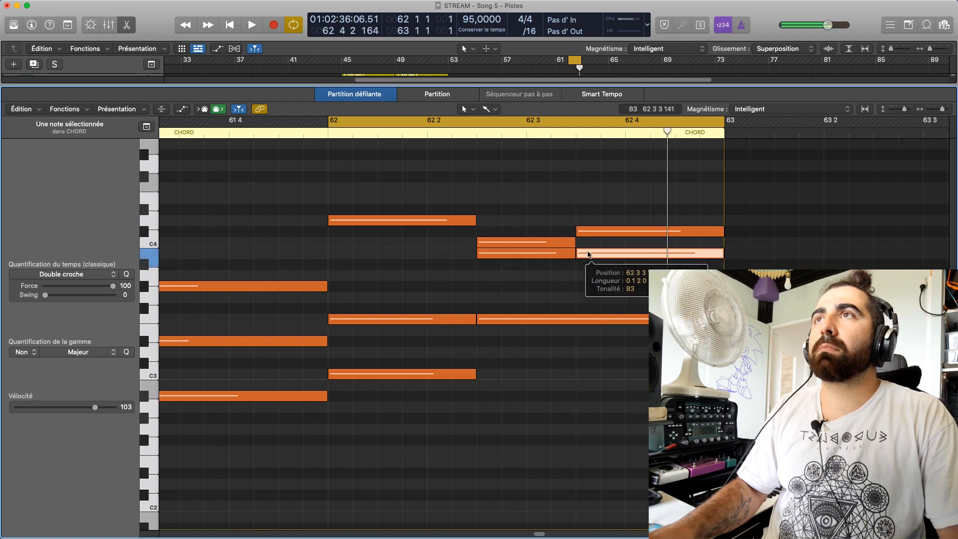
Audition the individual notes of the three chords in bar 62, one by one
click(439, 219)
click(429, 320)
click(425, 375)
click(435, 320)
click(436, 221)
click(522, 320)
click(524, 252)
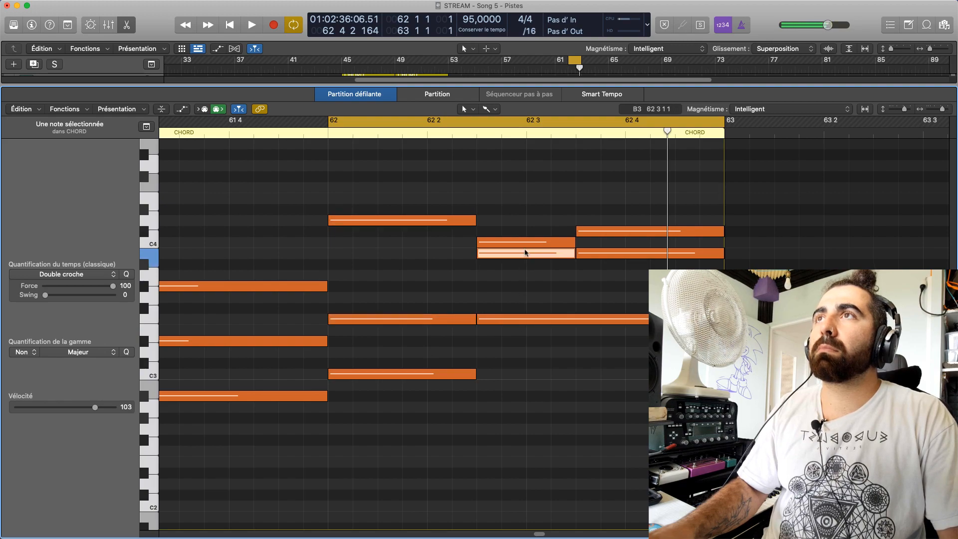
click(525, 243)
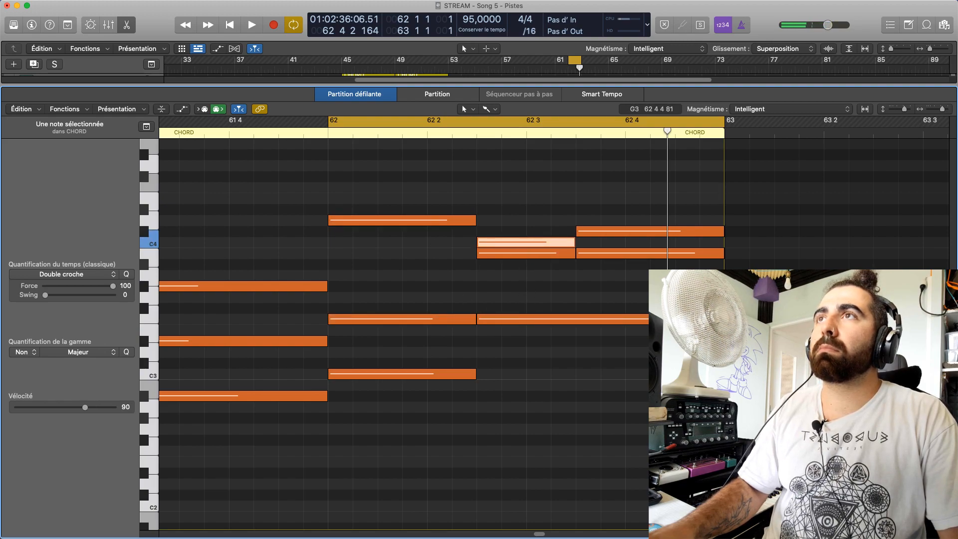
click(529, 319)
click(659, 253)
click(660, 233)
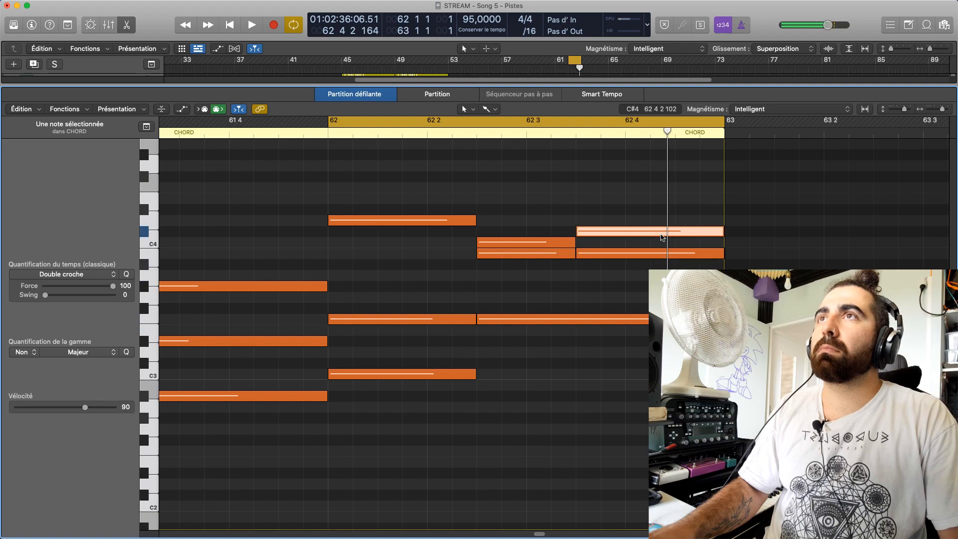
Try the last chord's C#4 note at D4 and play bar 62
drag(650, 236, 651, 225)
click(626, 318)
click(637, 222)
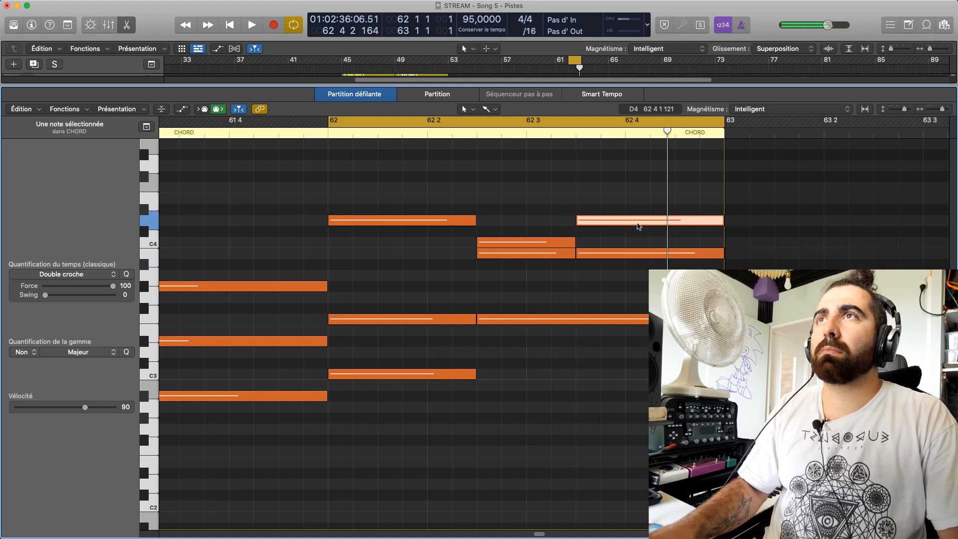
key(space)
click(505, 208)
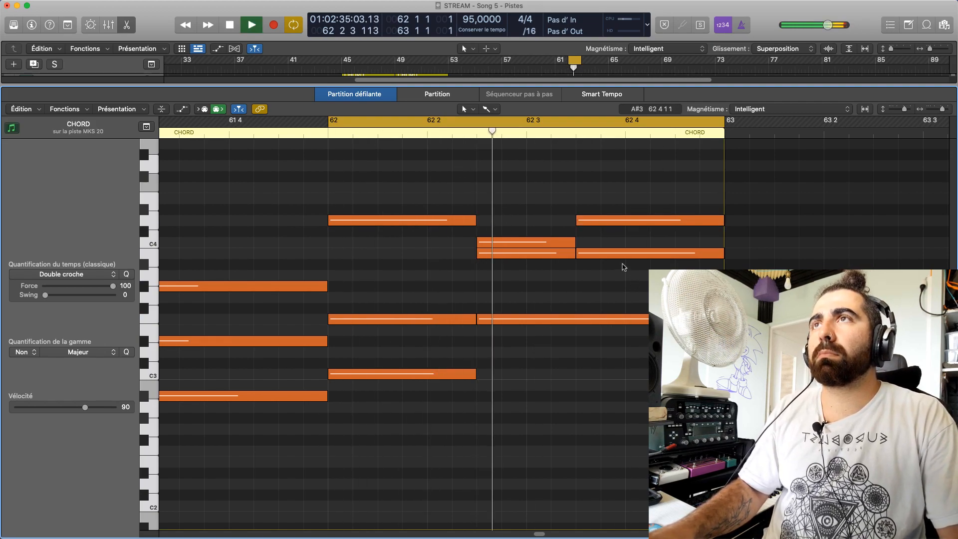
key(space)
Lower the last chord's D4 and B3 notes to C4 and G#3 and play bar 62
click(561, 243)
drag(595, 224, 593, 285)
click(562, 257)
key(space)
click(598, 263)
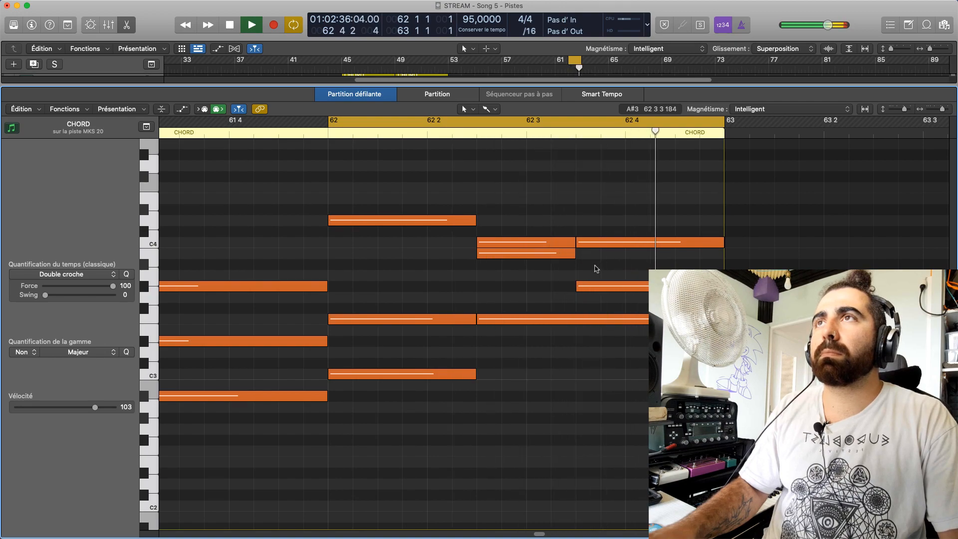
Try the last chord's G#3 note at A3 and play bar 62
drag(594, 286, 594, 274)
click(594, 295)
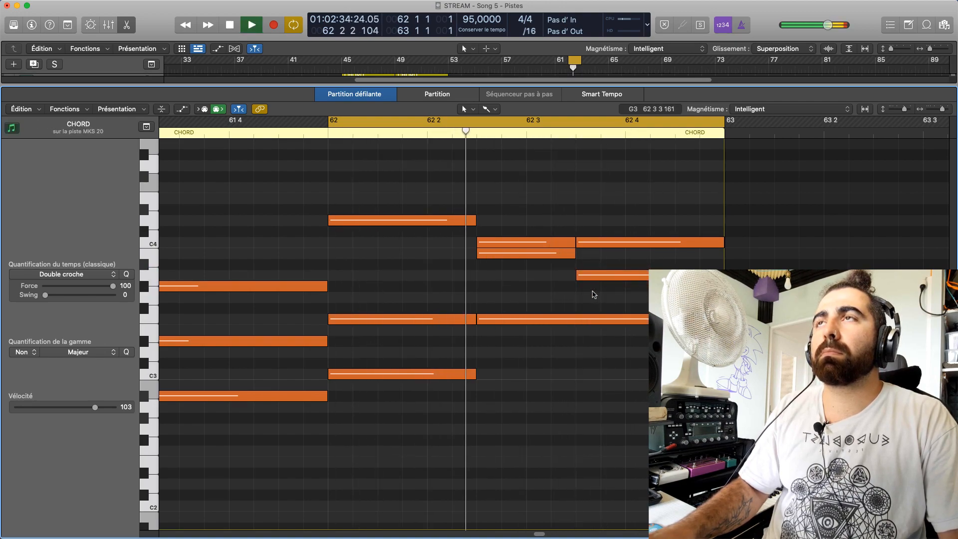
key(space)
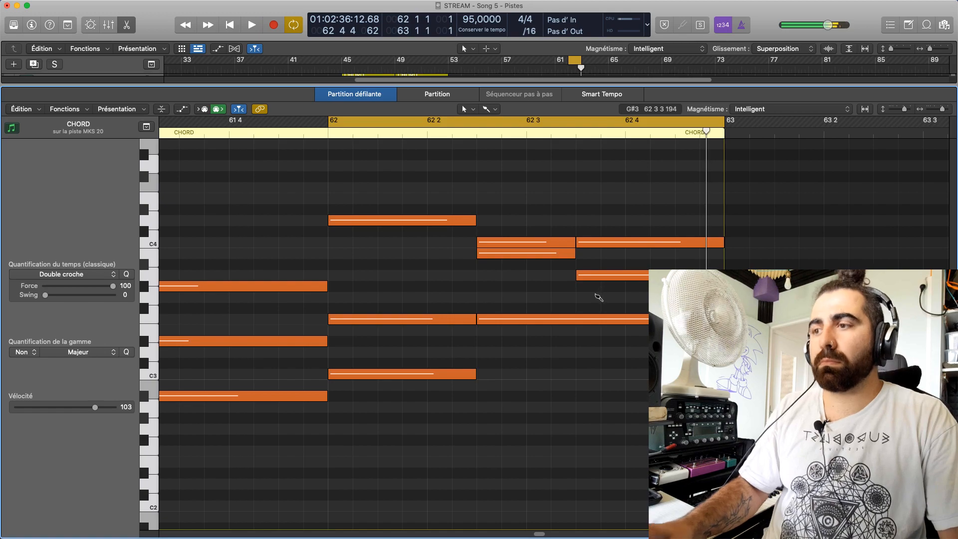
Listen to the passage from position 61 4 with the cycle off, and replay bar 62 with the cycle on
click(270, 128)
click(230, 132)
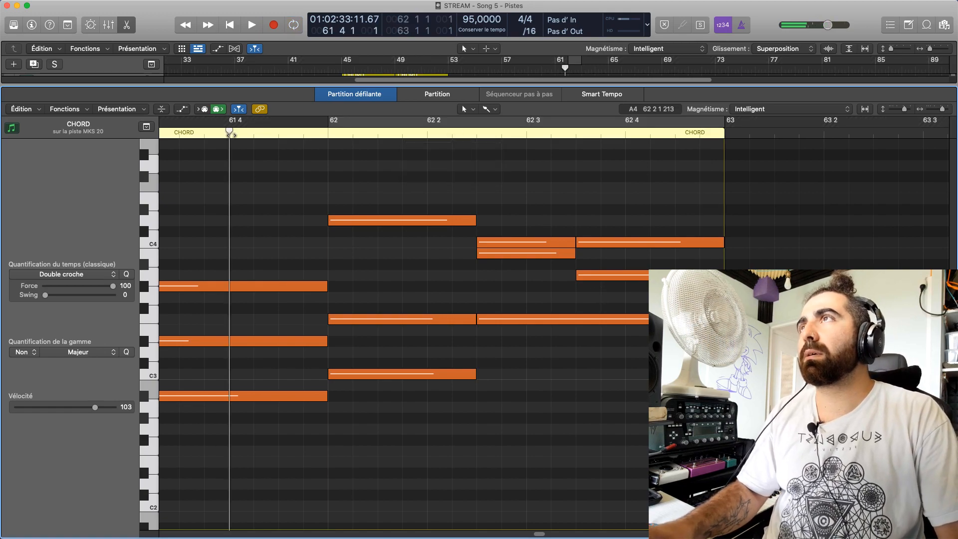
key(space)
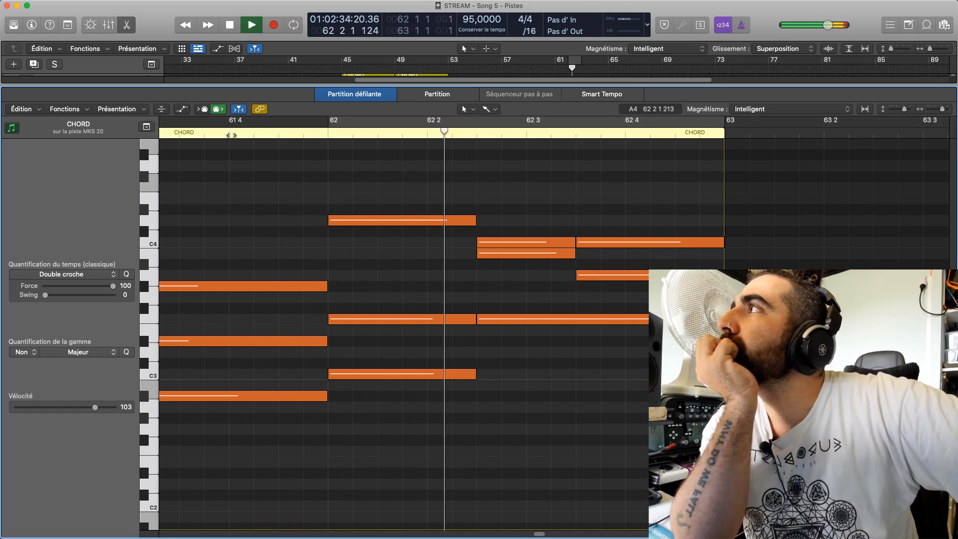
key(space)
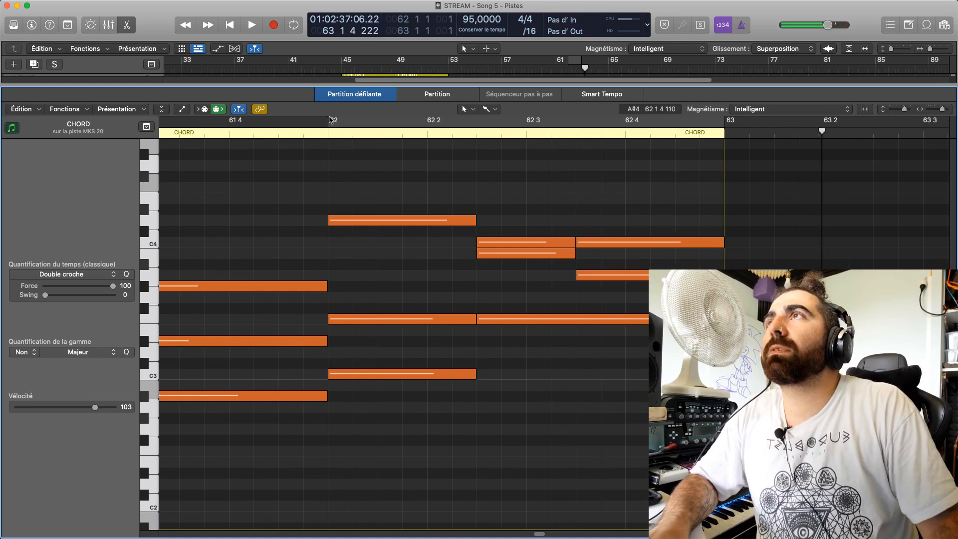
click(462, 121)
key(space)
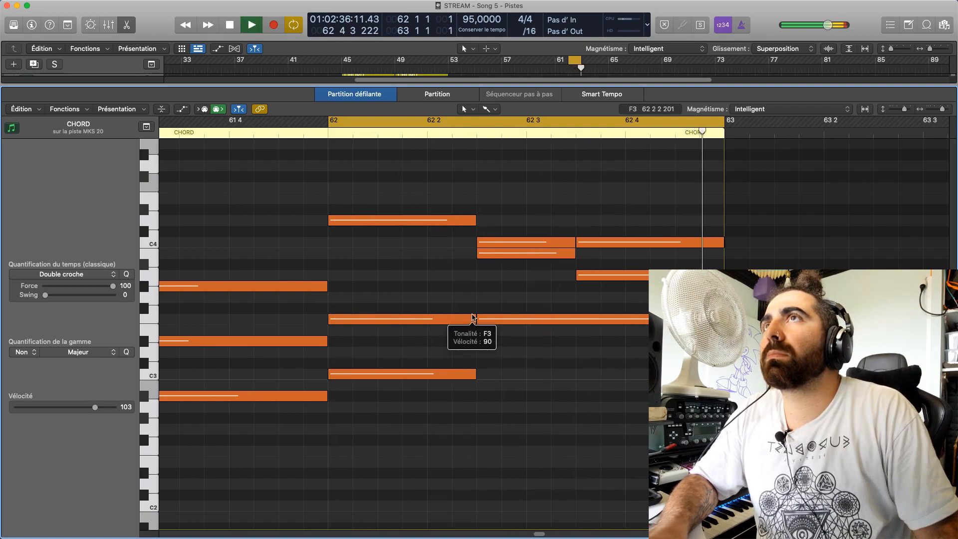
key(space)
Audition the last two chords' notes, try the long F3 note an octave higher at F4, and play bar 62
click(532, 254)
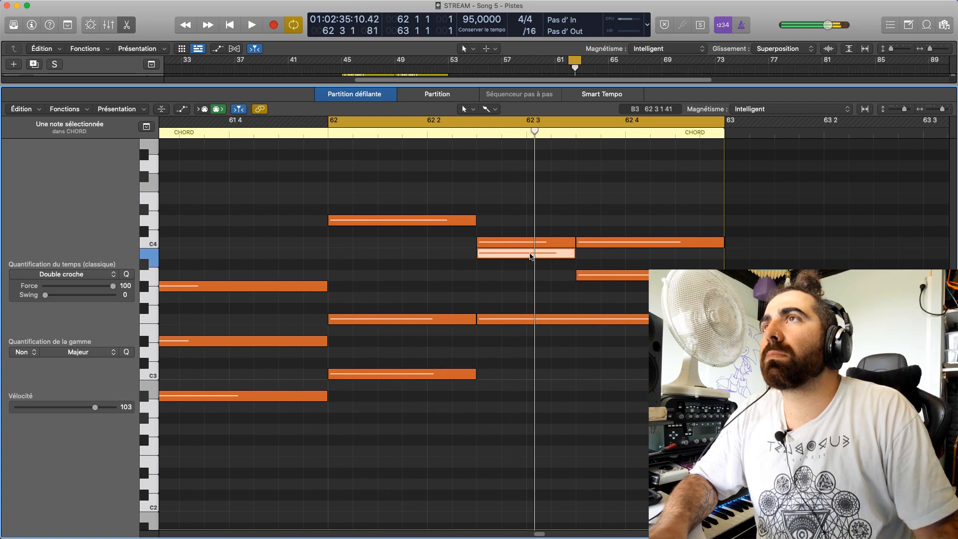
click(533, 243)
click(523, 257)
click(534, 244)
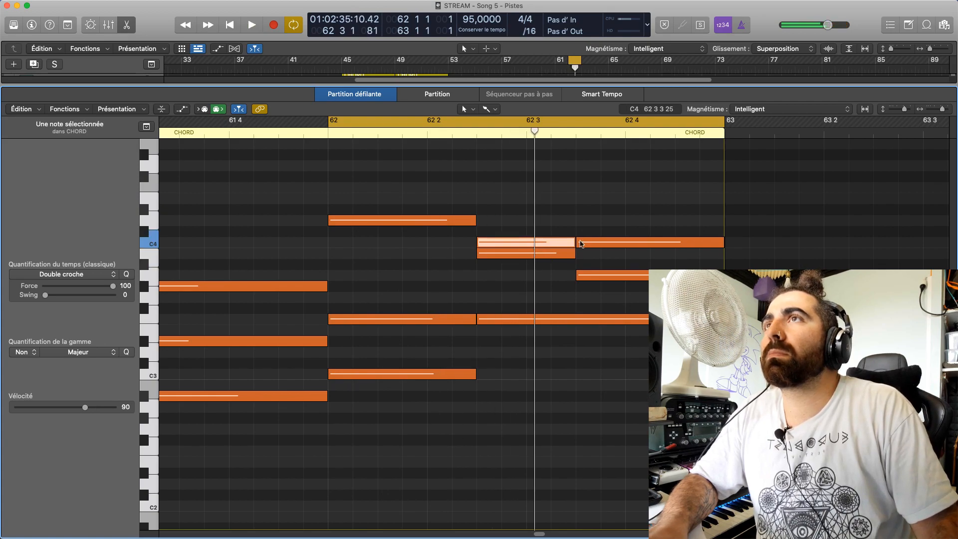
click(587, 244)
drag(598, 322, 596, 192)
key(space)
click(584, 208)
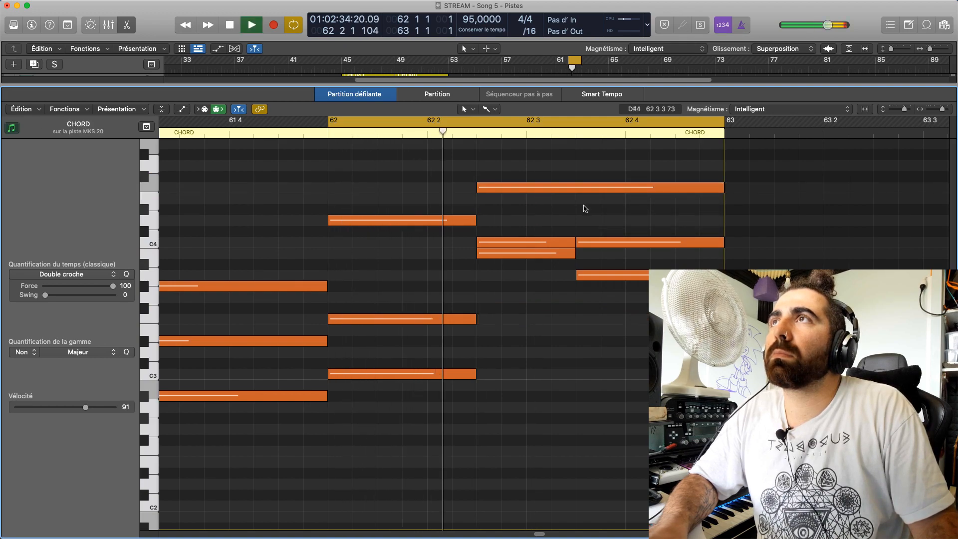
key(space)
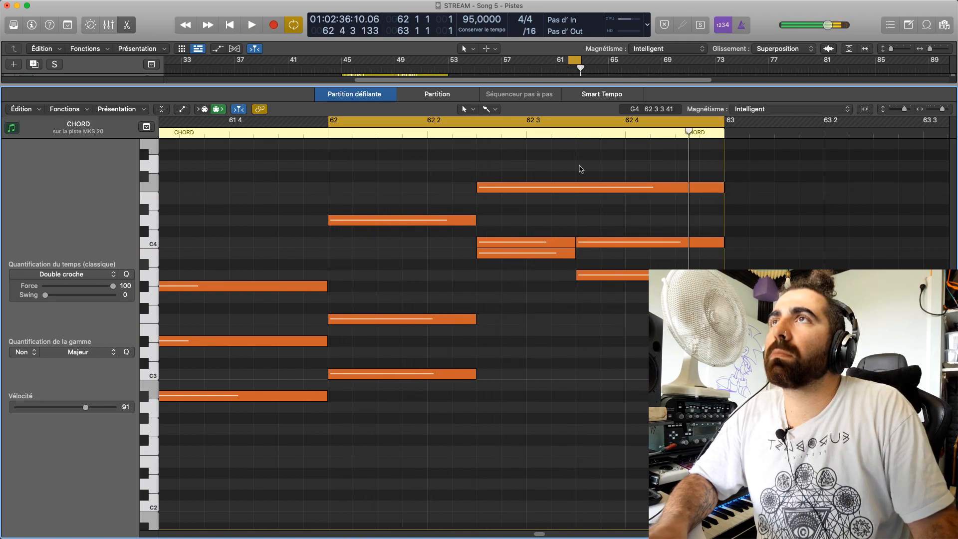
Split the long F4 note at position 62 3 3 1, move its first half down to F3, and play bar 62
click(601, 134)
drag(601, 133, 577, 134)
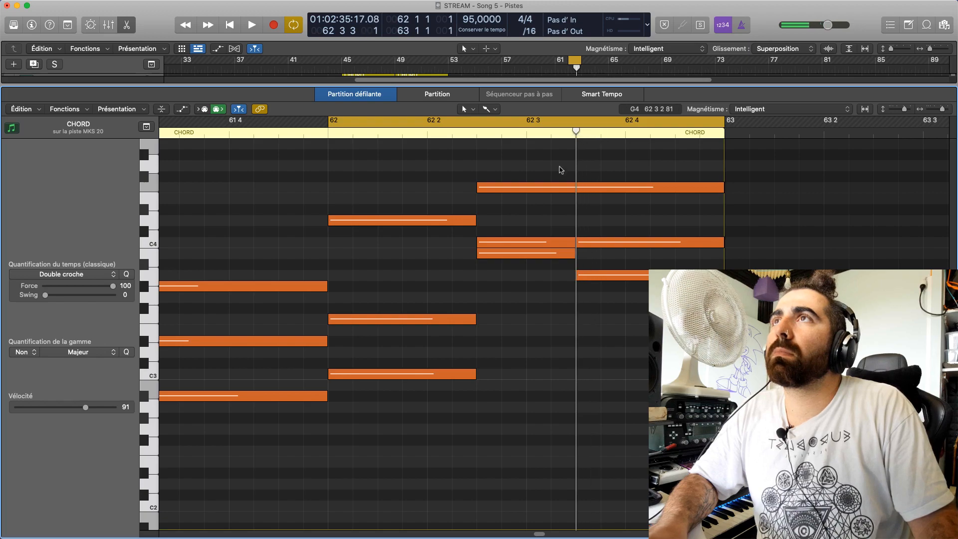
click(558, 188)
key(super+t)
drag(558, 190, 554, 320)
key(space)
click(556, 299)
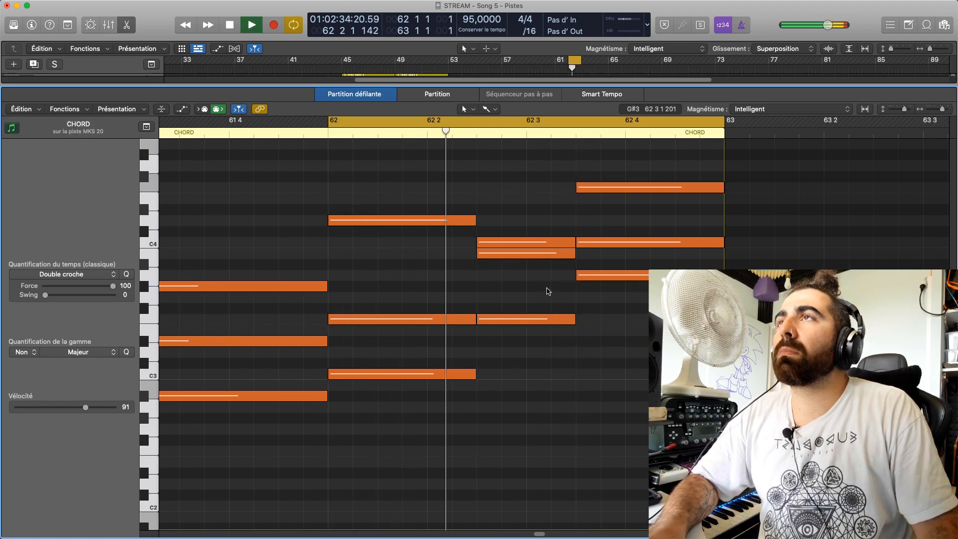
key(space)
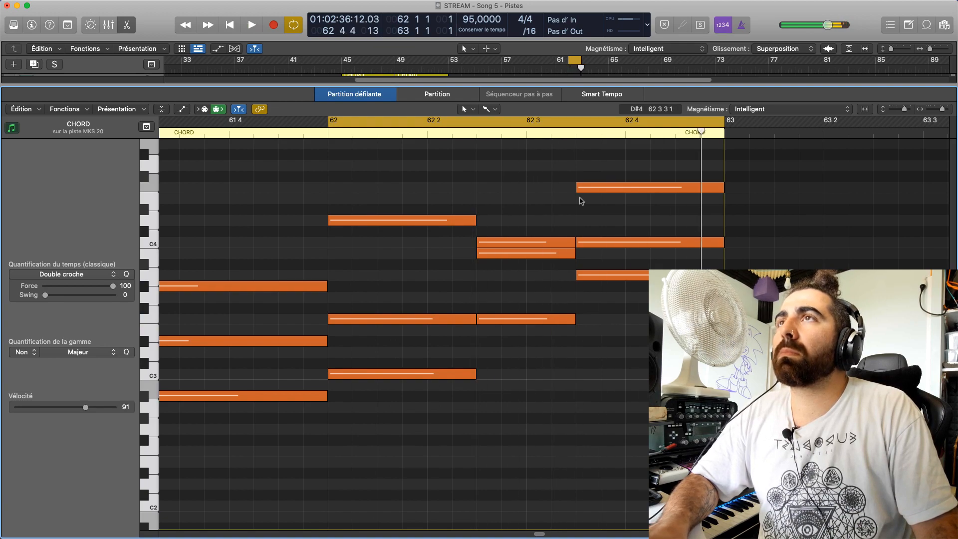
Raise the last chord's A3 note to A#3 and play bar 62
mouse_move(594, 271)
mouse_down()
mouse_move(595, 243)
mouse_move(594, 264)
mouse_up()
key(space)
click(587, 219)
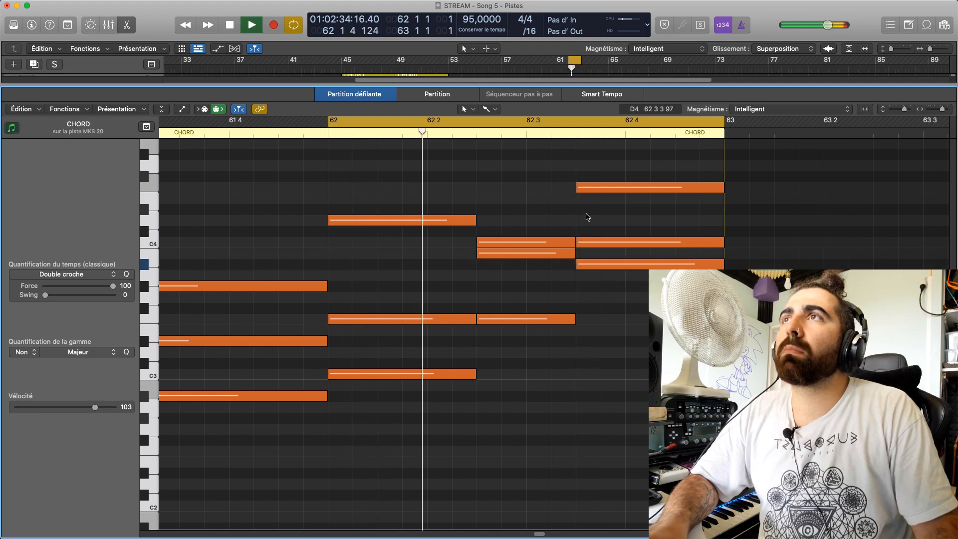
key(space)
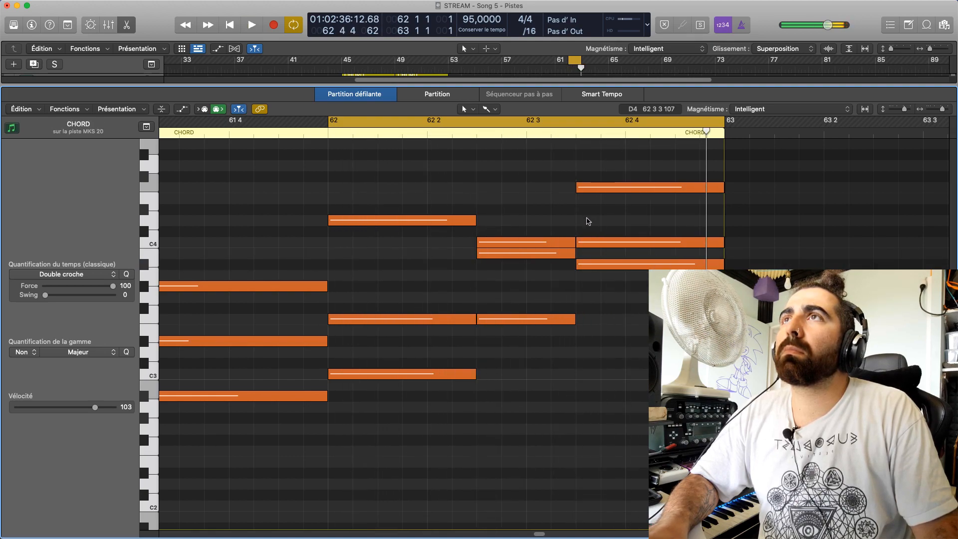
Set the velocity of the last chord's A#3 note to 87 and play bar 62
click(585, 267)
key(space)
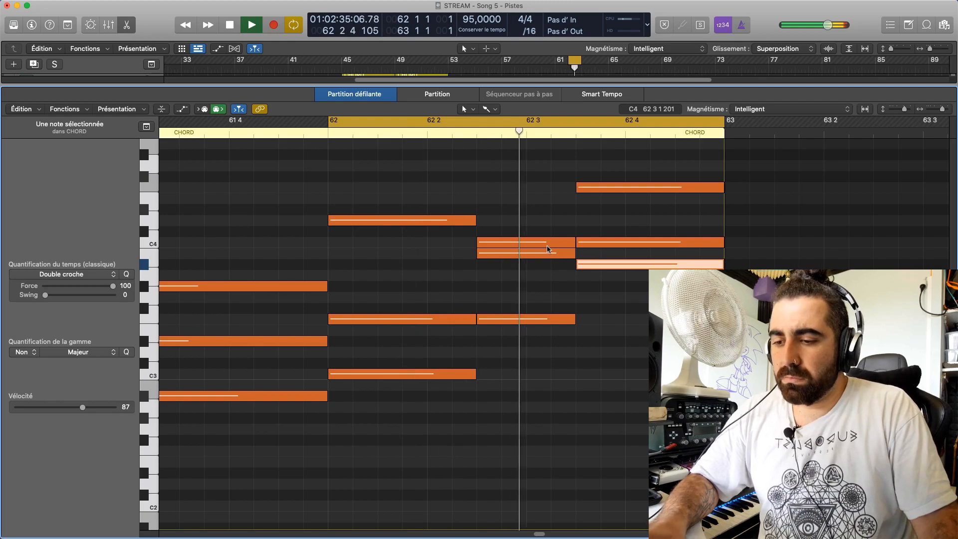
key(space)
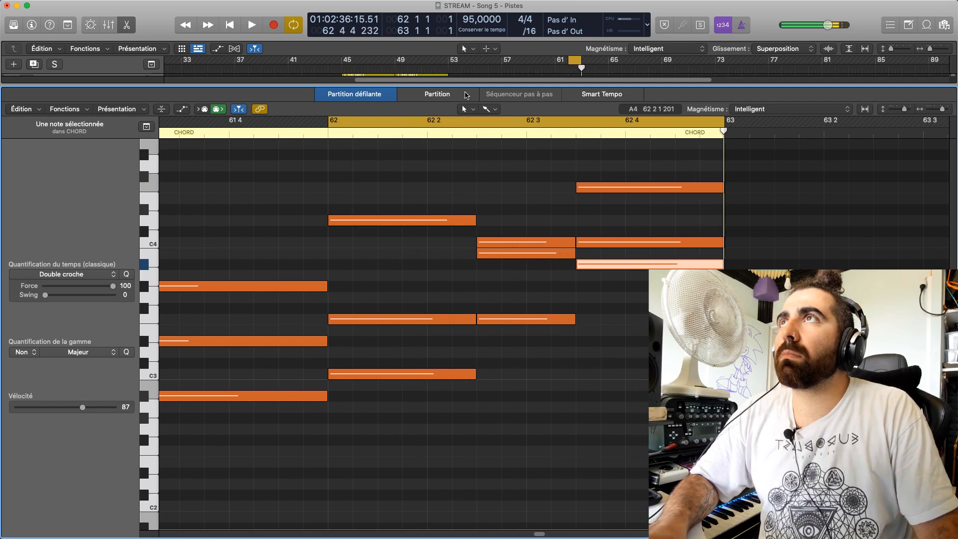
Enlarge the arrangement area, extend the cycle end to bar 65, and play from bar 62
drag(465, 88, 458, 346)
drag(581, 63, 608, 65)
key(space)
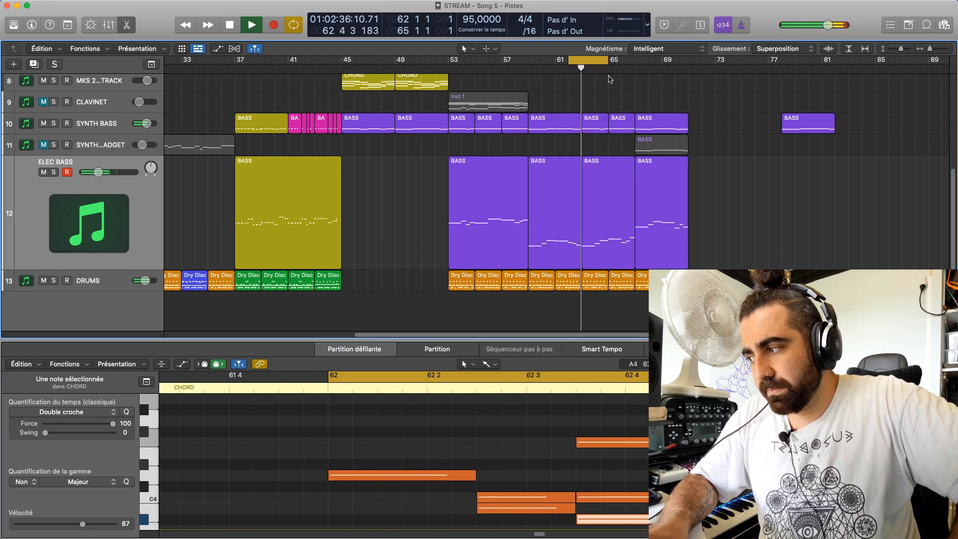
key(space)
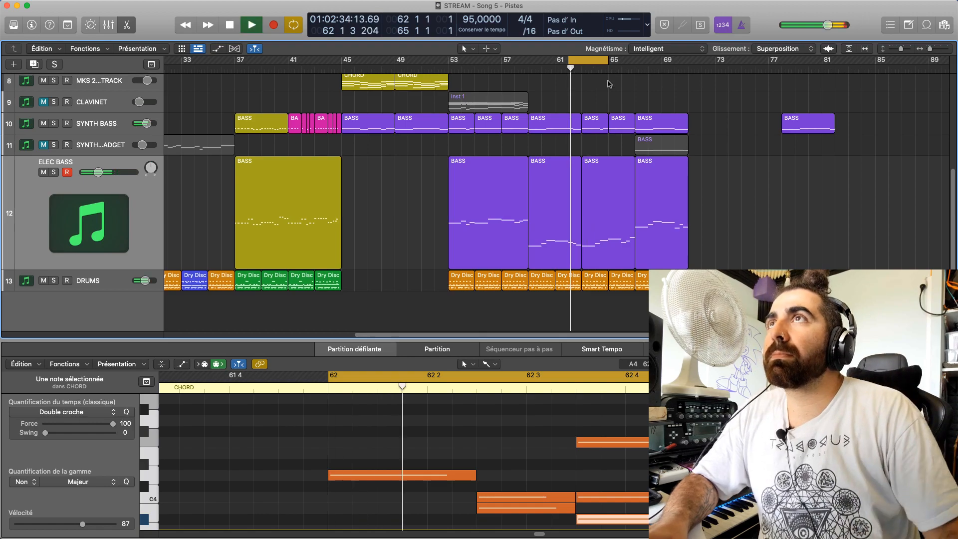
Enlarge the piano roll area and replay the chords from bar 62 into bar 63
scroll(636, 433, down, 3)
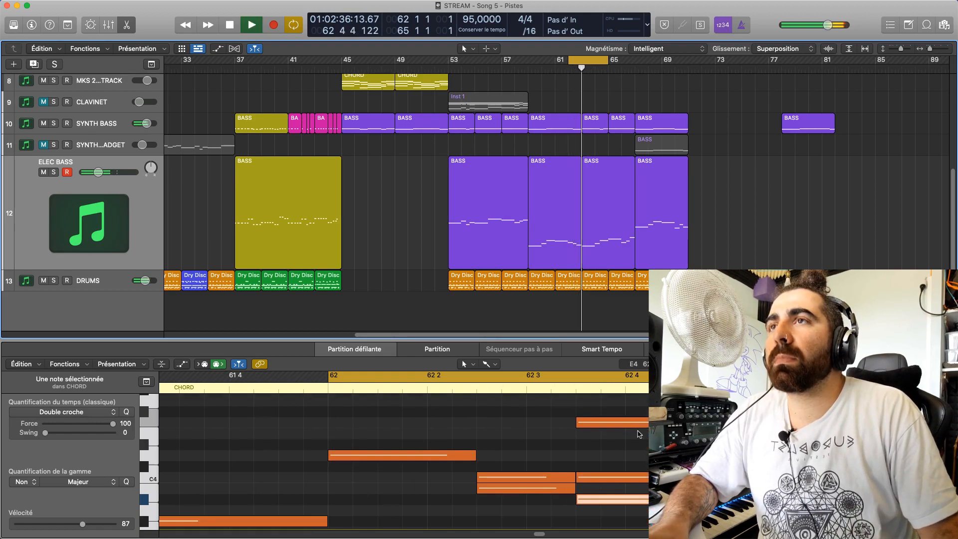
drag(682, 340, 682, 245)
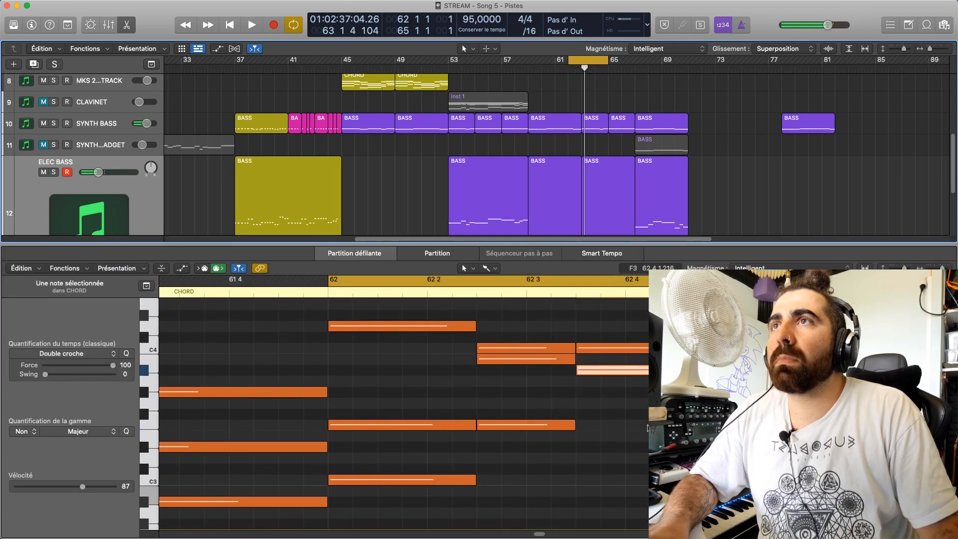
scroll(642, 449, up, 4)
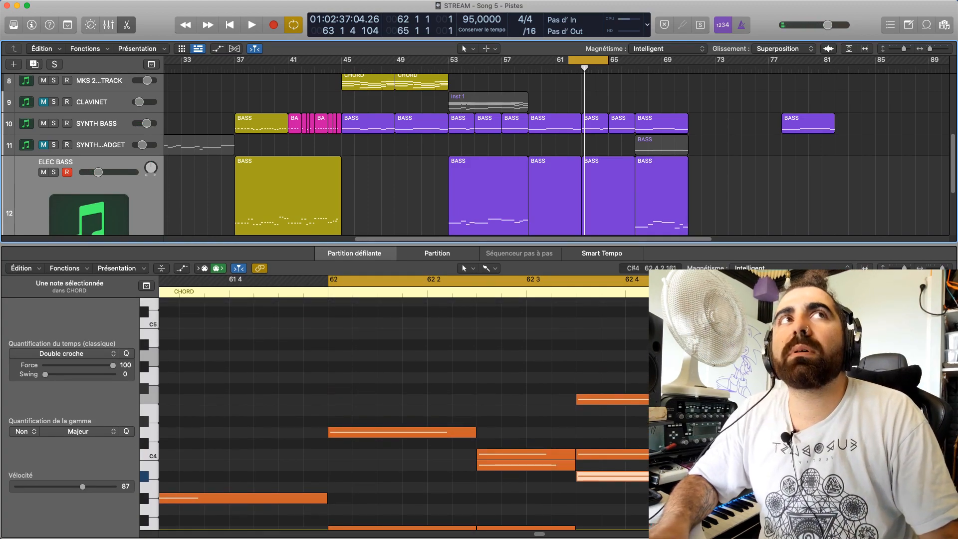
key(space)
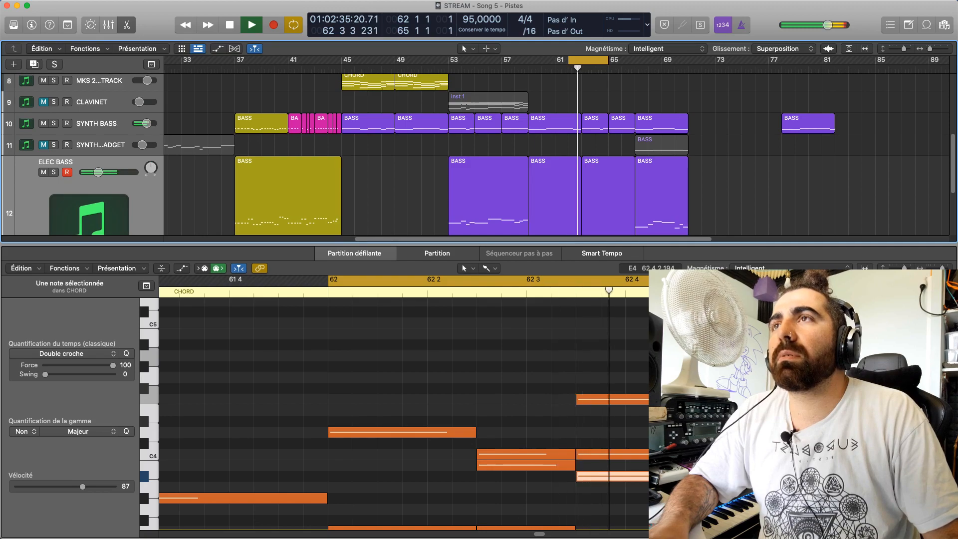
key(space)
Try the last chord's F4 note at G4 and play the passage from bar 62 repeatedly
click(671, 388)
click(675, 399)
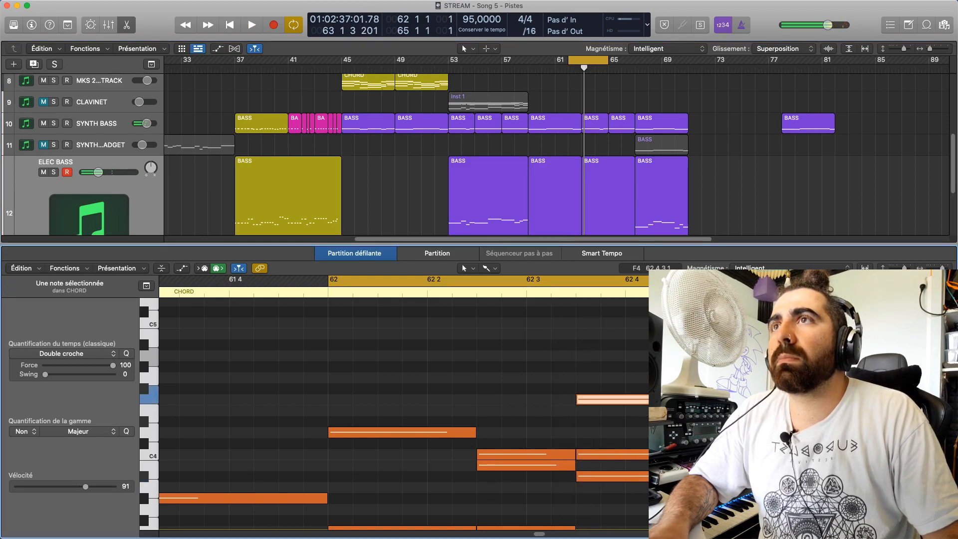
drag(676, 399, 677, 377)
scroll(676, 394, down, 2)
scroll(677, 394, down, 1)
key(space)
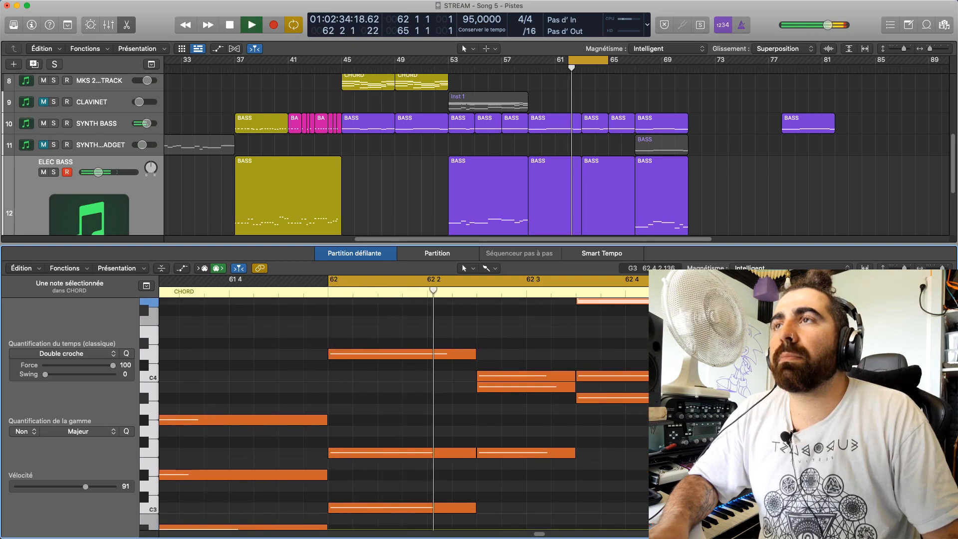
scroll(646, 419, up, 1)
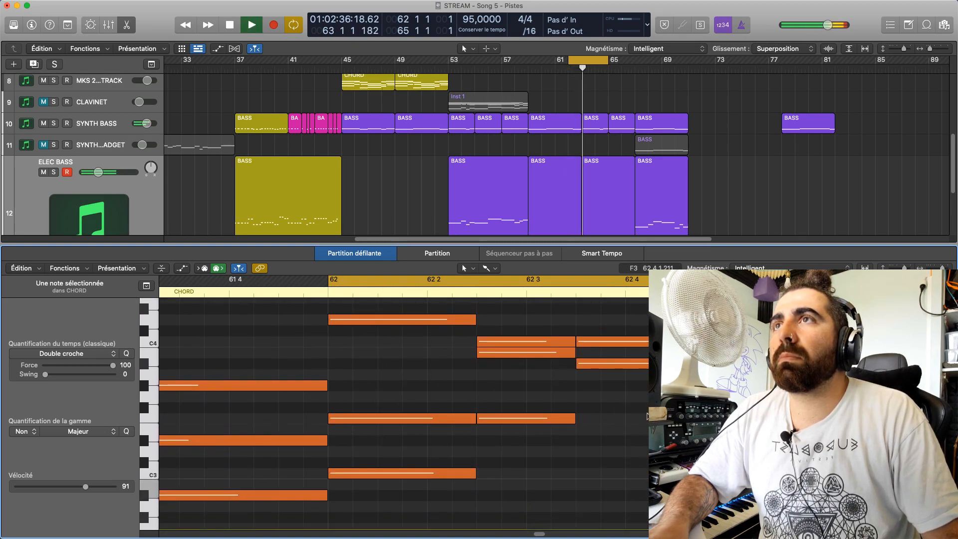
key(space)
key(space)
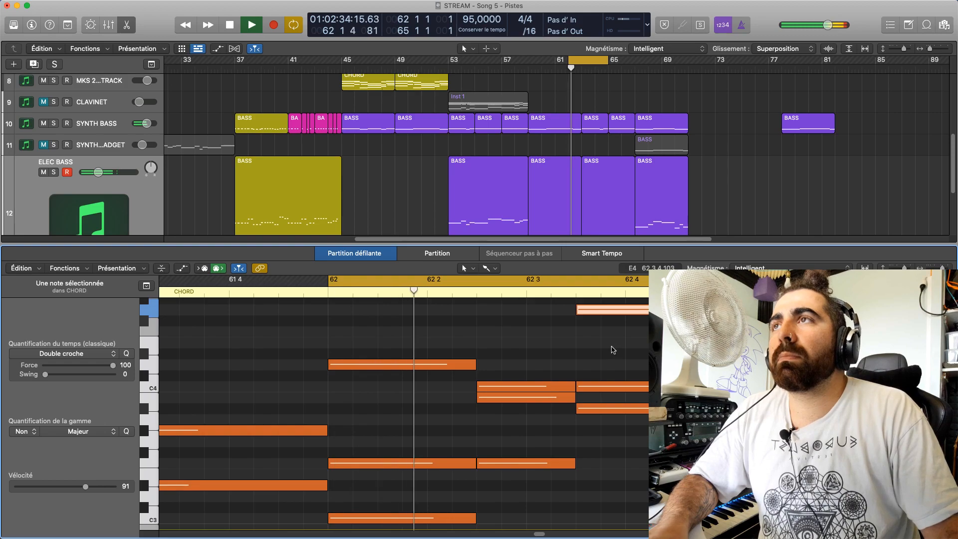
Move the last chord's G4 note down an octave to G3 and replay from bar 62
key(space)
drag(630, 410, 620, 444)
key(super+z)
key(space)
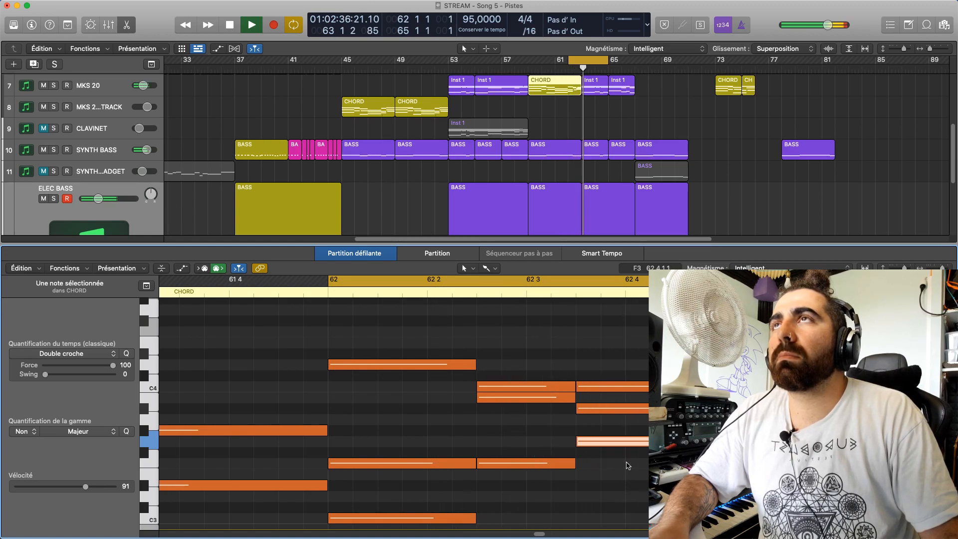
key(space)
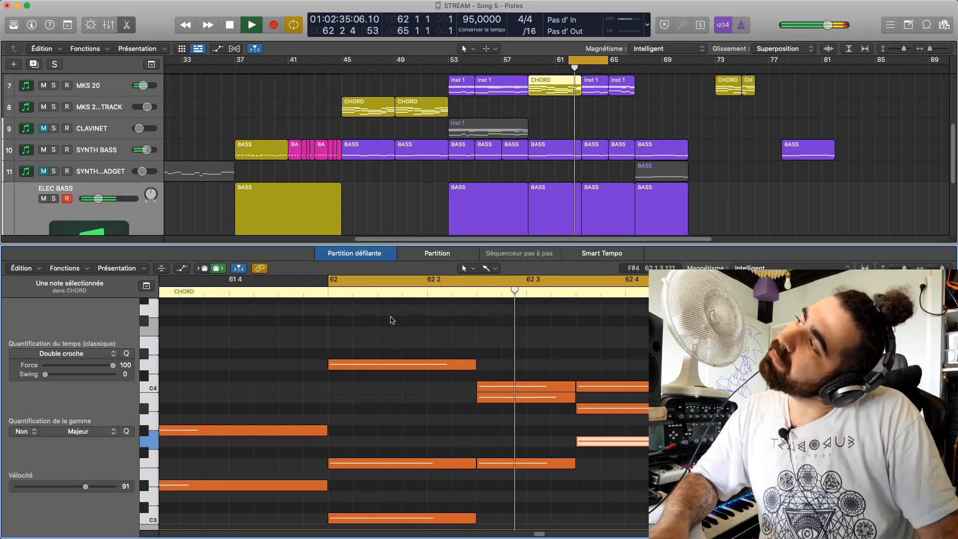
Lower the A#3 note of bar 62's last chord to A3 and replay the passage from bar 62
key(space)
key(space)
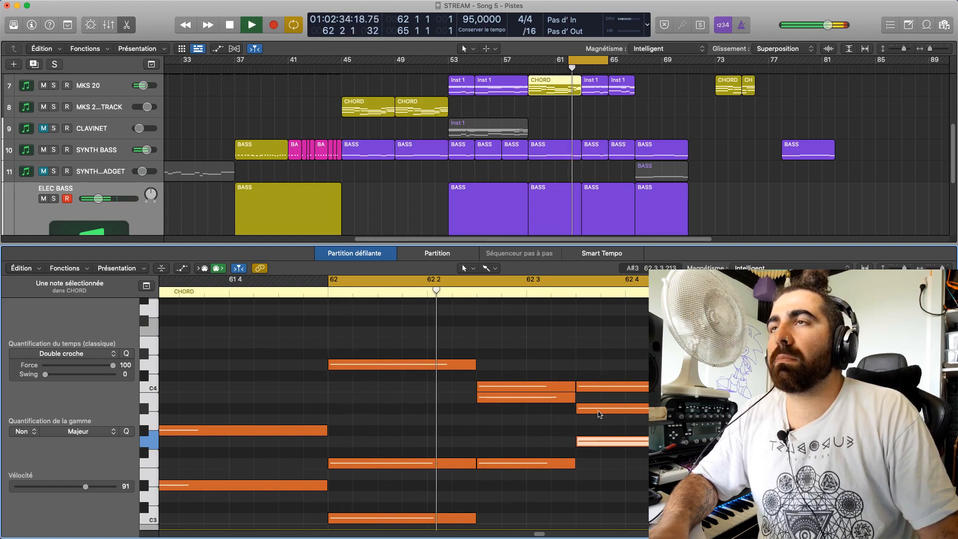
drag(598, 410, 596, 420)
key(space)
key(space)
click(595, 409)
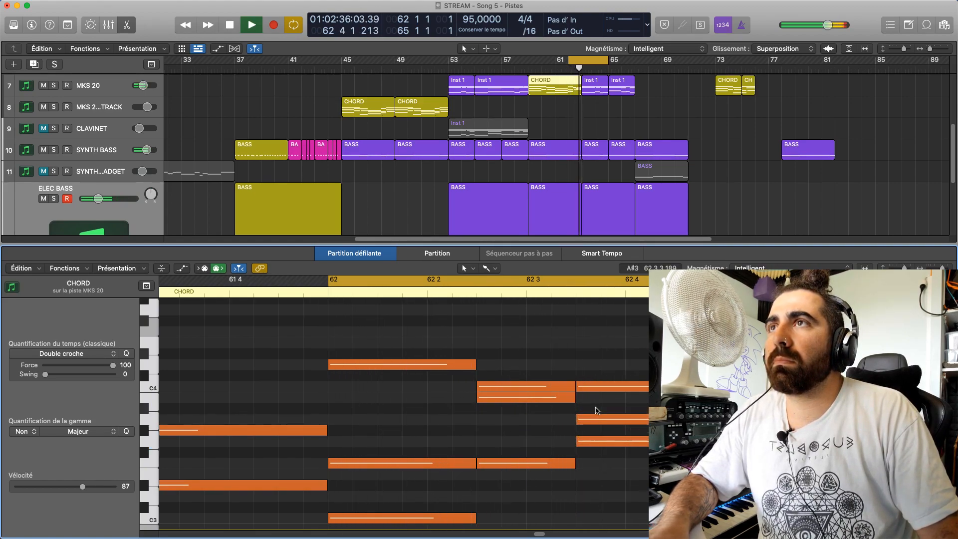
key(space)
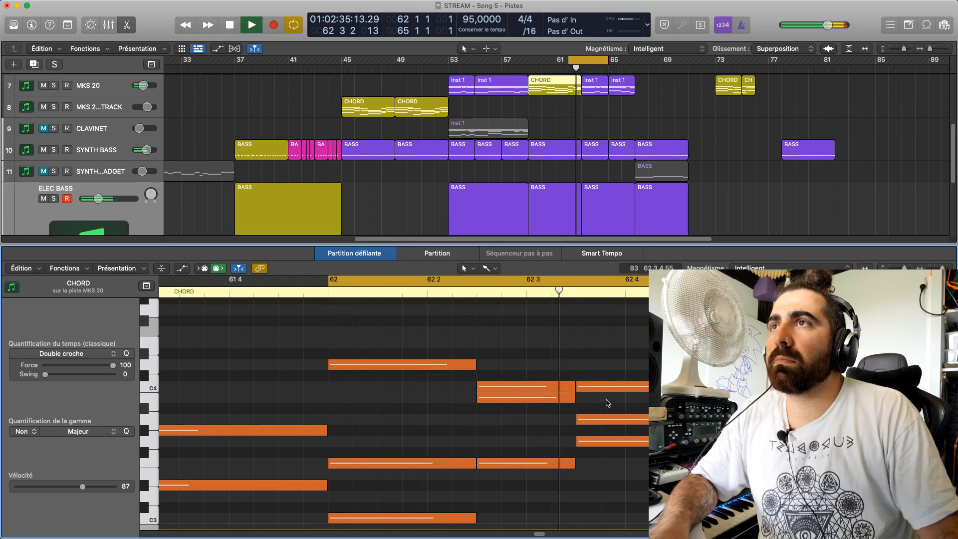
Move the last chord's A3 note in bar 62 down an octave to A2 and replay the passage
key(space)
drag(606, 420, 609, 501)
key(space)
click(612, 416)
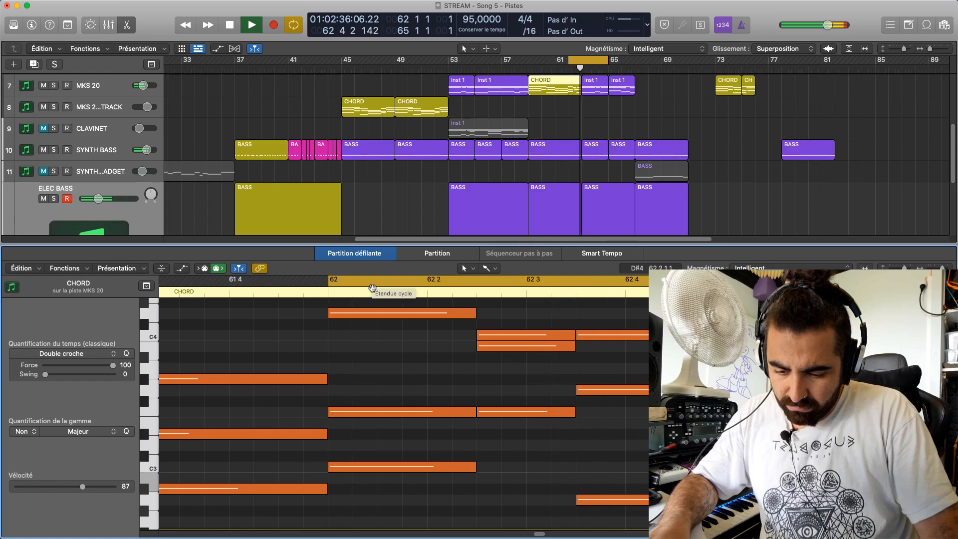
key(space)
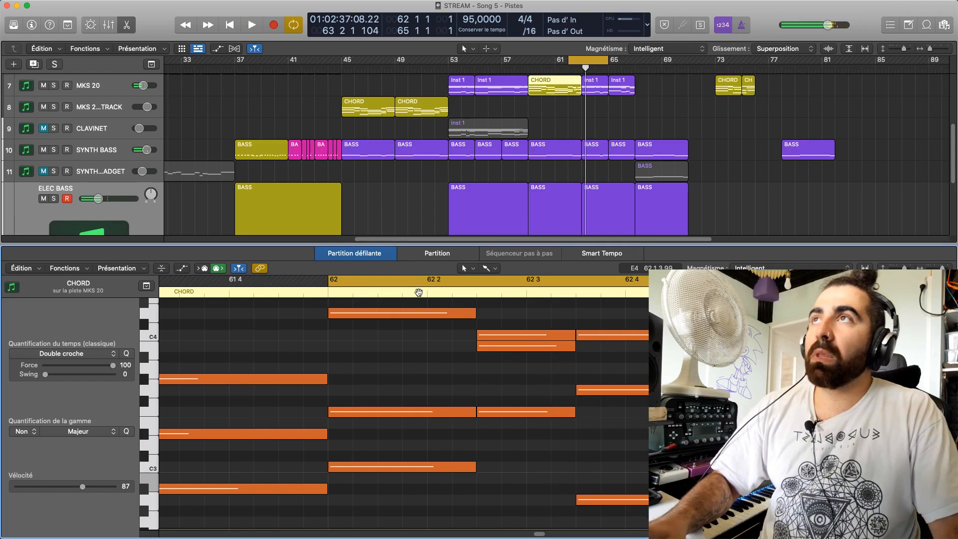
Play on with the cycle turned off and show the MKS 20 region at bar 65 in the piano roll
click(427, 282)
key(space)
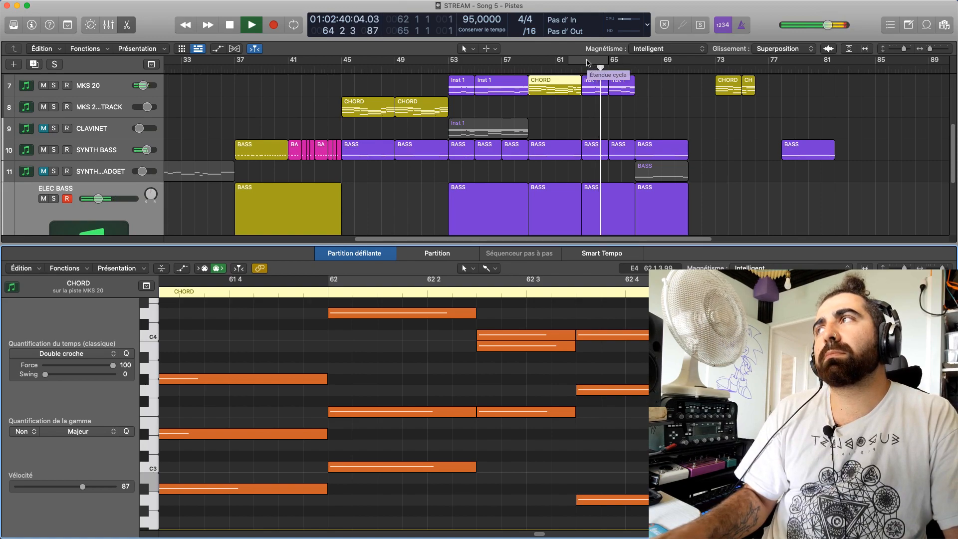
scroll(631, 129, up, 1)
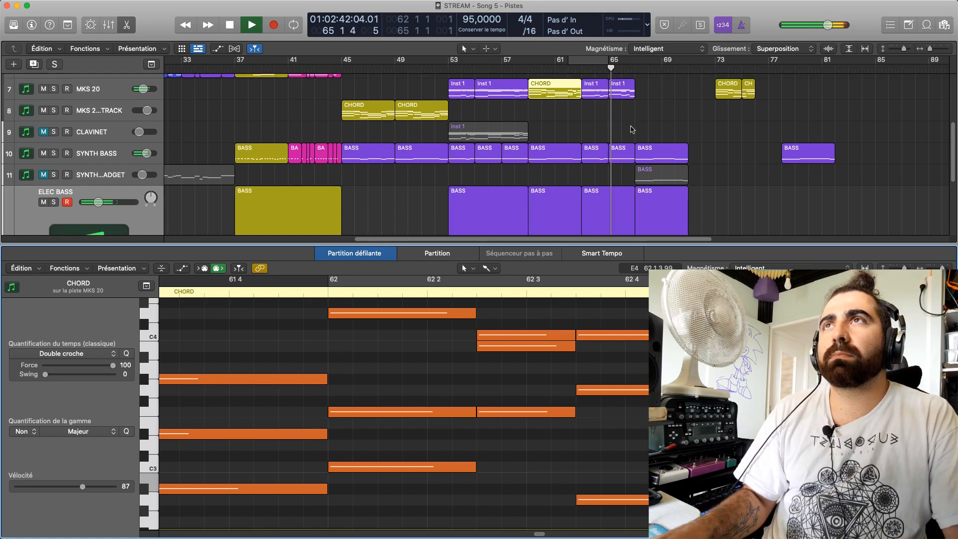
click(620, 86)
scroll(537, 410, up, 6)
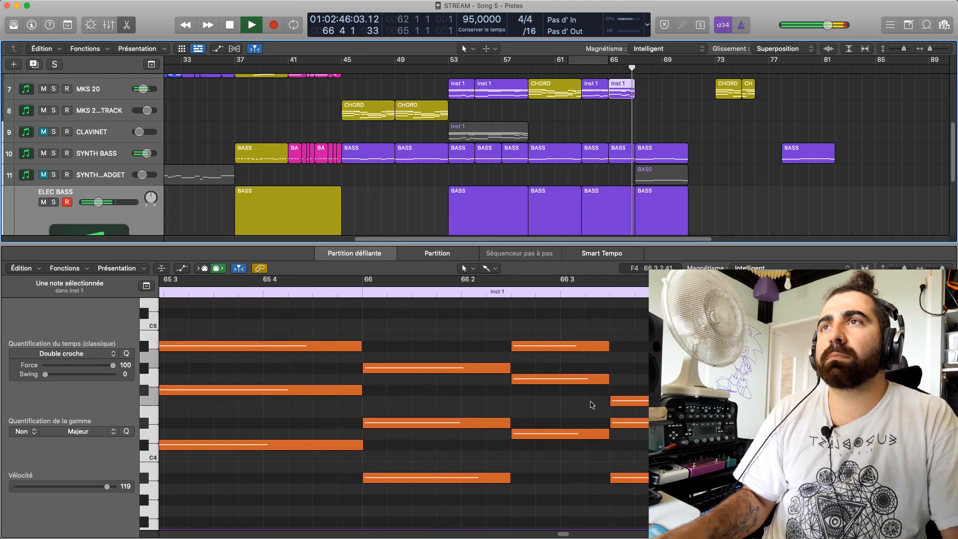
Set the cycle range from 66 2 3 to bar 67 and play the end of bar 66
drag(617, 280, 758, 280)
key(space)
key(space)
drag(612, 282, 512, 328)
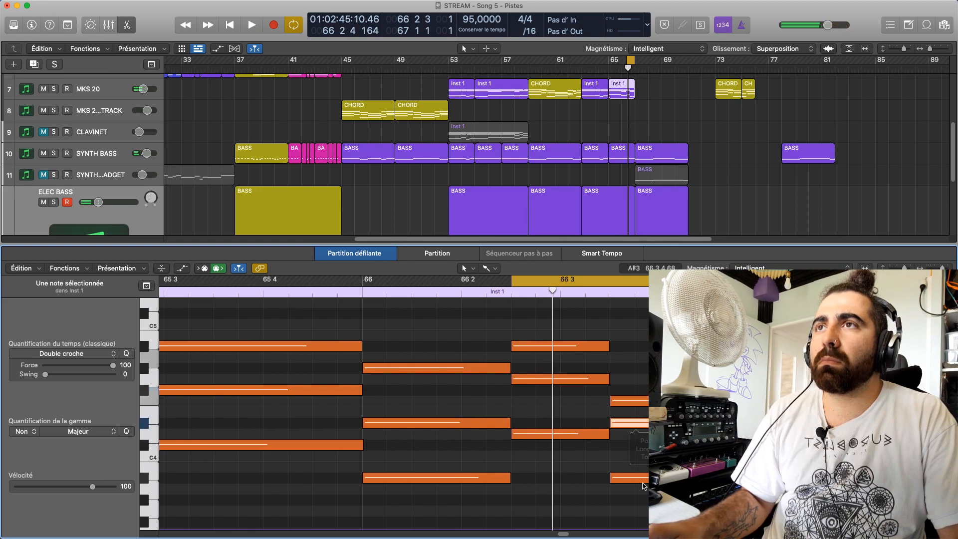
Try the D#4 note of bar 66's last chord at G4 and F#4, return it to D#4, and replay
drag(645, 424, 645, 384)
key(space)
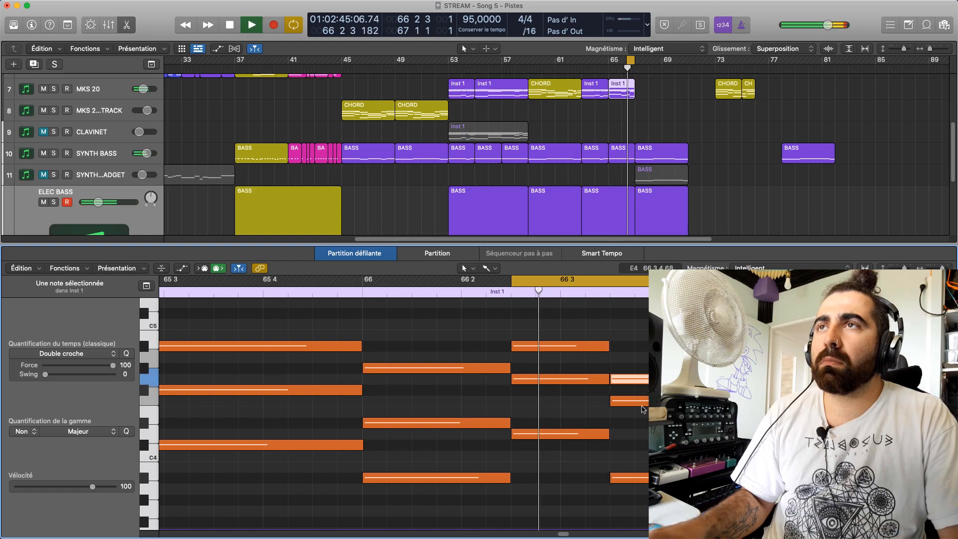
key(alt+Down)
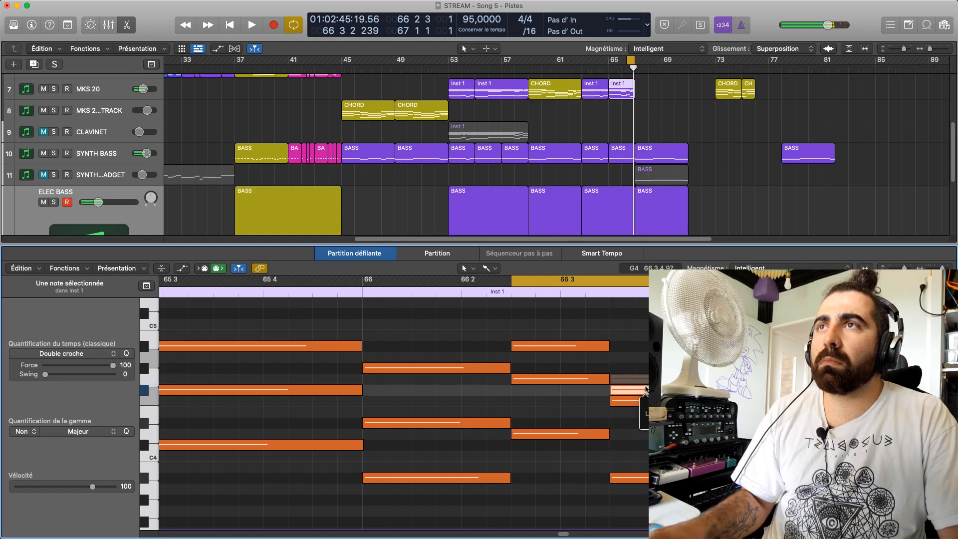
key(space)
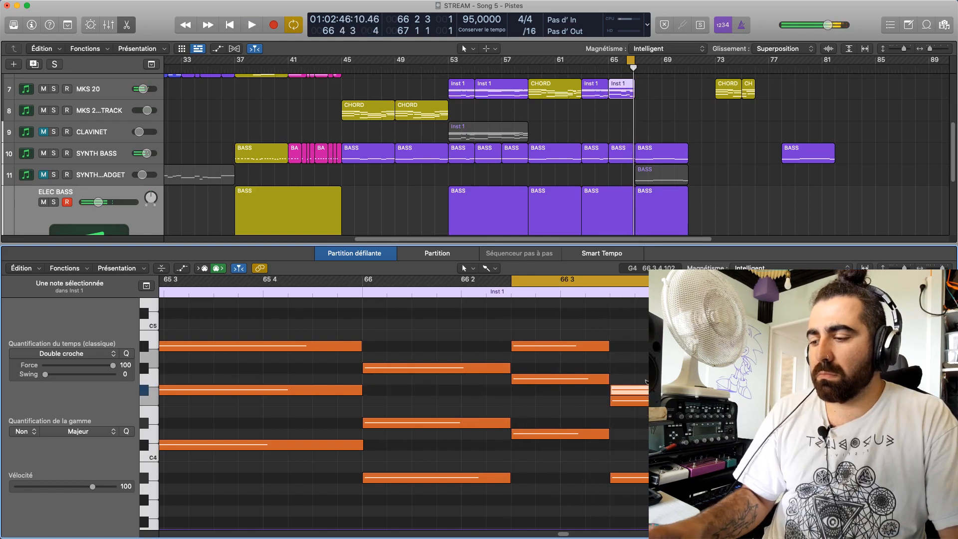
key(alt+Down)
key(alt+Down)
key(alt+Down)
key(space)
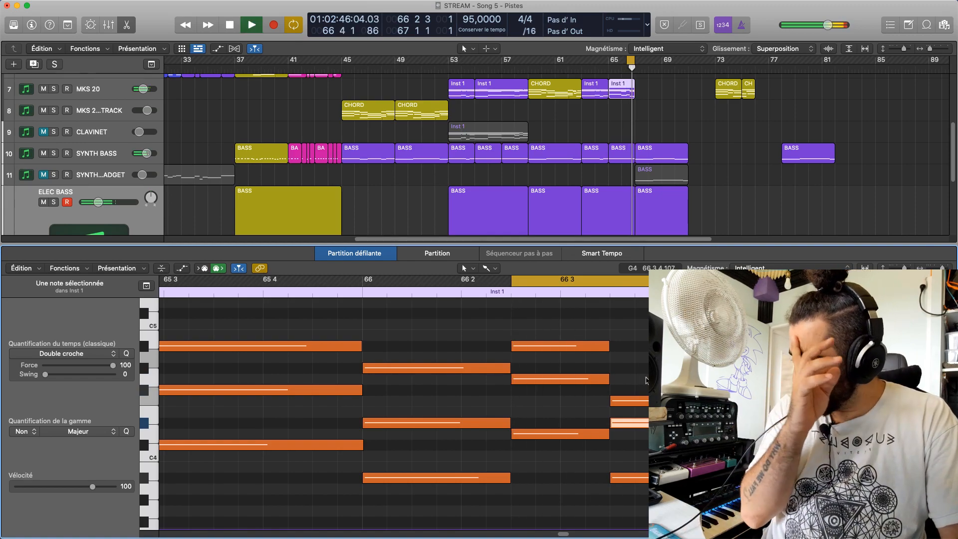
key(space)
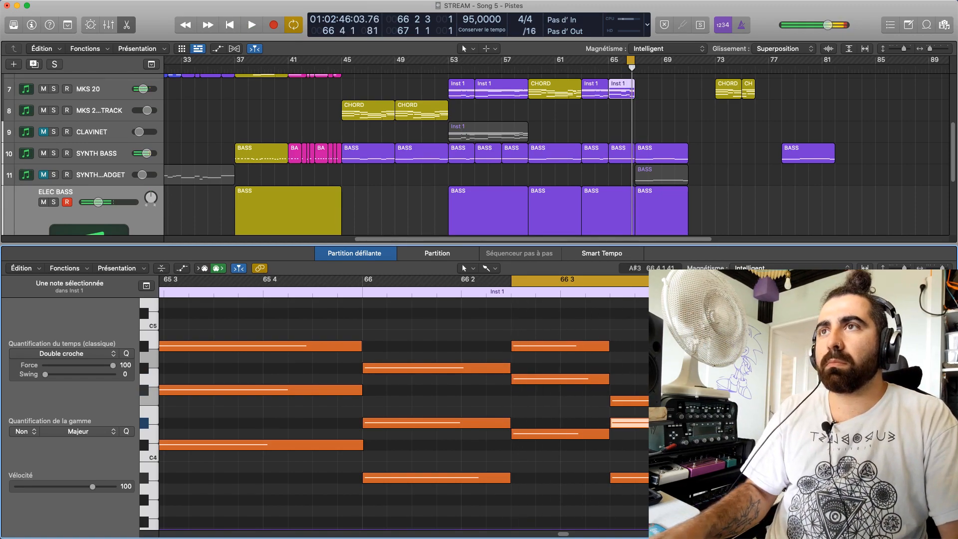
click(605, 459)
key(space)
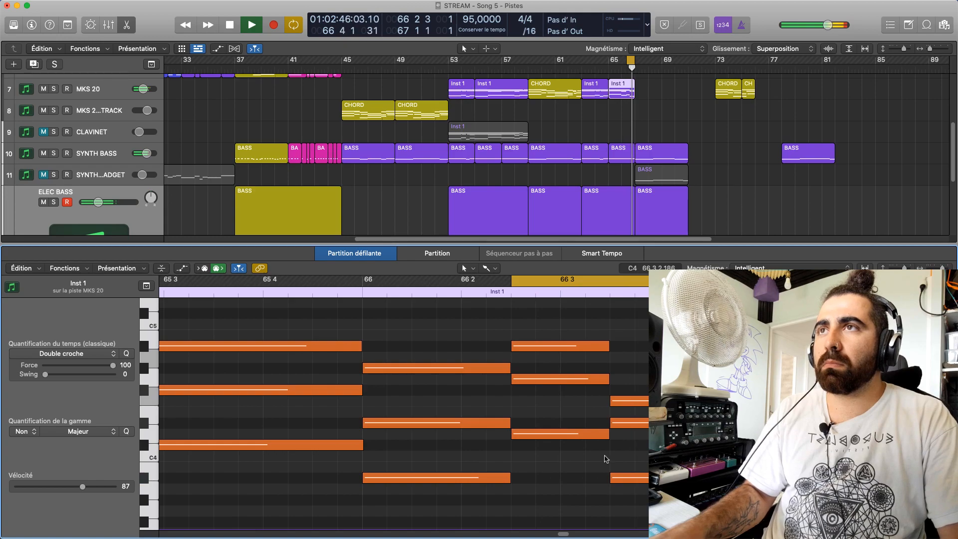
Try the last chord's A#3 note an octave higher at A#4, undo the move, and replay
drag(642, 474, 640, 347)
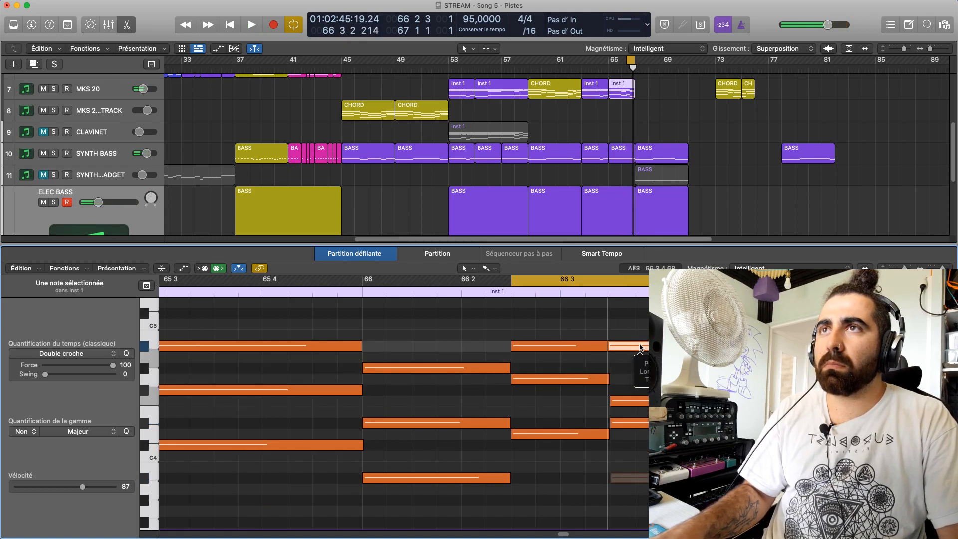
click(640, 361)
key(space)
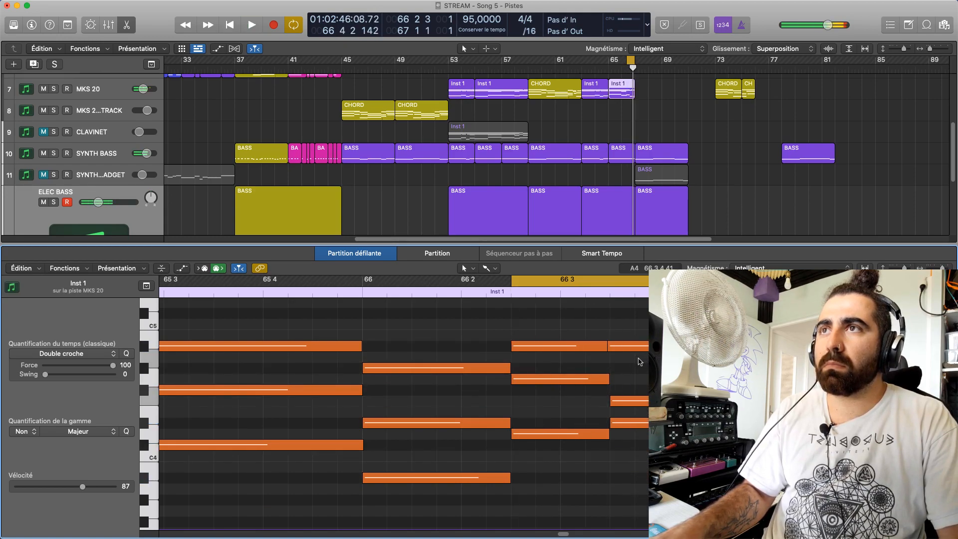
key(super+z)
key(space)
Try the last chord's D#4 note an octave higher at D#5, undo the move, and replay
key(space)
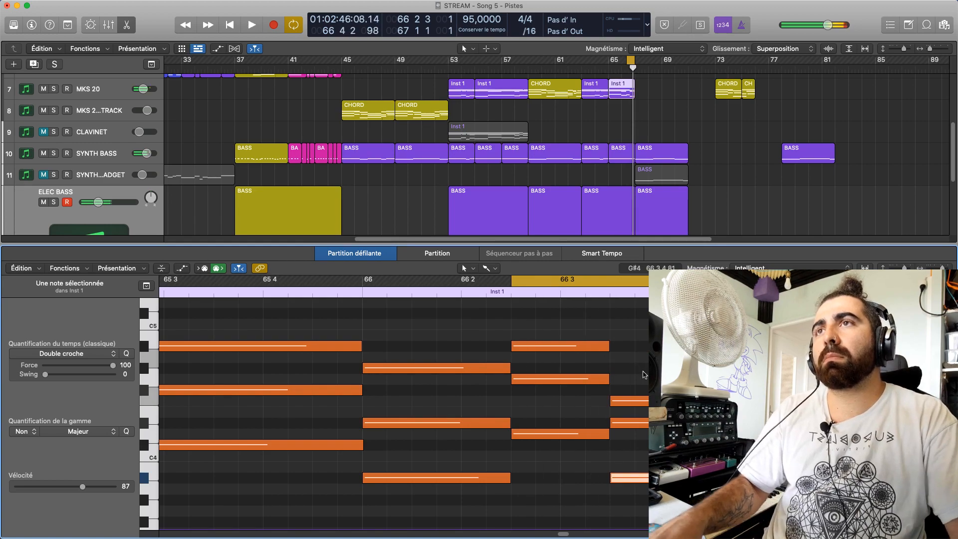
drag(640, 422, 640, 339)
key(space)
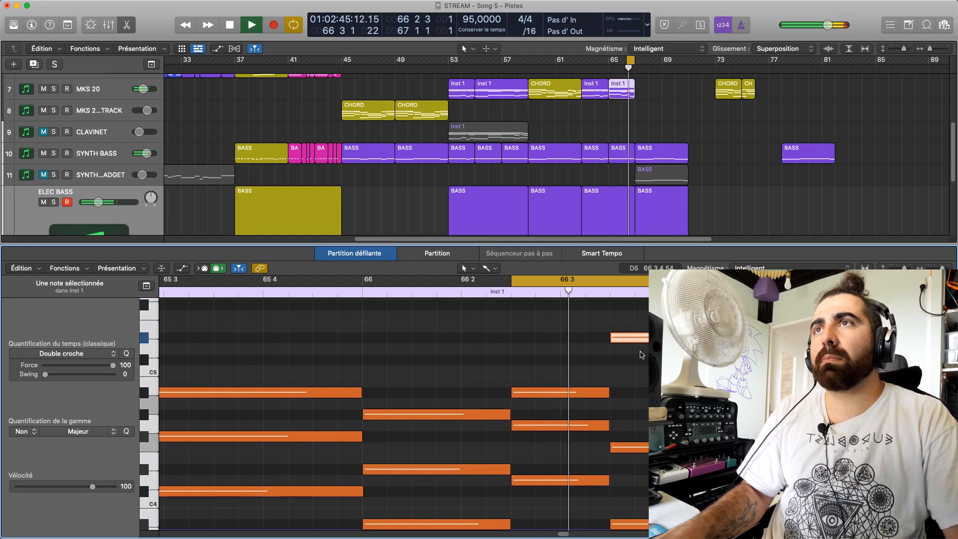
click(640, 355)
key(super+z)
key(space)
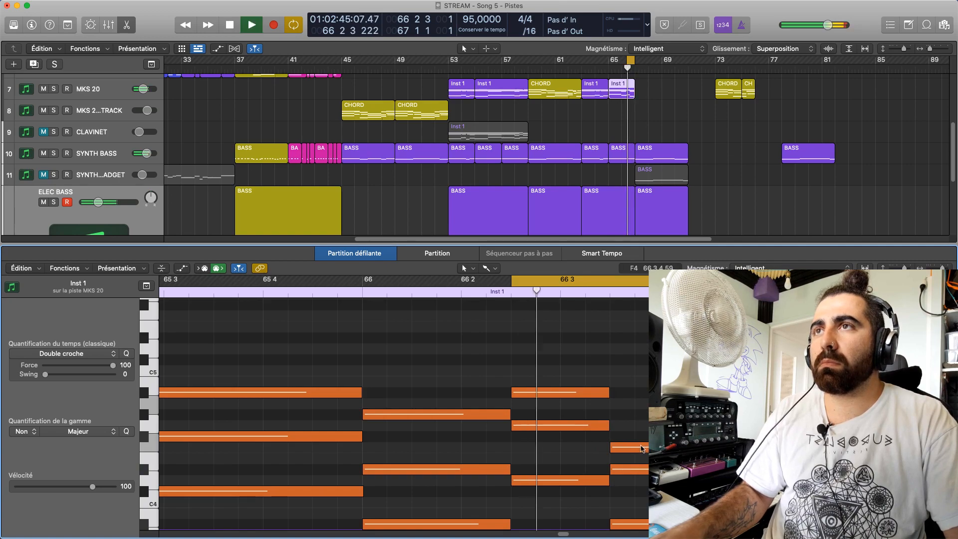
Audition the individual notes of bar 66's last chord to compare their pitches, and replay the cycled passage
click(647, 468)
key(space)
scroll(648, 449, down, 4)
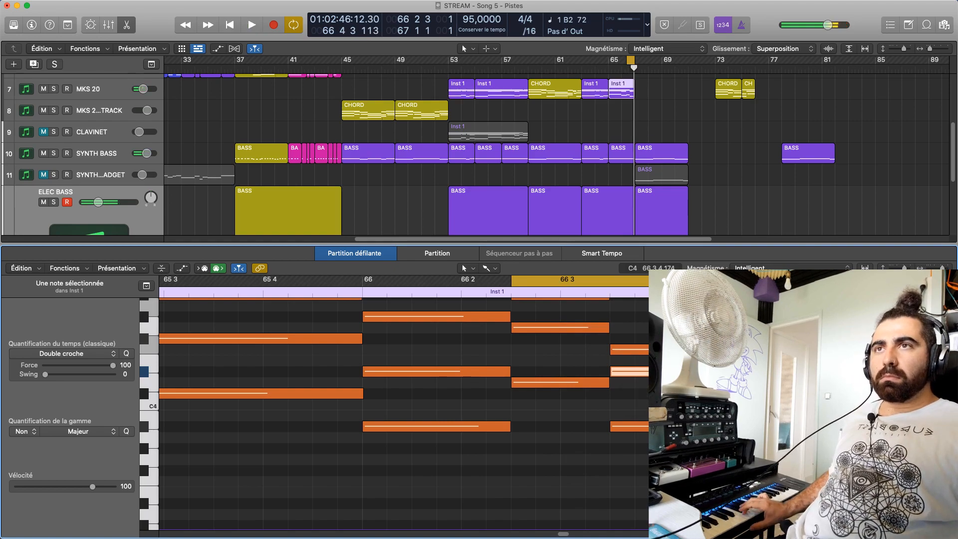
key(Right)
key(Right)
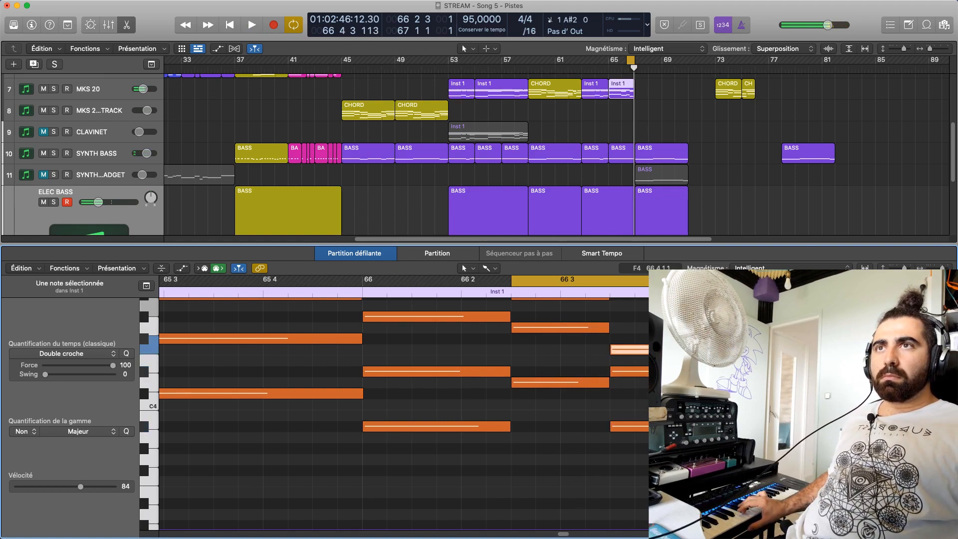
key(Right)
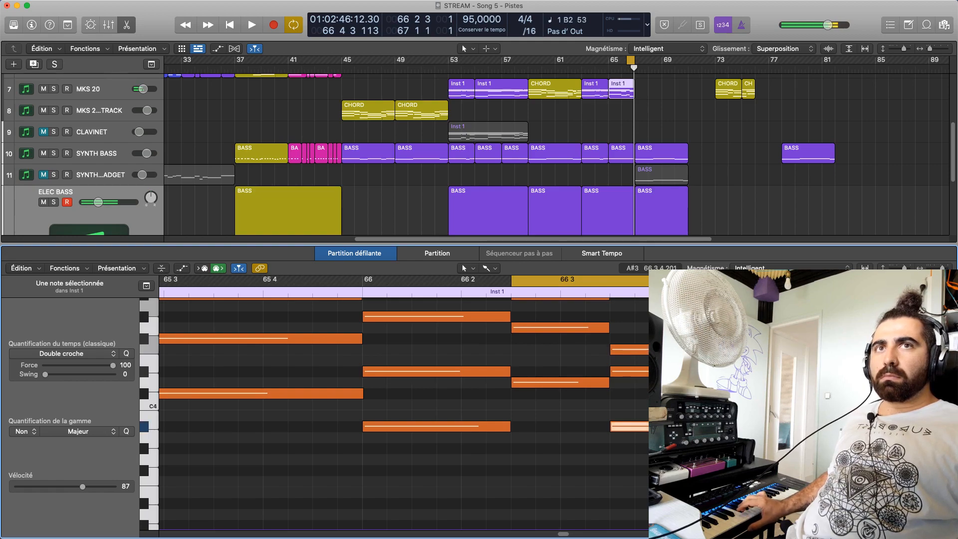
key(Right)
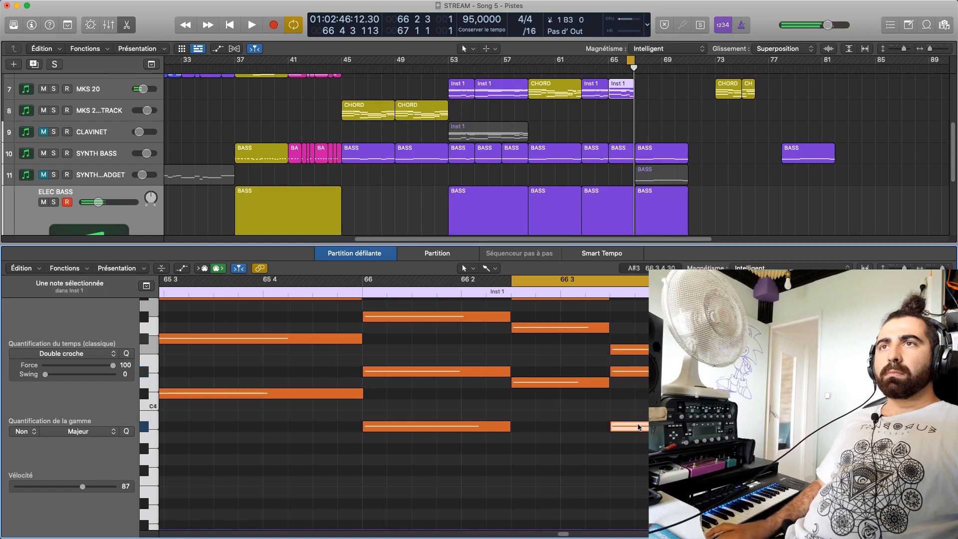
click(637, 372)
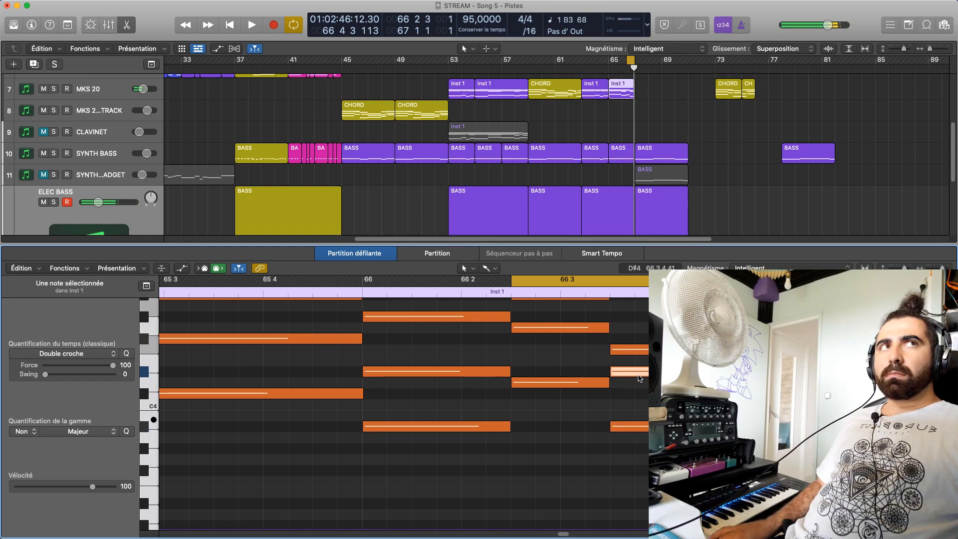
click(629, 349)
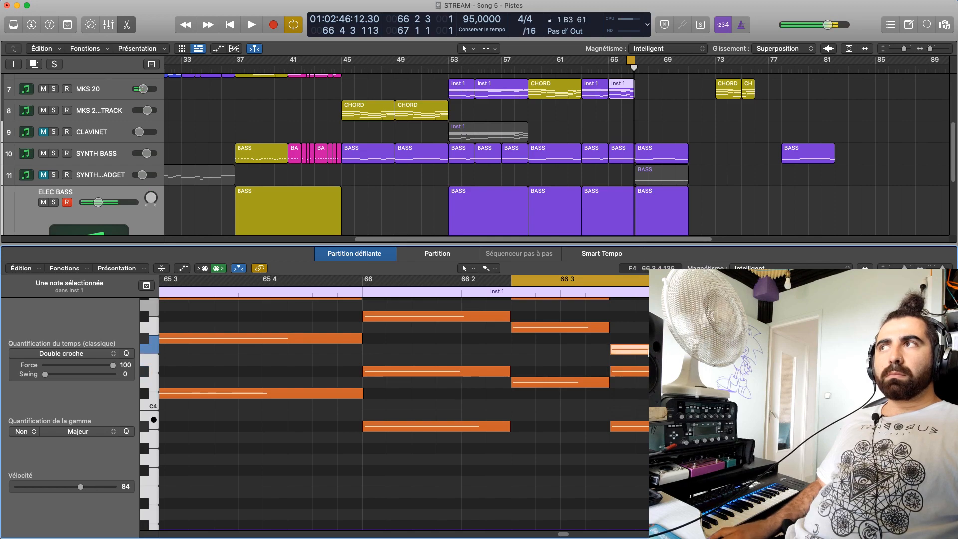
click(643, 372)
click(645, 350)
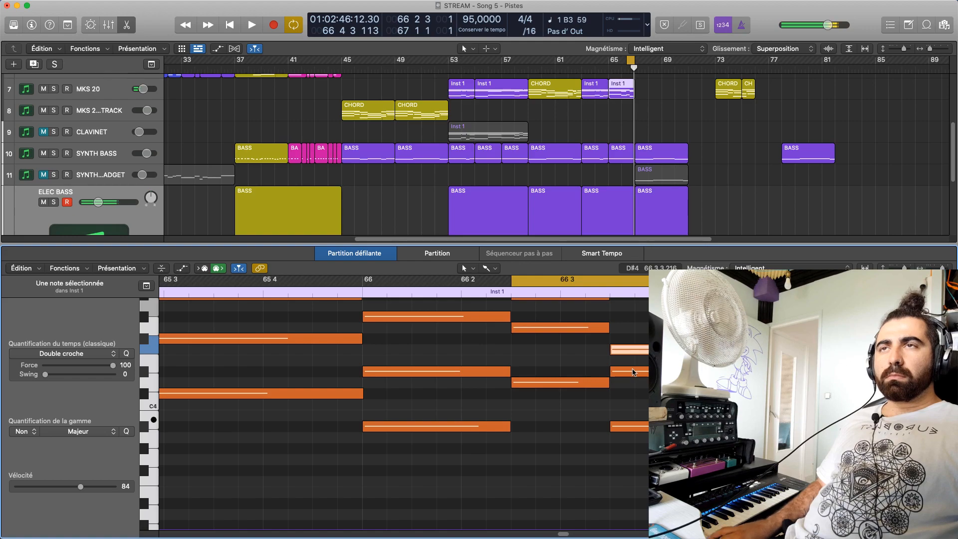
click(633, 372)
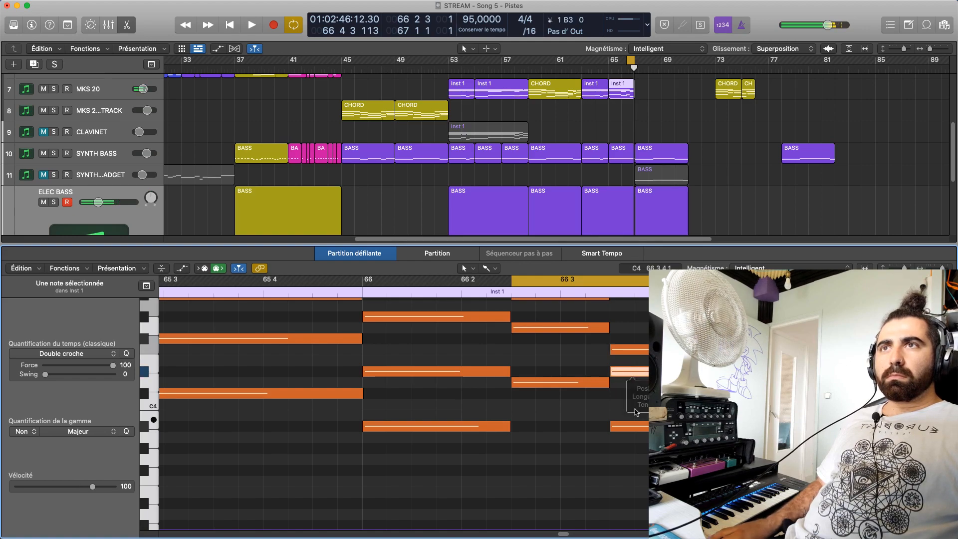
key(space)
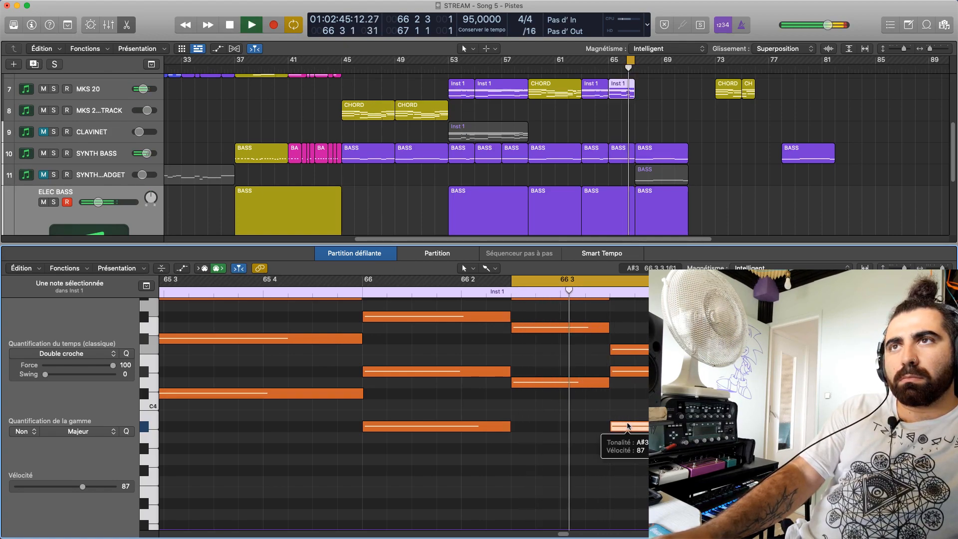
Try the F4 note of bar 66's last chord a semitone higher at F#4 while the cycle plays
double_click(631, 371)
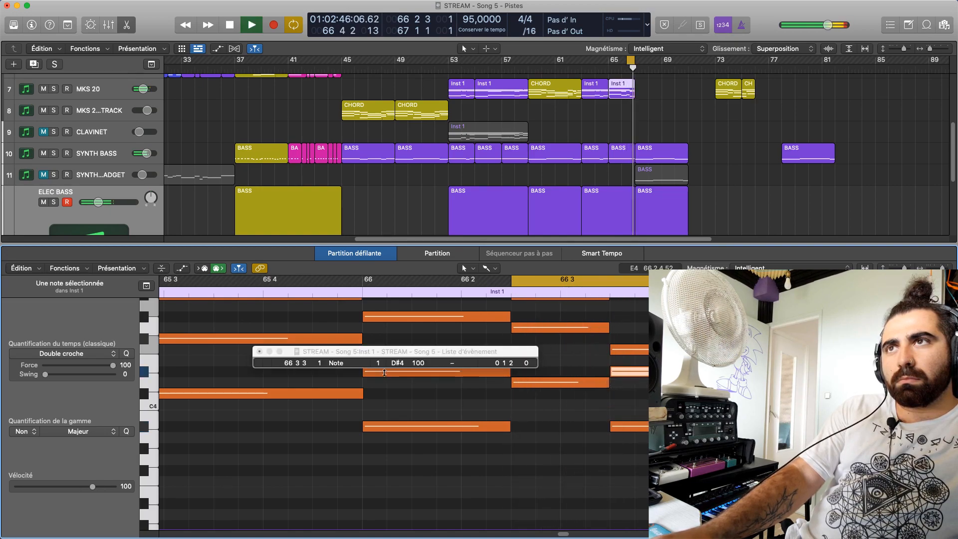
click(258, 351)
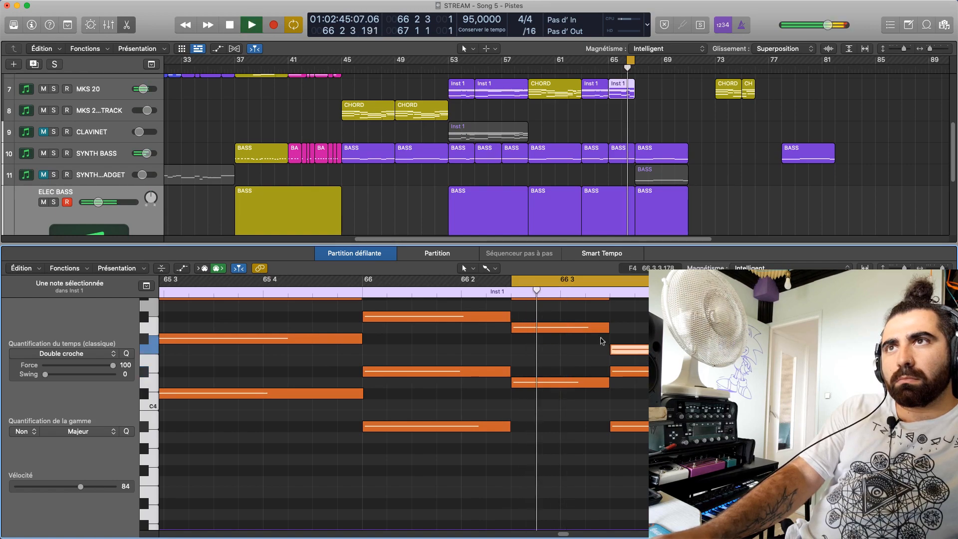
key(space)
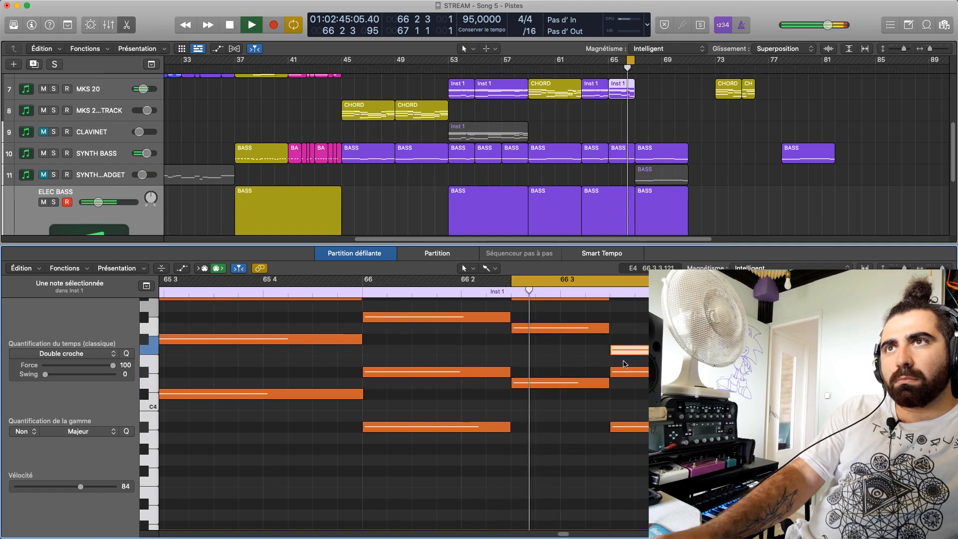
drag(625, 349, 626, 341)
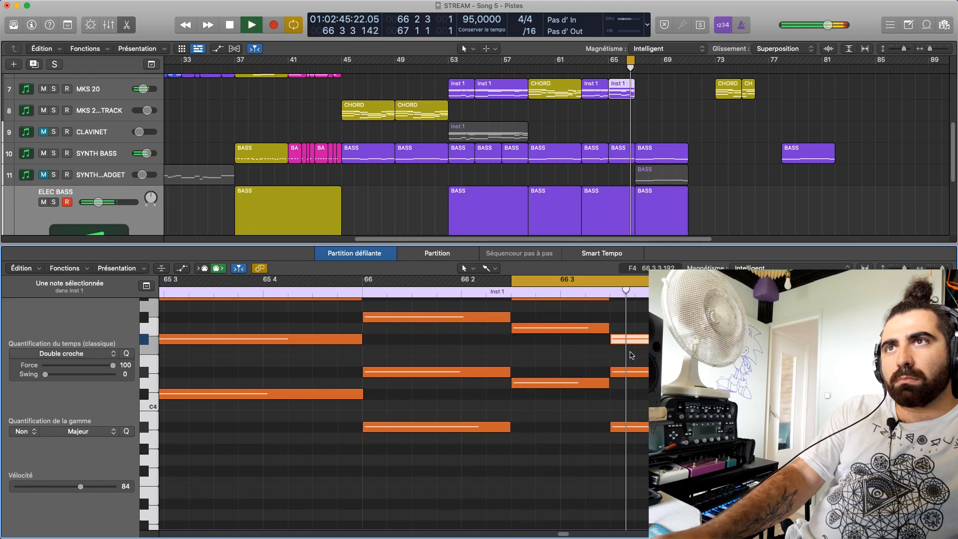
scroll(624, 374, up, 2)
key(space)
Raise the top note of bar 66's last chord to G#4 and listen to the passage
drag(630, 366, 627, 344)
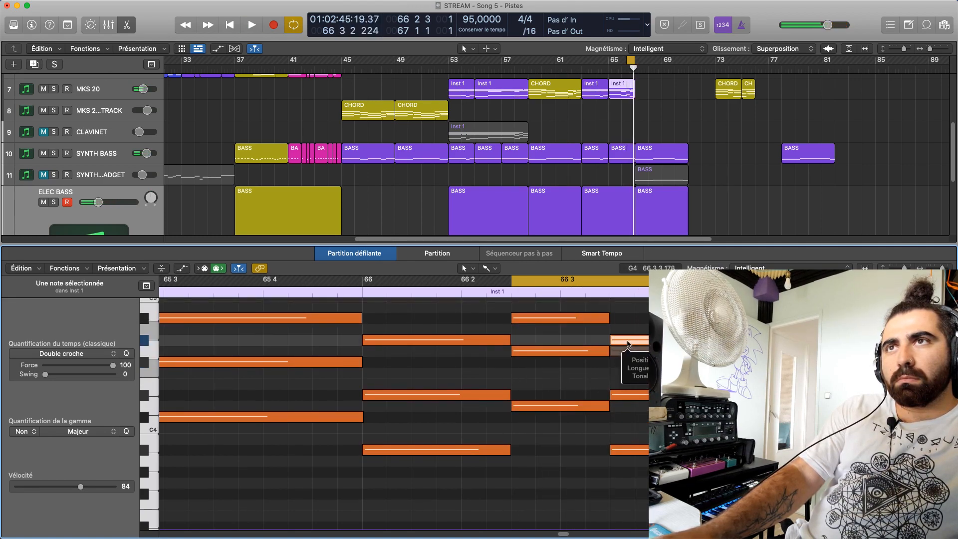
key(space)
scroll(640, 362, up, 5)
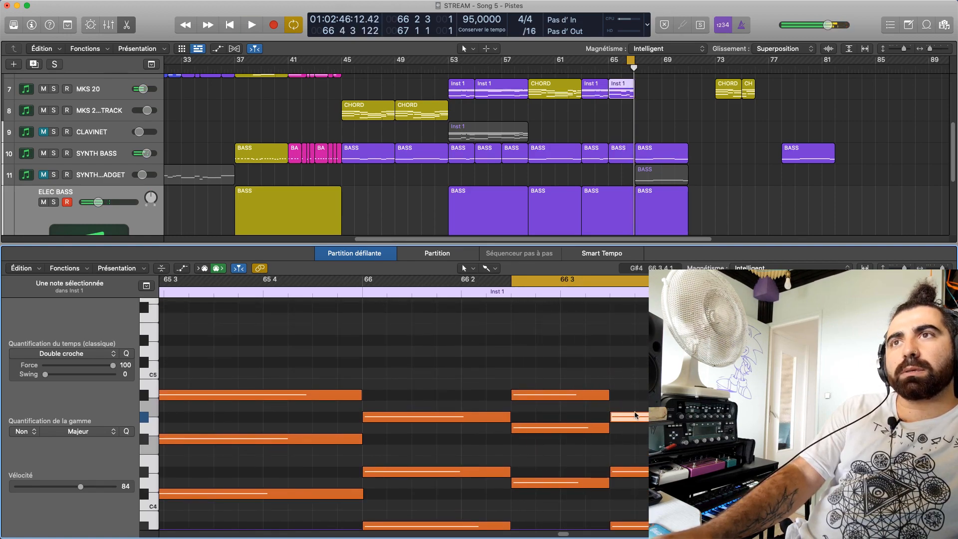
Try the top note of bar 66's last chord at A4, return it to G#4, and replay the cycled passage
drag(636, 415, 631, 408)
key(space)
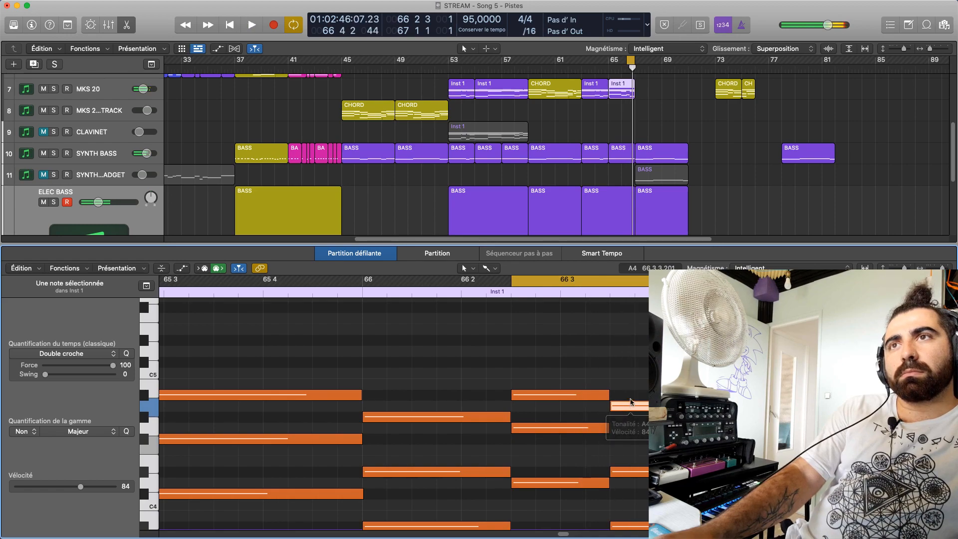
drag(631, 404, 632, 419)
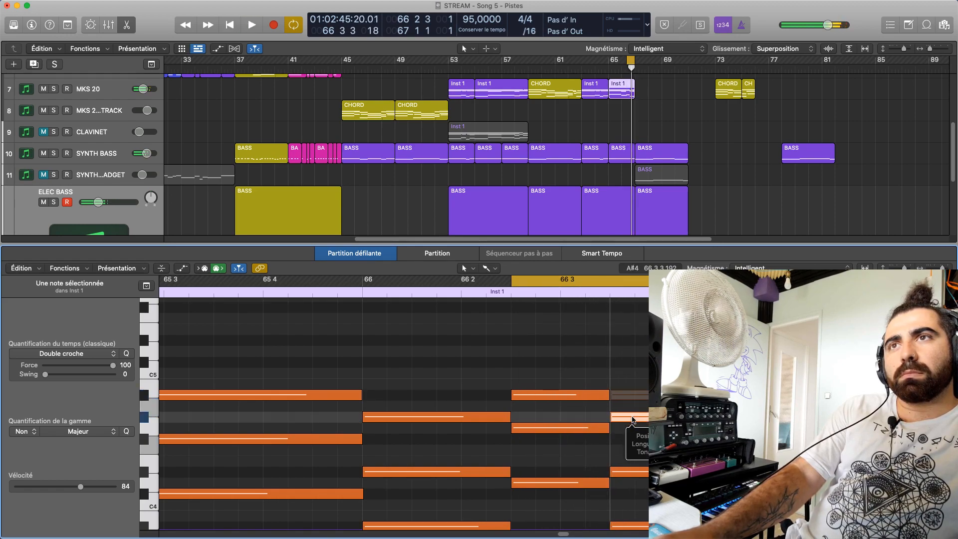
click(637, 377)
key(space)
scroll(636, 378, down, 5)
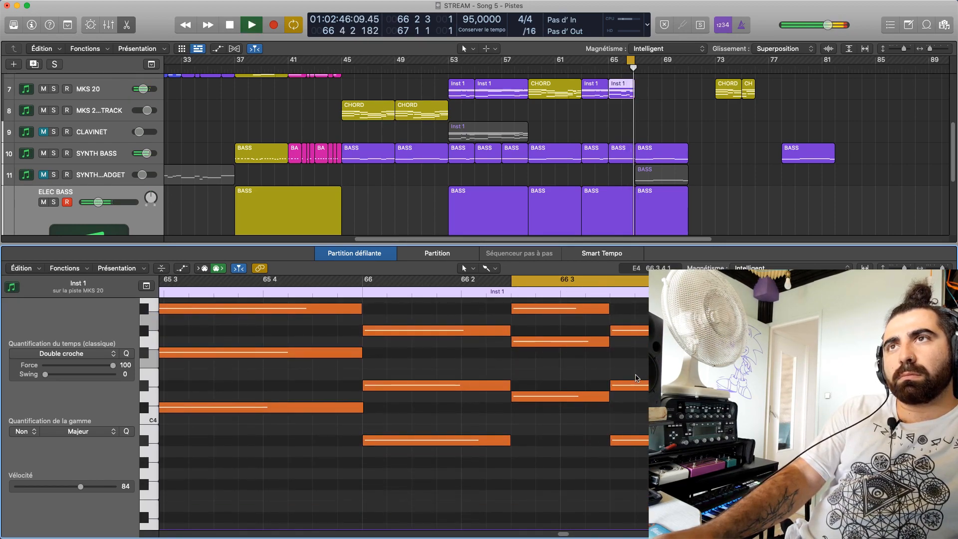
key(space)
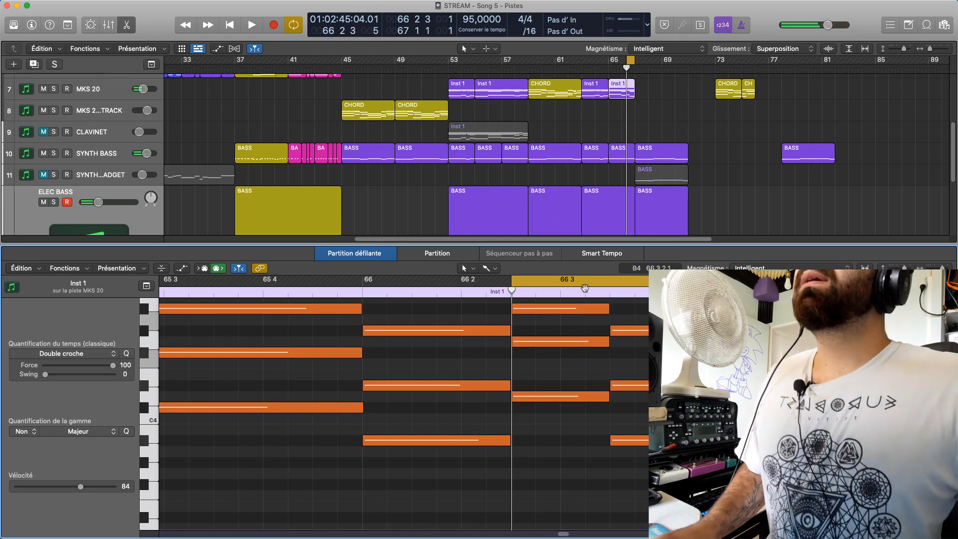
Turn off cycle mode and play the arrangement from just before bar 53 to hear the voicings in context
key(c)
key(space)
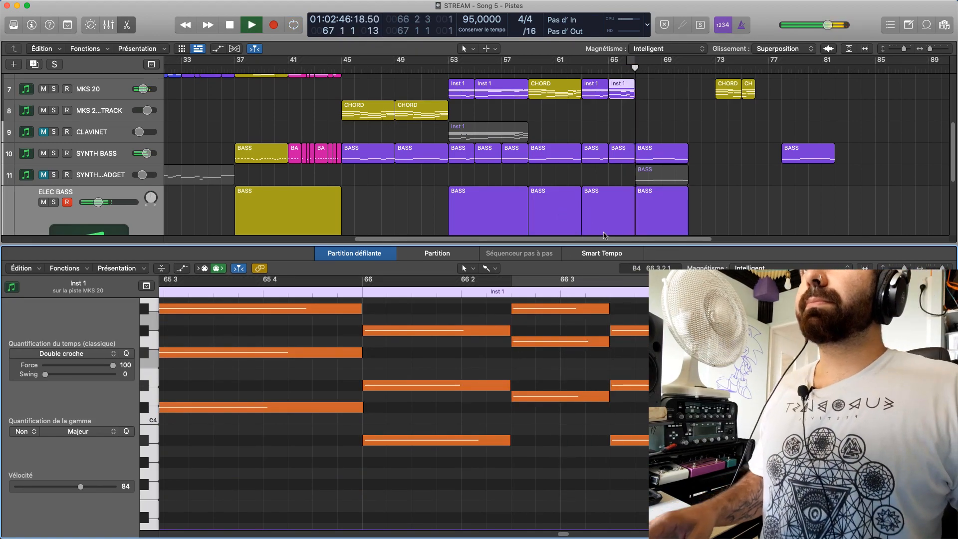
key(space)
double_click(446, 67)
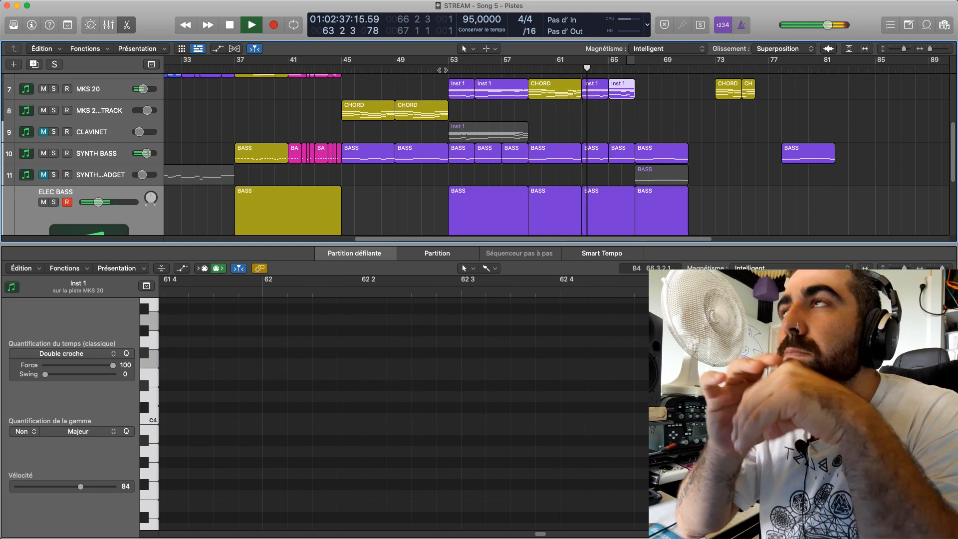
key(space)
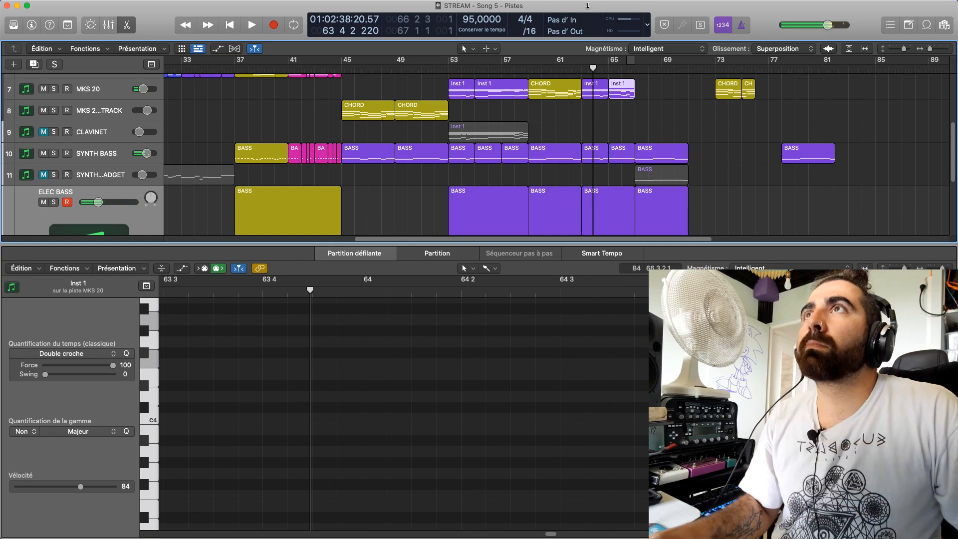
Play the passage from about bar 57 into the start of bar 59
click(526, 66)
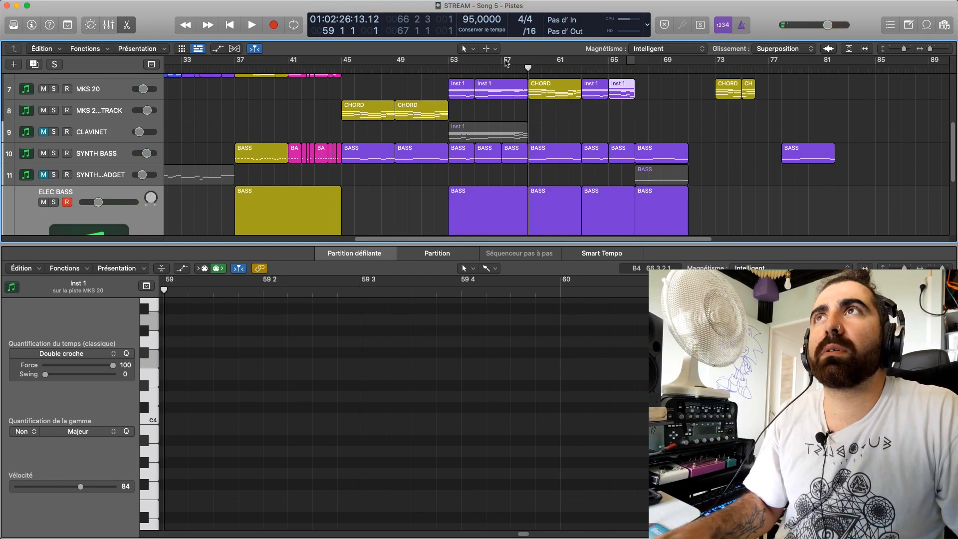
click(505, 68)
key(space)
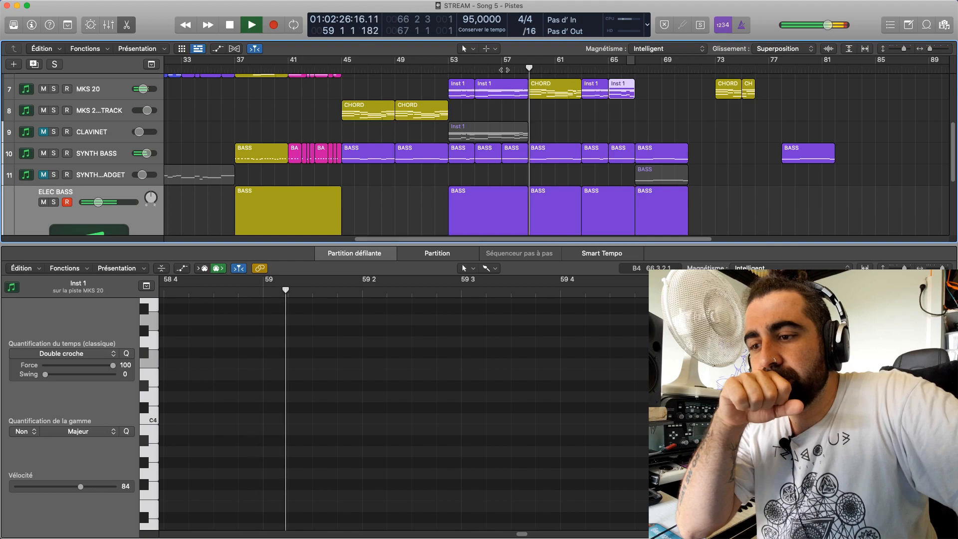
key(space)
Try the lowest note of bar 59's chord in the MKS 20 CHORD region a semitone higher at D#3, listen, and undo it
click(536, 89)
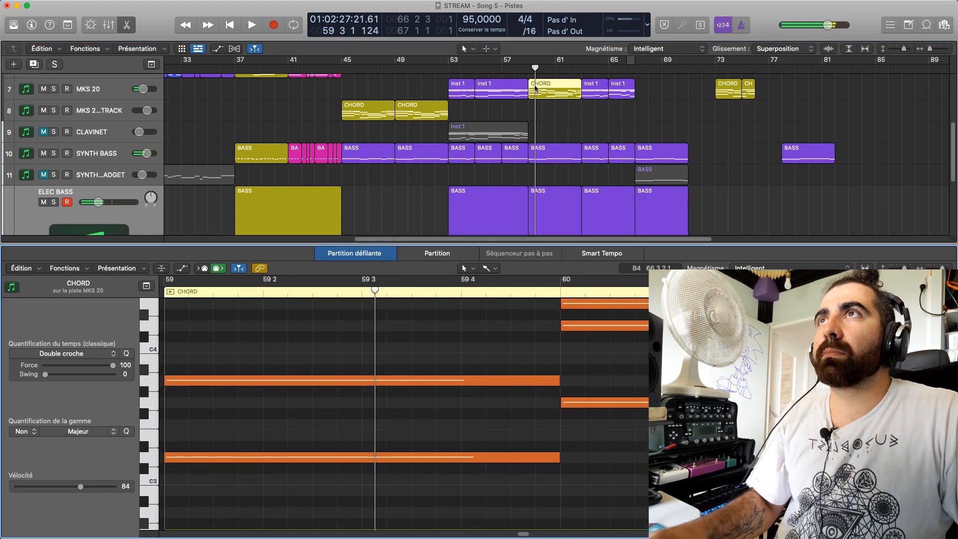
scroll(526, 523, left, 5)
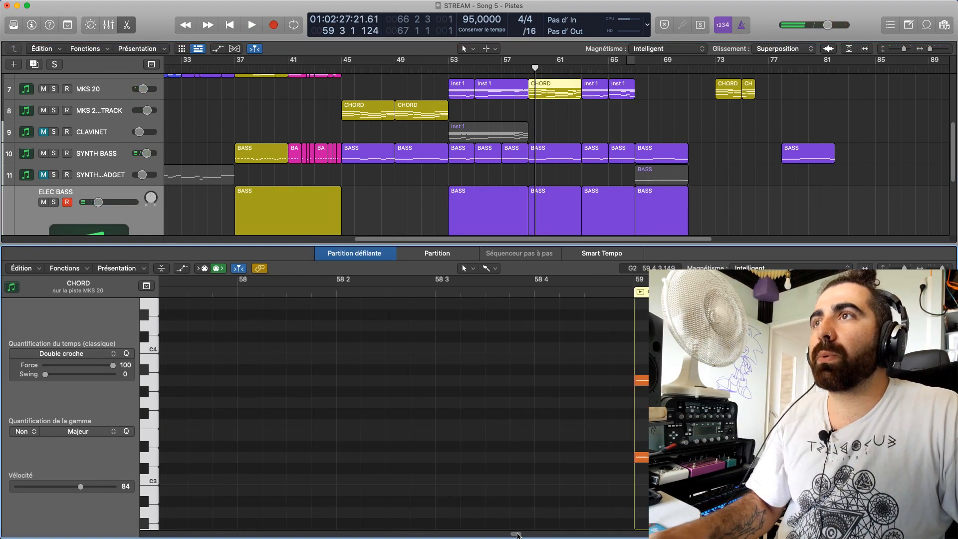
scroll(518, 394, down, 3)
scroll(471, 338, up, 5)
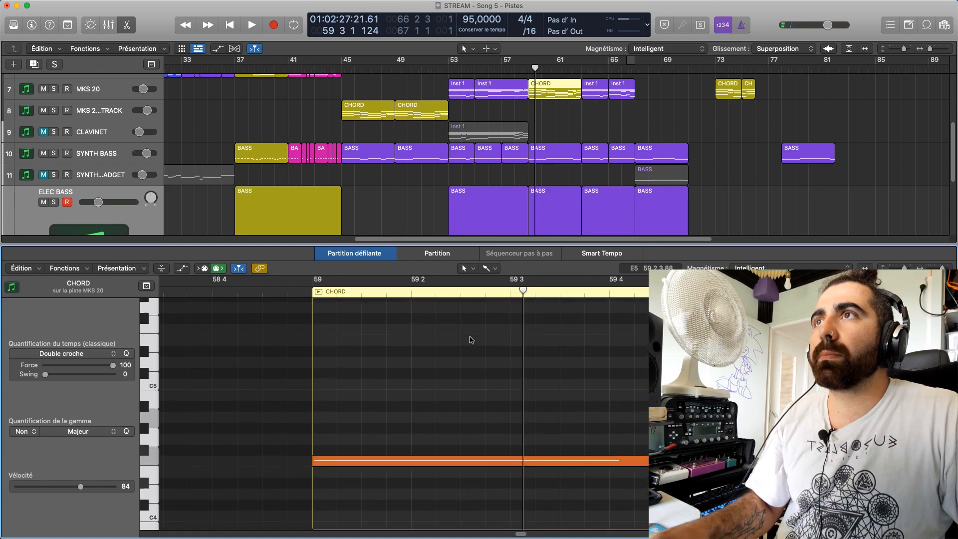
click(489, 484)
drag(489, 484, 489, 480)
key(space)
click(313, 294)
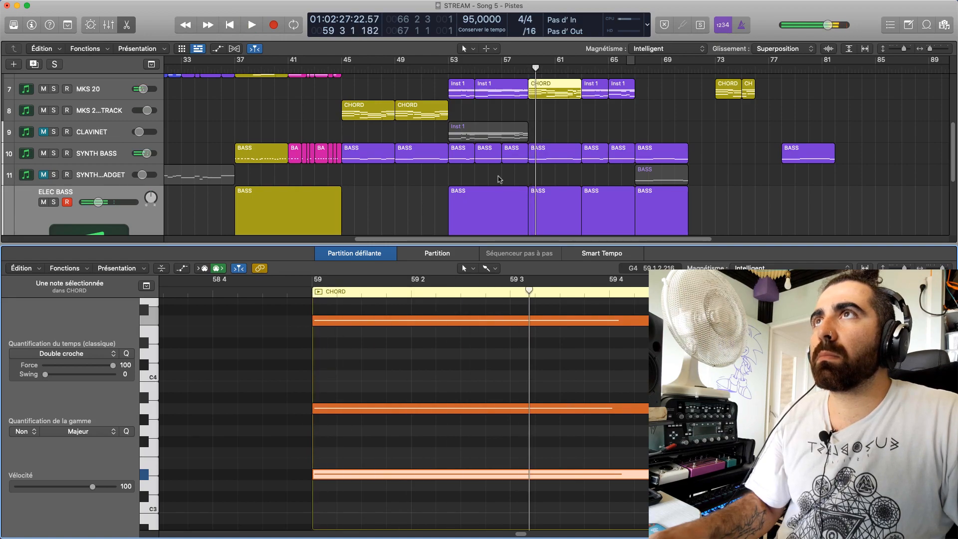
key(super+z)
Replay the transition from bar 58 into the chord at bar 59
click(517, 70)
key(space)
key(space)
click(527, 69)
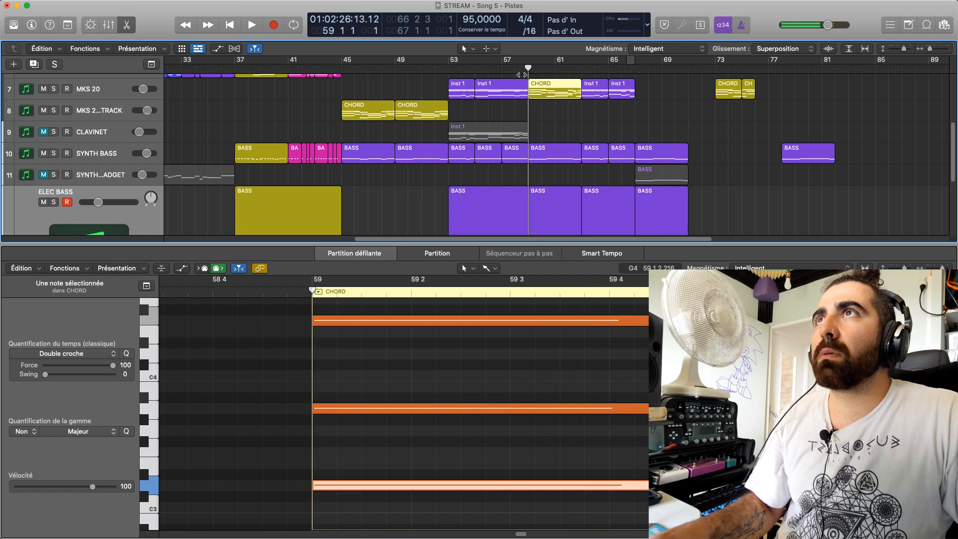
Join the two BASS regions meeting at bar 59 on the SYNTH BASS track and play through the join
click(523, 159)
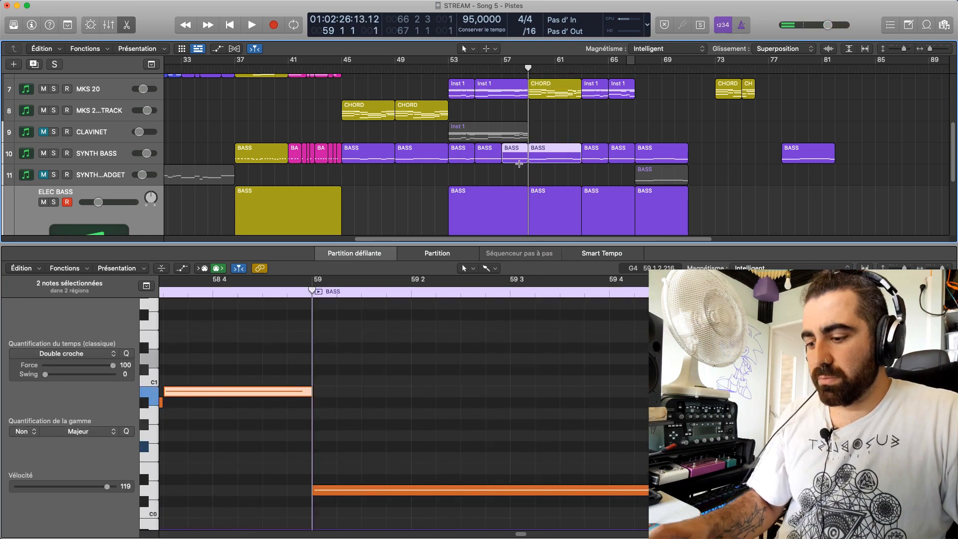
key(super+j)
key(space)
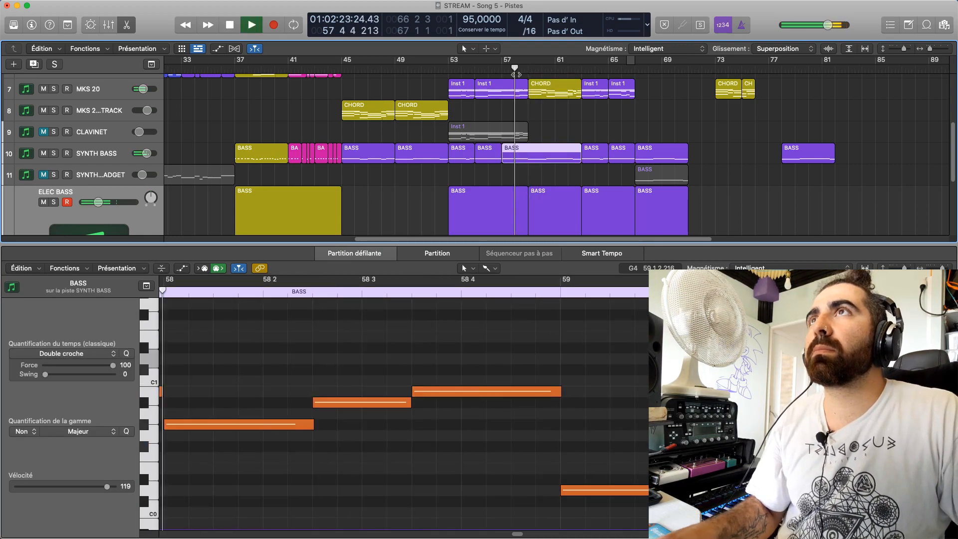
scroll(599, 449, down, 1)
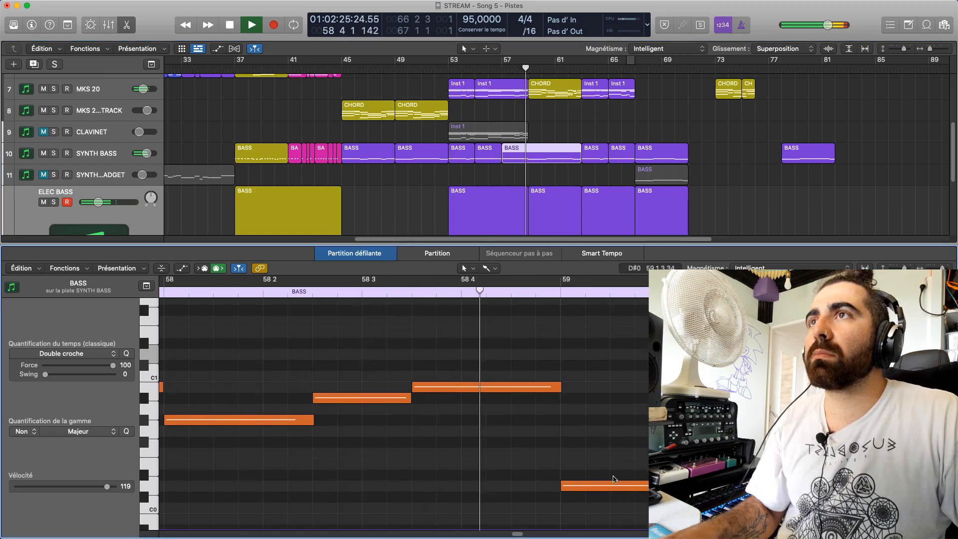
key(space)
Try the synth bass note that fills bar 59 at C#1 and listen to the transition from bar 58
click(585, 490)
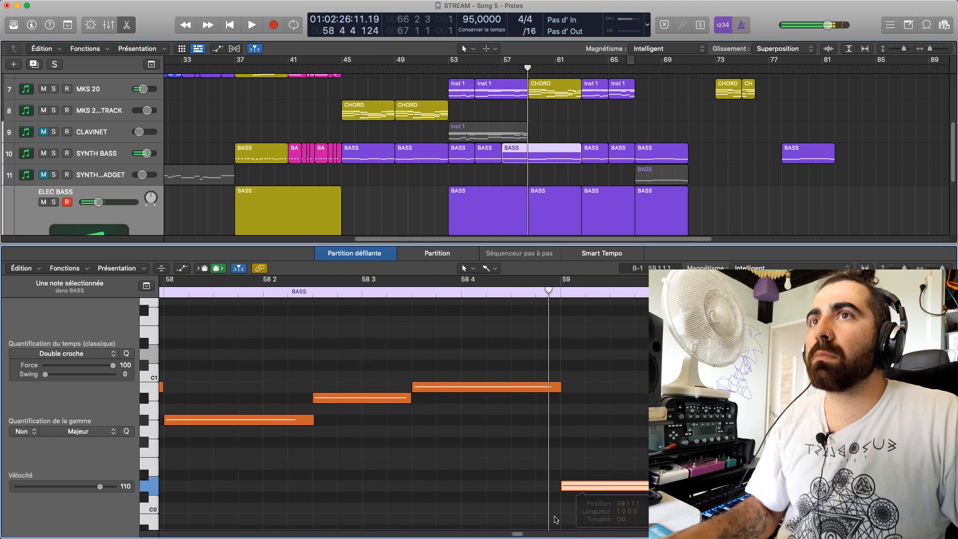
click(537, 534)
scroll(522, 529, left, 5)
drag(637, 490, 641, 367)
key(space)
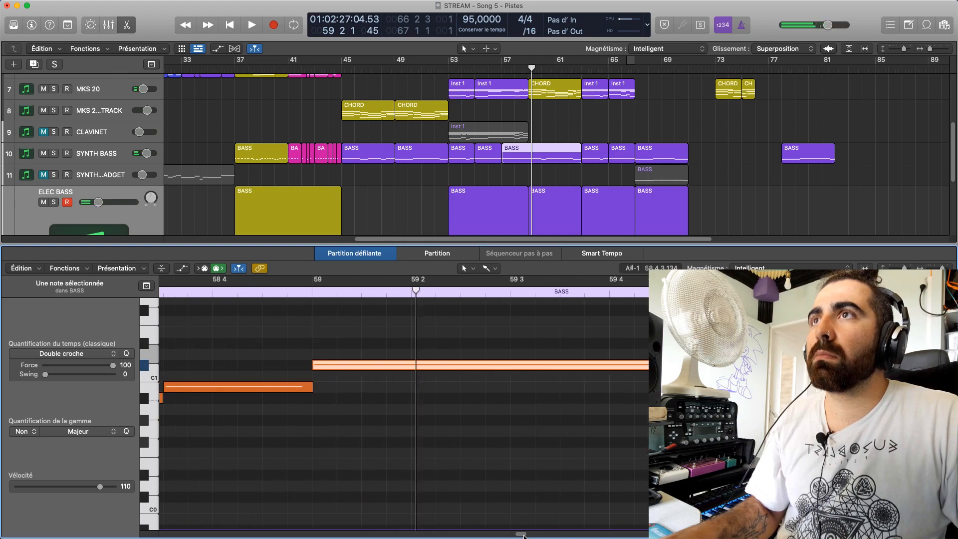
key(space)
key(space)
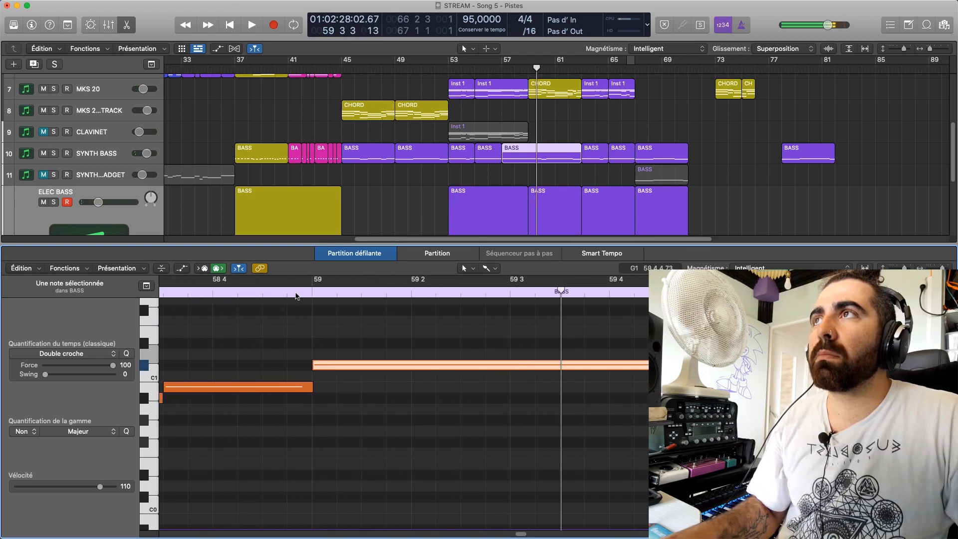
click(296, 295)
key(space)
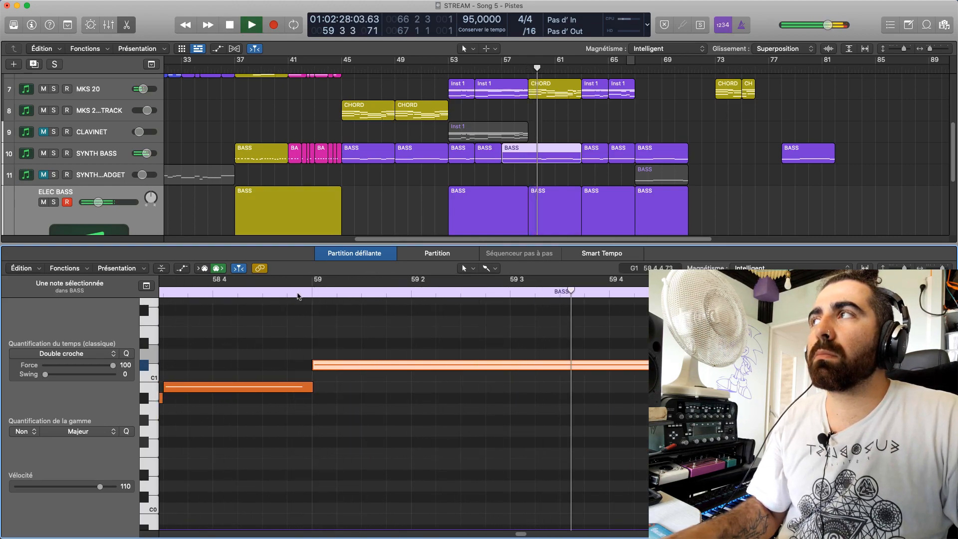
key(space)
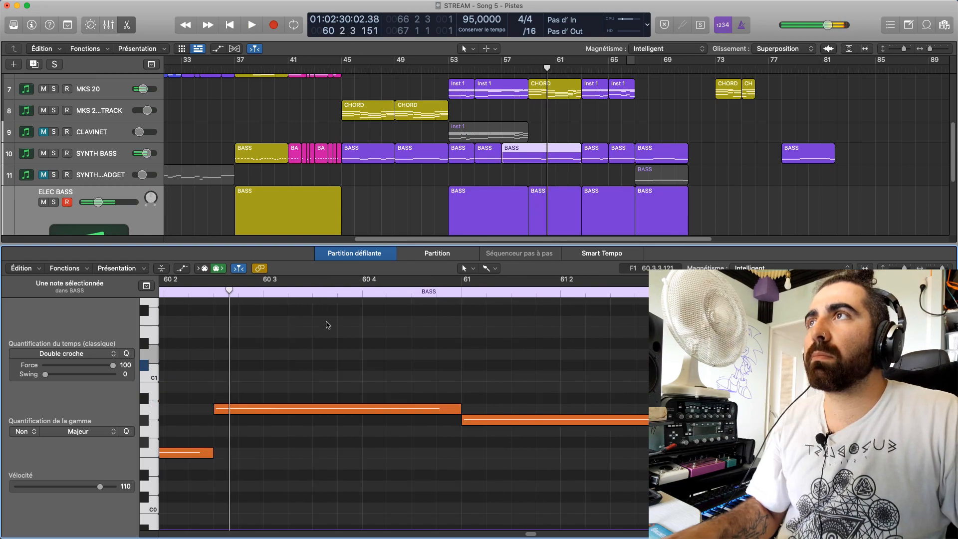
Try bar 59's synth bass note a semitone higher at D1 and replay the transition from bar 58
drag(531, 531, 522, 521)
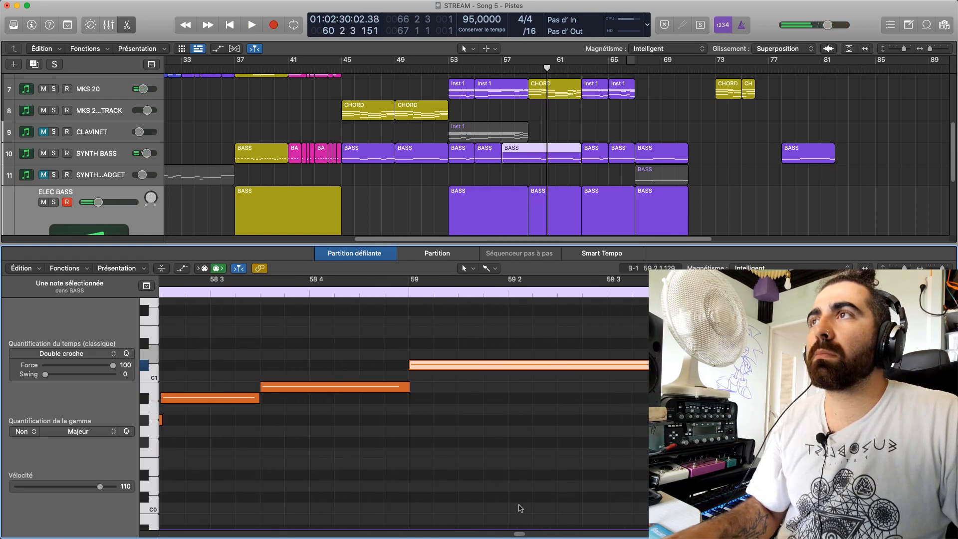
drag(432, 358, 432, 350)
click(385, 290)
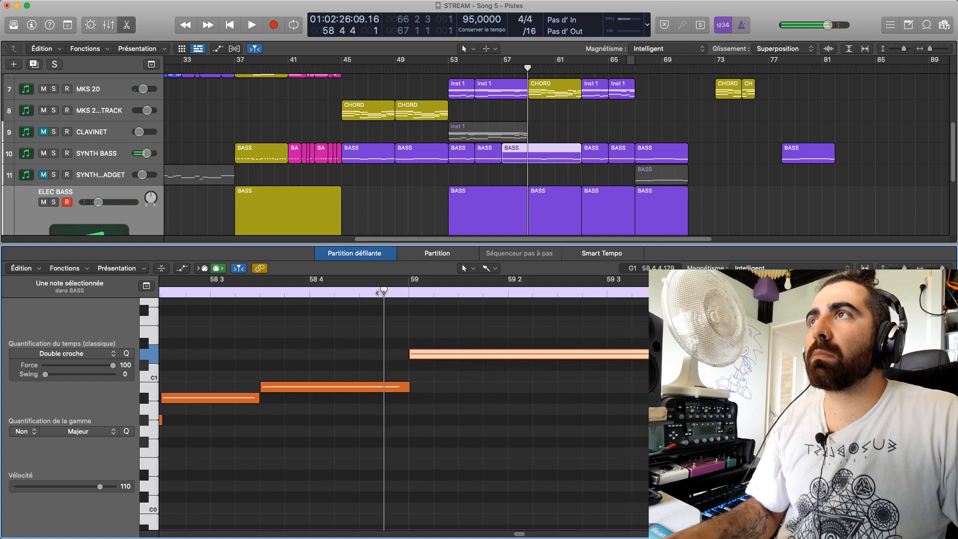
key(space)
click(260, 291)
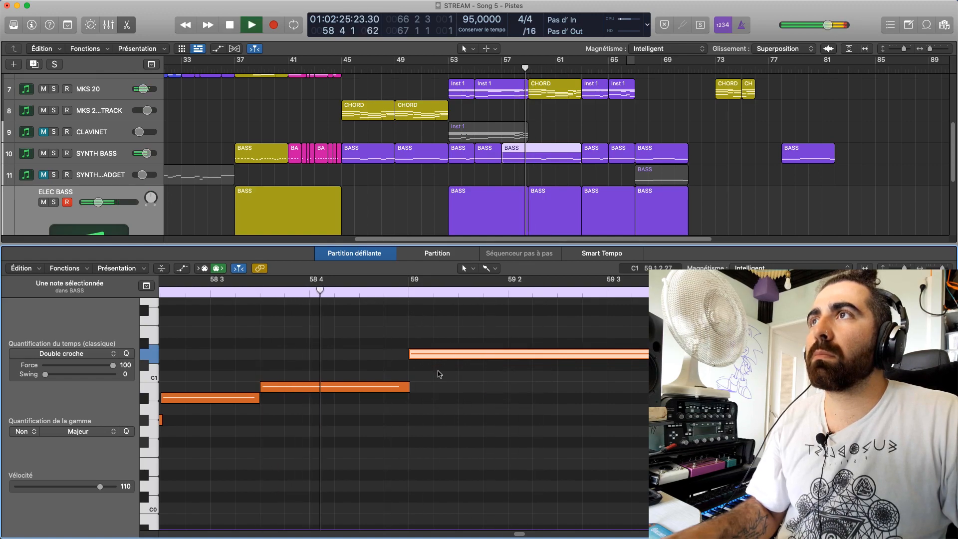
key(space)
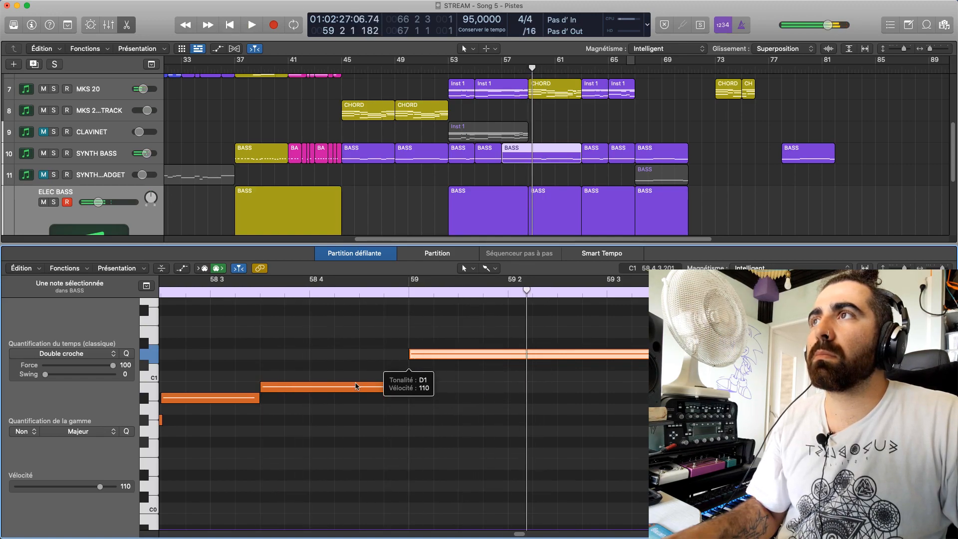
click(193, 296)
scroll(516, 535, left, 3)
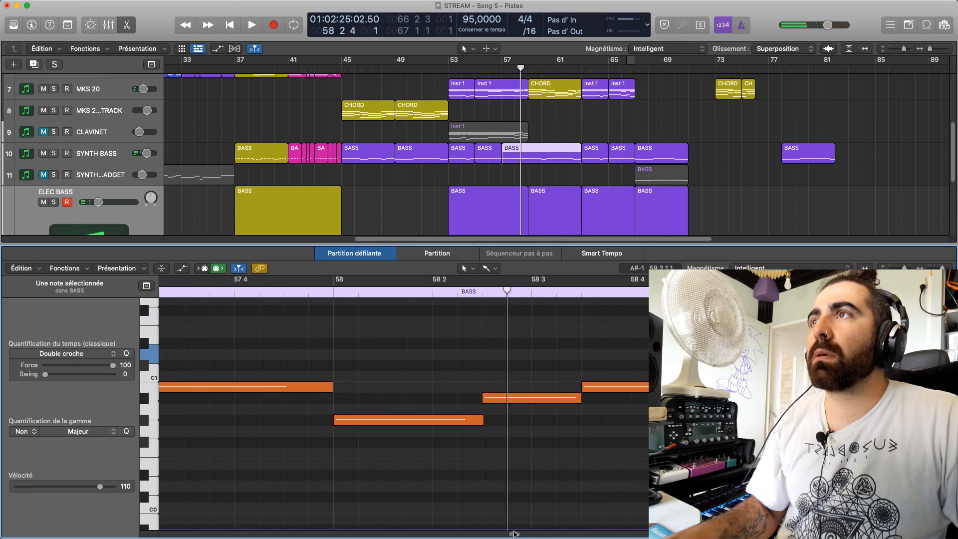
click(329, 293)
key(space)
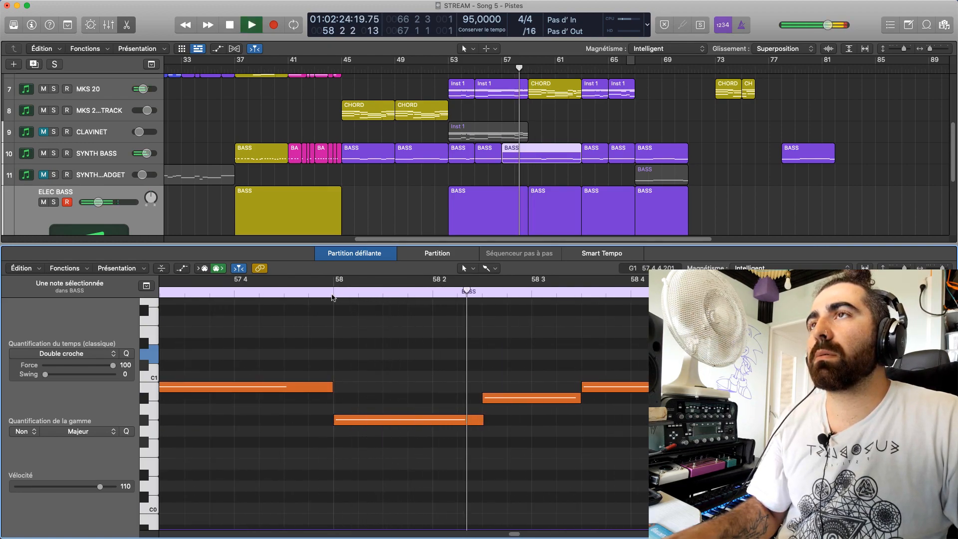
drag(516, 536, 516, 536)
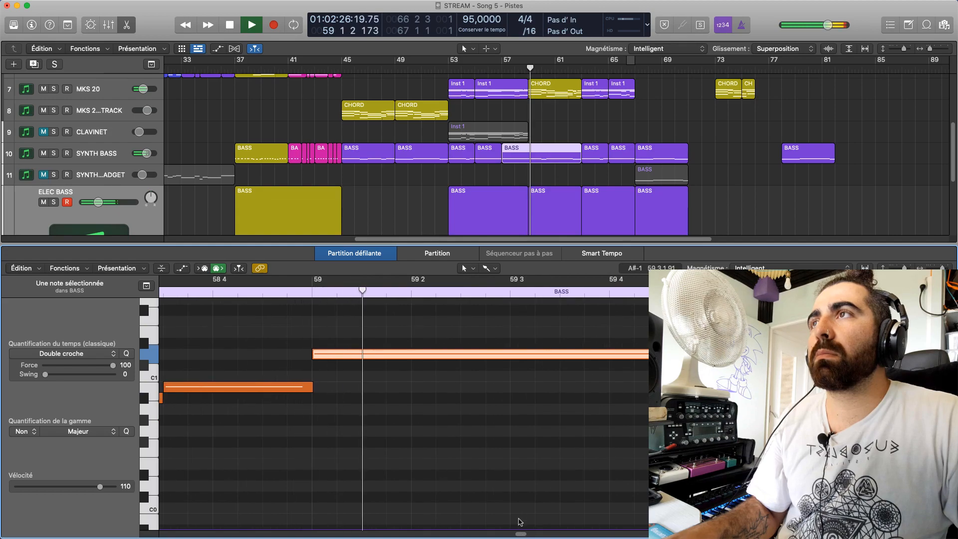
Return bar 59's synth bass note to D0 and play the passage from bar 58 to compare
drag(366, 358, 367, 490)
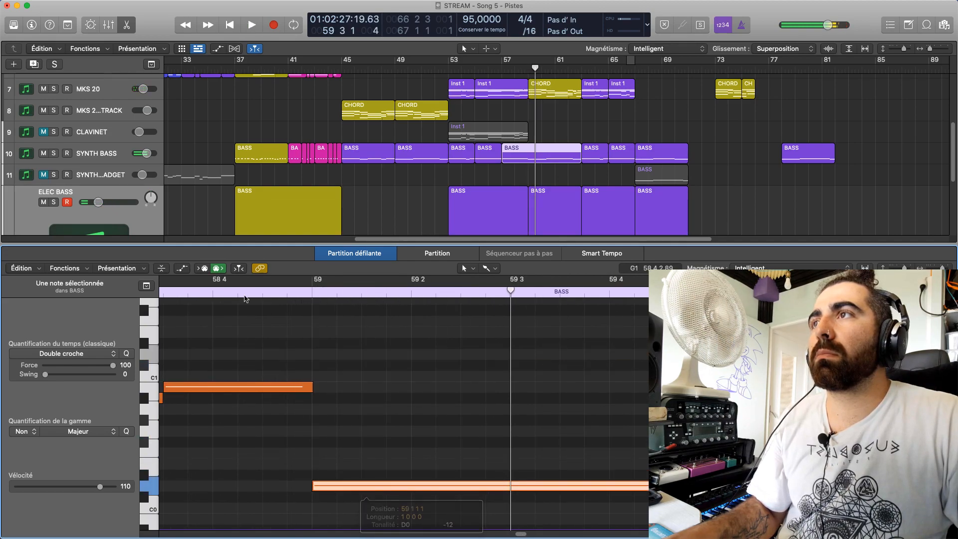
click(211, 293)
key(space)
drag(519, 533, 514, 534)
click(361, 295)
key(space)
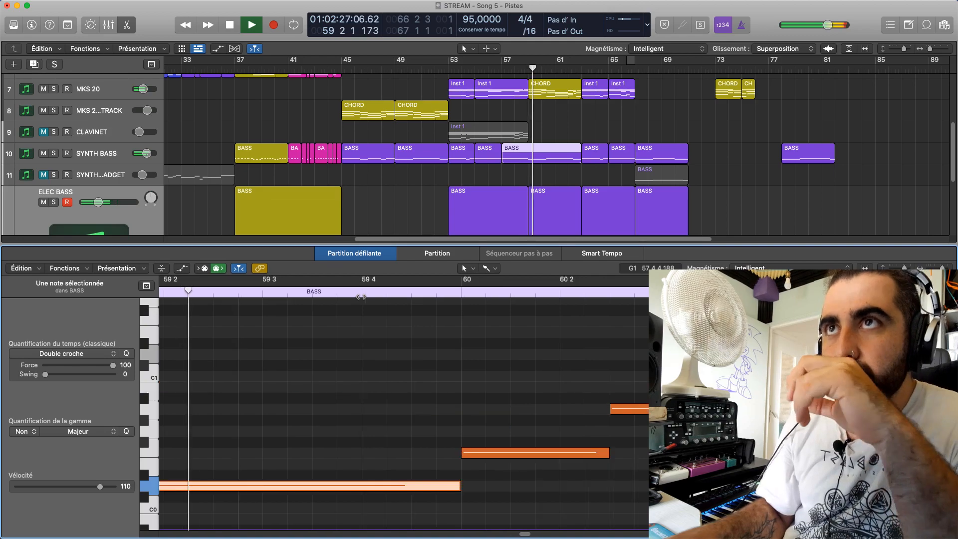
key(space)
Move bar 59's synth bass note up to C1 and listen to it from bars 58 and 59
drag(391, 486, 393, 376)
key(space)
key(space)
scroll(521, 529, left, 3)
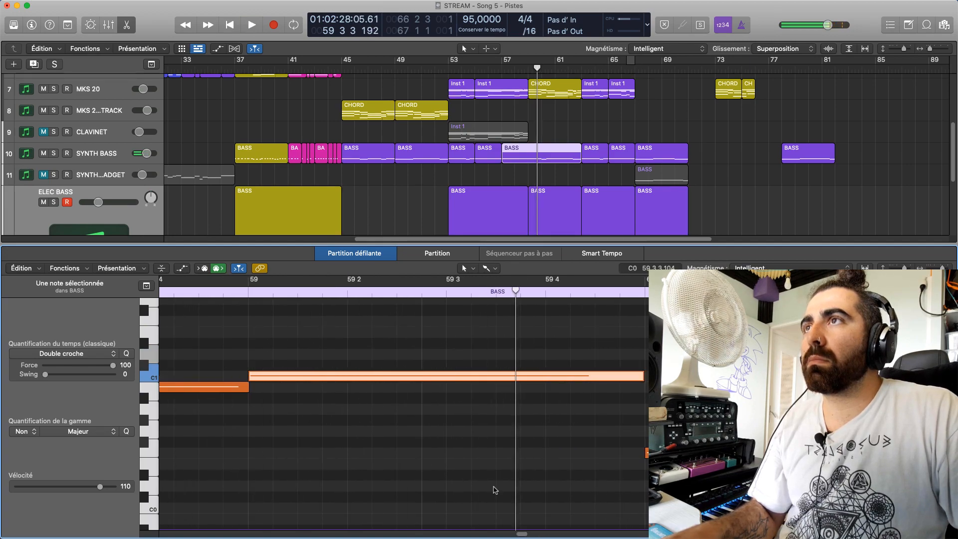
click(245, 291)
key(space)
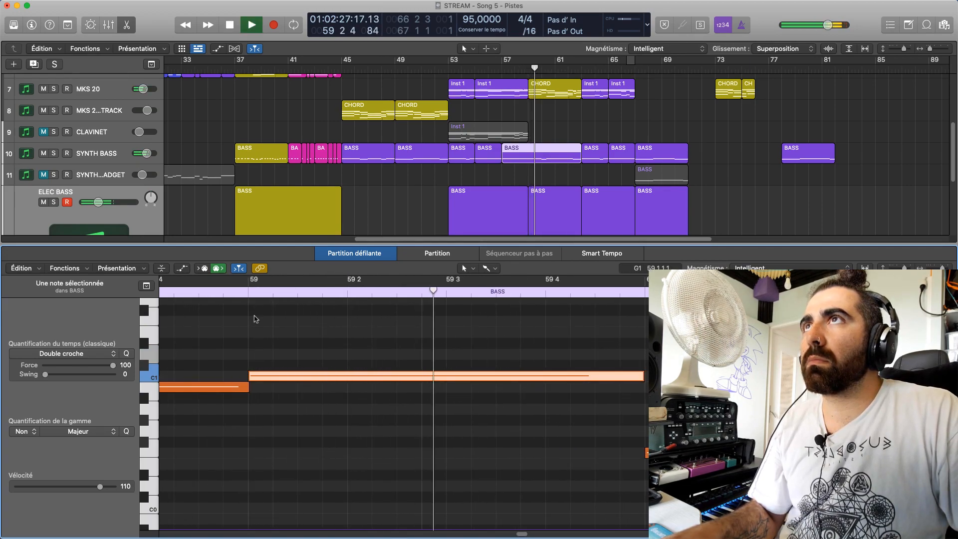
key(space)
scroll(532, 534, left, 6)
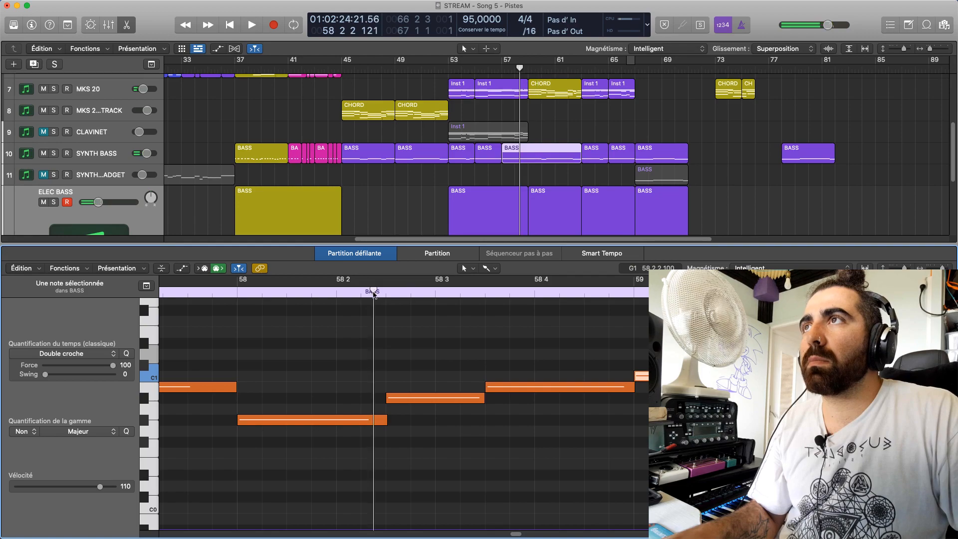
key(space)
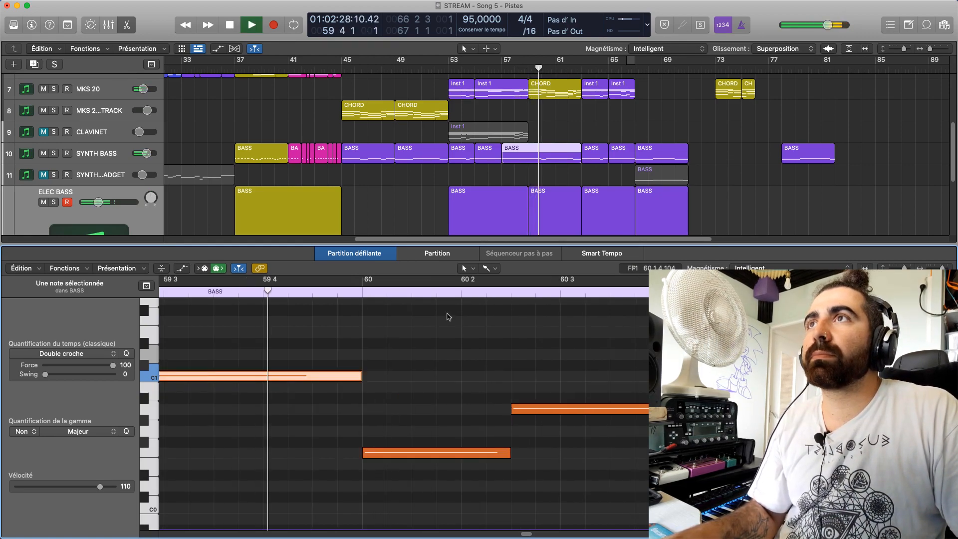
Select the MKS 20 CHORD region, loop bar 59 and listen to the chord's notes
key(space)
click(554, 94)
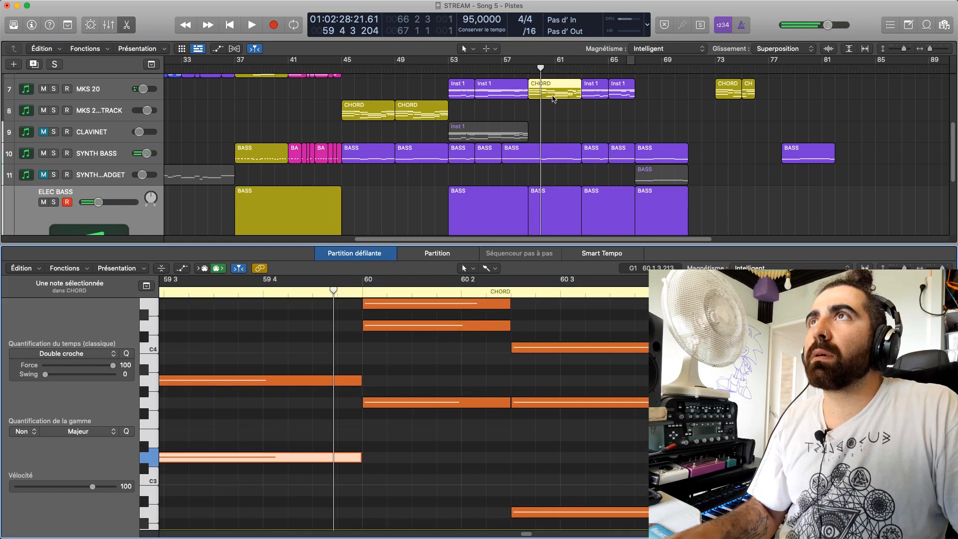
key(e)
key(e)
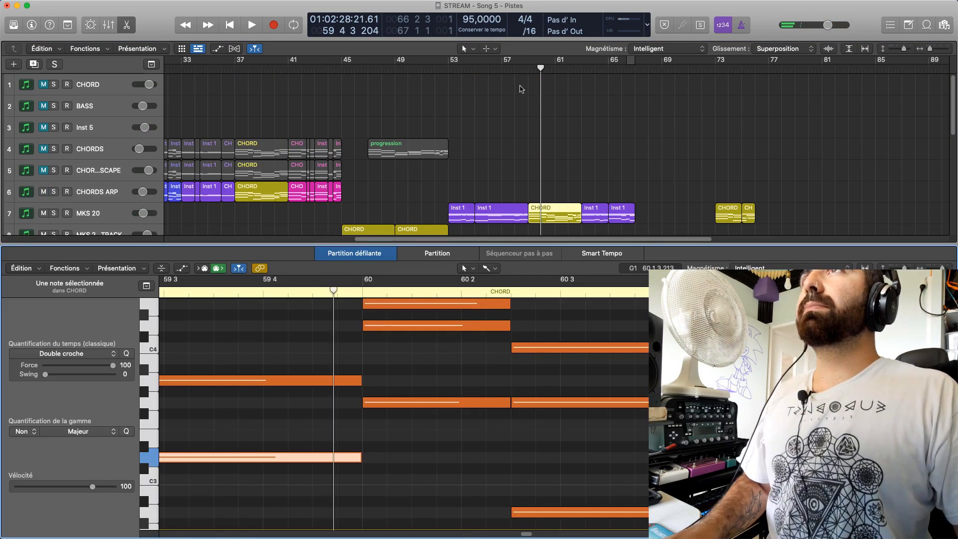
drag(529, 60, 542, 60)
key(space)
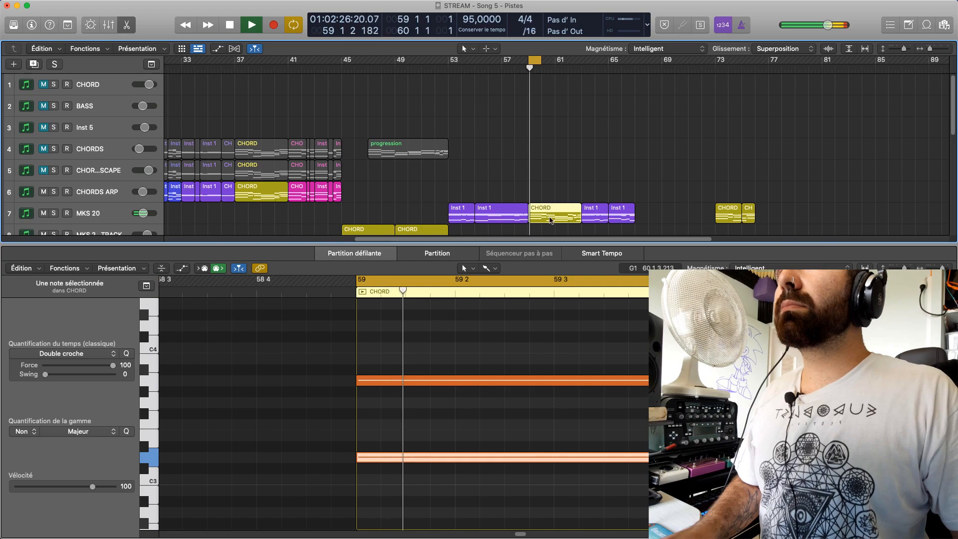
key(e)
key(e)
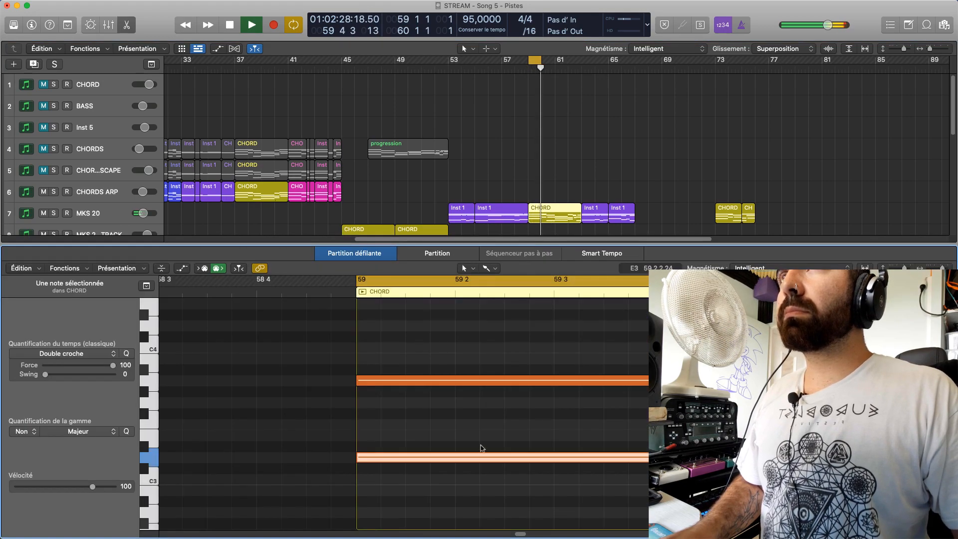
key(space)
scroll(481, 439, down, 2)
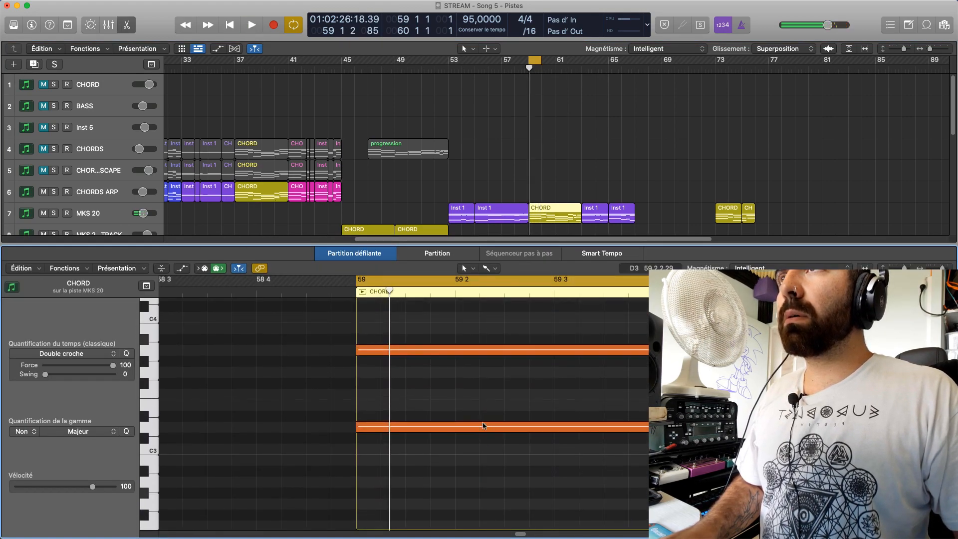
Raise the top note of bar 59's MKS 20 chord to F#4, audition it in the loop and turn cycling off
click(488, 349)
scroll(503, 443, up, 5)
click(502, 357)
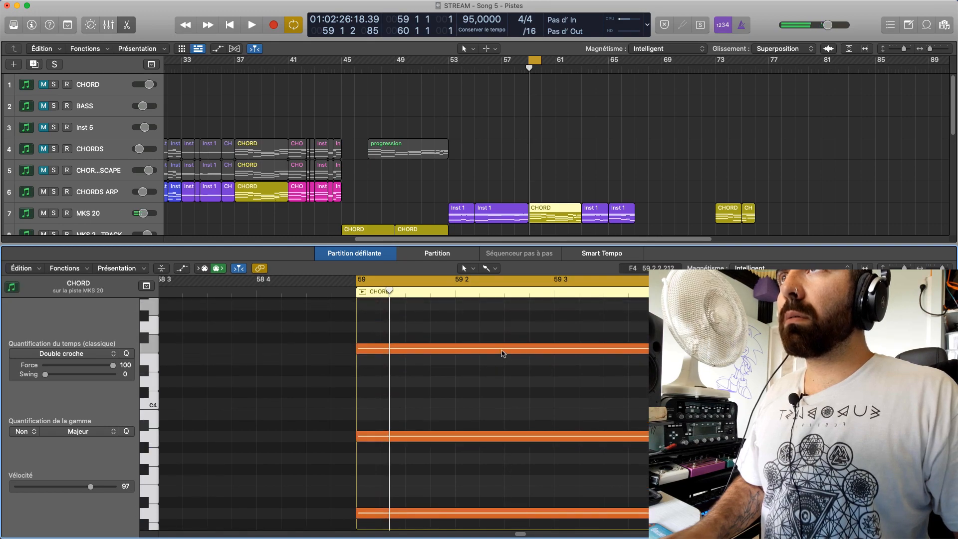
click(503, 346)
drag(503, 344, 502, 334)
key(space)
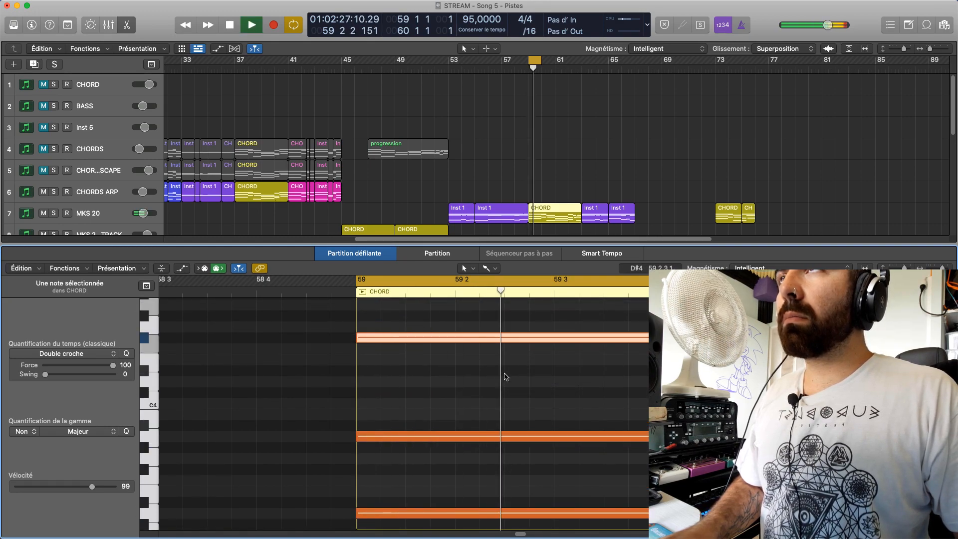
click(480, 373)
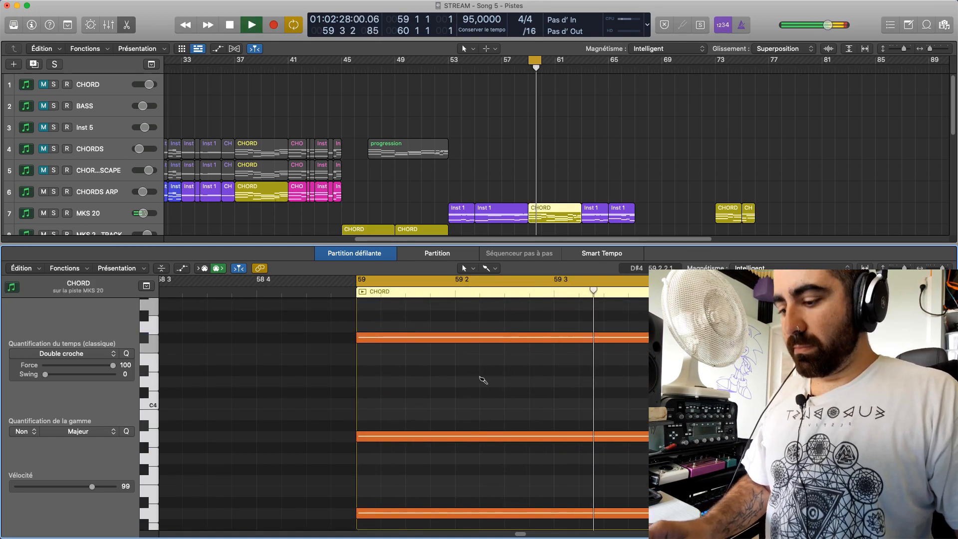
key(space)
click(535, 61)
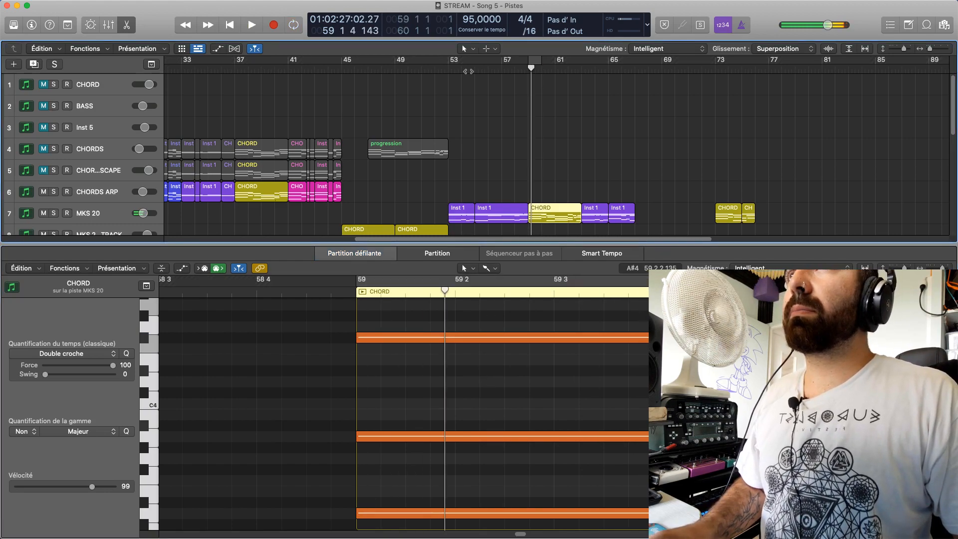
Play the arrangement from around bar 55 and again from bar 58 to judge the MKS 20 chord in context
double_click(474, 72)
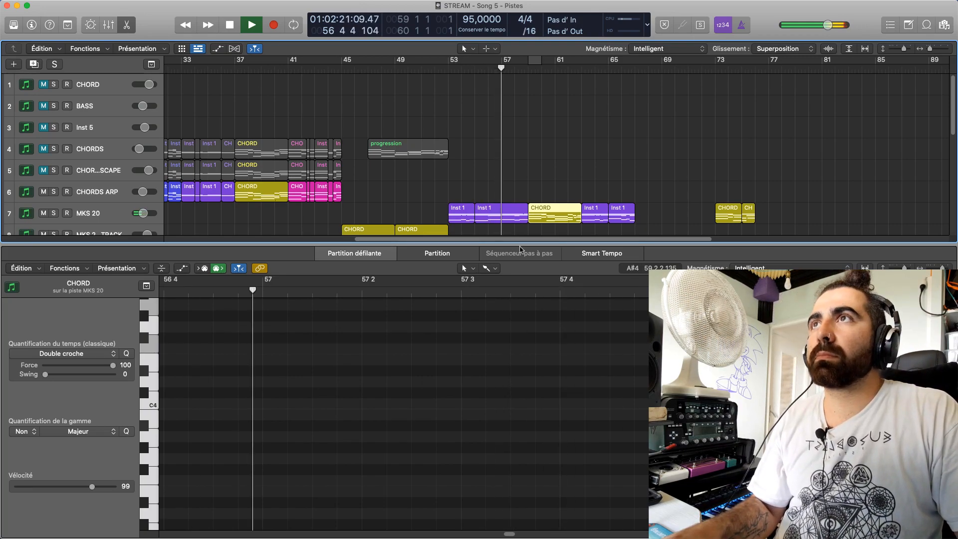
drag(521, 250, 520, 351)
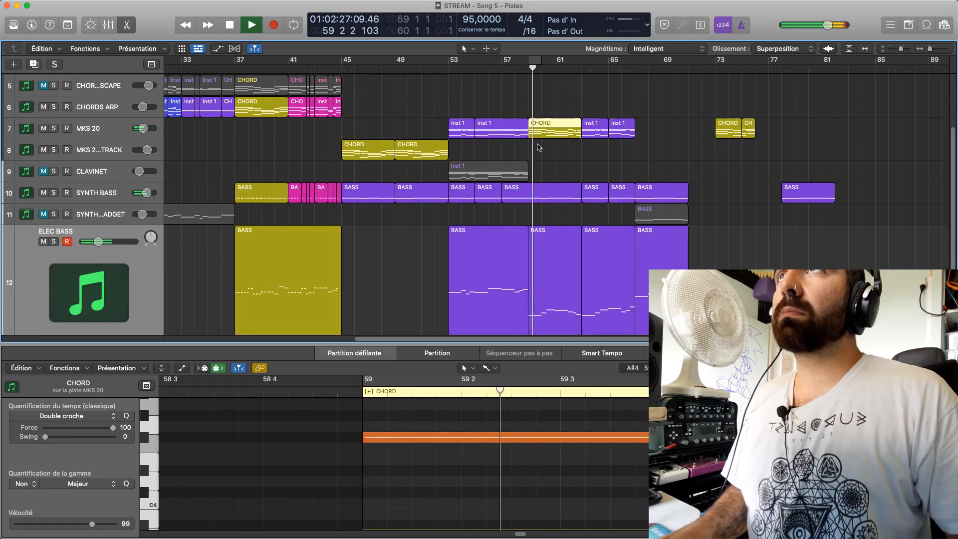
key(space)
key(space)
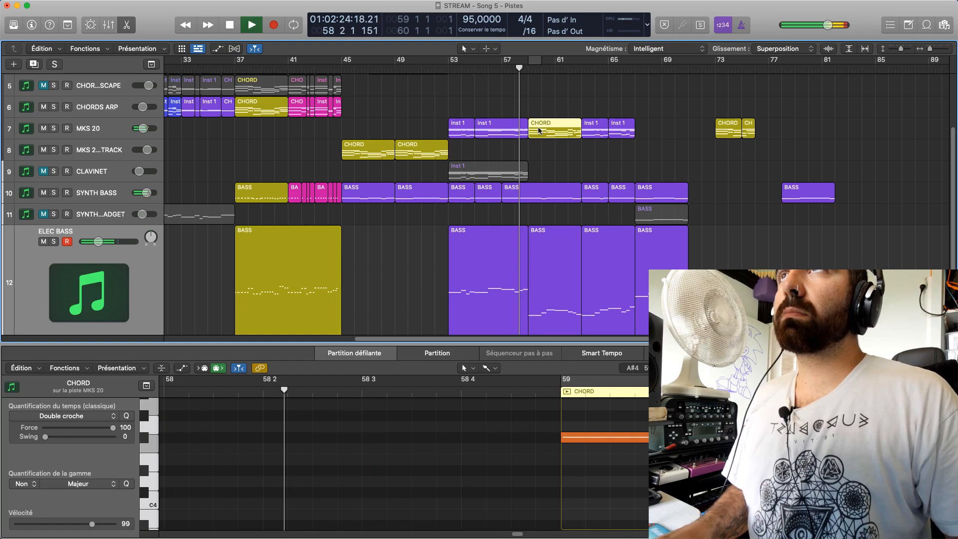
key(e)
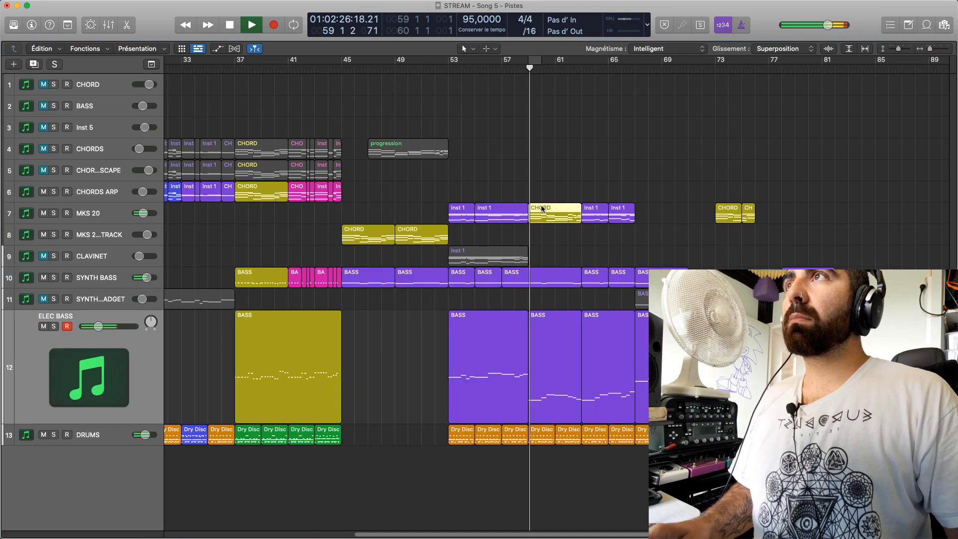
key(space)
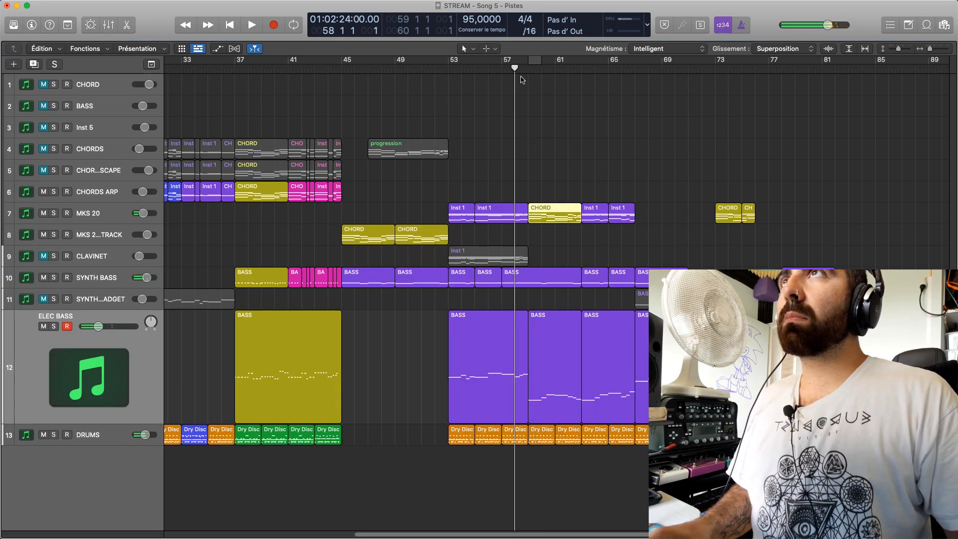
Lower the synth bass note that fills bar 59 to C0 and listen to the passage from bar 58
double_click(537, 277)
click(467, 502)
scroll(520, 507, up, 2)
key(space)
scroll(506, 422, down, 2)
mouse_move(505, 414)
mouse_down()
mouse_move(516, 504)
mouse_move(507, 429)
mouse_up()
key(space)
click(254, 393)
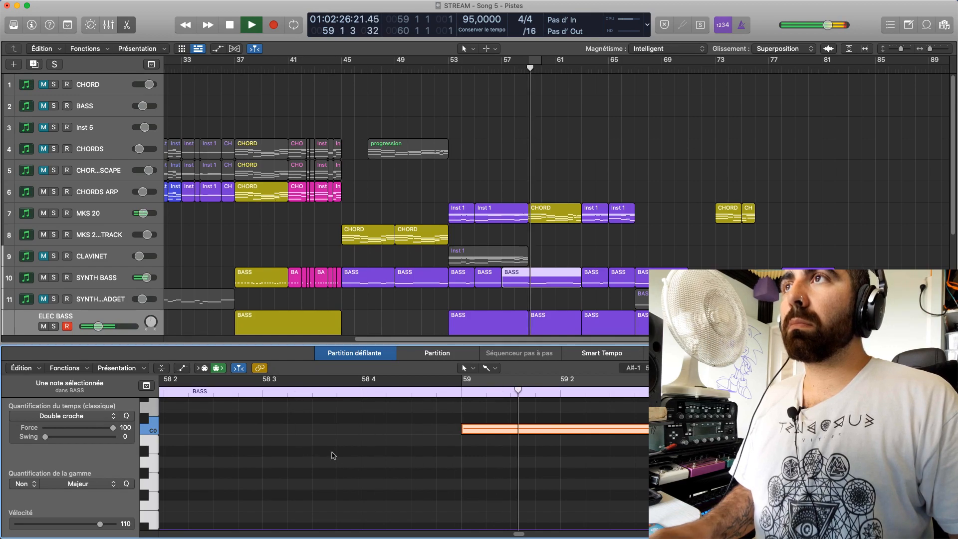
scroll(334, 454, up, 5)
scroll(505, 295, down, 6)
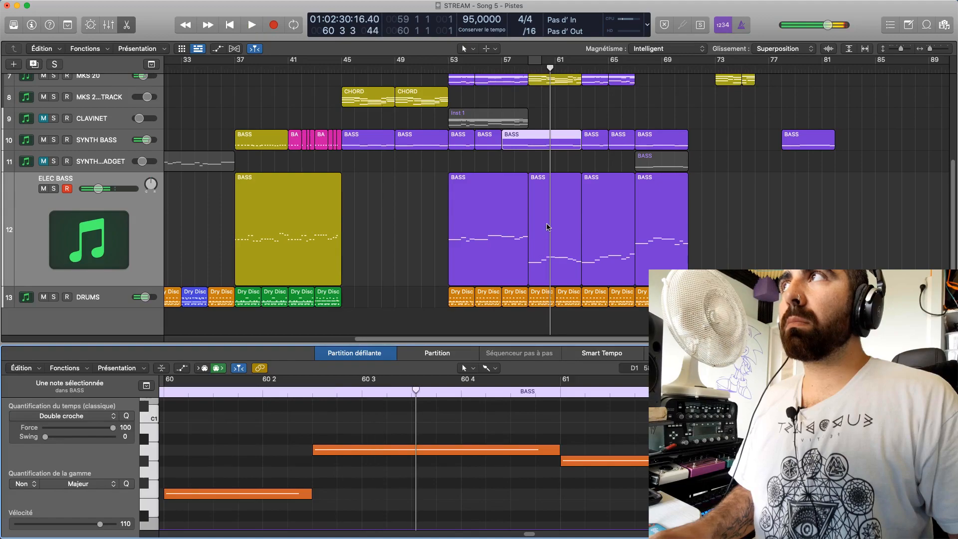
Examine the electric bass notes in the region covering bars 59 to 62 and listen from bar 59
click(547, 227)
click(535, 136)
drag(527, 72, 531, 74)
click(546, 247)
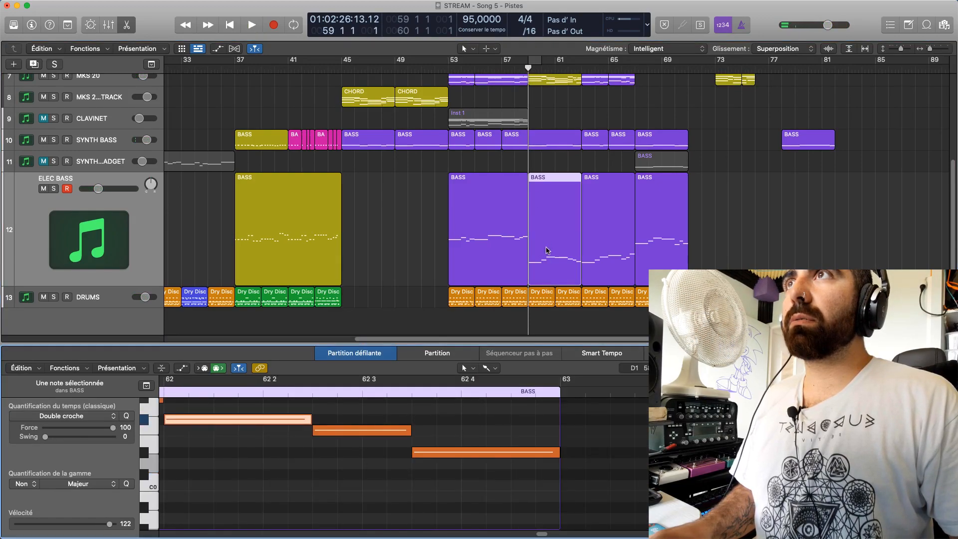
scroll(299, 495, up, 3)
scroll(289, 494, down, 4)
scroll(277, 491, up, 2)
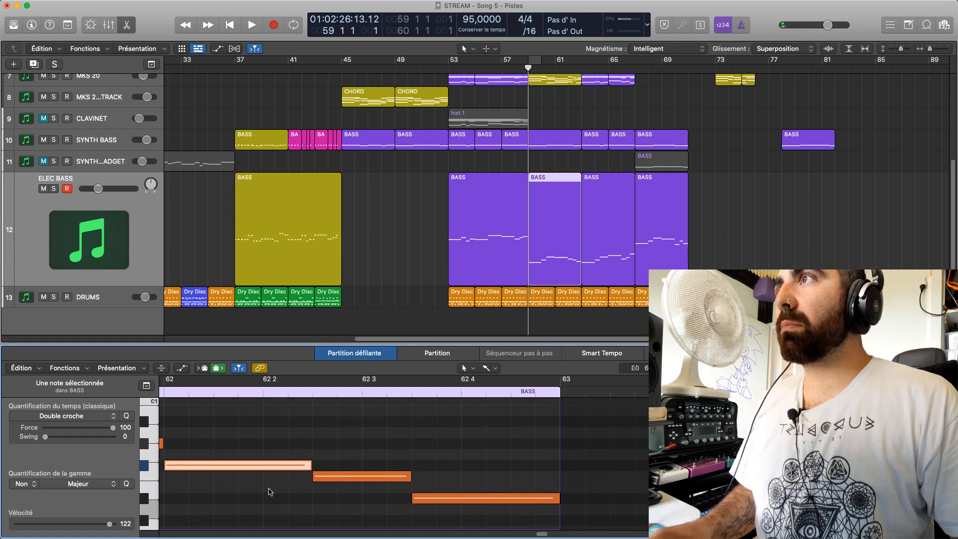
drag(243, 472, 289, 466)
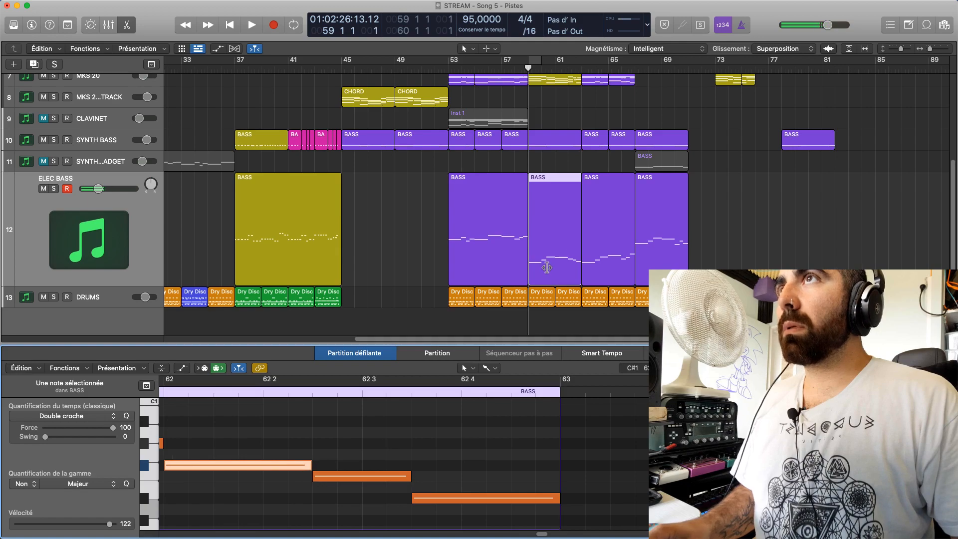
click(551, 215)
click(554, 169)
click(548, 183)
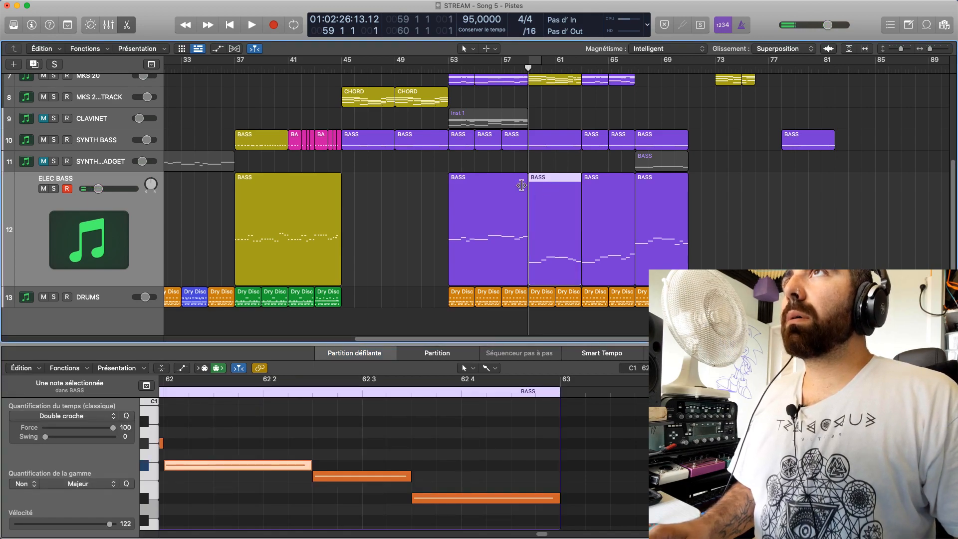
key(space)
key(space)
Check bar 59's synth bass pitch and move the electric bass note in that bar down to C0 to match it
click(399, 484)
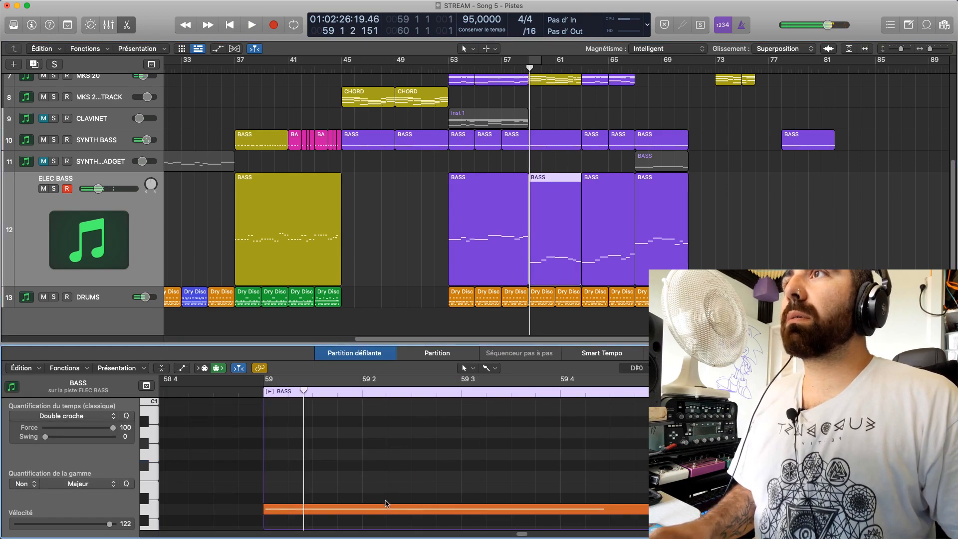
scroll(374, 486, down, 4)
click(341, 424)
scroll(338, 481, up, 4)
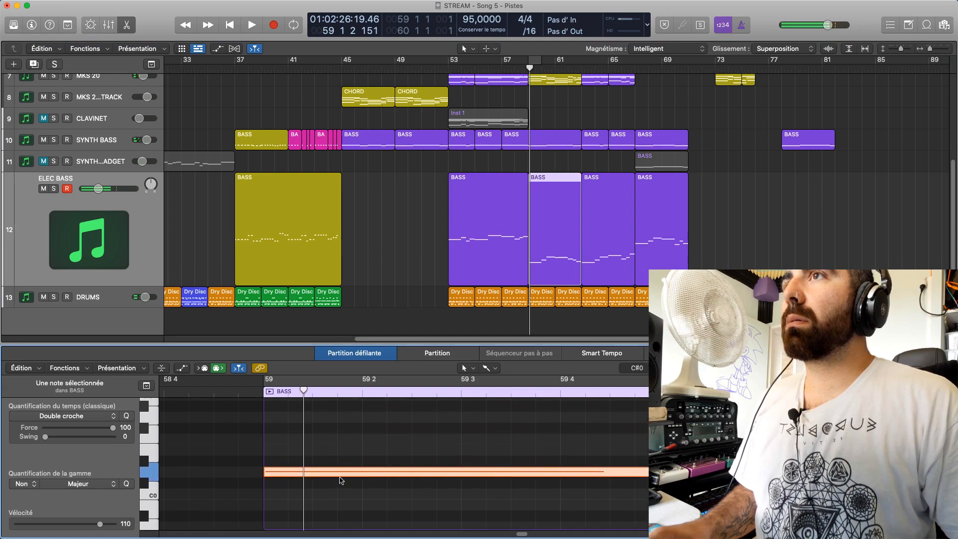
mouse_move(341, 475)
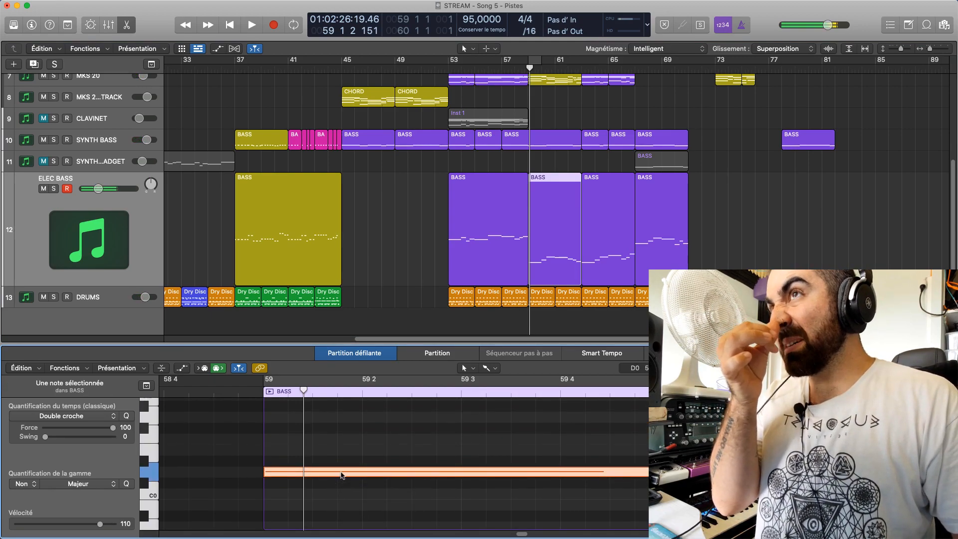
mouse_move(341, 475)
mouse_down()
mouse_move(341, 467)
mouse_move(341, 476)
mouse_up()
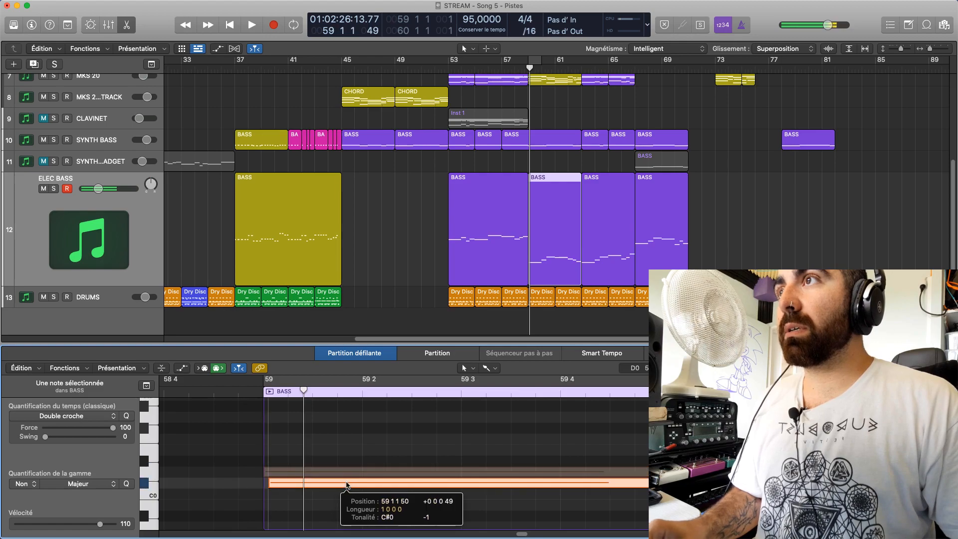
click(539, 139)
click(361, 497)
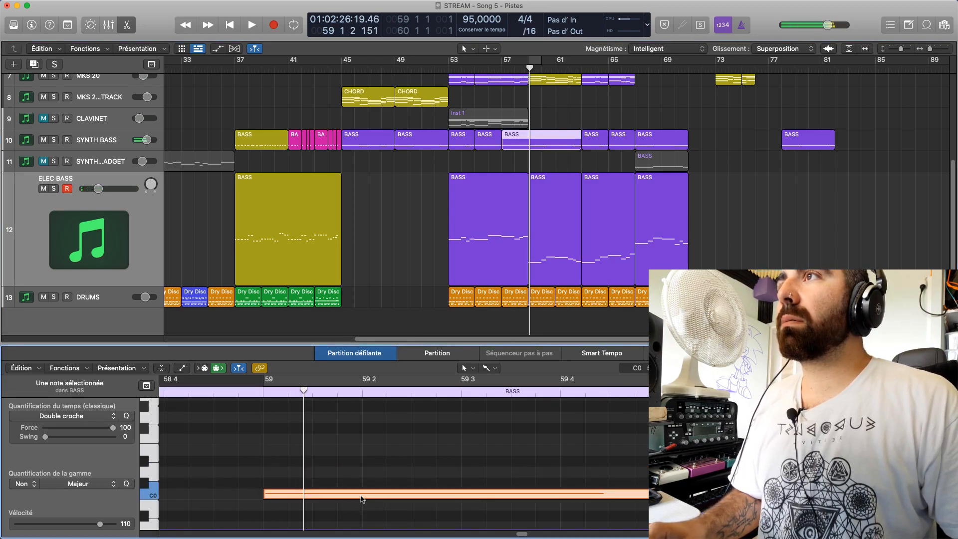
click(537, 259)
drag(317, 471, 319, 495)
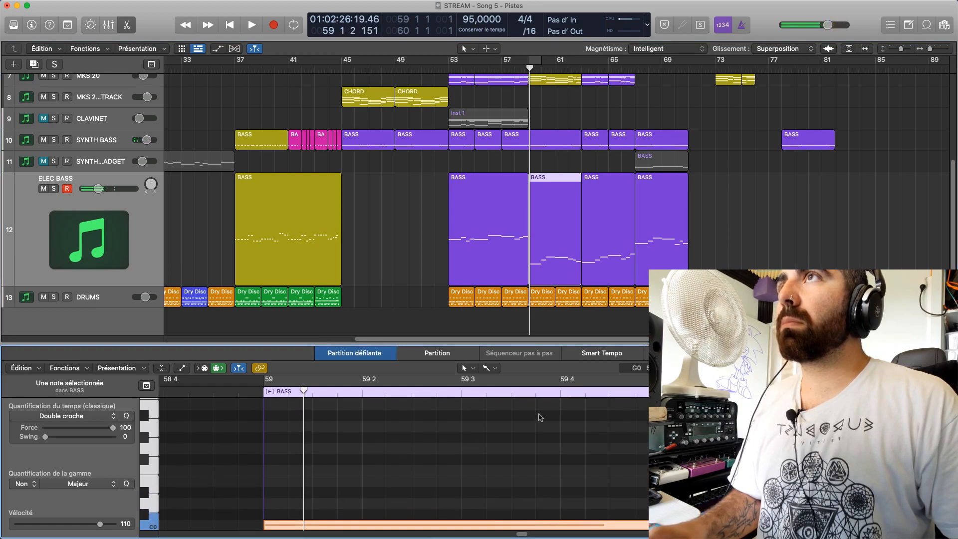
Solo the ELEC BASS track and play it from bar 59
click(569, 243)
click(570, 161)
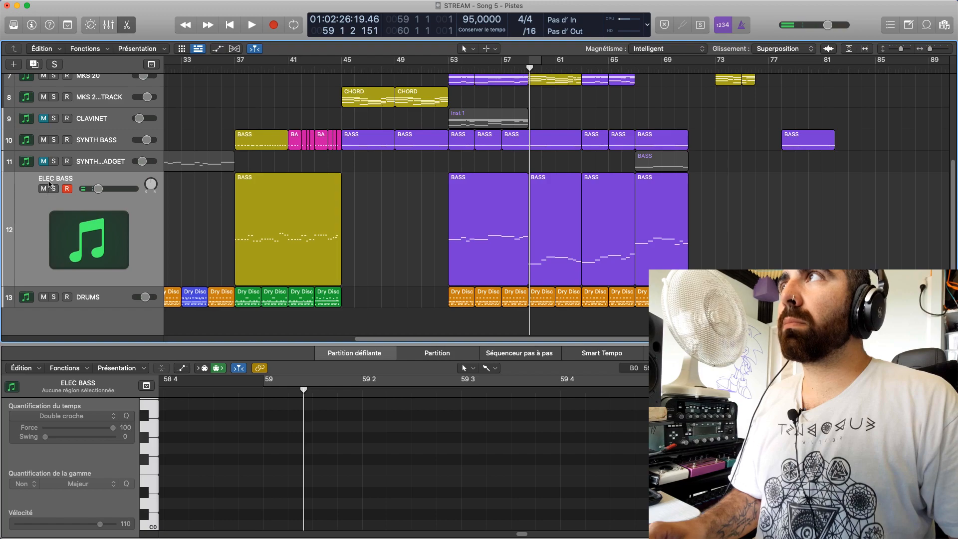
click(54, 189)
key(space)
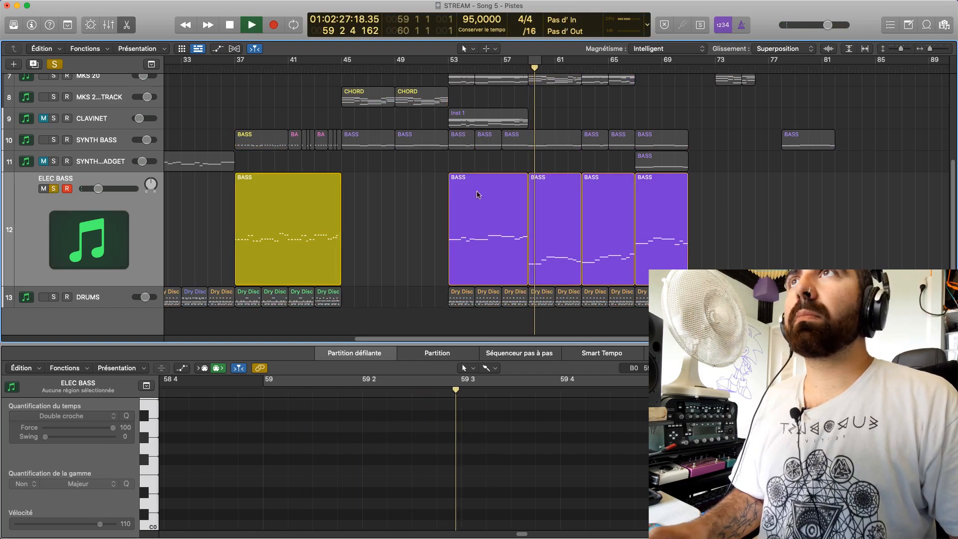
Transpose all notes of the ELEC BASS region in bars 59 to 62 up two octaves, with the first note at C2
double_click(567, 230)
drag(940, 368, 933, 368)
drag(696, 344, 696, 144)
drag(526, 534, 581, 532)
scroll(403, 452, up, 8)
click(390, 497)
key(super+a)
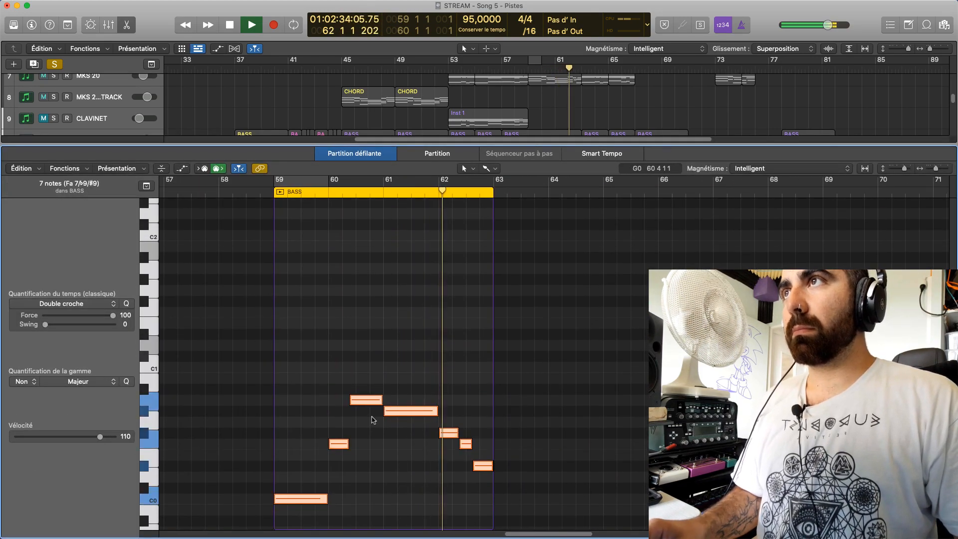
drag(369, 398, 369, 267)
Listen to the soloed electric bass from bar 58, close the note editor, and check from bars 53 and 63
key(space)
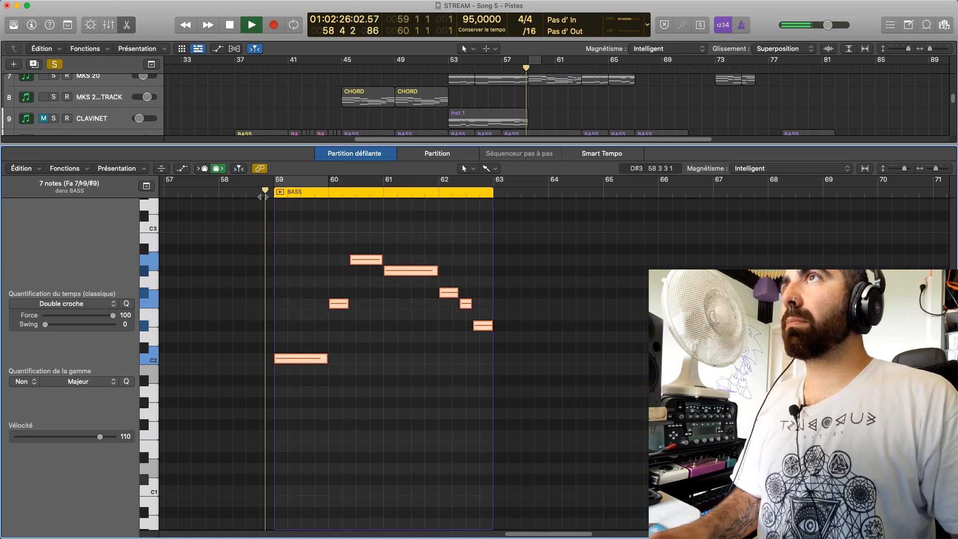
key(e)
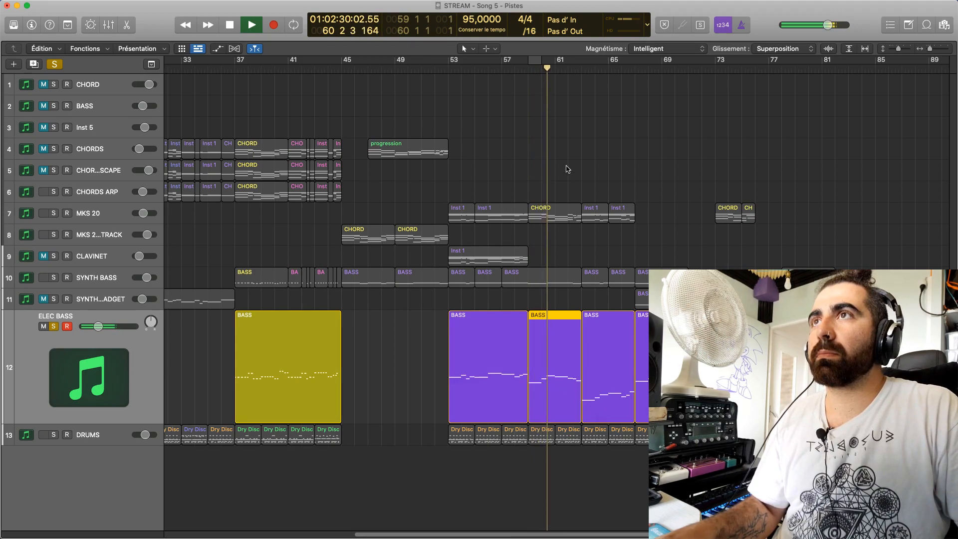
click(449, 73)
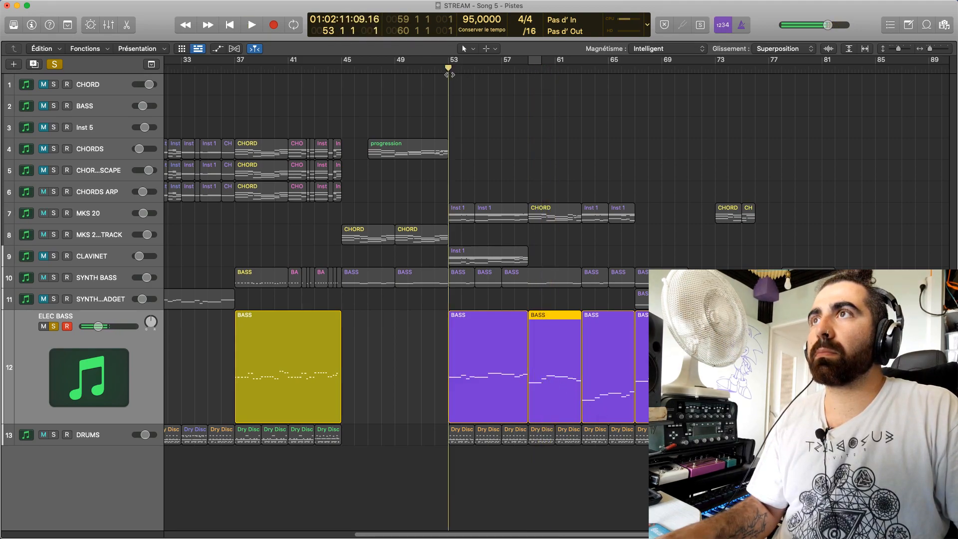
drag(556, 74, 582, 76)
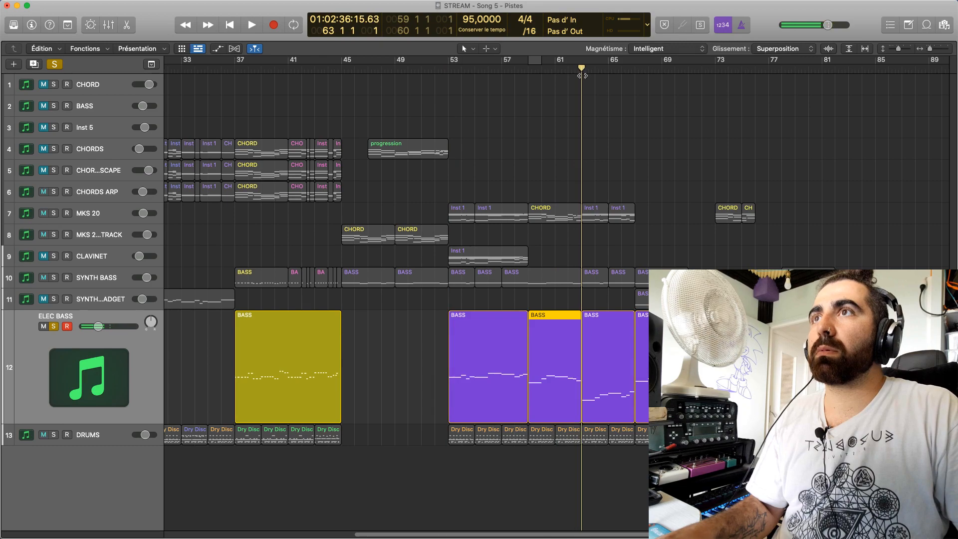
Transpose all notes of the ELEC BASS region in bars 63 to 66 up two octaves, with the first note at D2, and play them
click(609, 382)
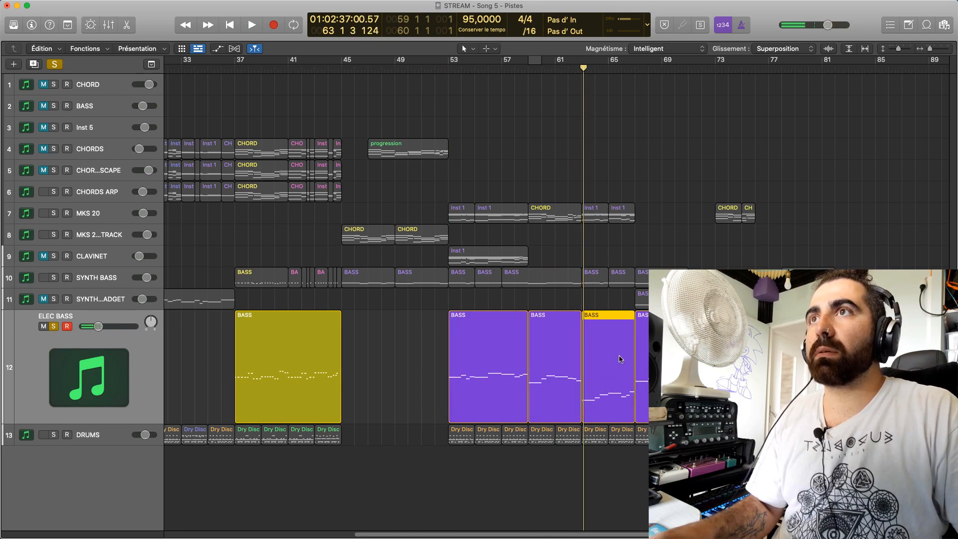
double_click(619, 358)
key(super+a)
scroll(531, 452, up, 4)
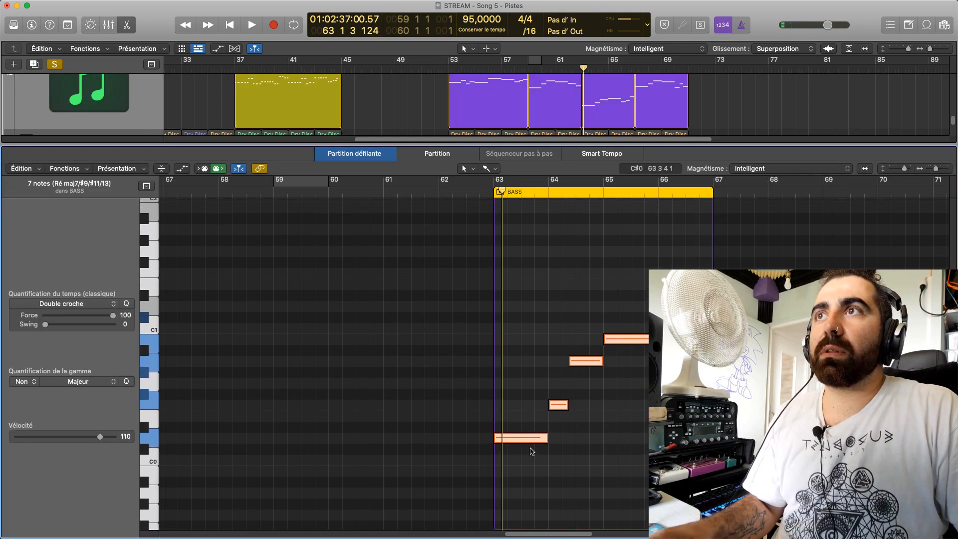
drag(527, 431, 530, 242)
key(space)
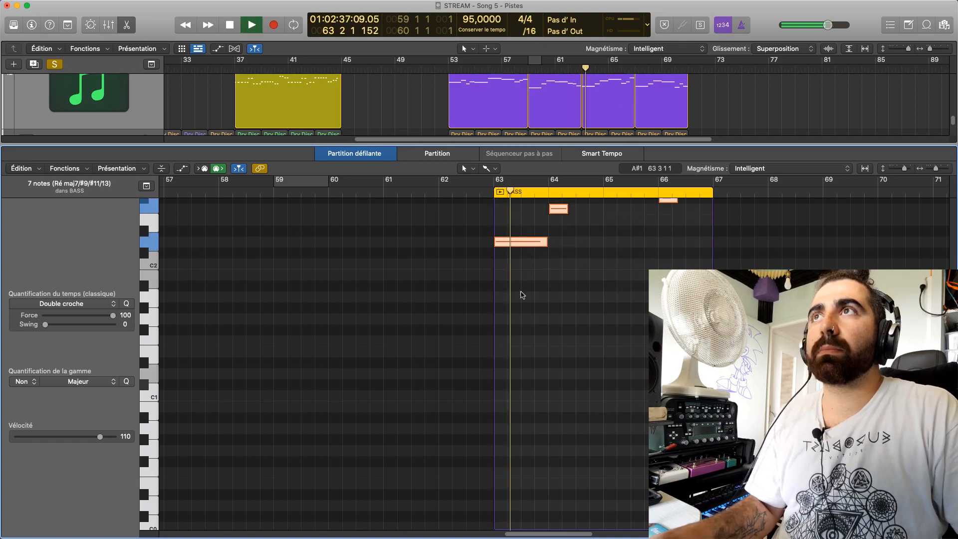
key(space)
click(480, 192)
key(space)
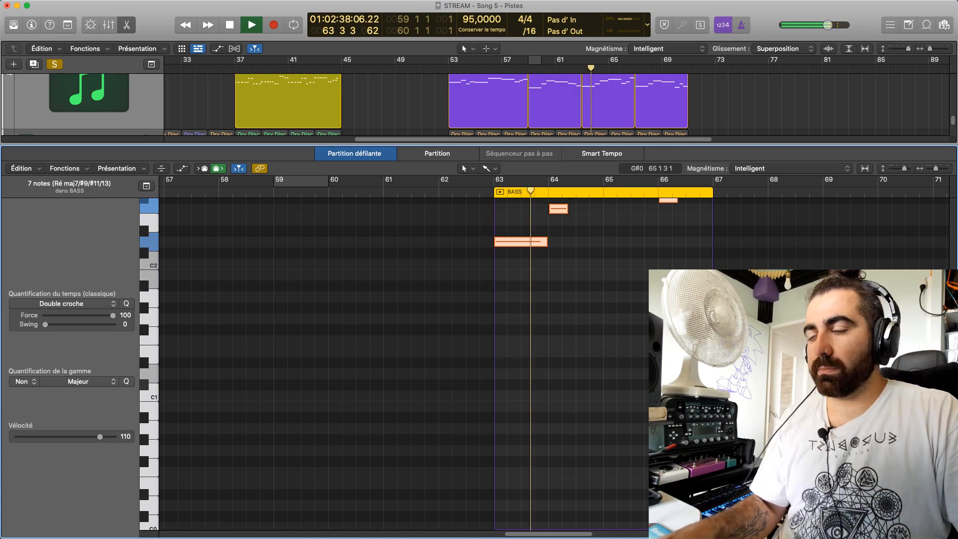
Transpose all notes of the ELEC BASS region in bars 67 to 70 up one octave, with the first note at D3, and play them
key(e)
key(e)
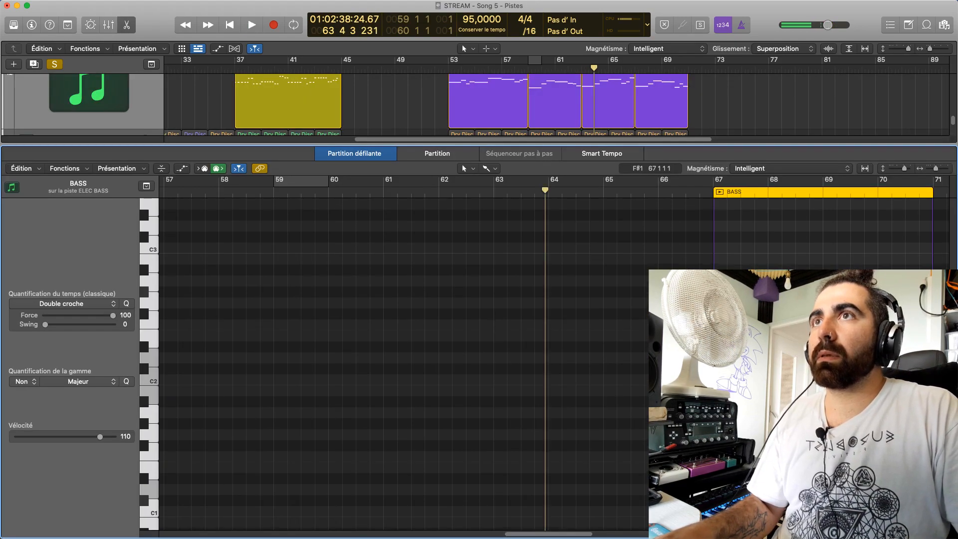
drag(529, 533, 566, 533)
drag(672, 239, 310, 449)
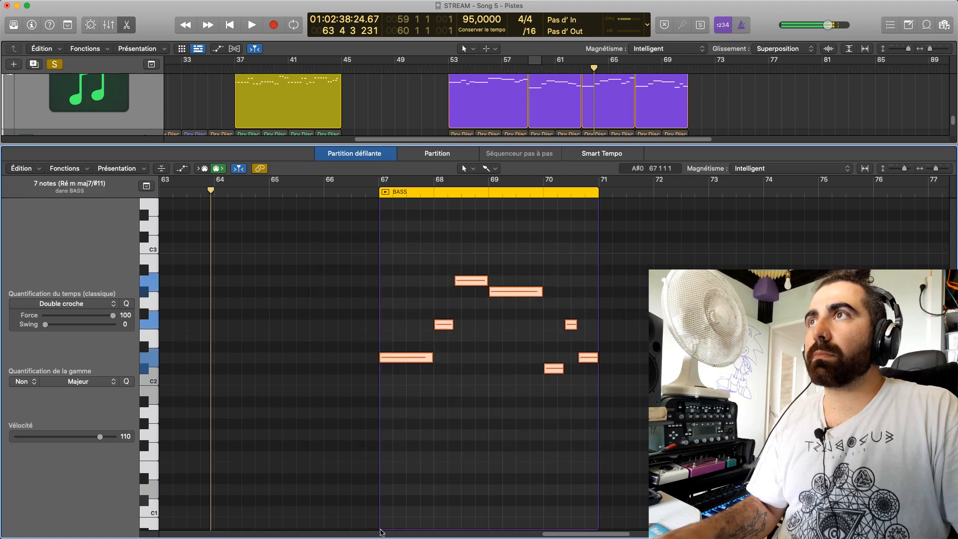
scroll(403, 475, up, 5)
drag(406, 480, 410, 258)
click(365, 191)
key(space)
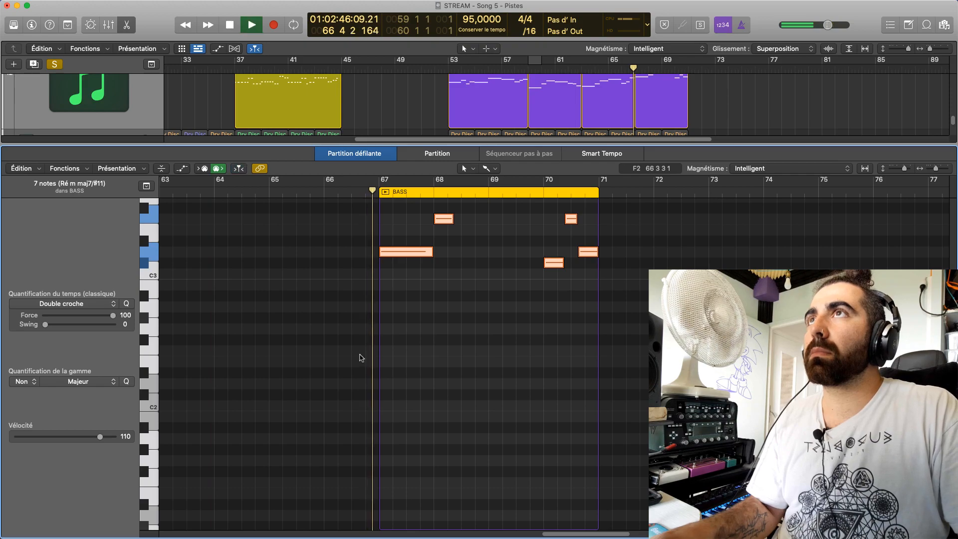
scroll(375, 358, up, 5)
key(e)
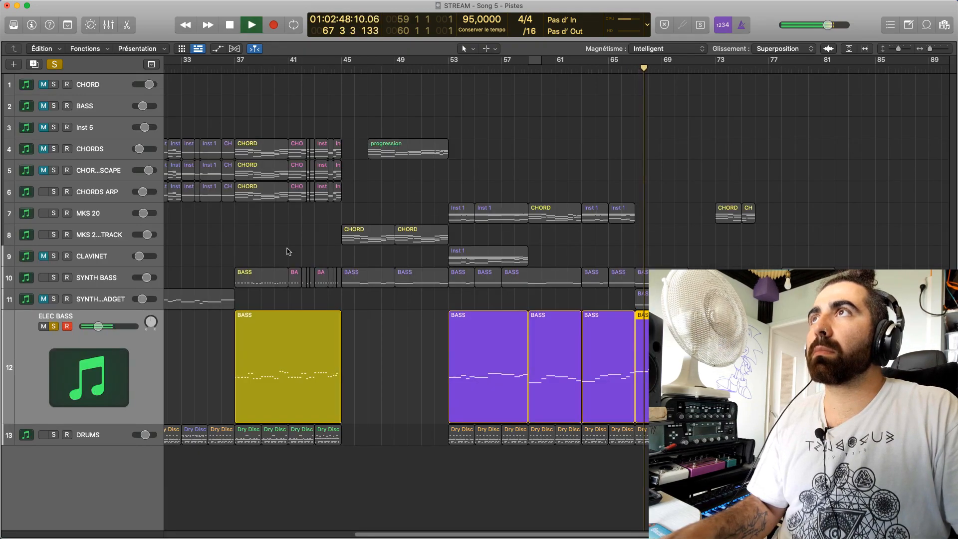
Solo SYNTH BASS alongside ELEC BASS, lower the electric bass notes of bars 67 to 70 by one octave, and play from bar 67
click(54, 278)
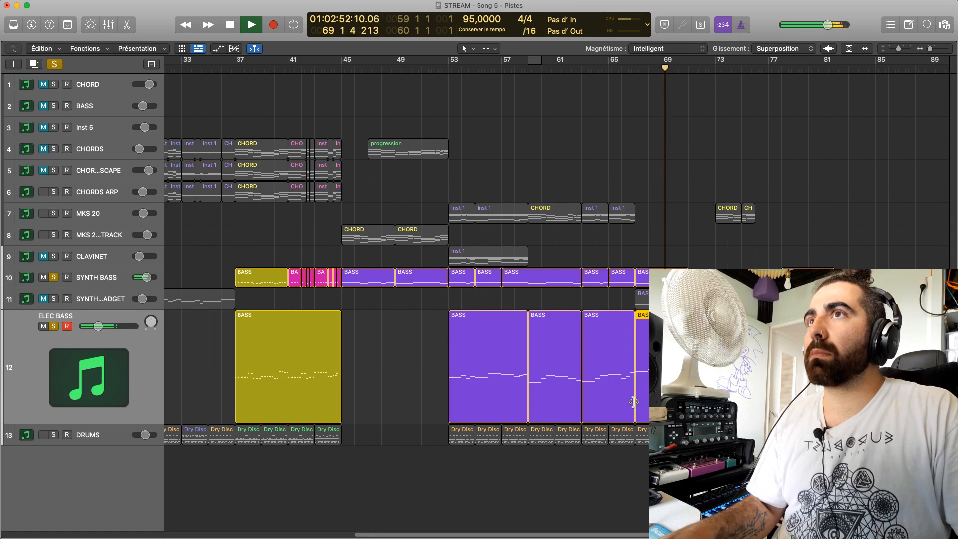
key(e)
key(alt+shift+Down)
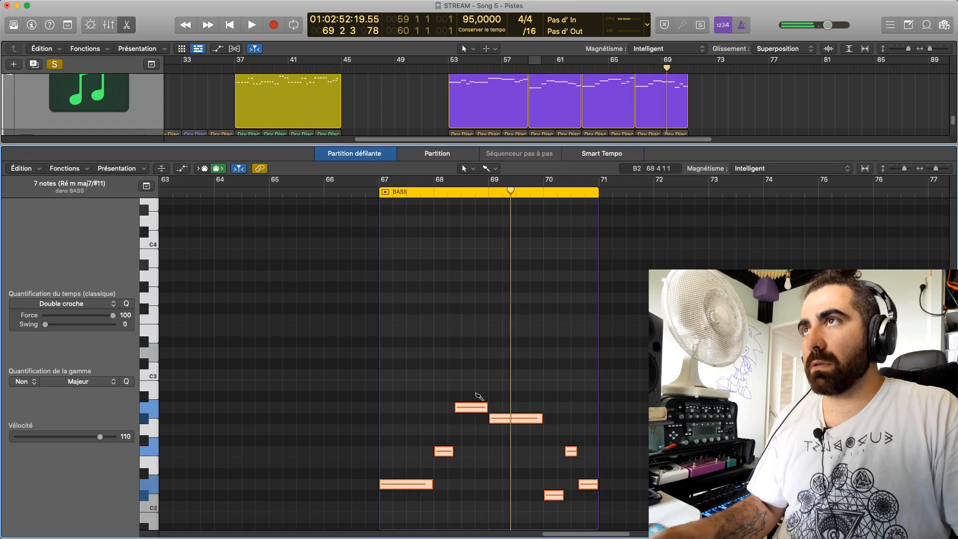
key(space)
key(space)
click(376, 195)
key(space)
key(space)
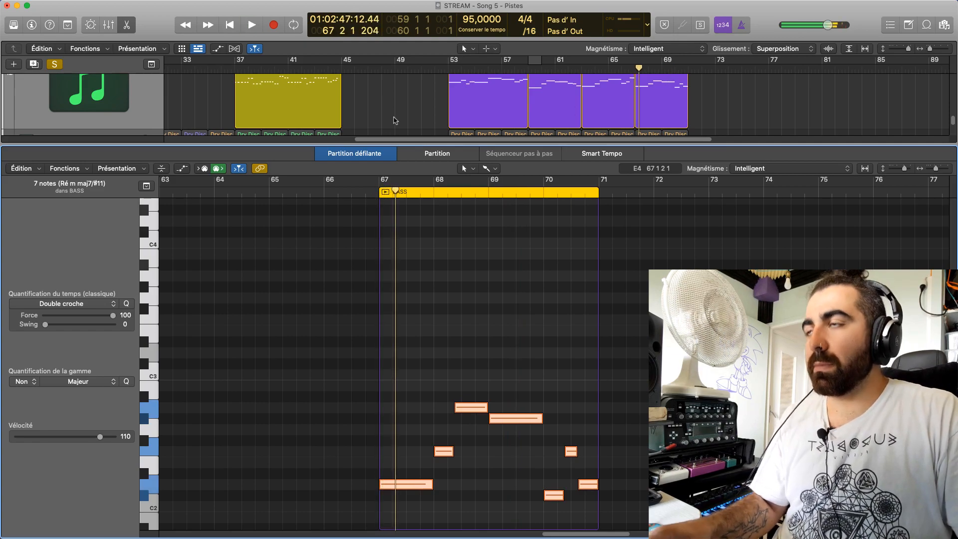
Play both basses from bar 57 with the note editor closed, and take ELEC BASS and SYNTH BASS out of solo
click(502, 70)
key(e)
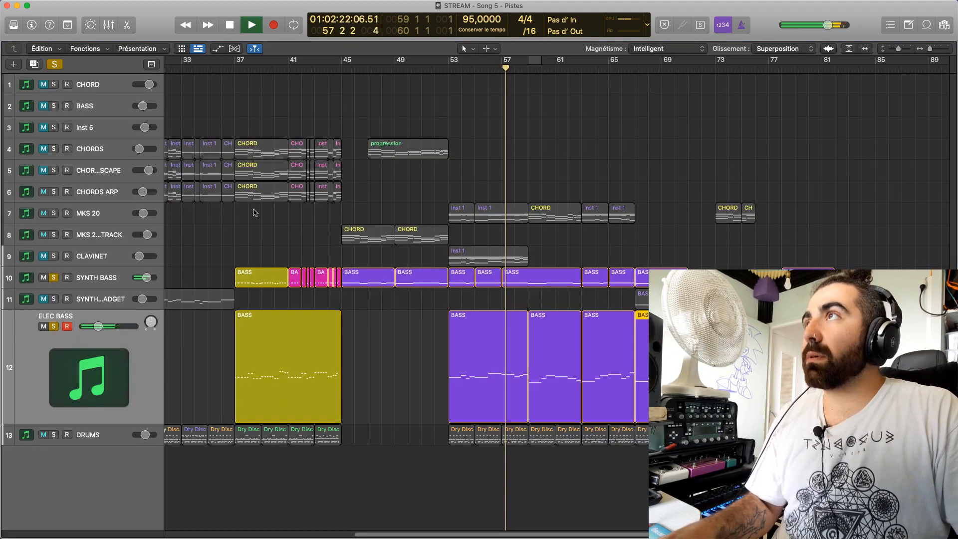
click(54, 278)
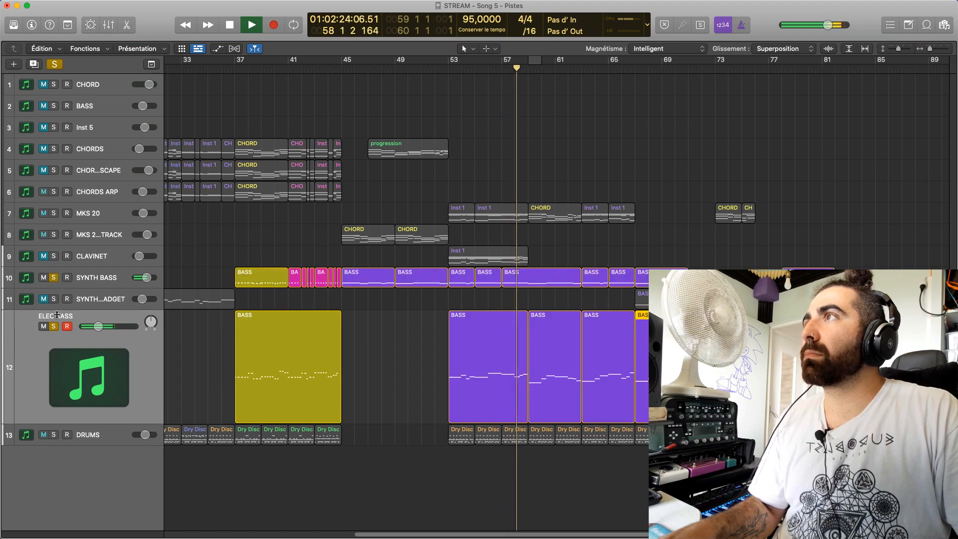
click(51, 326)
click(51, 278)
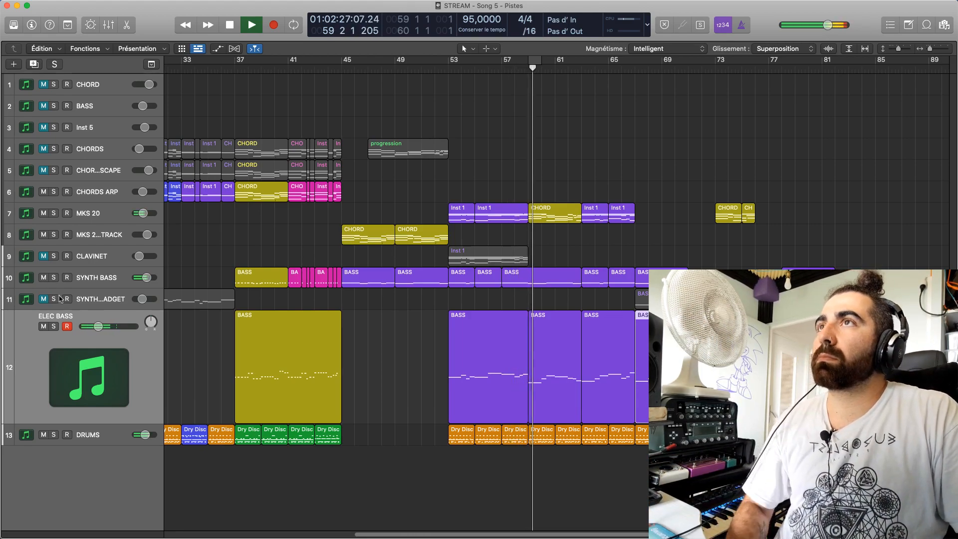
Set the velocity of all notes in the MKS 20 CHORD region at bars 59 to 62 to 90 and play from bar 59
double_click(547, 221)
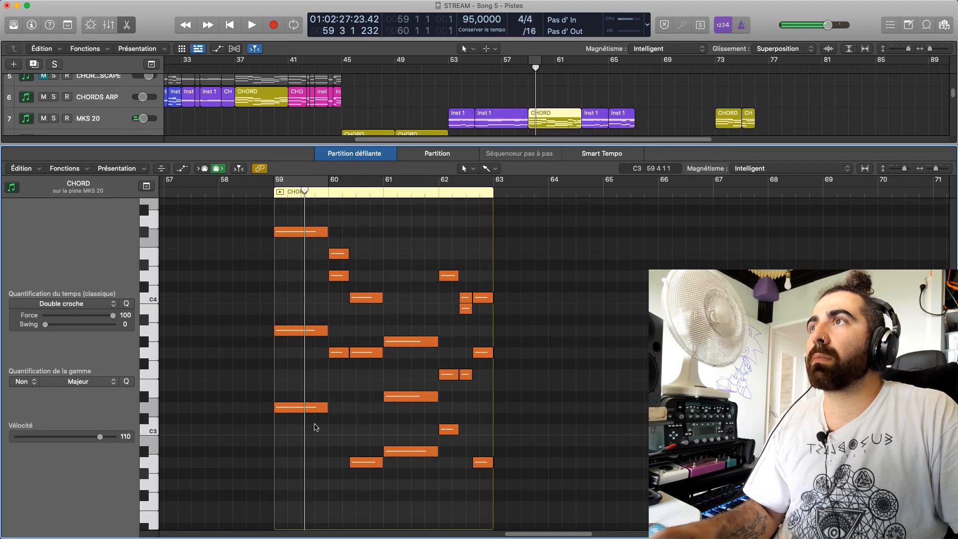
key(super+a)
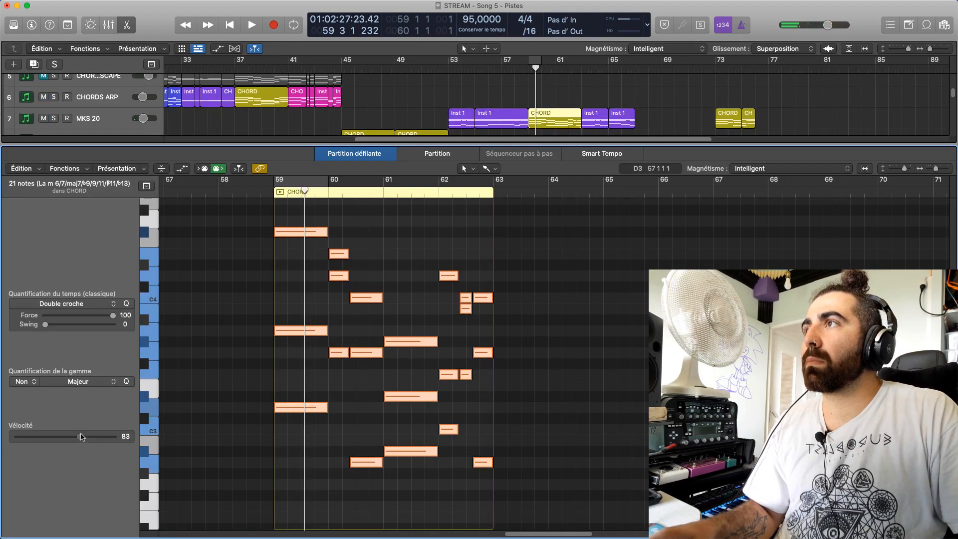
key(shift+space)
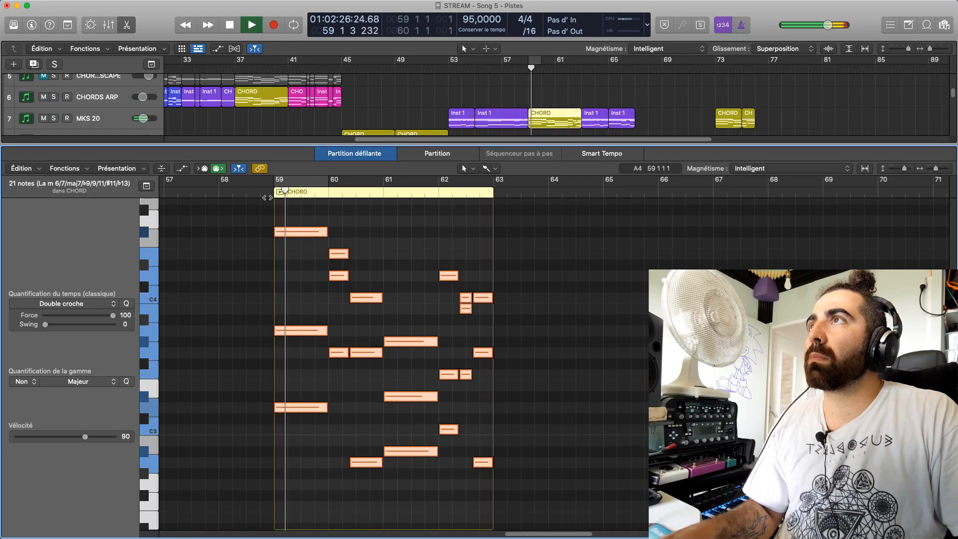
drag(542, 152, 541, 381)
key(space)
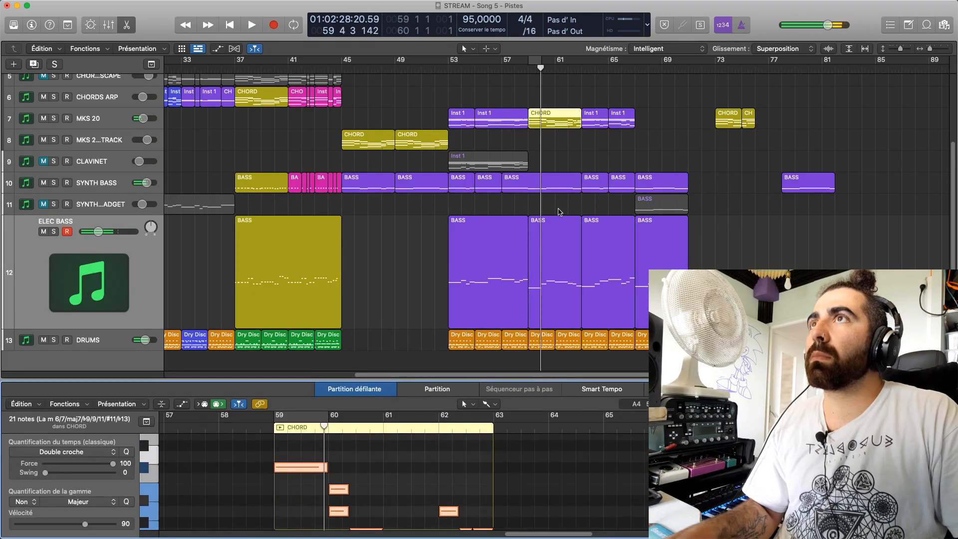
Set the velocity of the SYNTH BASS C0 note in bar 59 to 117 and listen to it in context
click(547, 188)
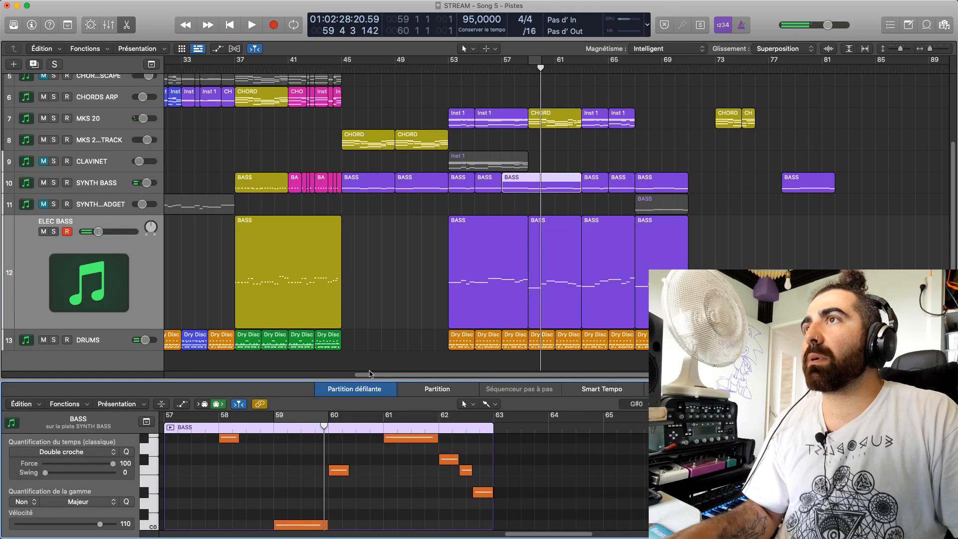
drag(376, 386, 375, 200)
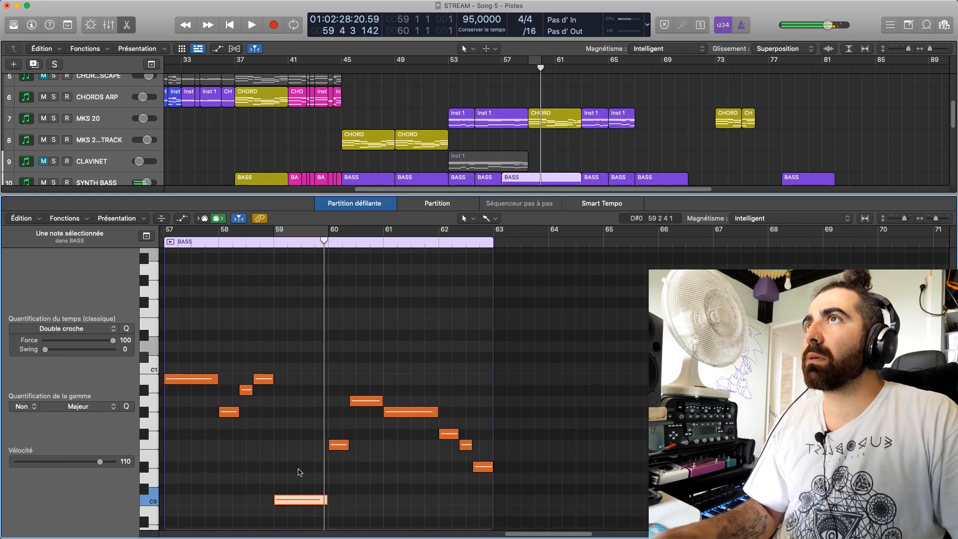
click(297, 499)
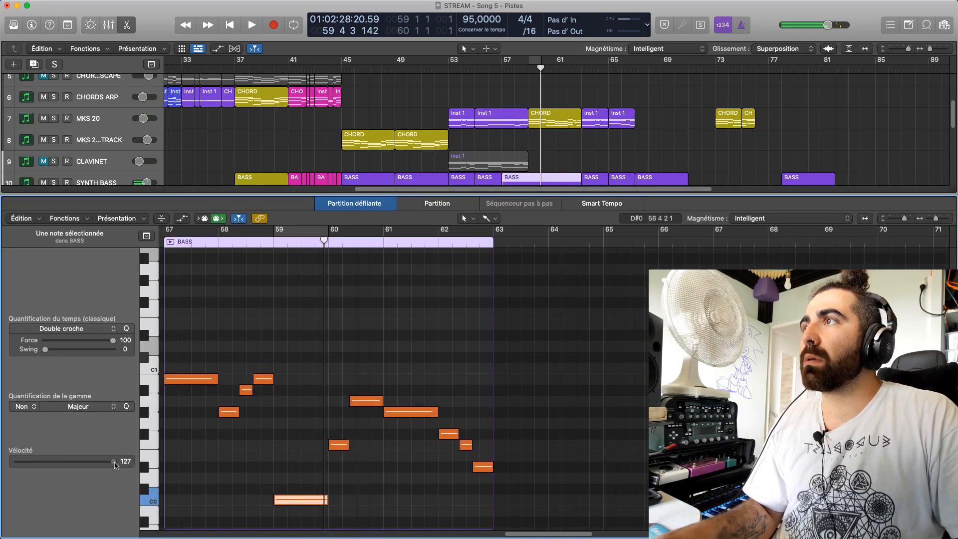
key(space)
click(260, 242)
key(space)
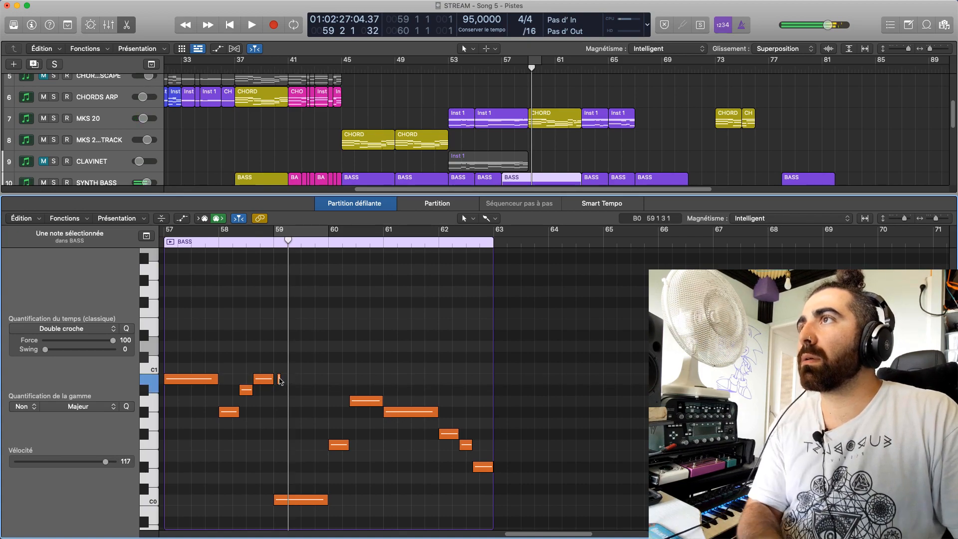
Copy the synth bass C0 note in bar 59 one octave up to C1 and play from bar 58
drag(302, 495, 303, 372)
click(233, 241)
key(space)
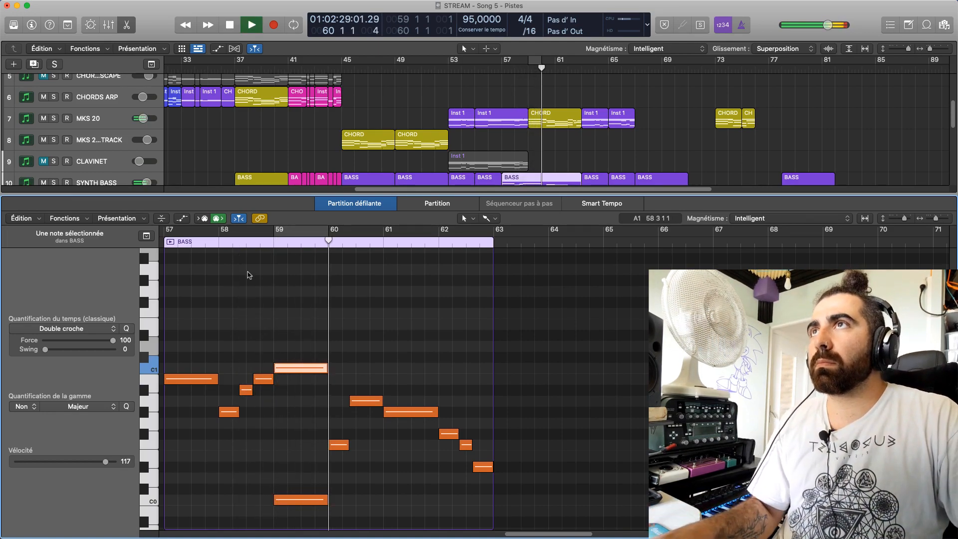
Loop bar 59 and raise the lowest note of the MKS 20 chord in that bar by one octave to D4
key(e)
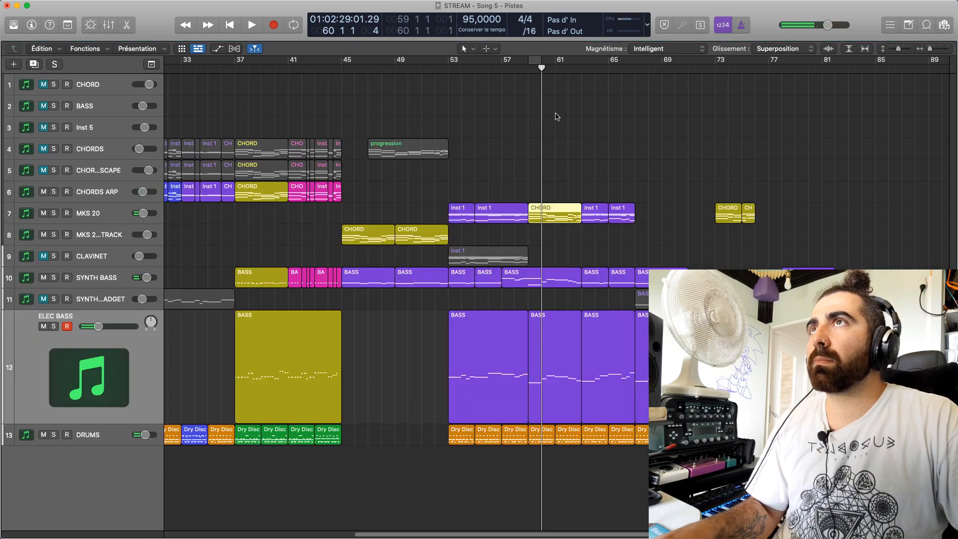
click(552, 207)
key(e)
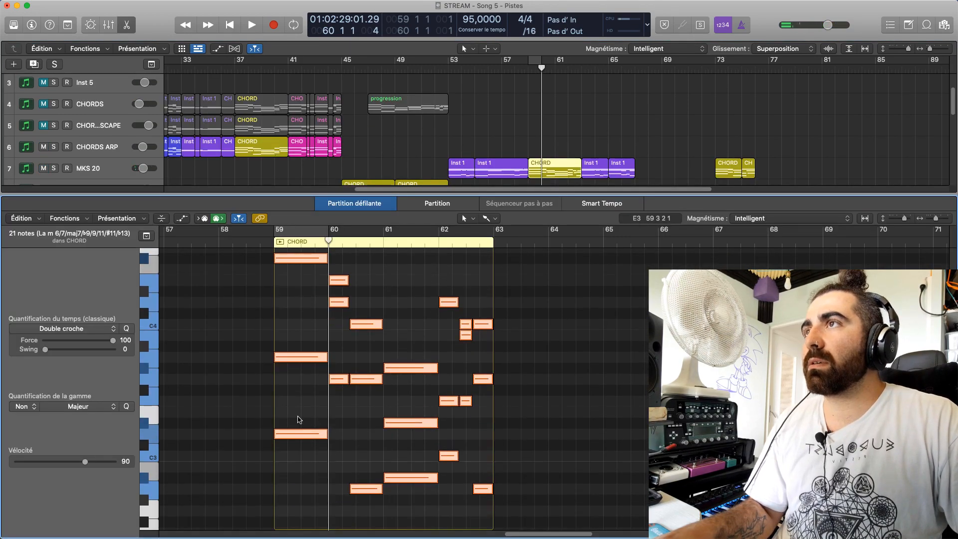
scroll(287, 436, down, 3)
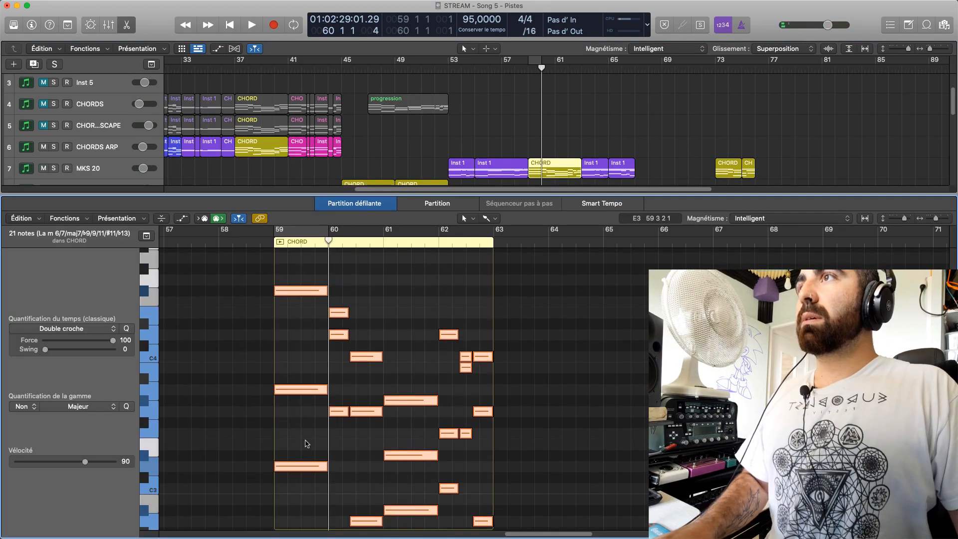
click(278, 231)
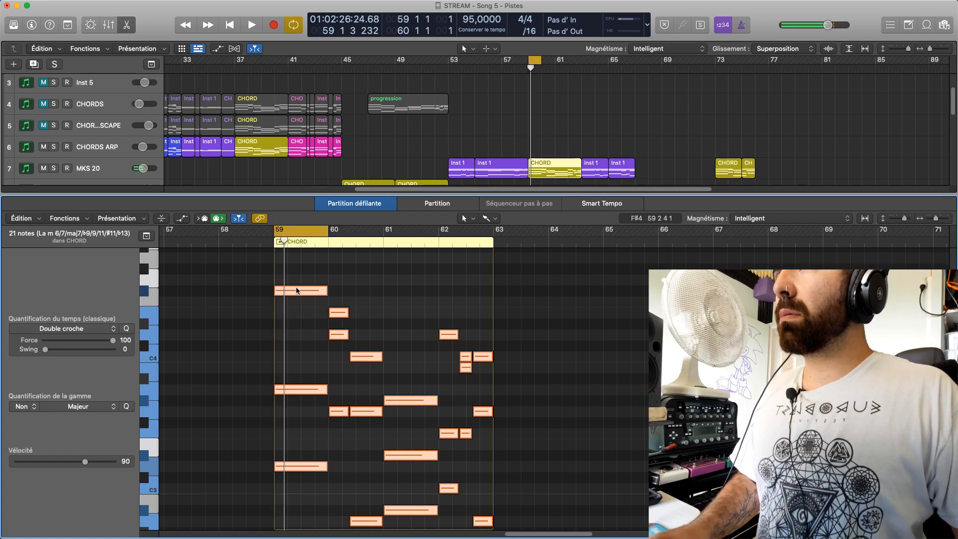
drag(299, 465, 304, 358)
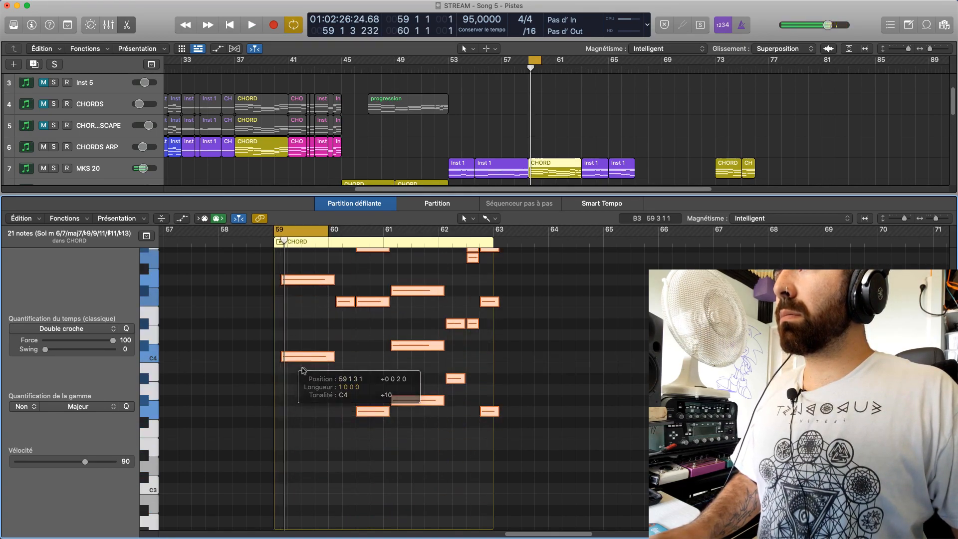
key(super+z)
click(306, 433)
drag(302, 466, 303, 336)
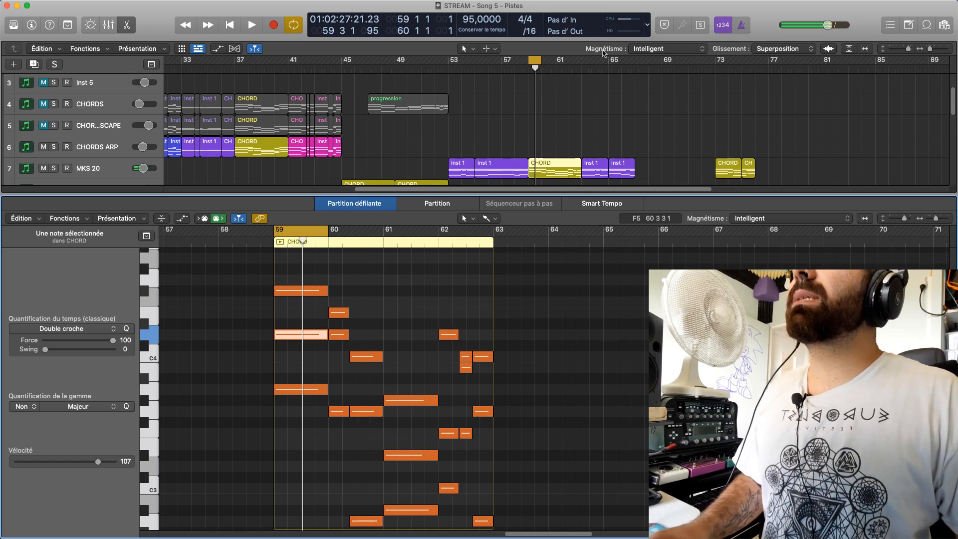
Turn off the loop and listen to the MKS 20 chord transition from bar 58 into bar 59
click(536, 60)
click(515, 68)
key(space)
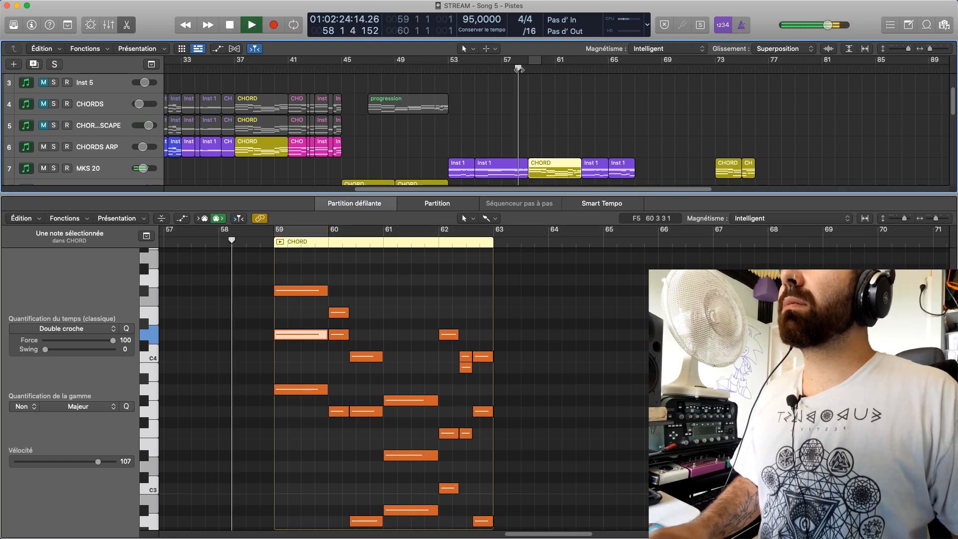
click(601, 343)
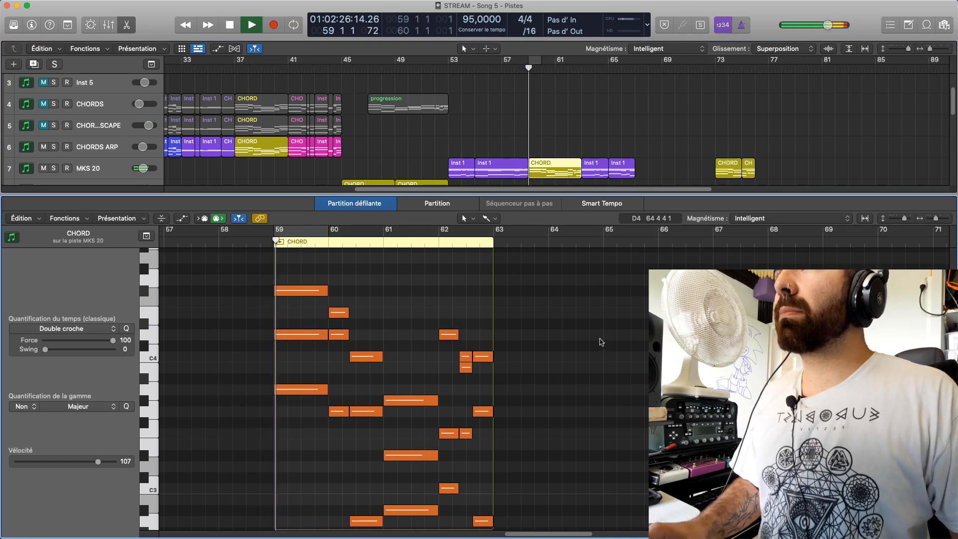
click(517, 67)
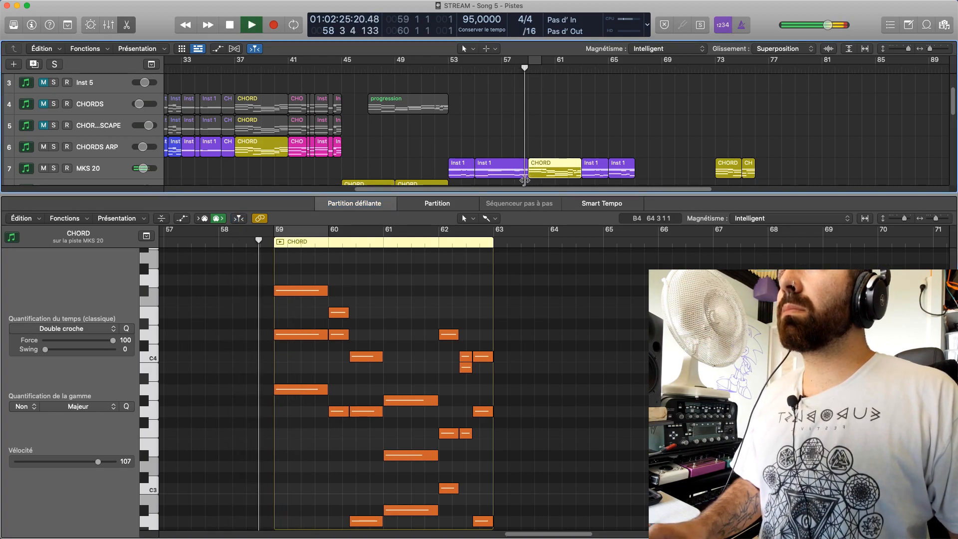
key(space)
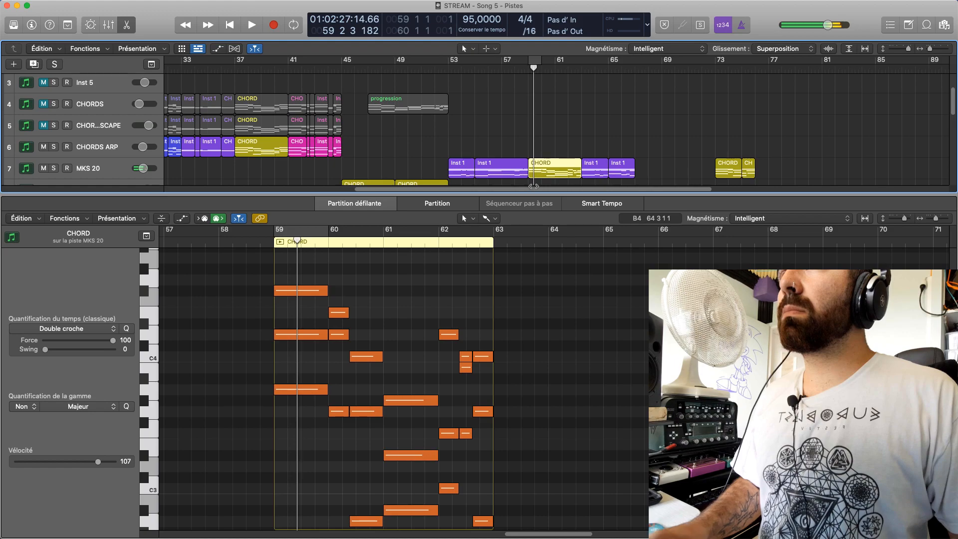
Open the SYNTH BASS region of bars 57 to 62, mute ELEC BASS and play the passage around bar 59
scroll(531, 182, down, 5)
click(543, 125)
click(294, 418)
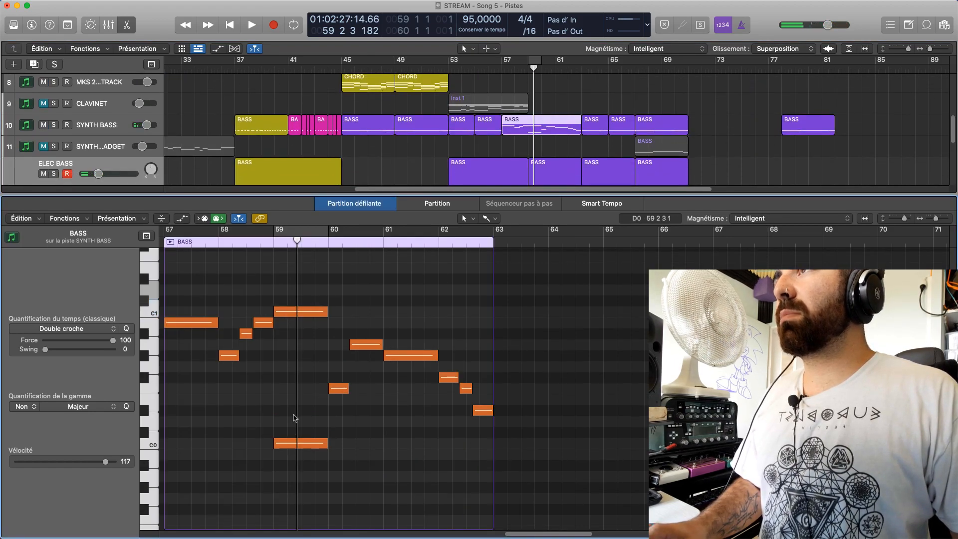
click(43, 173)
key(space)
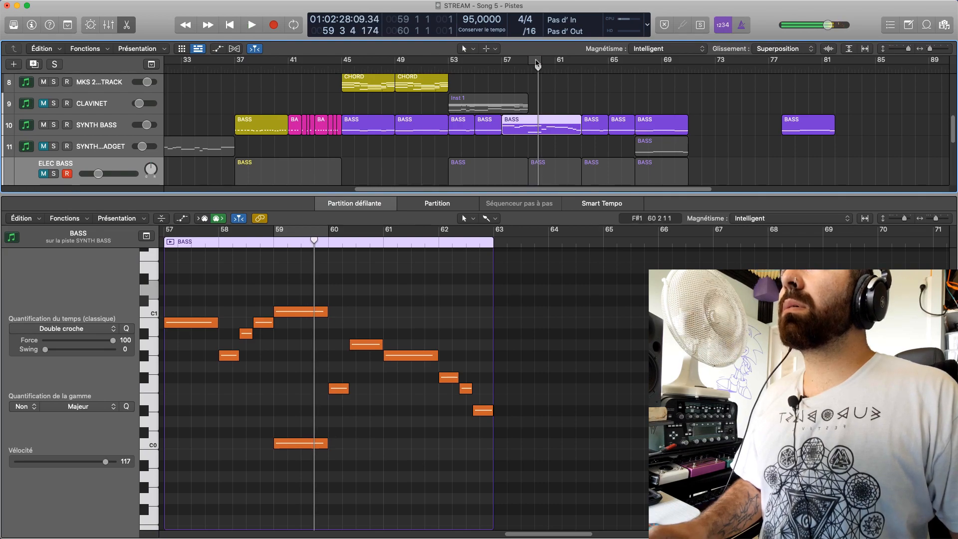
Loop bar 59 and rework its synth bass octave into a D1 note with a copy one octave lower at D0
click(537, 64)
drag(283, 442, 288, 432)
click(298, 311)
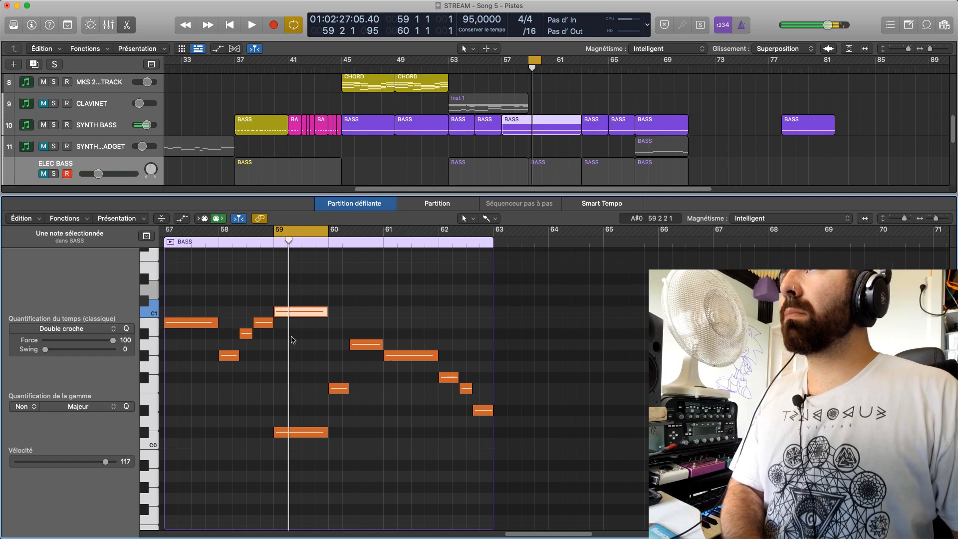
drag(289, 312, 290, 421)
click(305, 432)
key(BackSpace)
key(space)
click(291, 289)
key(space)
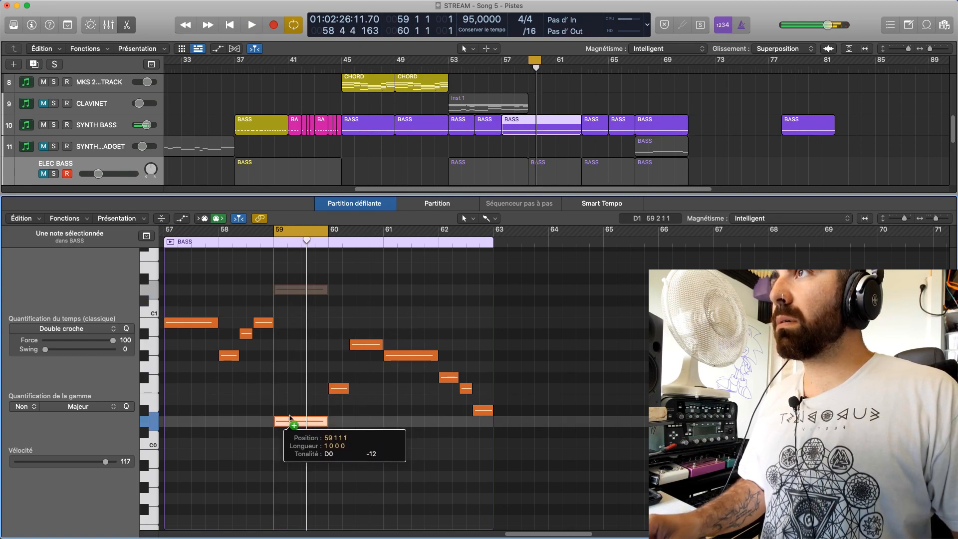
Listen with the loop start extended back to bar 58, beat 2, and play from bar 57 with the loop off
drag(529, 60, 520, 65)
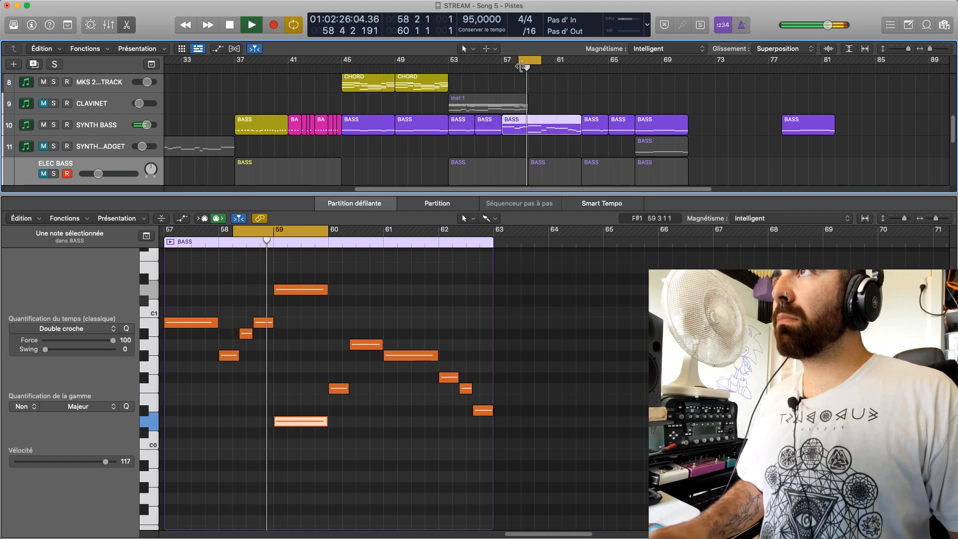
key(space)
click(521, 64)
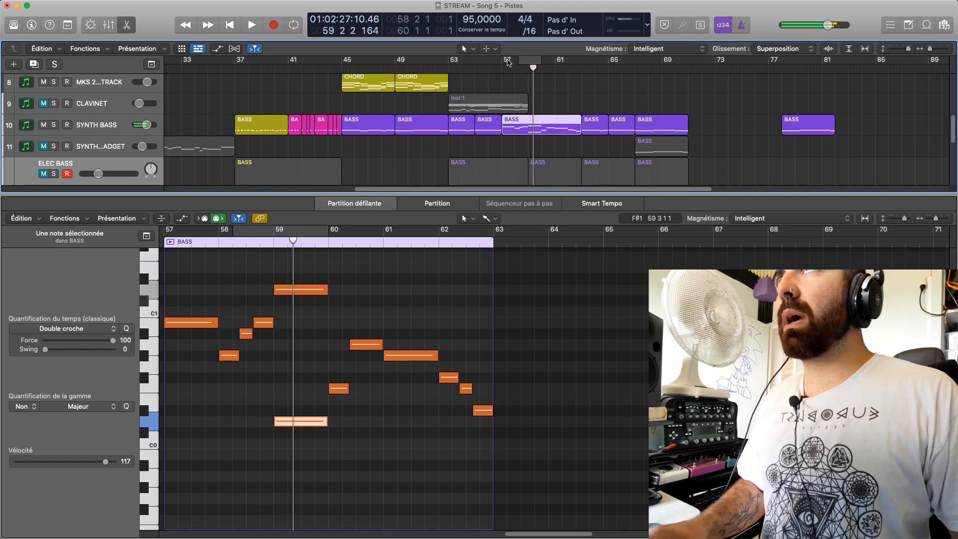
click(503, 70)
key(space)
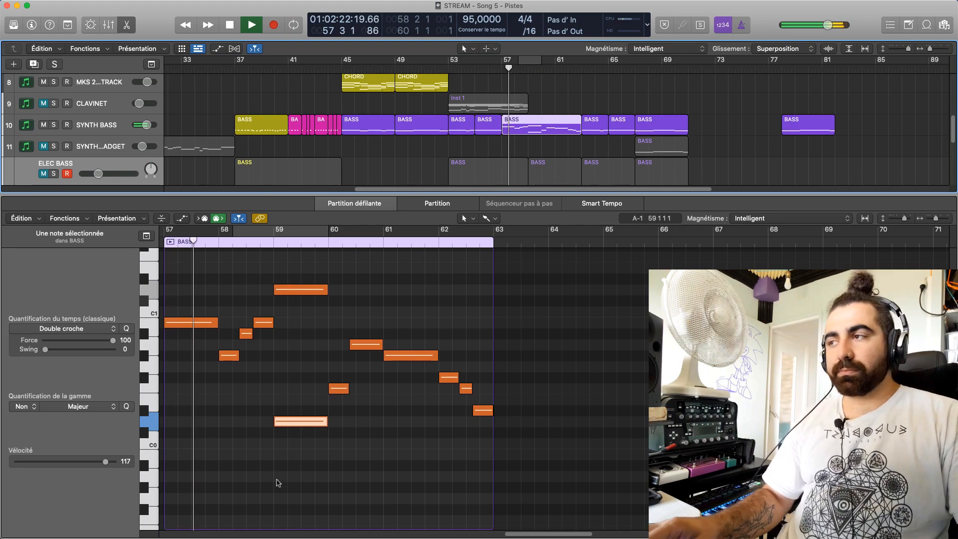
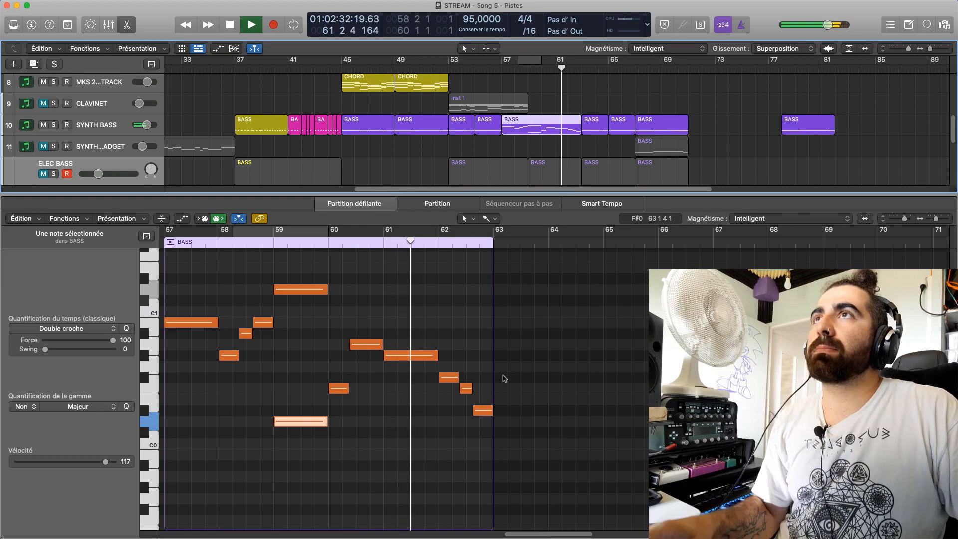
Open the MKS 20 CHORD region of bars 59 to 62, set the last two chords of bar 62 to velocity 104, and listen
key(p)
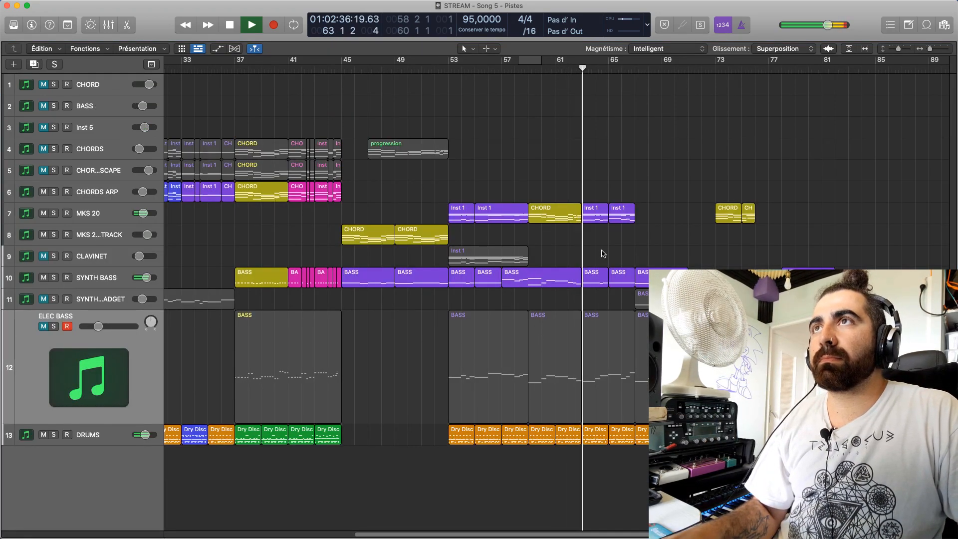
double_click(576, 220)
click(483, 323)
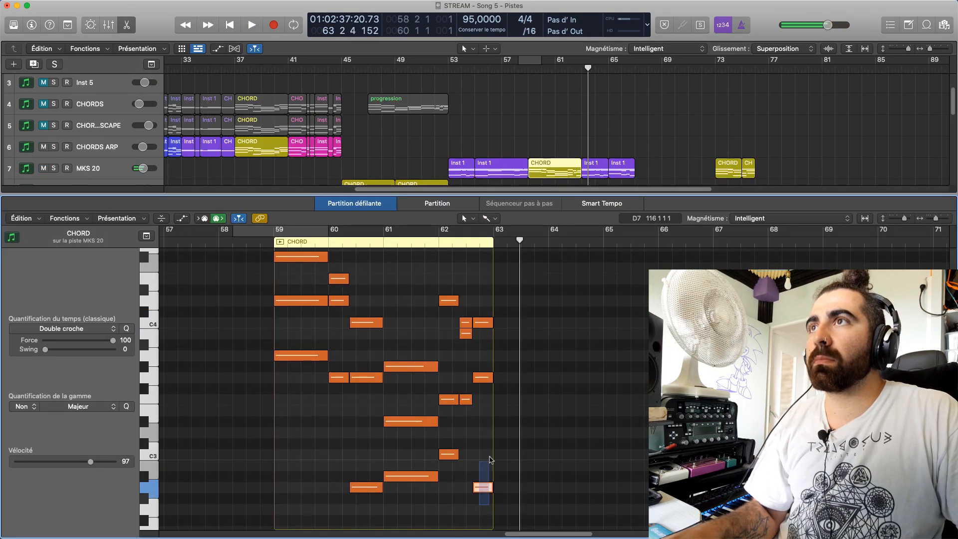
drag(486, 318, 462, 302)
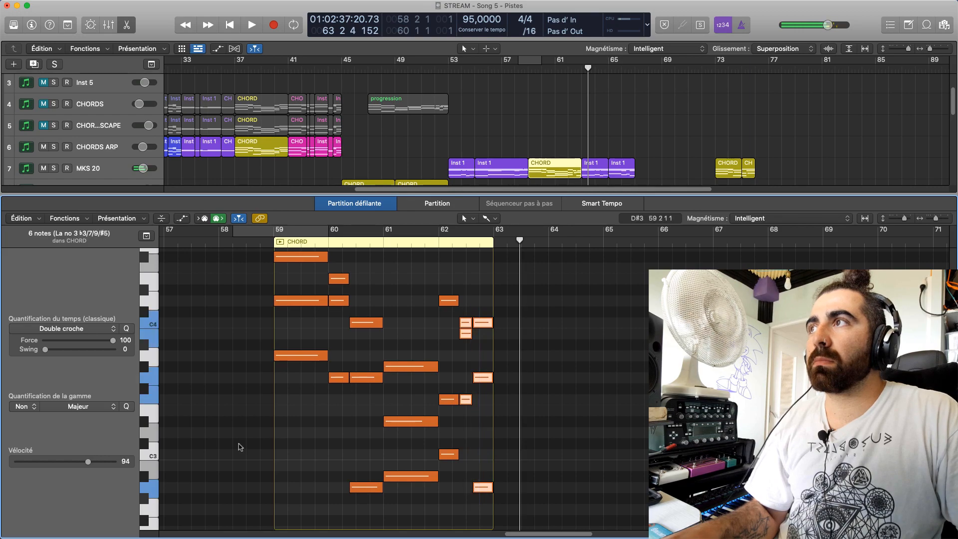
click(439, 240)
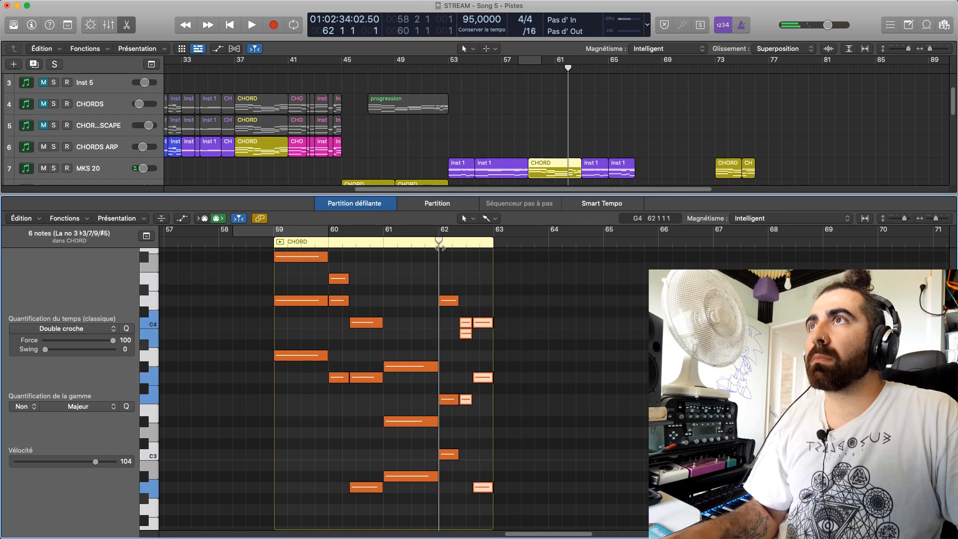
key(space)
click(467, 267)
key(space)
drag(463, 284, 490, 490)
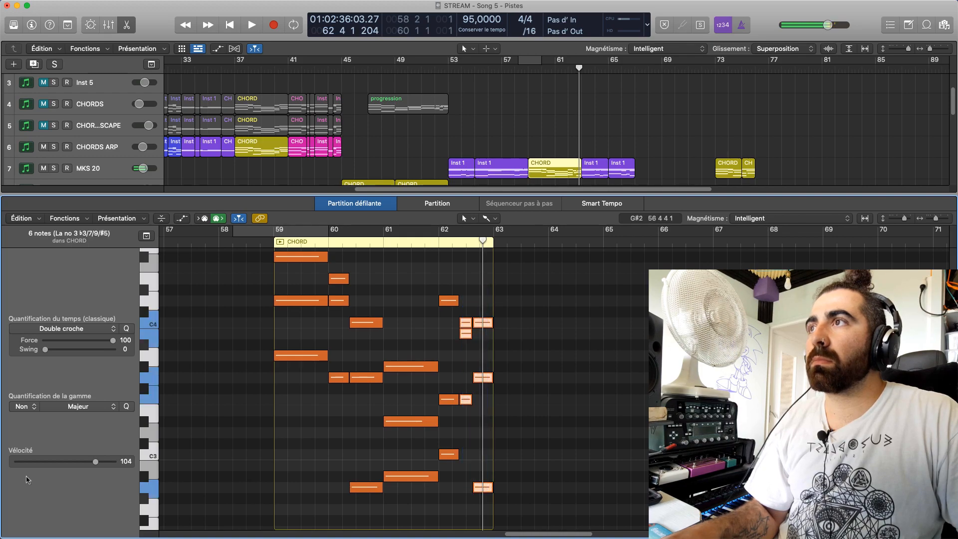
Set the first chord of bar 62 in the MKS 20 CHORD region to velocity 100 and play on into bar 66
drag(440, 267, 457, 469)
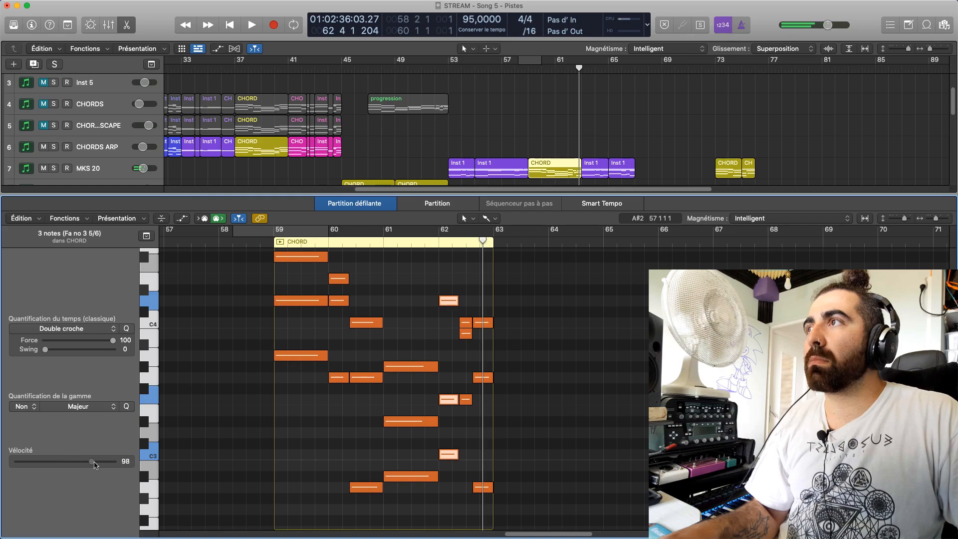
click(432, 243)
key(space)
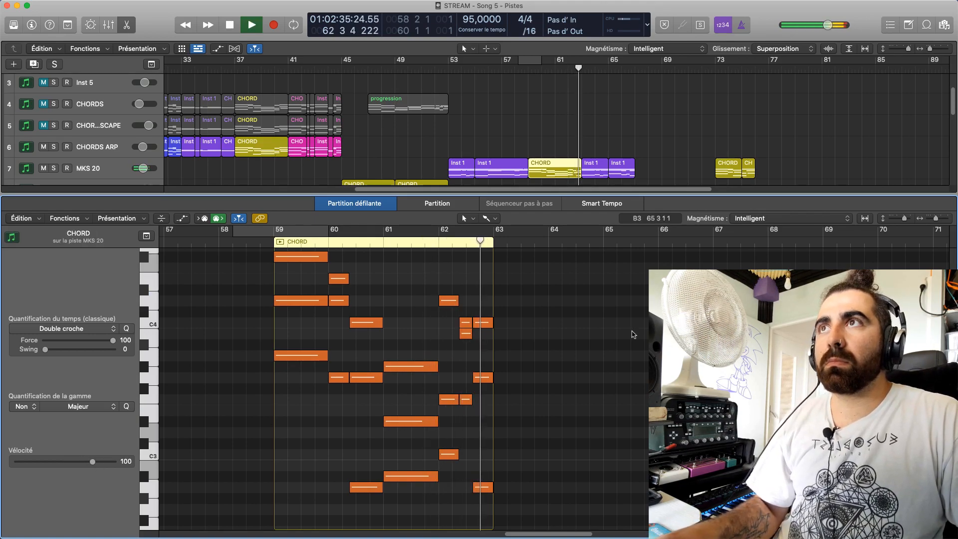
key(e)
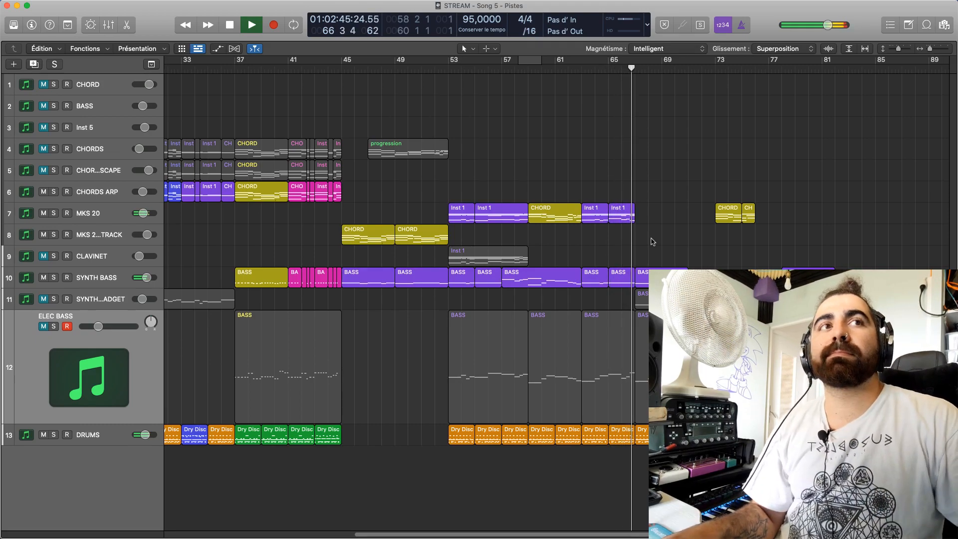
key(space)
Play from bar 66, open the MKS 20 Inst 1 region of bars 65 to 66 and loop from 66 3 2 to 67 1 1
click(622, 67)
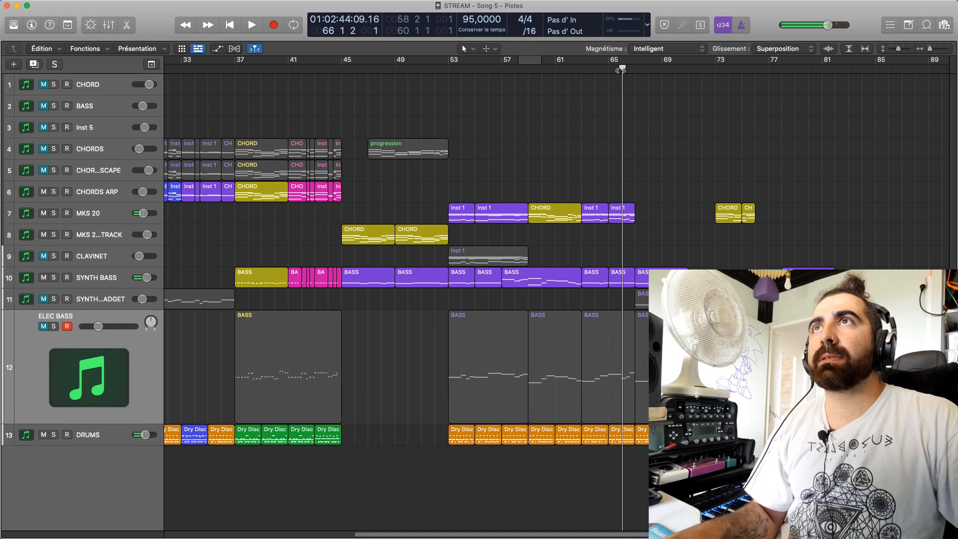
key(space)
double_click(618, 216)
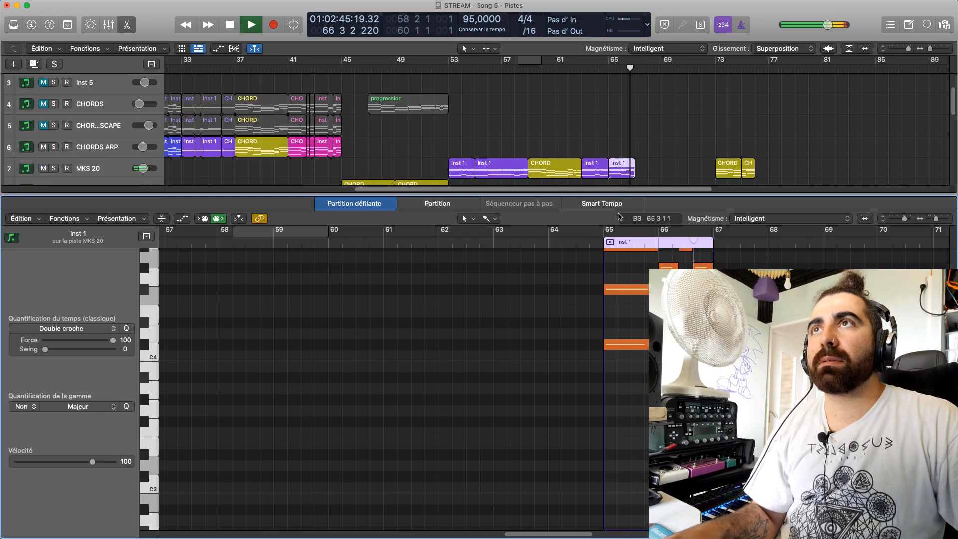
key(space)
scroll(379, 389, up, 4)
drag(690, 231, 707, 234)
key(space)
scroll(618, 154, down, 8)
key(p)
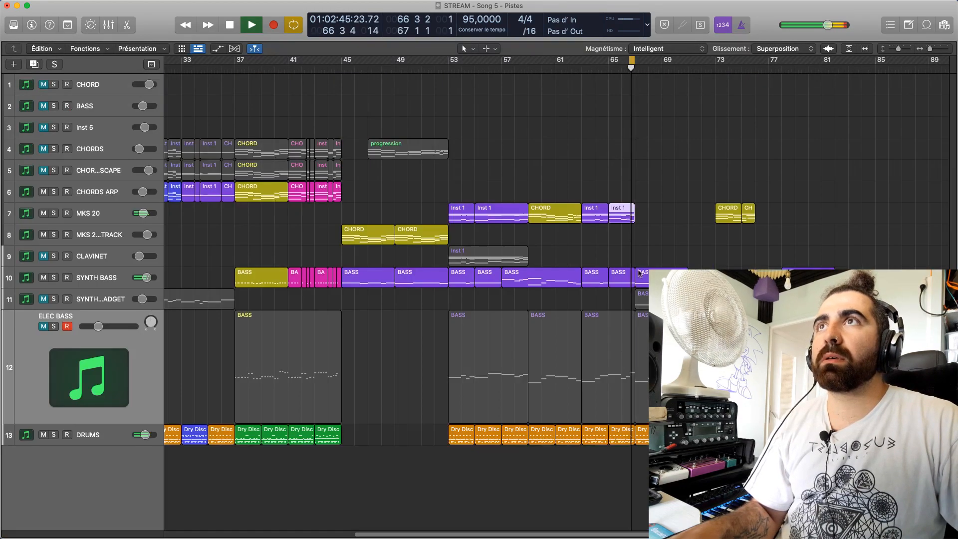
key(space)
Open the SYNTH BASS region of bars 65 to 66 and listen with the loop start extended back to bar 66, beat 2
double_click(625, 283)
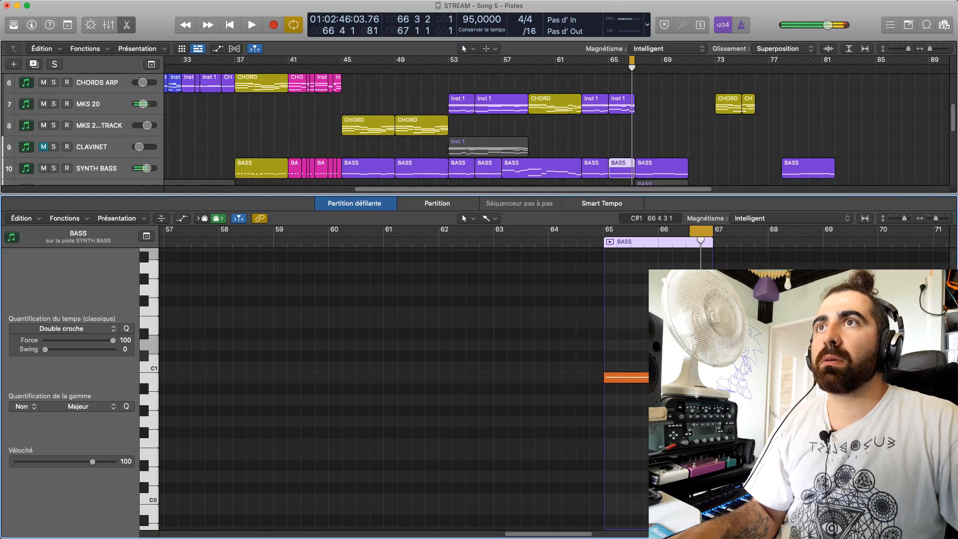
drag(690, 232, 674, 234)
key(space)
key(space)
Try the last SYNTH BASS note of bar 66 at lower pitches, including A#0 and A0, while playing the loop
mouse_move(706, 377)
mouse_down()
mouse_move(706, 410)
mouse_move(706, 388)
mouse_up()
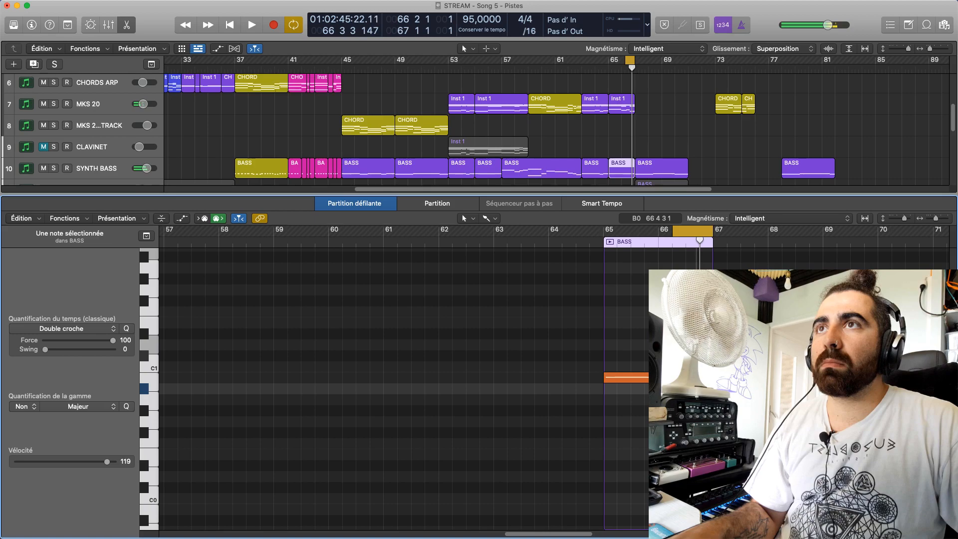
key(space)
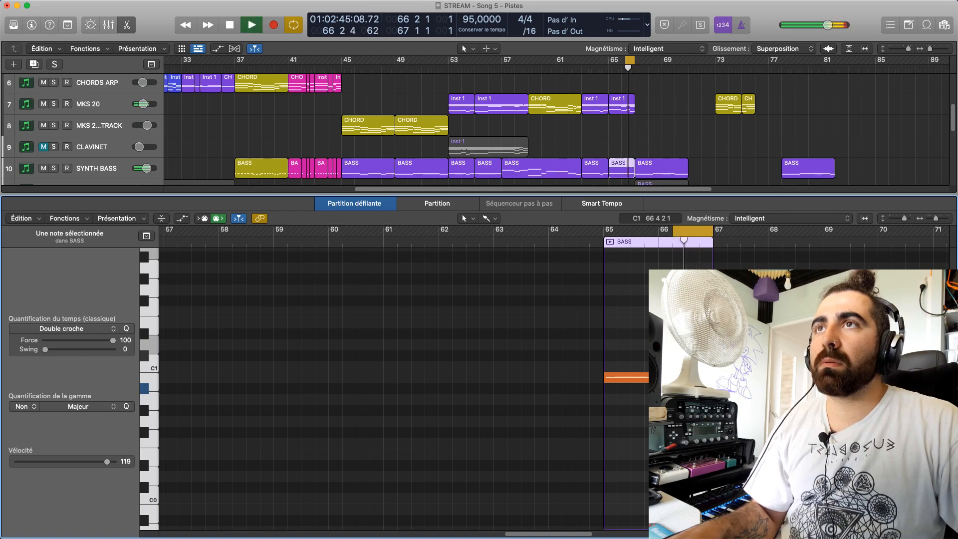
drag(702, 388, 703, 399)
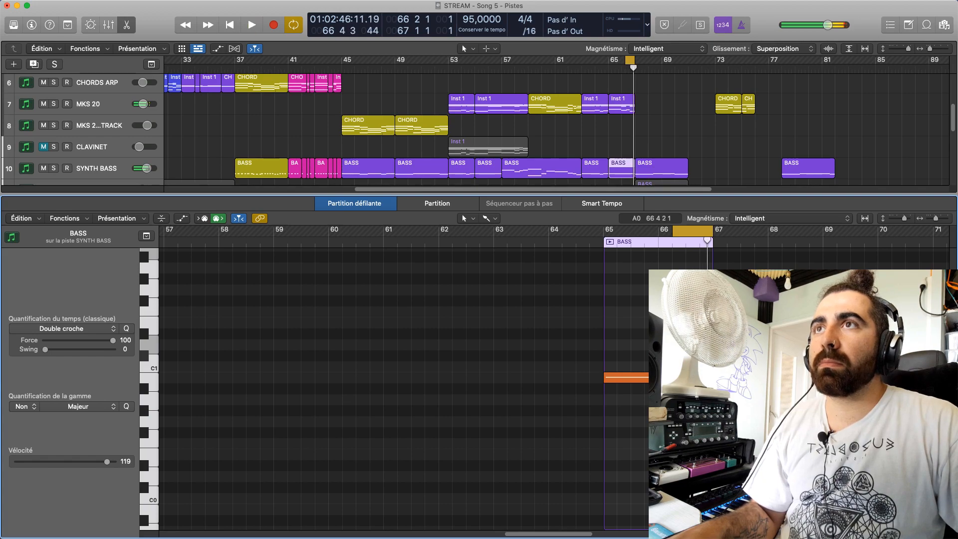
scroll(594, 100, down, 3)
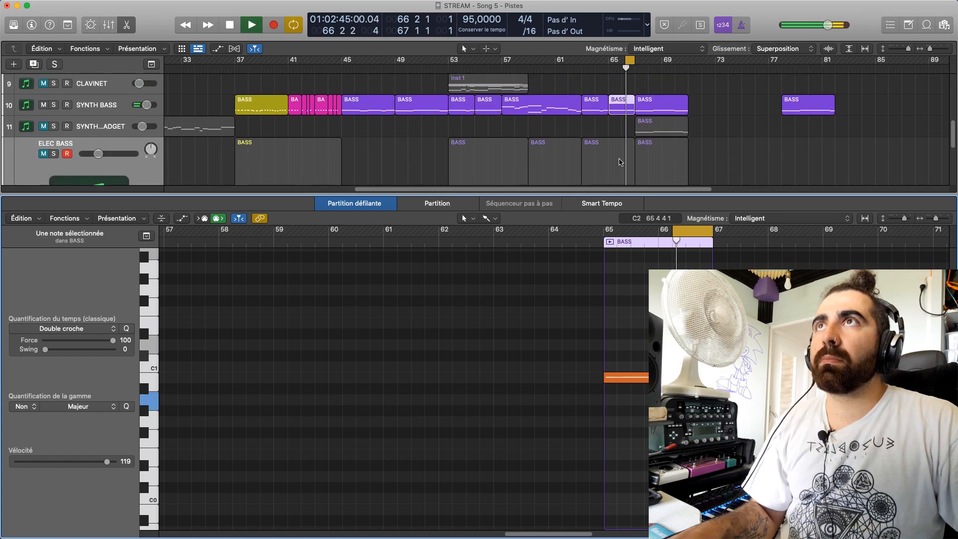
drag(703, 400, 701, 433)
key(space)
click(700, 422)
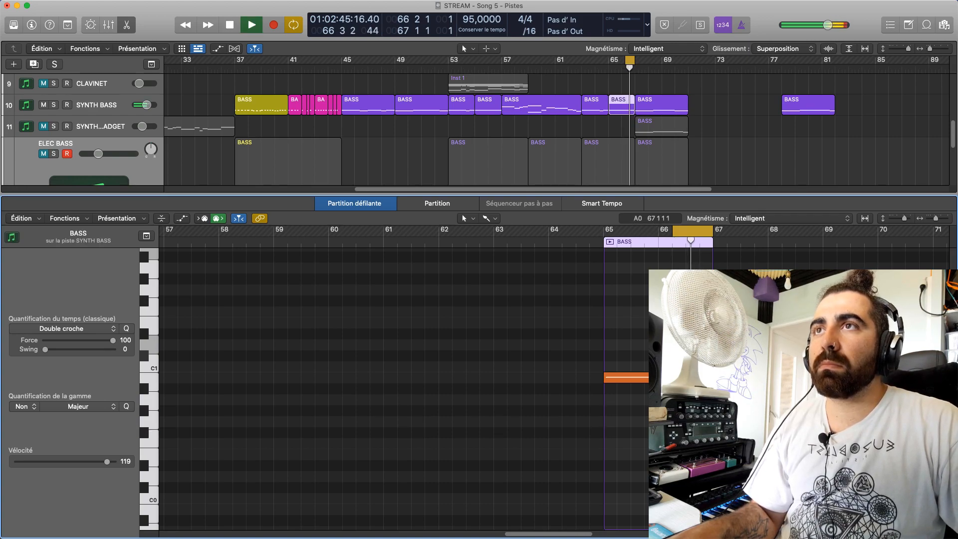
Mute SYNTH BASS and check the lowest MKS 20 note at beat 4 of bar 66 while the loop plays
scroll(621, 160, up, 6)
key(space)
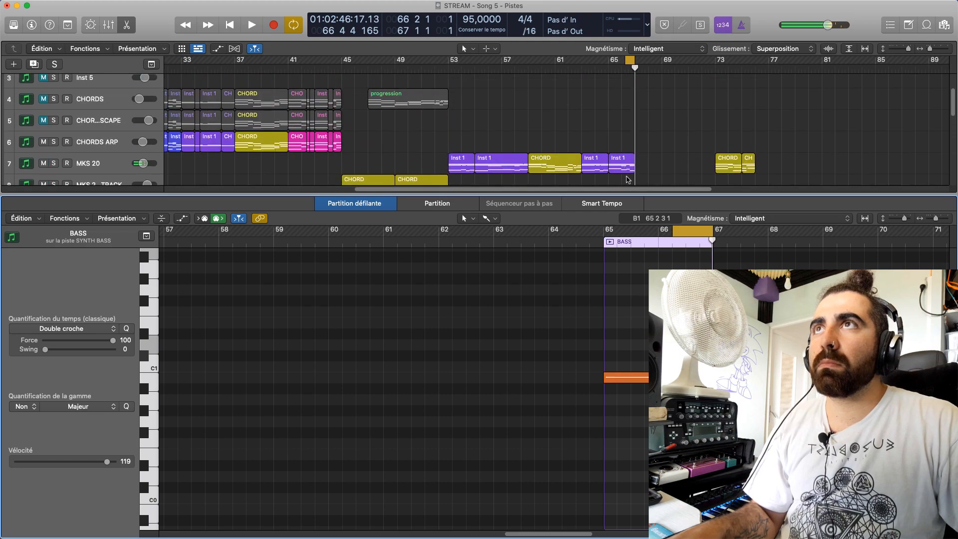
scroll(628, 180, down, 3)
click(43, 172)
click(621, 109)
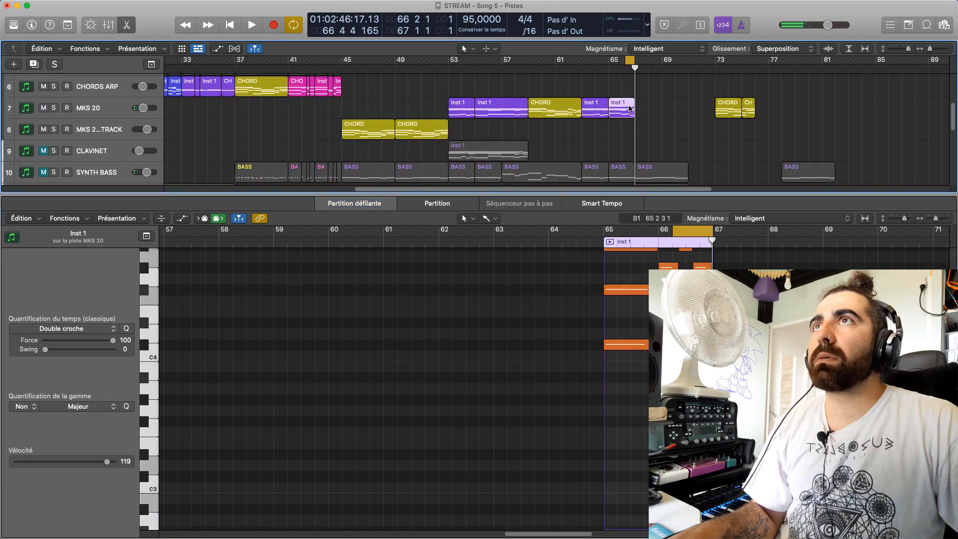
key(space)
scroll(756, 397, up, 2)
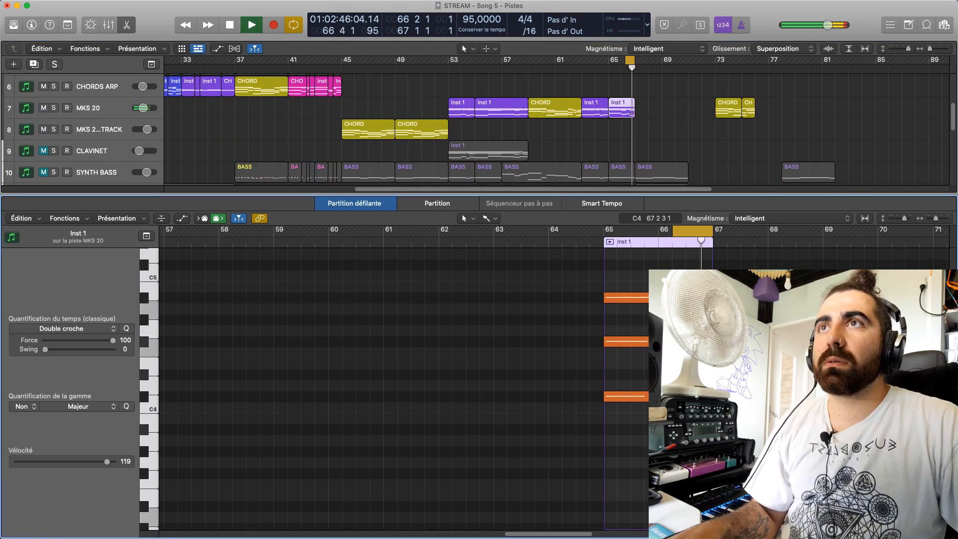
scroll(379, 389, down, 10)
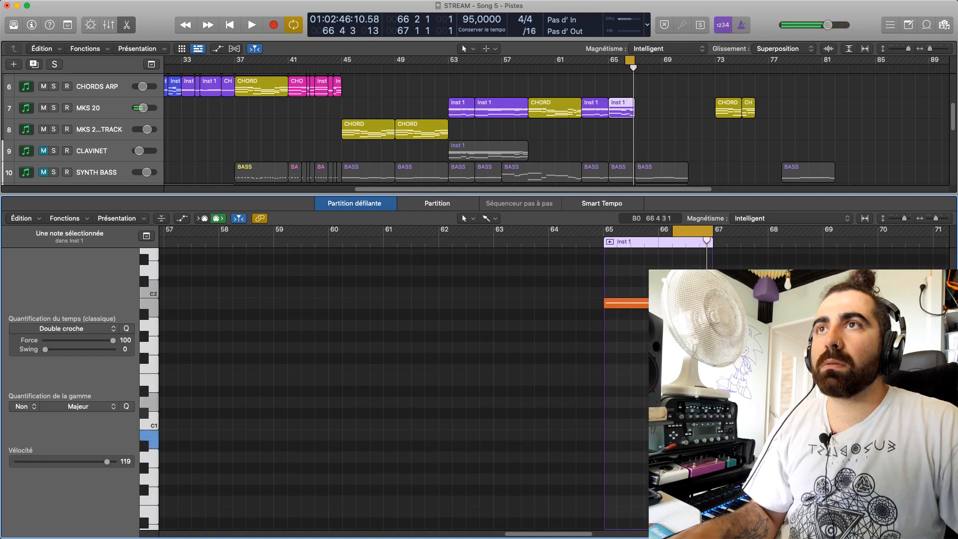
Move the last SYNTH BASS note of bar 66 to B0 and replay the loop with SYNTH BASS muted
click(621, 170)
scroll(621, 150, down, 1)
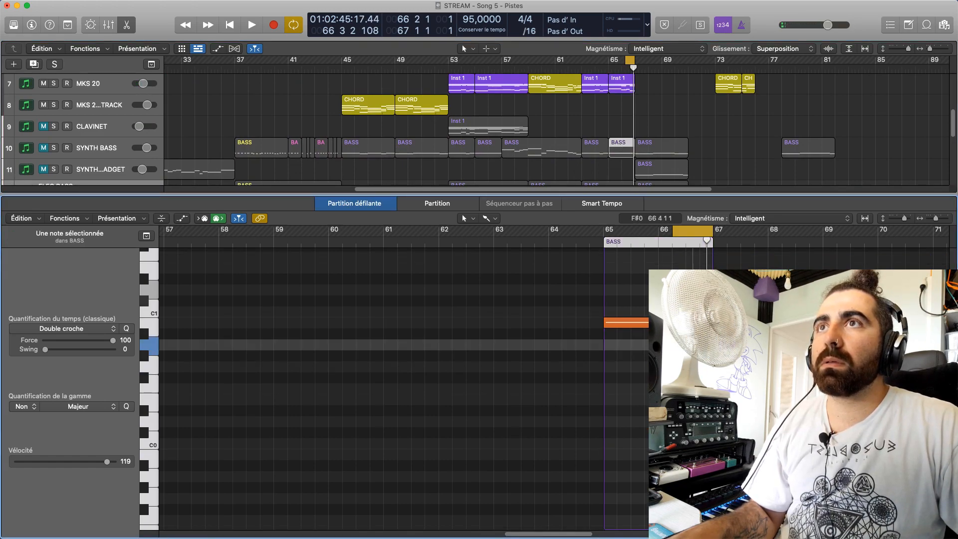
key(space)
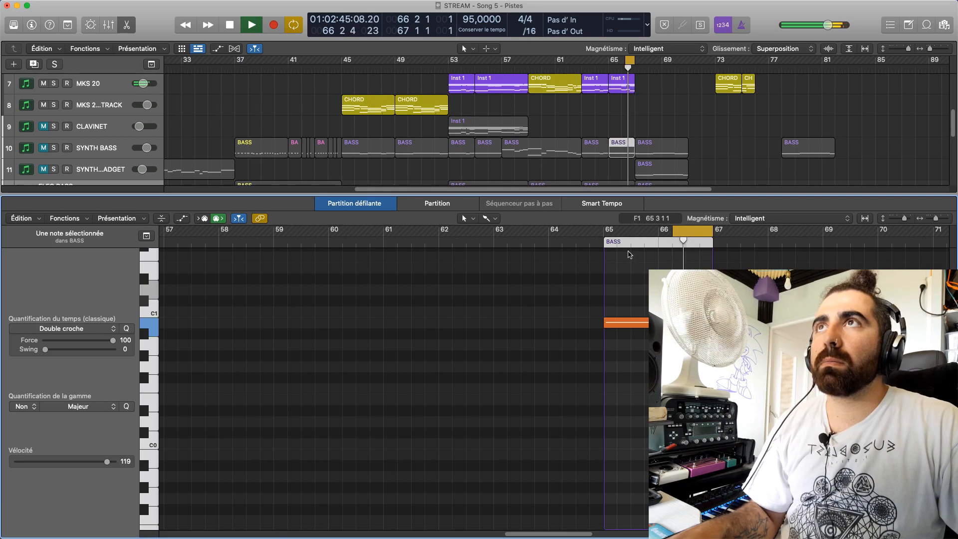
key(e)
key(space)
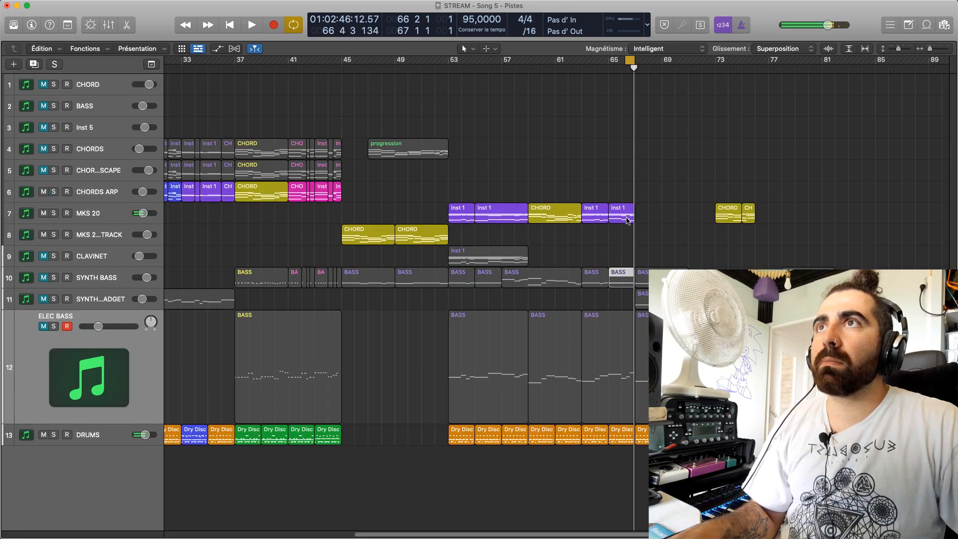
key(space)
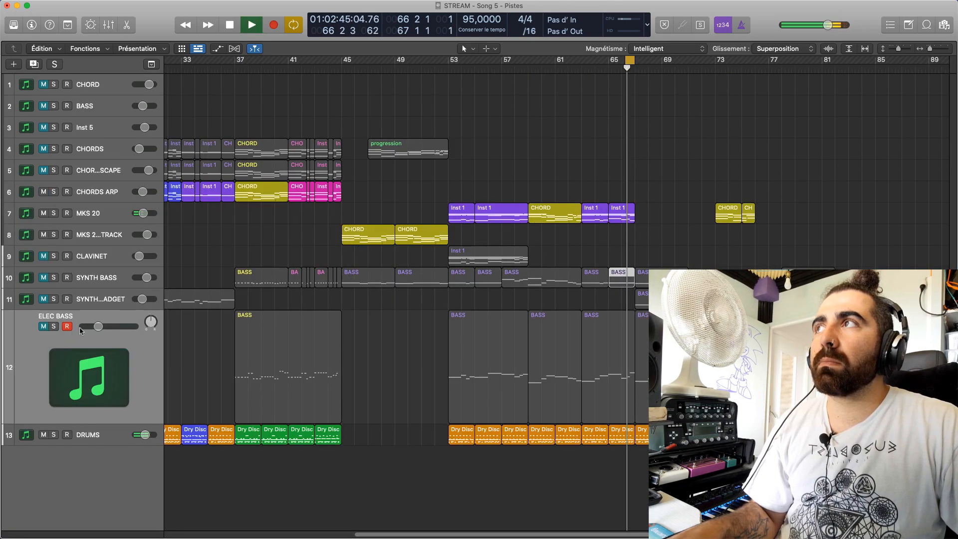
Turn off the loop, unmute ELEC BASS and the SYNTH...ADGET track, and play from bar 65
click(43, 326)
key(space)
click(630, 61)
key(space)
click(44, 326)
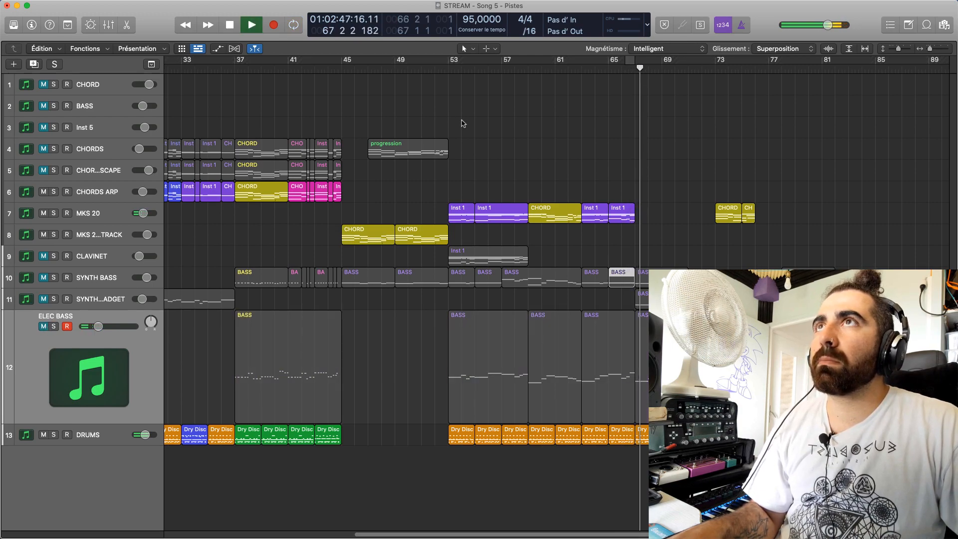
click(44, 298)
click(43, 326)
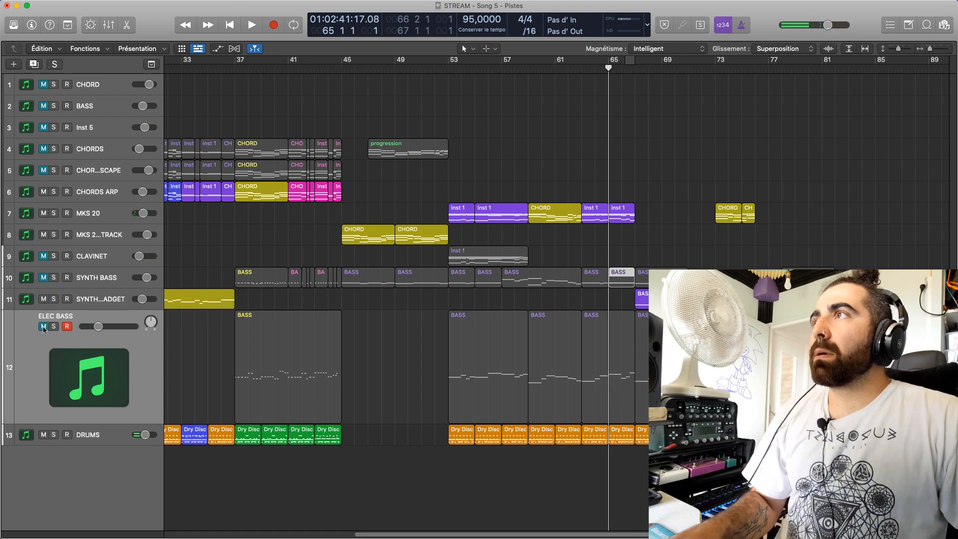
key(space)
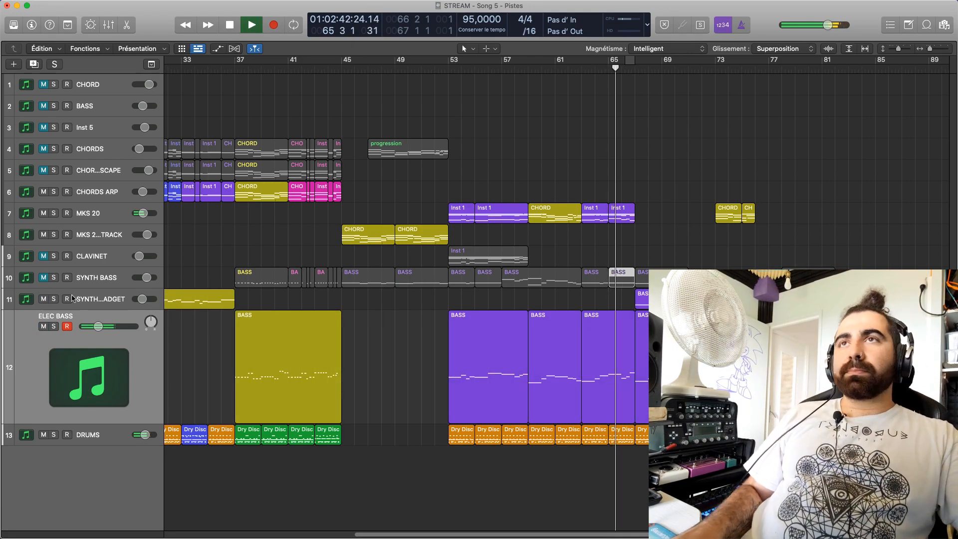
Unmute SYNTH BASS, mute the SYNTH...ADGET track and listen to both basses through bar 66
click(43, 277)
click(43, 277)
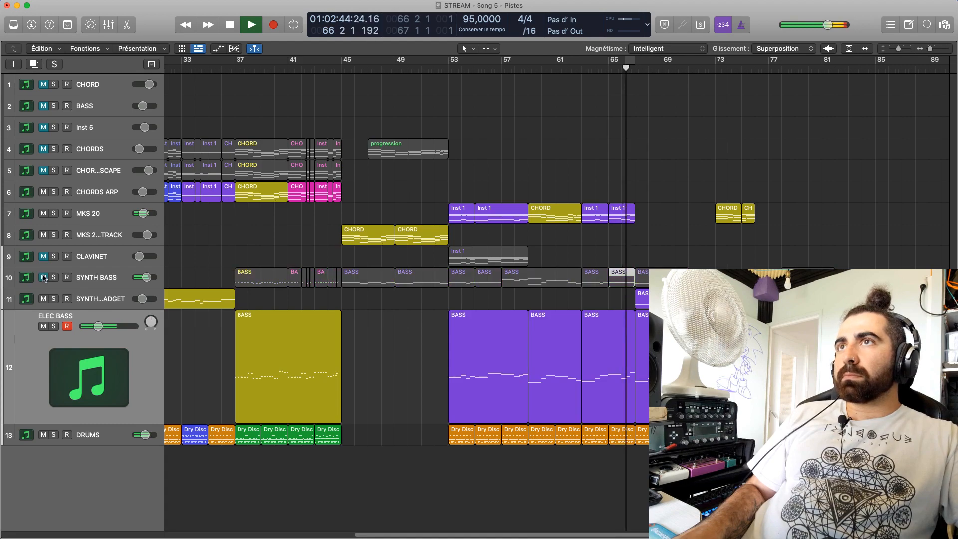
click(43, 277)
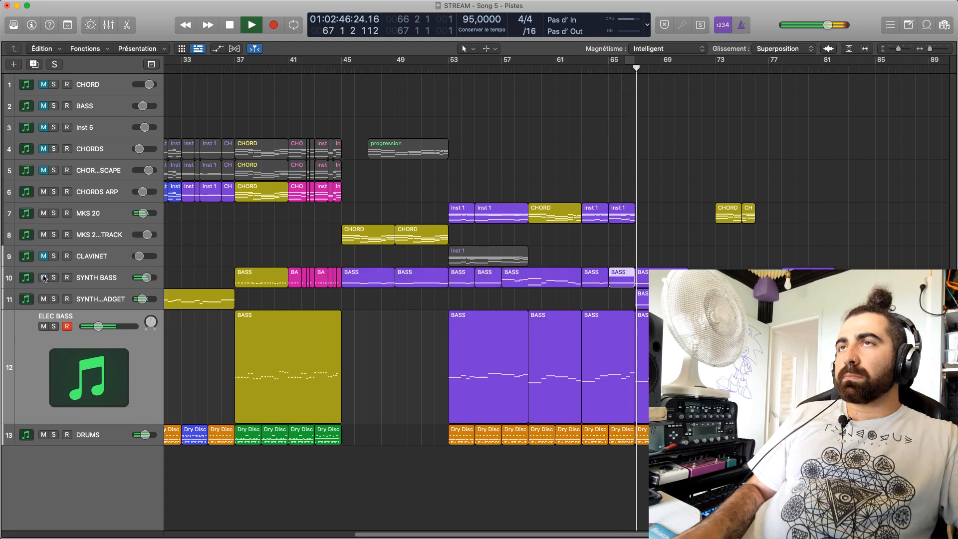
click(617, 72)
click(43, 298)
key(space)
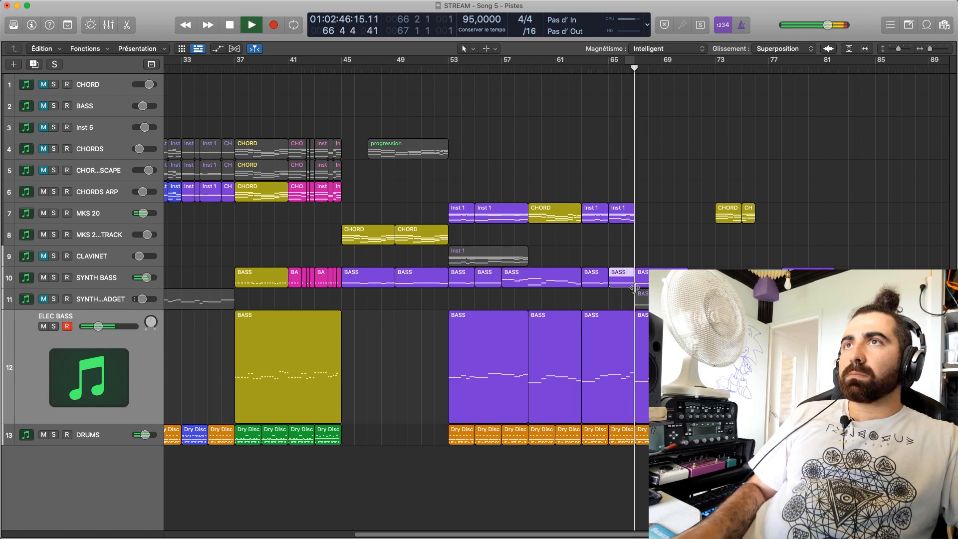
key(space)
Compare the last SYNTH BASS note of bar 66 with the MKS 20 chord notes at the same beat
click(623, 342)
double_click(621, 277)
click(704, 377)
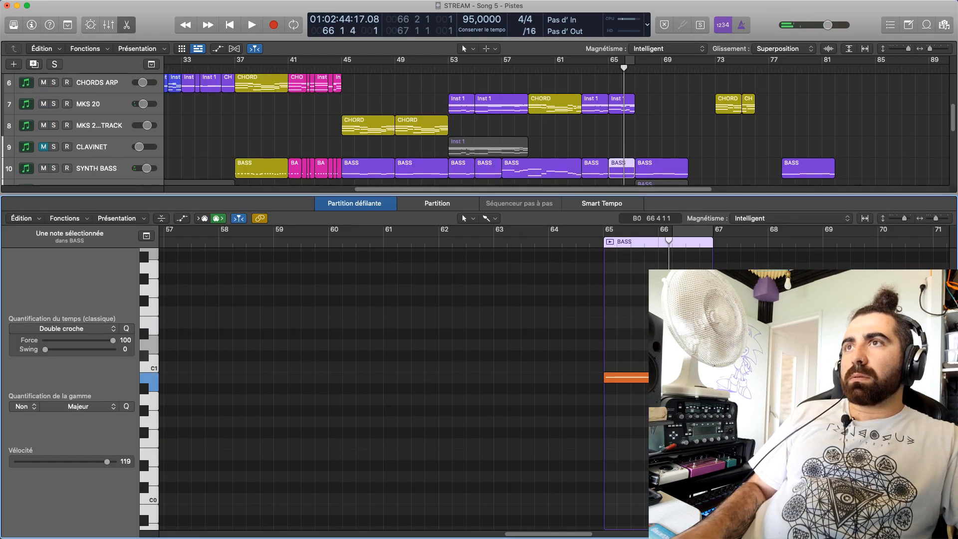
click(621, 104)
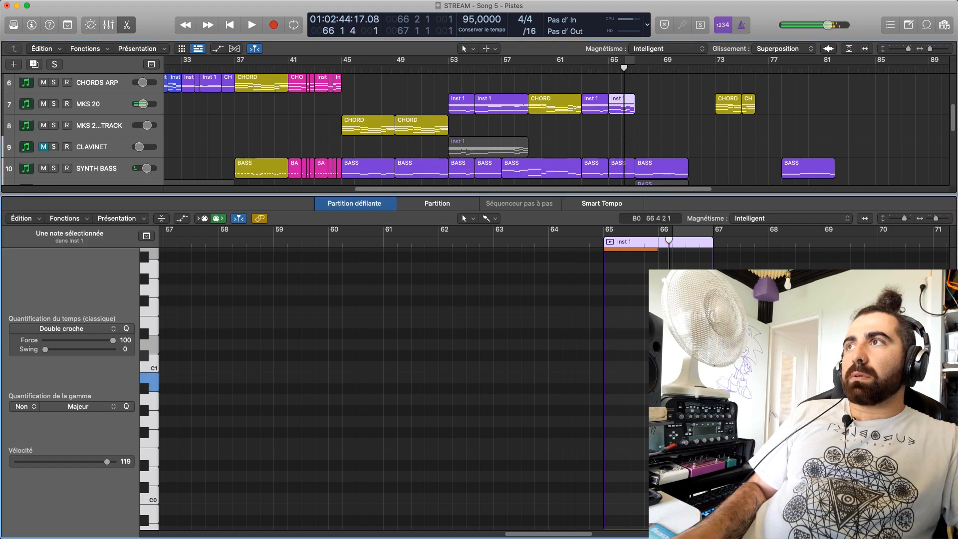
scroll(379, 379, up, 10)
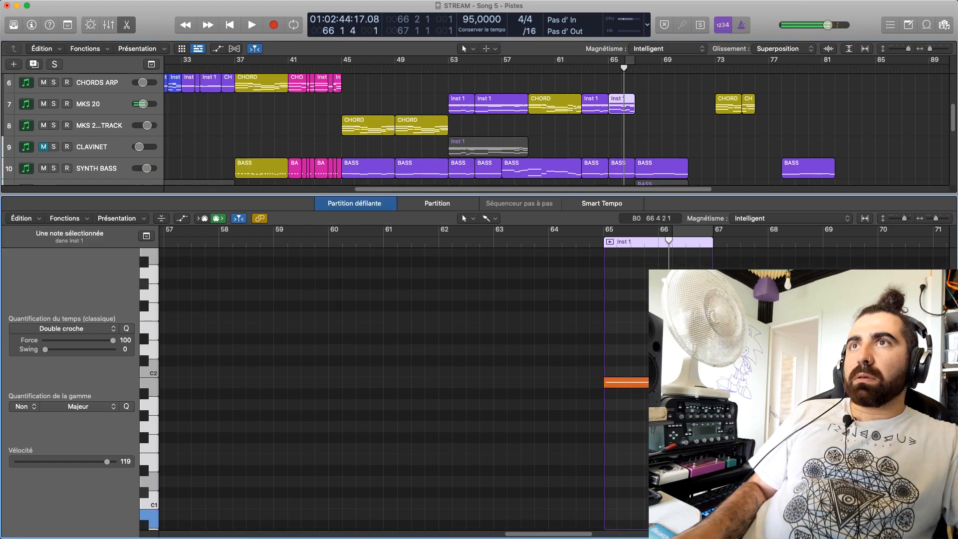
scroll(379, 387, up, 4)
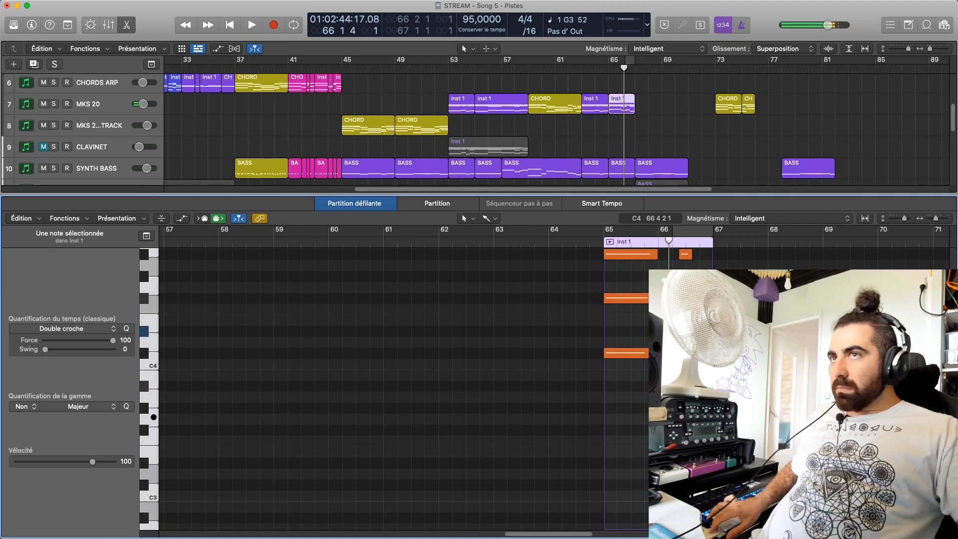
scroll(379, 389, down, 12)
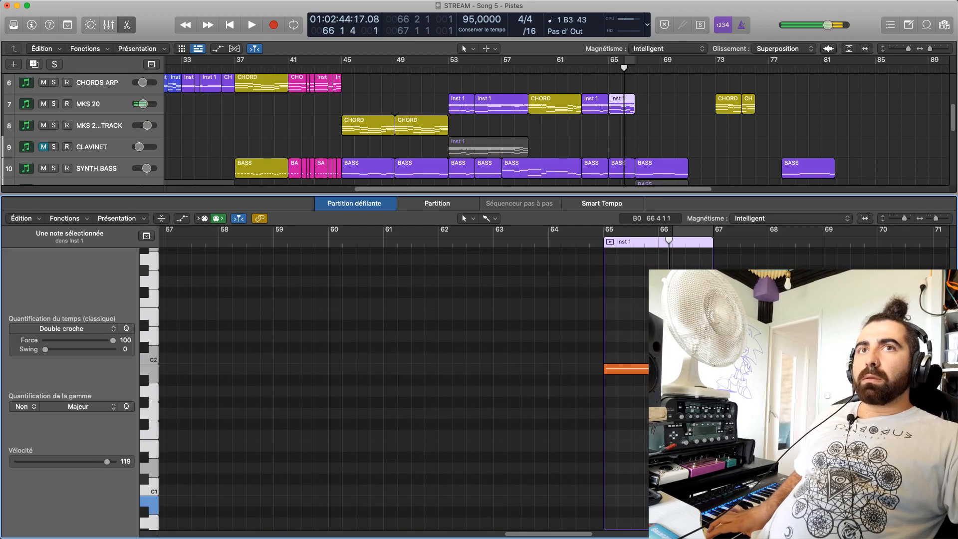
scroll(379, 389, up, 15)
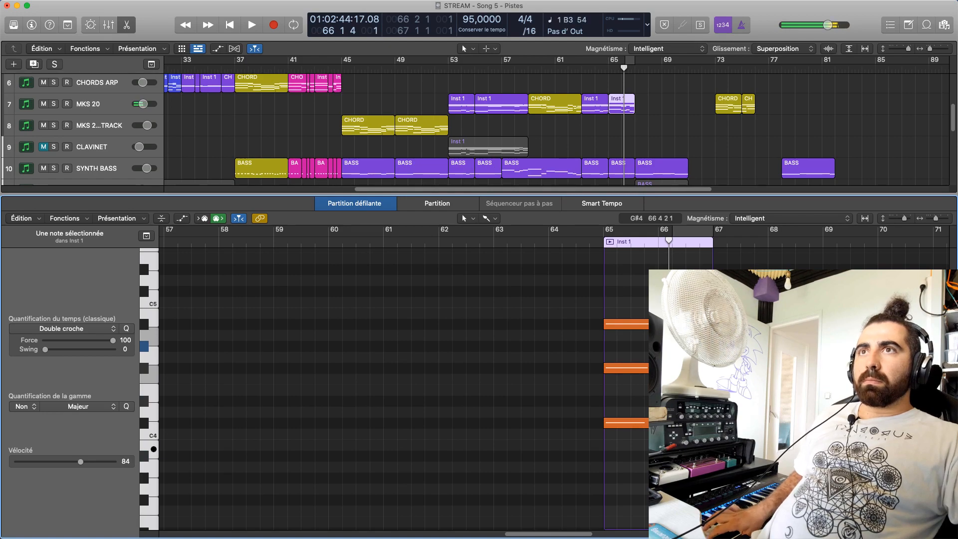
Undo the last two note edits in the MKS 20 region, audition the A#4 and A#3 notes and replay the end of bar 66
key(super+z)
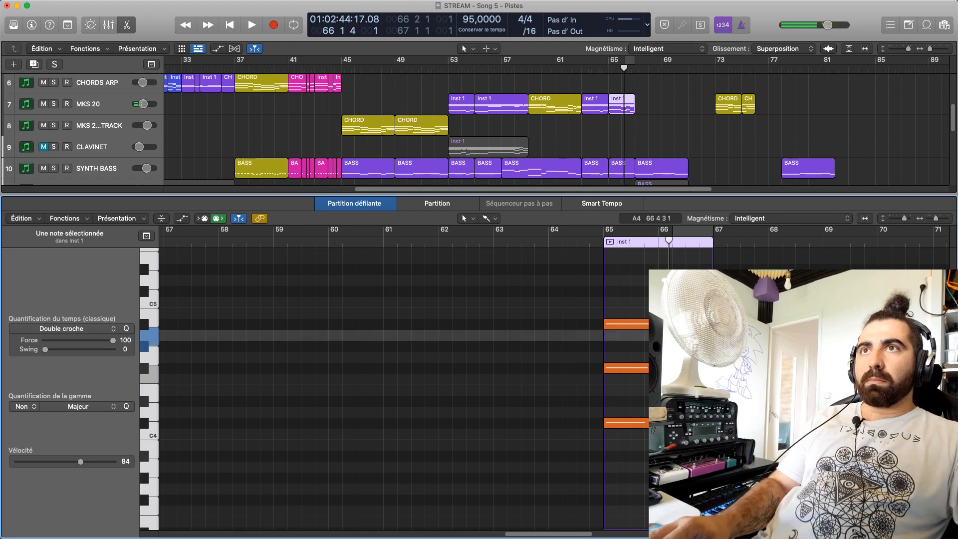
key(super+z)
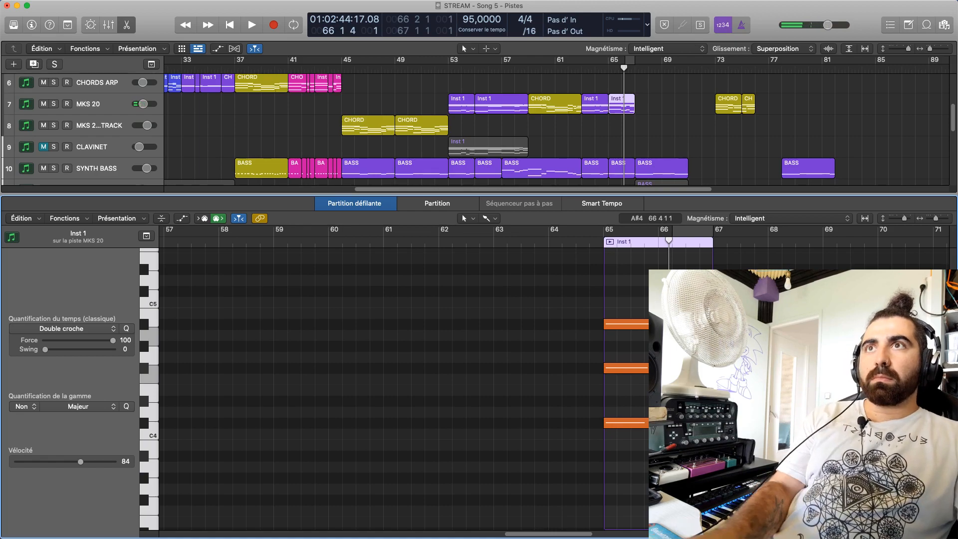
click(701, 324)
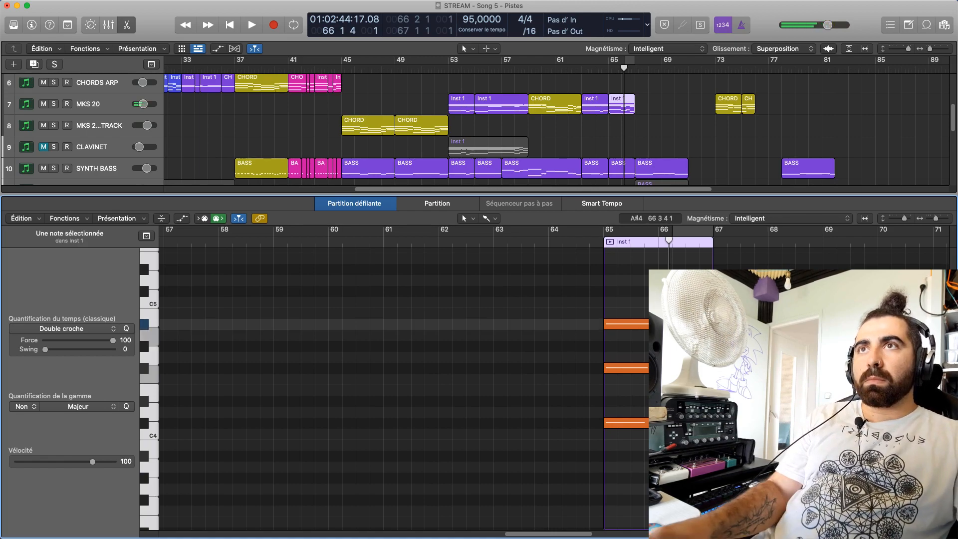
key(BackSpace)
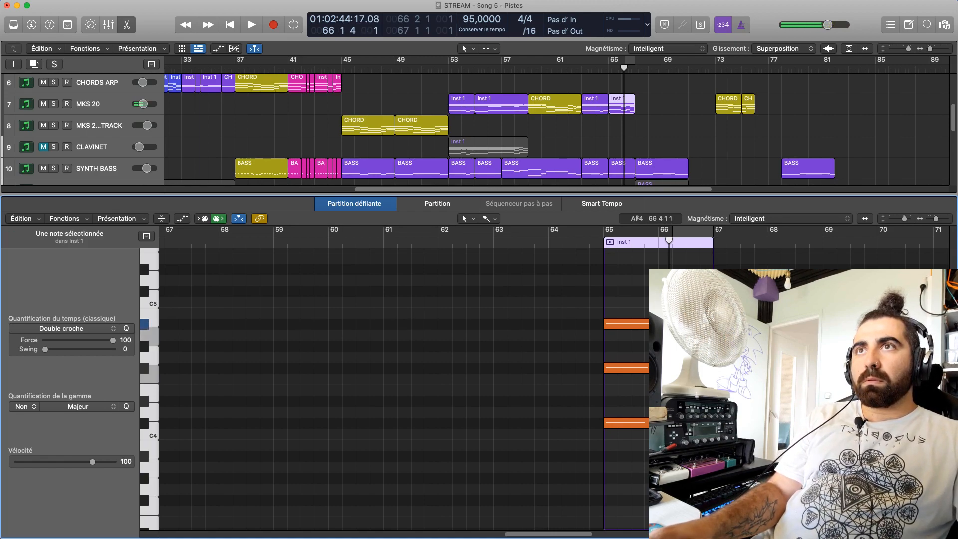
key(space)
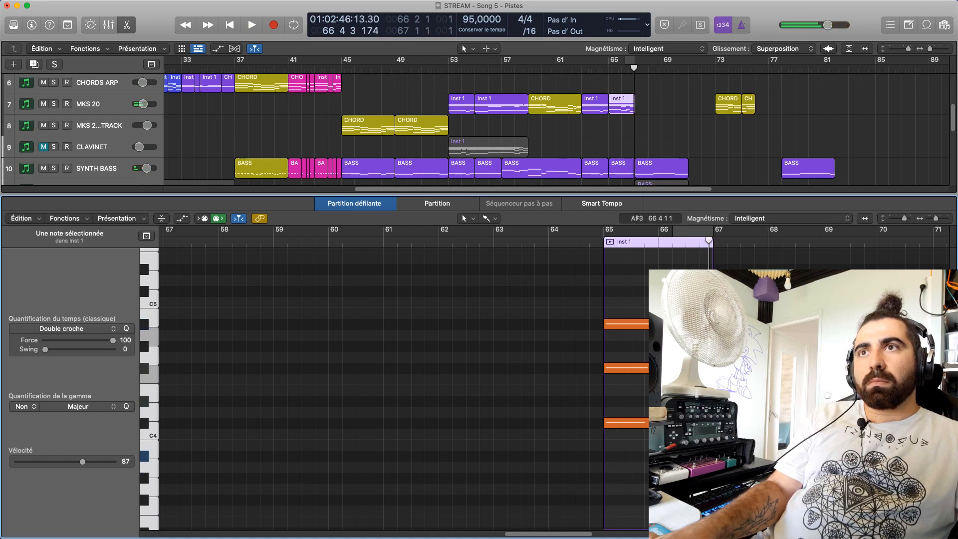
double_click(675, 246)
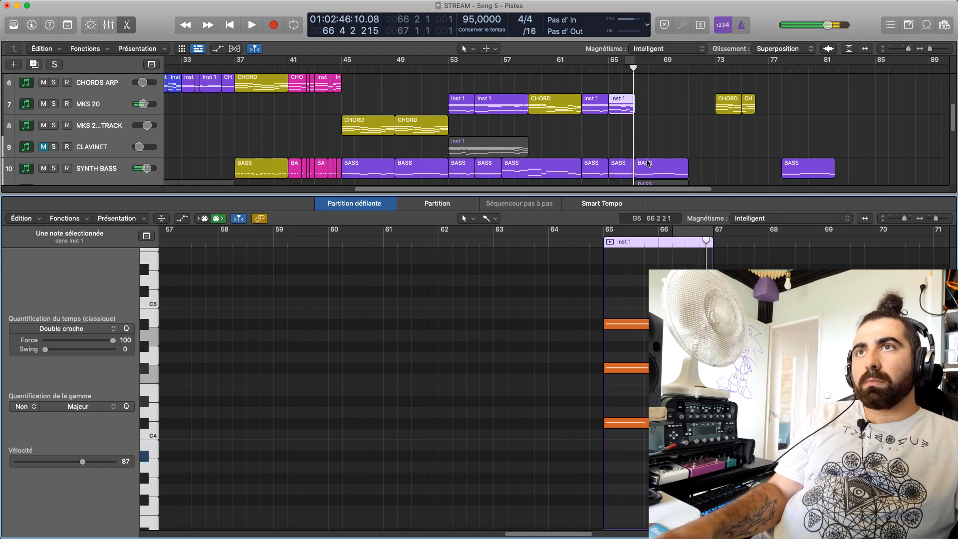
Move the last ELEC BASS note of bar 66 to B2 and replay from beat 3 of that bar
scroll(647, 164, down, 3)
scroll(624, 120, down, 3)
click(626, 162)
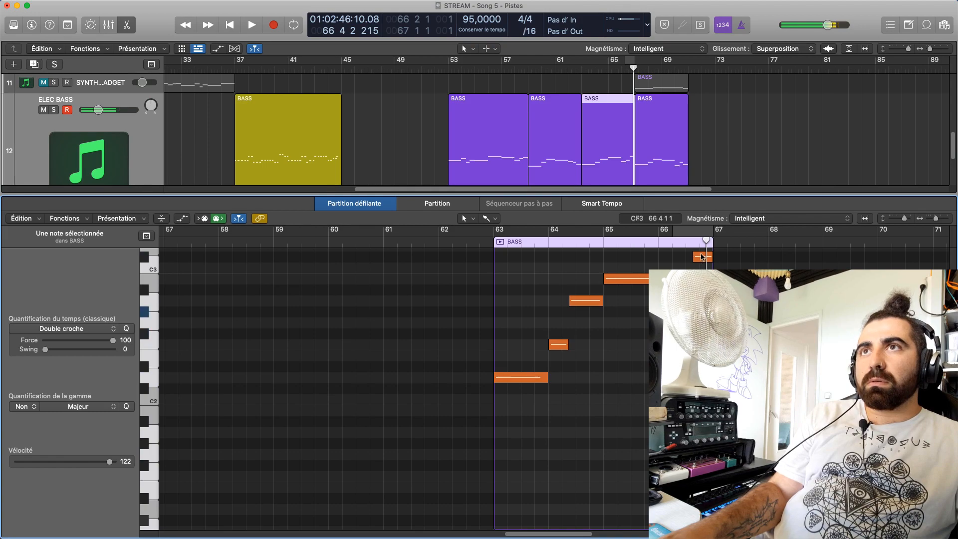
mouse_move(702, 258)
mouse_down()
mouse_move(702, 279)
mouse_move(700, 266)
mouse_up()
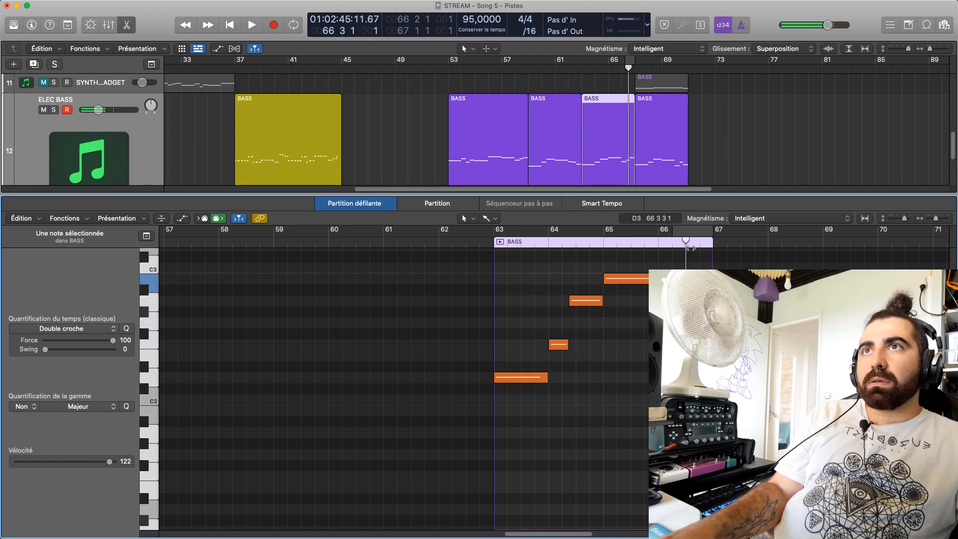
key(space)
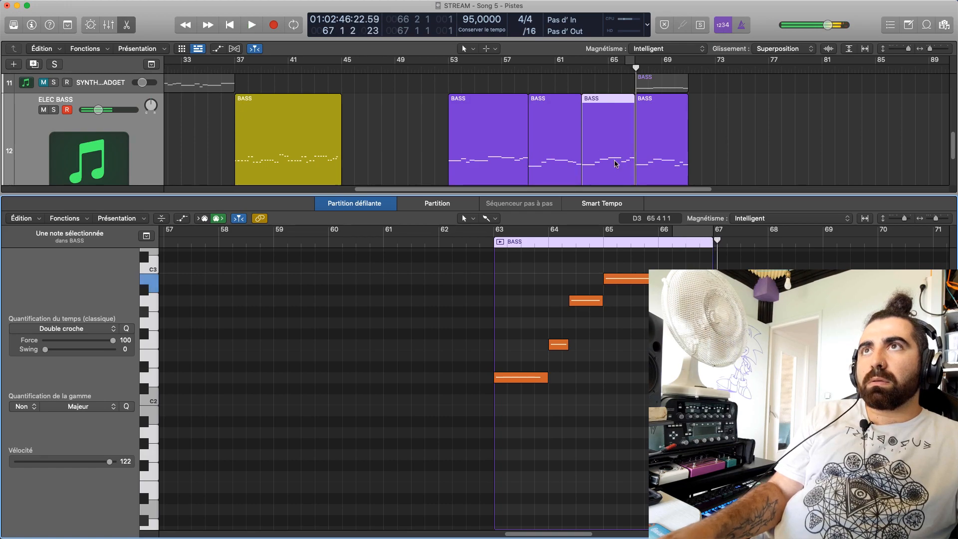
Close the note editor and listen to the full arrangement from bar 65, replaying the passage up to bar 67
key(e)
click(609, 69)
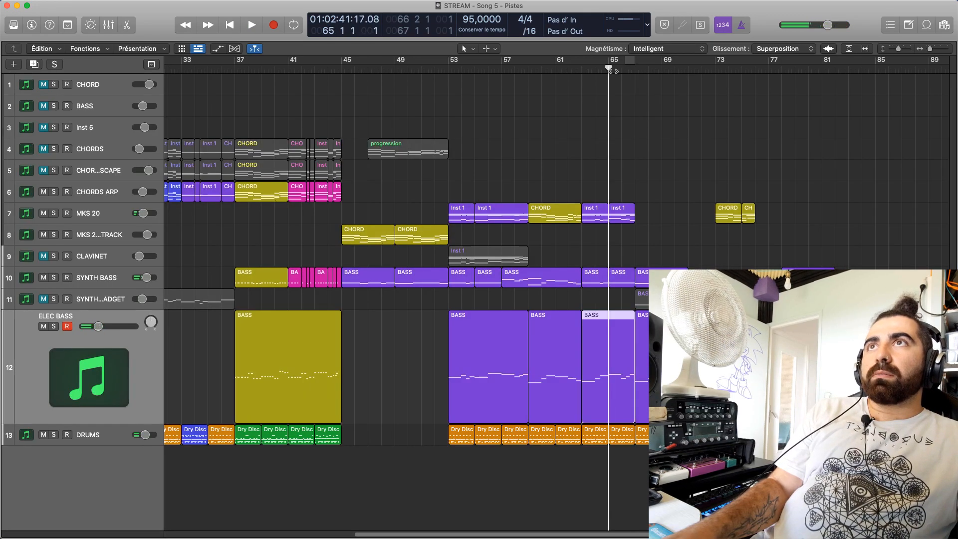
key(space)
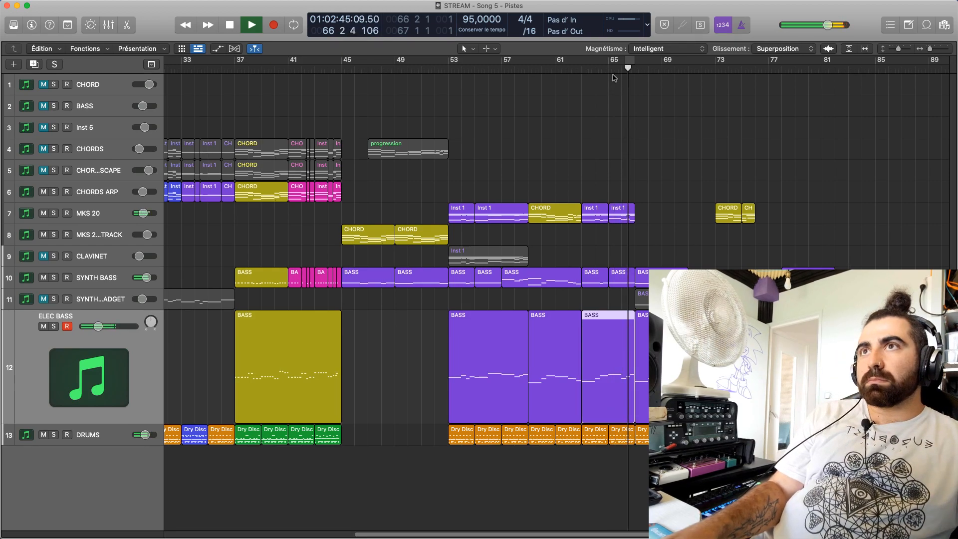
key(space)
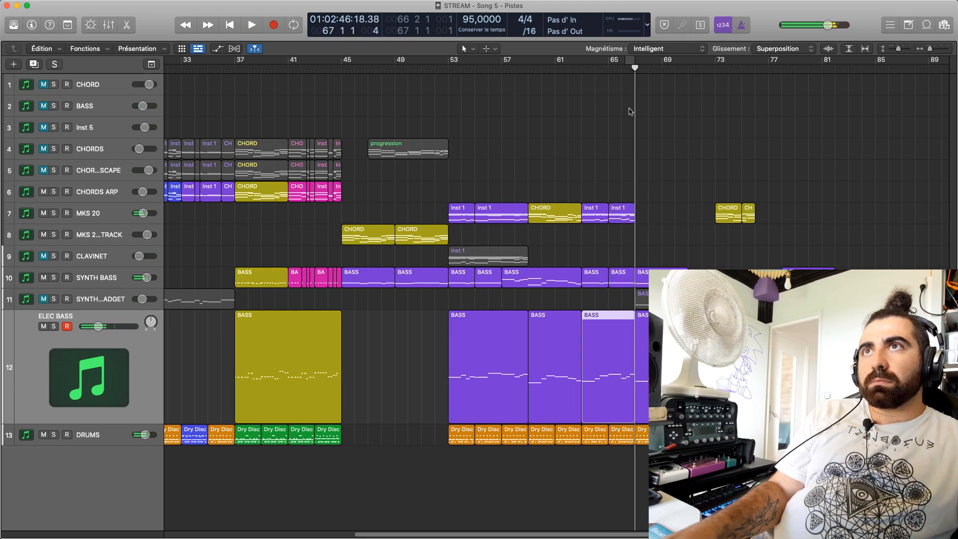
click(616, 69)
key(space)
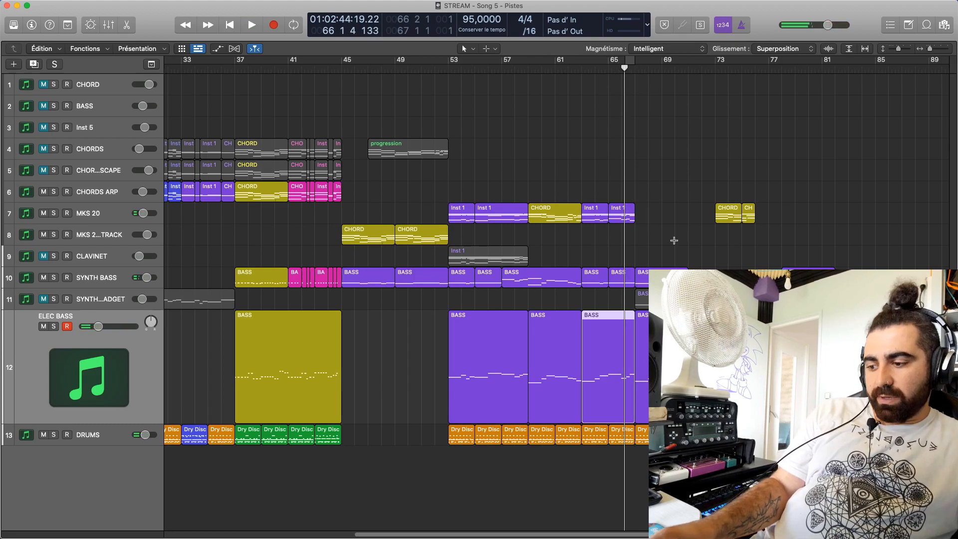
Play from bar 67 and listen to both basses up to the start of bar 70
click(629, 70)
click(635, 70)
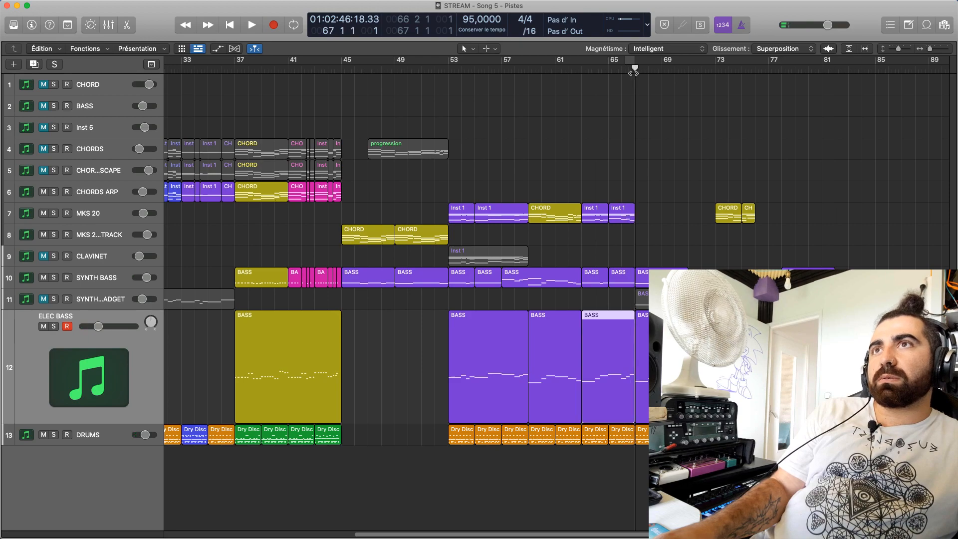
key(space)
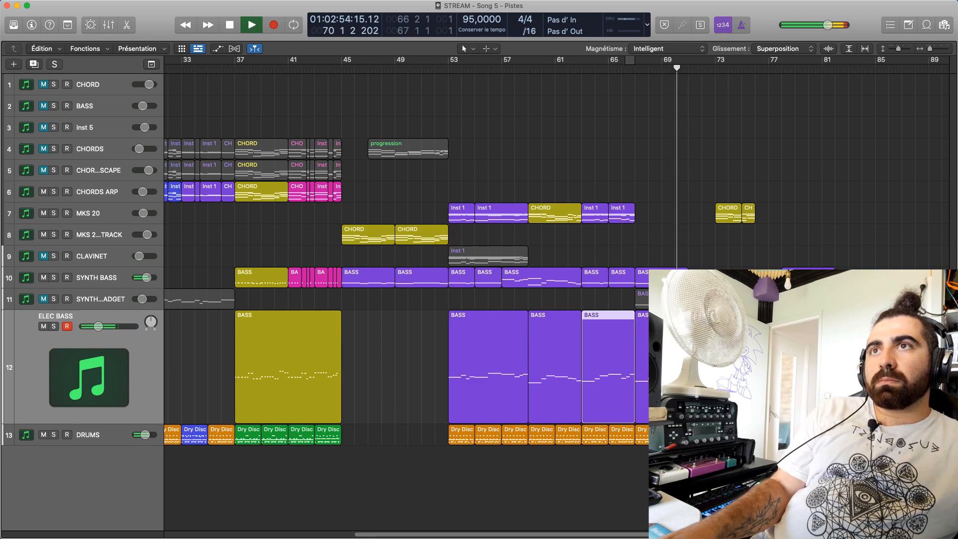
key(space)
Try the first ELEC BASS note of bar 70 an octave higher at C#3 and replay it in context
key(p)
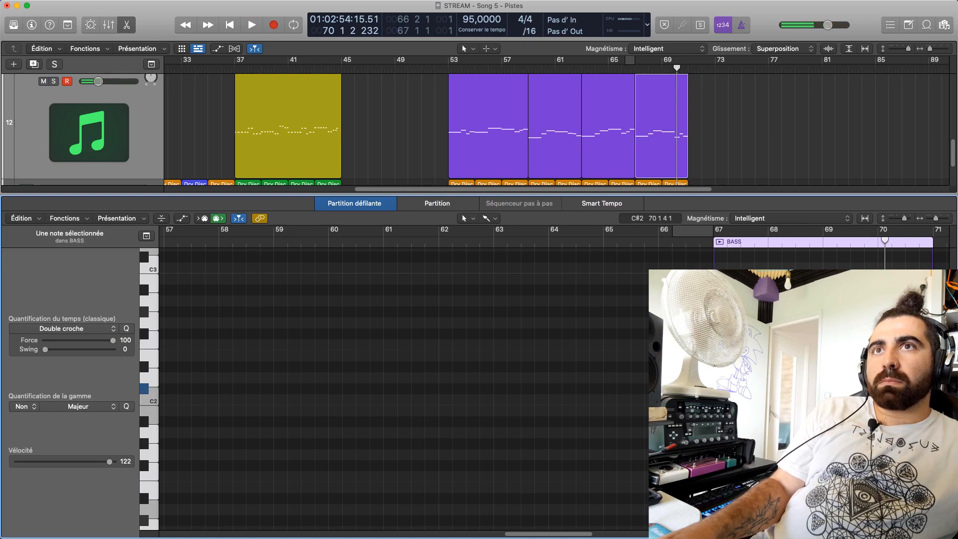
click(885, 257)
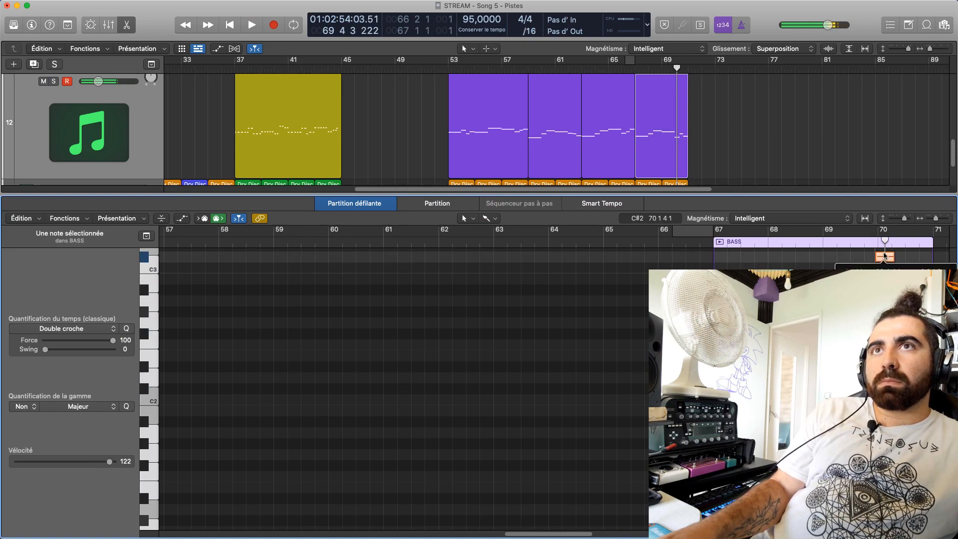
key(space)
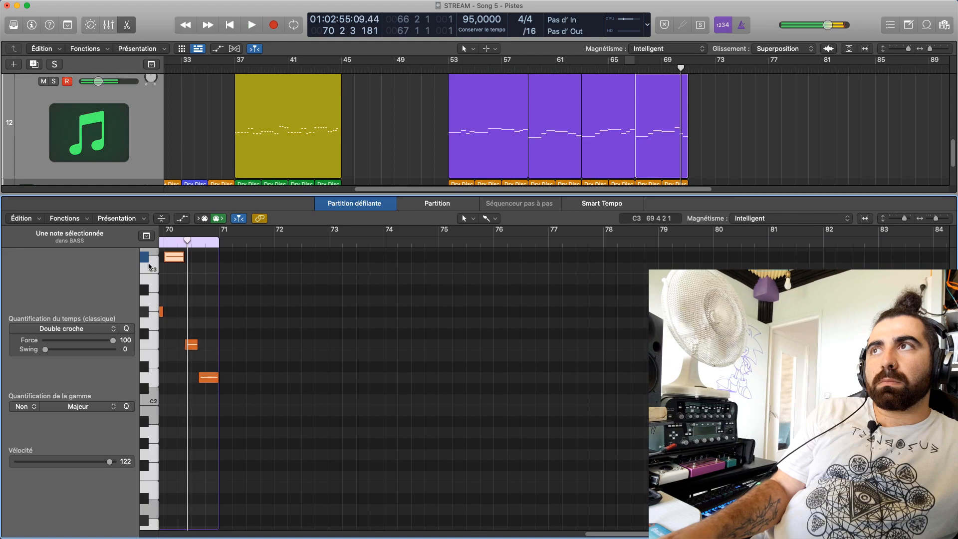
double_click(160, 243)
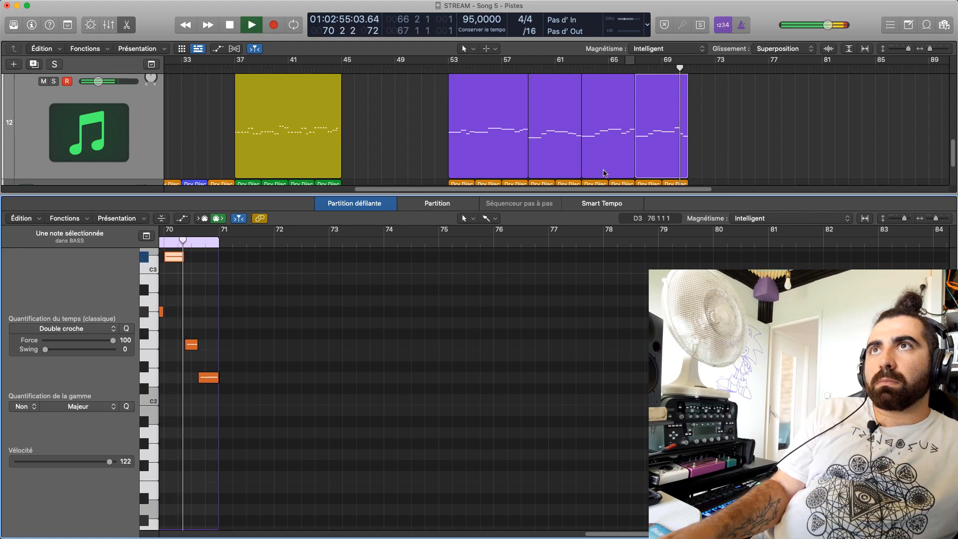
drag(633, 190, 646, 241)
double_click(673, 74)
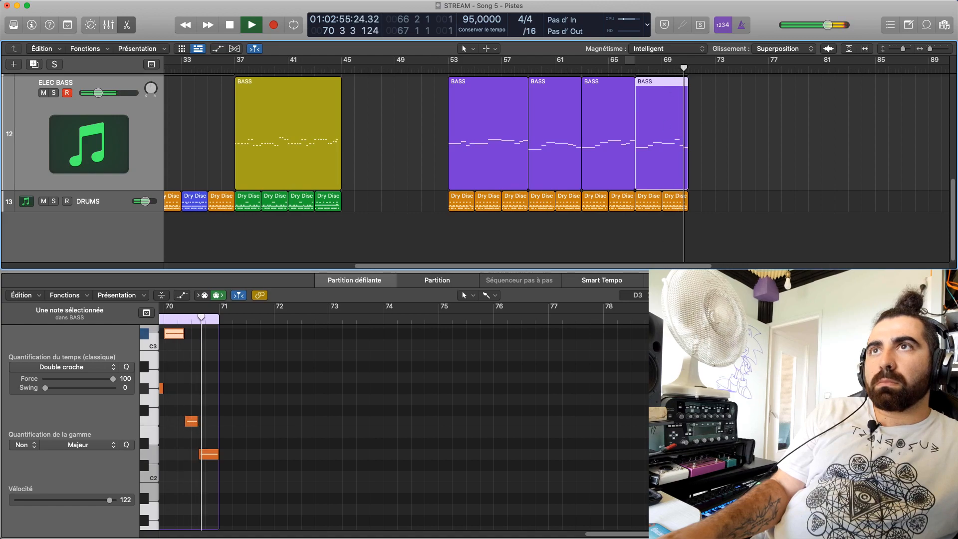
Undo the octave change on the first ELEC BASS note of bar 70 and play to the end of the region
key(super+z)
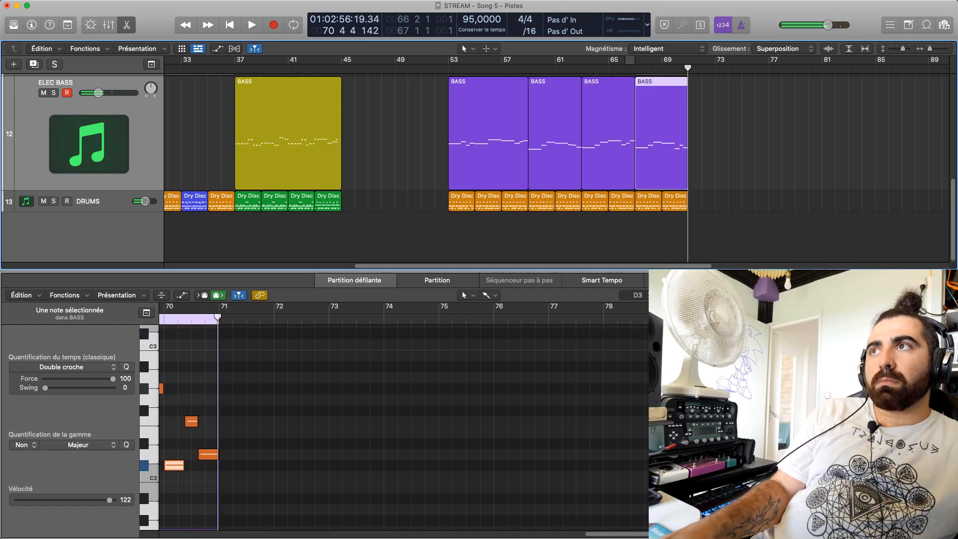
key(space)
Play from shortly before bar 53 to hear the transition, enlarging the track area and deselecting the bass region
key(space)
scroll(465, 208, up, 5)
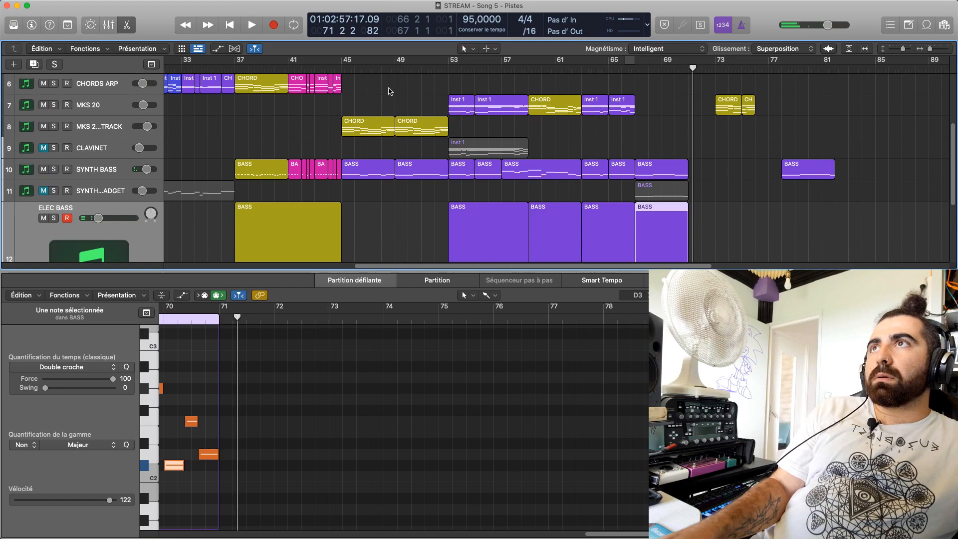
key(space)
click(430, 72)
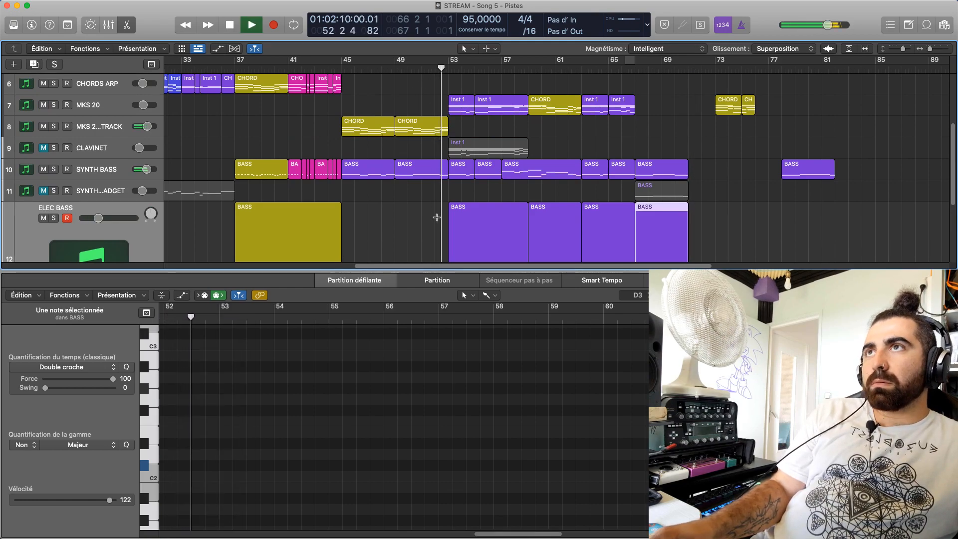
drag(492, 272, 490, 312)
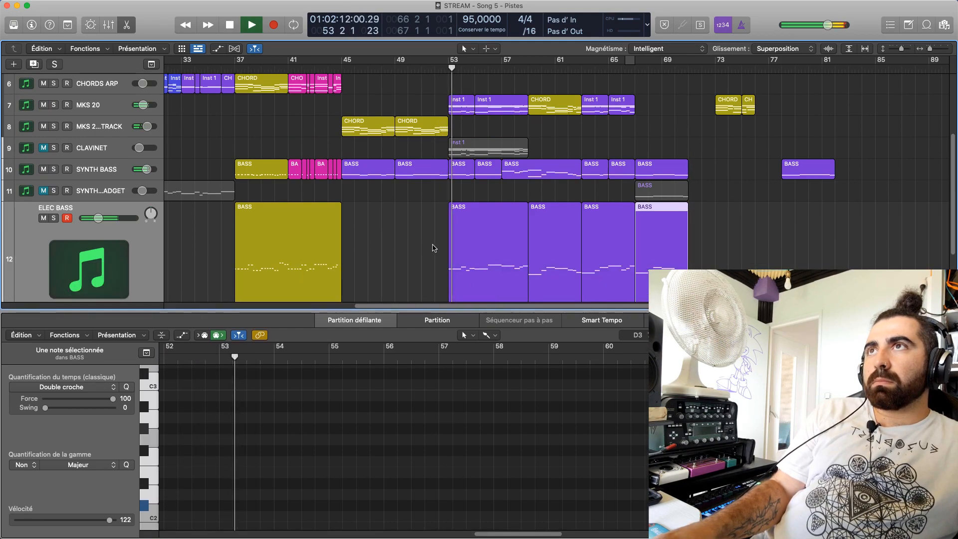
click(433, 248)
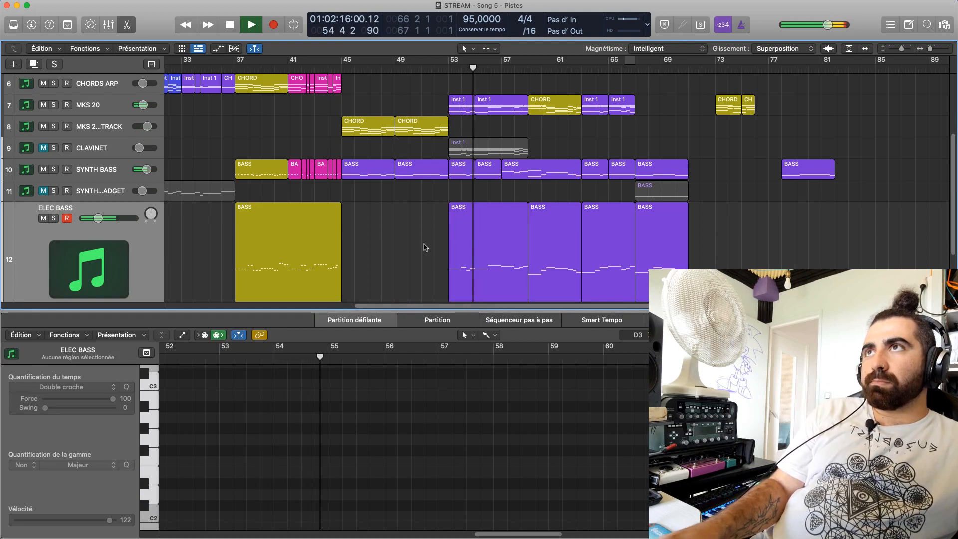
scroll(426, 245, up, 1)
Select the CLAVINET region at bar 53 to inspect its notes and return the playhead to bar 1
key(Return)
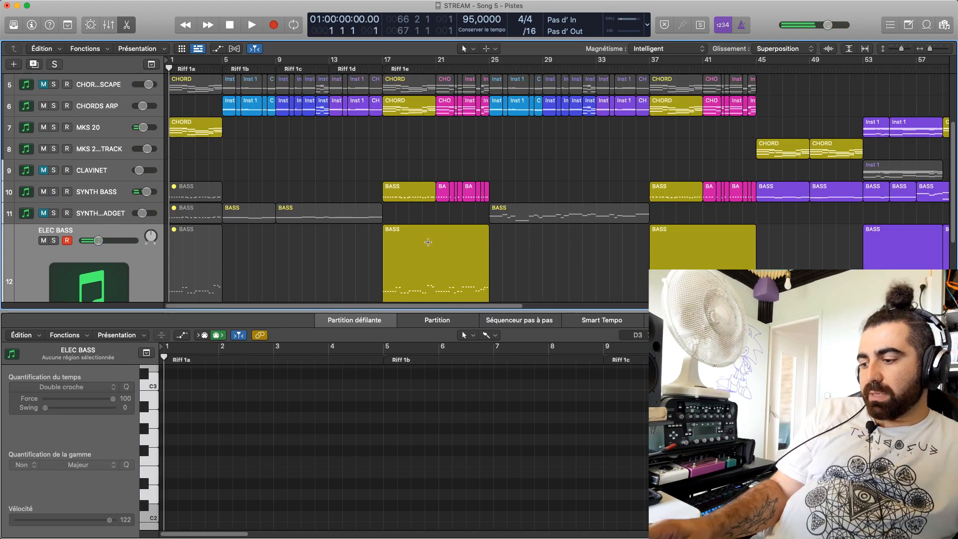
click(872, 173)
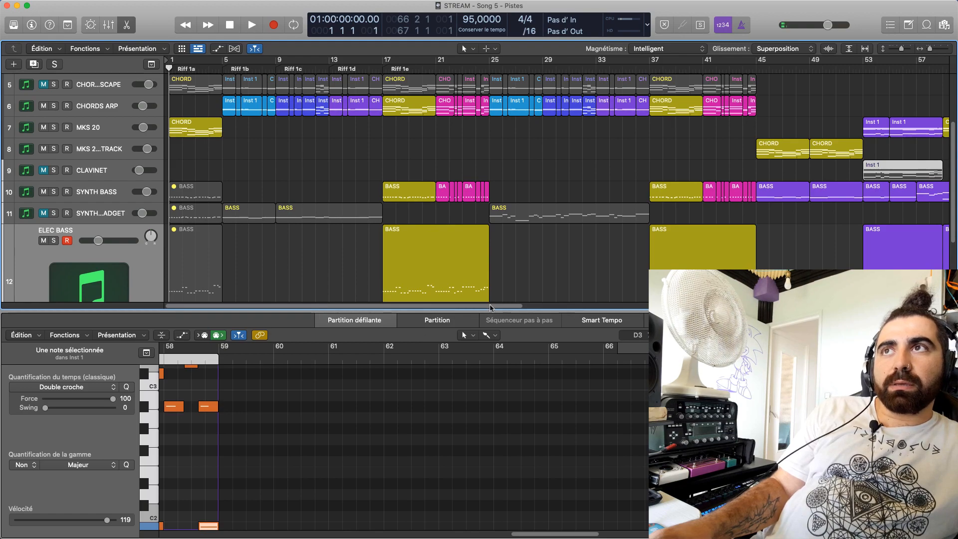
drag(491, 305, 627, 300)
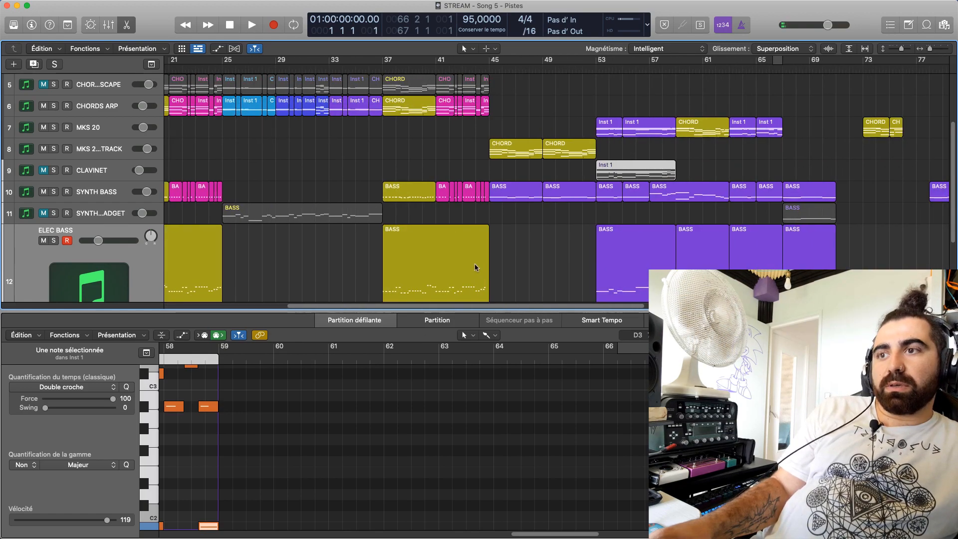
key(Return)
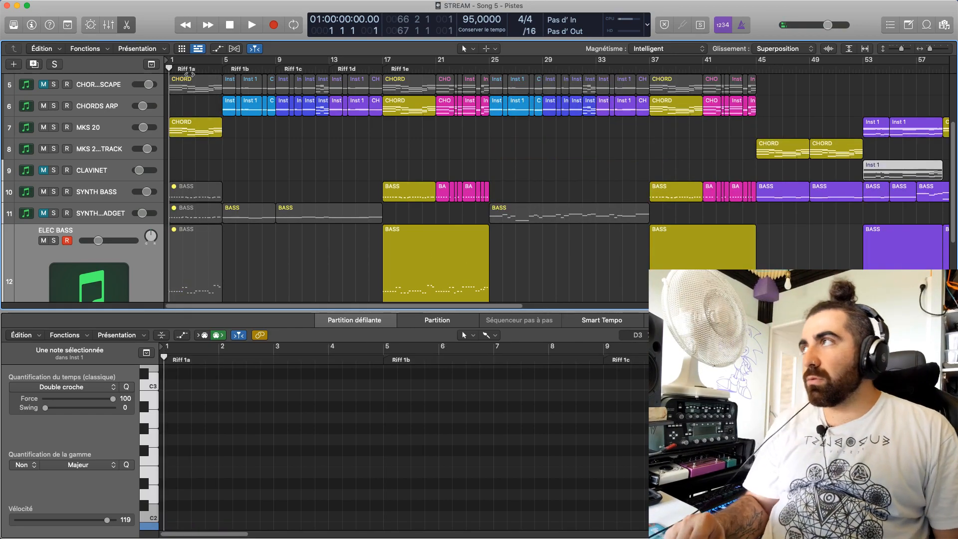
Play the song from bar 1 and close the note editor to show all the tracks
key(space)
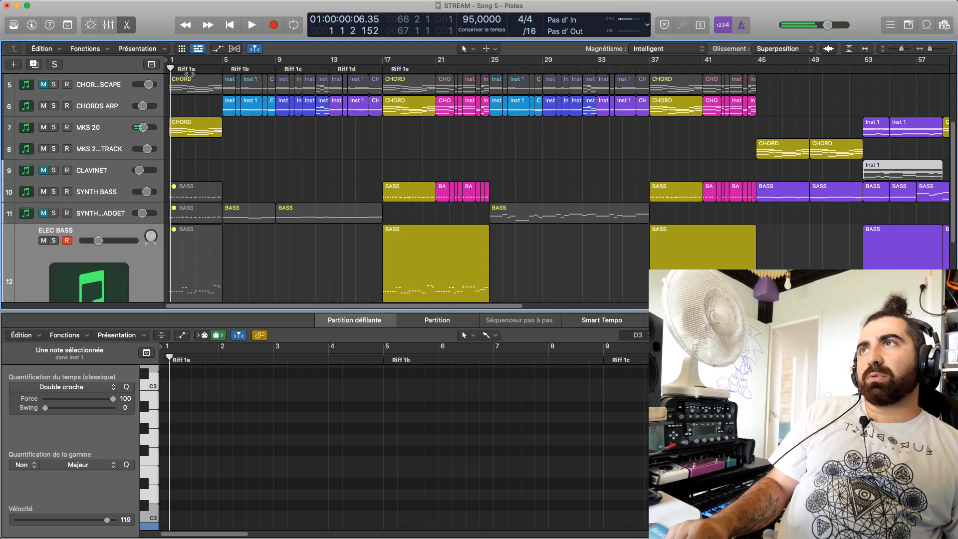
key(space)
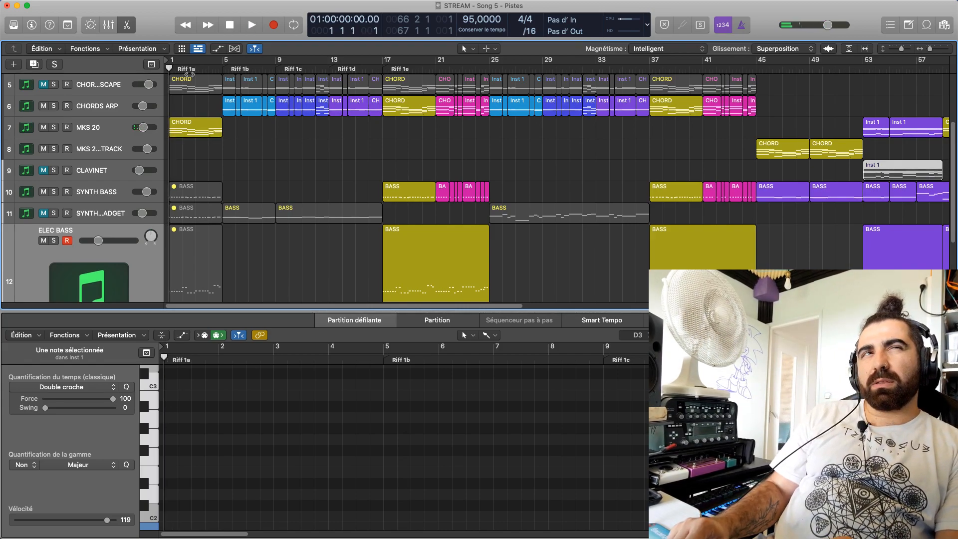
key(space)
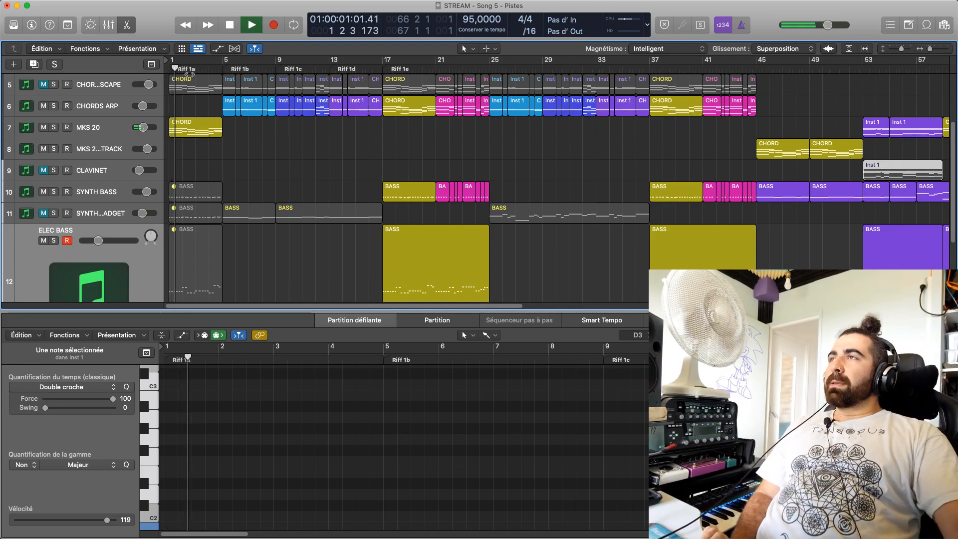
key(e)
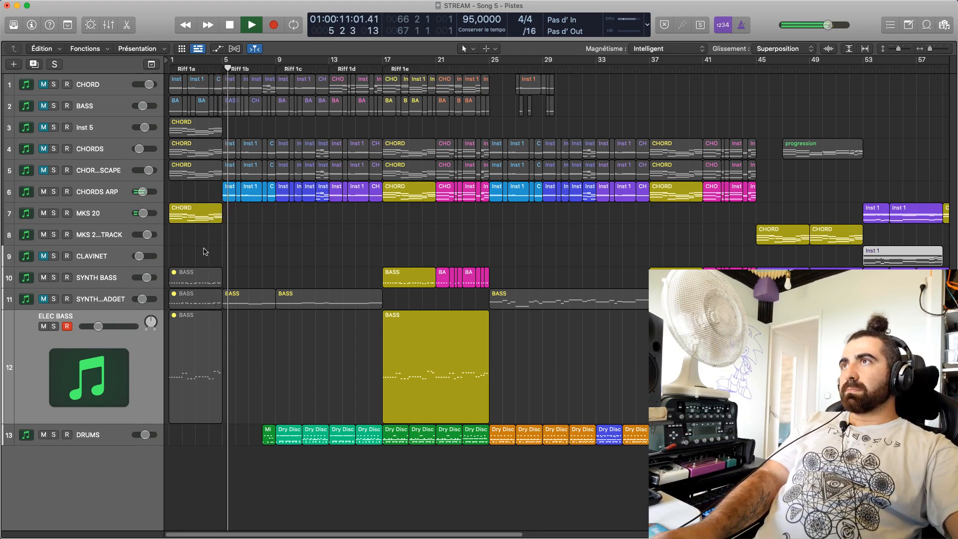
Unmute the SYNTH...ADGET bass track and keep listening through the opening riffs
click(53, 299)
key(space)
click(48, 300)
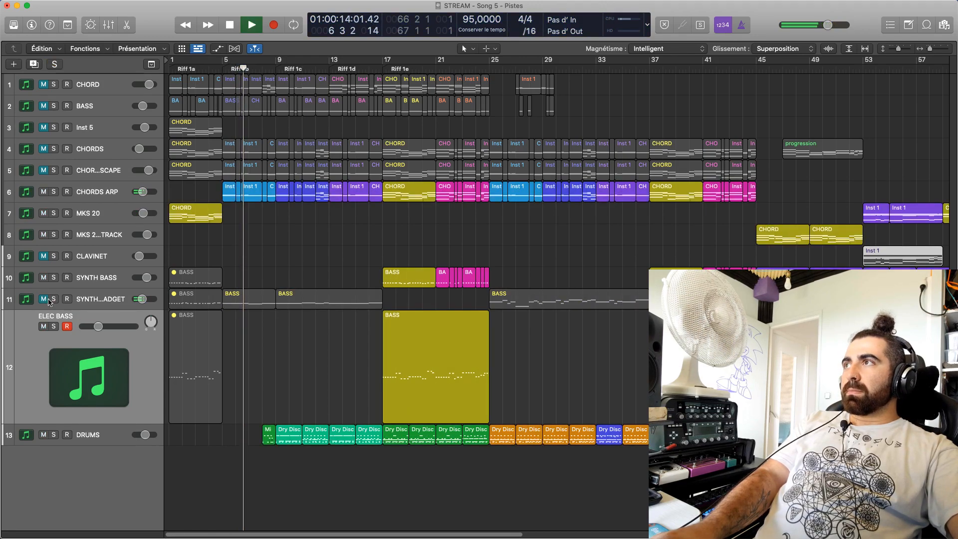
key(Return)
click(43, 298)
key(space)
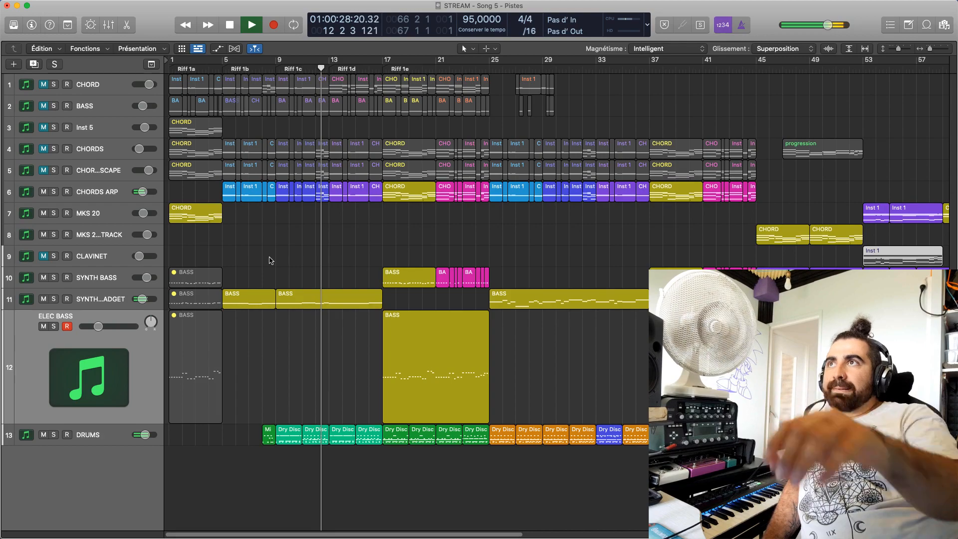
Audition the CHOR...SCAPE and CHORDS tracks in turn during playback, leaving CHOR...SCAPE muted and CHORDS unmuted
click(43, 170)
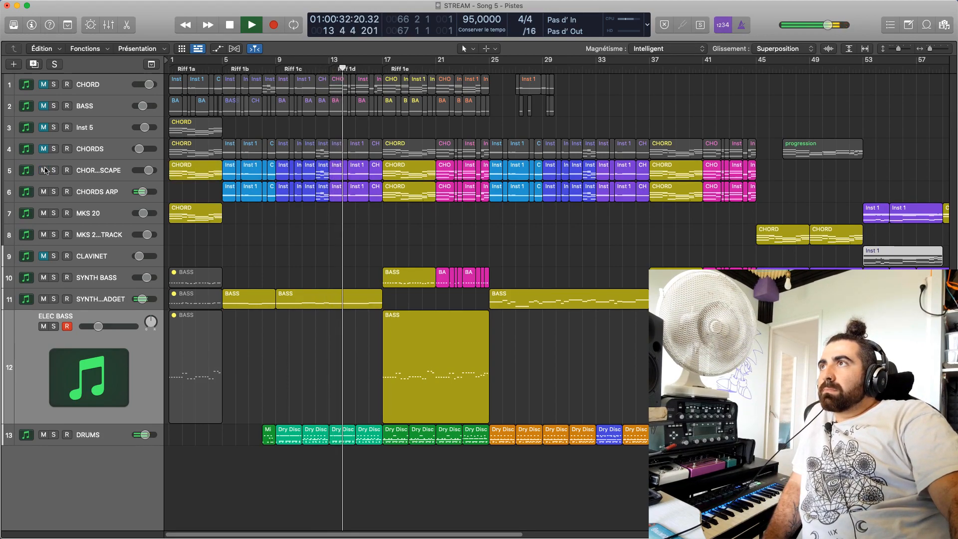
click(44, 170)
click(44, 149)
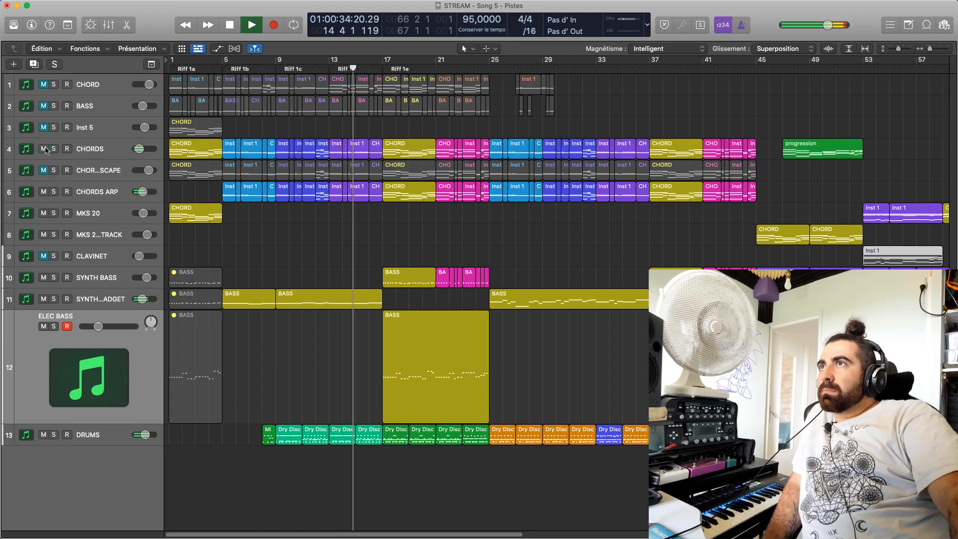
click(43, 149)
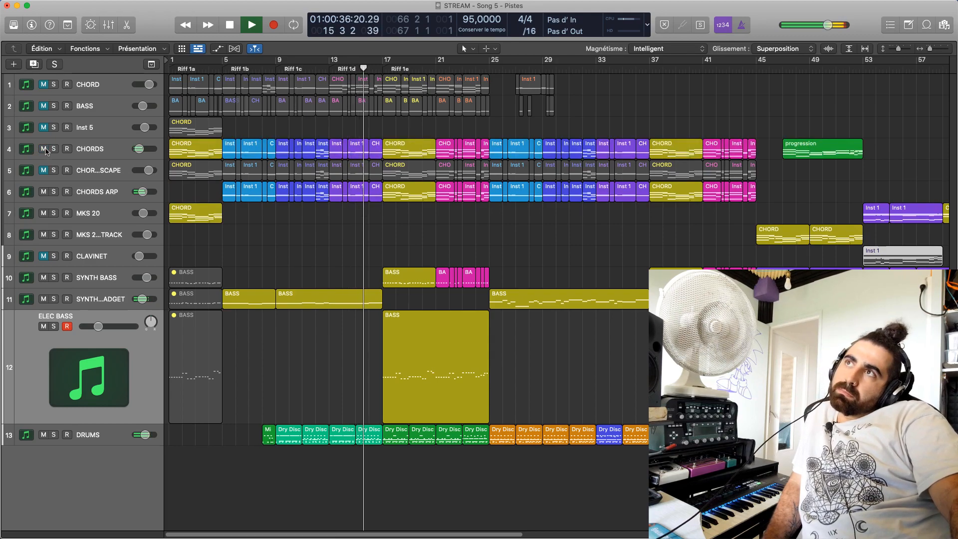
click(44, 149)
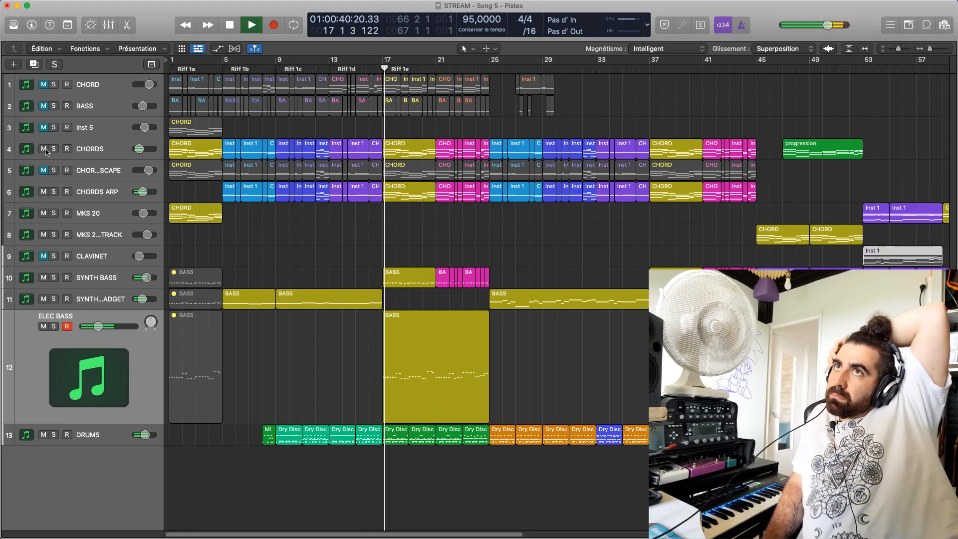
Mute the progression region on CHORDS, compare the mix with and without that track, and leave the track on
click(827, 154)
key(m)
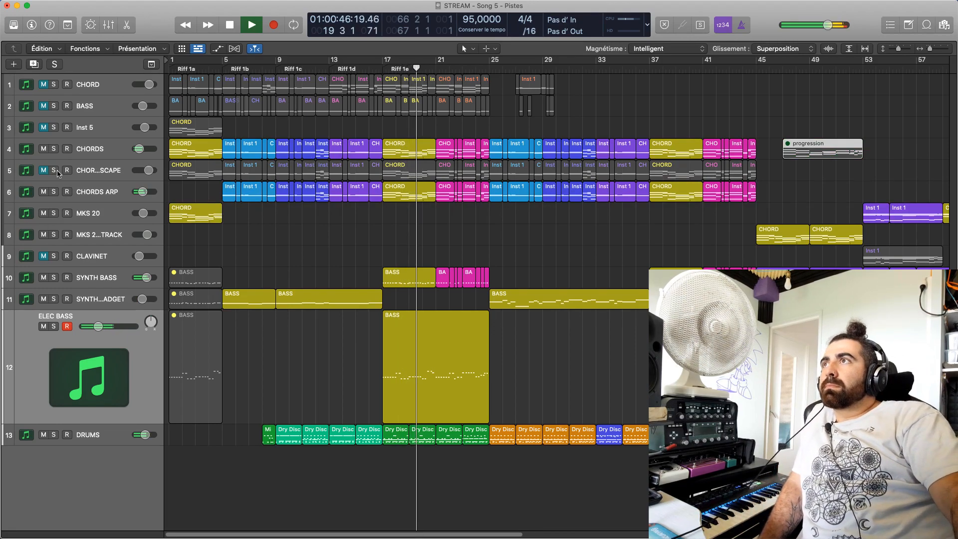
click(44, 149)
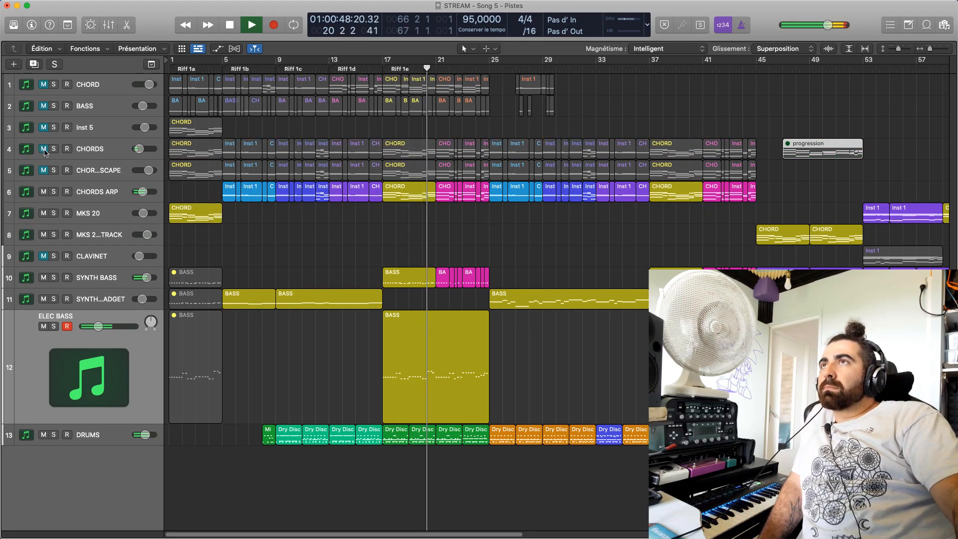
click(44, 149)
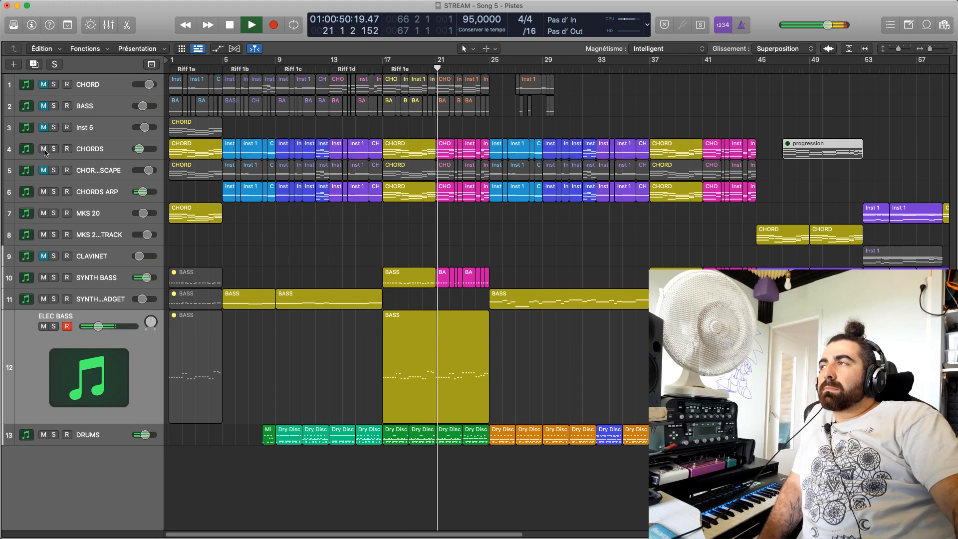
click(44, 149)
click(44, 150)
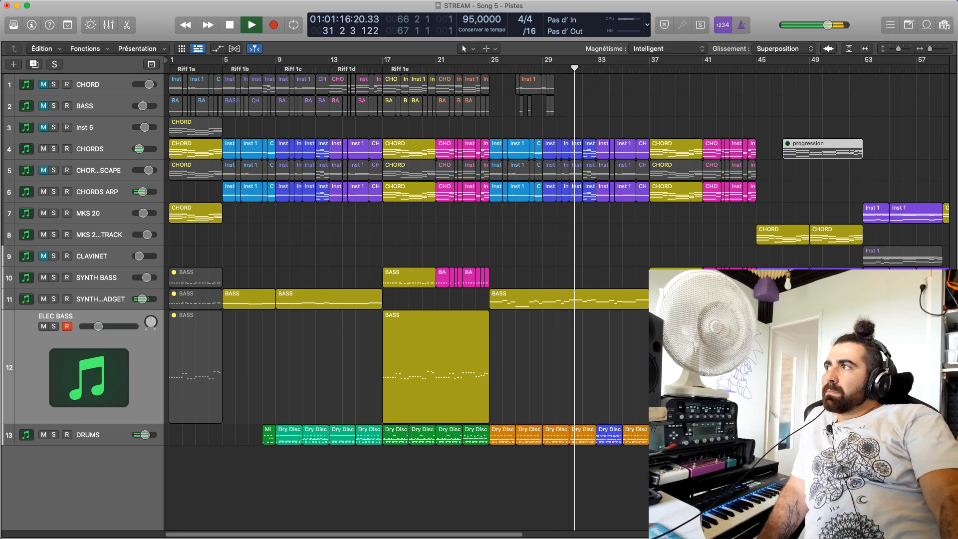
Mute the last short CHORDS region before bar 45 and replay the transition from bar 43
drag(201, 536, 308, 536)
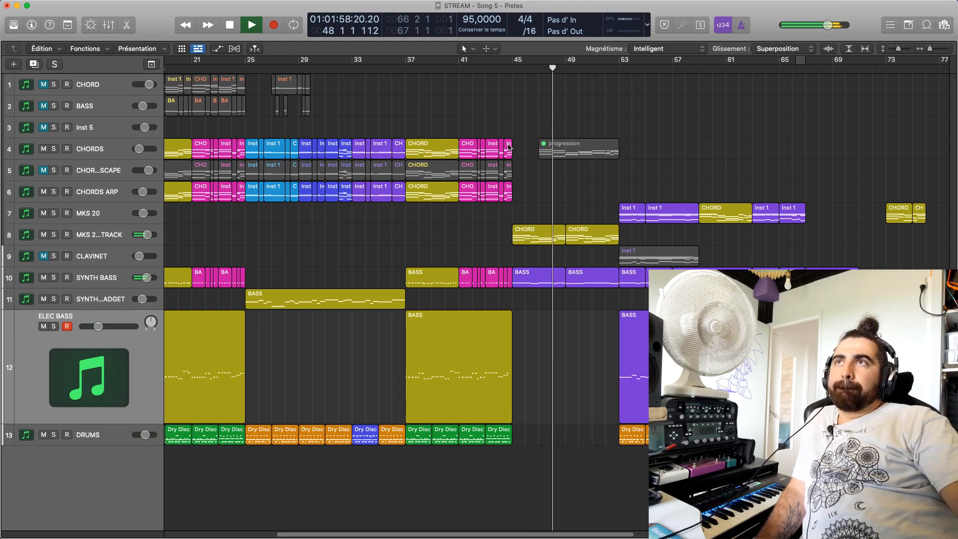
key(space)
drag(499, 71, 494, 70)
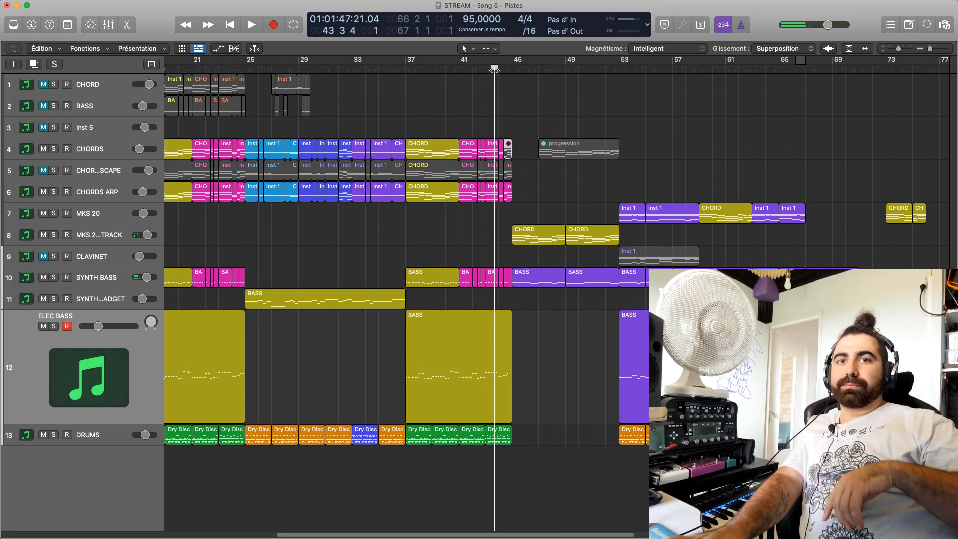
key(space)
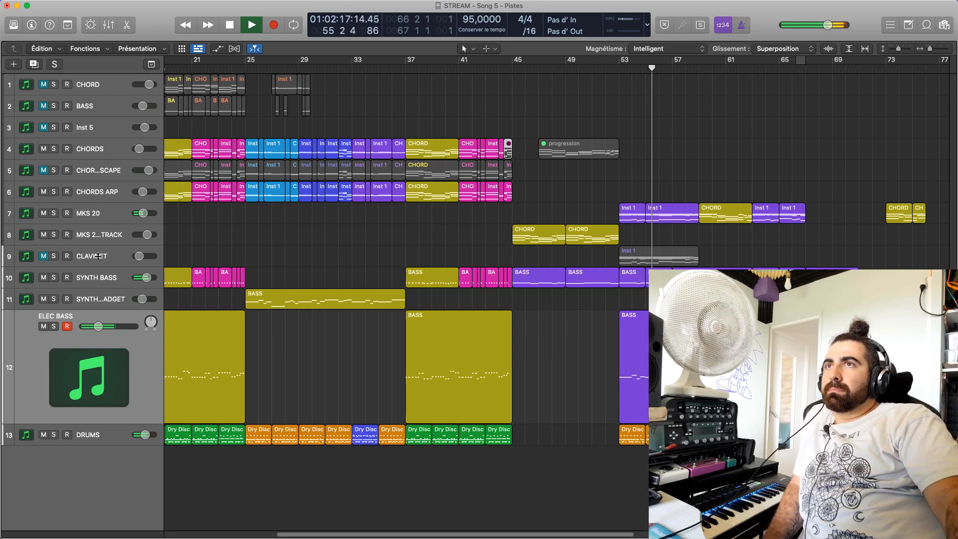
Try the CLAVINET track in the mix around bar 56, check its volume, and mute it again
click(43, 256)
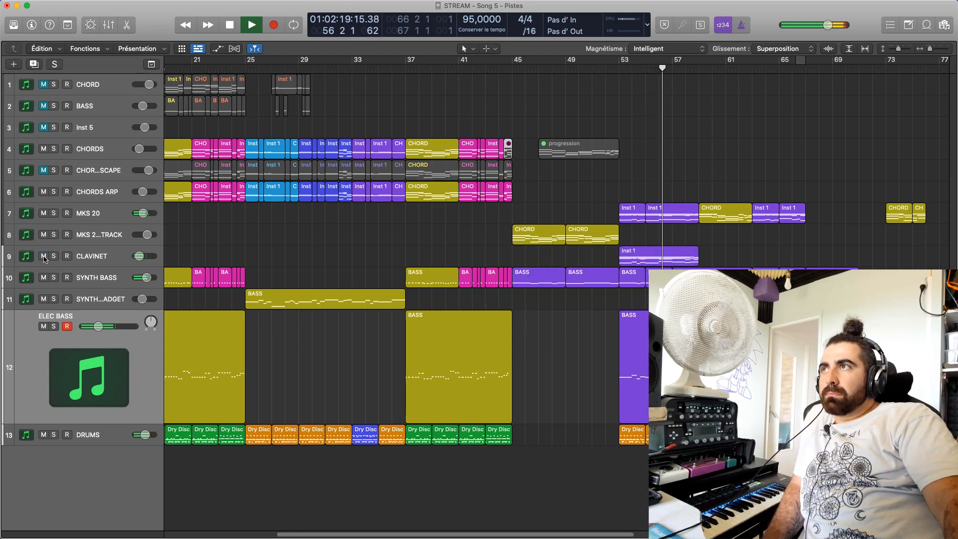
drag(142, 260, 142, 260)
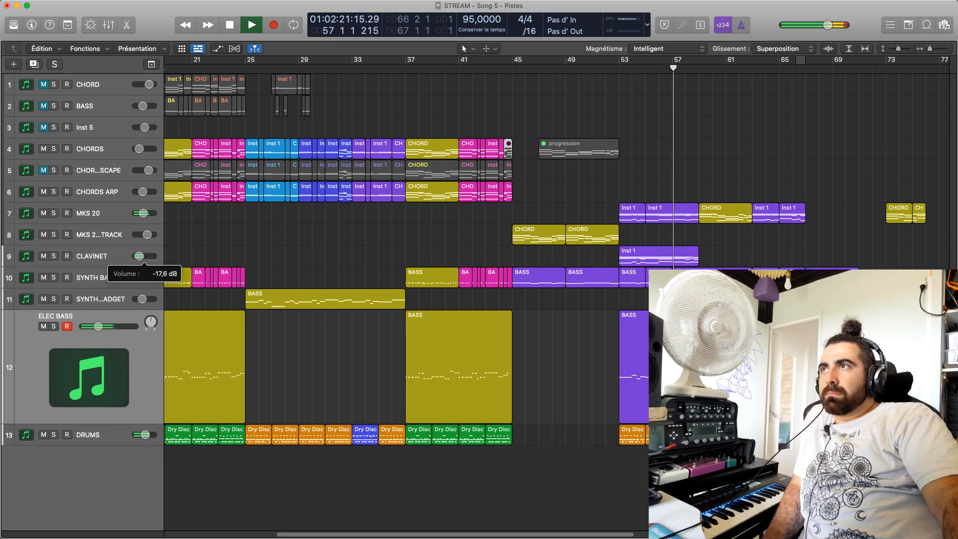
click(43, 256)
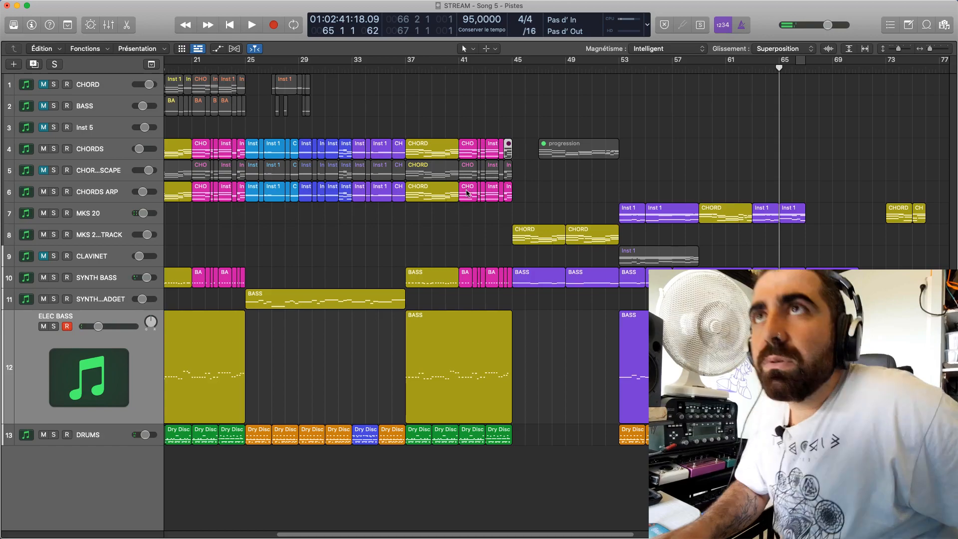
Replay briefly from bar 65, return the playhead to bar 63 and show the ELEC BASS region's notes there
key(space)
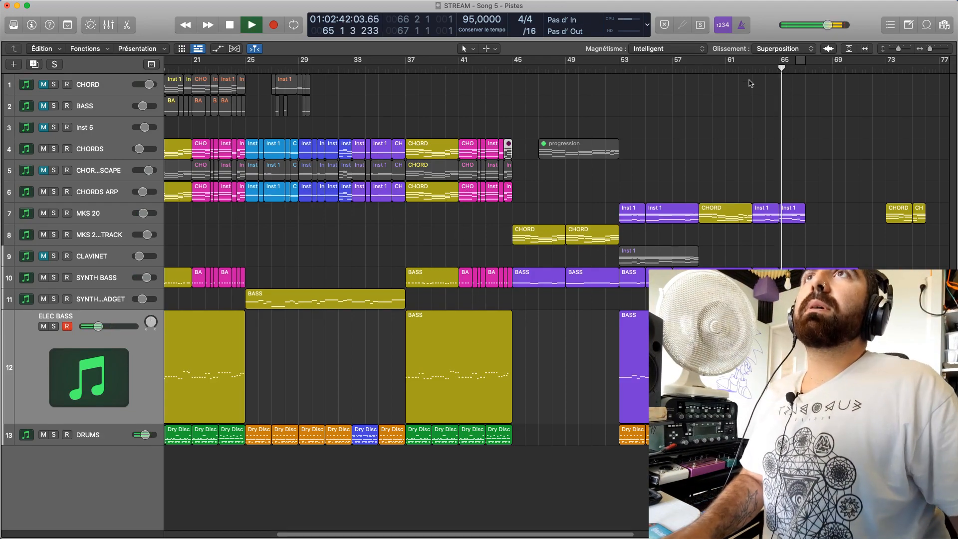
key(space)
click(752, 69)
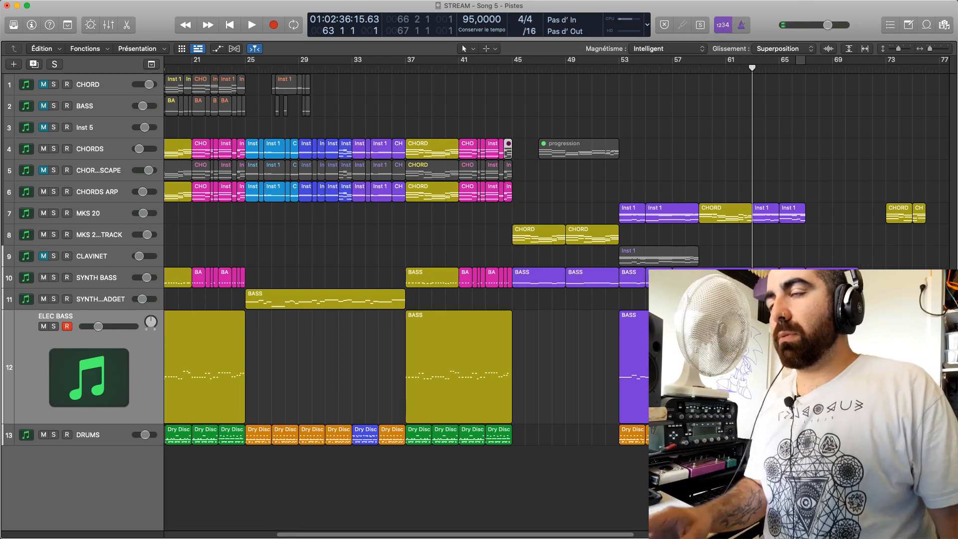
key(e)
click(164, 457)
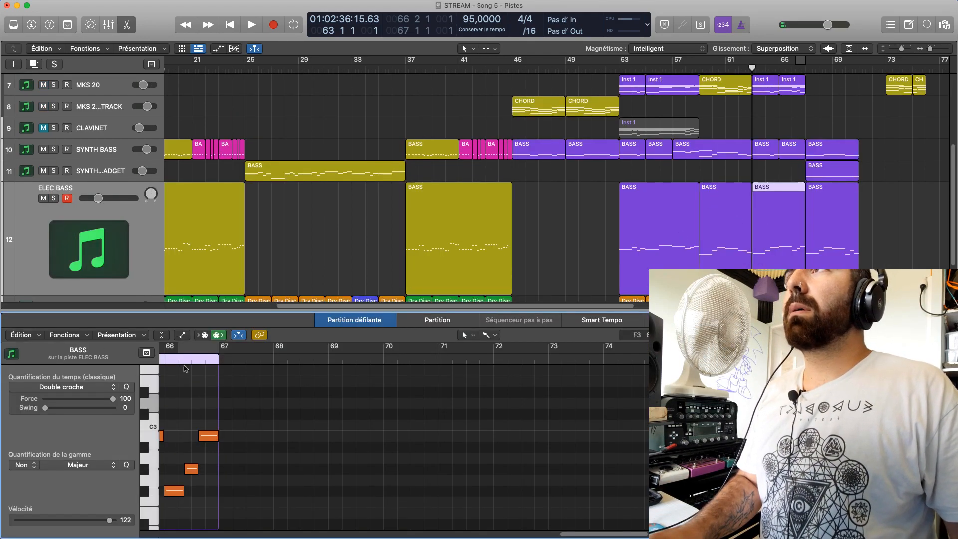
key(space)
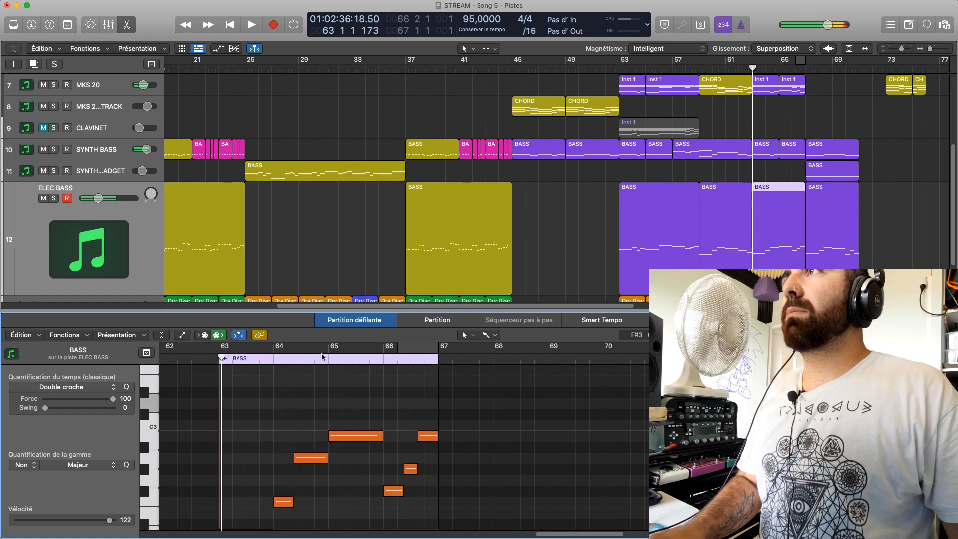
Audition the first note at bar 63 in the ELEC BASS and SYNTH BASS regions to compare their pitches
scroll(272, 448, down, 4)
click(260, 446)
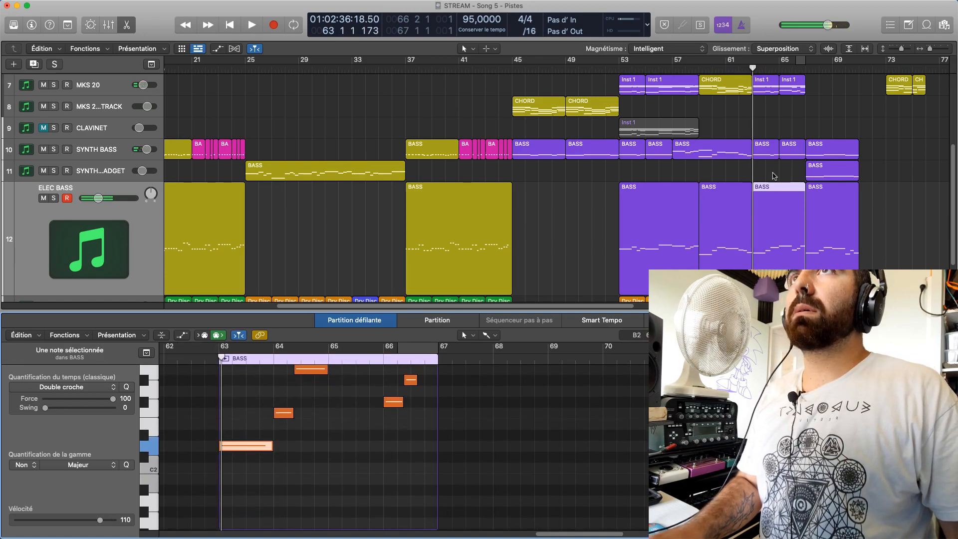
click(763, 155)
click(254, 435)
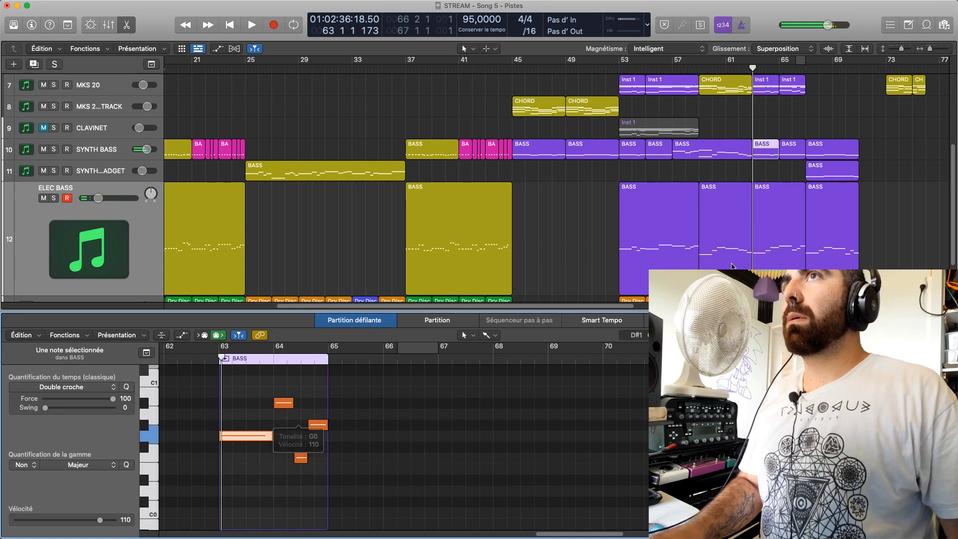
click(766, 243)
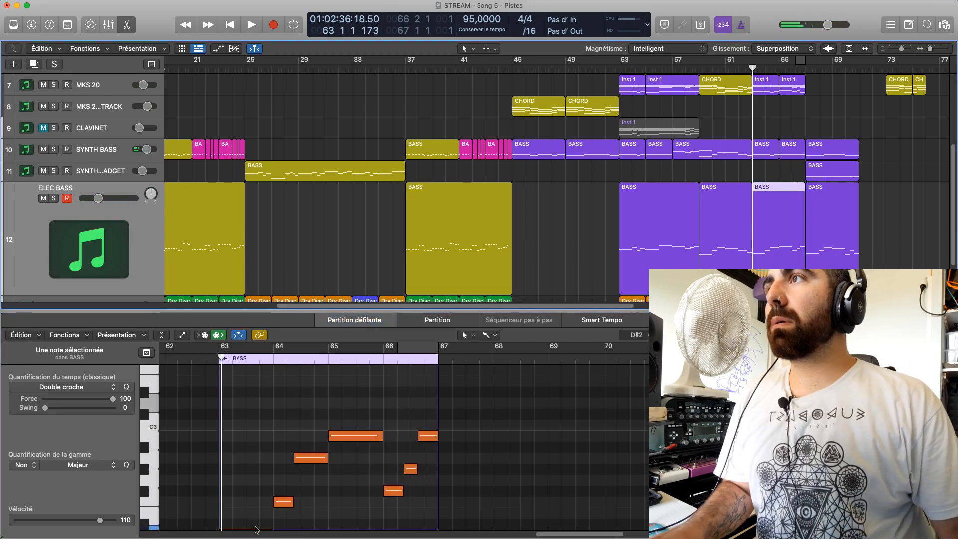
scroll(253, 528, down, 2)
click(247, 513)
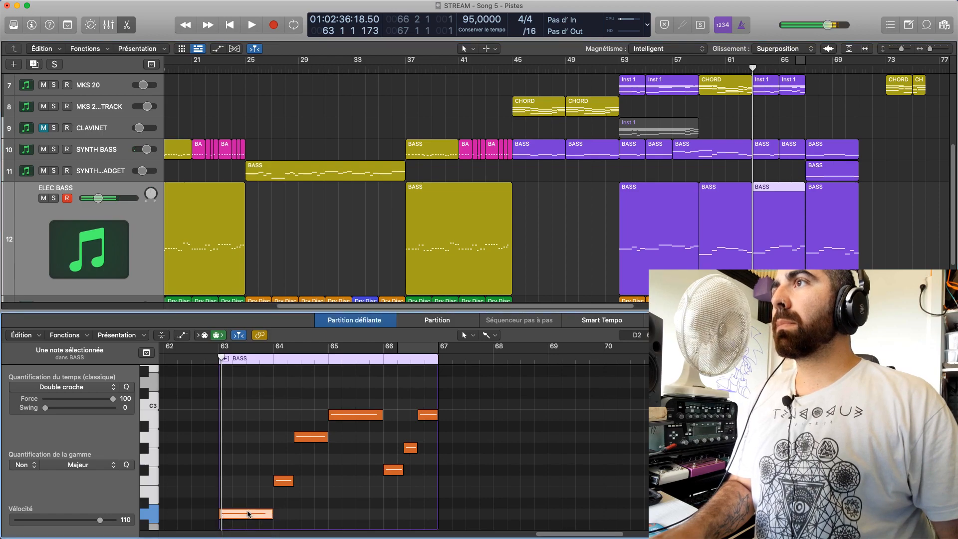
click(781, 245)
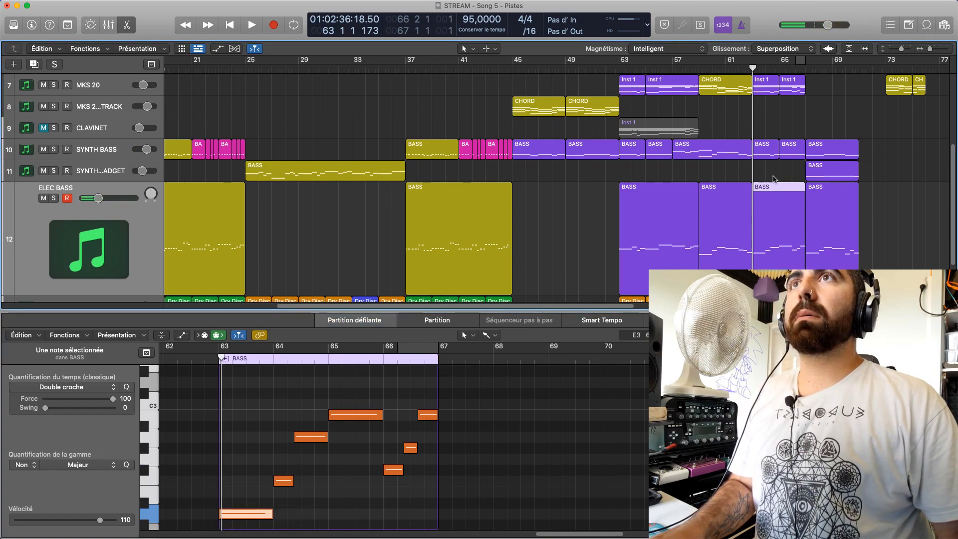
Mute the ELEC BASS track and play bars 63 to 66 to hear the passage without it
key(space)
key(m)
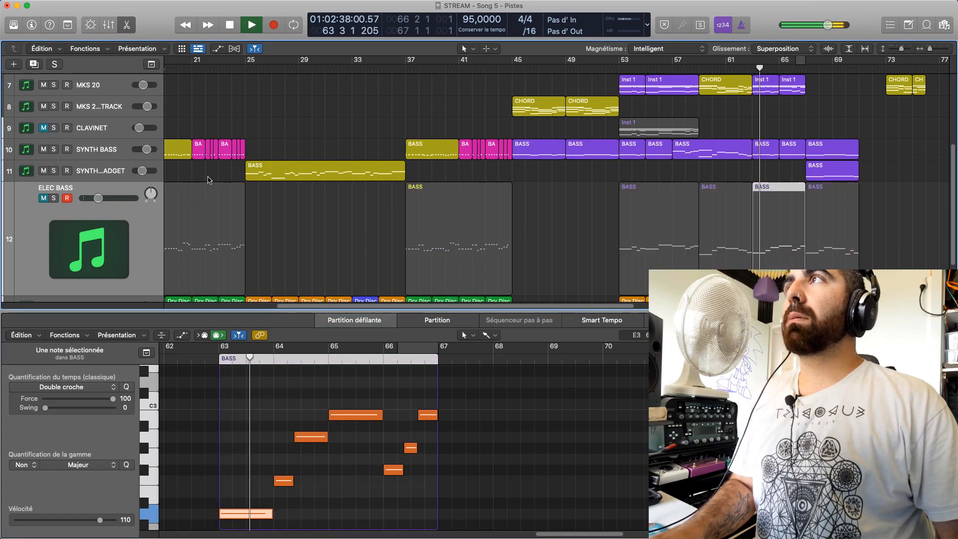
key(space)
key(space)
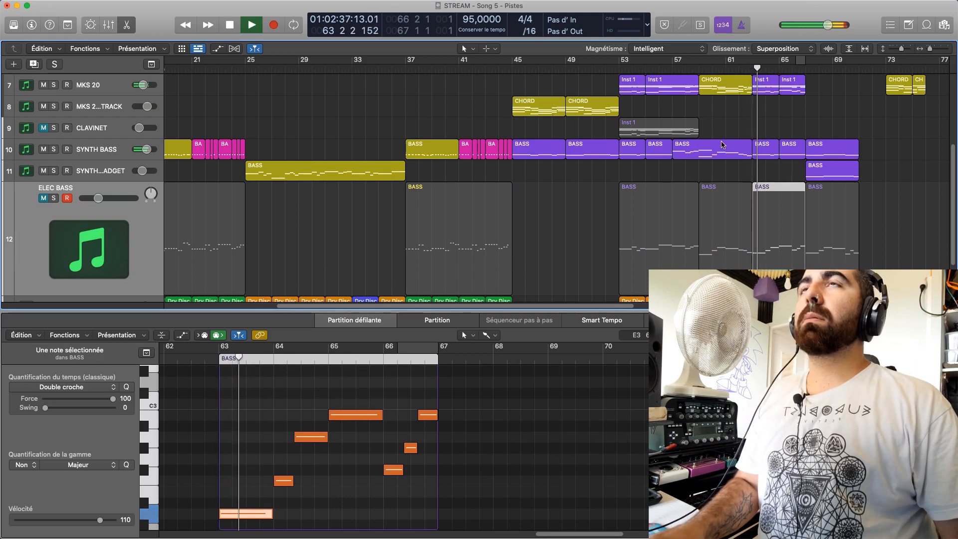
scroll(720, 144, down, 1)
scroll(719, 144, down, 1)
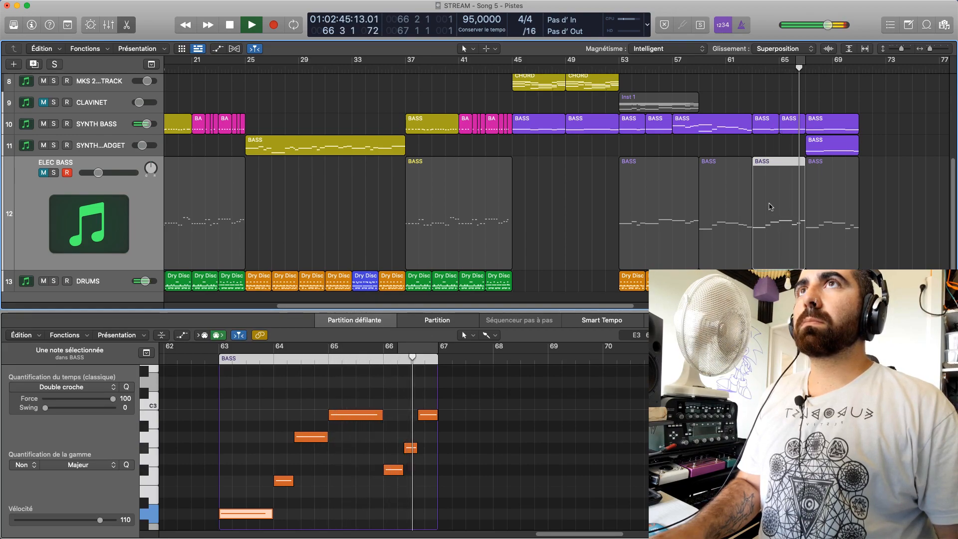
scroll(769, 205, up, 2)
key(space)
Unmute ELEC BASS, mute the SYNTH BASS track, and replay the passage from bar 63
click(754, 70)
key(space)
key(space)
click(44, 223)
click(54, 171)
click(53, 171)
click(44, 170)
key(space)
click(44, 171)
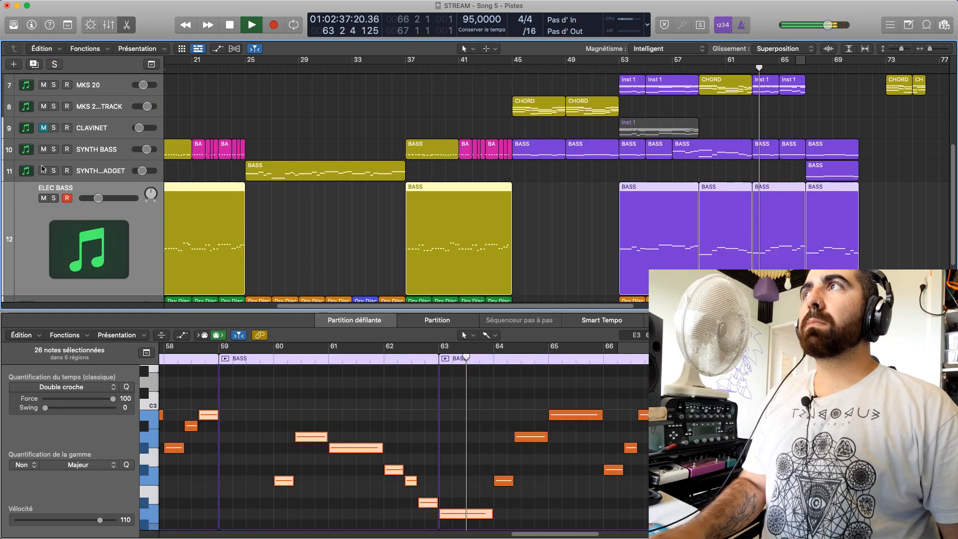
click(43, 149)
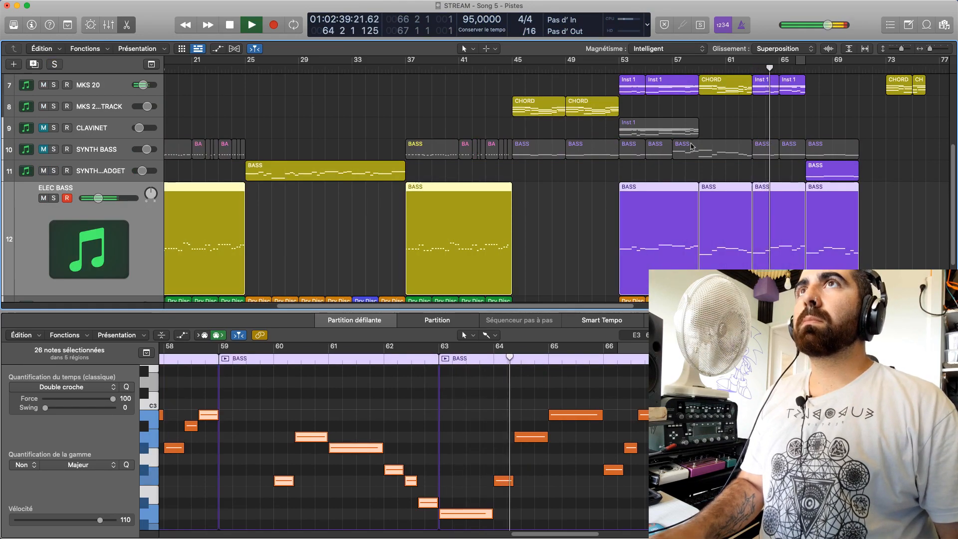
scroll(762, 225, down, 1)
scroll(762, 225, down, 4)
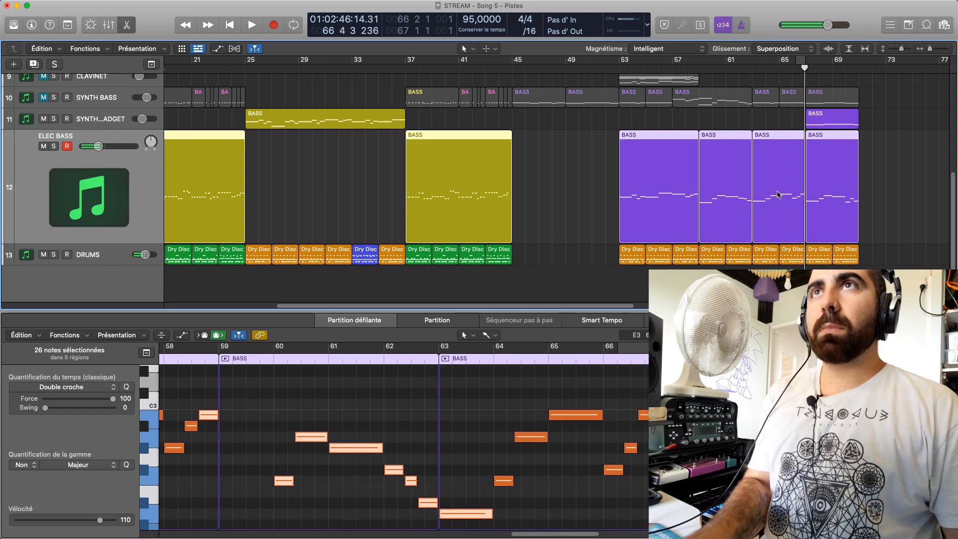
Mute the ELEC BASS region starting at bar 63 and play on from the end of bar 66
click(787, 126)
click(785, 145)
key(ctrl+m)
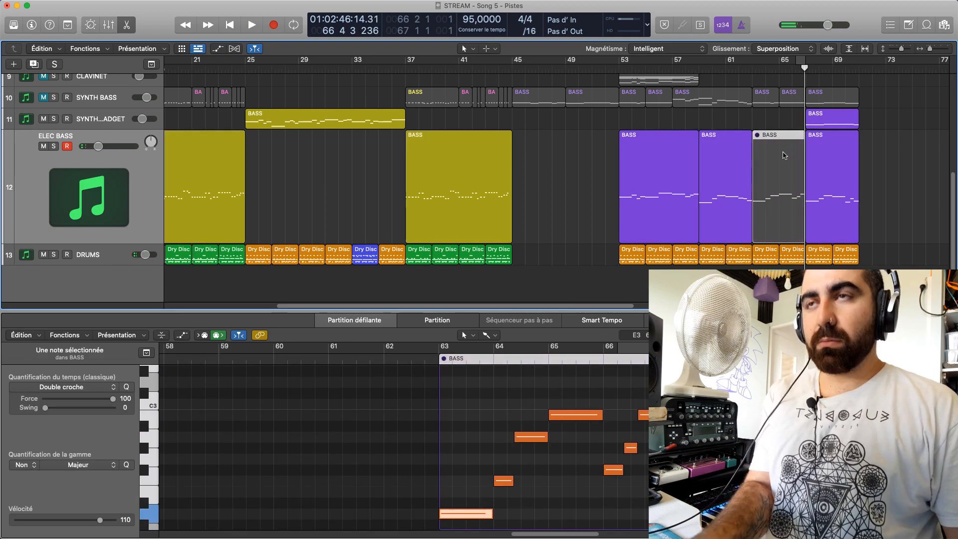
key(space)
scroll(793, 144, up, 5)
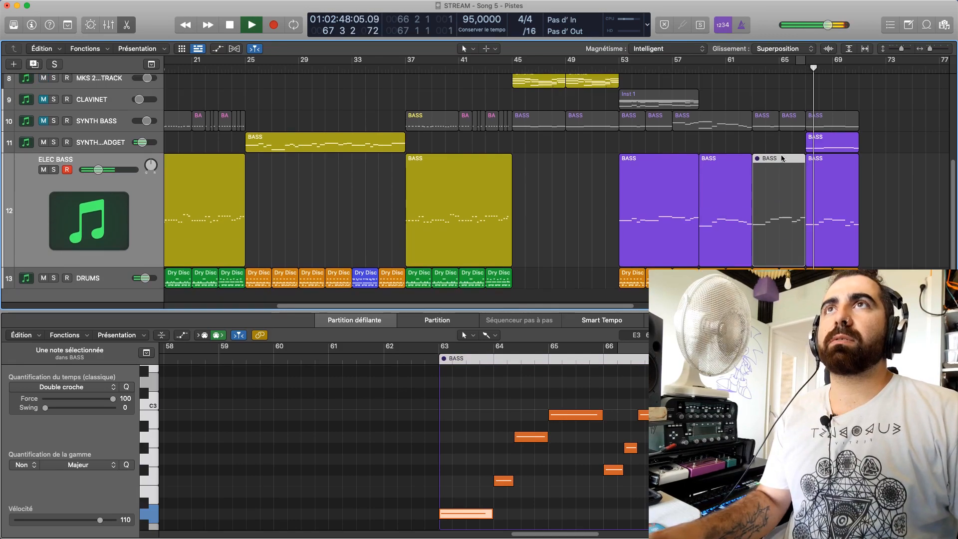
scroll(783, 157, down, 3)
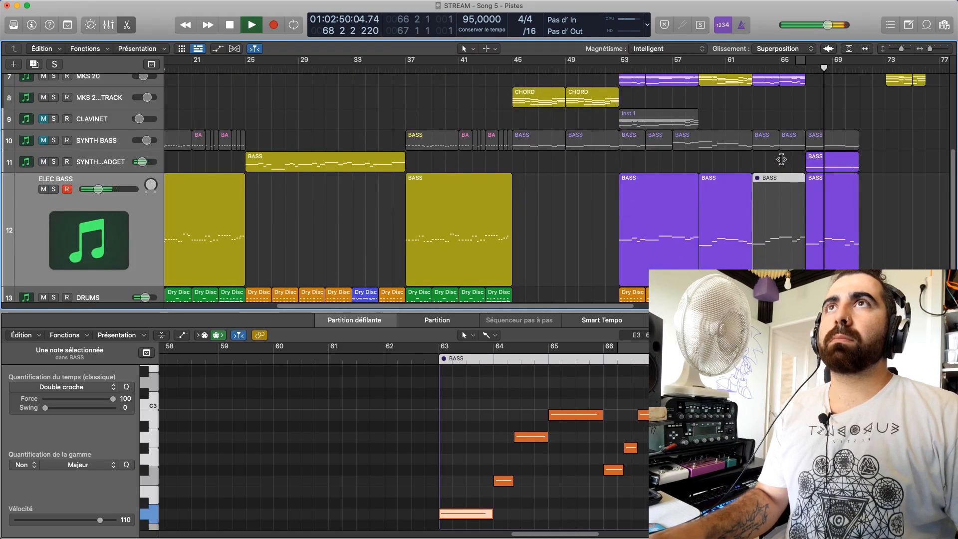
scroll(781, 159, up, 3)
scroll(781, 159, down, 4)
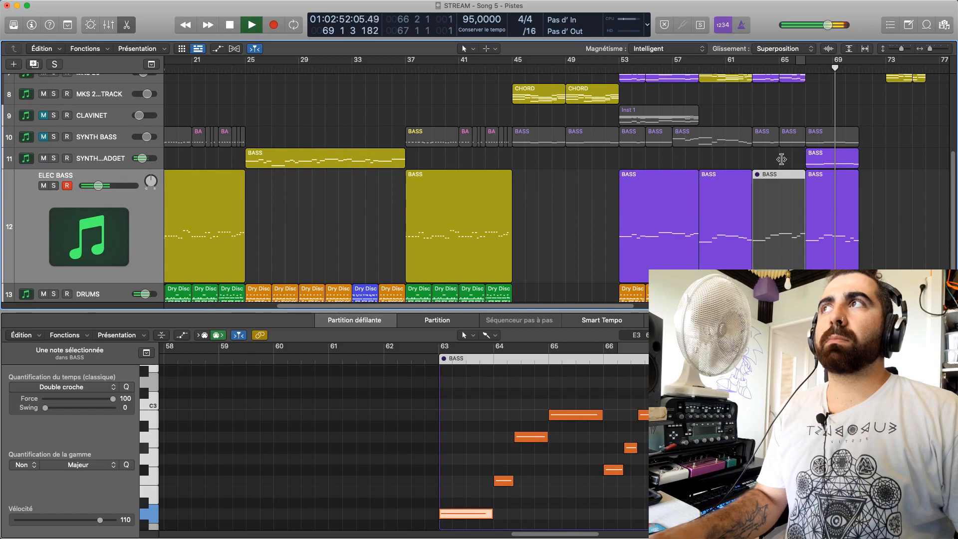
Unmute the SYNTH BASS track and stop playback
click(813, 138)
click(50, 138)
key(space)
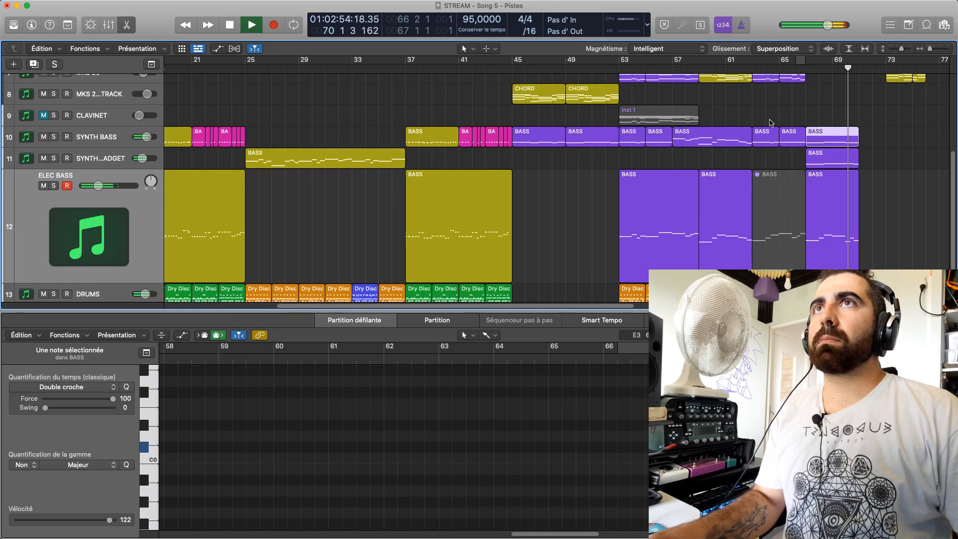
key(space)
Copy the SYNTH BASS region at bar 67 onto the SYNTH BASS INSPECTEUR GADGET track at the same position and replay from there
click(826, 160)
mouse_move(828, 149)
mouse_down()
mouse_move(830, 141)
mouse_move(830, 158)
mouse_up()
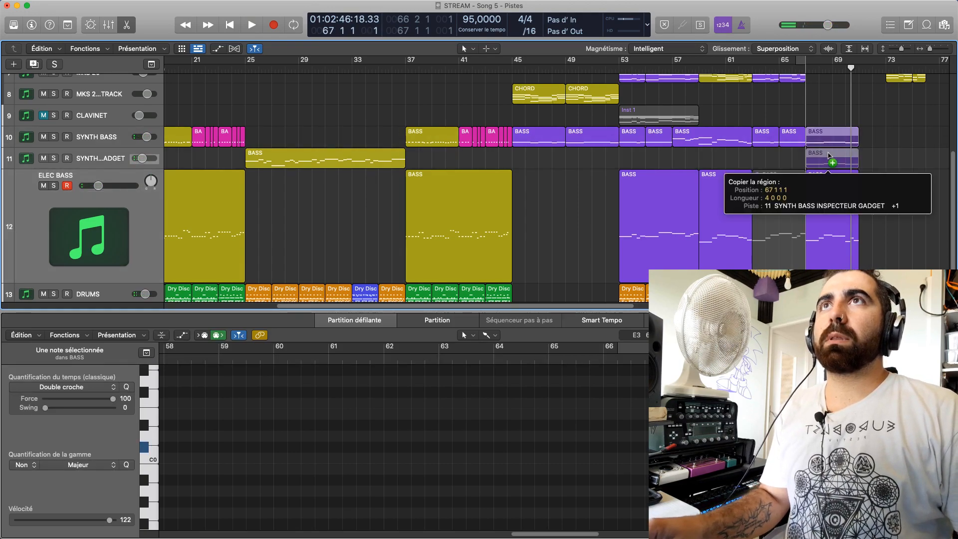
click(811, 85)
key(space)
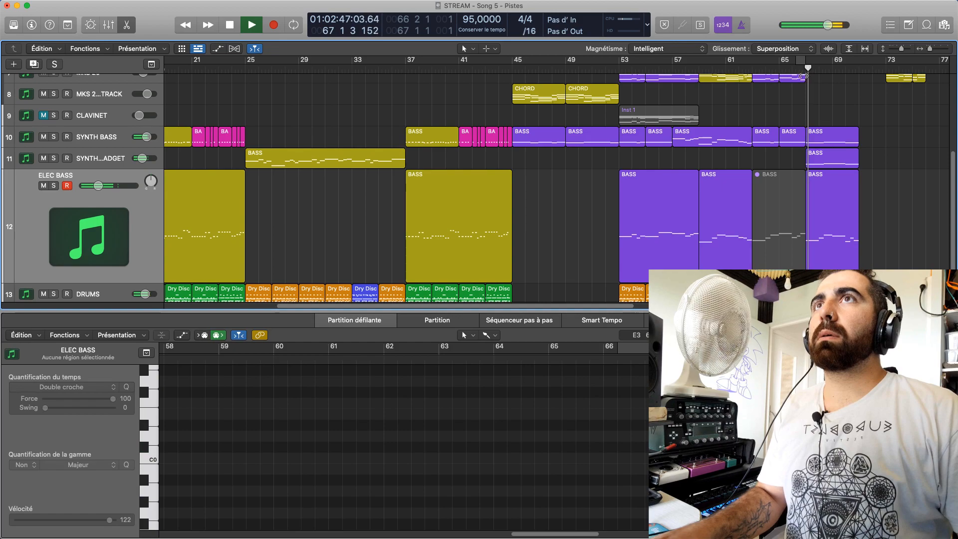
scroll(747, 157, up, 3)
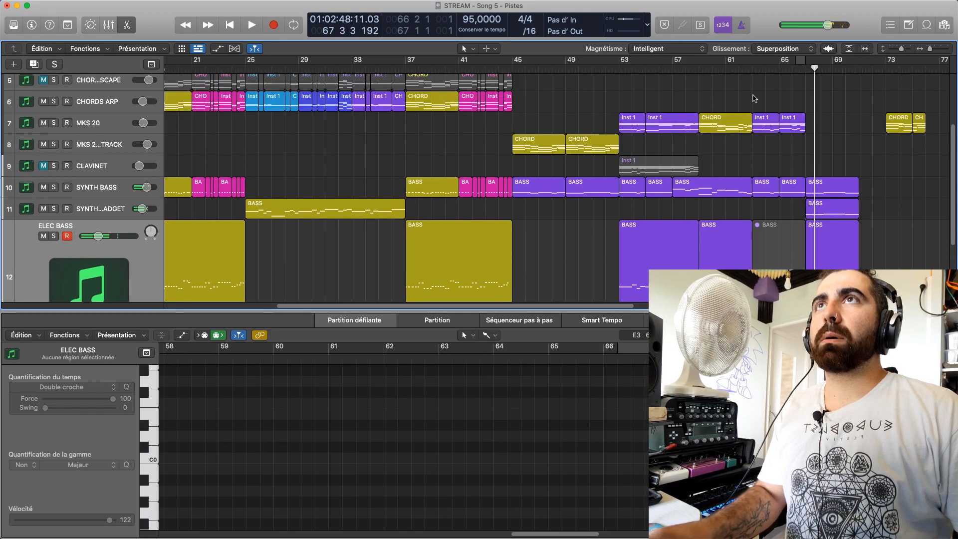
Close the piano roll and listen to the arrangement from bar 62, restarting playback from about bar 52
click(743, 72)
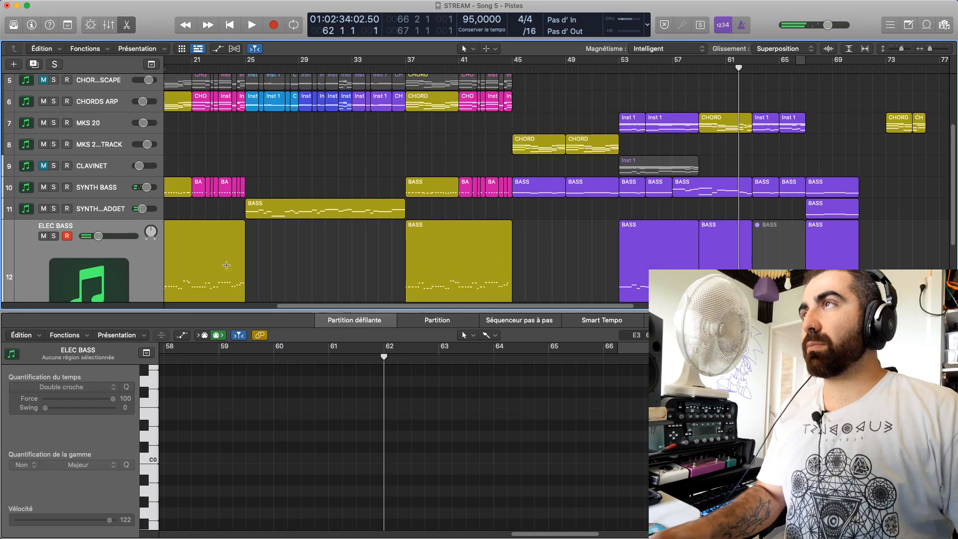
key(e)
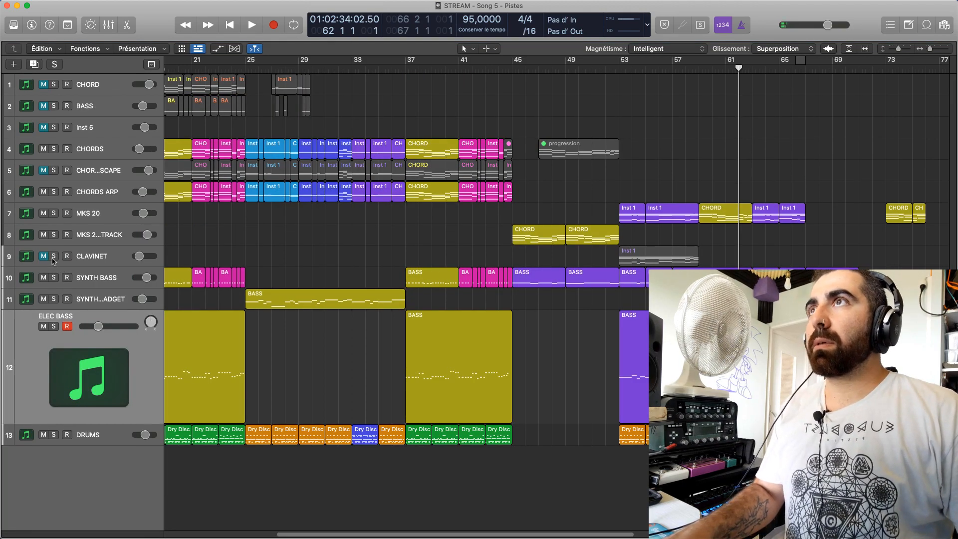
key(space)
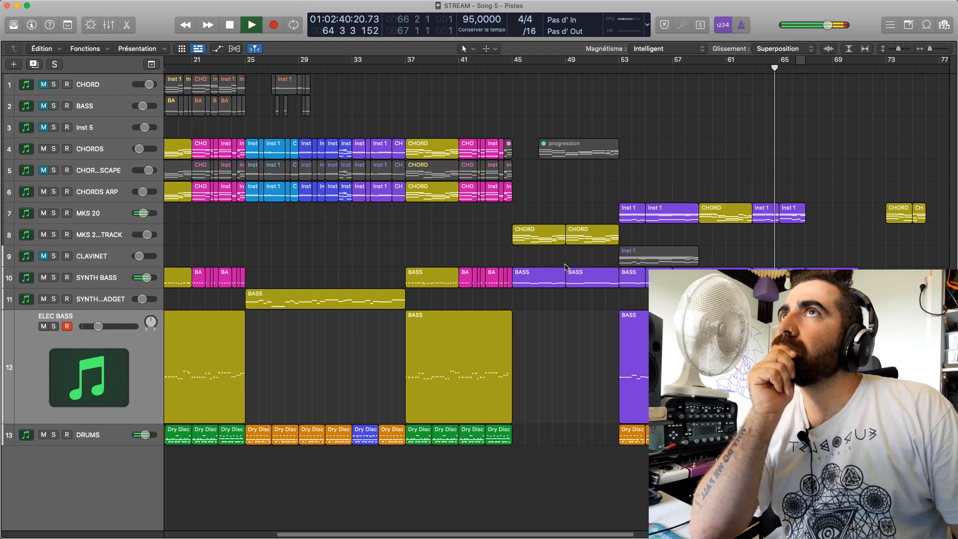
click(608, 68)
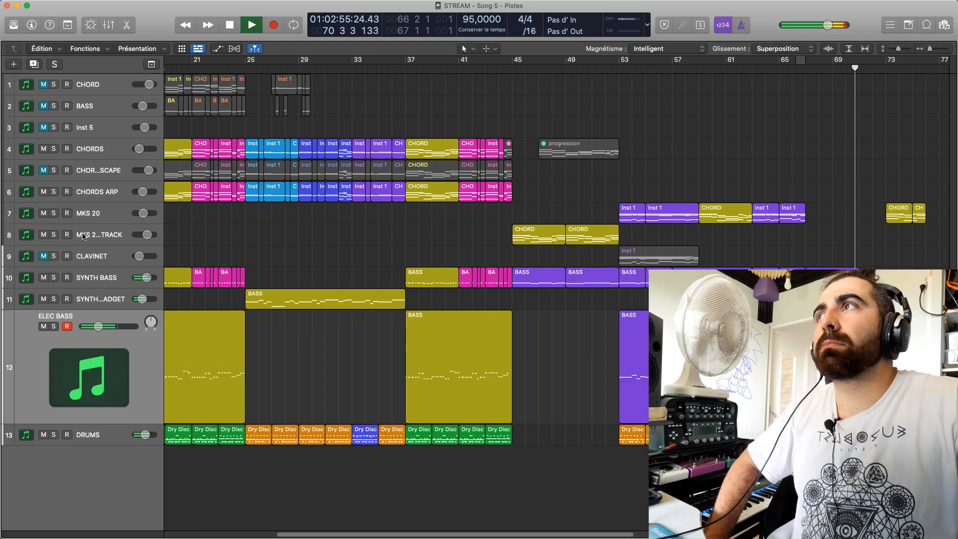
Solo the SYNTH BASS track and play it alone from bar 67
click(53, 278)
click(54, 277)
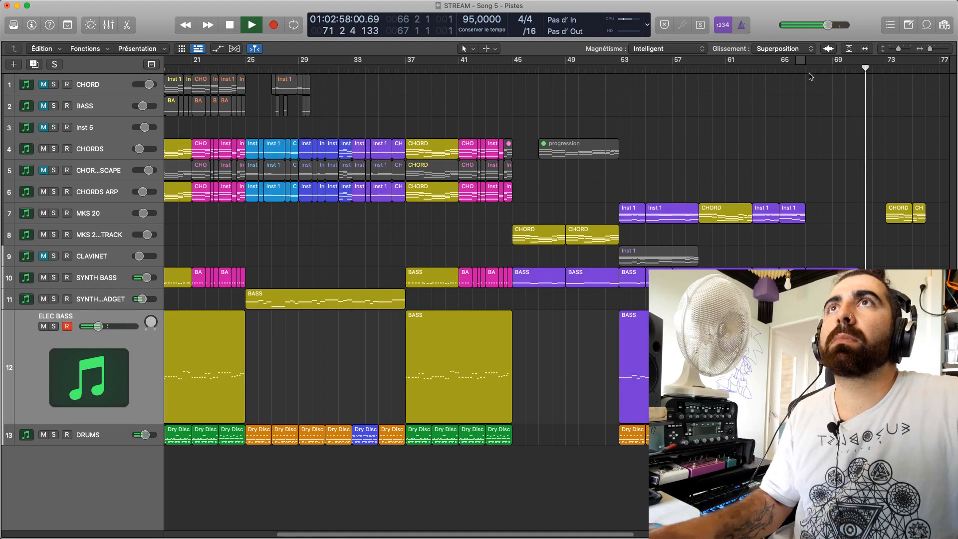
key(space)
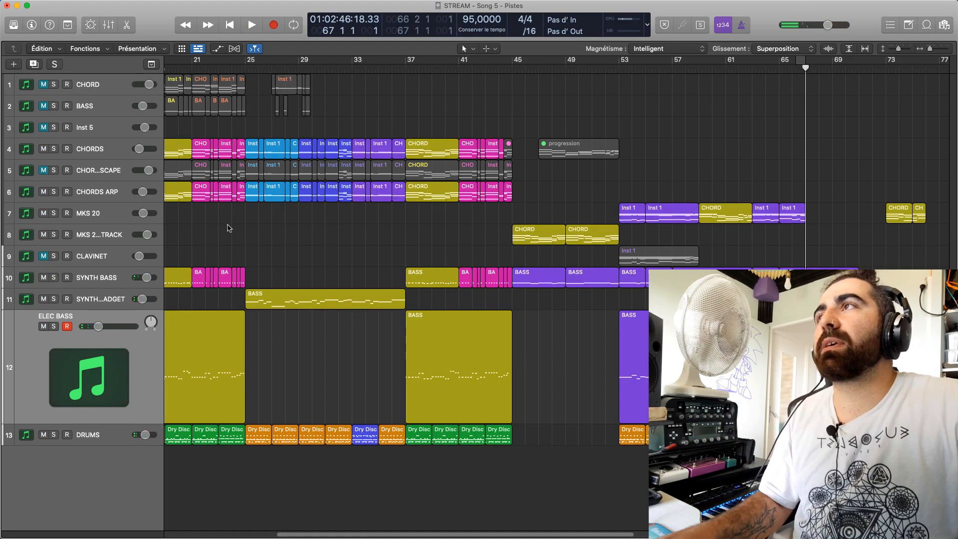
click(53, 278)
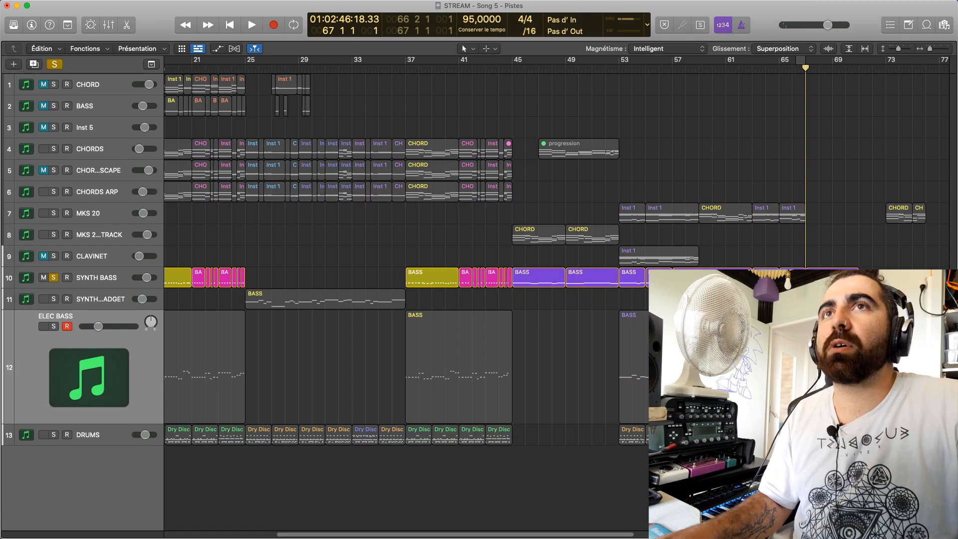
key(space)
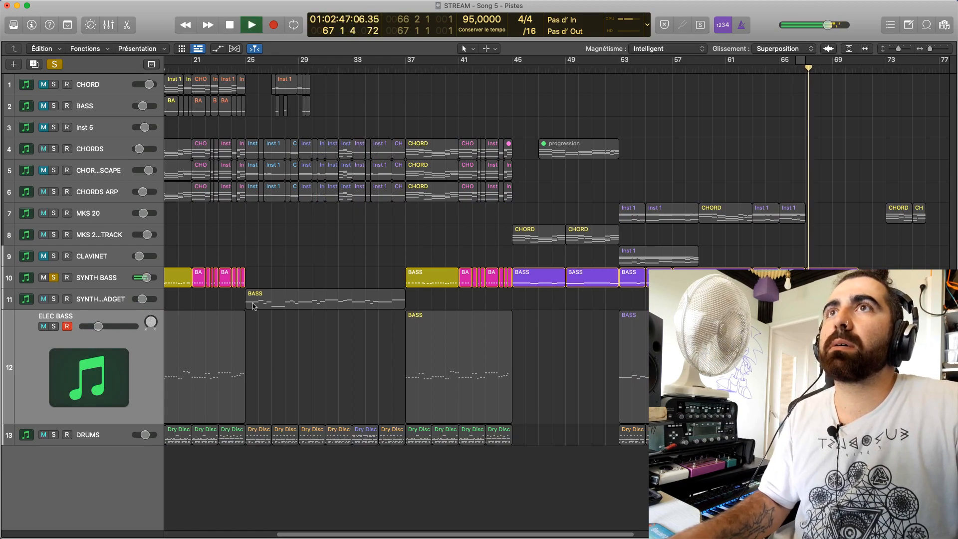
Compare ELEC BASS in solo with the two synth bass tracks soloed together, and stop playback
click(54, 326)
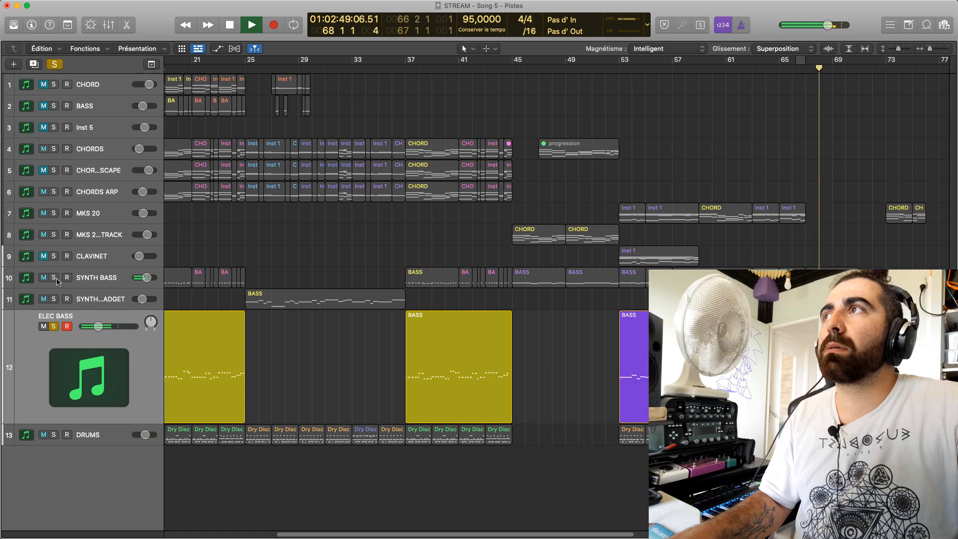
click(54, 298)
click(53, 326)
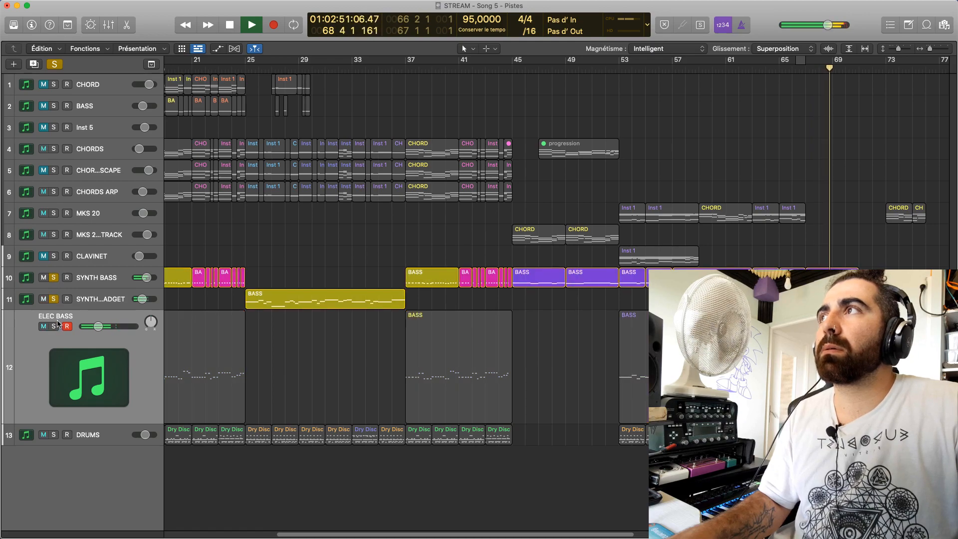
key(space)
Transpose the seven notes of the SYNTH BASS INSPECTEUR GADGET region at bar 67, play the result and close the piano roll
double_click(461, 331)
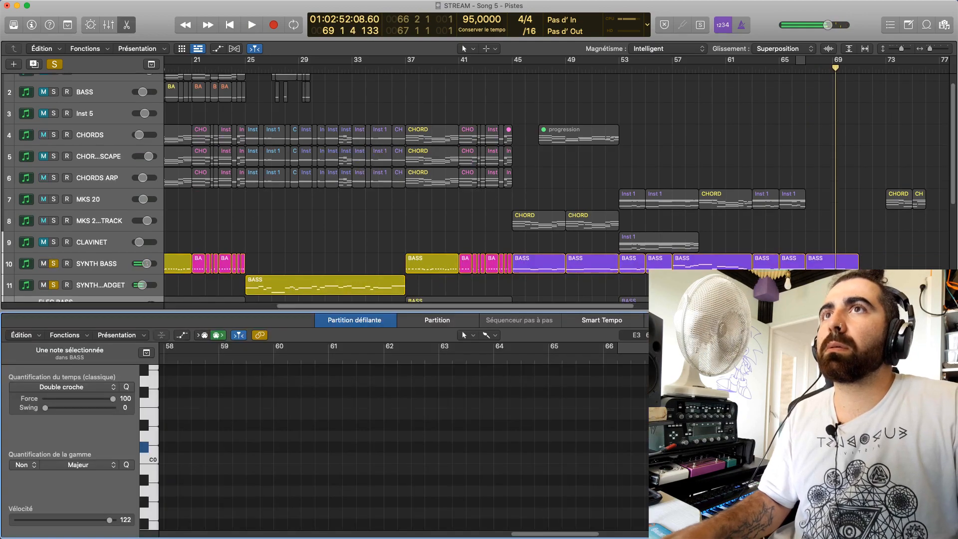
drag(668, 380, 668, 501)
key(super+z)
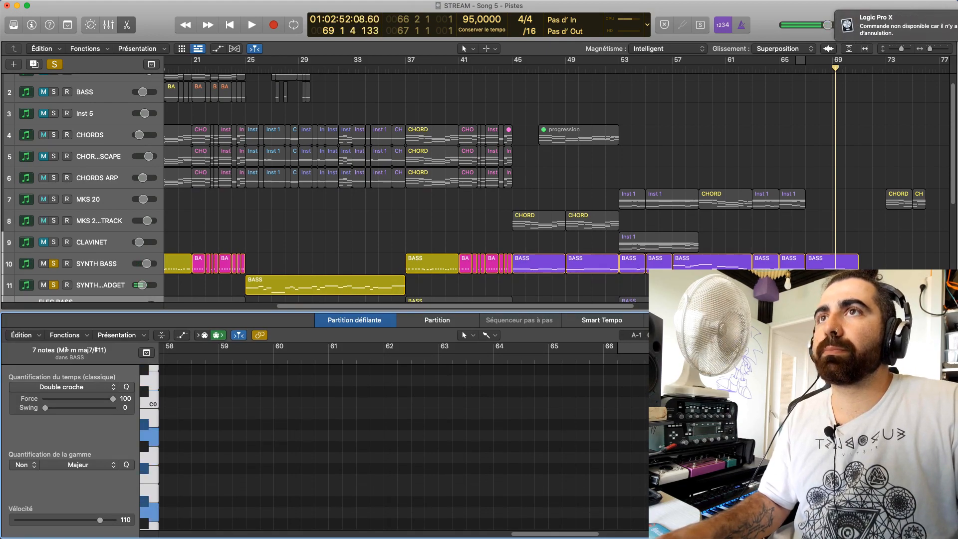
key(super+z)
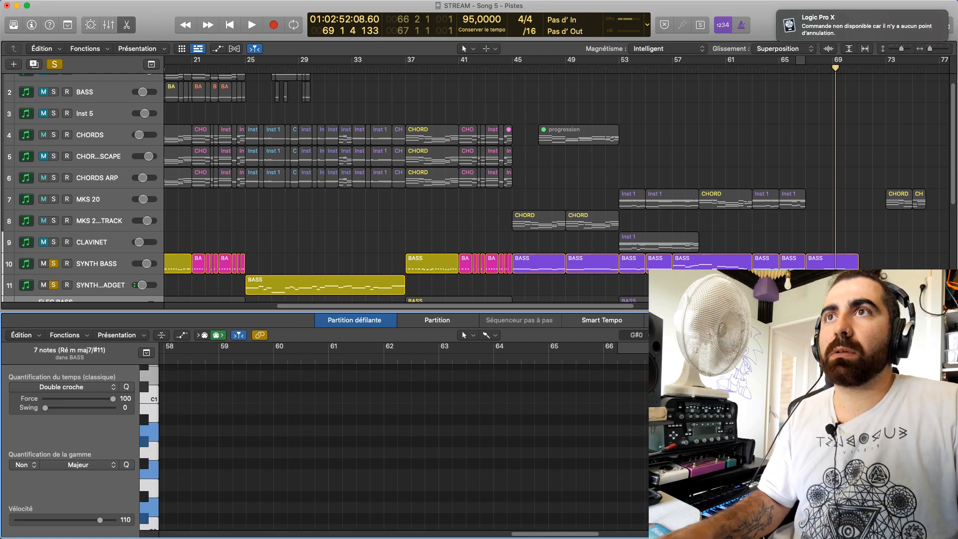
drag(732, 431, 731, 388)
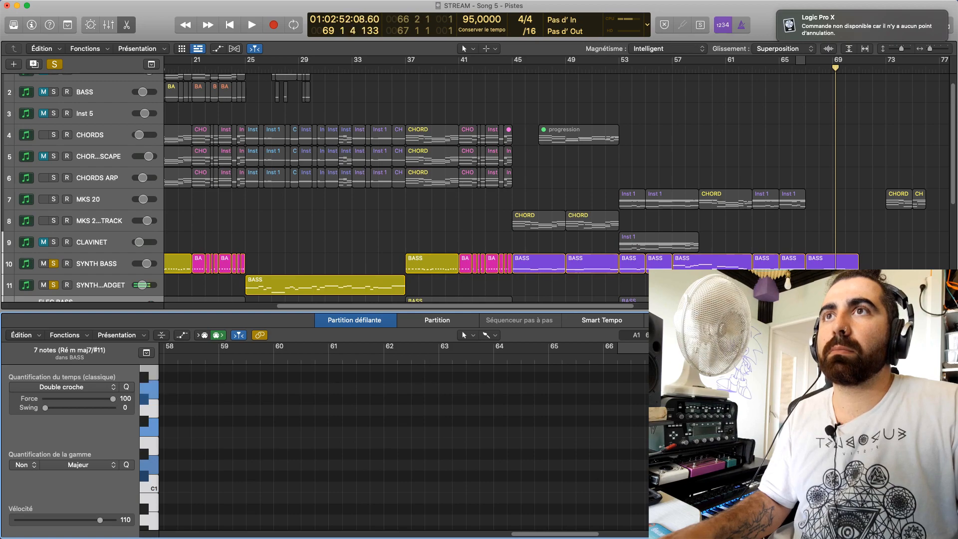
key(space)
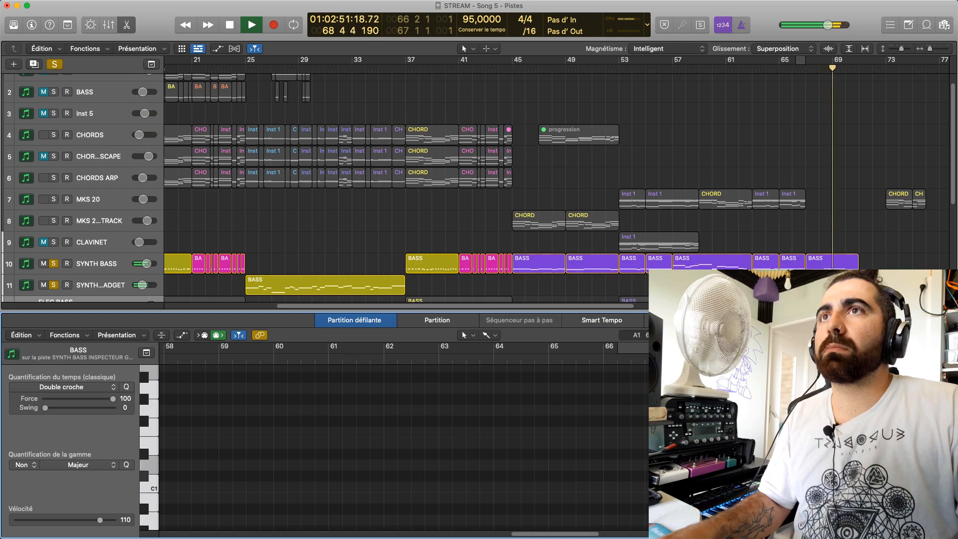
key(e)
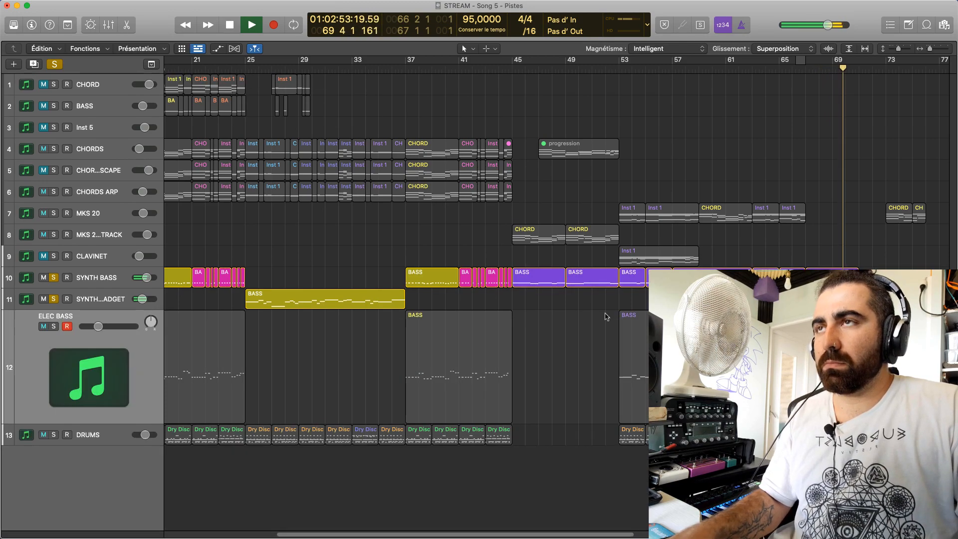
Solo only SYNTH BASS and ELEC BASS, leaving out SYNTH BASS INSPECTEUR GADGET, and play them from bar 63
click(54, 300)
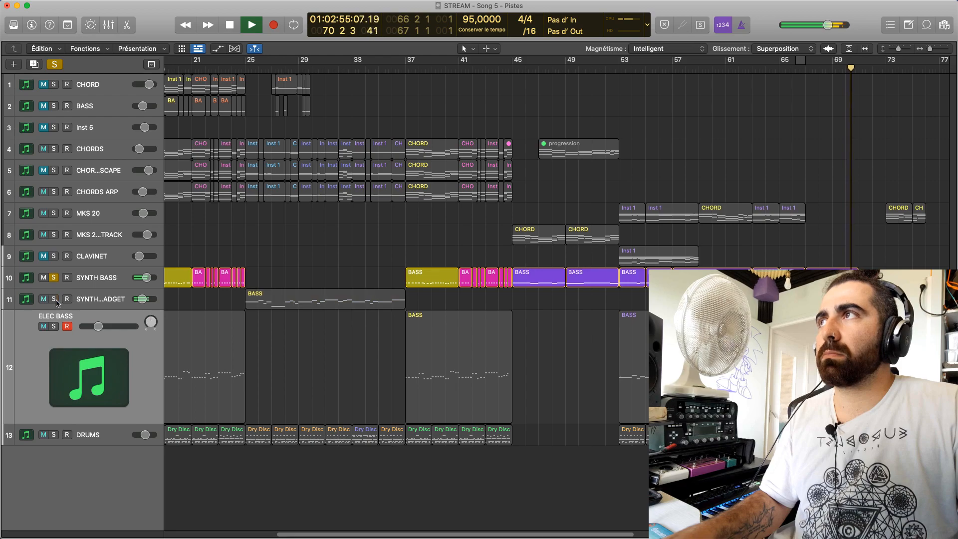
click(54, 326)
key(space)
drag(781, 68, 752, 68)
key(space)
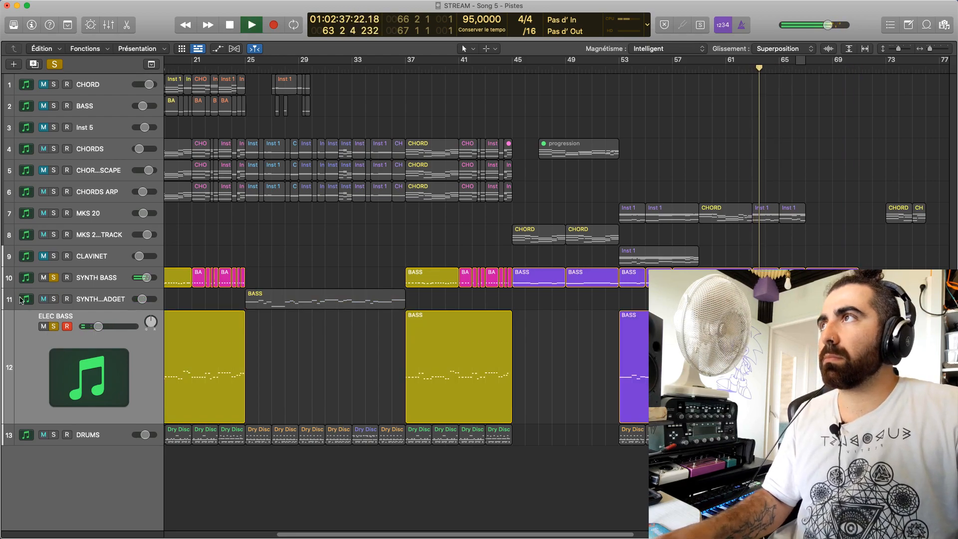
Clear the solos on SYNTH BASS and ELEC BASS, and check the passage with the SYNTH BASS INSPECTEUR GADGET track briefly muted
click(54, 278)
click(54, 327)
click(44, 299)
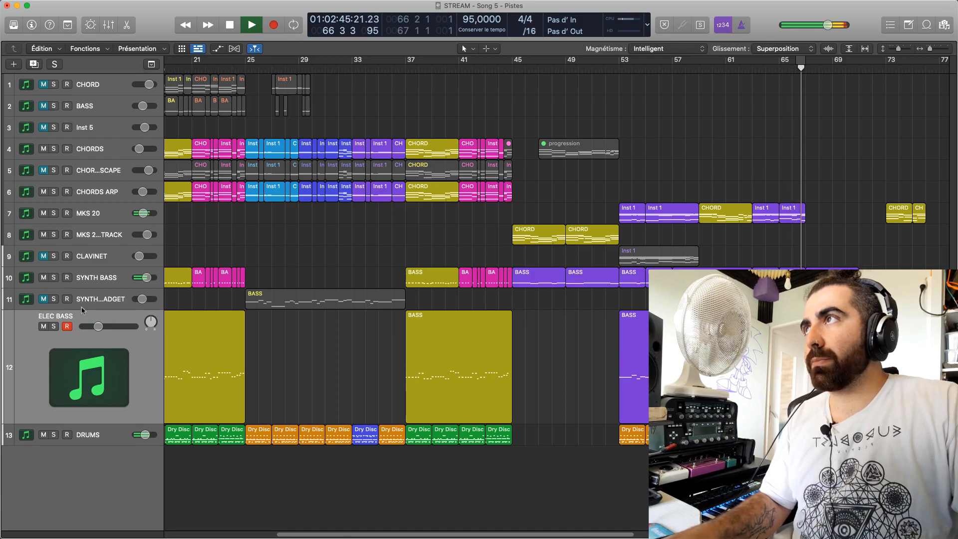
click(44, 299)
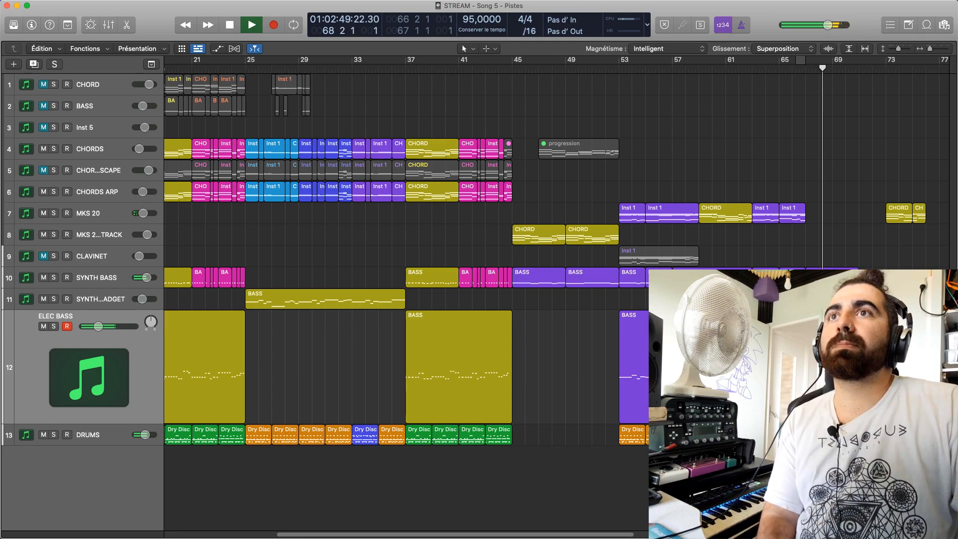
Mute the SYNTH BASS INSPECTEUR GADGET region at bar 67 and stop playback in bar 71
drag(491, 536, 804, 530)
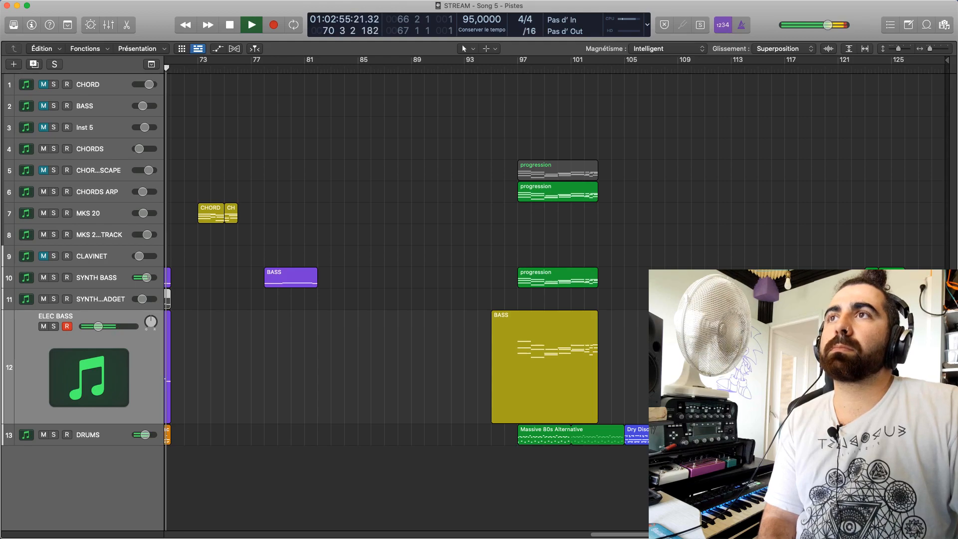
drag(804, 531, 614, 532)
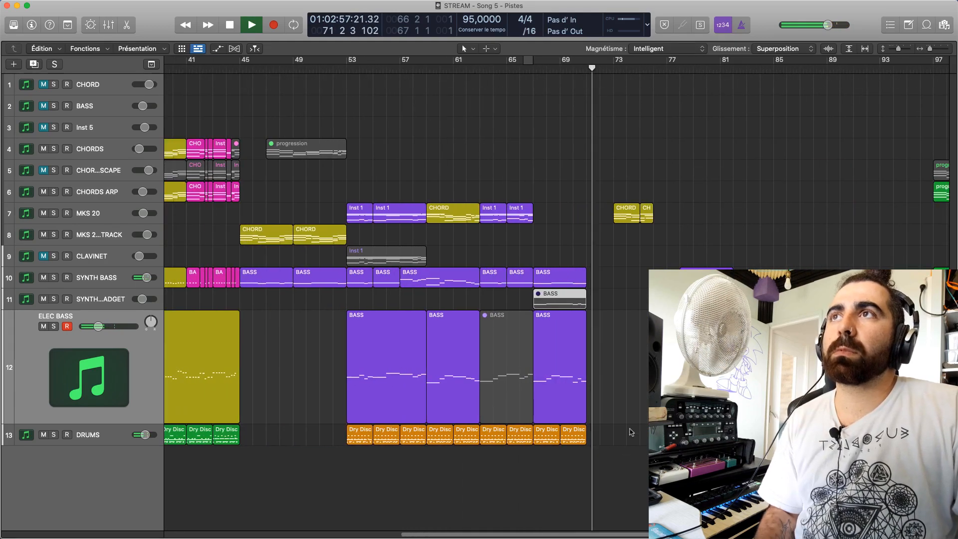
click(630, 385)
key(space)
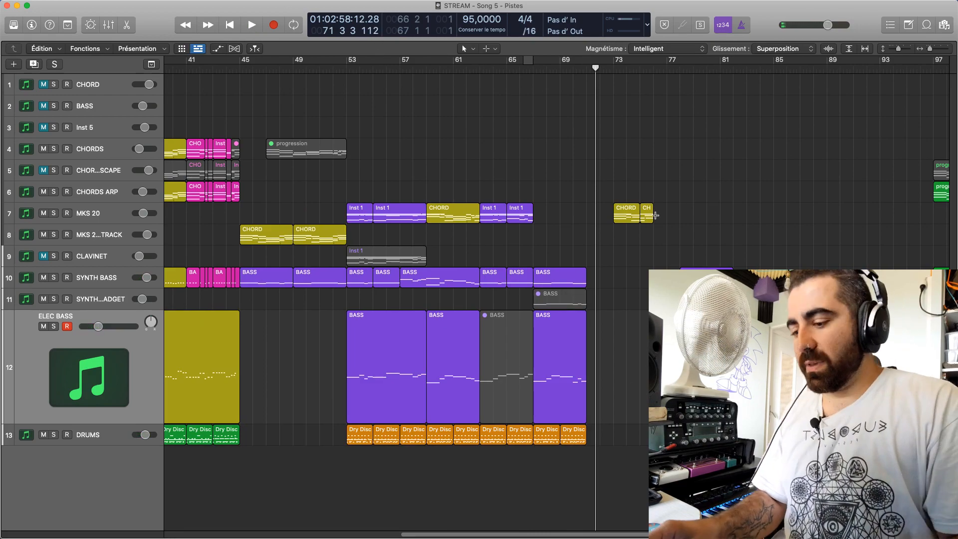
Set the cycle range from bar 54 to bar 72, turn cycling off and return the playhead to bar 1
drag(367, 62, 601, 62)
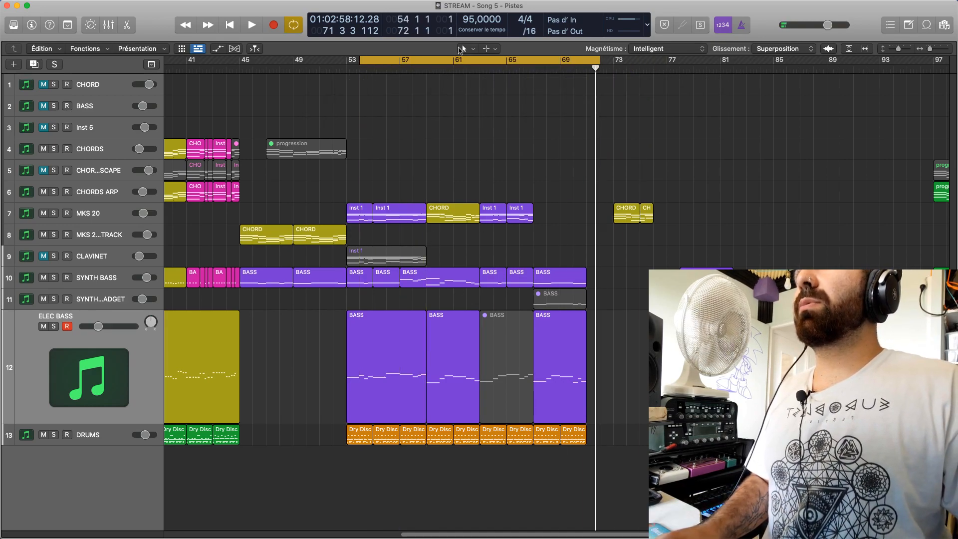
key(c)
key(Return)
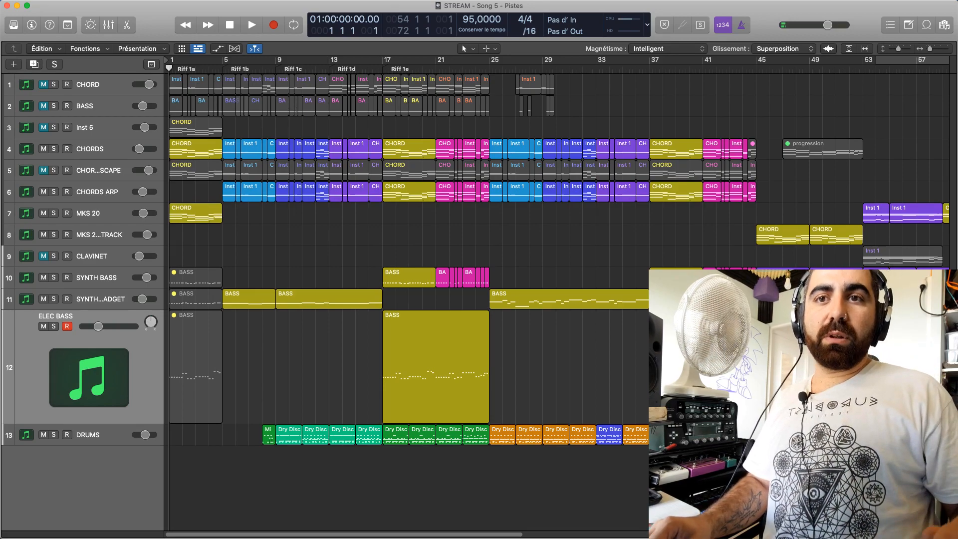
key(super+Tab)
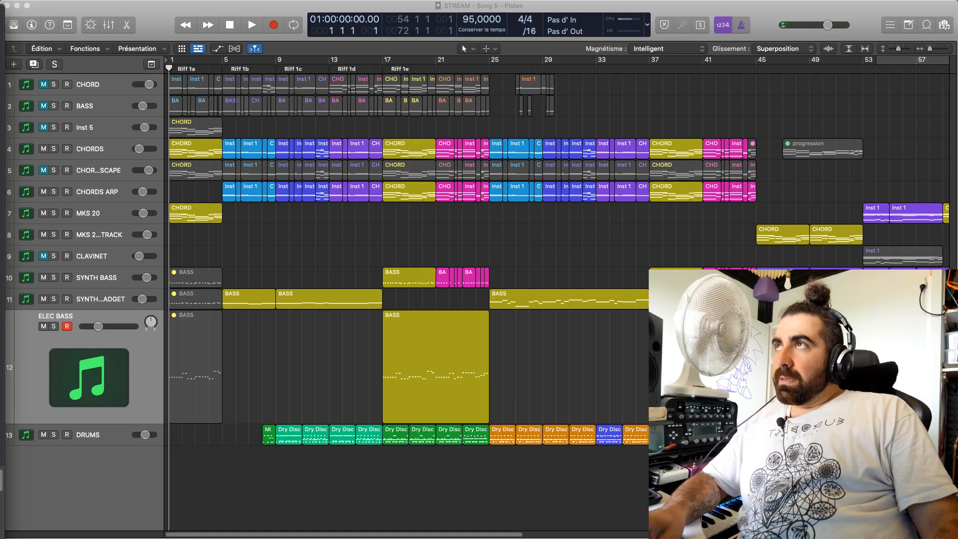
click(286, 385)
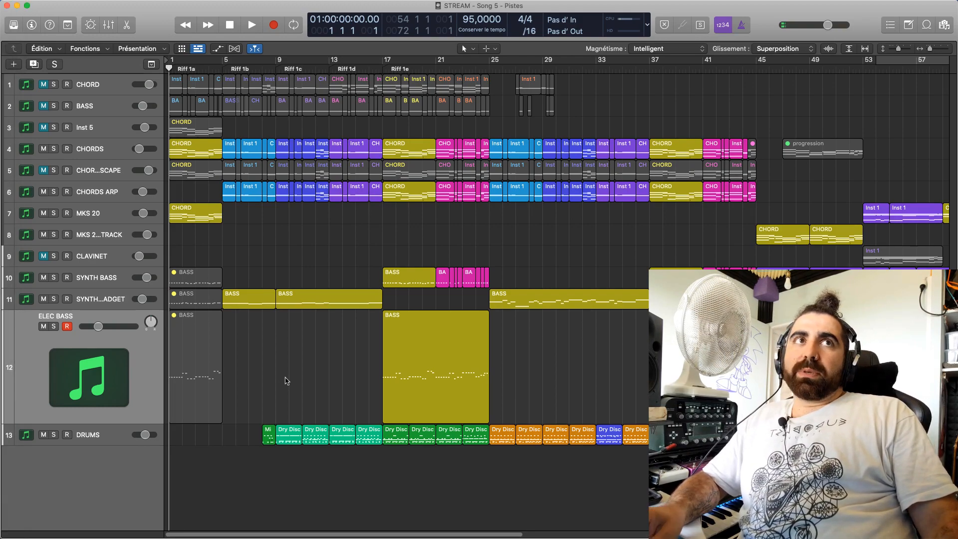